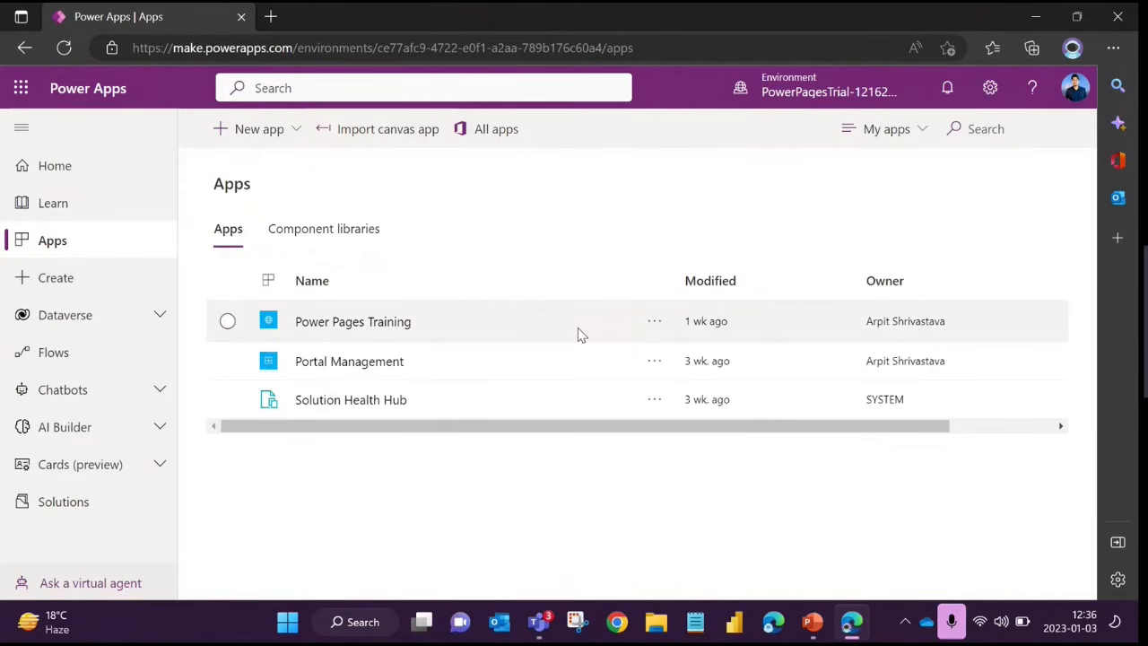
Select the Power Pages Training and Portal Management apps in turn to compare the commands available for each
{"action": "left_click", "coordinate": [228, 323]}
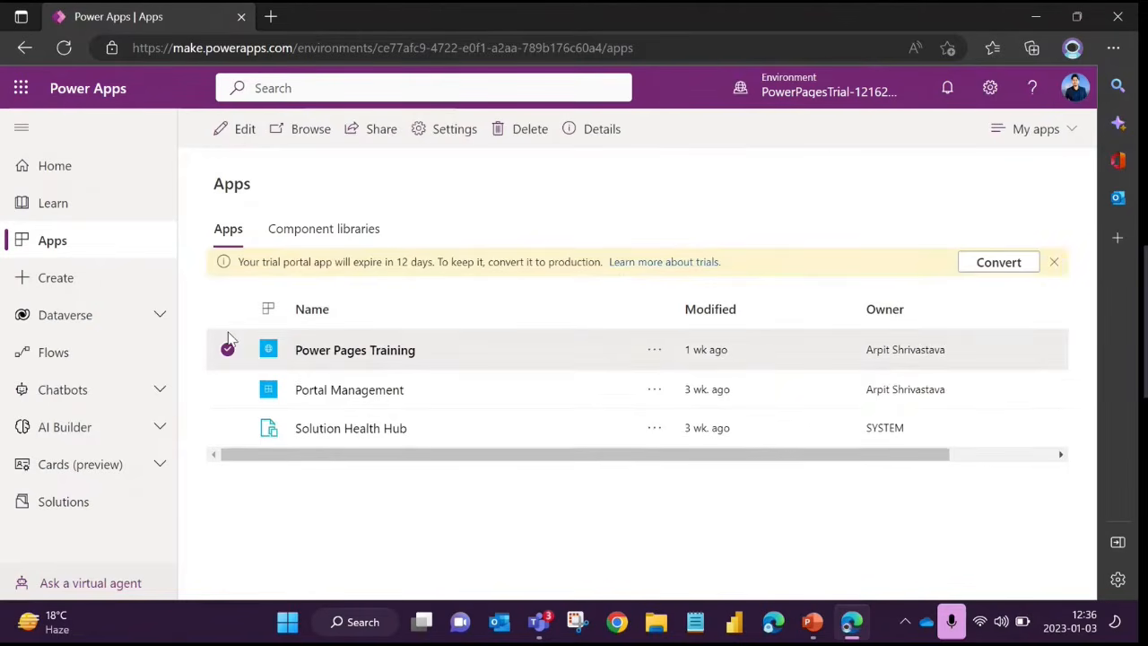
{"action": "left_click", "coordinate": [227, 389]}
{"action": "left_click", "coordinate": [229, 322]}
{"action": "left_click", "coordinate": [228, 389]}
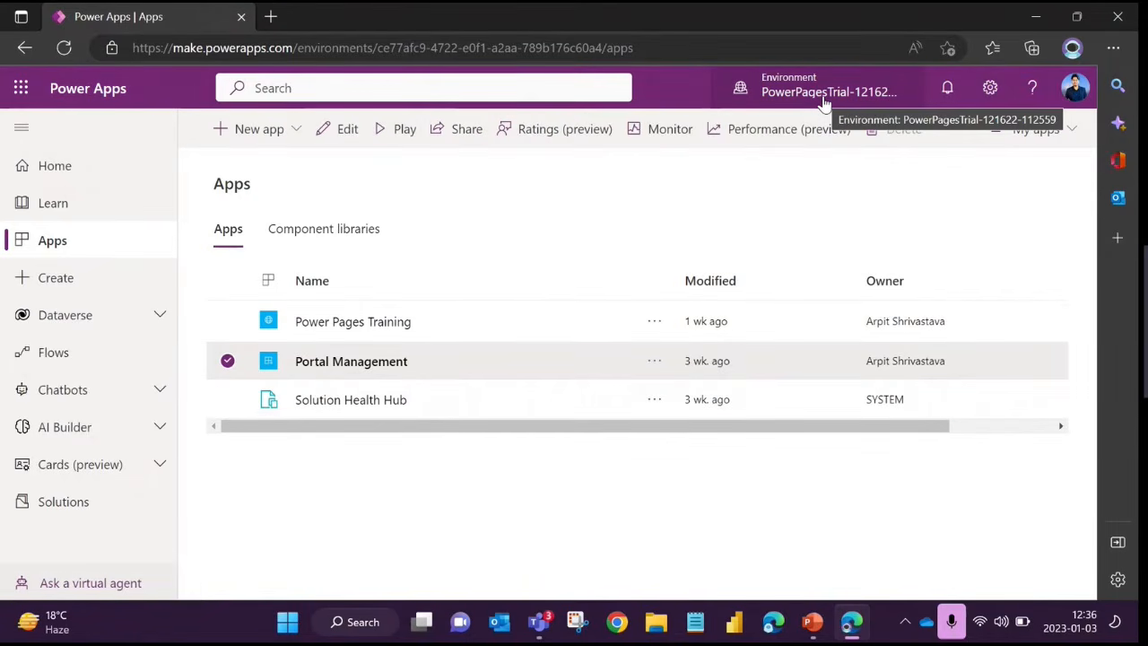
{"action": "left_click", "coordinate": [227, 361]}
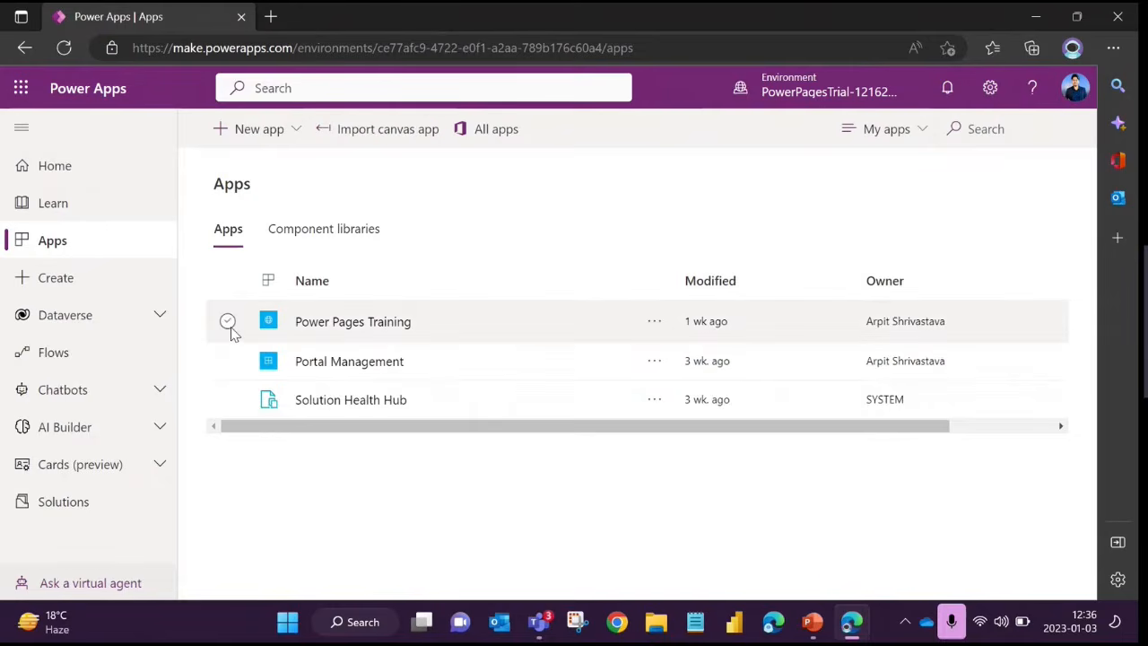
{"action": "left_click", "coordinate": [228, 321]}
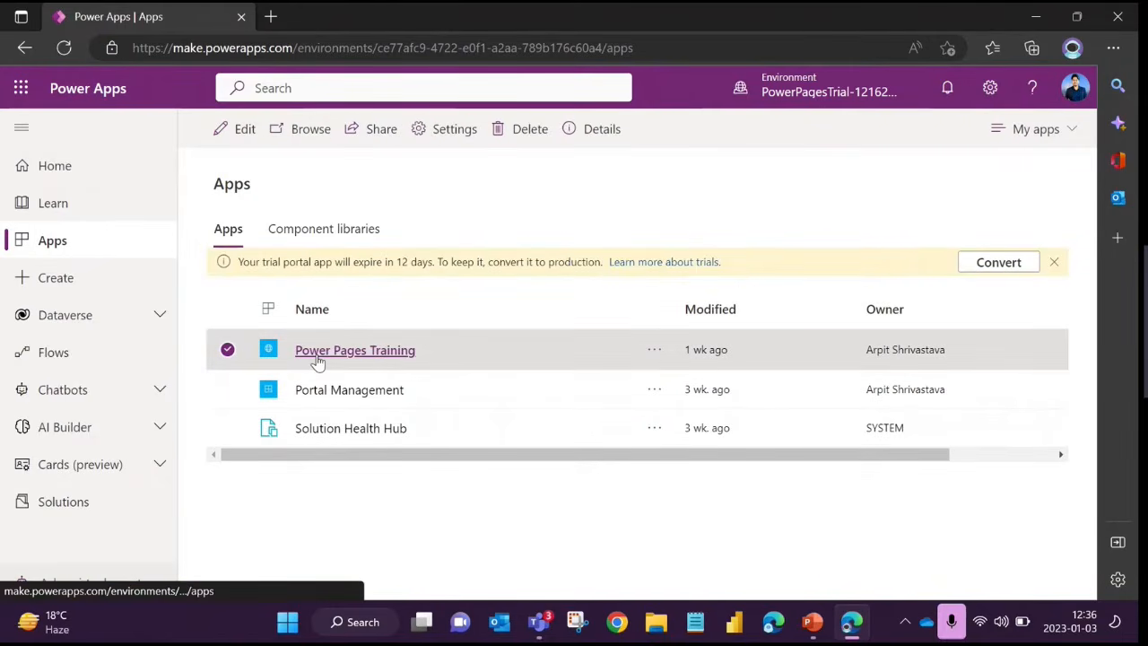
{"action": "left_click", "coordinate": [224, 357]}
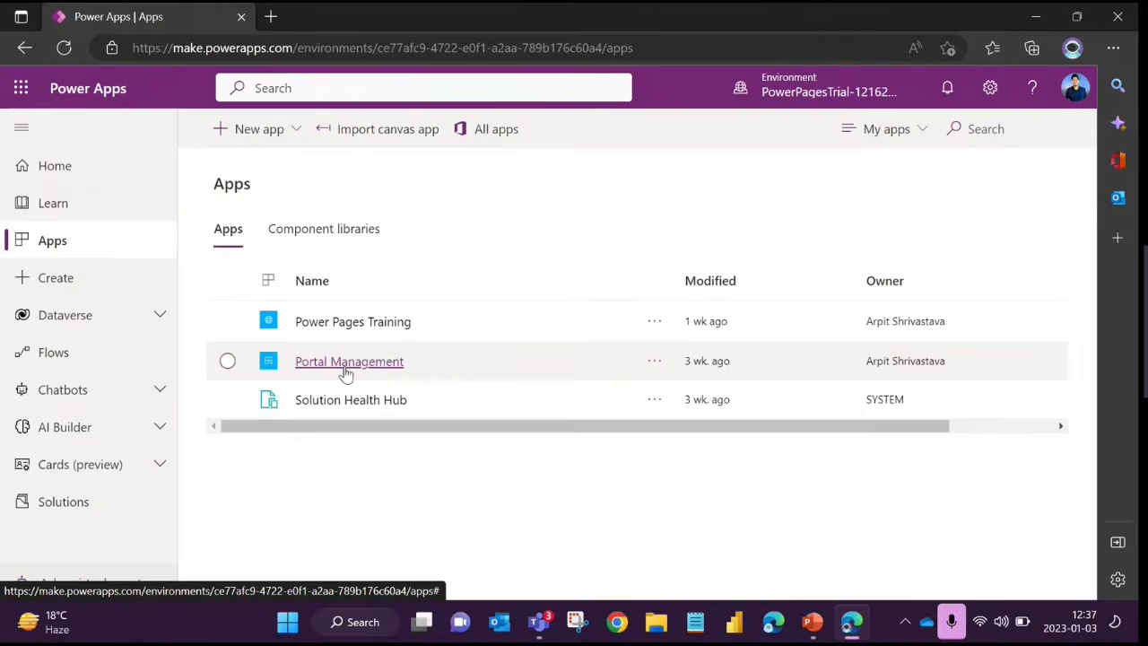
Open the Portal Management app and examine the entries in its Website, Content and Security sections
{"action": "left_click", "coordinate": [347, 370]}
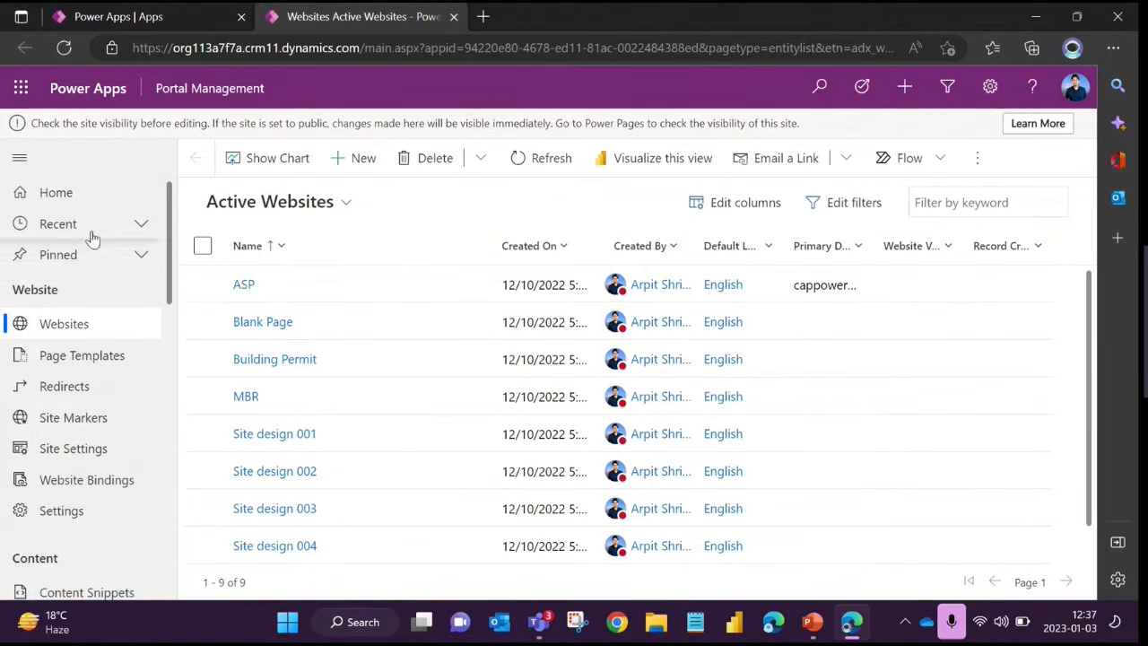
{"action": "mouse_move", "coordinate": [171, 241]}
{"action": "left_mouse_down"}
{"action": "mouse_move", "coordinate": [170, 260]}
{"action": "mouse_move", "coordinate": [171, 208]}
{"action": "mouse_move", "coordinate": [172, 256]}
{"action": "left_mouse_up"}
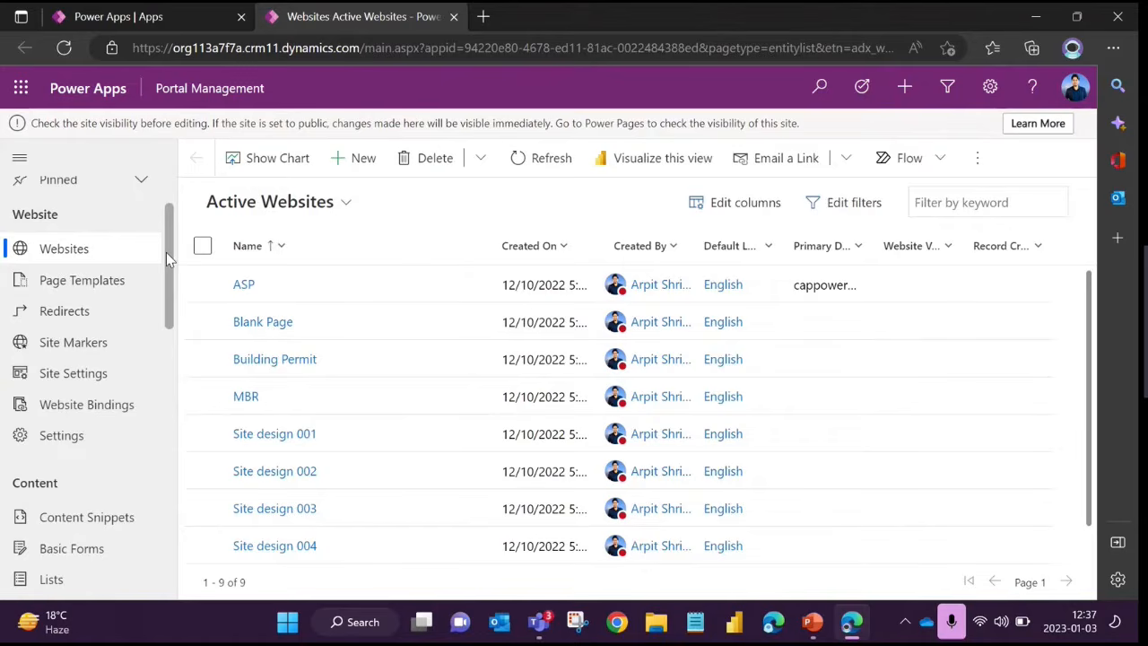
{"action": "left_click_drag", "start_coordinate": [171, 266], "coordinate": [176, 327]}
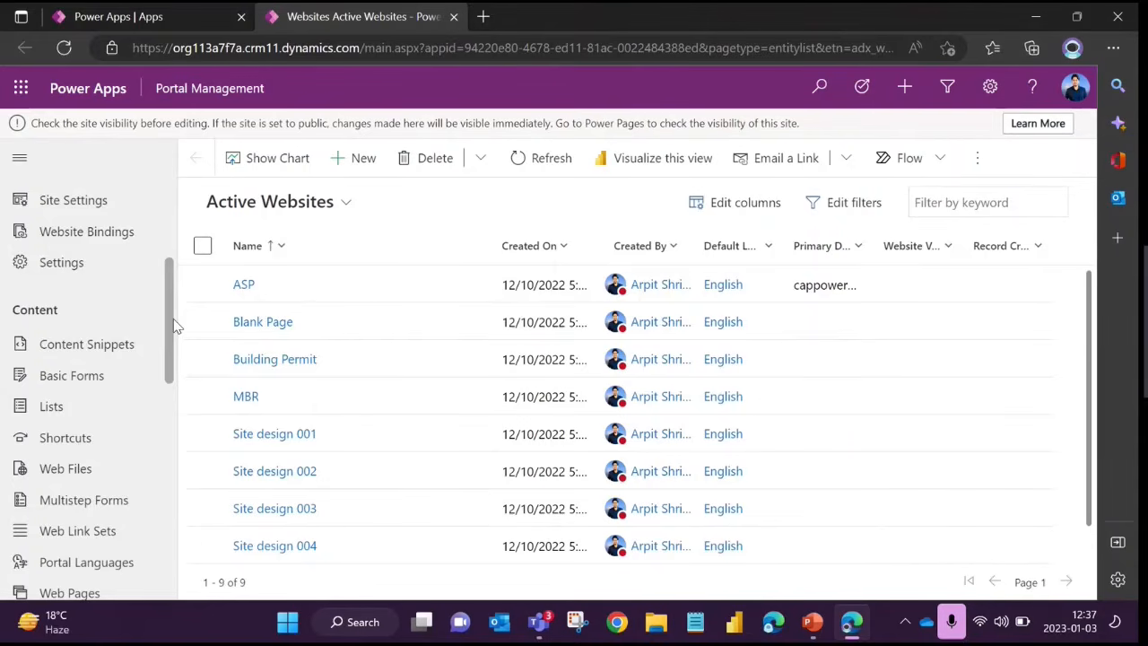
{"action": "left_click_drag", "start_coordinate": [174, 320], "coordinate": [177, 359]}
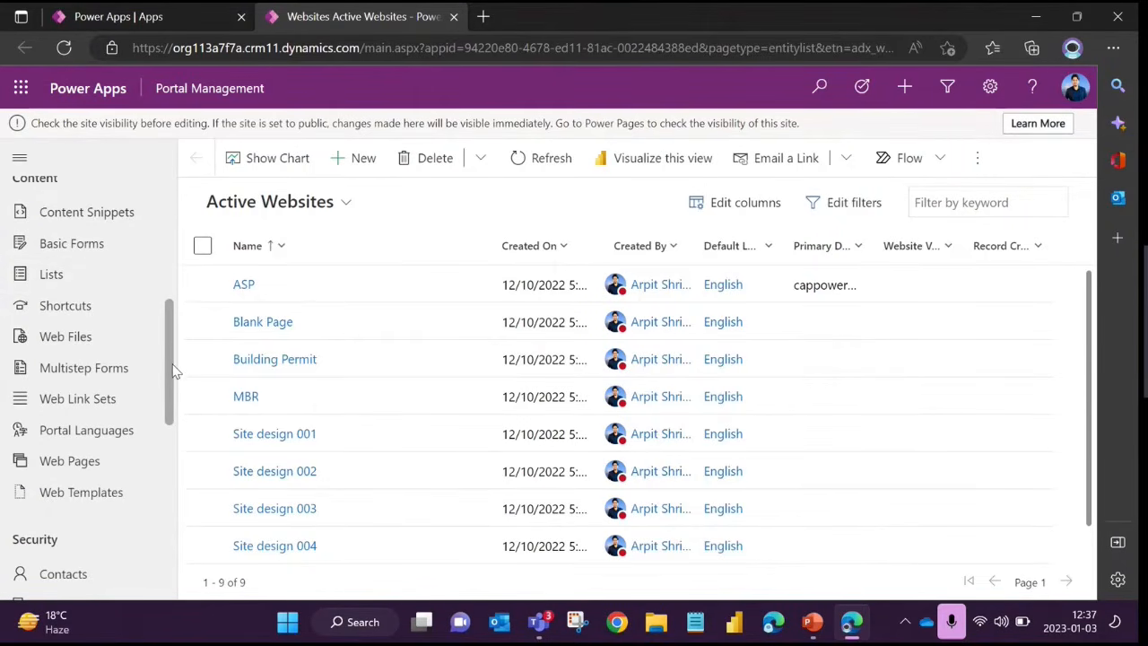
{"action": "scroll", "coordinate": [171, 418], "scroll_direction": "down", "scroll_amount": 3}
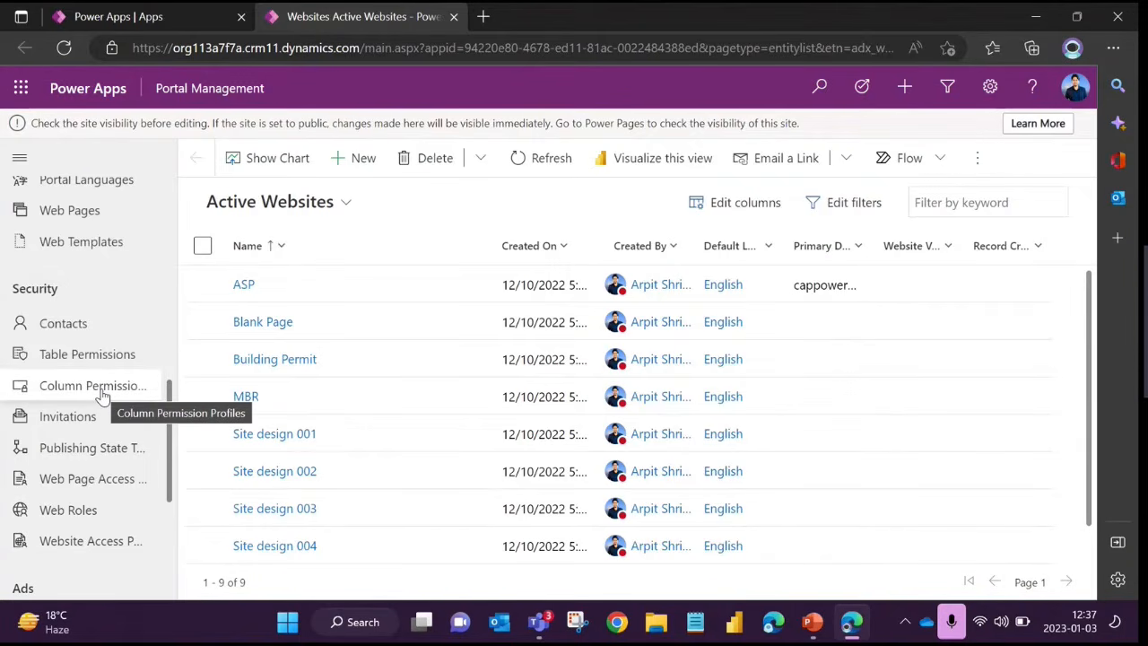
{"action": "mouse_move", "coordinate": [172, 443]}
{"action": "left_mouse_down"}
{"action": "mouse_move", "coordinate": [172, 412]}
{"action": "mouse_move", "coordinate": [171, 455]}
{"action": "left_mouse_up"}
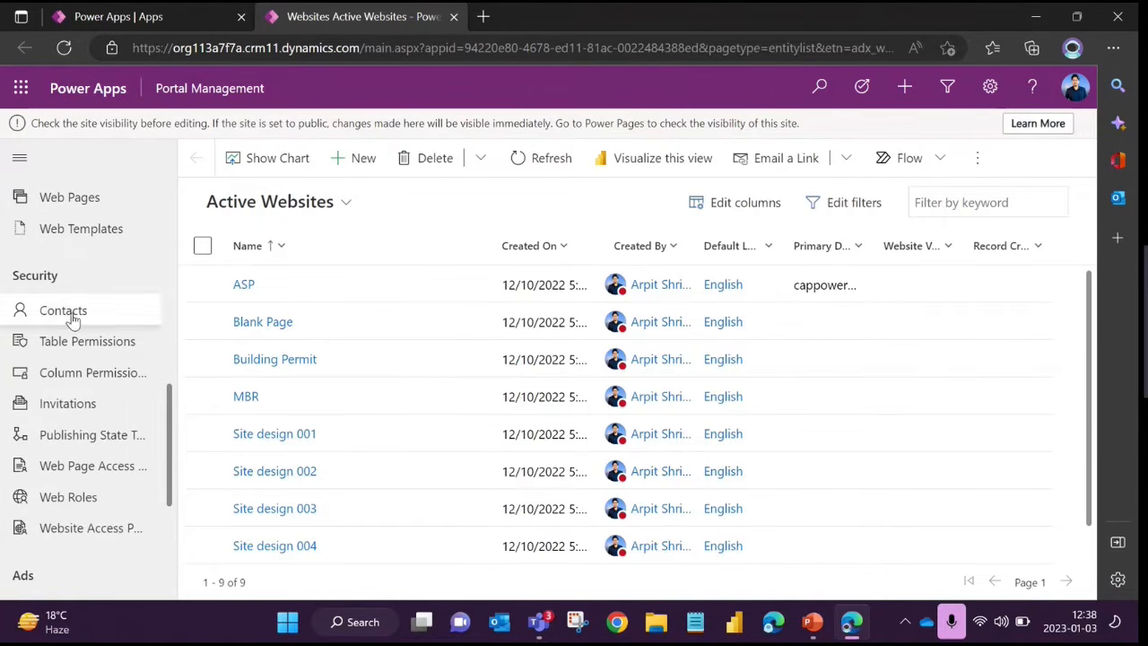
{"action": "left_click_drag", "start_coordinate": [164, 453], "coordinate": [174, 359]}
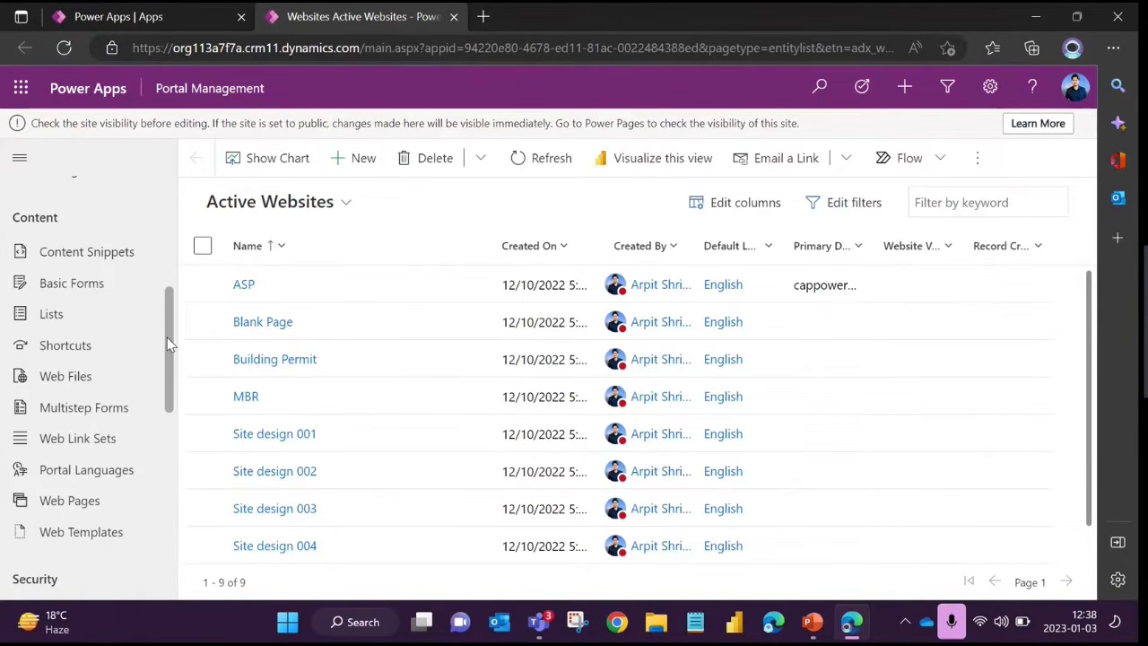
{"action": "scroll", "coordinate": [166, 337], "scroll_direction": "up", "scroll_amount": 3}
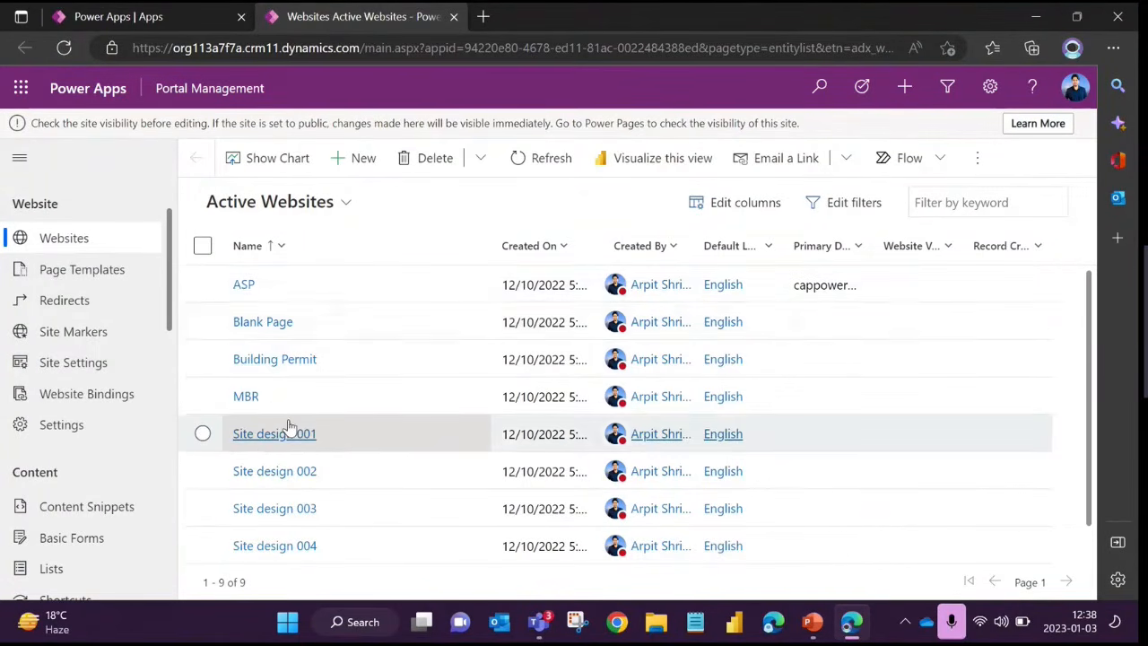
Open the ASP website record from the active websites and inspect both parts of its primary domain name
{"action": "scroll", "coordinate": [289, 428], "scroll_direction": "down", "scroll_amount": 1}
{"action": "scroll", "coordinate": [308, 472], "scroll_direction": "up", "scroll_amount": 1}
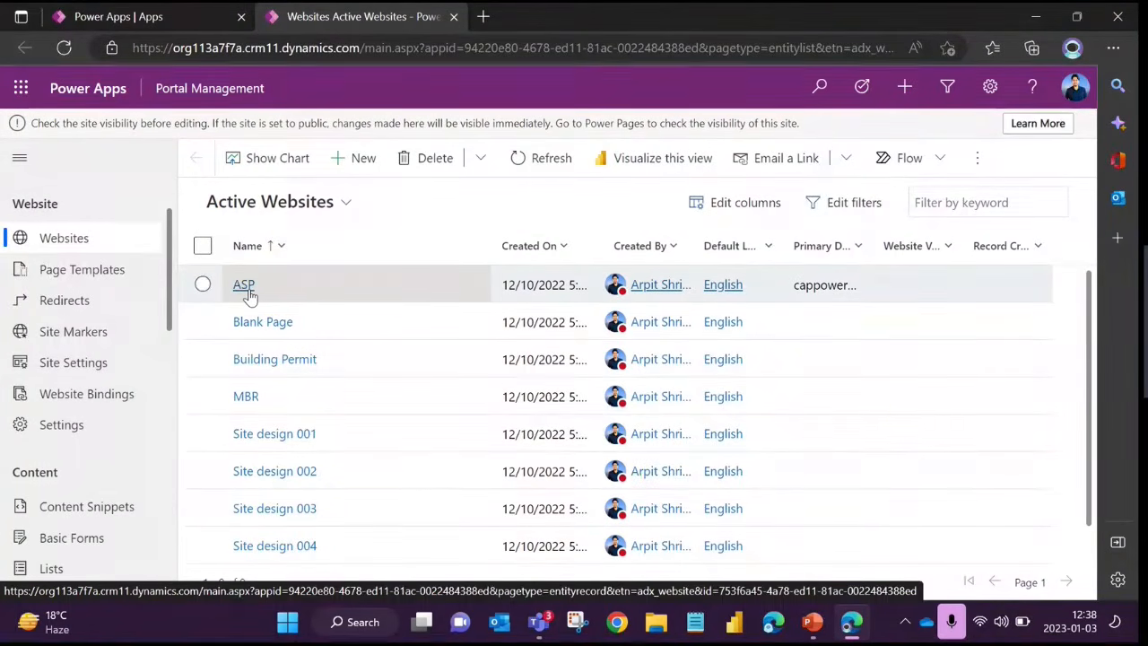
{"action": "left_click", "coordinate": [244, 285]}
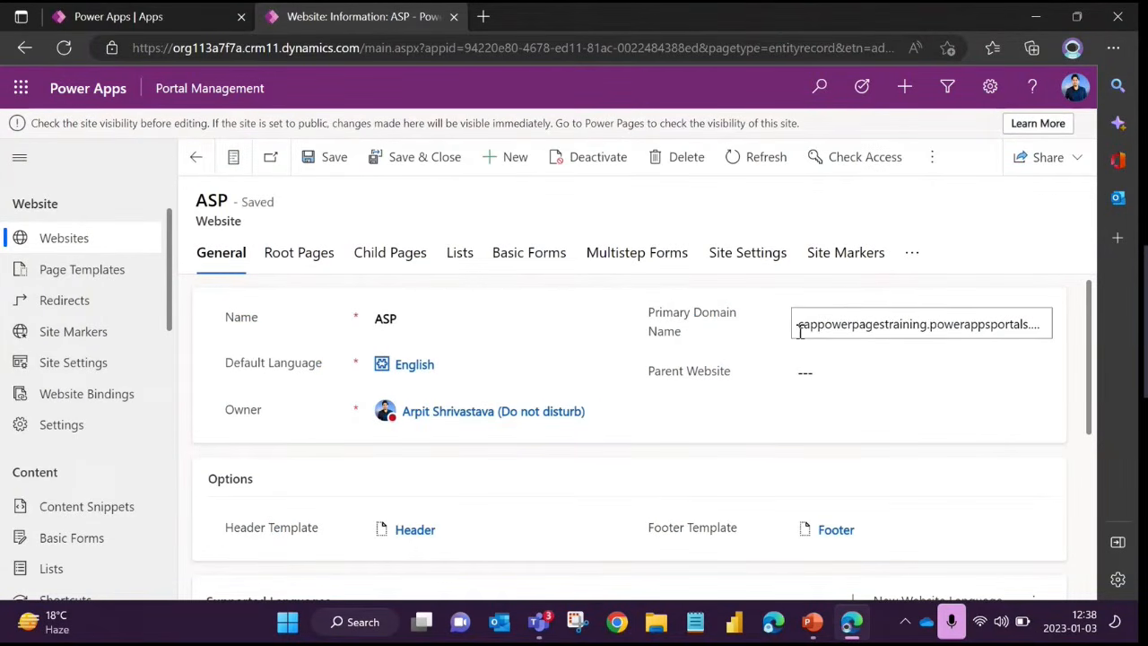
{"action": "left_click_drag", "start_coordinate": [800, 331], "coordinate": [1050, 328]}
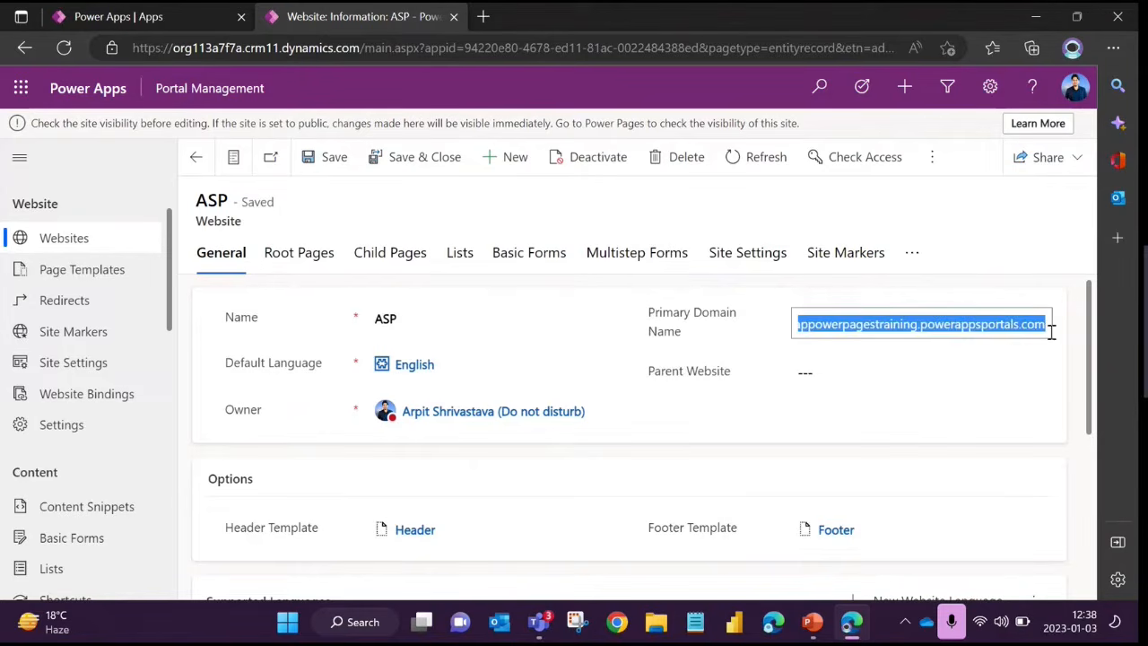
{"action": "left_click", "coordinate": [941, 329]}
{"action": "double_click", "coordinate": [798, 331]}
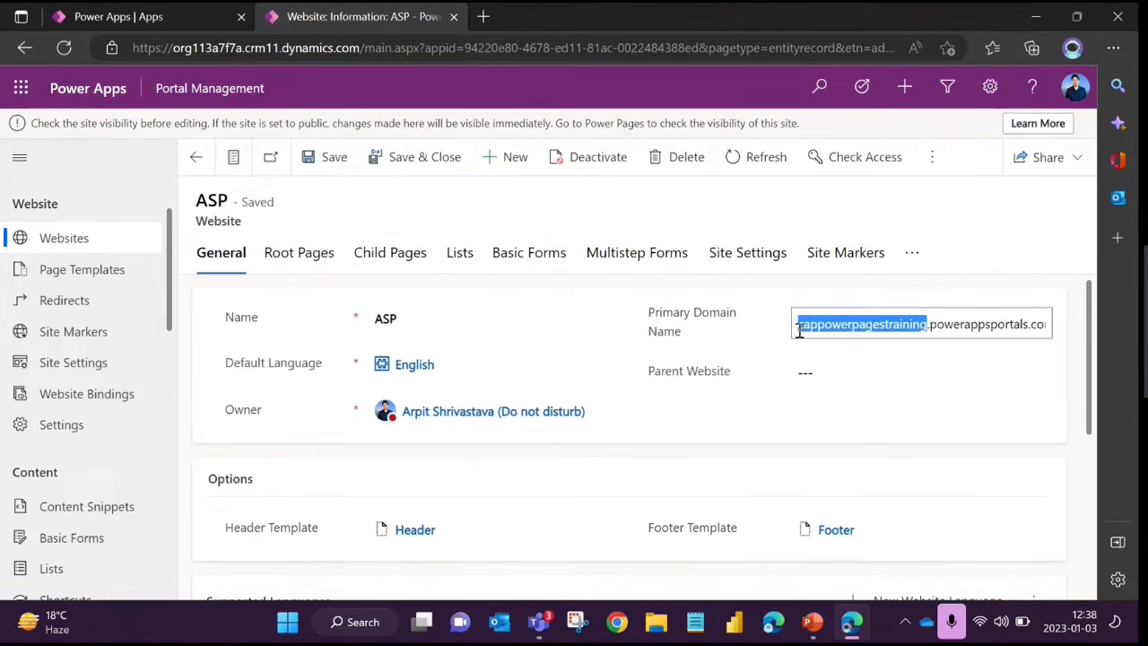
{"action": "left_click", "coordinate": [935, 331]}
{"action": "left_click_drag", "start_coordinate": [932, 331], "coordinate": [1053, 334]}
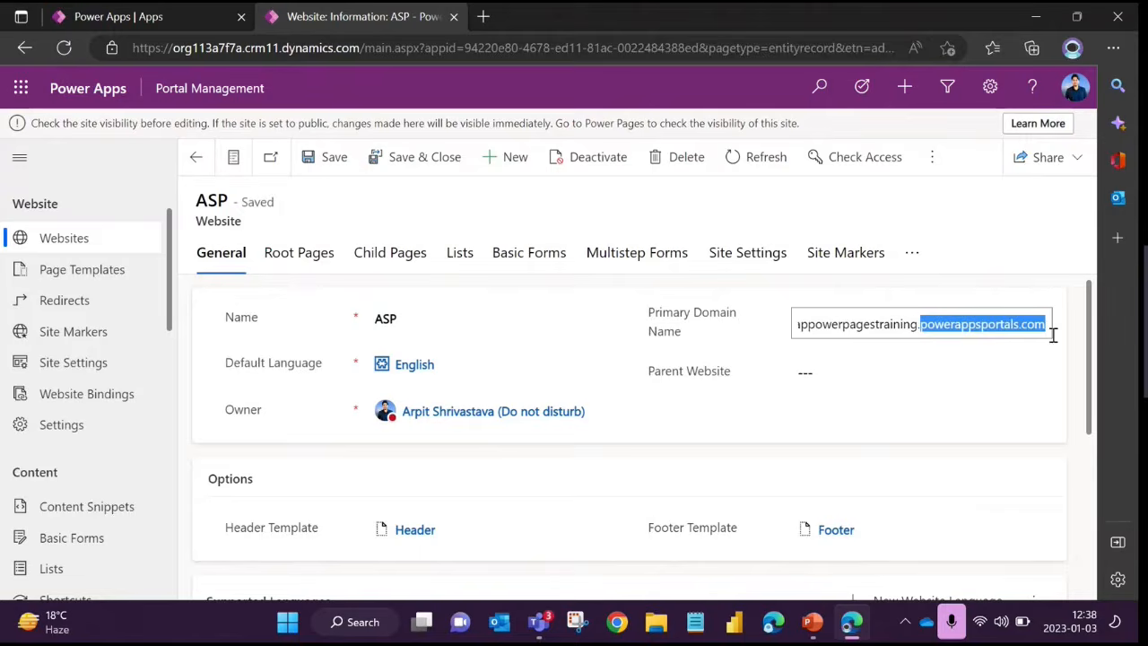
{"action": "left_click", "coordinate": [1000, 328]}
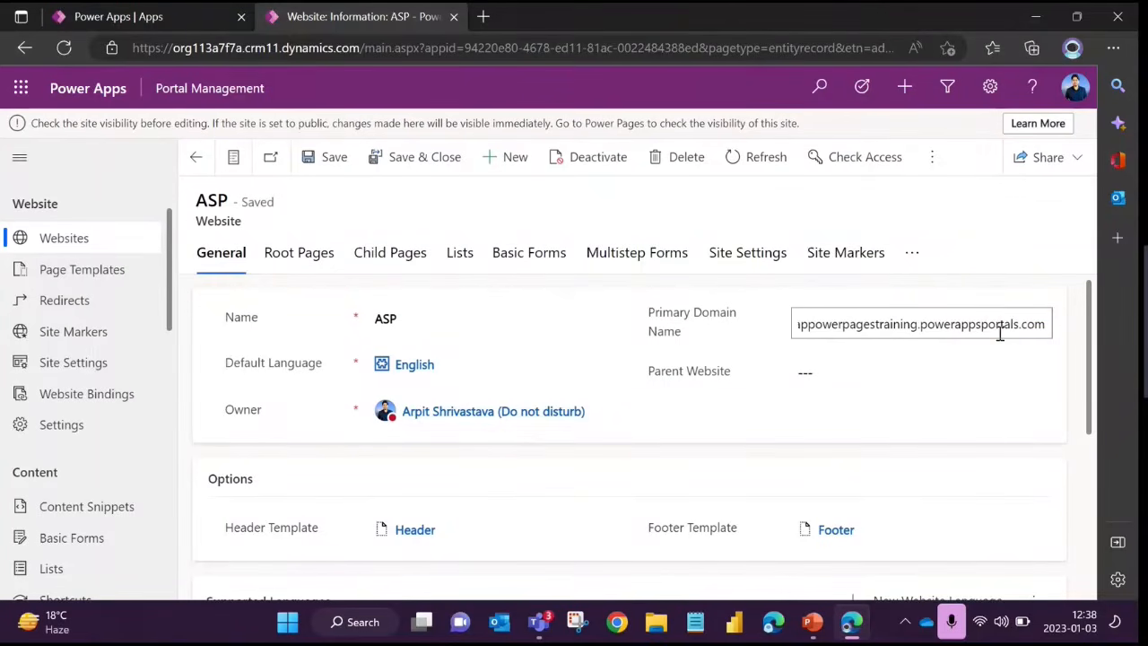
{"action": "left_click_drag", "start_coordinate": [925, 327], "coordinate": [1048, 333]}
{"action": "left_click", "coordinate": [1024, 292]}
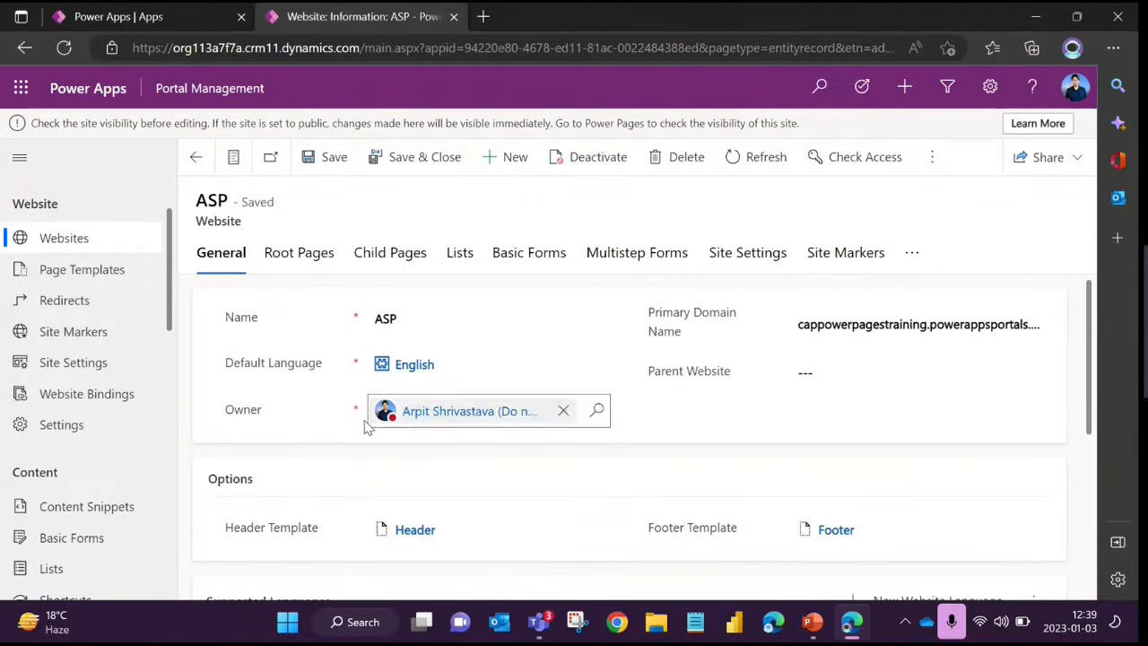
Review the ASP website's header and footer templates and its supported languages
{"action": "scroll", "coordinate": [405, 406], "scroll_direction": "down", "scroll_amount": 2}
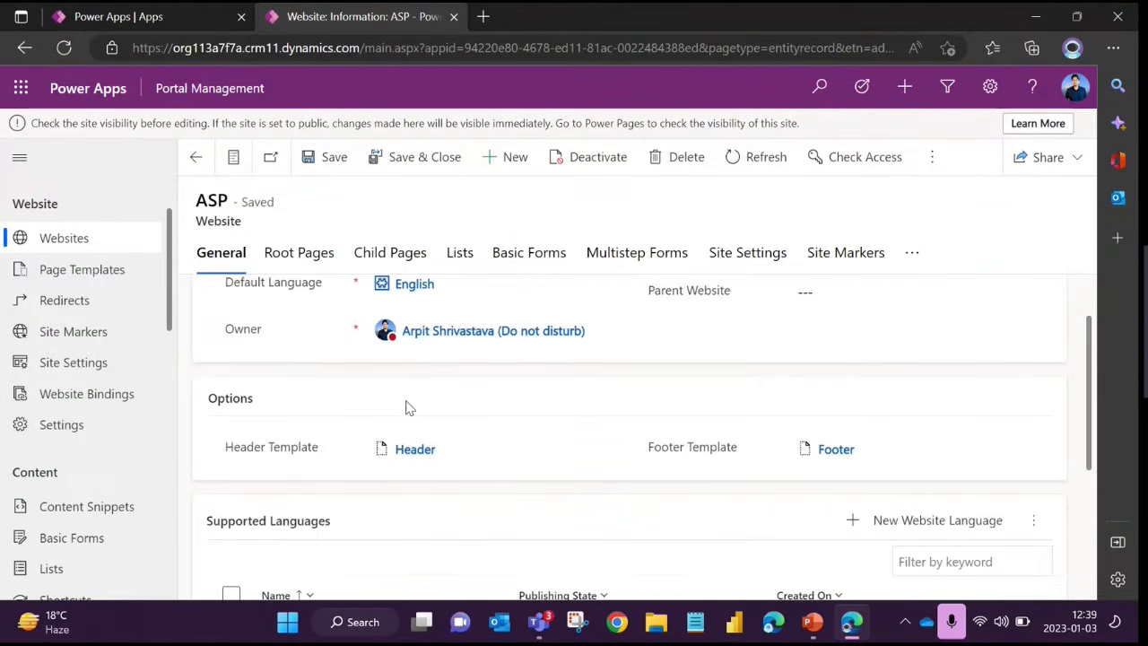
{"action": "scroll", "coordinate": [405, 409], "scroll_direction": "up", "scroll_amount": 1}
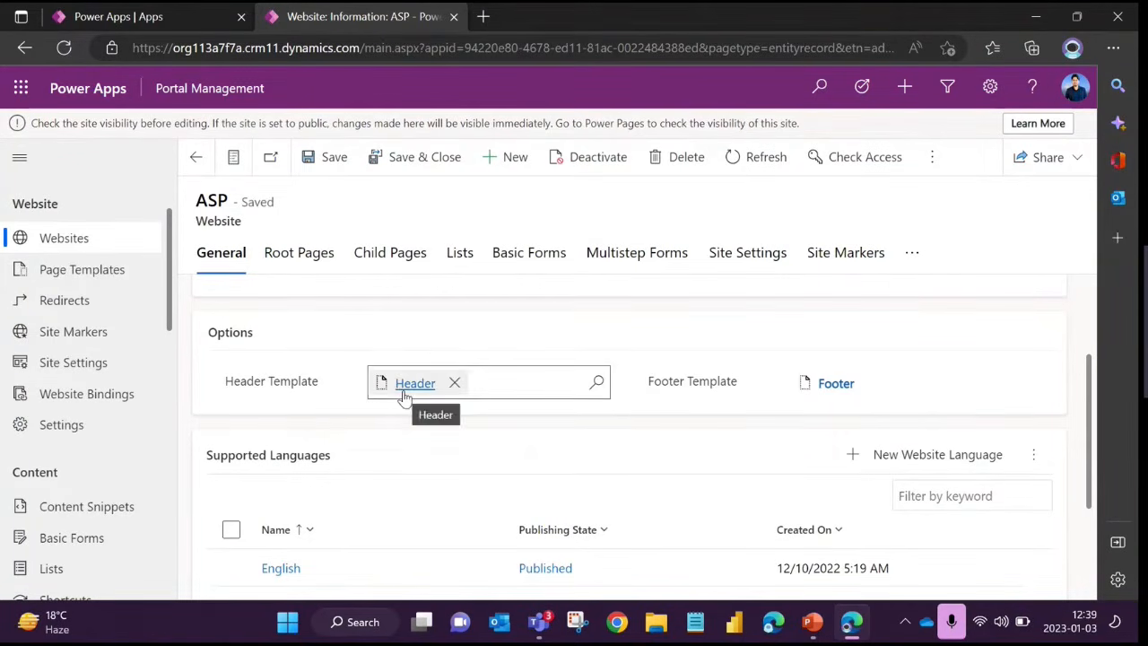
{"action": "scroll", "coordinate": [392, 395], "scroll_direction": "down", "scroll_amount": 1}
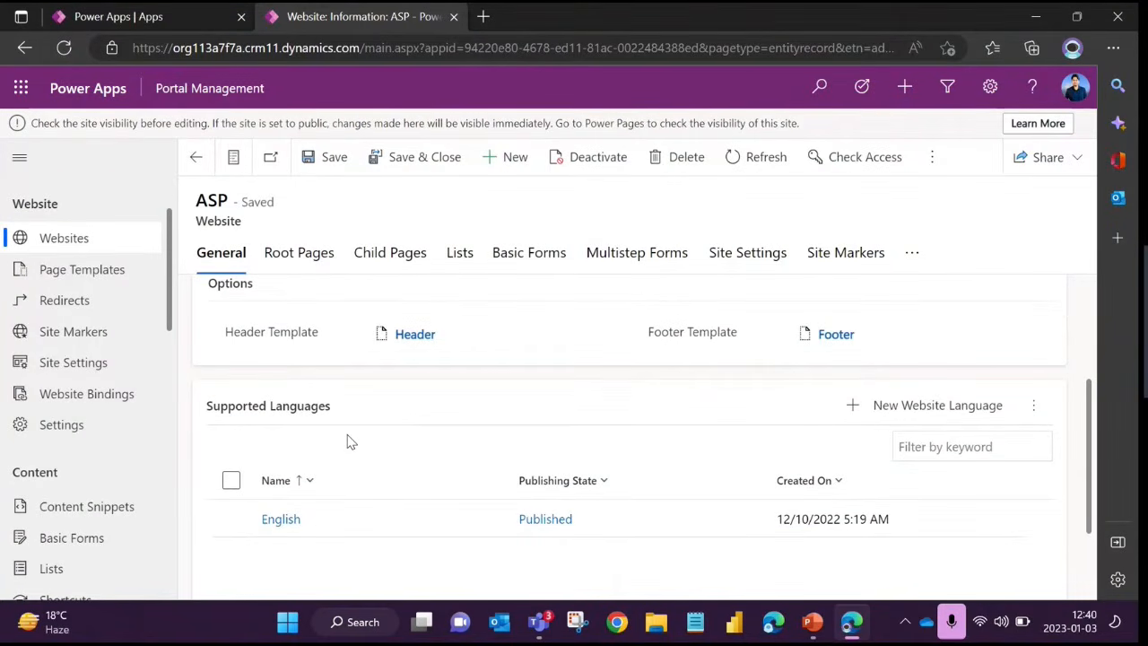
{"action": "scroll", "coordinate": [350, 442], "scroll_direction": "down", "scroll_amount": 3}
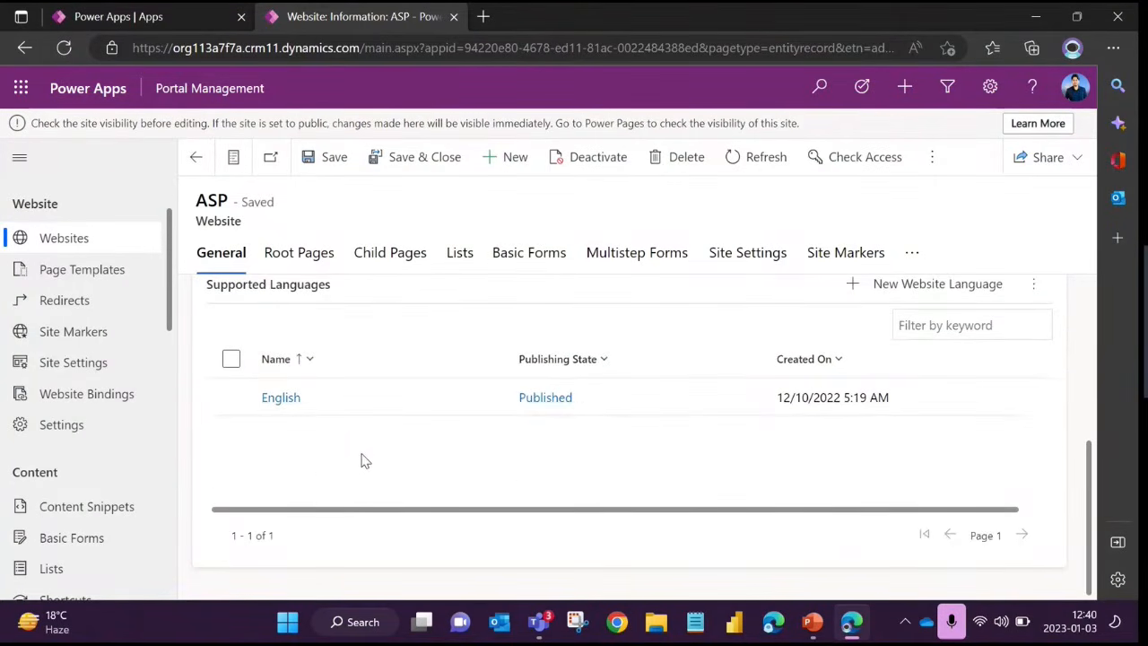
{"action": "scroll", "coordinate": [363, 461], "scroll_direction": "up", "scroll_amount": 1}
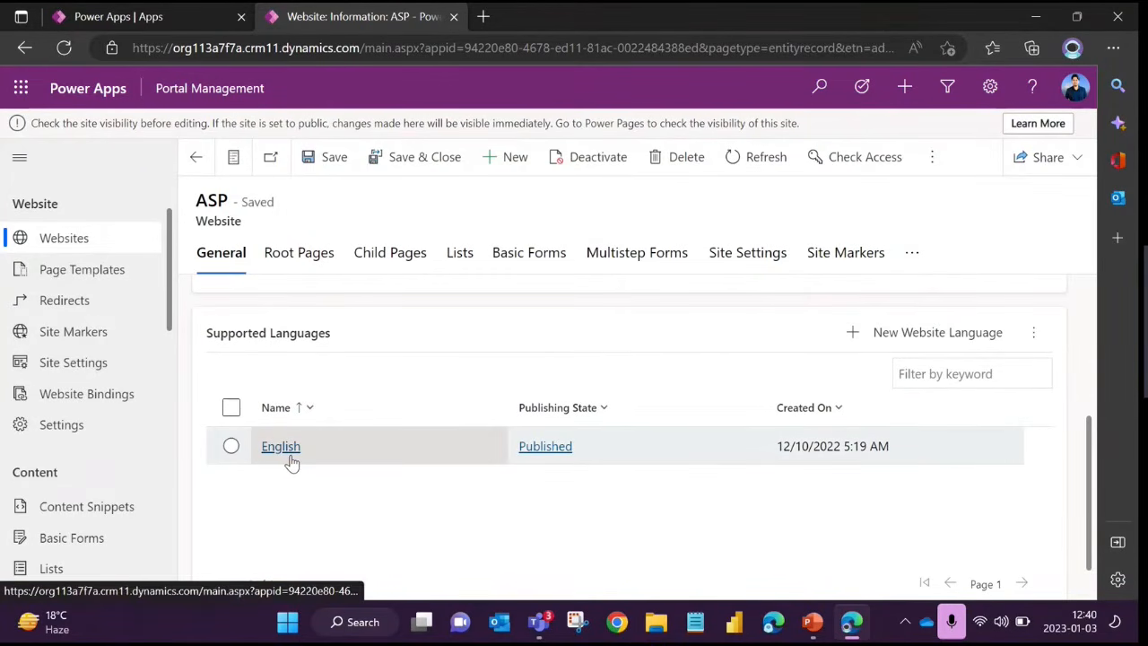
Open the active Portal Languages list and look through the languages on its first page
{"action": "scroll", "coordinate": [85, 412], "scroll_direction": "down", "scroll_amount": 4}
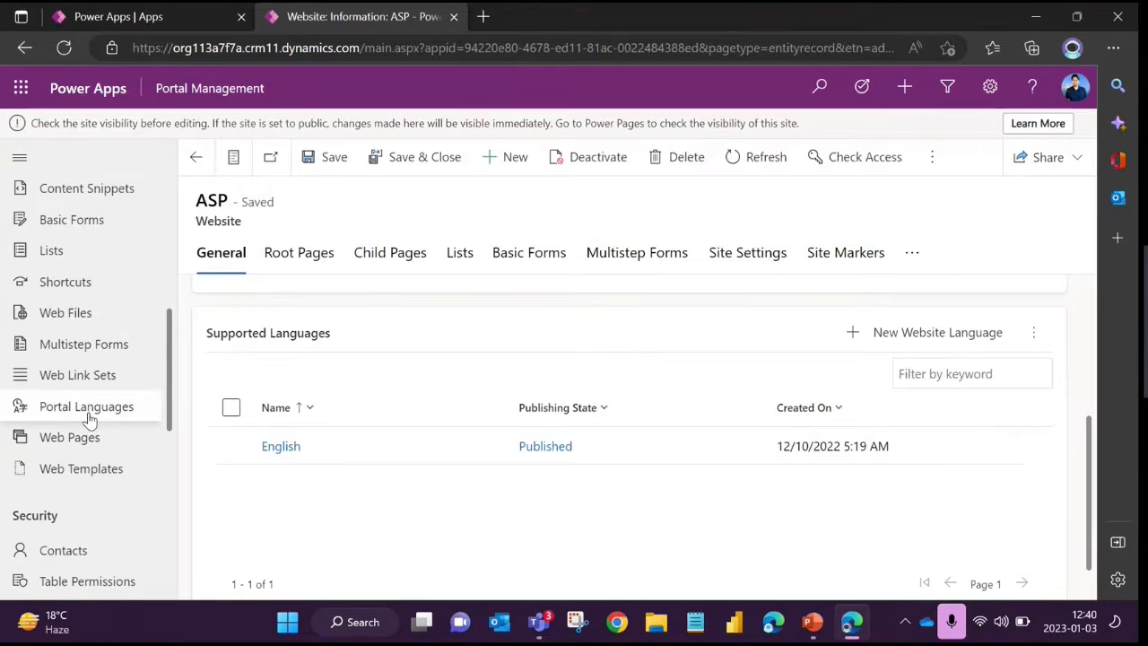
{"action": "left_click", "coordinate": [87, 408]}
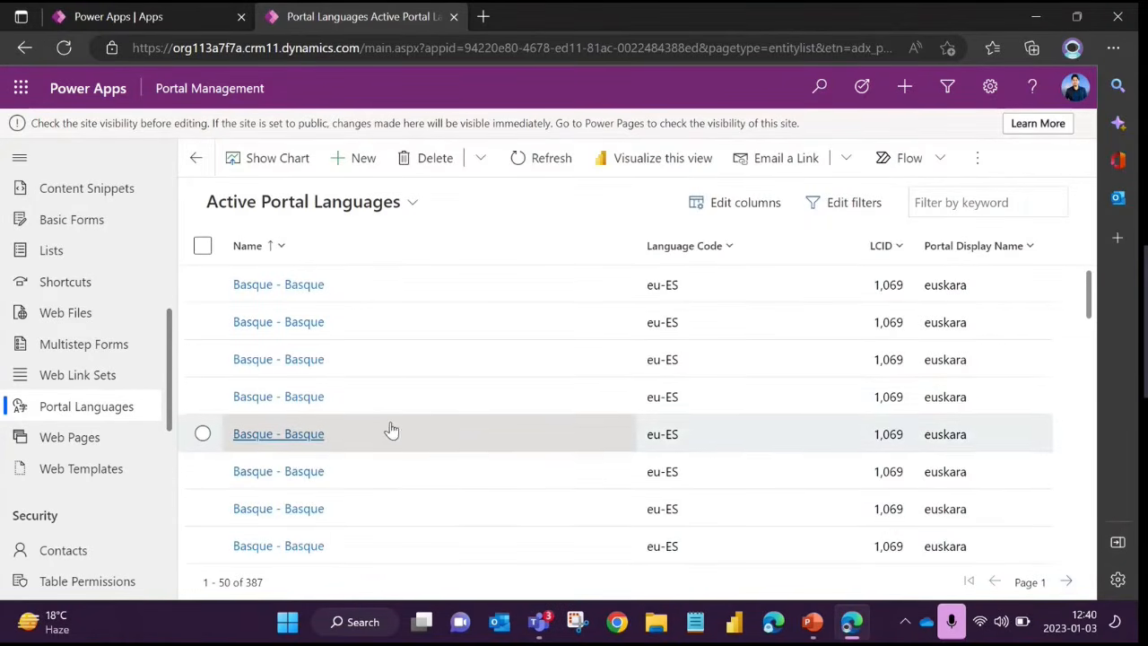
{"action": "scroll", "coordinate": [385, 388], "scroll_direction": "down", "scroll_amount": 1}
{"action": "scroll", "coordinate": [378, 388], "scroll_direction": "down", "scroll_amount": 5}
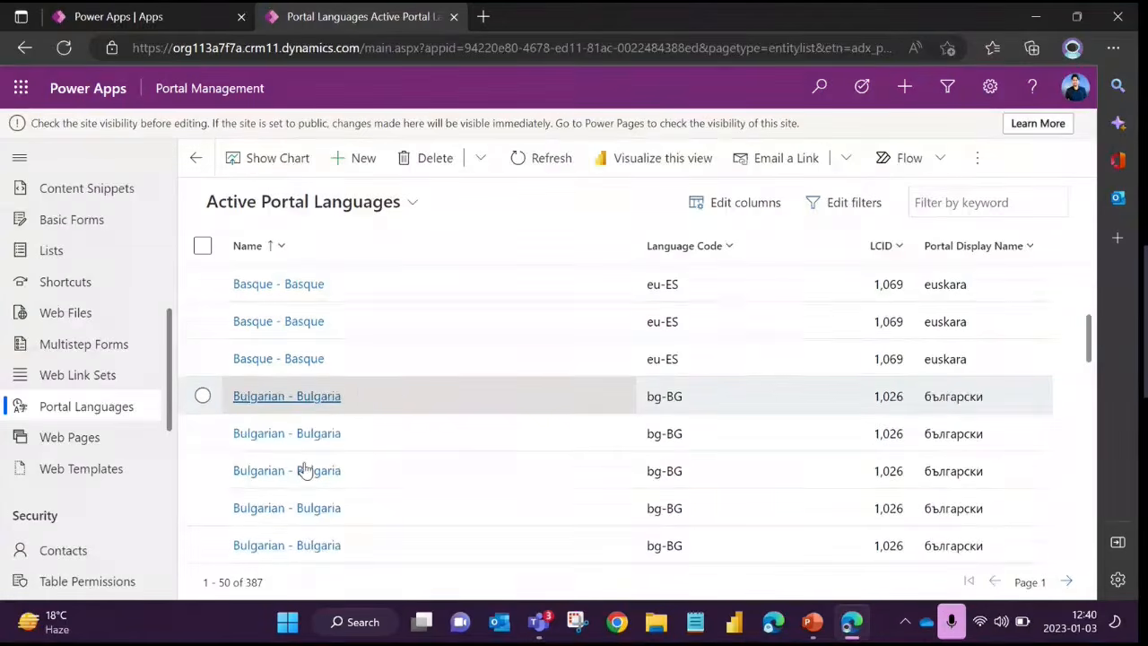
{"action": "scroll", "coordinate": [292, 498], "scroll_direction": "down", "scroll_amount": 6}
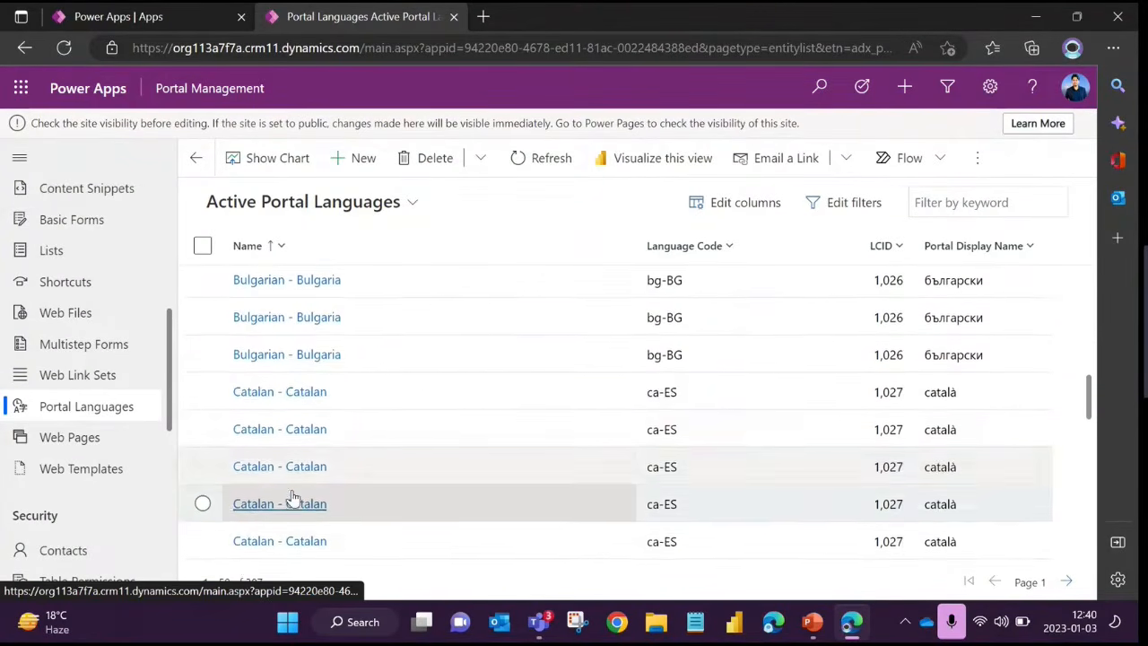
{"action": "scroll", "coordinate": [517, 378], "scroll_direction": "down", "scroll_amount": 5}
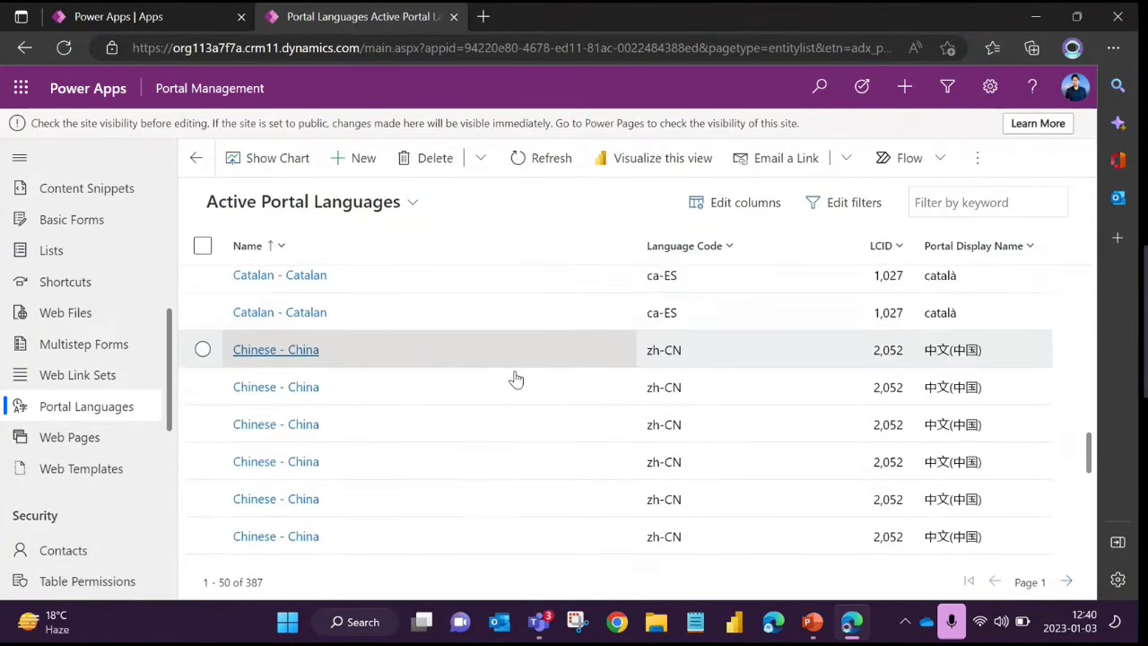
{"action": "scroll", "coordinate": [339, 406], "scroll_direction": "up", "scroll_amount": 10}
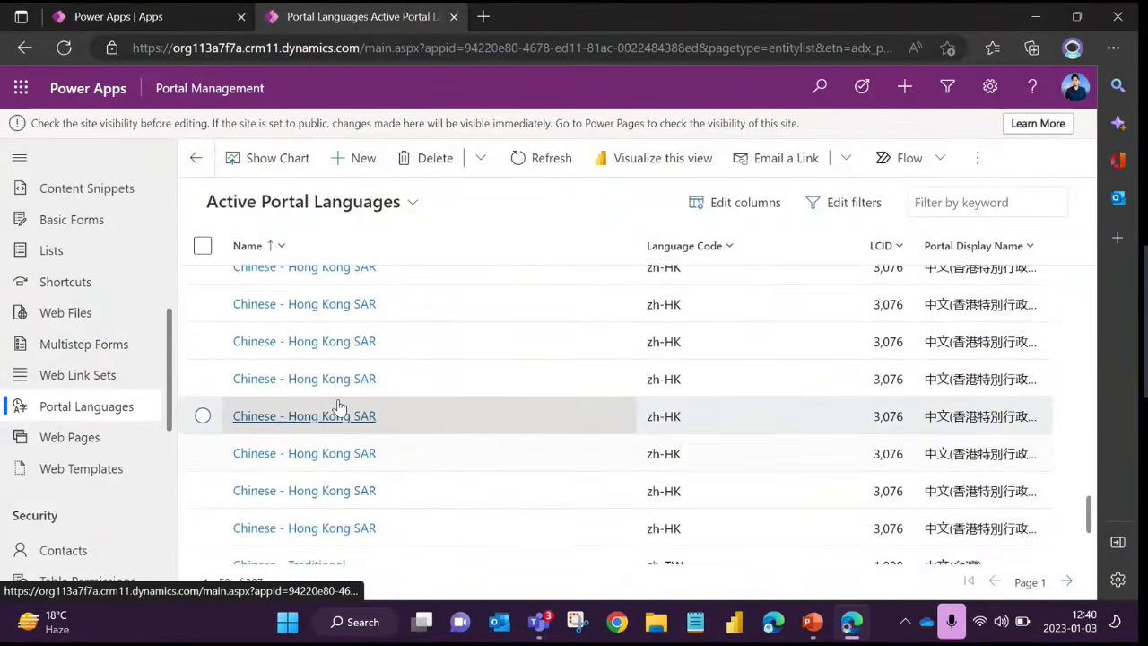
{"action": "scroll", "coordinate": [330, 370], "scroll_direction": "up", "scroll_amount": 5}
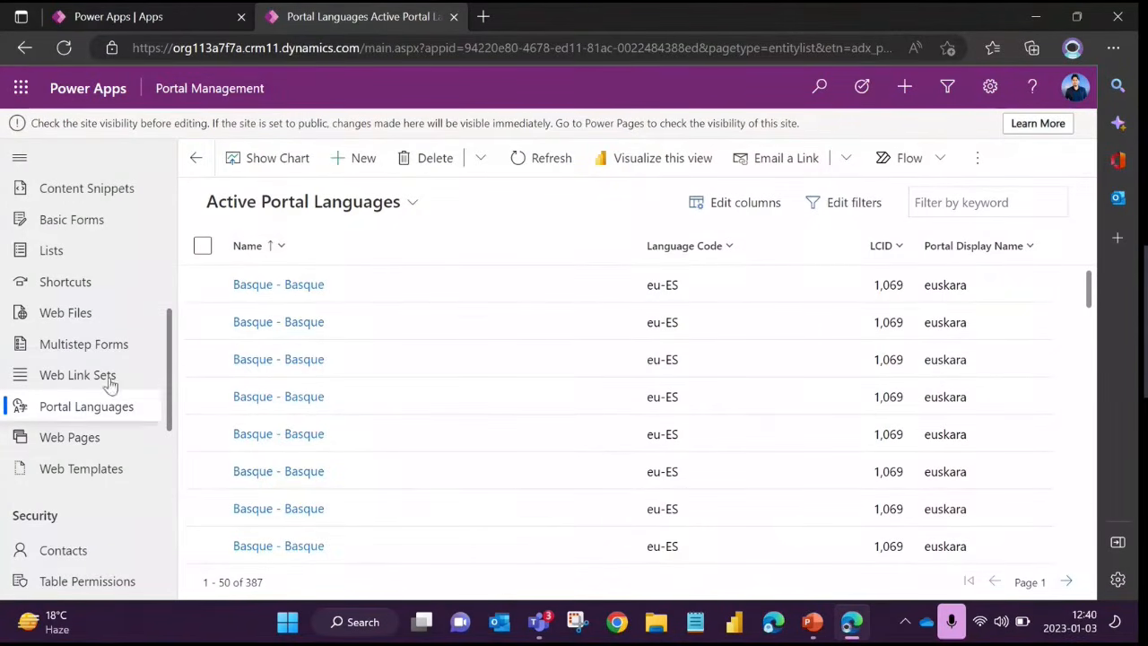
Return to the active websites and reopen the ASP website record
{"action": "scroll", "coordinate": [109, 384], "scroll_direction": "up", "scroll_amount": 5}
{"action": "left_click", "coordinate": [108, 327]}
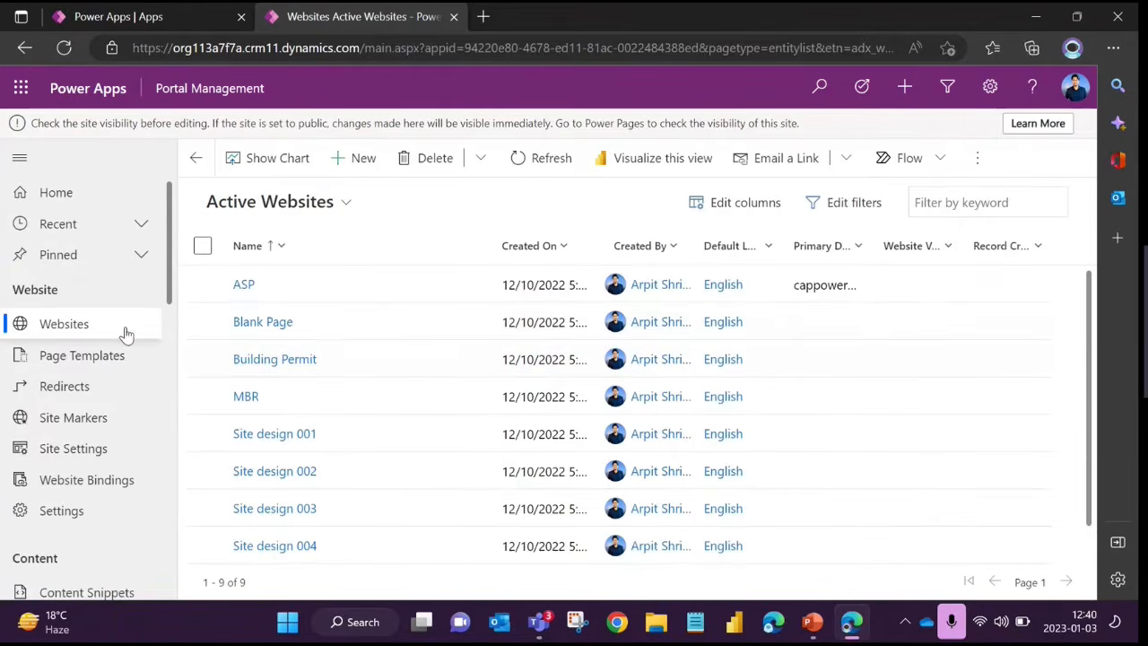
{"action": "left_click", "coordinate": [244, 285]}
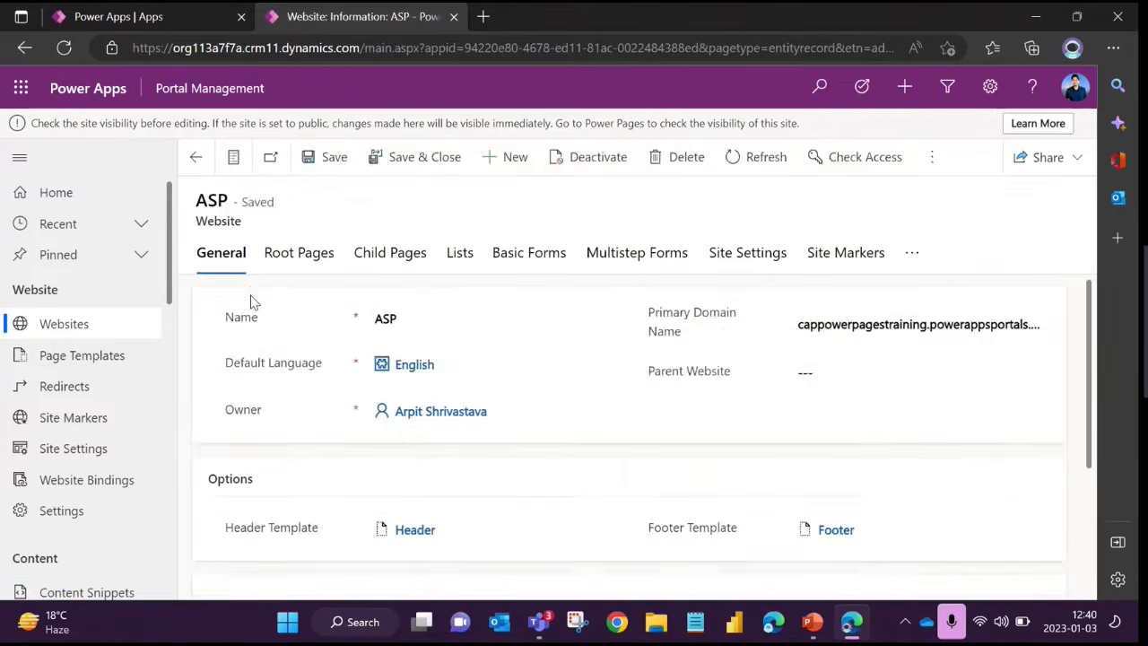
Copy the ASP website's primary domain name and open that address in a new browser tab
{"action": "double_click", "coordinate": [841, 327]}
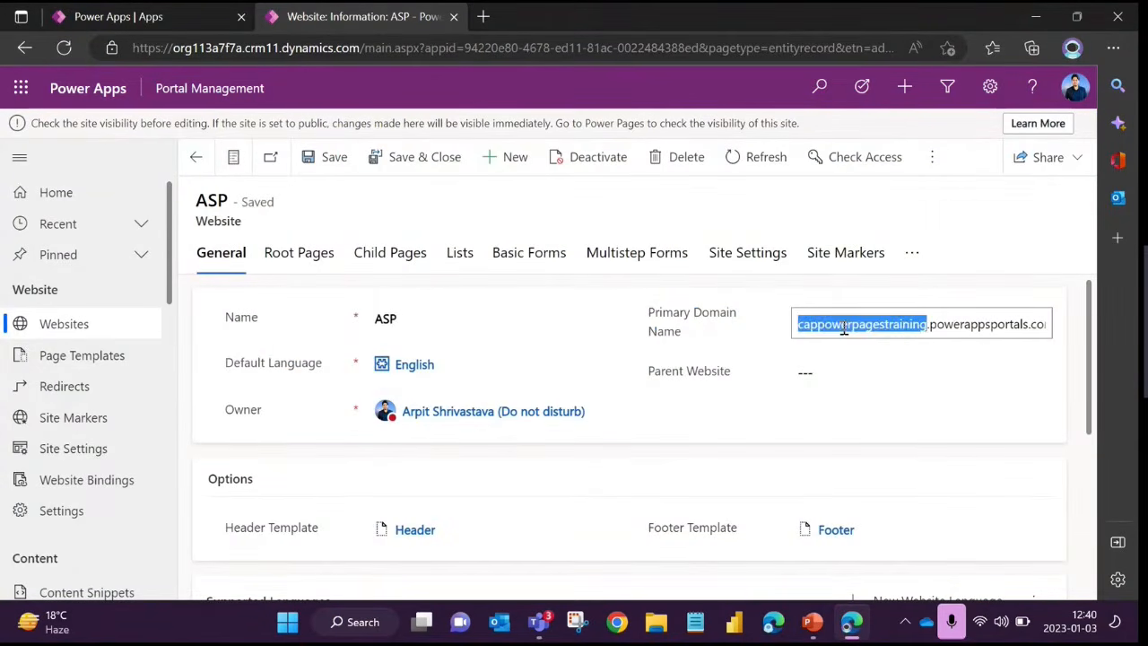
{"action": "triple_click", "coordinate": [895, 328]}
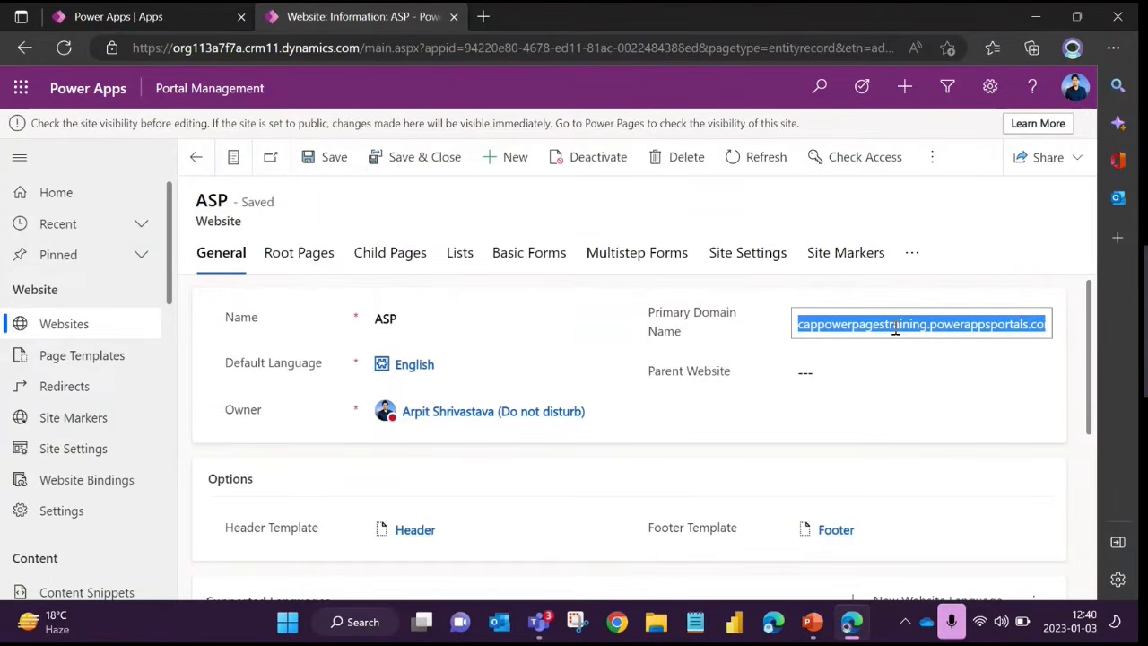
{"action": "key", "text": "ctrl+c"}
{"action": "key", "text": "ctrl+t"}
{"action": "right_click", "coordinate": [493, 48]}
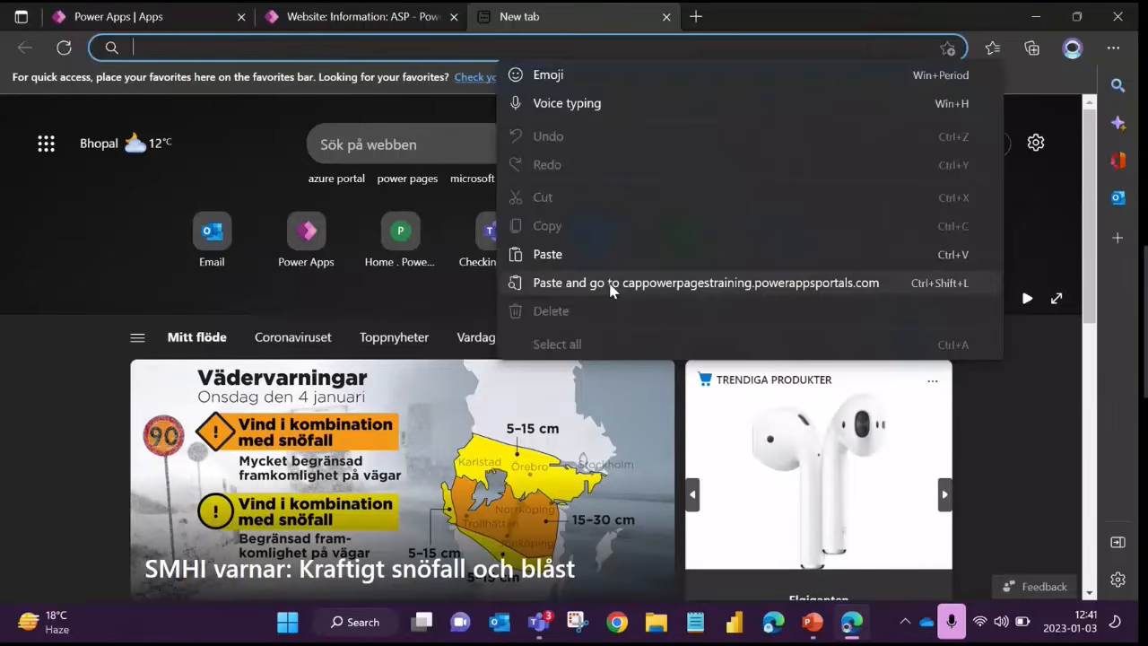
{"action": "left_click", "coordinate": [610, 283]}
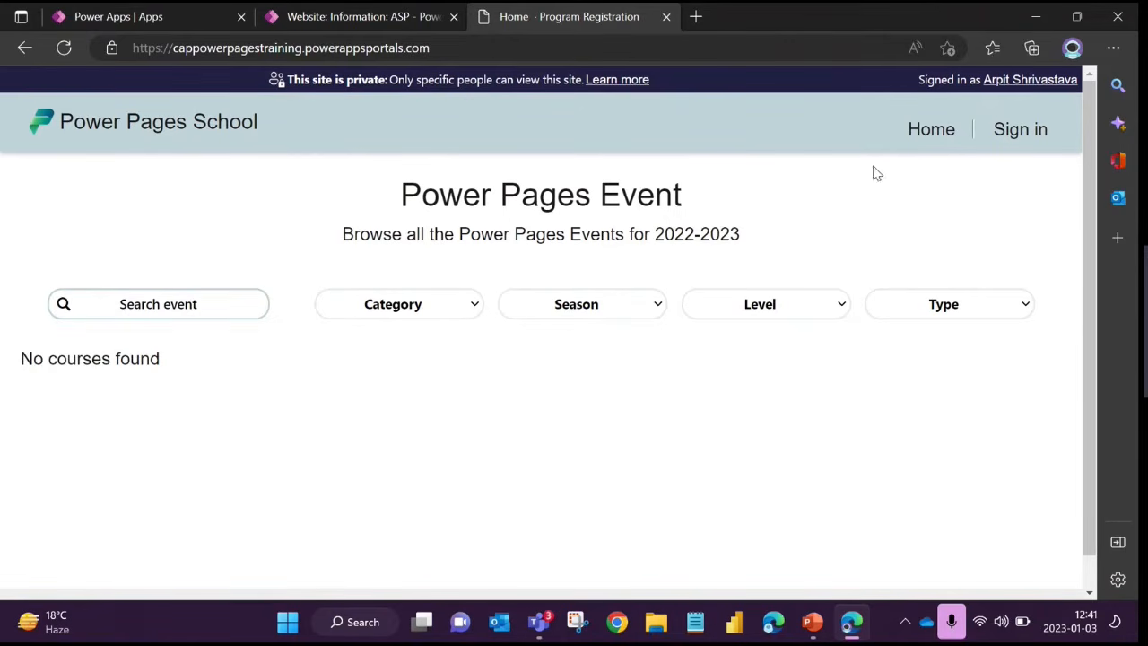
Look over the portal's home page from its header to the copyright footer
{"action": "scroll", "coordinate": [384, 385], "scroll_direction": "down", "scroll_amount": 1}
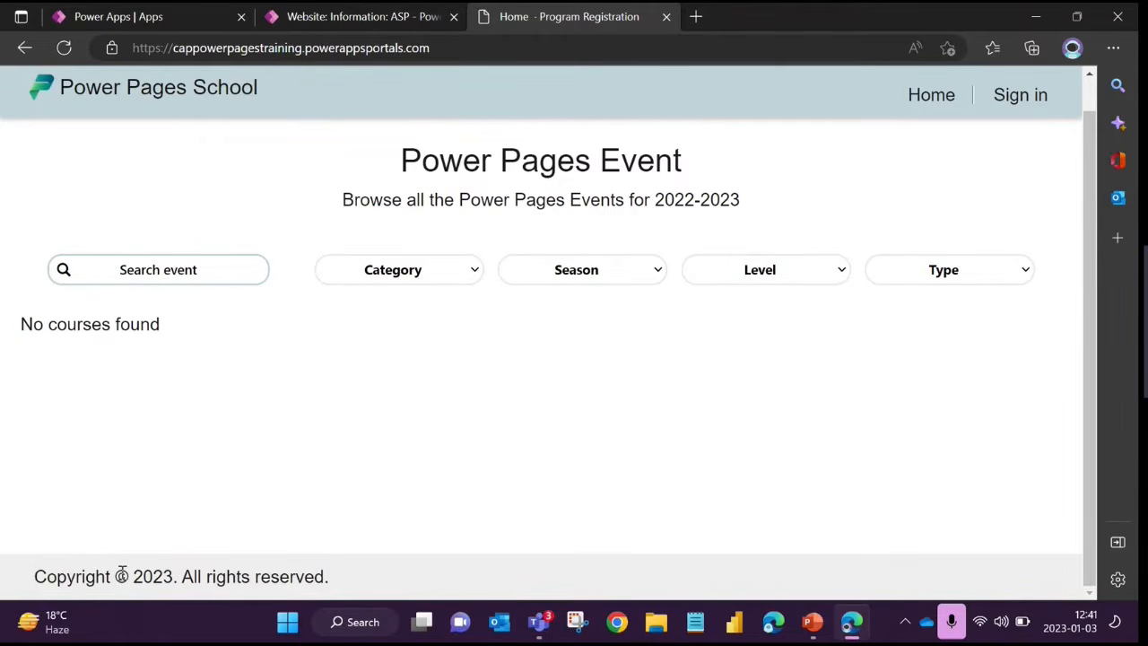
{"action": "left_click_drag", "start_coordinate": [113, 577], "coordinate": [465, 572]}
{"action": "left_click", "coordinate": [453, 385]}
{"action": "scroll", "coordinate": [448, 365], "scroll_direction": "up", "scroll_amount": 1}
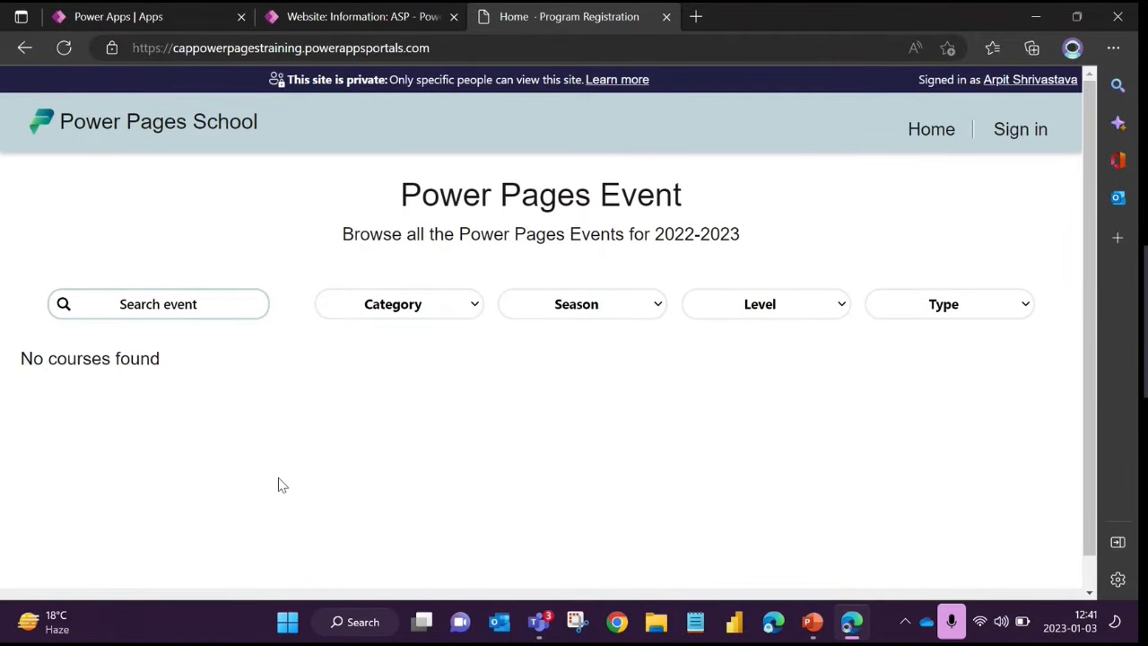
{"action": "scroll", "coordinate": [319, 421], "scroll_direction": "down", "scroll_amount": 1}
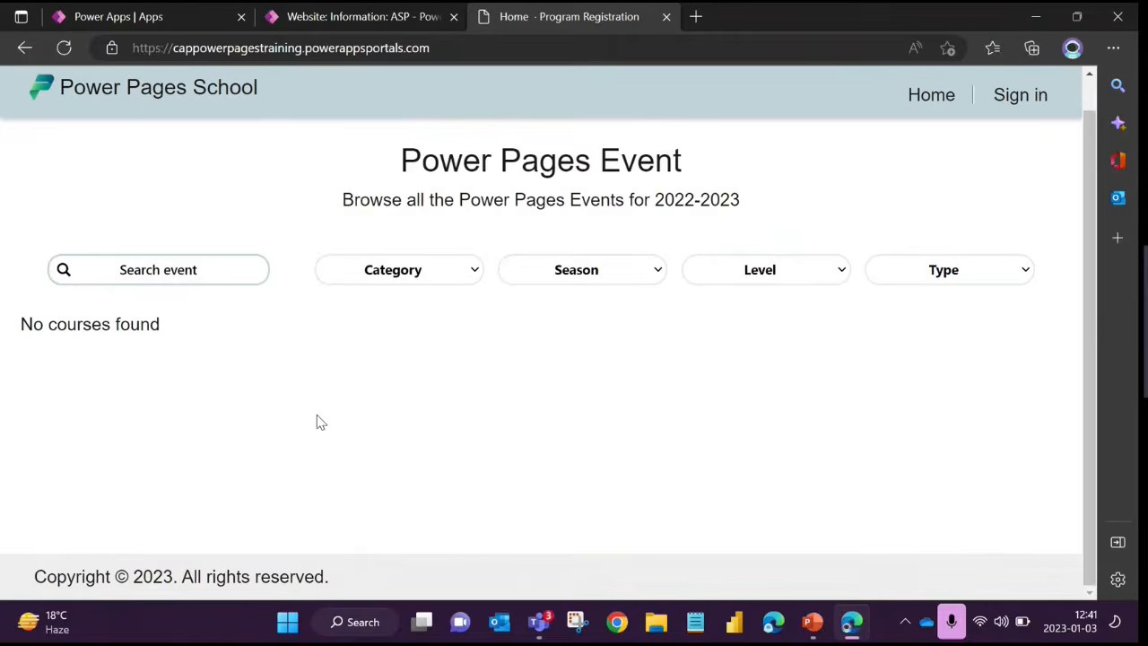
{"action": "scroll", "coordinate": [316, 422], "scroll_direction": "up", "scroll_amount": 1}
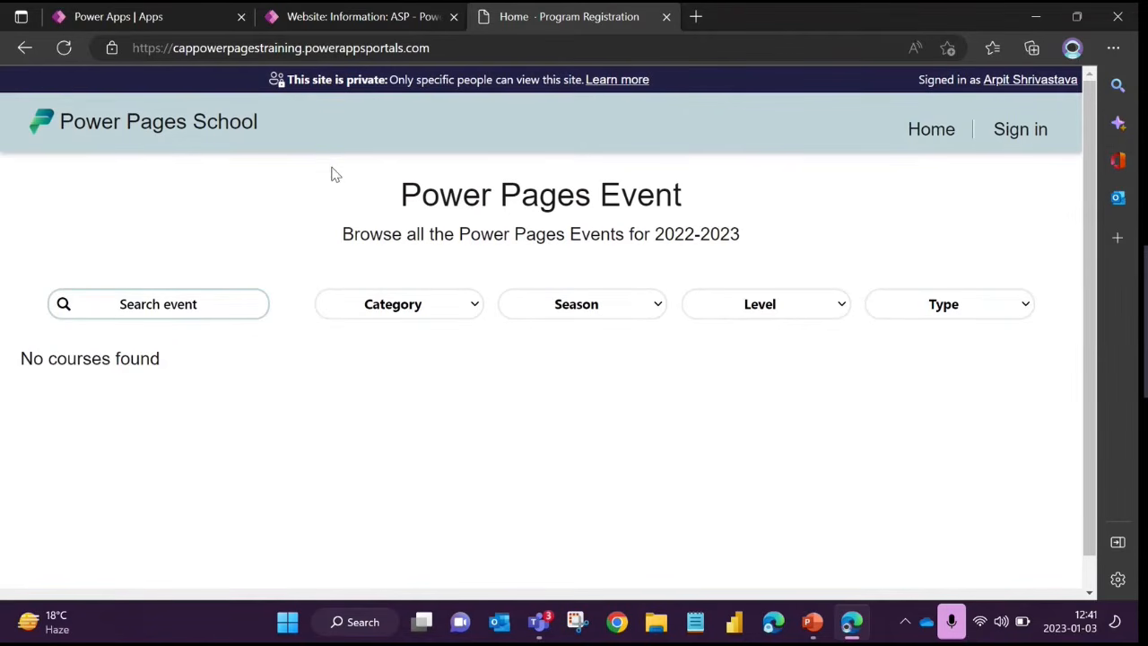
Compare the portal's live web address with the primary domain name on the ASP website record
{"action": "left_click", "coordinate": [365, 27]}
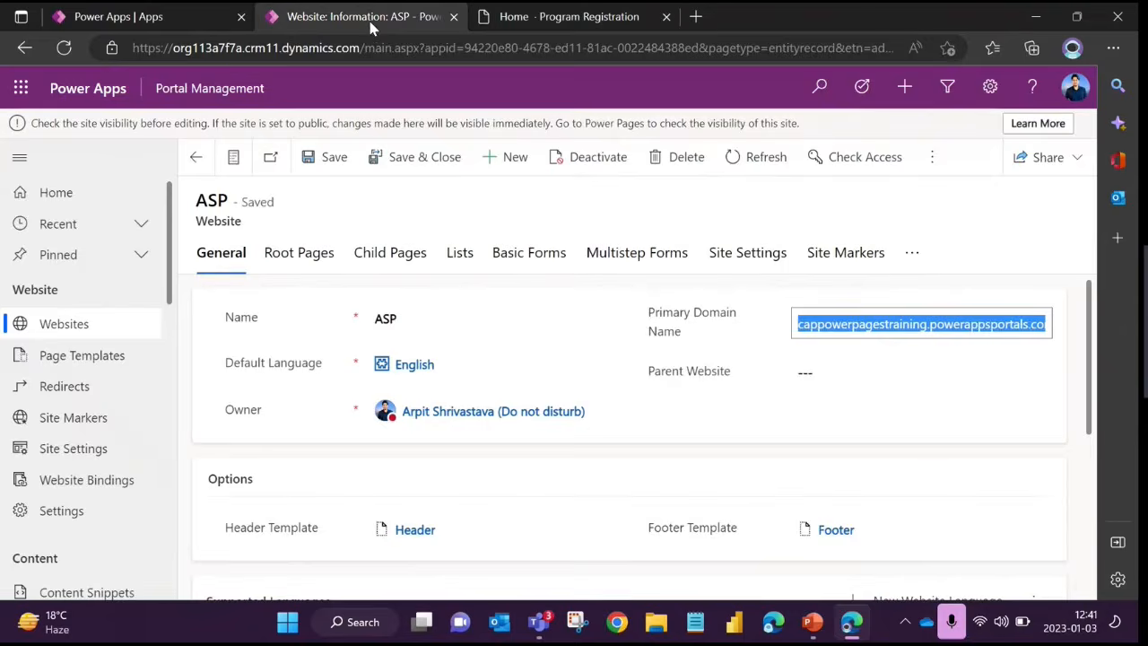
{"action": "left_click", "coordinate": [523, 21]}
{"action": "left_click_drag", "start_coordinate": [430, 49], "coordinate": [130, 54]}
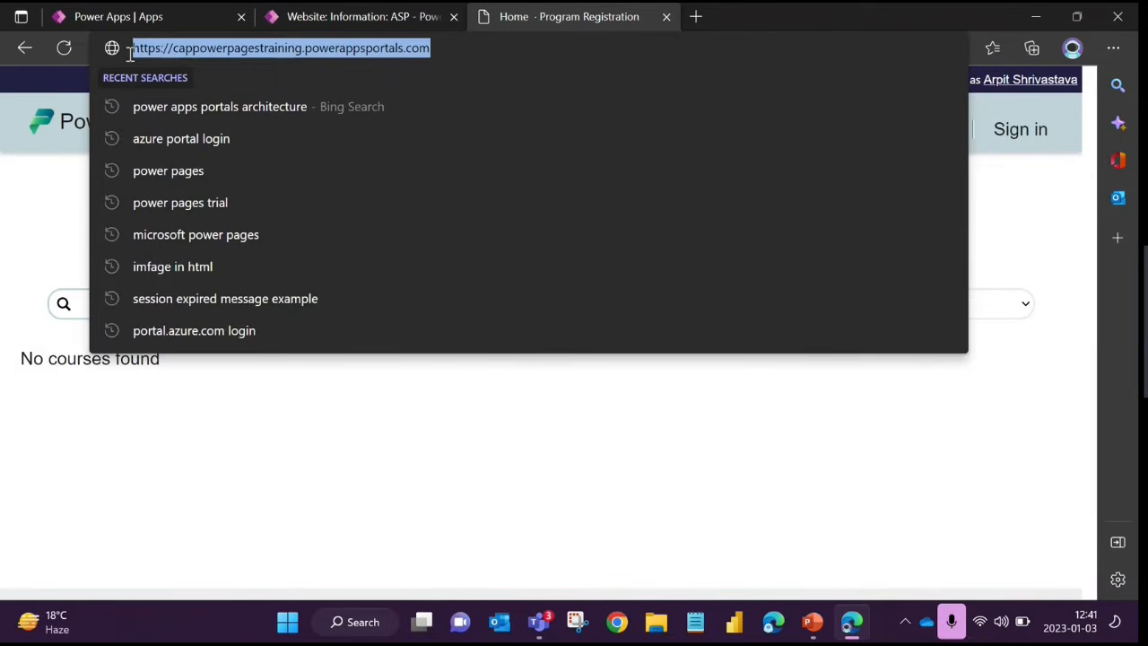
{"action": "left_click", "coordinate": [332, 23]}
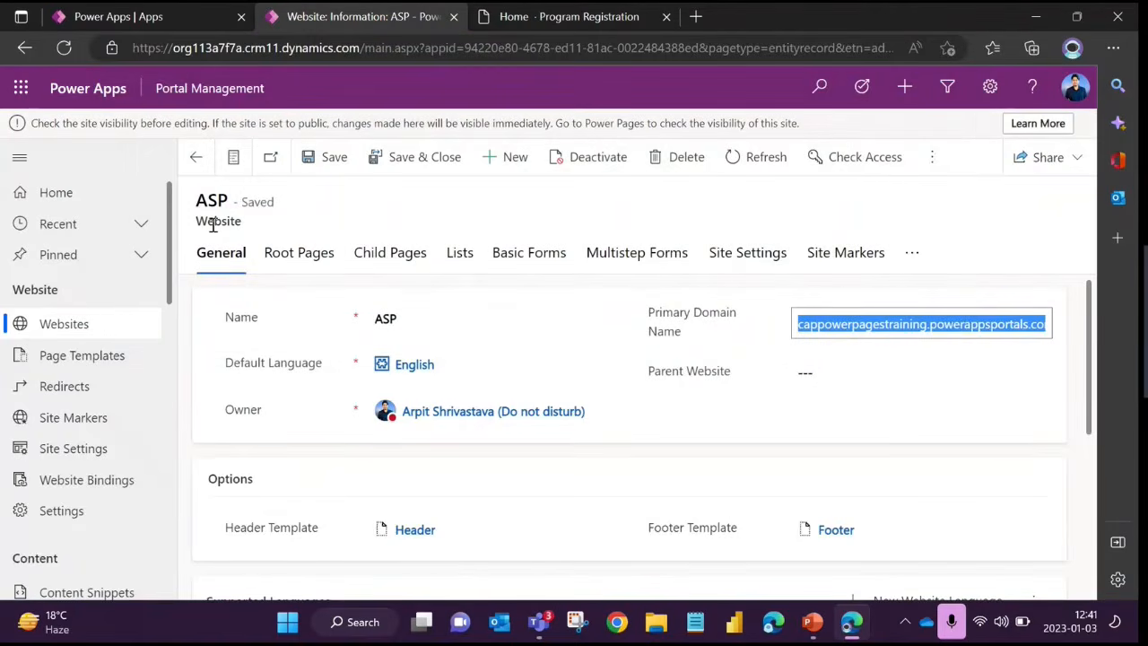
{"action": "left_click", "coordinate": [560, 23]}
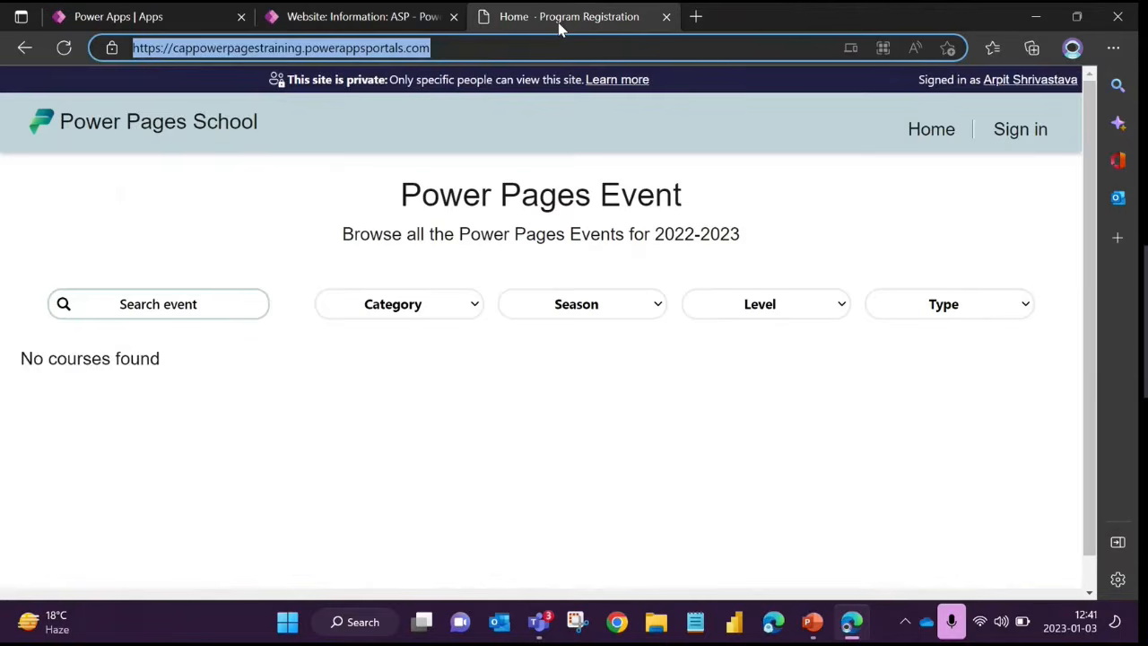
{"action": "left_click", "coordinate": [355, 22]}
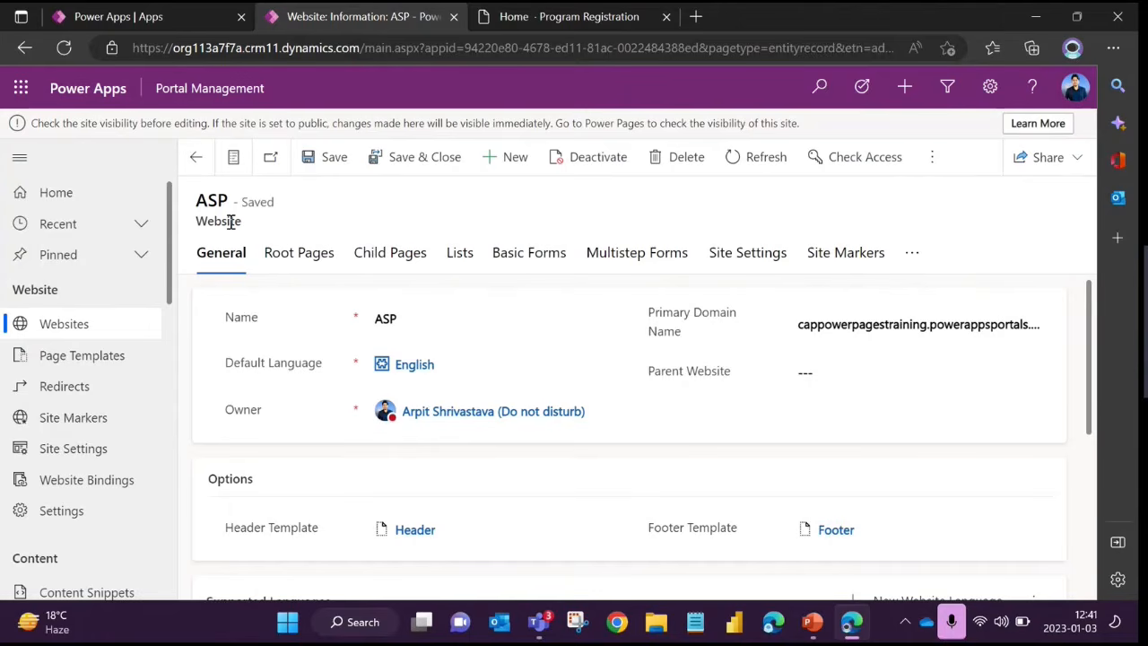
Open the ASP website's binding from the active website bindings and inspect its name and record type
{"action": "left_click", "coordinate": [93, 486]}
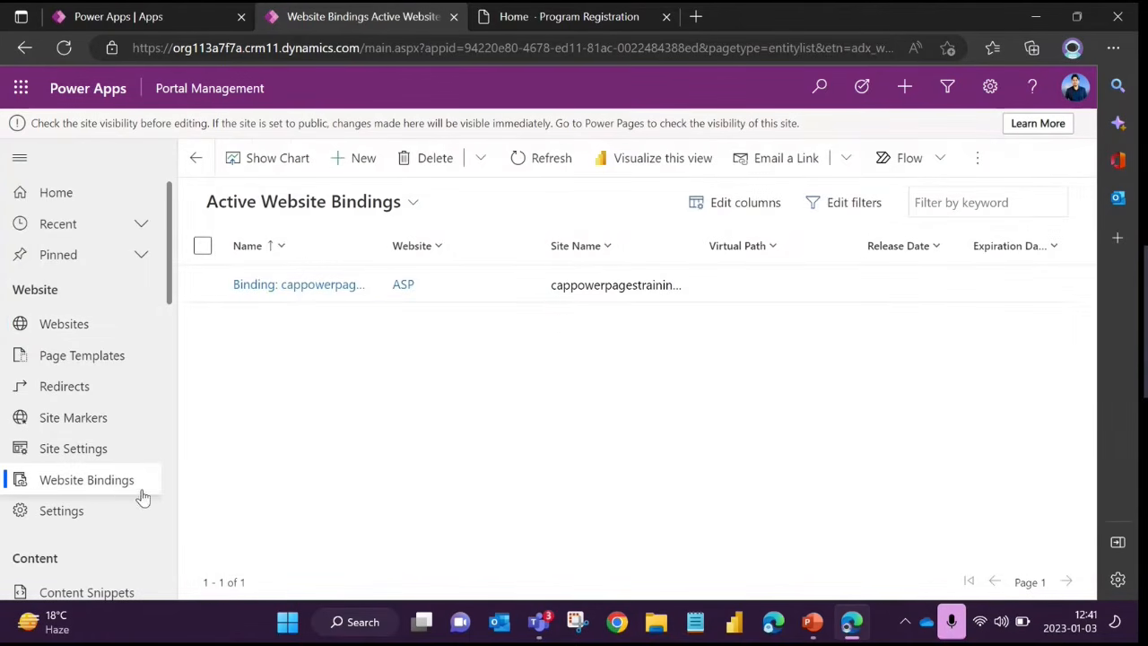
{"action": "left_click", "coordinate": [385, 249]}
{"action": "left_click", "coordinate": [295, 284]}
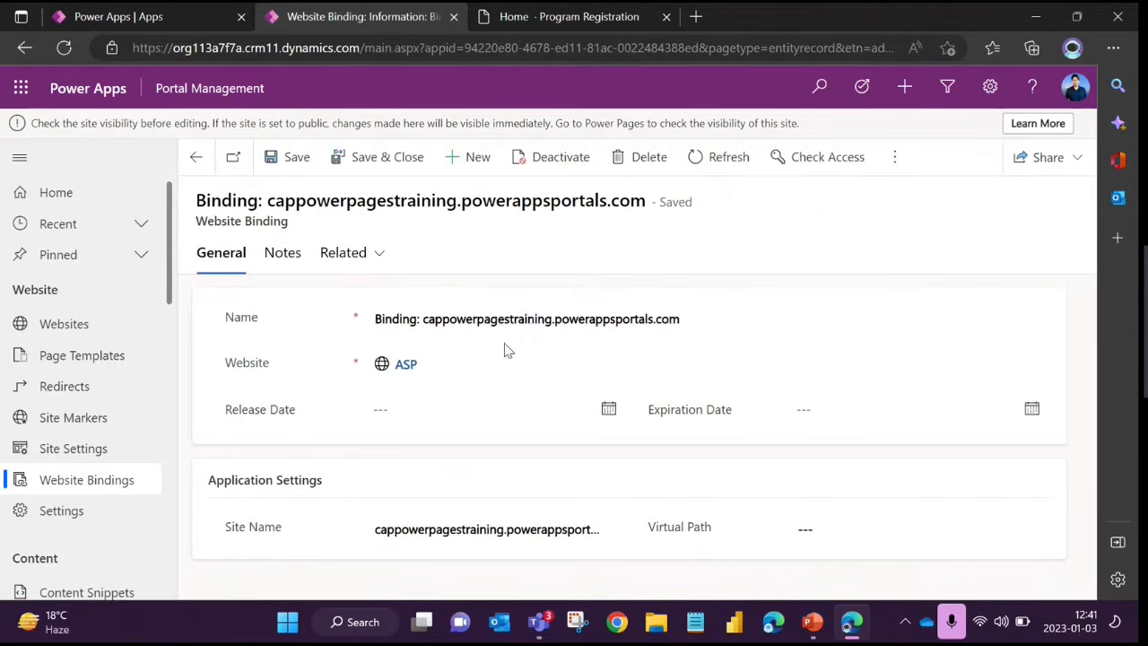
{"action": "left_click_drag", "start_coordinate": [379, 321], "coordinate": [705, 320]}
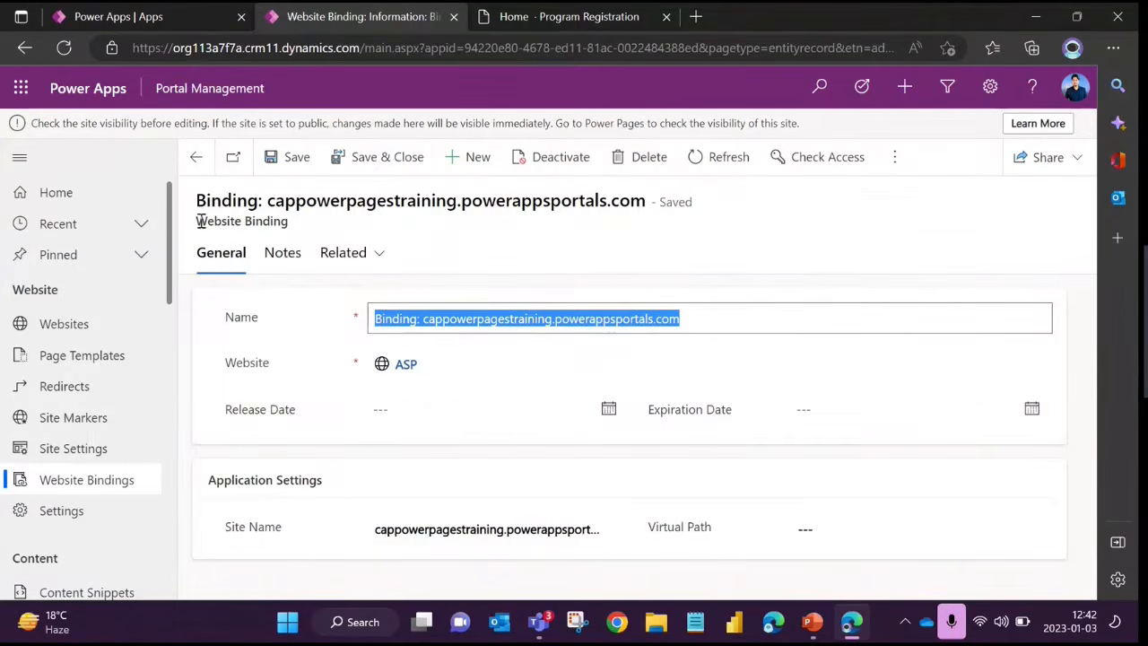
{"action": "left_click_drag", "start_coordinate": [197, 221], "coordinate": [328, 228]}
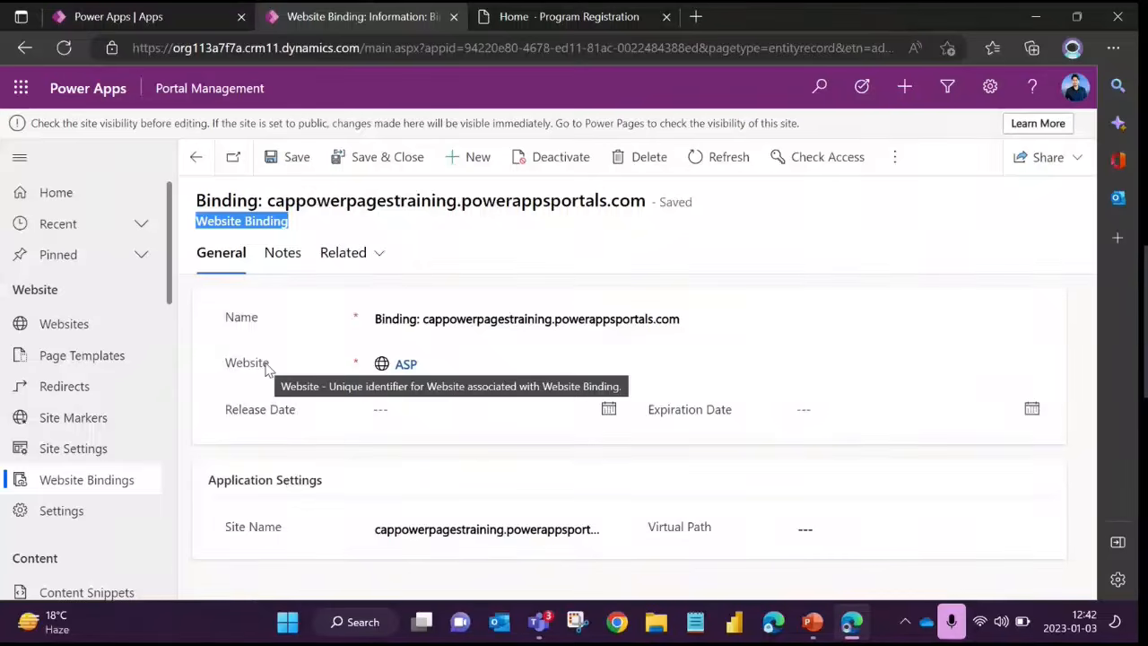
Examine the binding's site name under Application Settings, along with its record heading and Name field
{"action": "left_click_drag", "start_coordinate": [377, 529], "coordinate": [613, 555]}
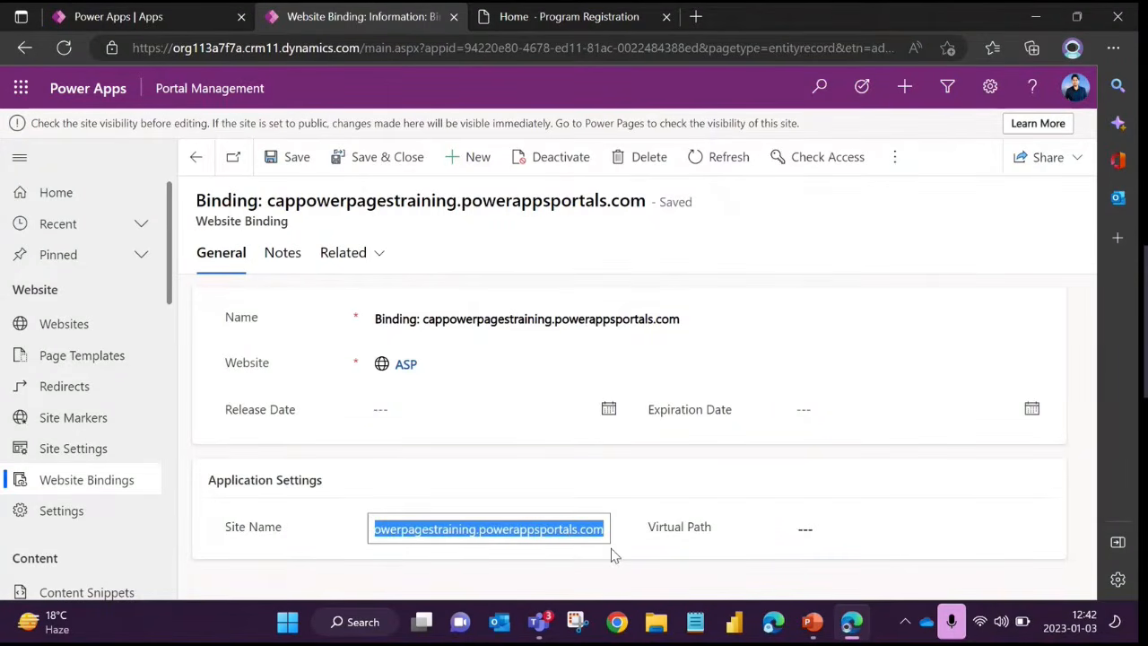
{"action": "left_click_drag", "start_coordinate": [448, 529], "coordinate": [368, 531]}
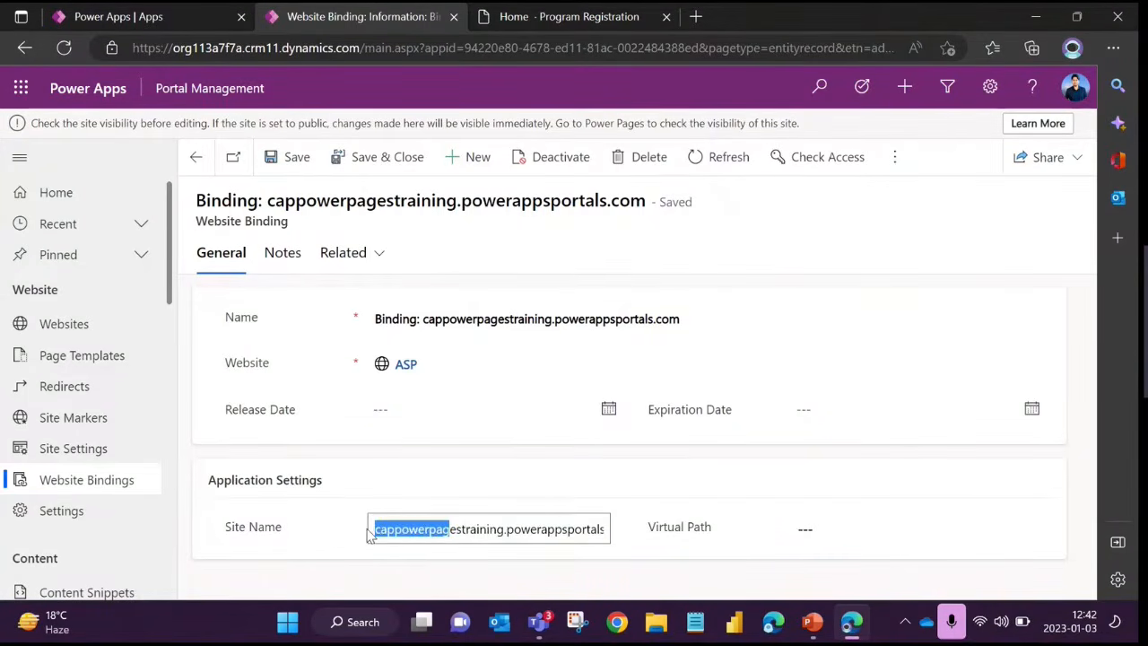
{"action": "left_click", "coordinate": [466, 531]}
{"action": "left_click_drag", "start_coordinate": [197, 222], "coordinate": [303, 227]}
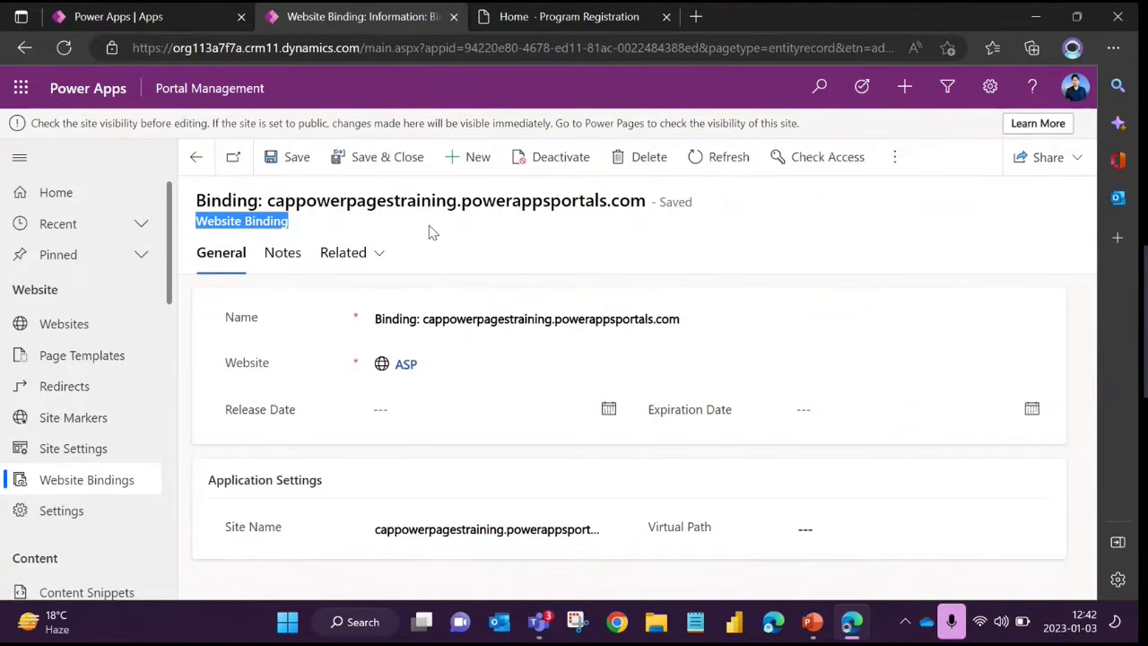
{"action": "left_click", "coordinate": [278, 226]}
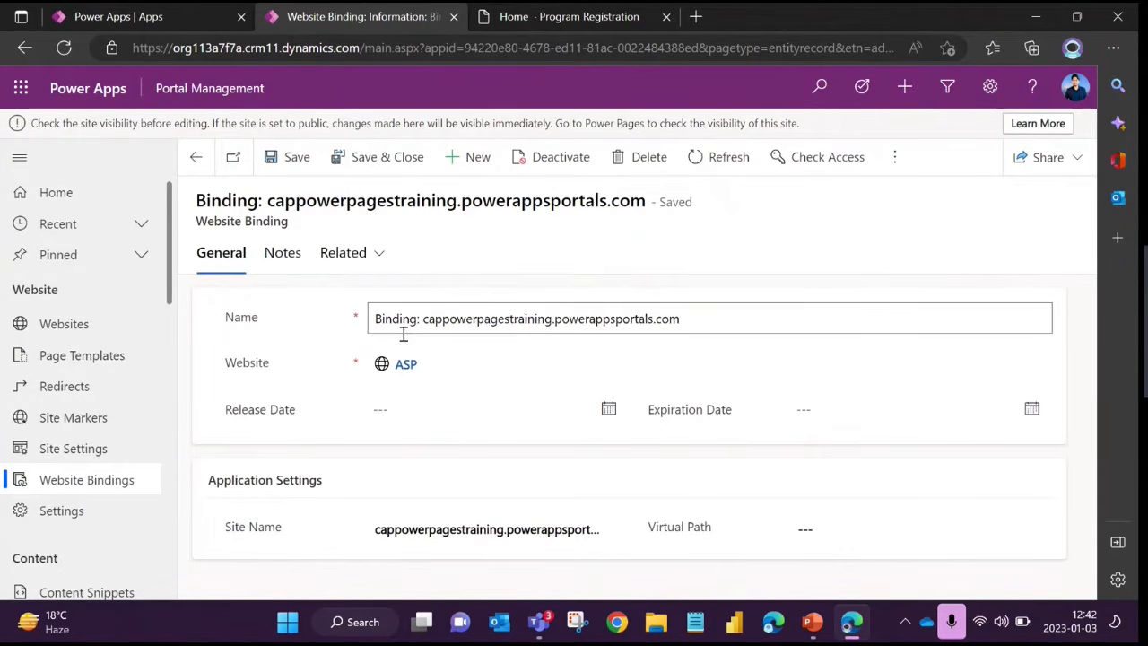
{"action": "left_click", "coordinate": [455, 318]}
View the active Basic Forms list, and open the active Web Pages list
{"action": "scroll", "coordinate": [122, 338], "scroll_direction": "down", "scroll_amount": 4}
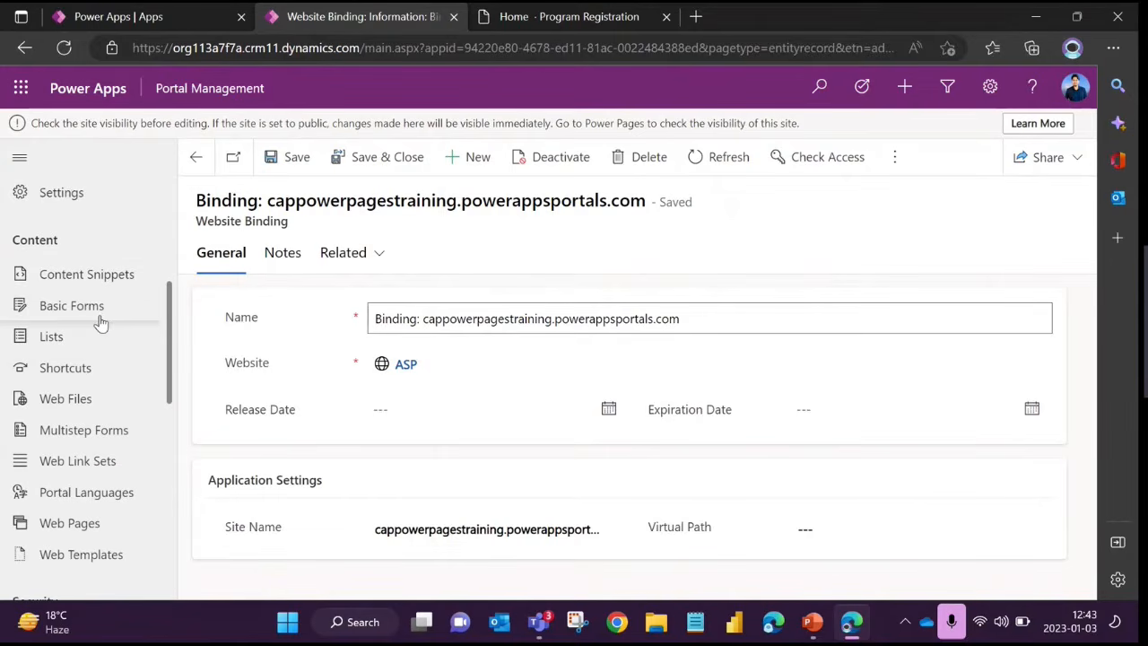
{"action": "left_click", "coordinate": [98, 309]}
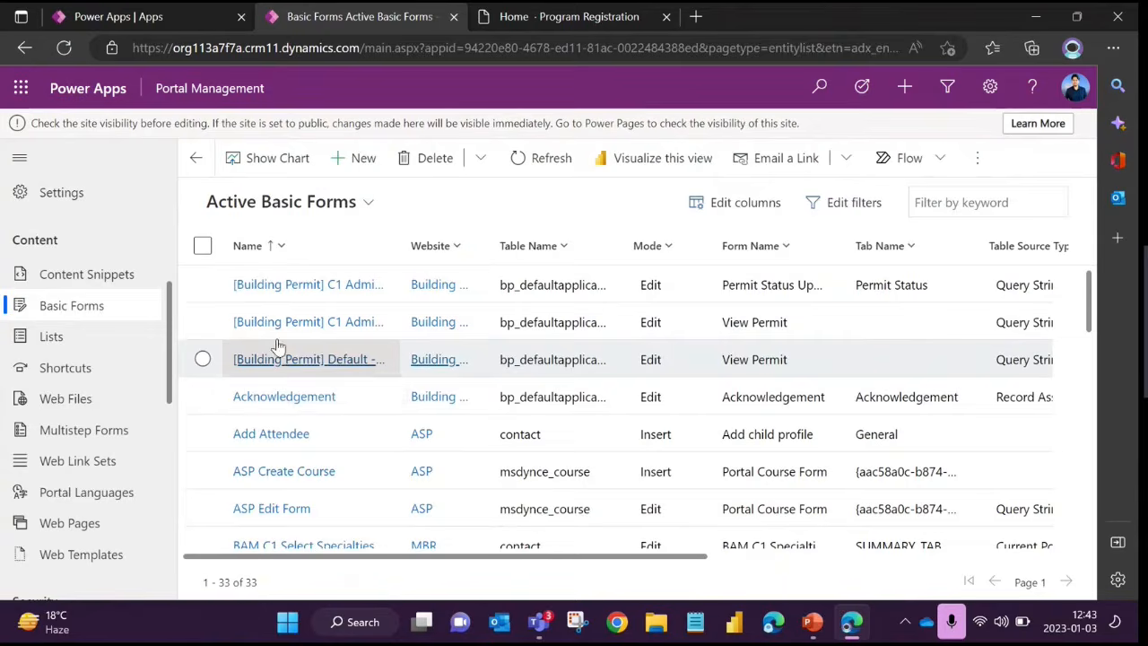
{"action": "left_click", "coordinate": [103, 527]}
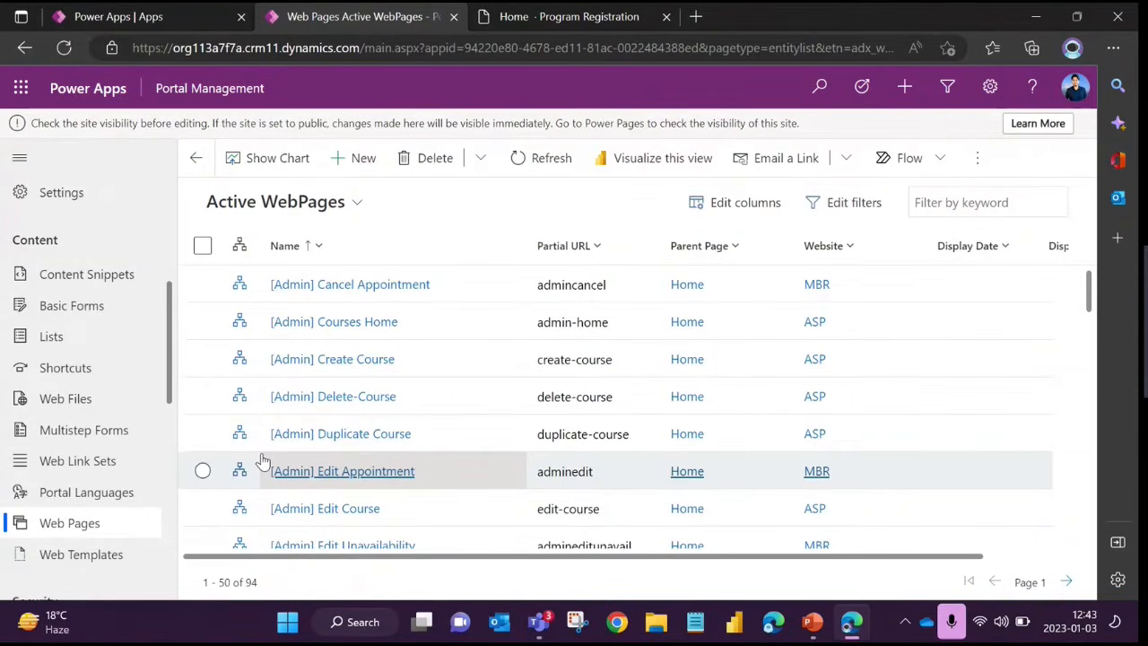
Switch to the portal's home page and examine the content area between its header and footer
{"action": "left_click", "coordinate": [547, 19]}
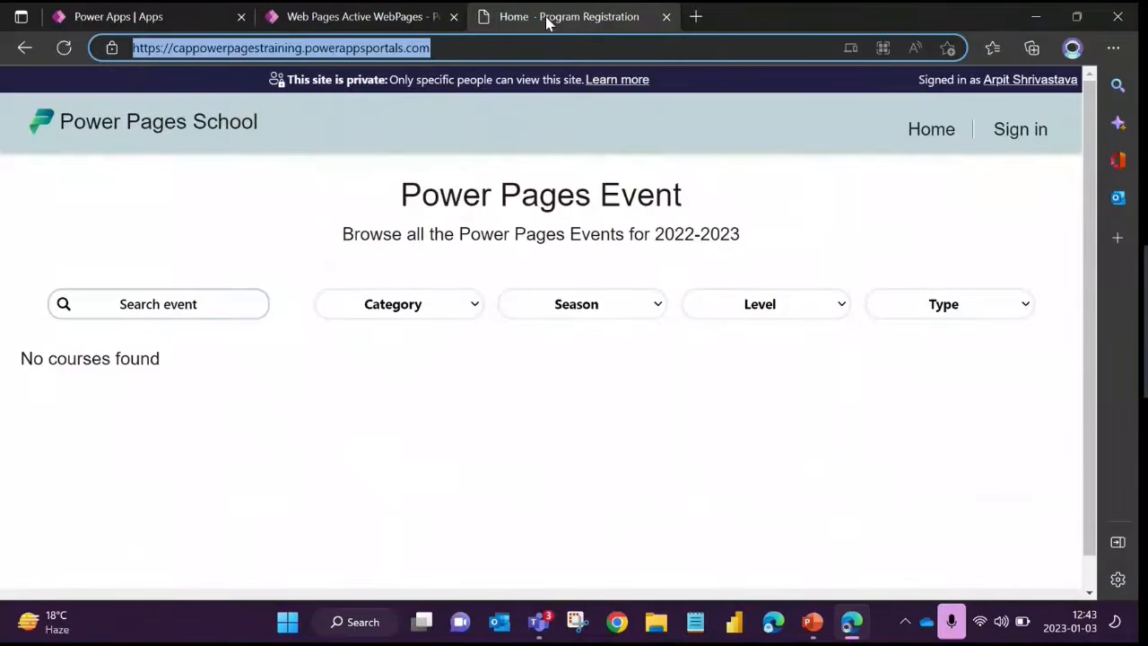
{"action": "left_click", "coordinate": [190, 229]}
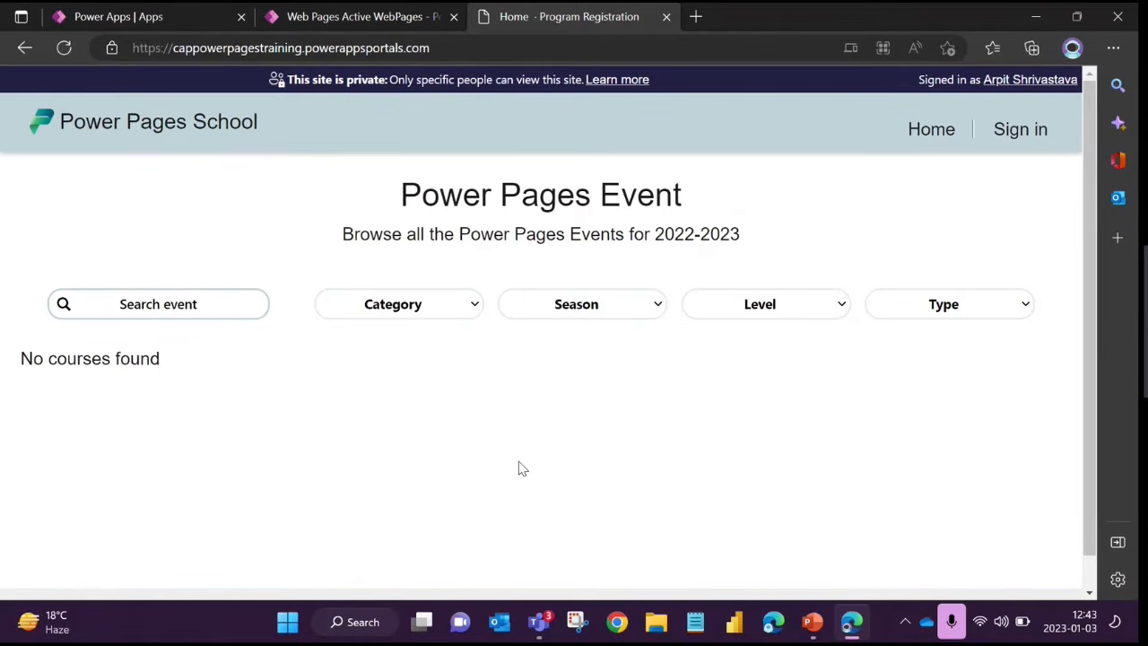
{"action": "left_click_drag", "start_coordinate": [116, 204], "coordinate": [679, 404]}
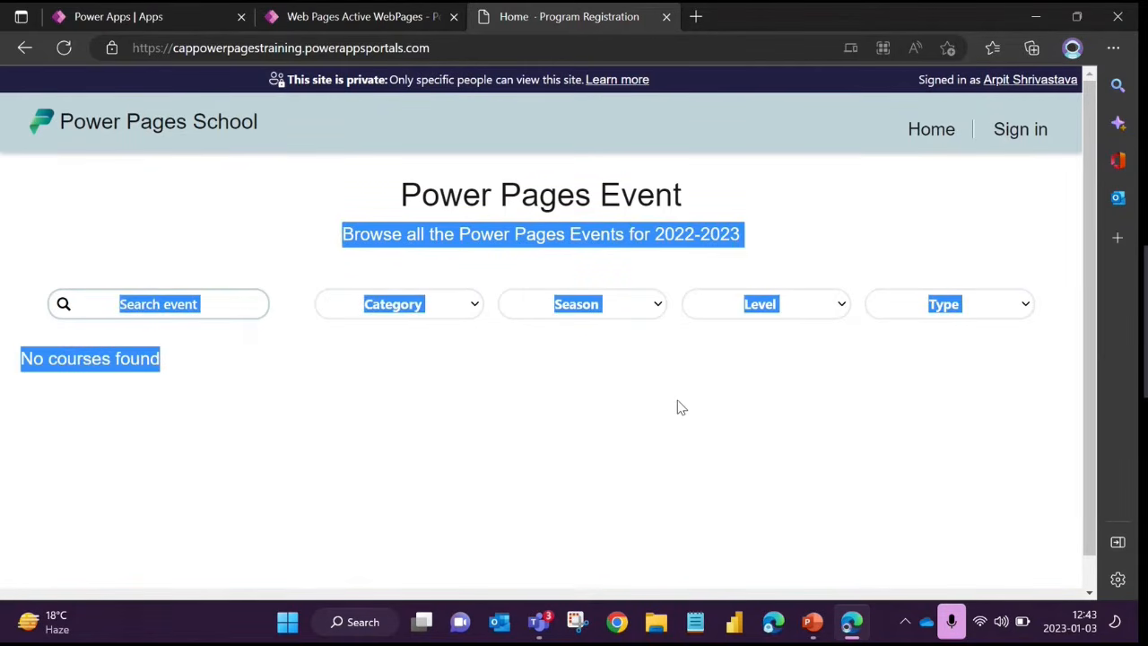
{"action": "left_click", "coordinate": [505, 400]}
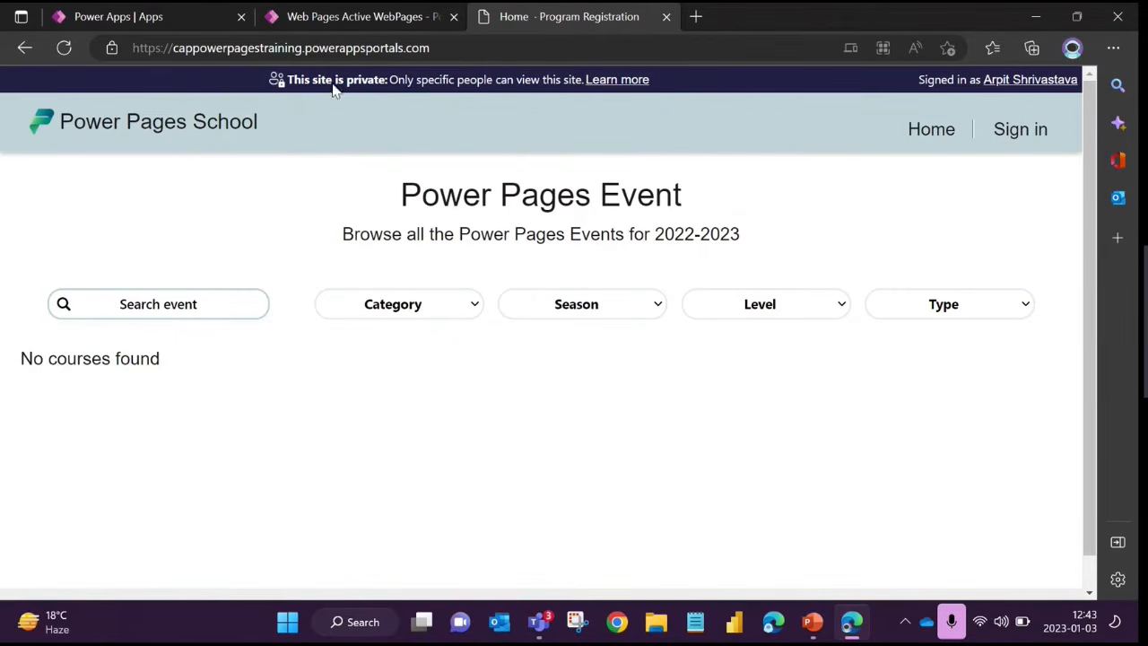
Return to the active Web Pages list in Portal Management and check its record count
{"action": "left_click", "coordinate": [363, 18]}
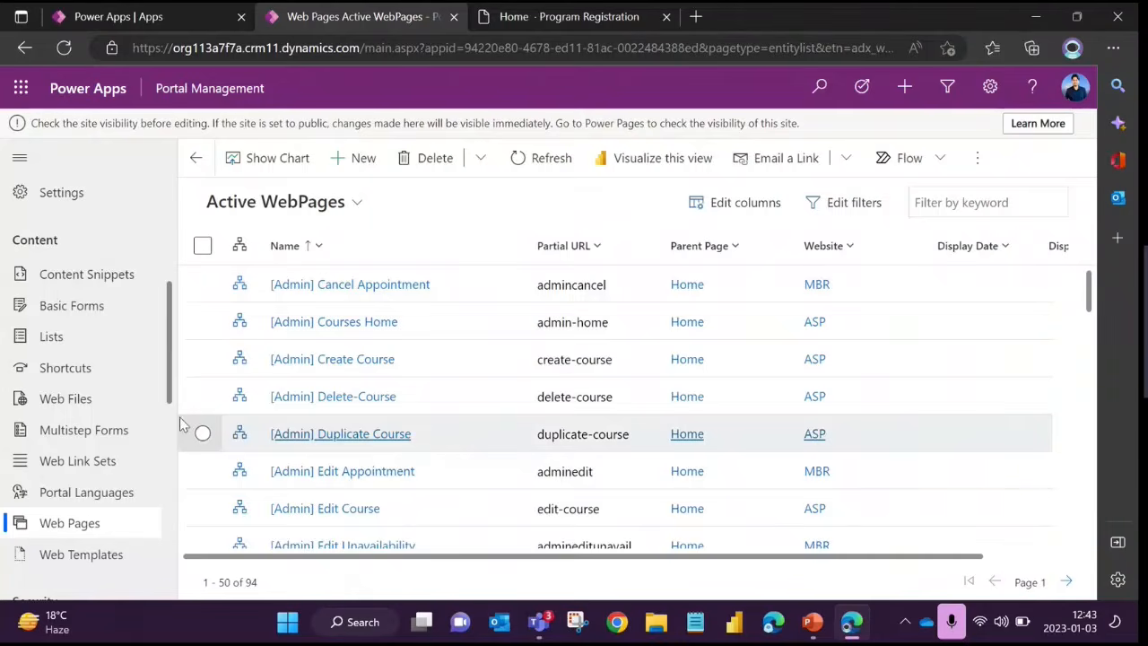
{"action": "scroll", "coordinate": [182, 423], "scroll_direction": "down", "scroll_amount": 1}
{"action": "left_click", "coordinate": [74, 529]}
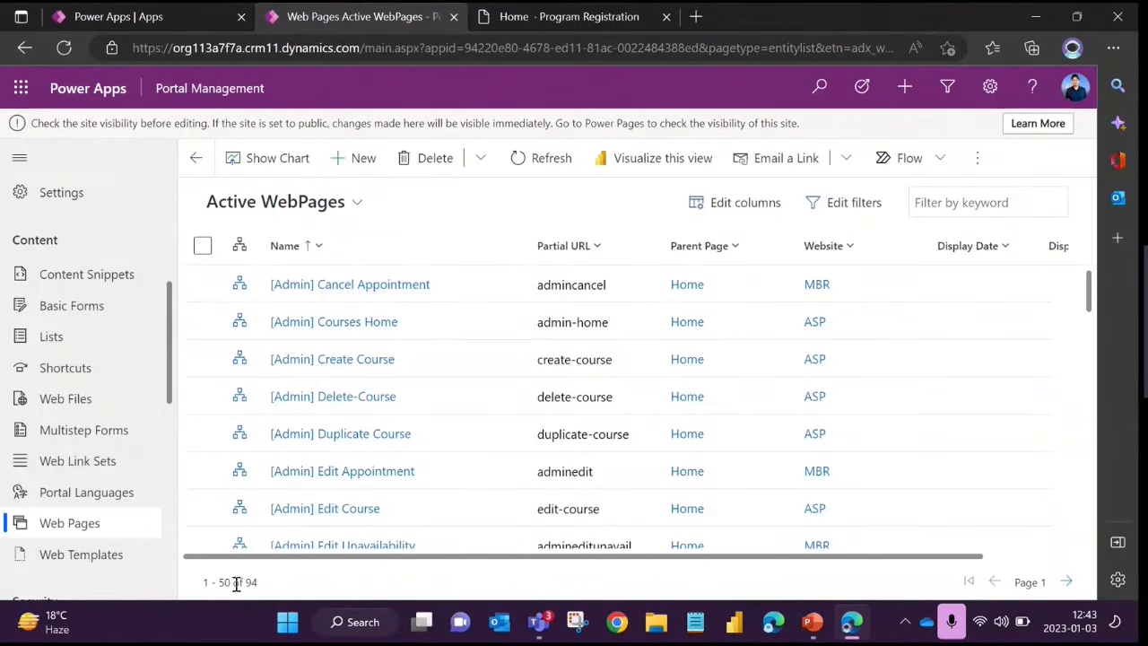
{"action": "left_click_drag", "start_coordinate": [209, 583], "coordinate": [235, 582]}
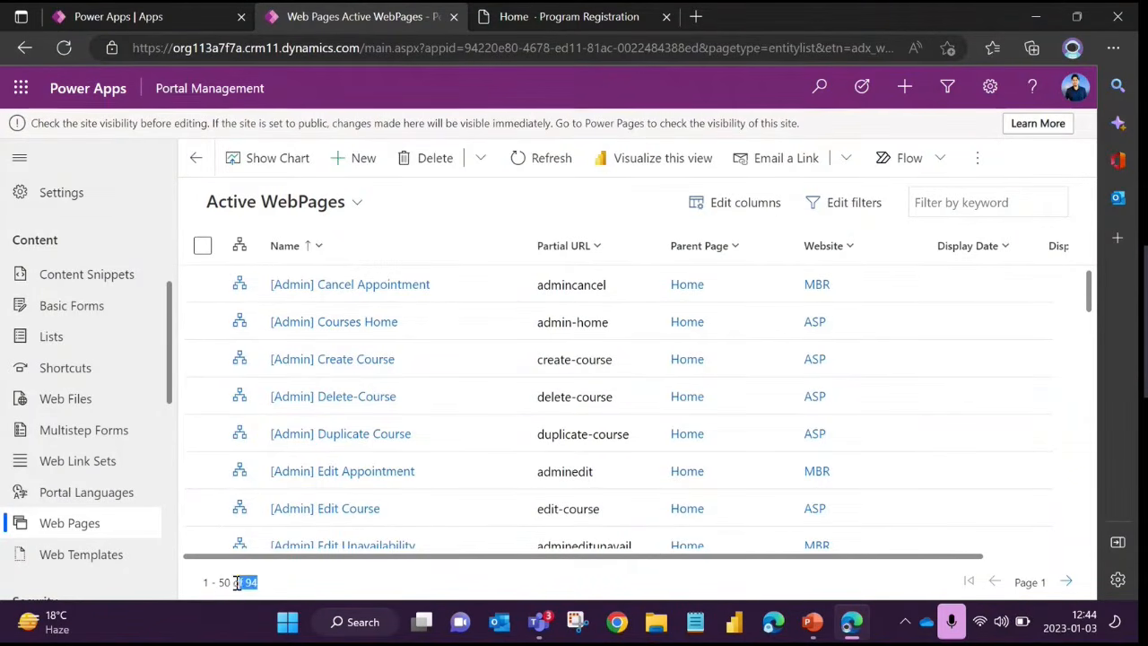
{"action": "left_click", "coordinate": [292, 589]}
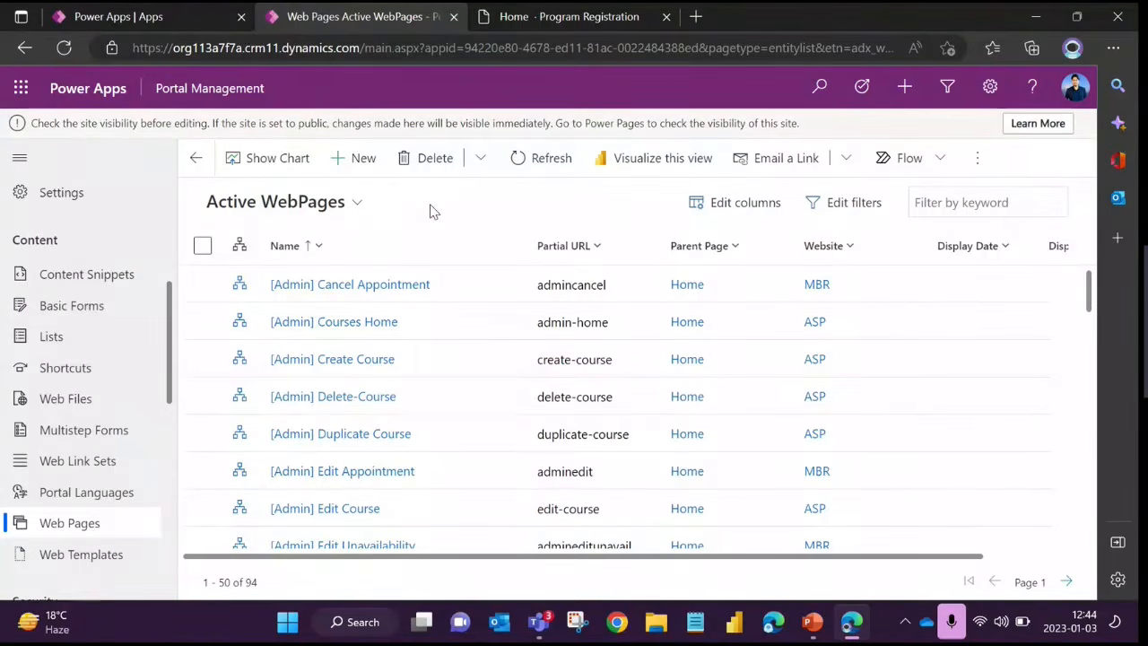
Start a new web page record and review its general fields, including the required Name and Website
{"action": "left_click", "coordinate": [359, 159]}
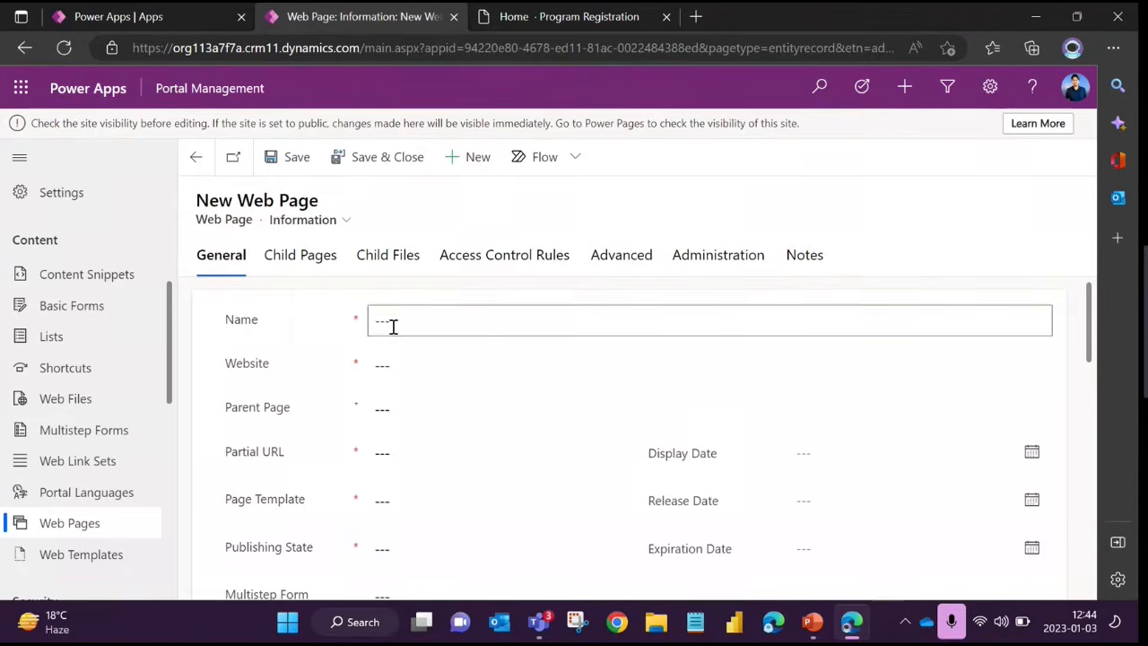
{"action": "scroll", "coordinate": [392, 328], "scroll_direction": "down", "scroll_amount": 1}
{"action": "scroll", "coordinate": [393, 328], "scroll_direction": "up", "scroll_amount": 1}
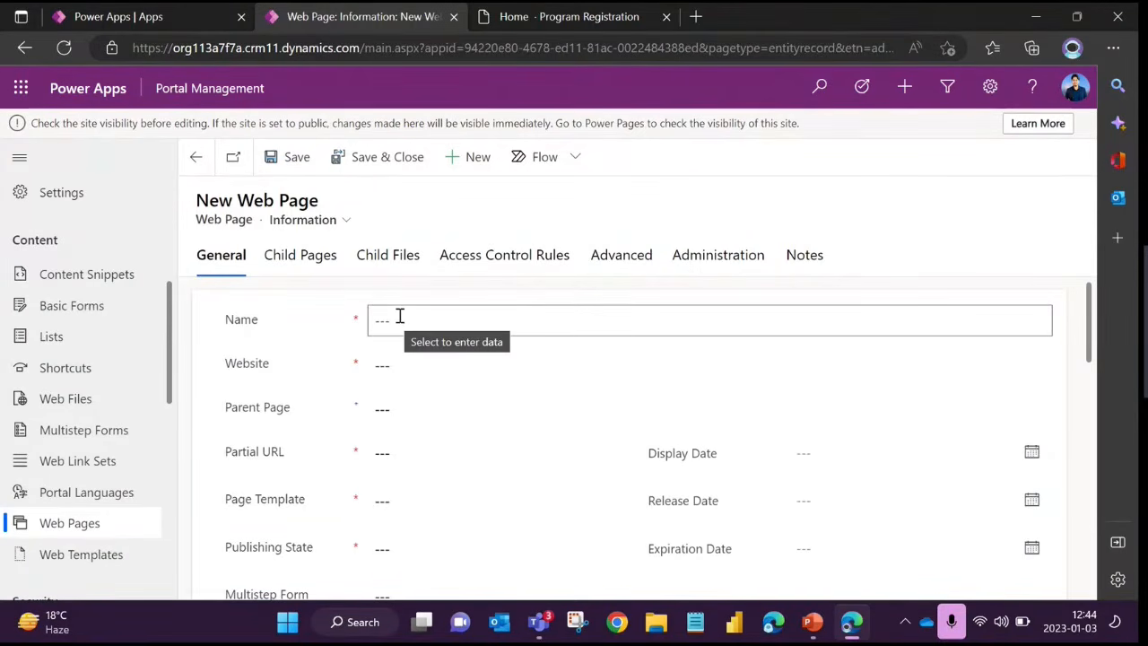
{"action": "left_click", "coordinate": [400, 316]}
{"action": "left_click", "coordinate": [302, 343]}
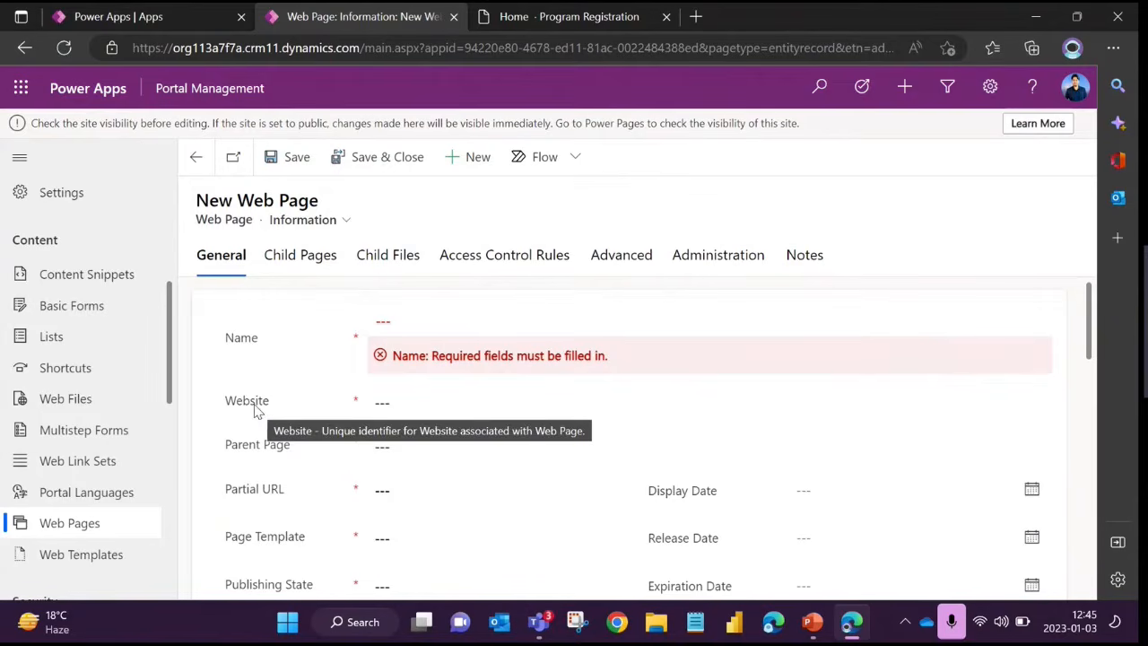
{"action": "left_click", "coordinate": [446, 402]}
{"action": "left_click", "coordinate": [322, 387]}
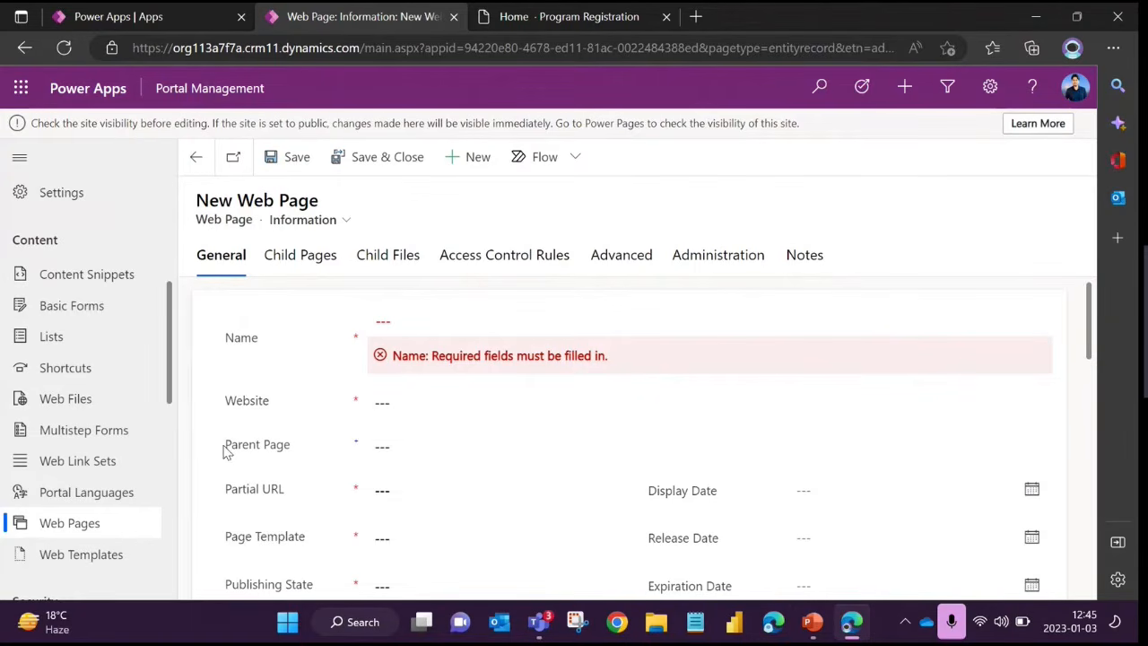
Review the Parent Page lookup and the required Partial URL field on the new web page form
{"action": "left_click_drag", "start_coordinate": [226, 446], "coordinate": [296, 453]}
{"action": "left_click", "coordinate": [288, 466]}
{"action": "left_click", "coordinate": [384, 445]}
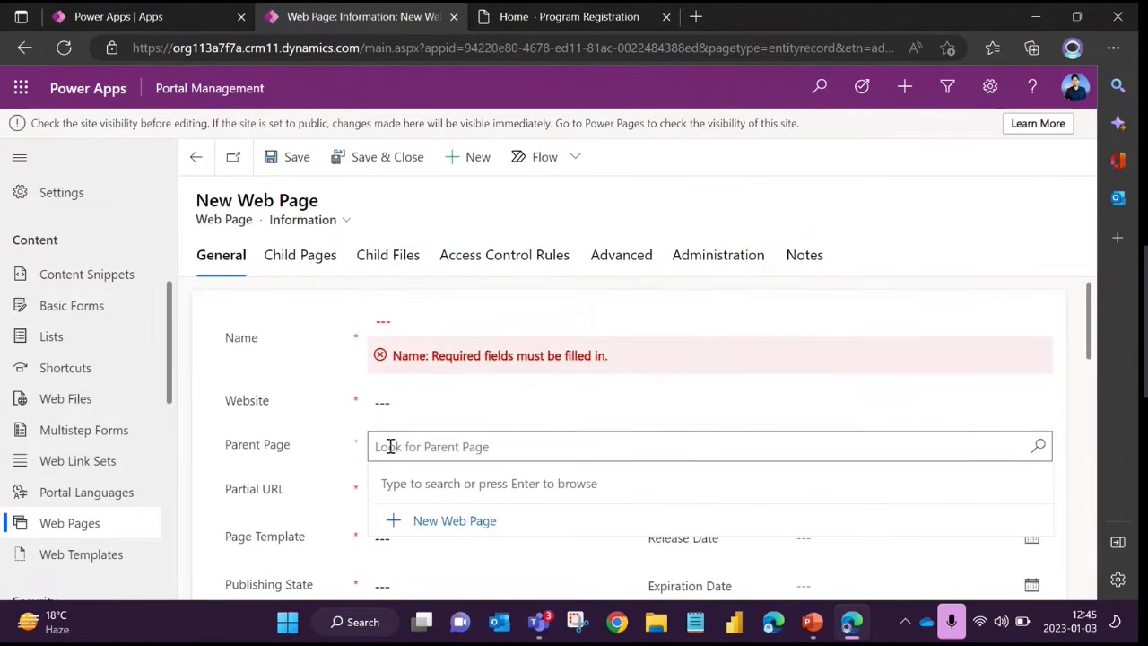
{"action": "left_click", "coordinate": [315, 449]}
{"action": "left_click", "coordinate": [387, 447]}
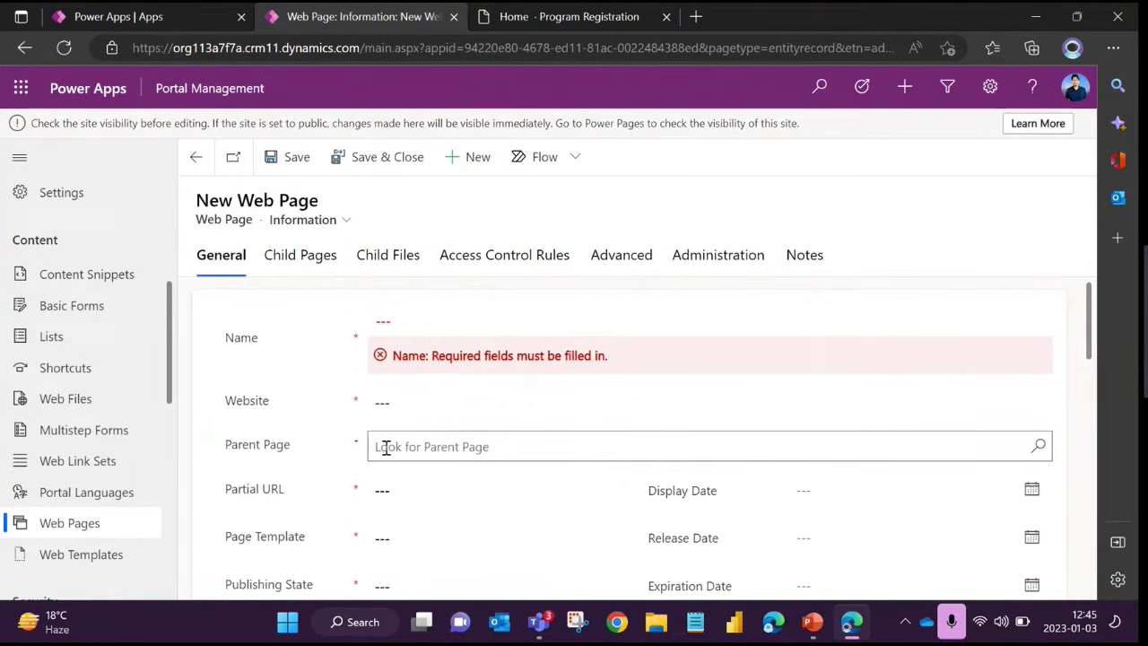
{"action": "left_click", "coordinate": [372, 497]}
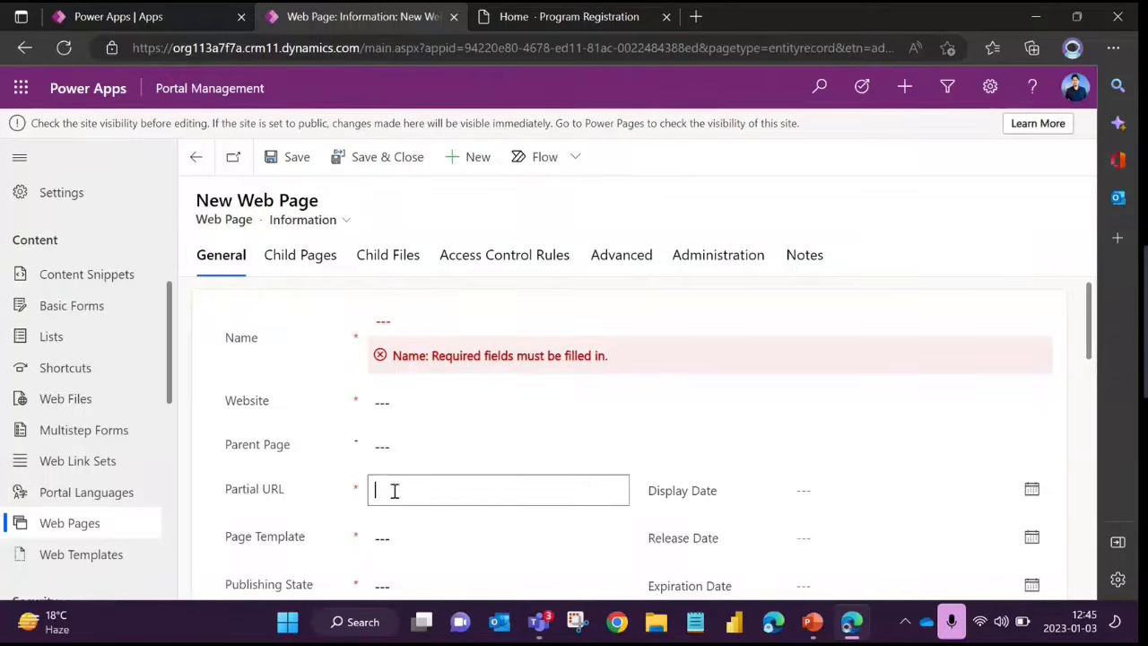
{"action": "left_click", "coordinate": [306, 467]}
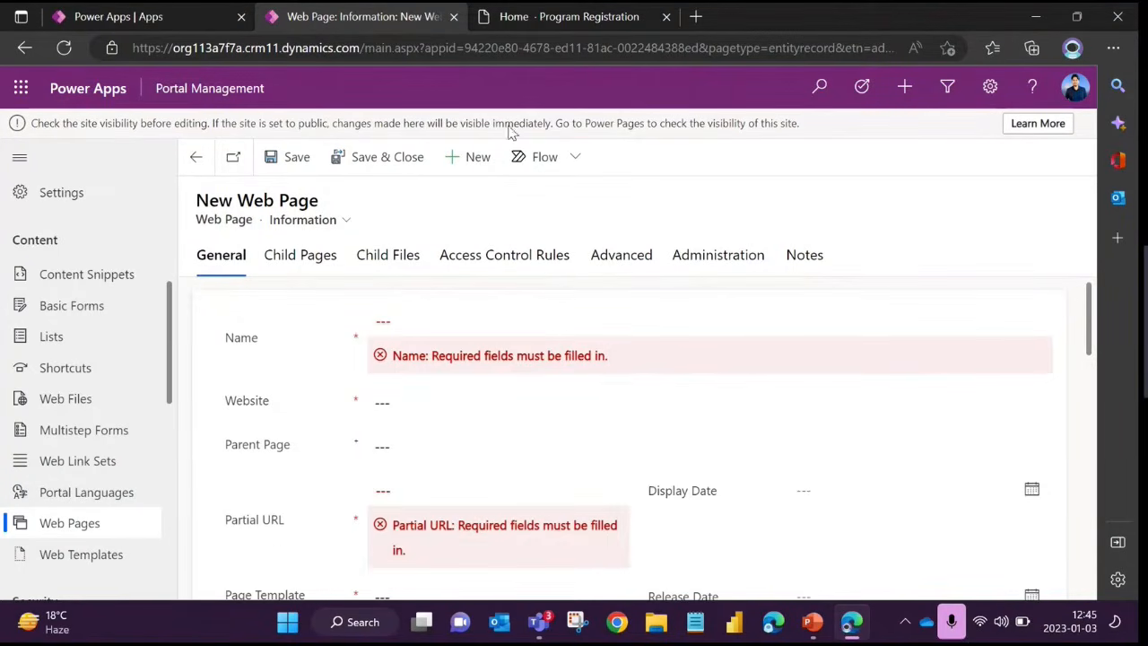
Switch to the portal's home page and reload it from its base address
{"action": "left_click", "coordinate": [558, 18]}
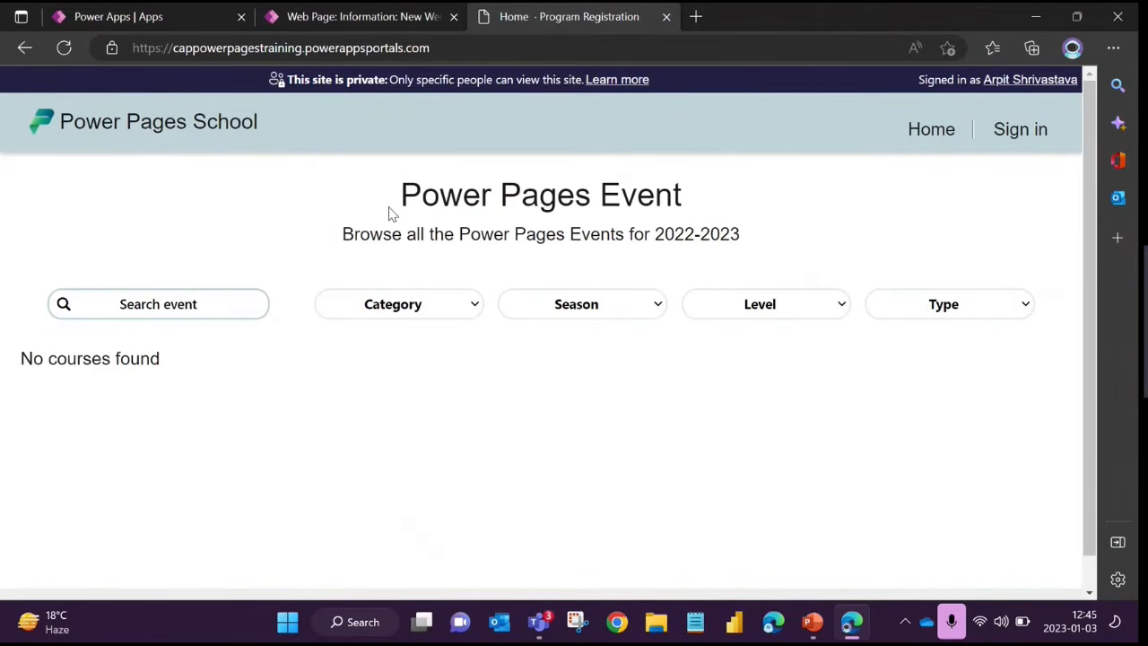
{"action": "left_click", "coordinate": [438, 48]}
{"action": "left_click", "coordinate": [467, 51]}
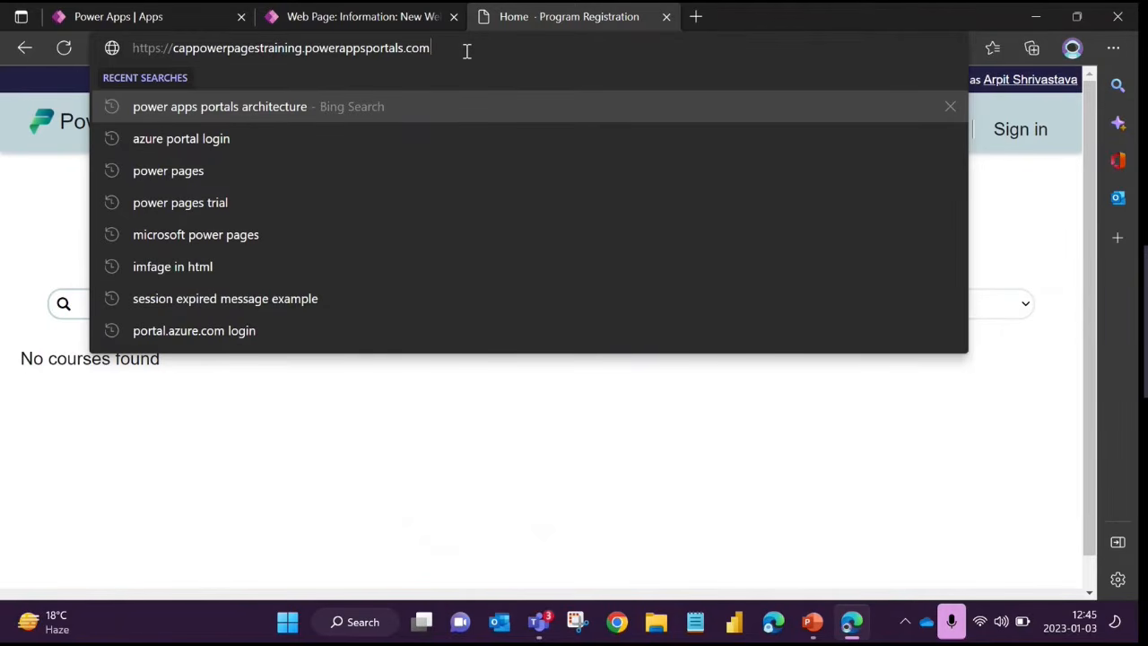
{"action": "key", "text": "Return"}
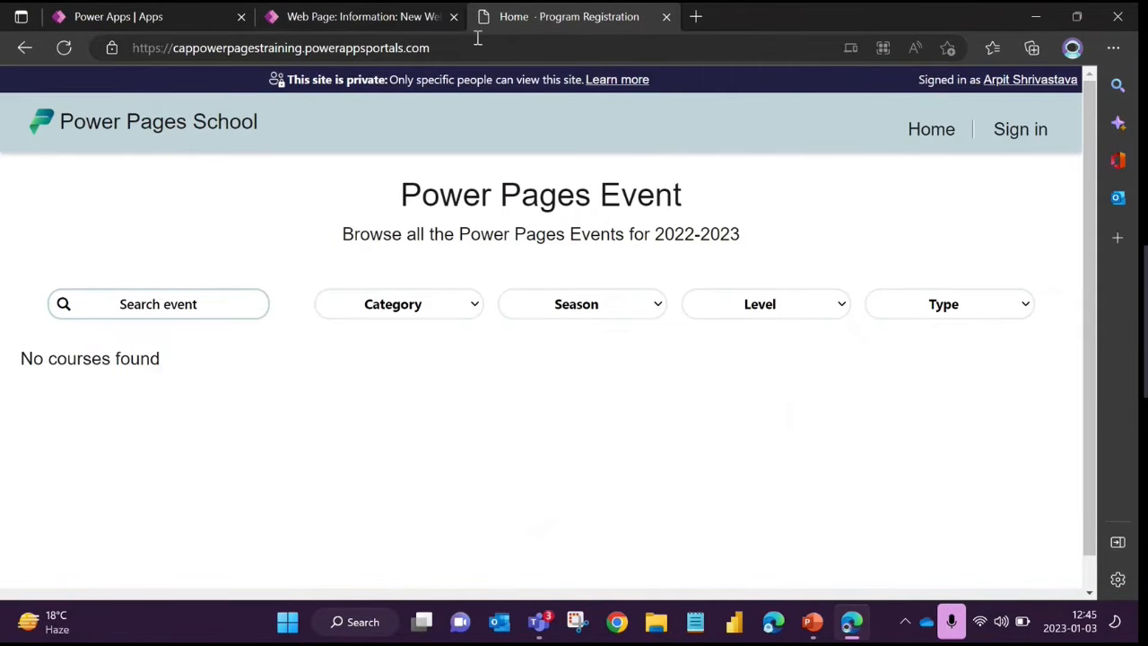
Append /feedback to the portal's base address as an example partial URL and highlight that part, without loading it
{"action": "left_click", "coordinate": [513, 50]}
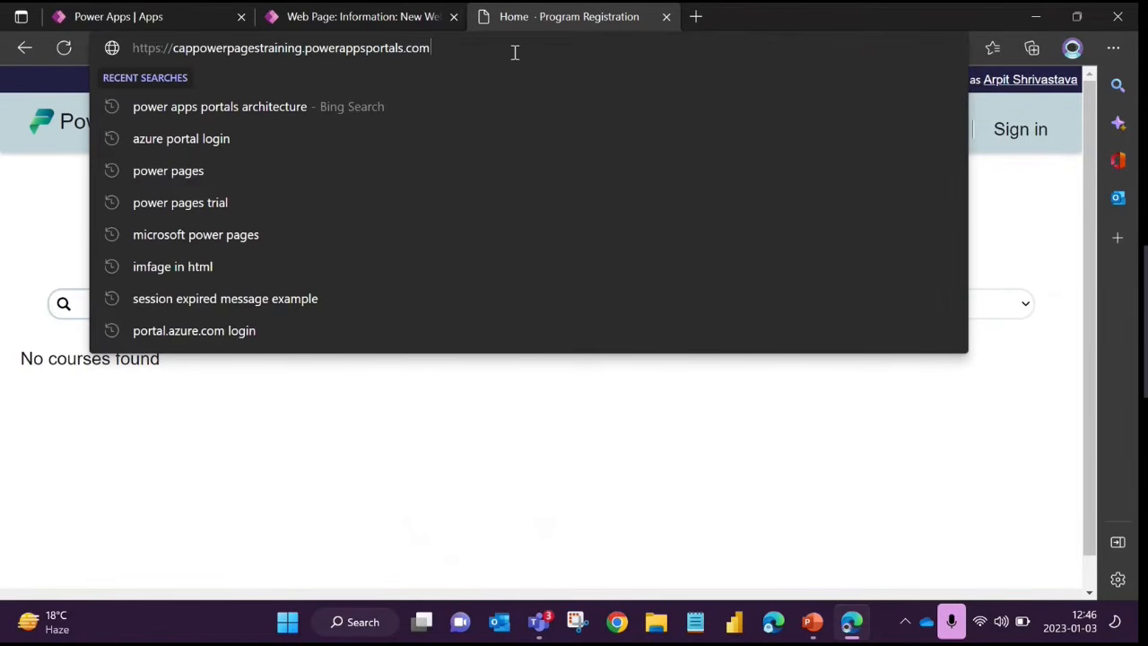
{"action": "type", "text": "/s"}
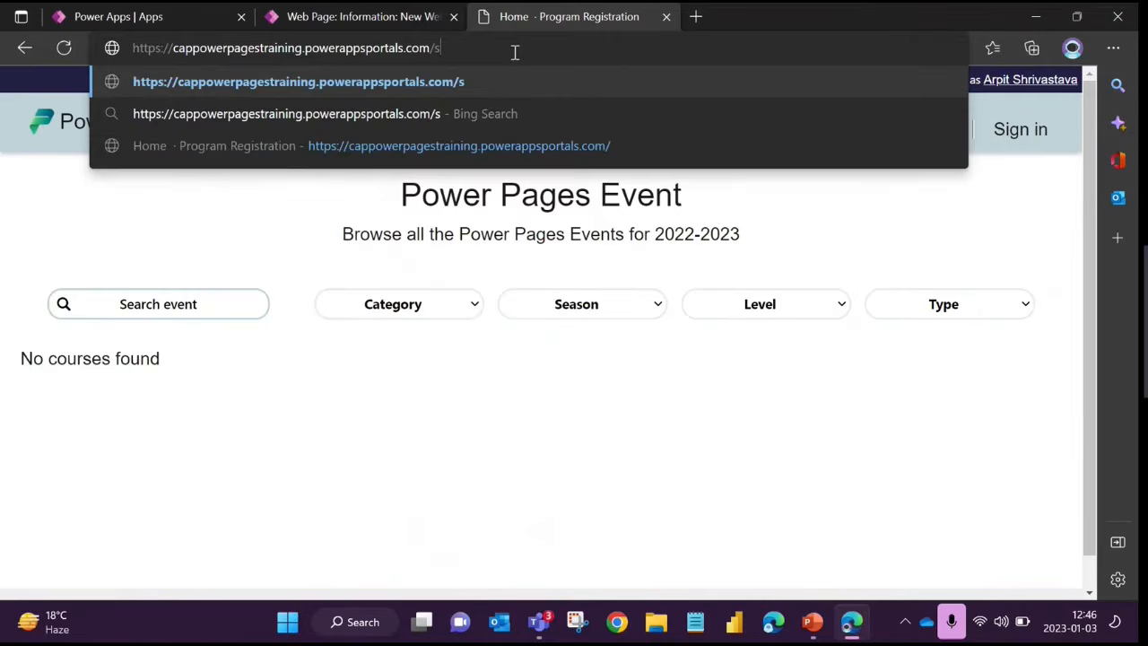
{"action": "key", "text": "BackSpace"}
{"action": "type", "text": "fee"}
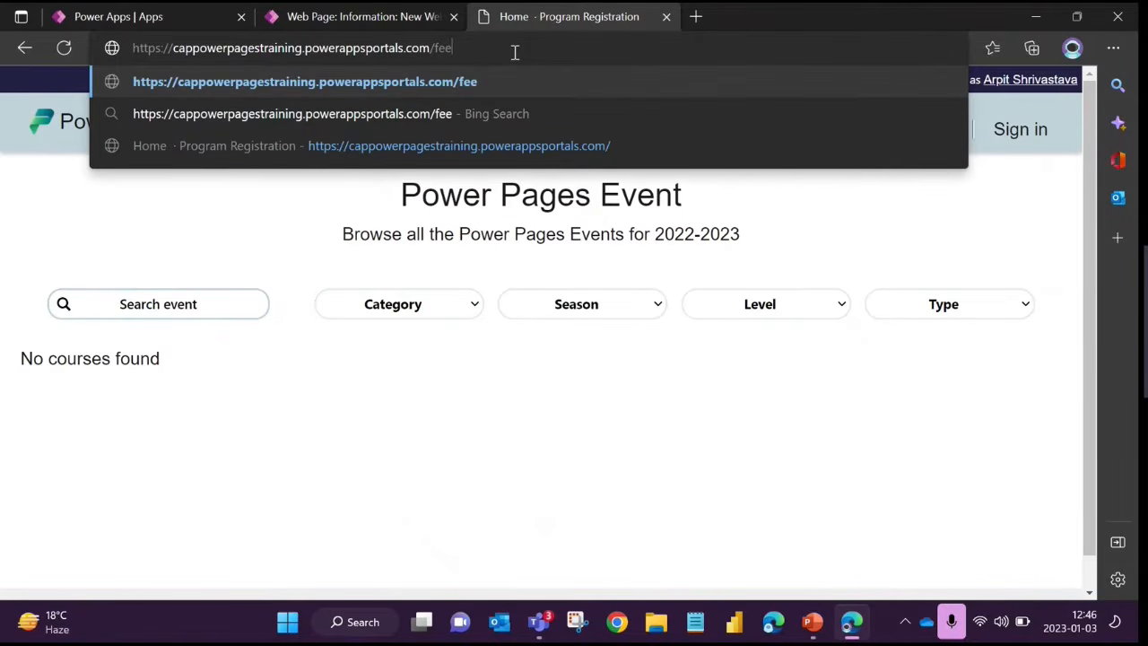
{"action": "type", "text": "dbcak"}
{"action": "key", "text": "BackSpace"}
{"action": "key", "text": "BackSpace"}
{"action": "key", "text": "BackSpace"}
{"action": "key", "text": "BackSpace"}
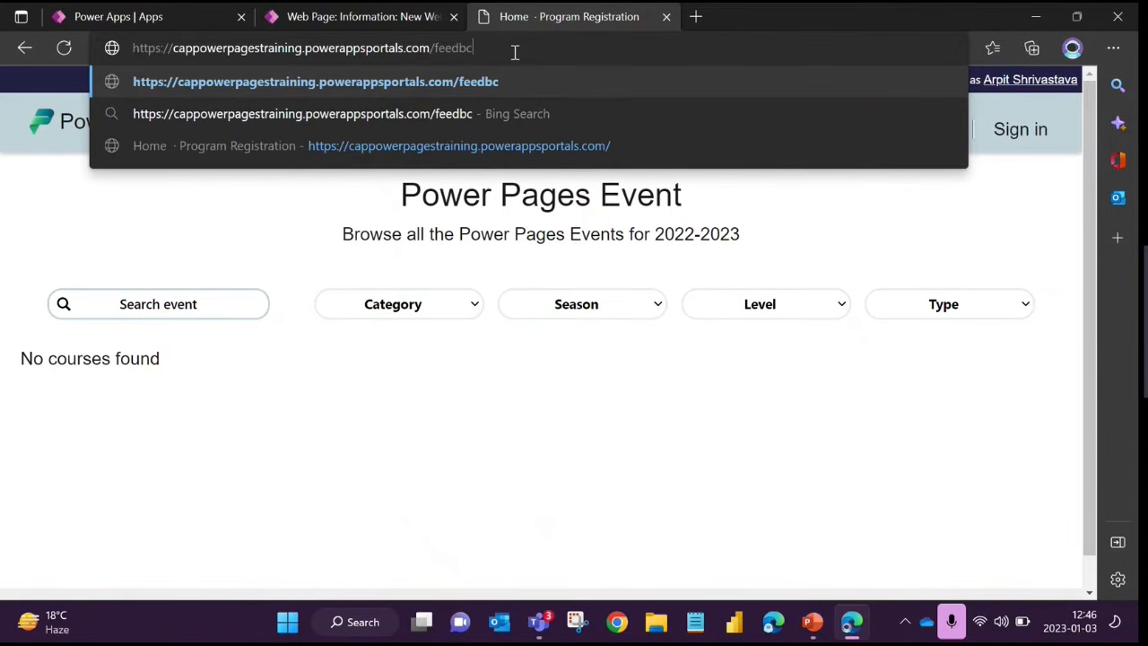
{"action": "type", "text": "back"}
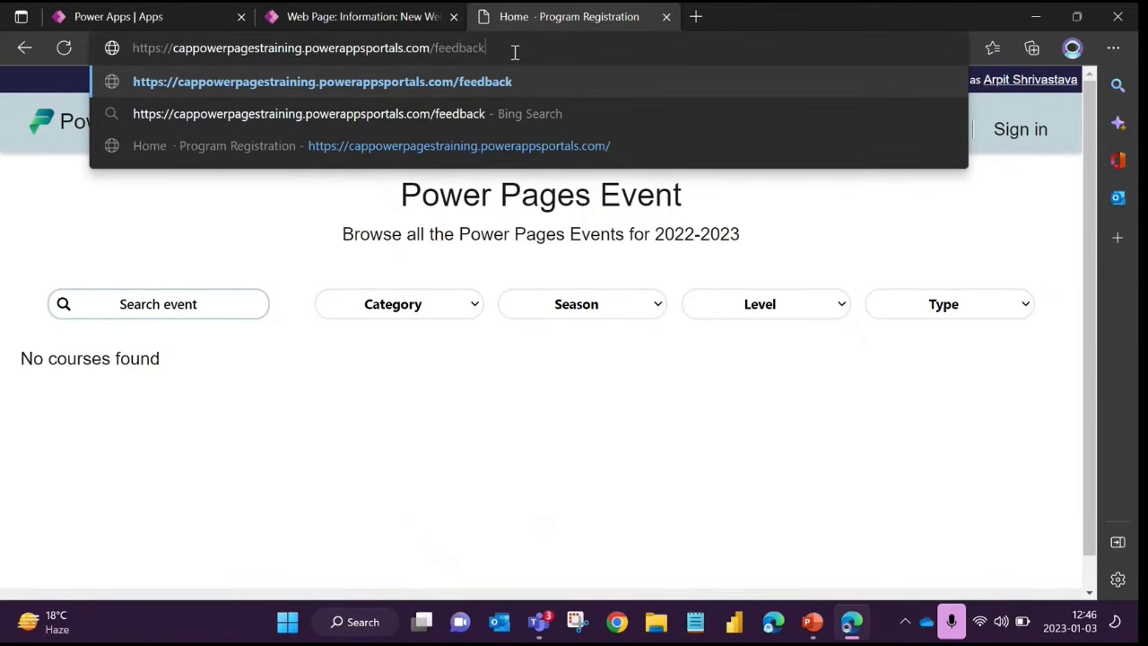
{"action": "double_click", "coordinate": [475, 50]}
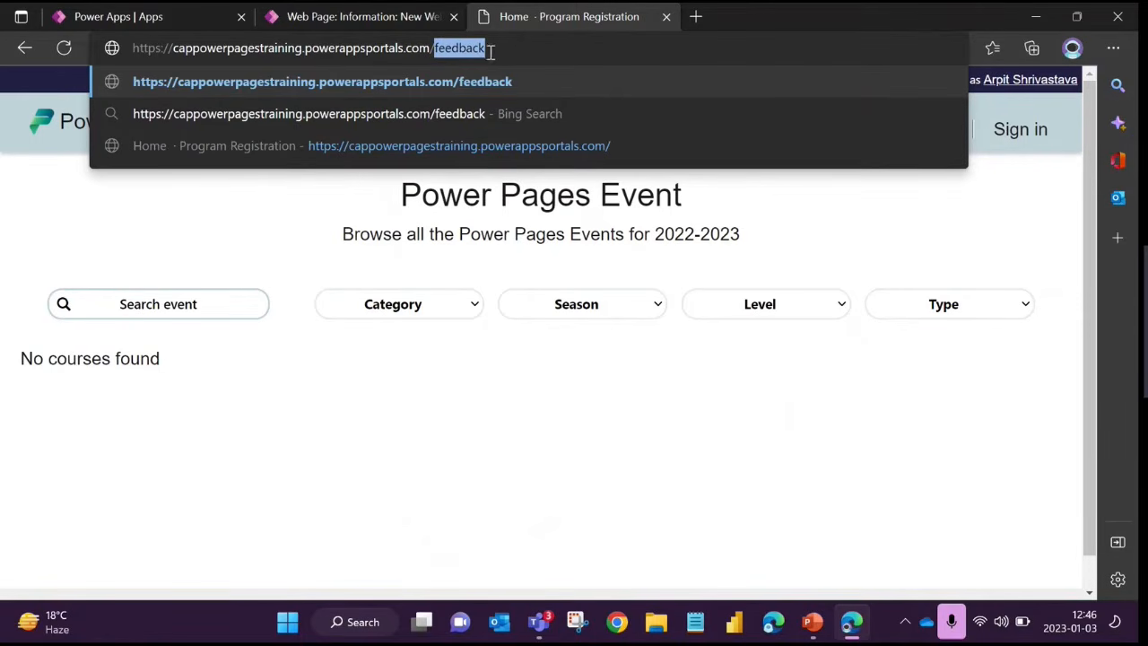
{"action": "left_click", "coordinate": [494, 52]}
{"action": "left_click_drag", "start_coordinate": [435, 48], "coordinate": [490, 49]}
{"action": "left_click", "coordinate": [489, 49]}
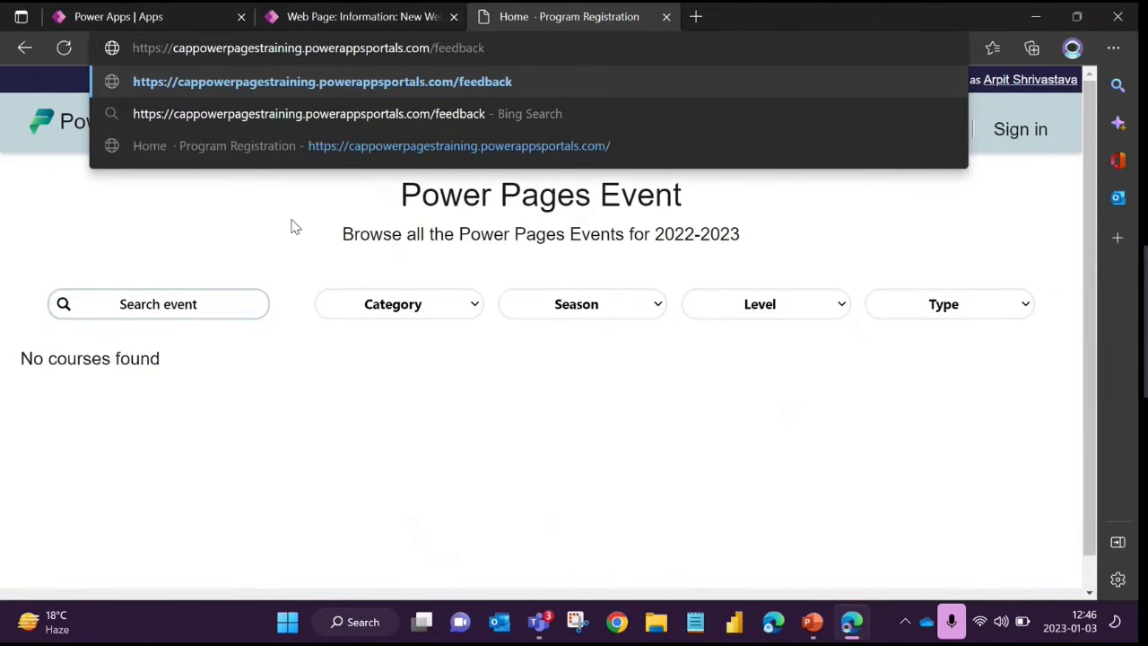
Change the example partial URL in the portal address to submit-feedback
{"action": "double_click", "coordinate": [467, 47]}
{"action": "key", "text": "BackSpace"}
{"action": "type", "text": "submit"}
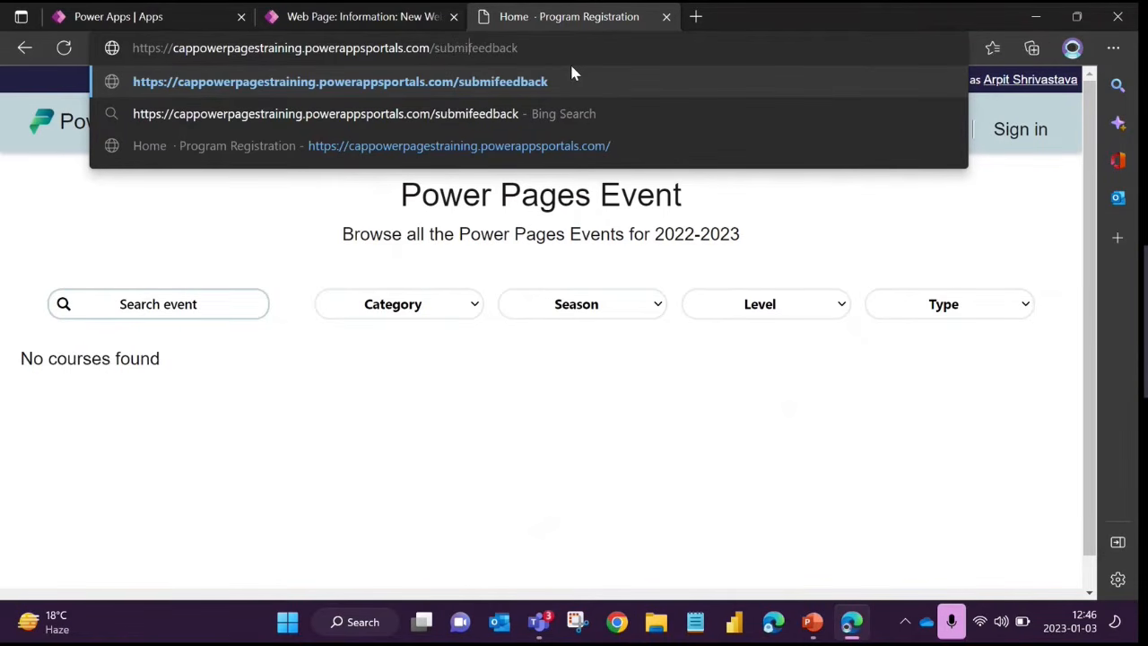
{"action": "type", "text": "-"}
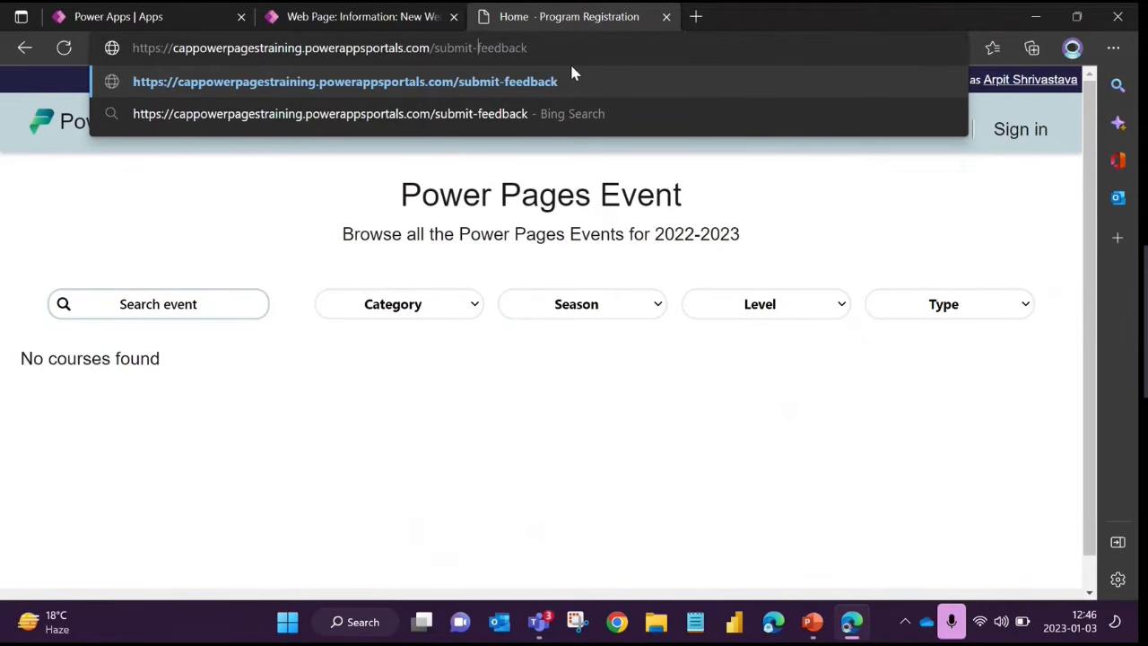
Replace the submit-feedback part of the portal address with submitwebpage and highlight it
{"action": "left_click_drag", "start_coordinate": [538, 48], "coordinate": [436, 51]}
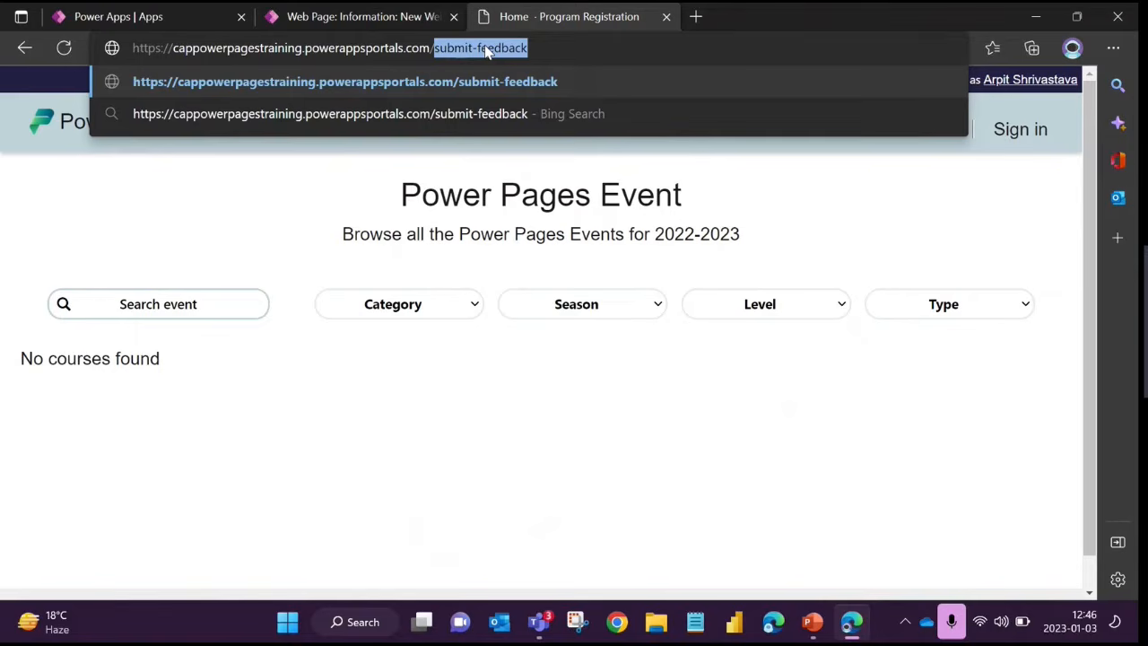
{"action": "type", "text": "subm"}
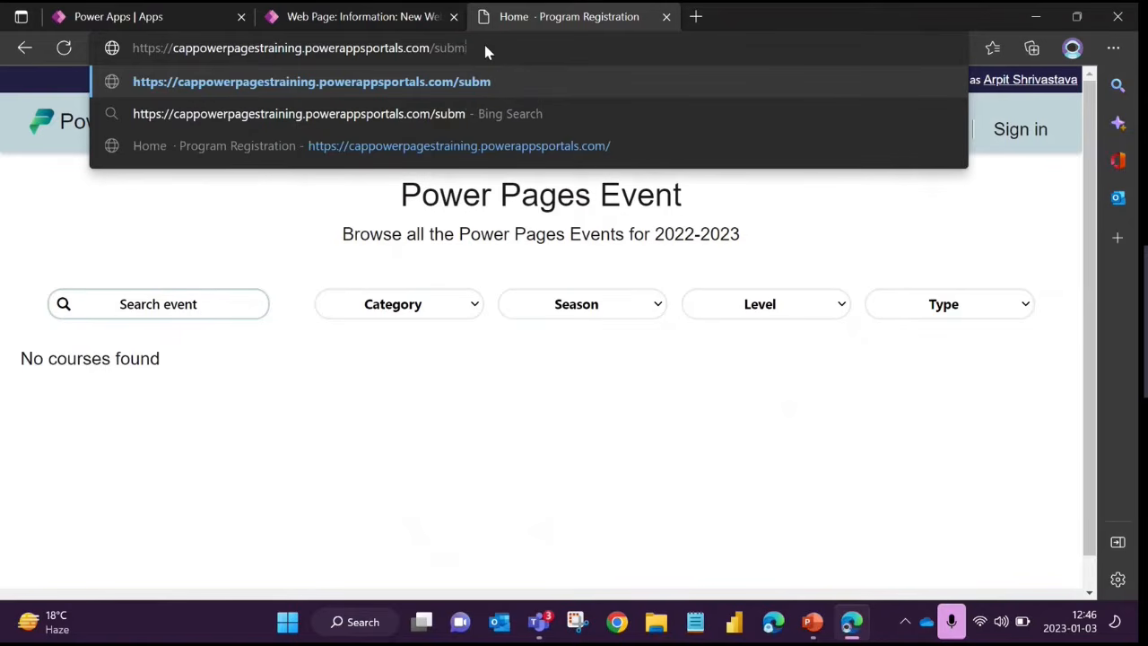
{"action": "type", "text": "itwebpage"}
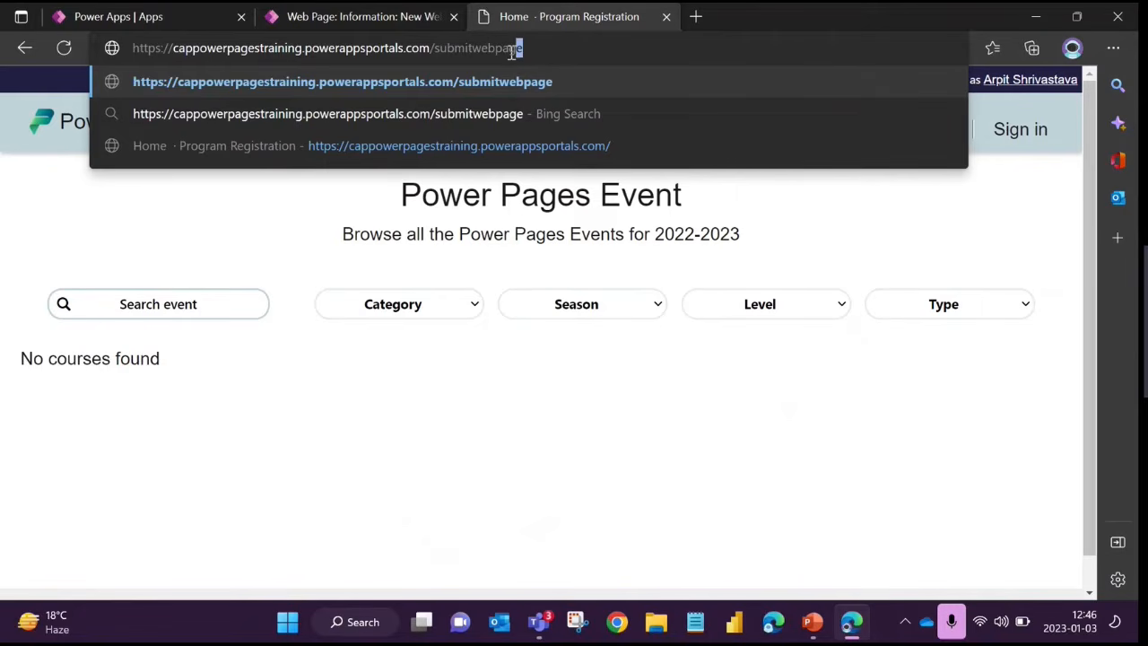
{"action": "left_click_drag", "start_coordinate": [522, 48], "coordinate": [439, 52]}
Return to the new web page form and examine its Partial URL and required Page Template fields
{"action": "left_click", "coordinate": [382, 25]}
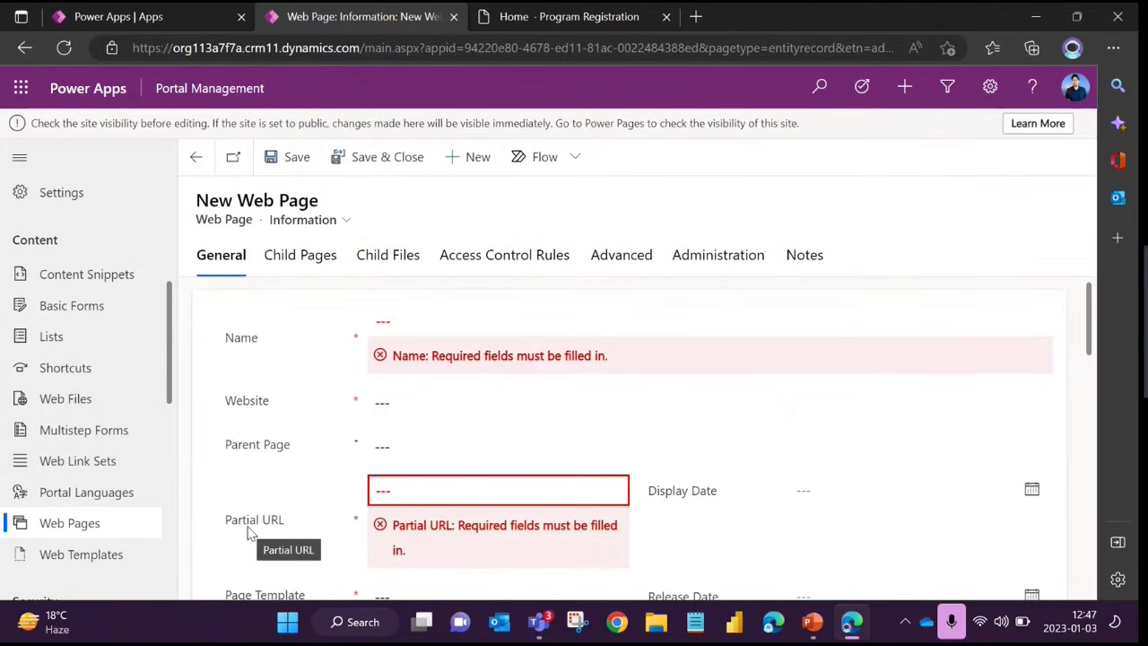
{"action": "scroll", "coordinate": [242, 457], "scroll_direction": "down", "scroll_amount": 1}
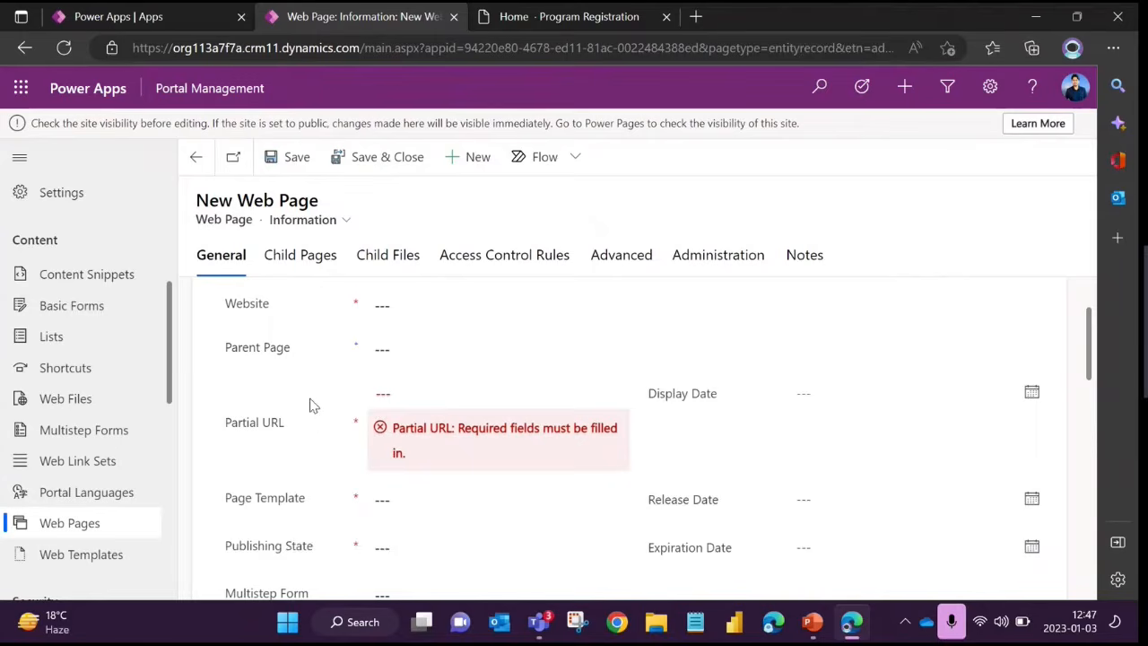
{"action": "scroll", "coordinate": [269, 403], "scroll_direction": "down", "scroll_amount": 1}
{"action": "scroll", "coordinate": [317, 387], "scroll_direction": "down", "scroll_amount": 1}
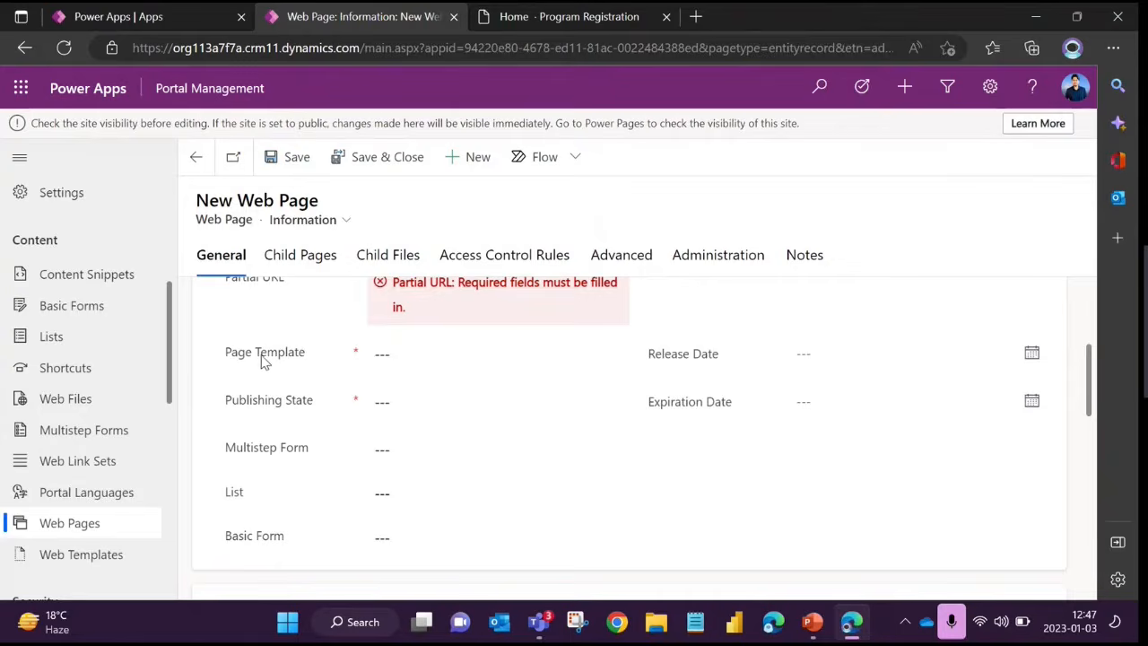
{"action": "left_click_drag", "start_coordinate": [226, 359], "coordinate": [321, 361]}
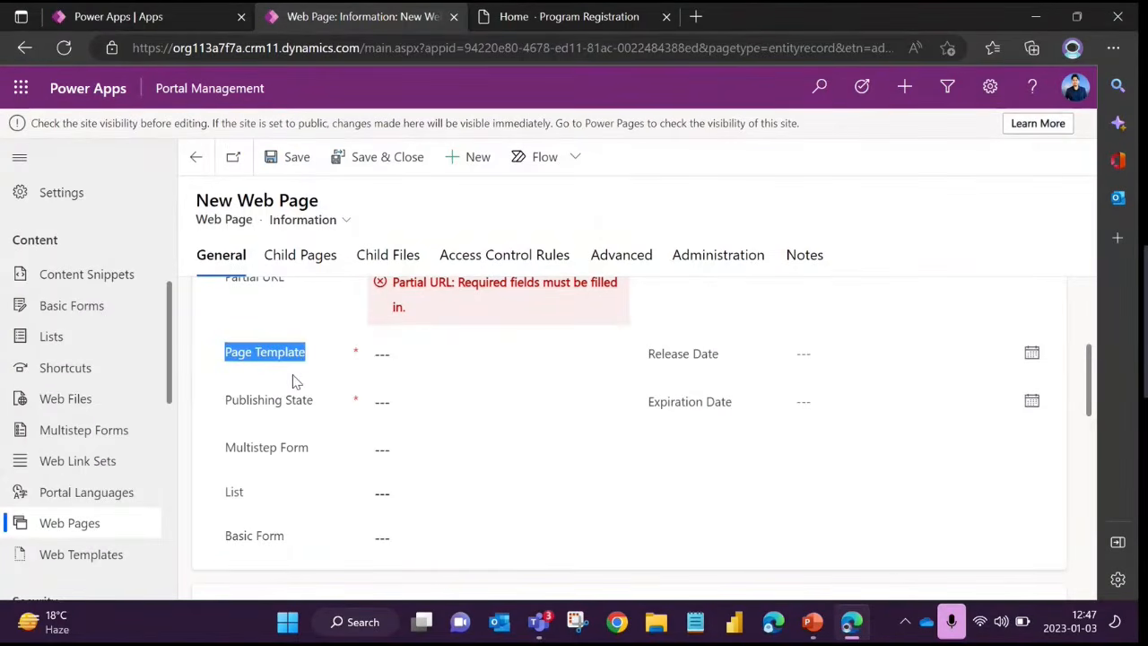
{"action": "left_click", "coordinate": [289, 376]}
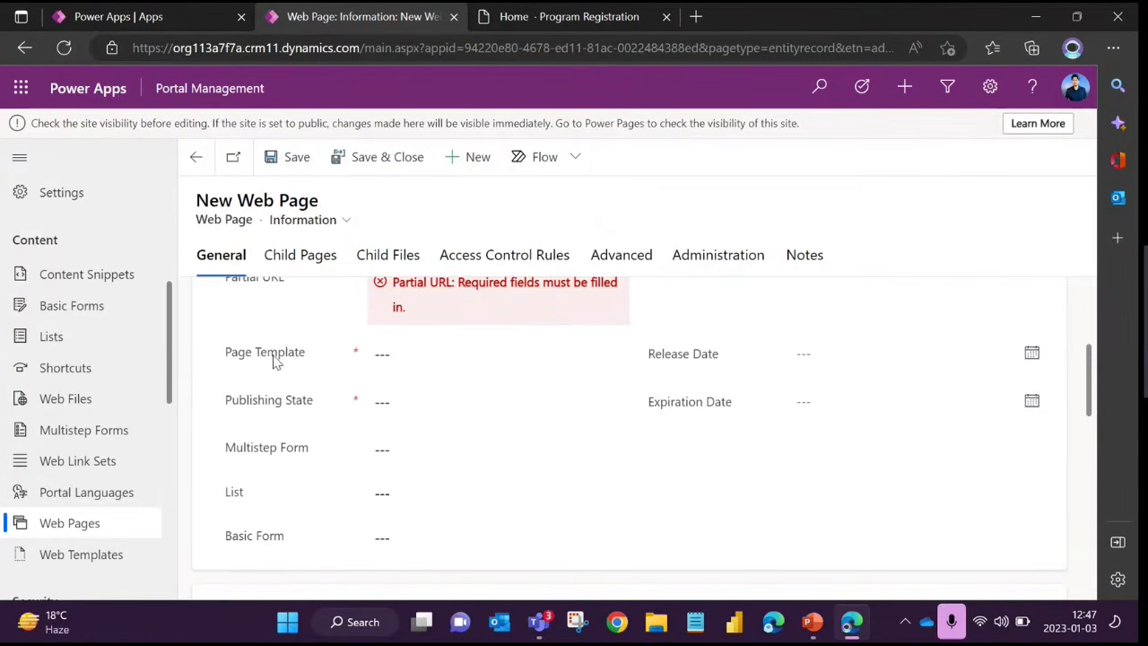
{"action": "double_click", "coordinate": [275, 356]}
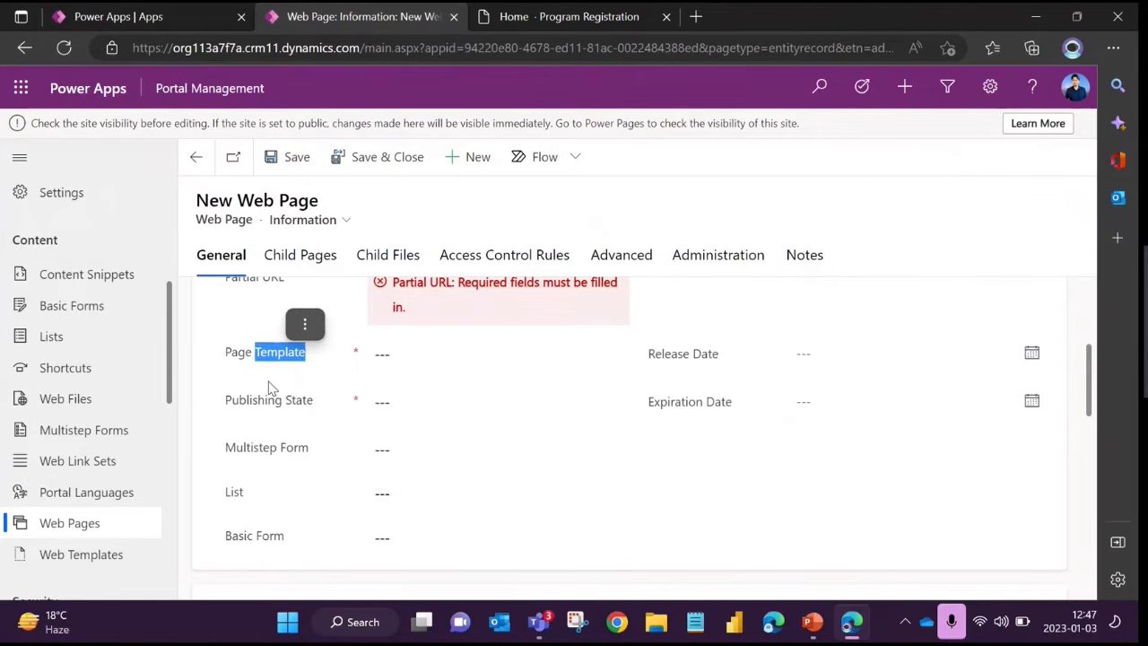
{"action": "left_click", "coordinate": [272, 388]}
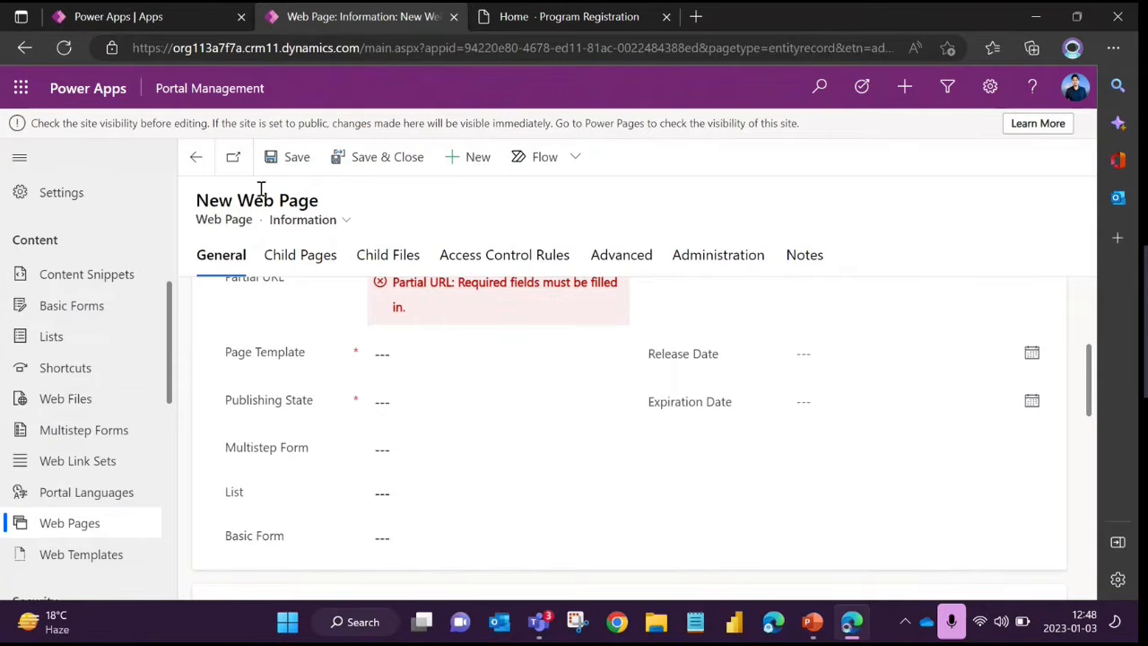
Browse the records available for the new web page's Publishing State, and close the list without choosing one
{"action": "left_click", "coordinate": [406, 402]}
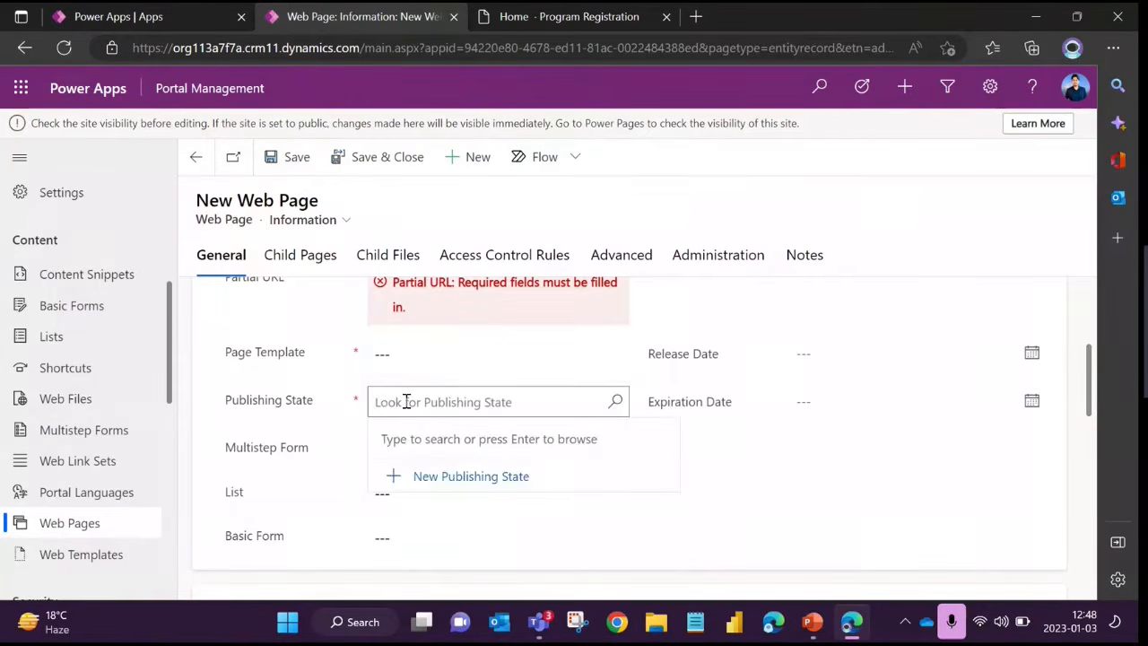
{"action": "left_click", "coordinate": [617, 404]}
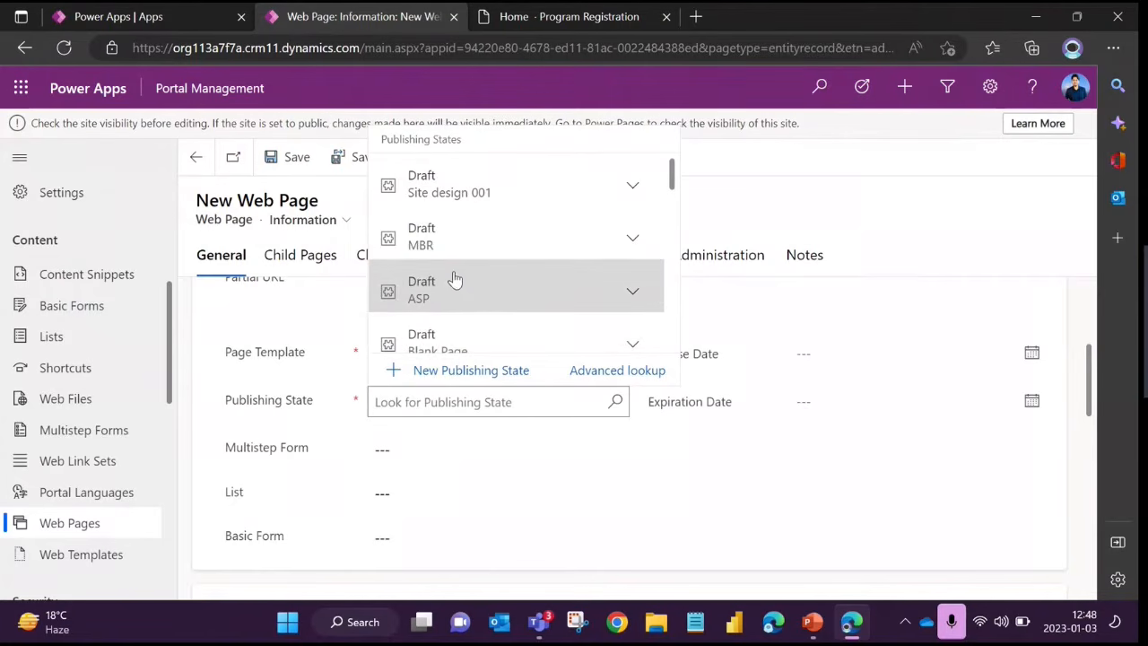
{"action": "left_click", "coordinate": [313, 326]}
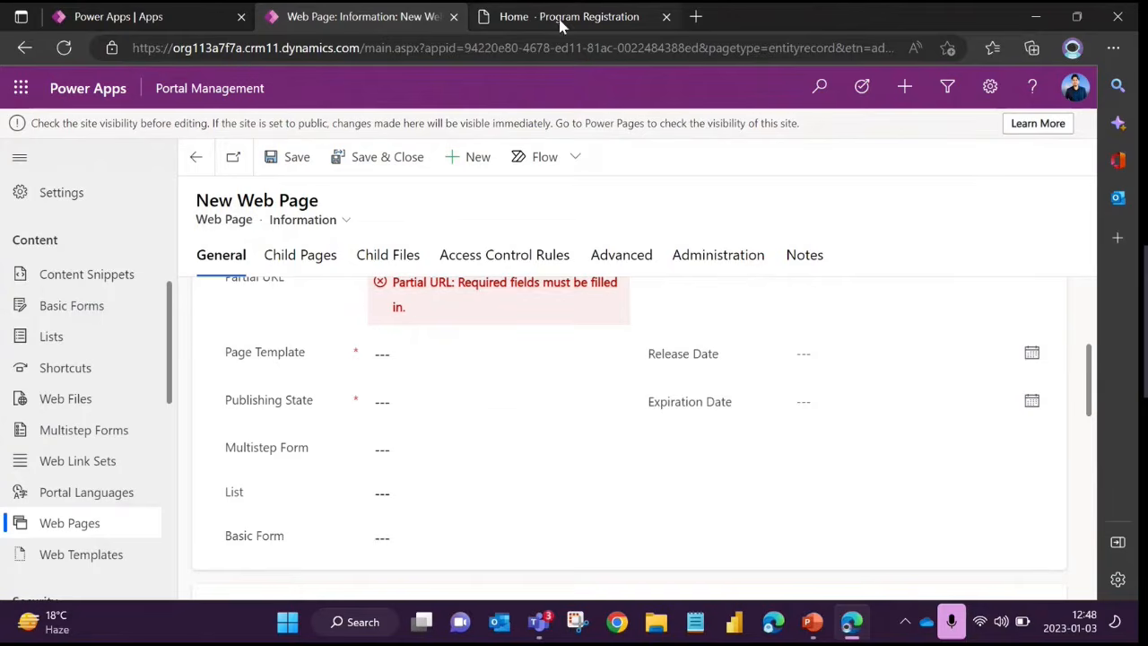
Set the new web page's Publishing State to the Published record that belongs to the ASP website
{"action": "mouse_move", "coordinate": [560, 20]}
{"action": "scroll", "coordinate": [319, 332], "scroll_direction": "up", "scroll_amount": 1}
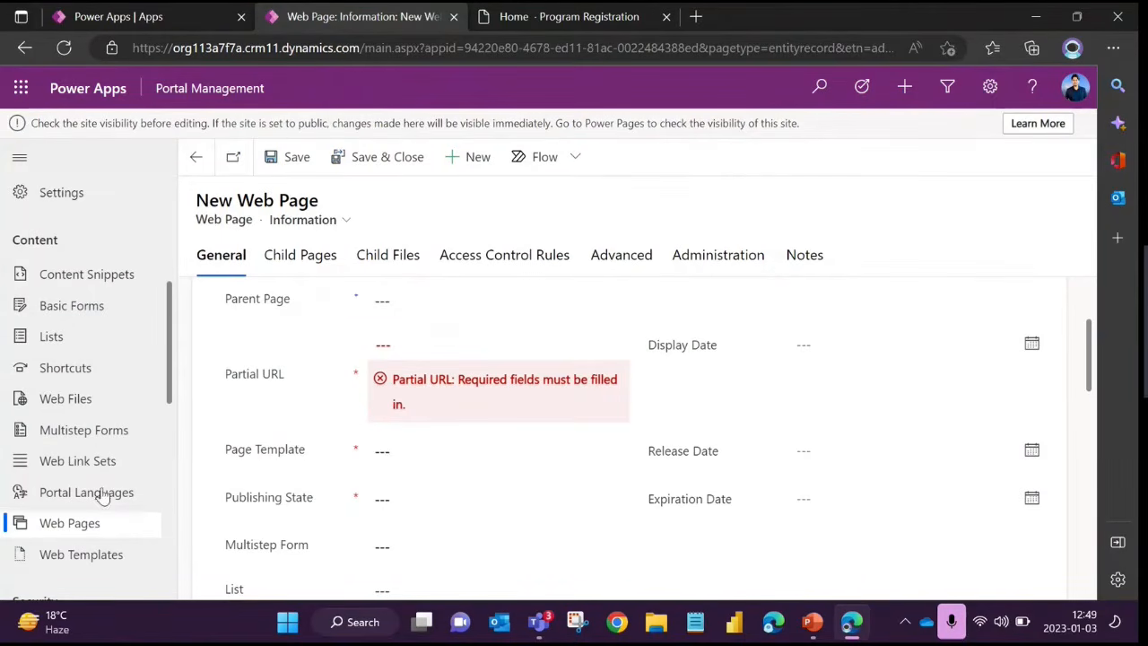
{"action": "scroll", "coordinate": [98, 487], "scroll_direction": "down", "scroll_amount": 1}
{"action": "scroll", "coordinate": [104, 488], "scroll_direction": "down", "scroll_amount": 1}
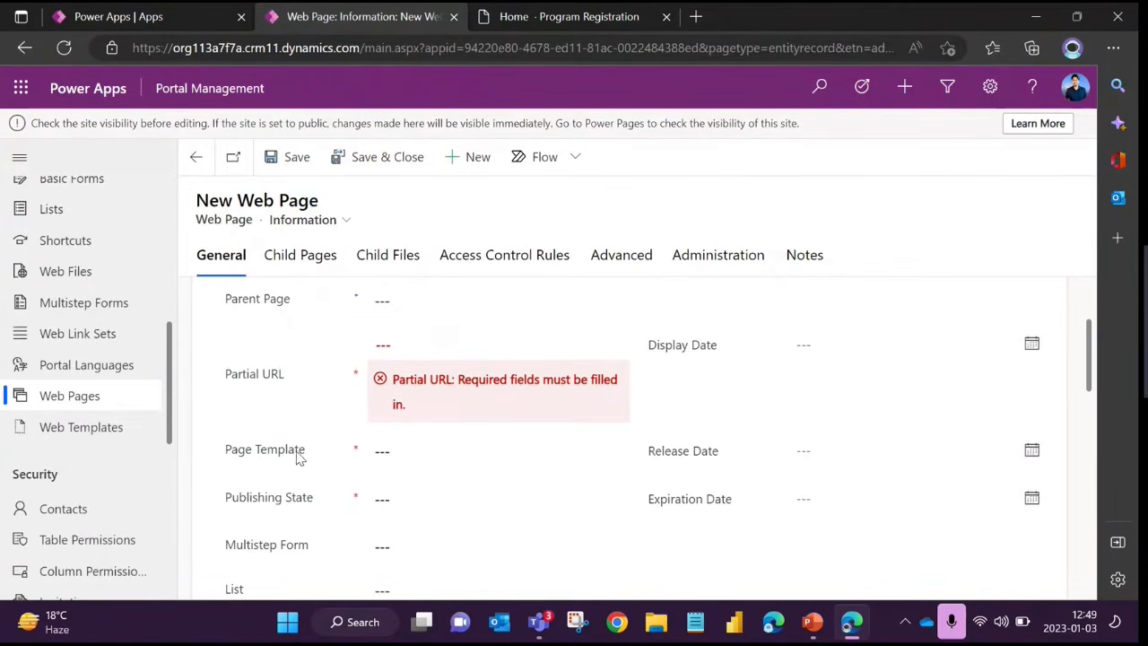
{"action": "scroll", "coordinate": [287, 444], "scroll_direction": "down", "scroll_amount": 1}
{"action": "left_click_drag", "start_coordinate": [225, 354], "coordinate": [313, 359]}
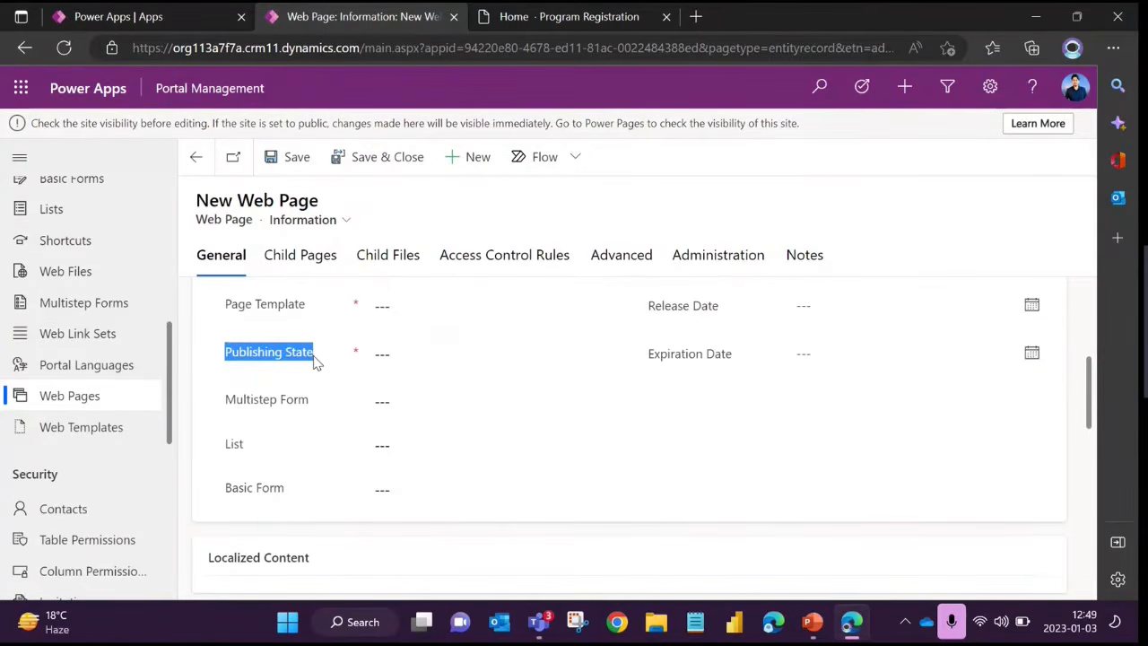
{"action": "left_click", "coordinate": [418, 353]}
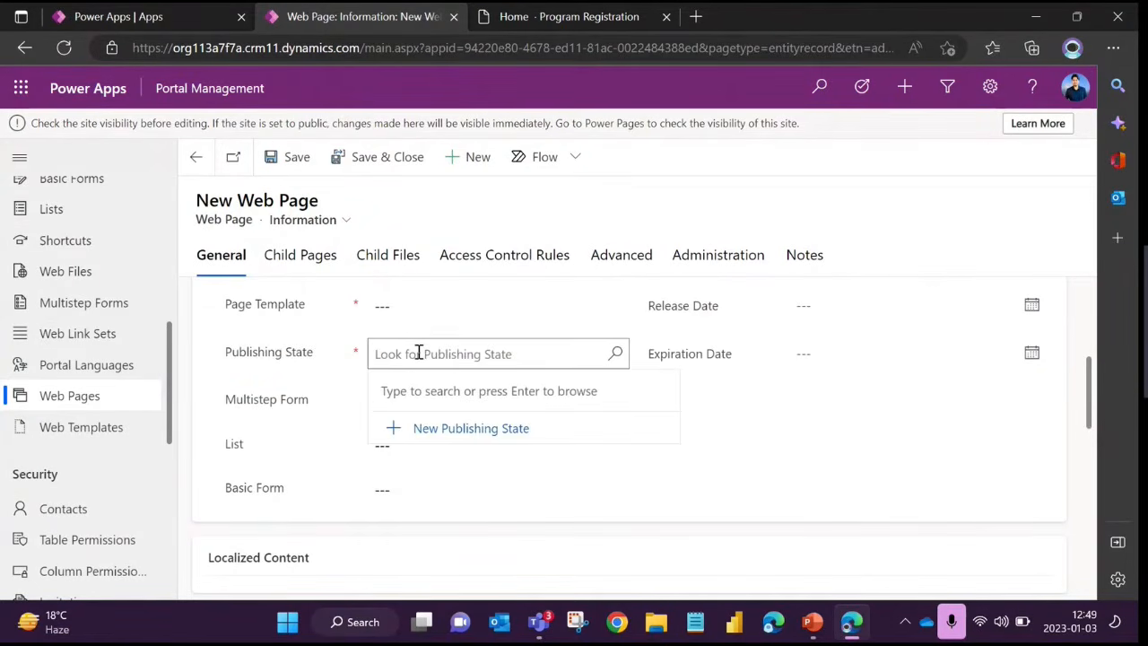
{"action": "type", "text": "publu"}
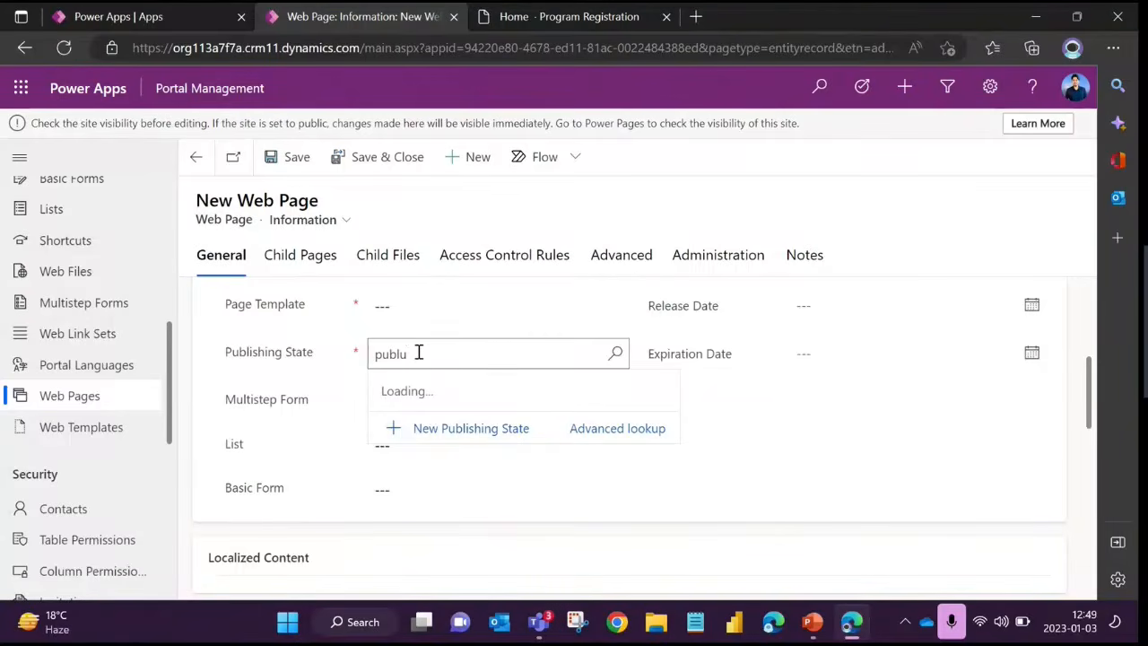
{"action": "key", "text": "BackSpace"}
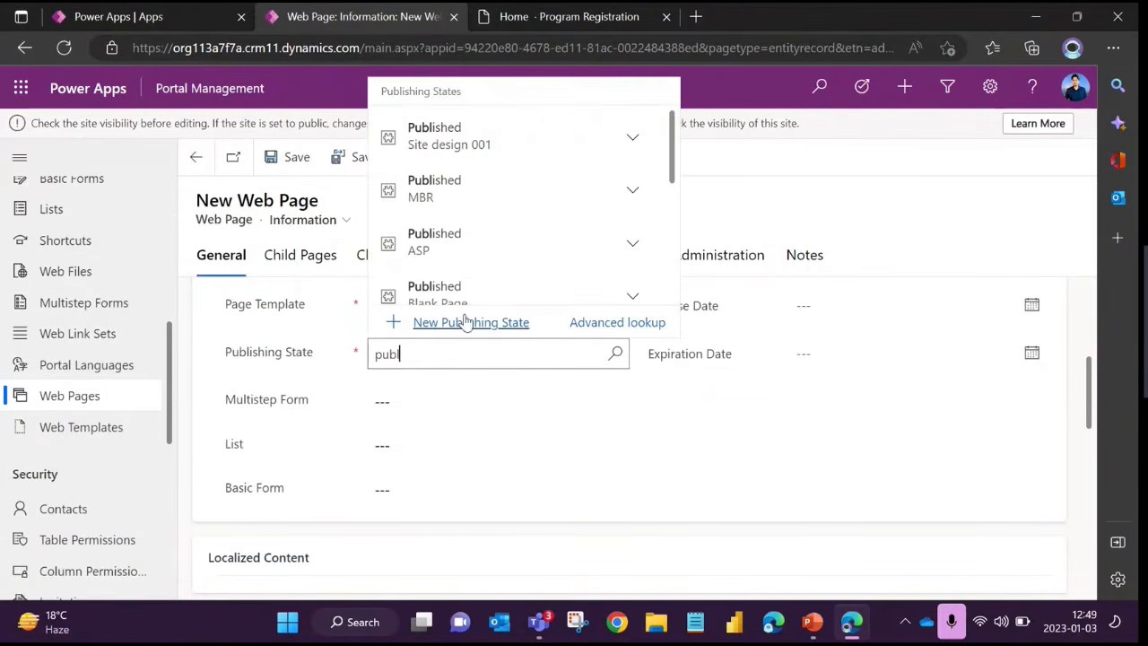
{"action": "scroll", "coordinate": [487, 265], "scroll_direction": "down", "scroll_amount": 5}
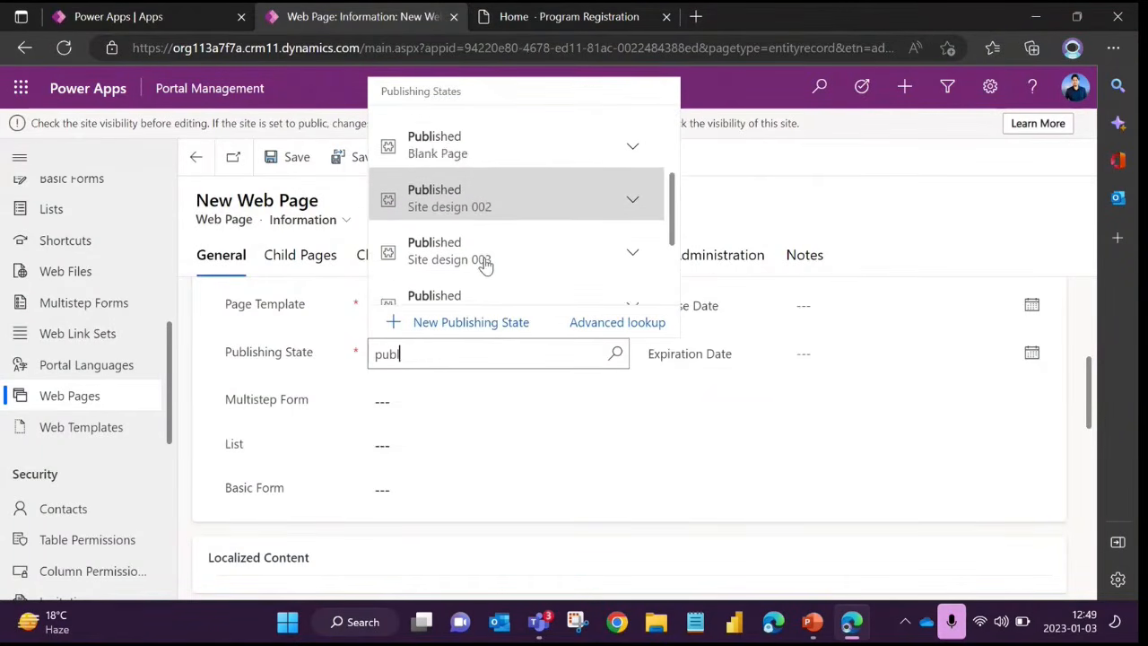
{"action": "scroll", "coordinate": [484, 266], "scroll_direction": "down", "scroll_amount": 2}
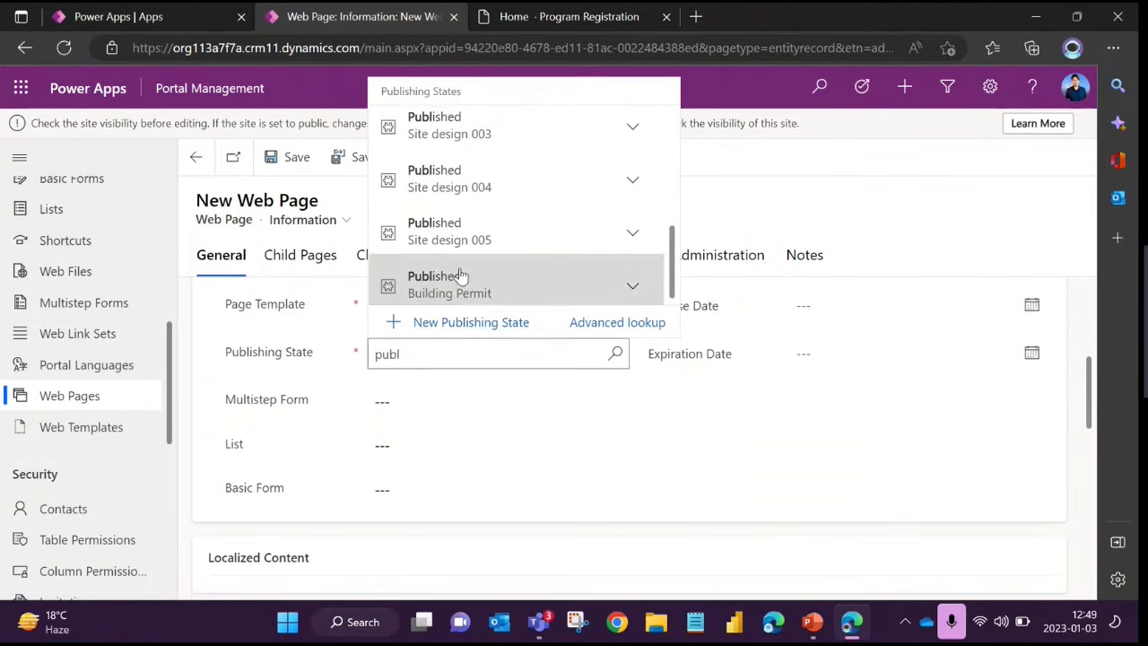
{"action": "scroll", "coordinate": [457, 273], "scroll_direction": "up", "scroll_amount": 6}
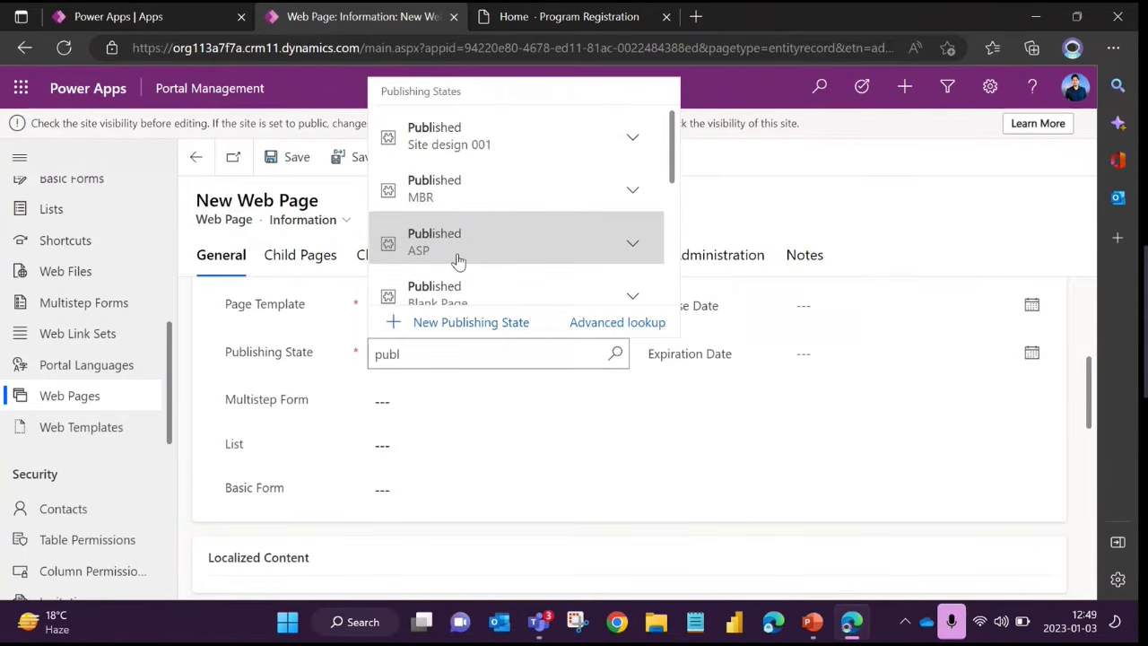
{"action": "left_click", "coordinate": [474, 257]}
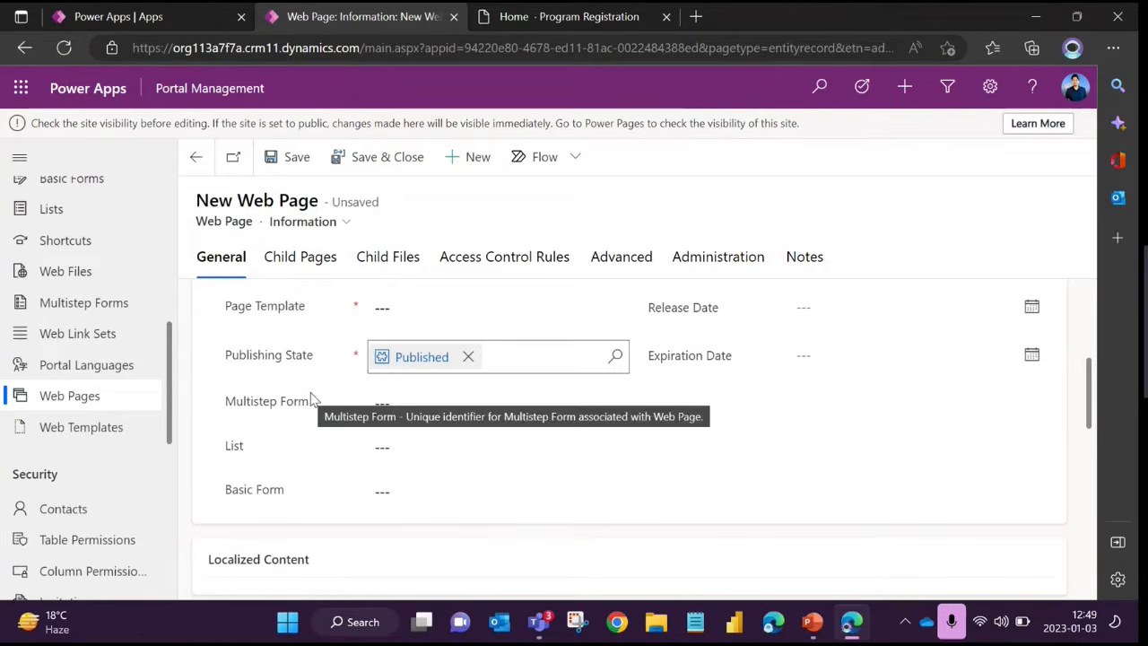
Examine the Multistep Form, List and Basic Form lookup fields on the new web page form
{"action": "left_click", "coordinate": [606, 446]}
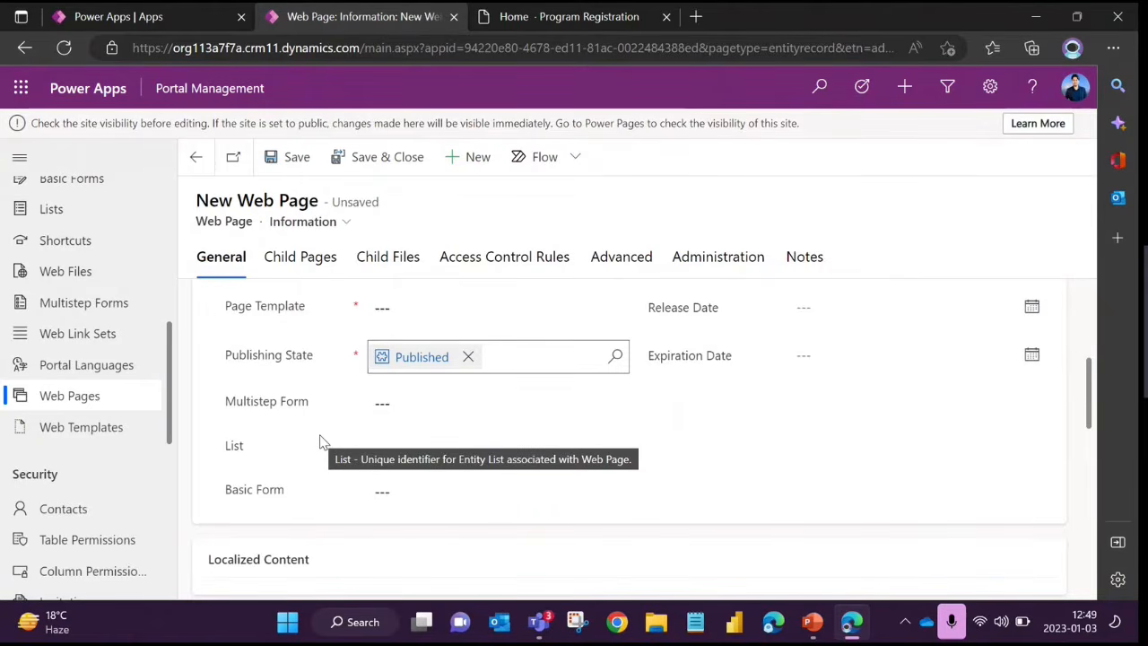
{"action": "left_click_drag", "start_coordinate": [228, 498], "coordinate": [309, 496]}
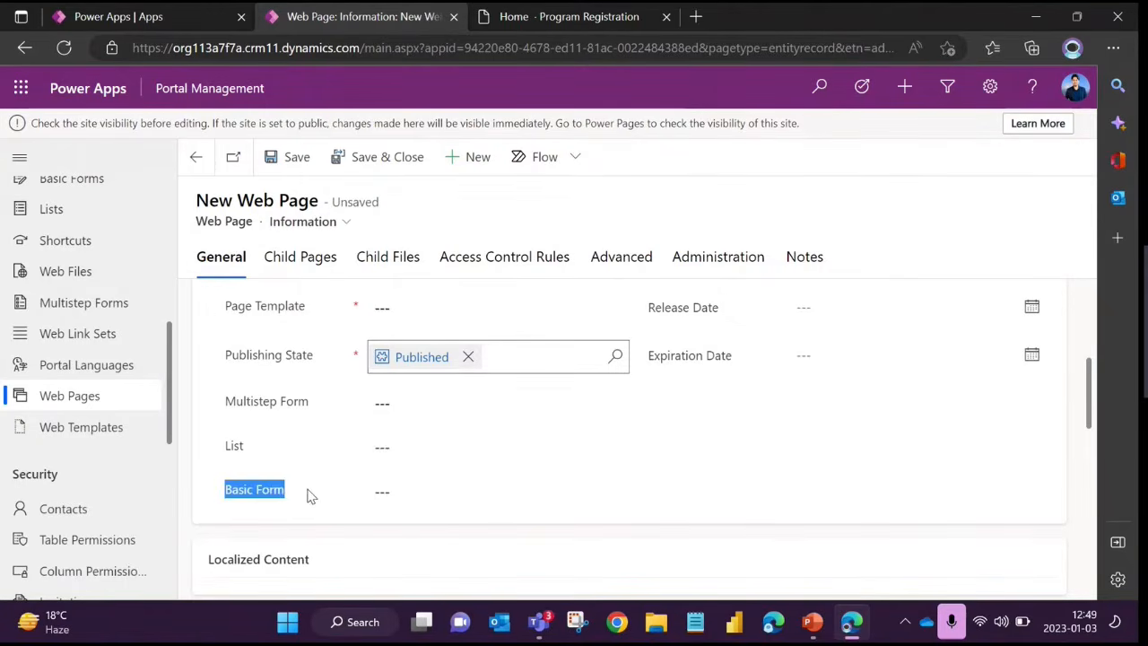
{"action": "left_click_drag", "start_coordinate": [226, 448], "coordinate": [256, 452]}
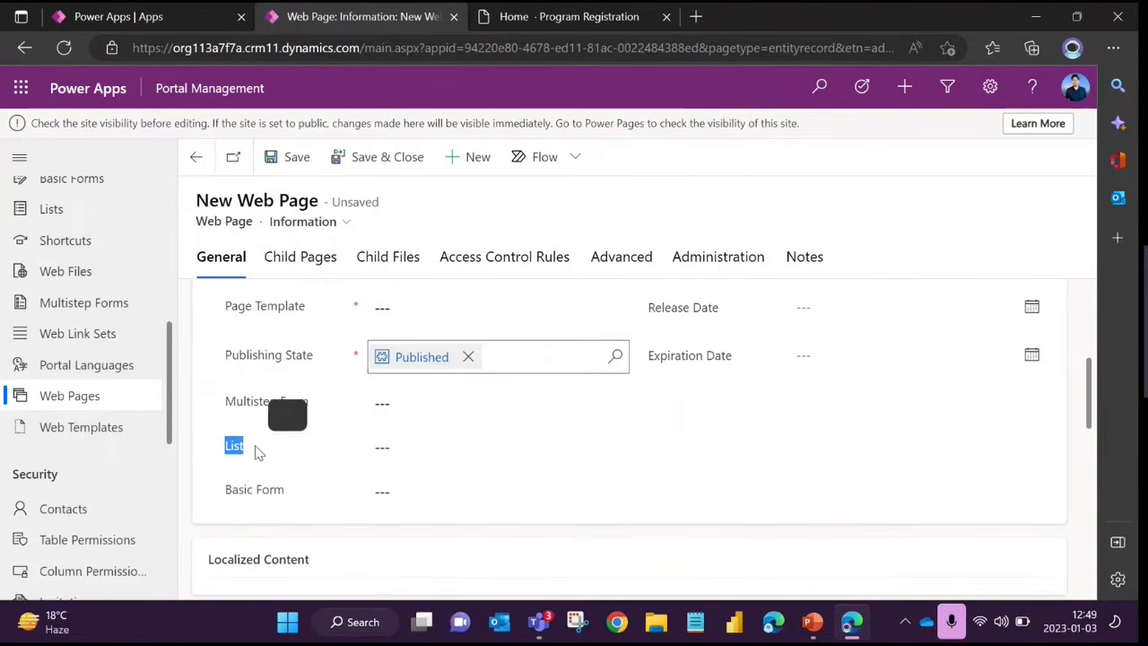
{"action": "left_click_drag", "start_coordinate": [224, 404], "coordinate": [326, 410]}
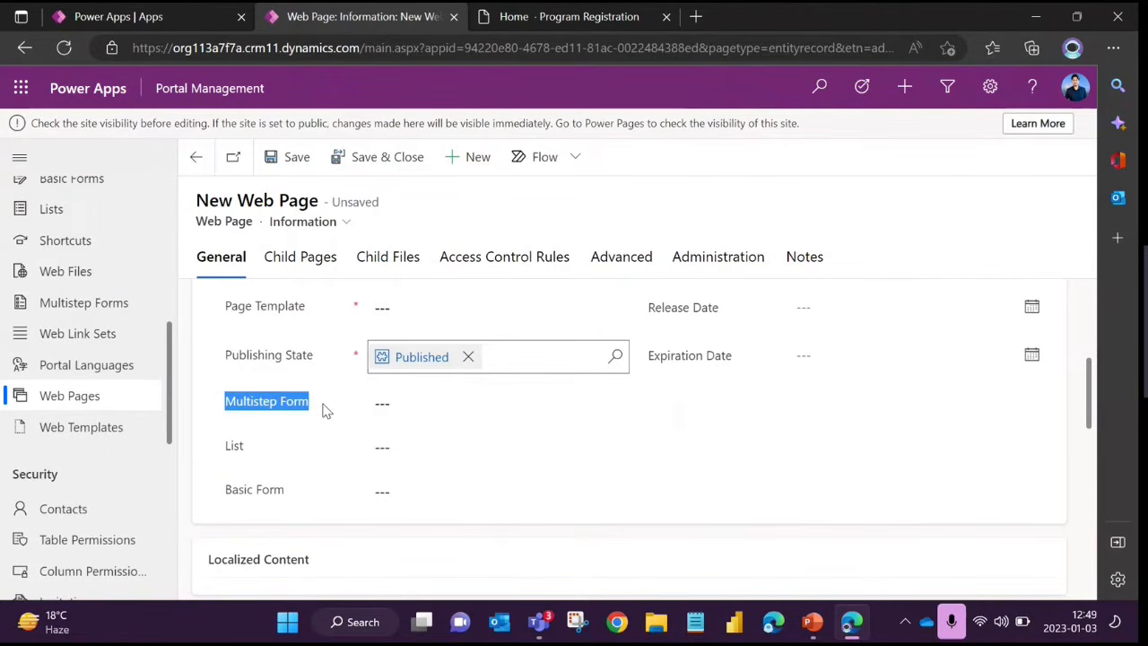
{"action": "left_click", "coordinate": [269, 449]}
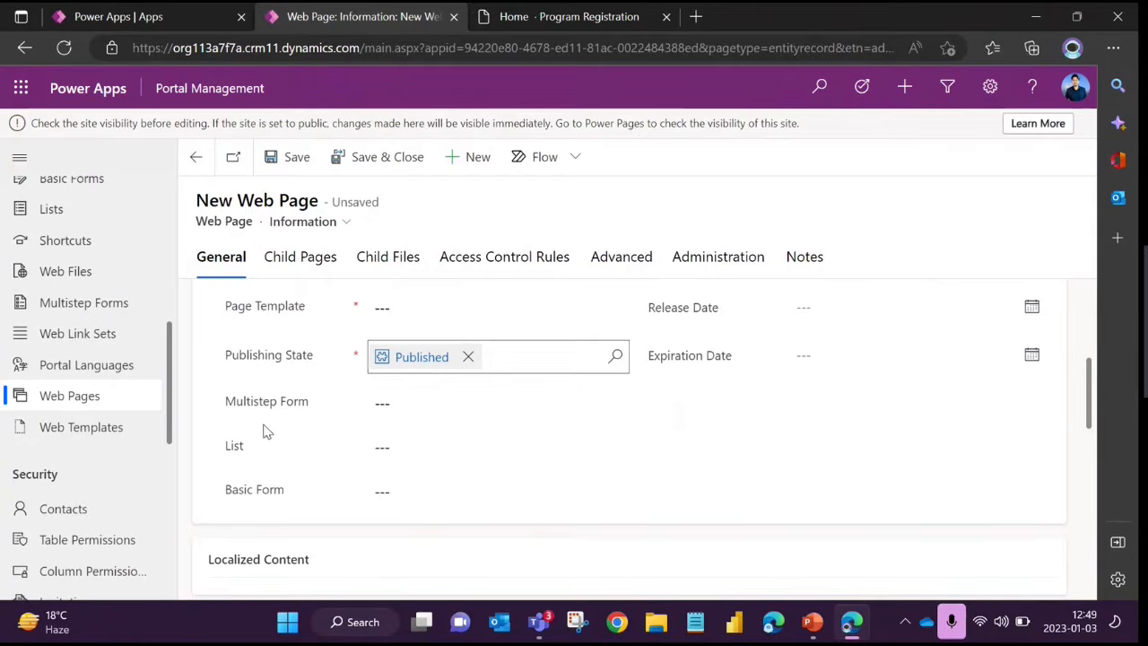
{"action": "left_click_drag", "start_coordinate": [229, 408], "coordinate": [287, 450]}
{"action": "left_click", "coordinate": [287, 448]}
{"action": "scroll", "coordinate": [315, 459], "scroll_direction": "down", "scroll_amount": 1}
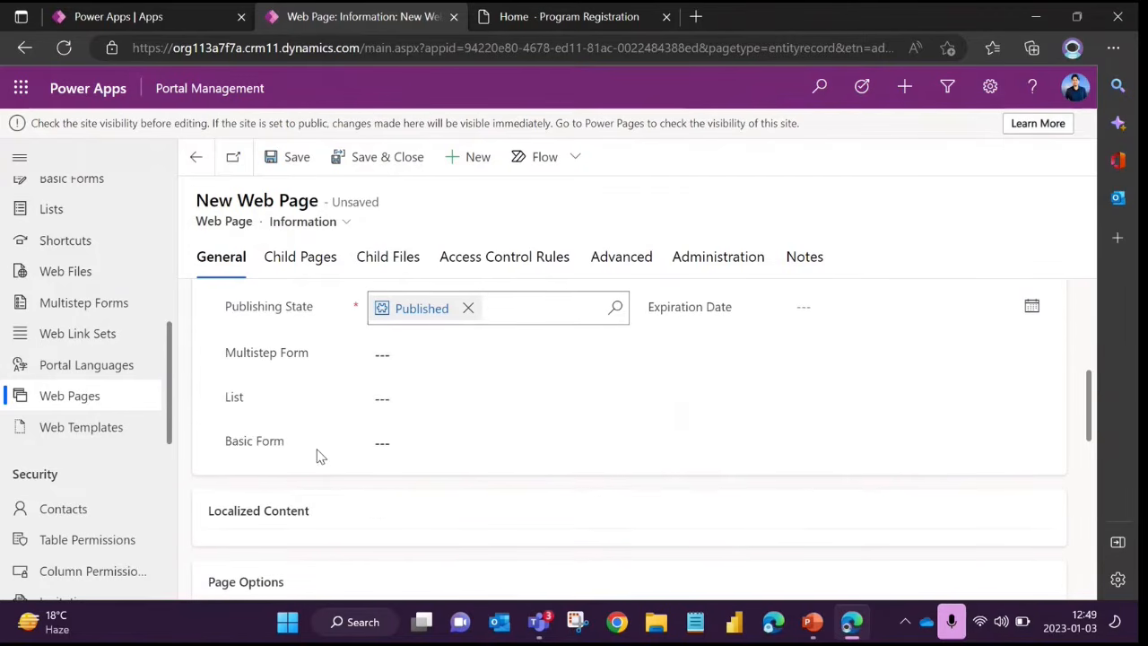
{"action": "left_click_drag", "start_coordinate": [305, 449], "coordinate": [229, 453]}
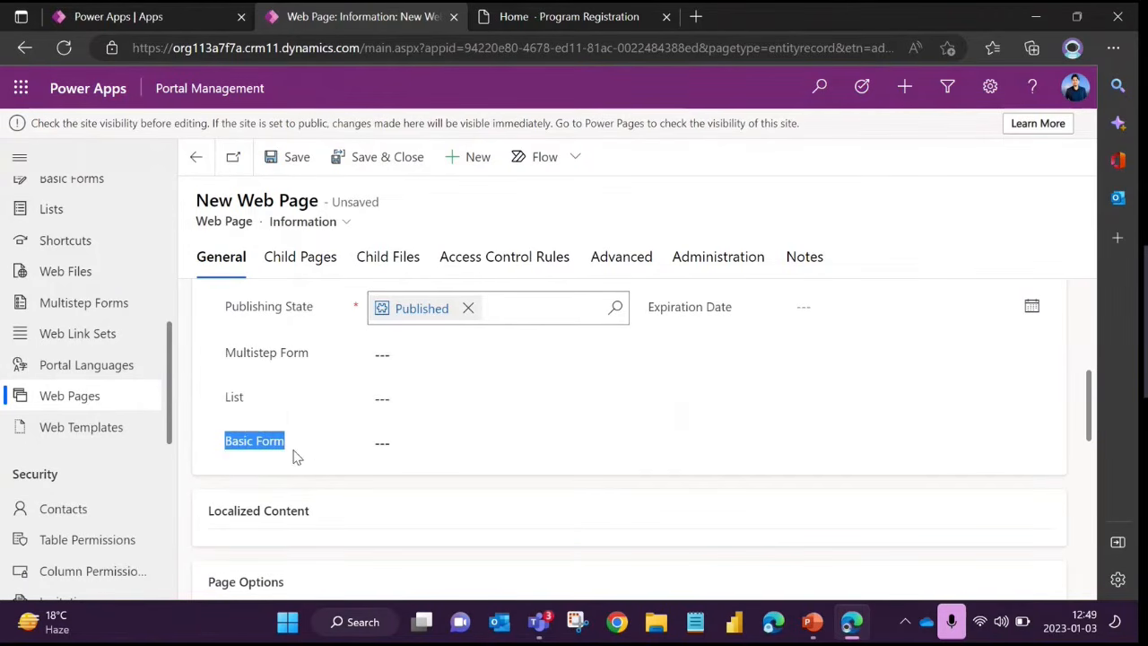
{"action": "left_click", "coordinate": [303, 423]}
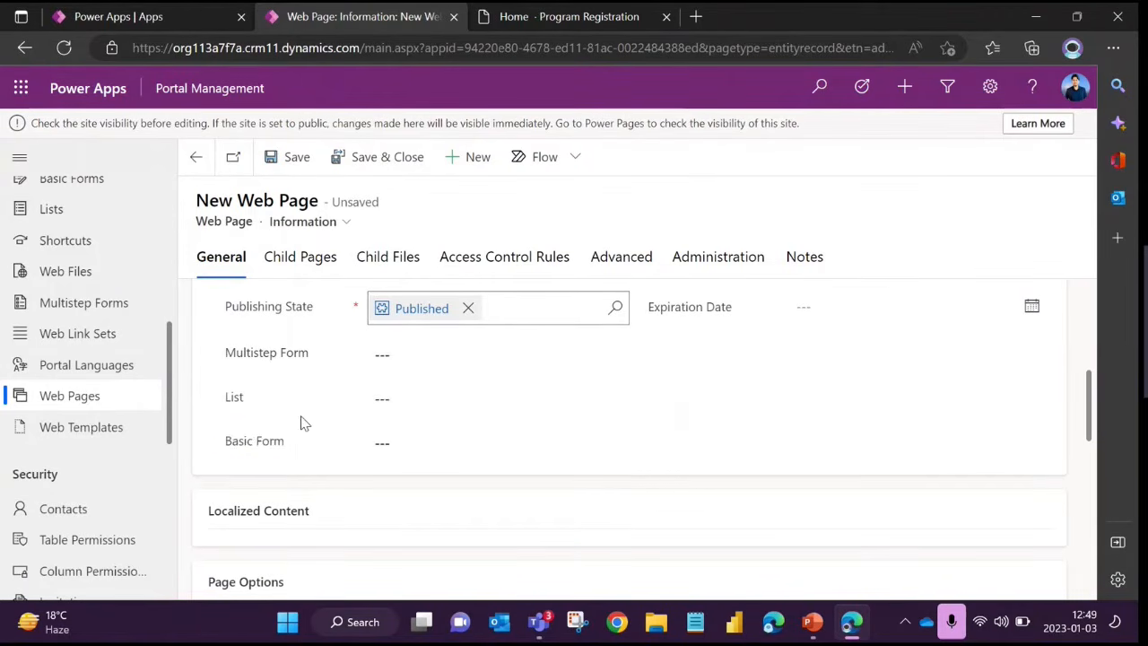
{"action": "left_click_drag", "start_coordinate": [297, 440], "coordinate": [277, 456]}
{"action": "left_click", "coordinate": [320, 426]}
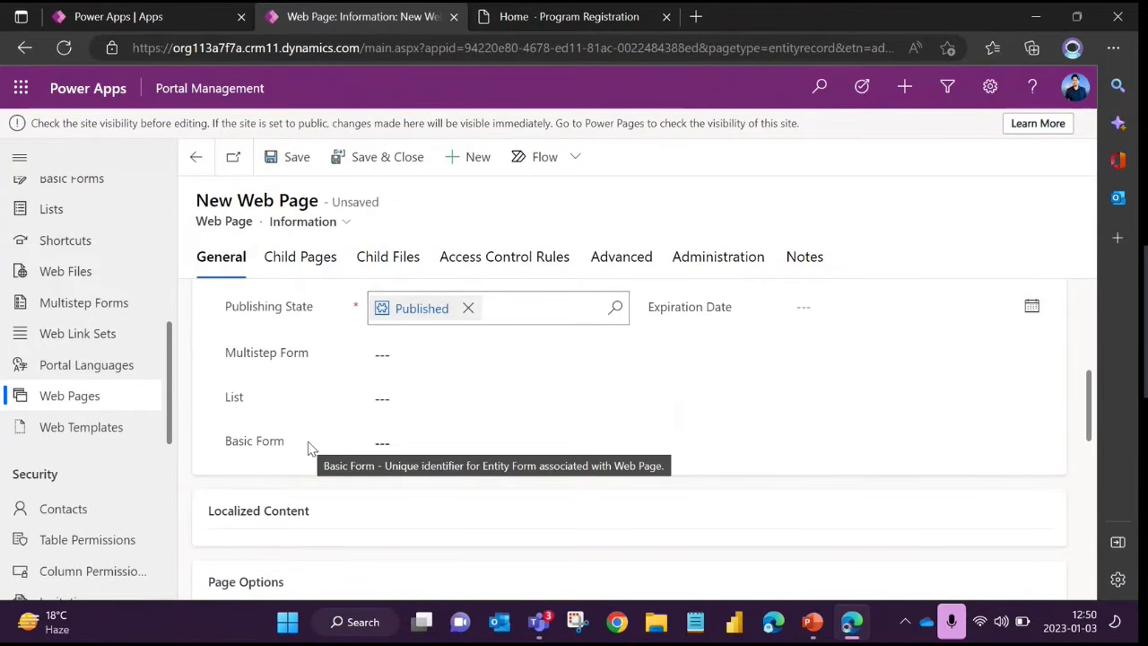
Compare the web page's Basic Form field with its Multistep Form field, highlighting each label in turn
{"action": "left_click_drag", "start_coordinate": [229, 440], "coordinate": [280, 446]}
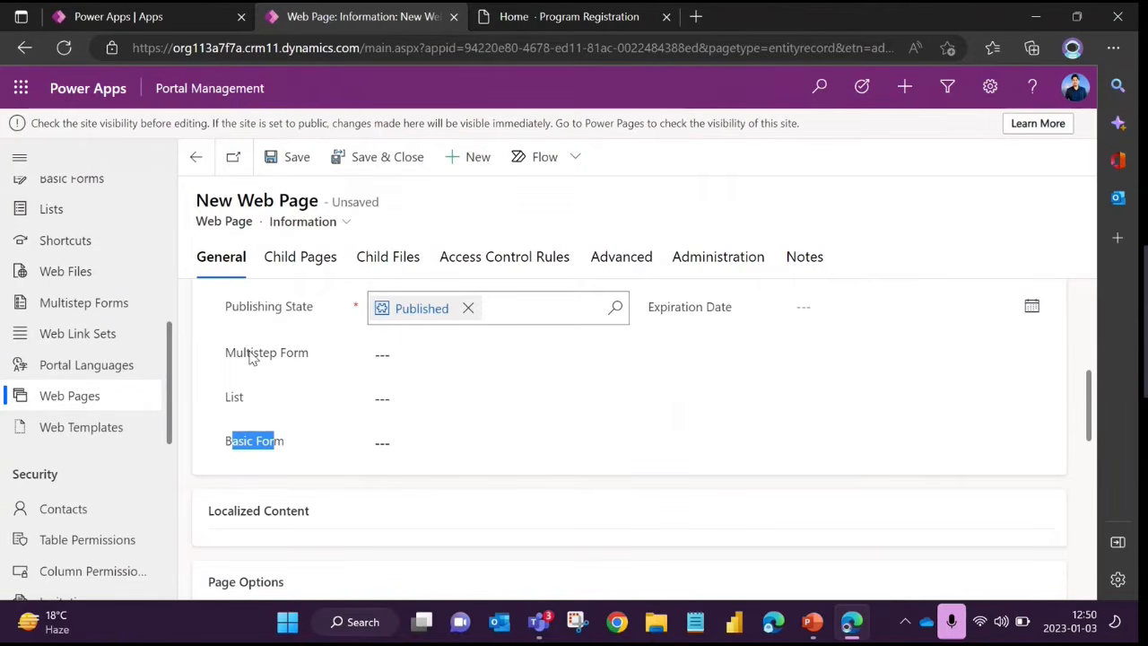
{"action": "left_click_drag", "start_coordinate": [226, 352], "coordinate": [295, 358]}
{"action": "left_click", "coordinate": [248, 451]}
{"action": "left_click_drag", "start_coordinate": [226, 444], "coordinate": [287, 448]}
{"action": "left_click", "coordinate": [293, 476]}
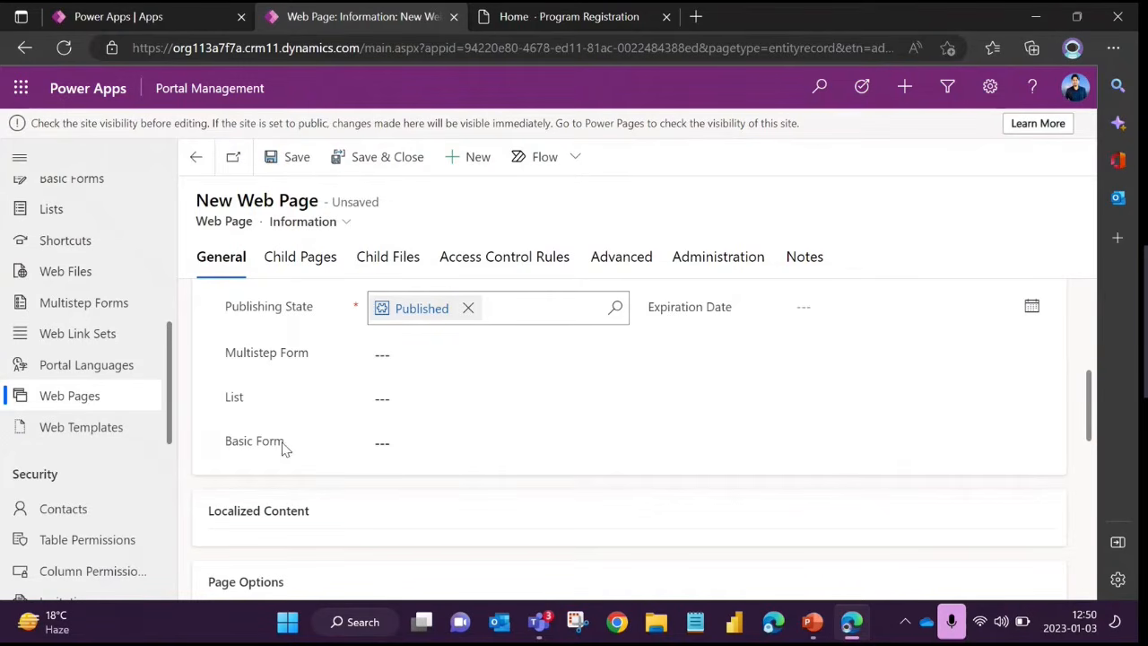
{"action": "left_click_drag", "start_coordinate": [283, 445], "coordinate": [225, 447]}
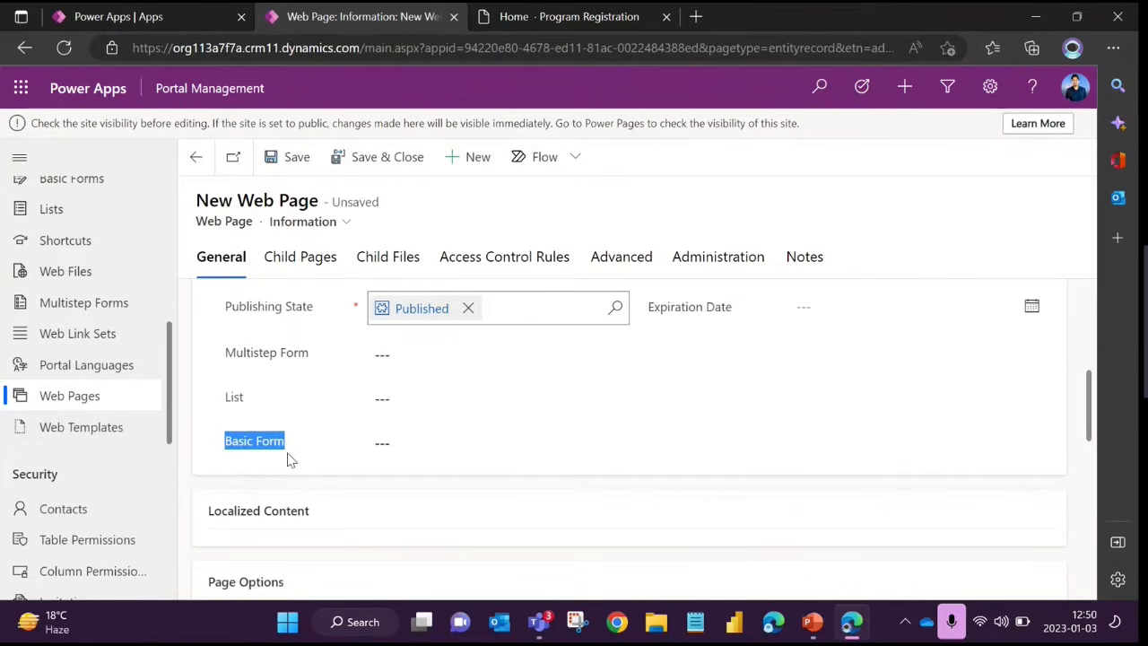
{"action": "left_click_drag", "start_coordinate": [227, 360], "coordinate": [313, 371]}
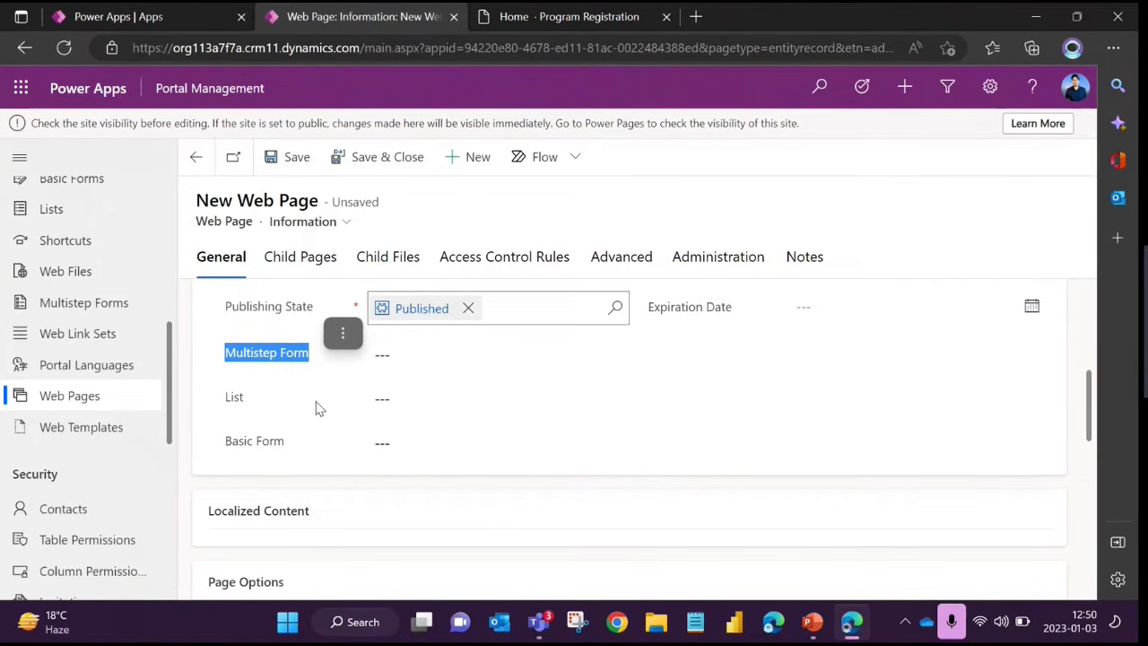
{"action": "left_click", "coordinate": [316, 408]}
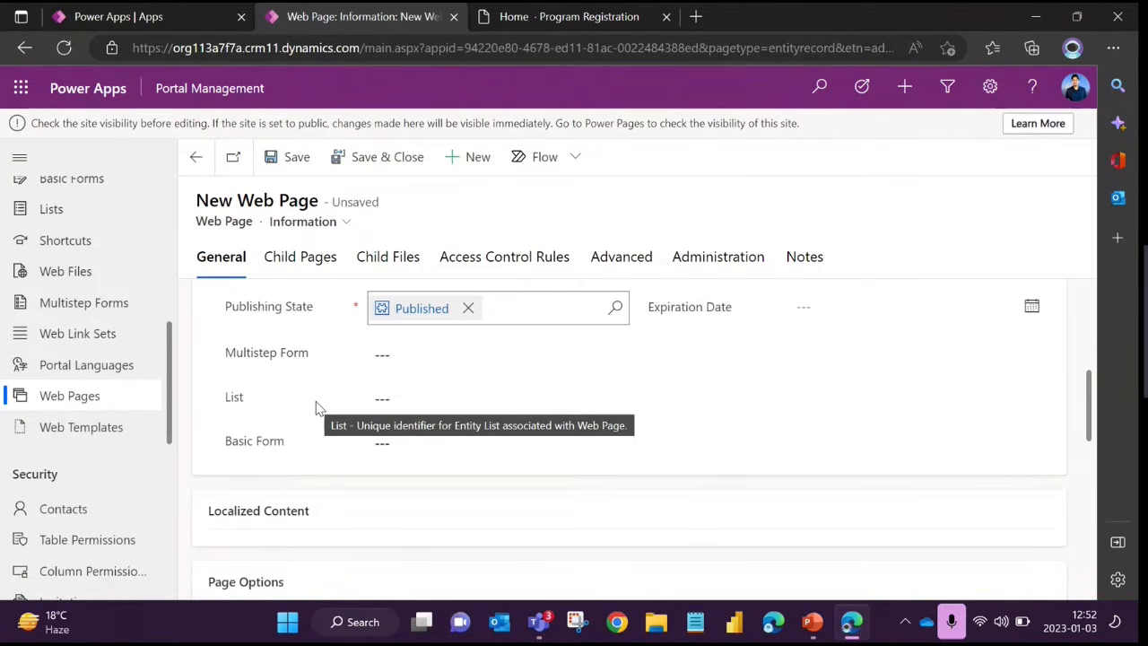
Review the three component fields together, highlighting Multistep Form, Basic Form and List as the content options for the page
{"action": "left_click_drag", "start_coordinate": [224, 354], "coordinate": [302, 452]}
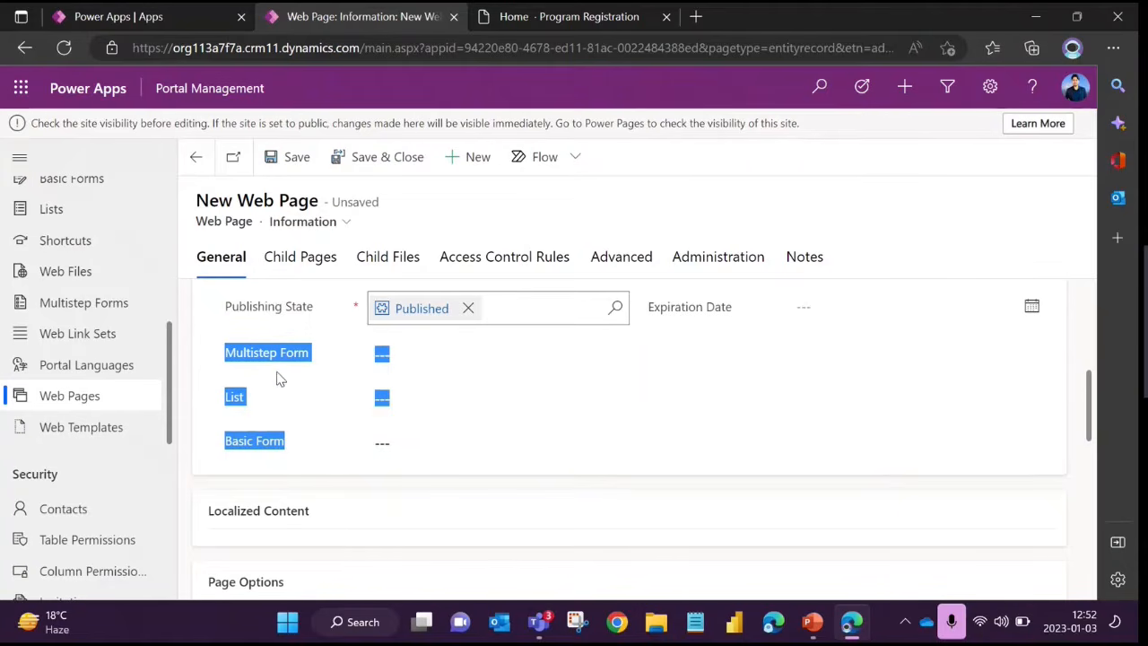
{"action": "left_click", "coordinate": [239, 382]}
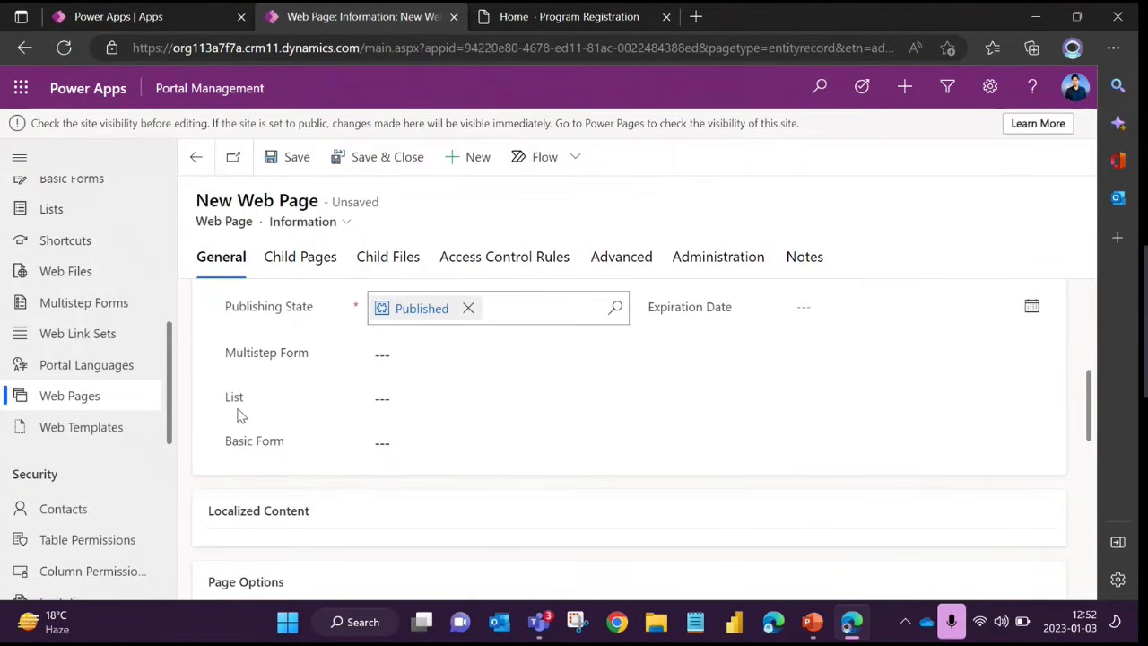
{"action": "left_click_drag", "start_coordinate": [233, 441], "coordinate": [276, 443]}
{"action": "left_click", "coordinate": [245, 400]}
{"action": "left_click_drag", "start_coordinate": [225, 358], "coordinate": [312, 369]}
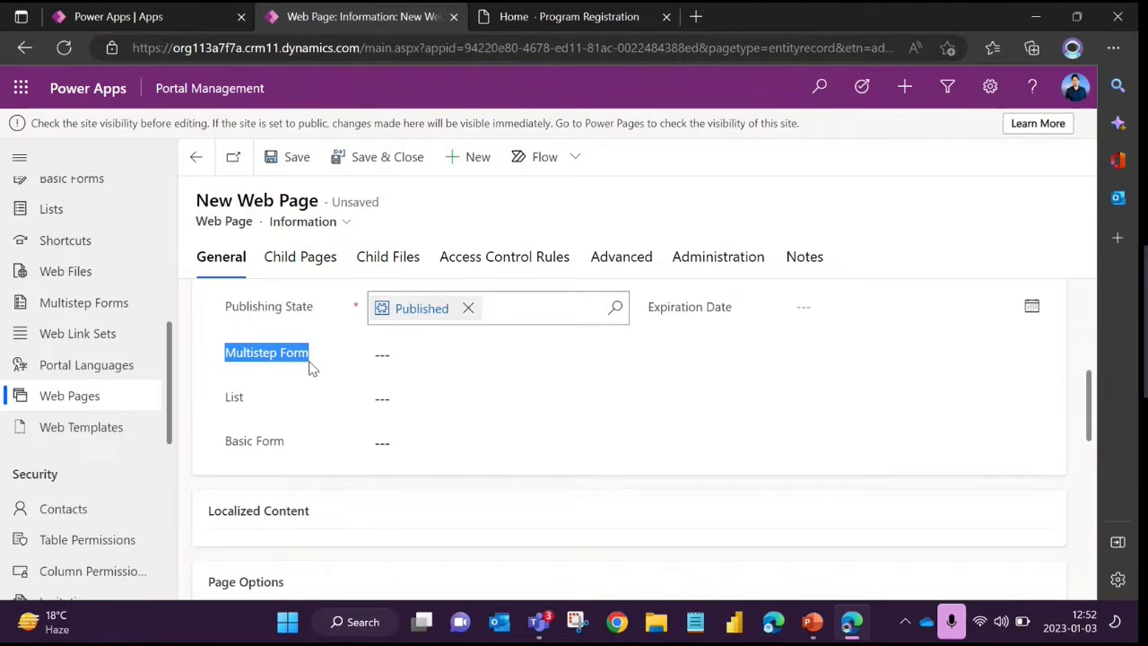
{"action": "left_click_drag", "start_coordinate": [269, 449], "coordinate": [226, 447]}
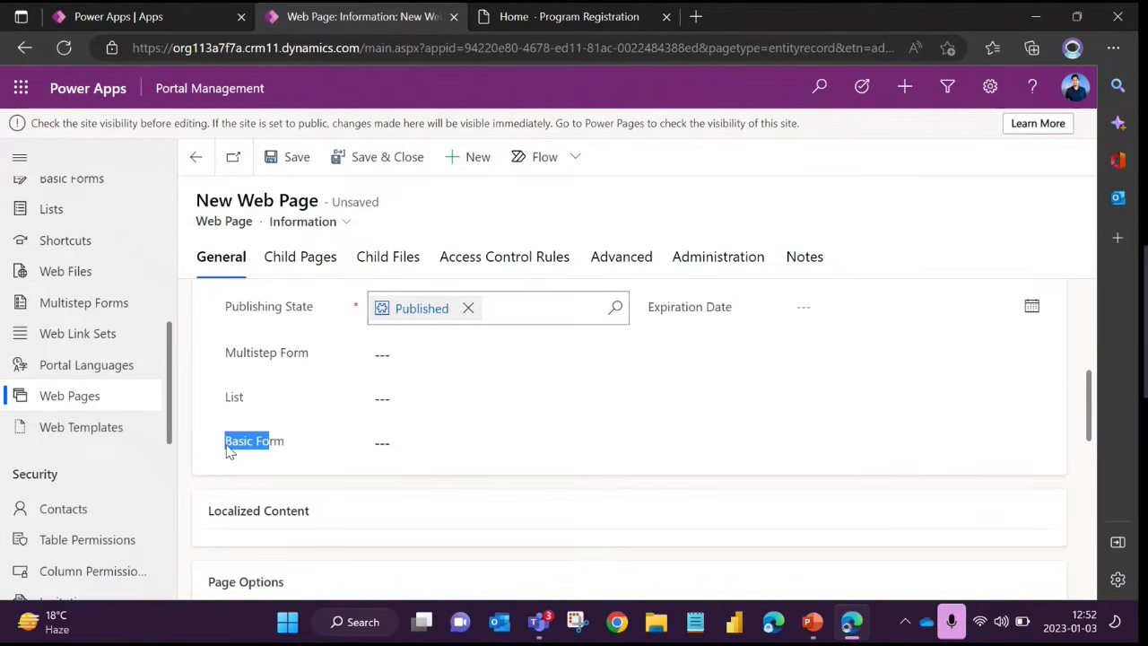
{"action": "left_click", "coordinate": [301, 451]}
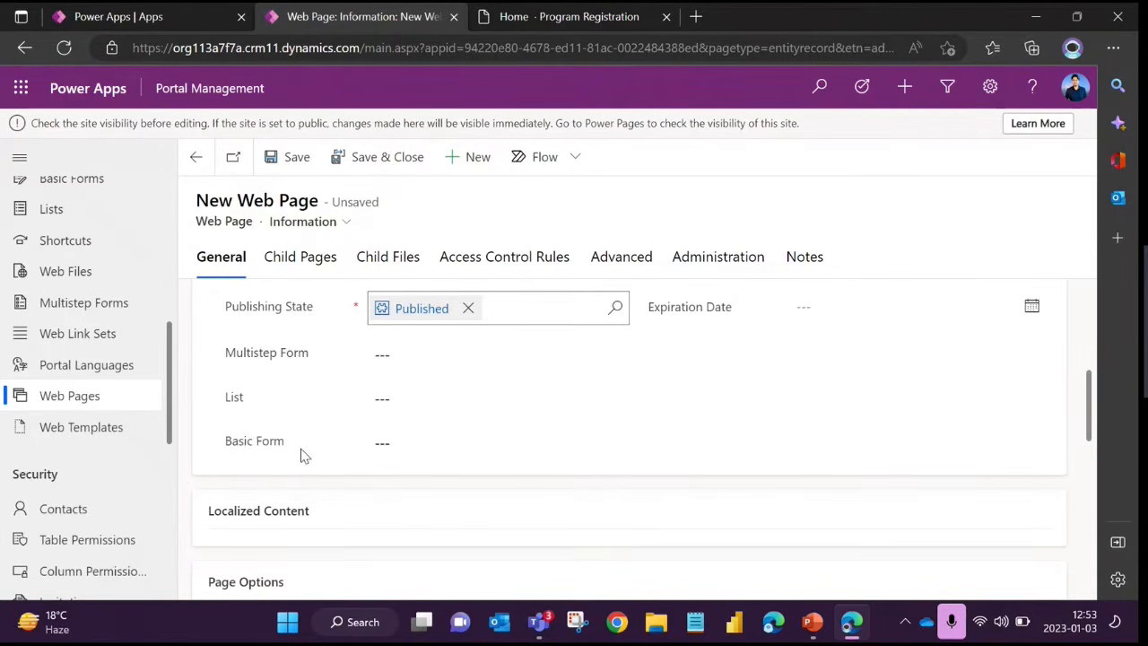
{"action": "double_click", "coordinate": [240, 404]}
{"action": "left_click", "coordinate": [287, 445]}
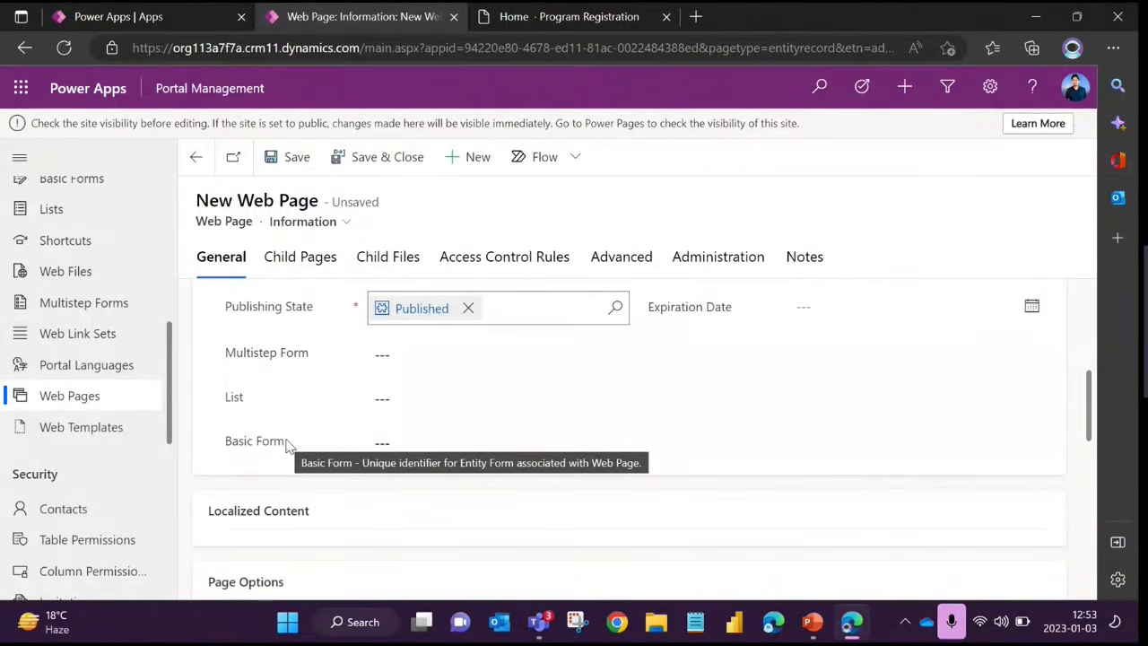
{"action": "left_click_drag", "start_coordinate": [225, 401], "coordinate": [243, 400]}
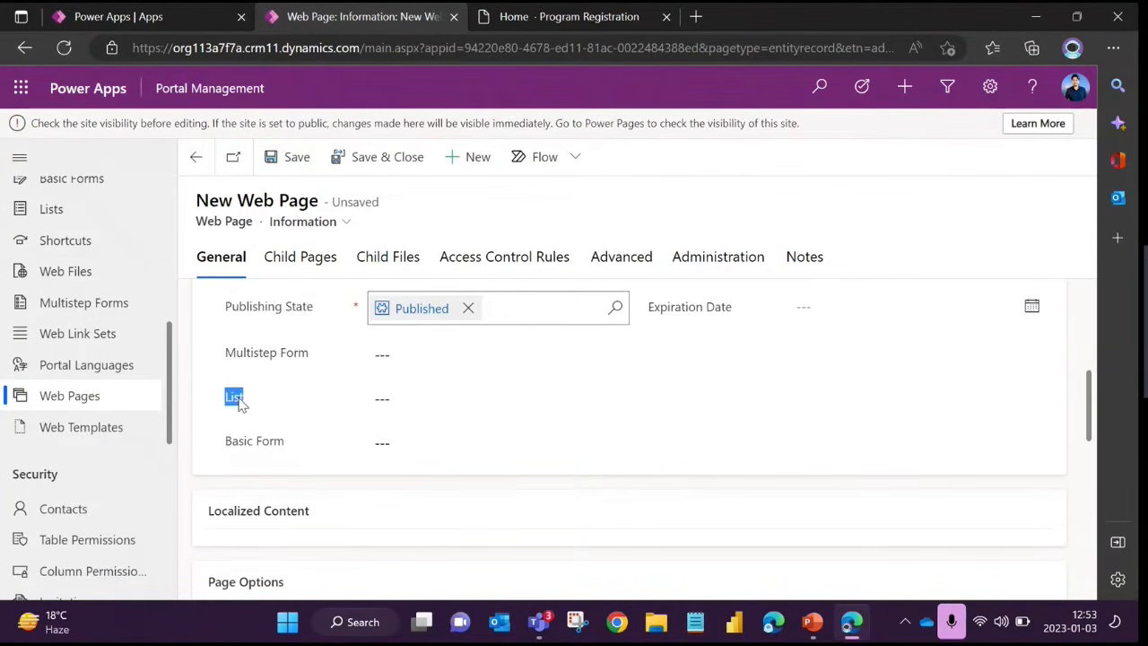
{"action": "left_click", "coordinate": [330, 430]}
Examine the Localized Content section of the new web page form and highlight its heading
{"action": "scroll", "coordinate": [330, 430], "scroll_direction": "up", "scroll_amount": 1}
{"action": "scroll", "coordinate": [330, 429], "scroll_direction": "down", "scroll_amount": 2}
{"action": "scroll", "coordinate": [289, 383], "scroll_direction": "up", "scroll_amount": 1}
{"action": "scroll", "coordinate": [307, 422], "scroll_direction": "down", "scroll_amount": 1}
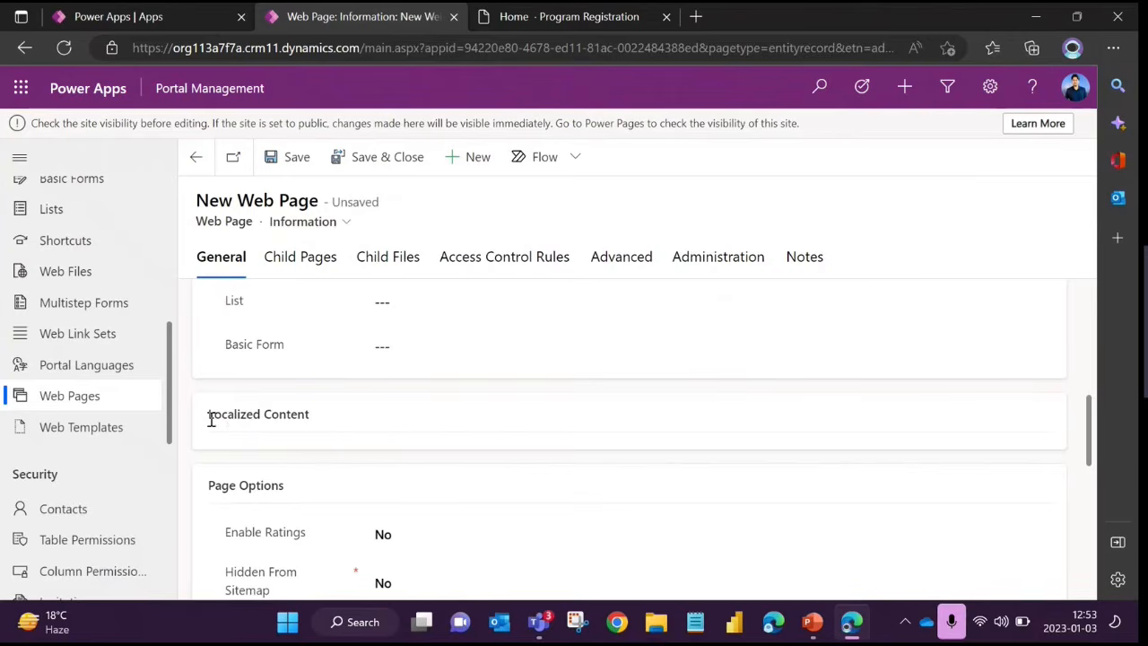
{"action": "left_click_drag", "start_coordinate": [209, 416], "coordinate": [337, 426]}
{"action": "left_click", "coordinate": [333, 428]}
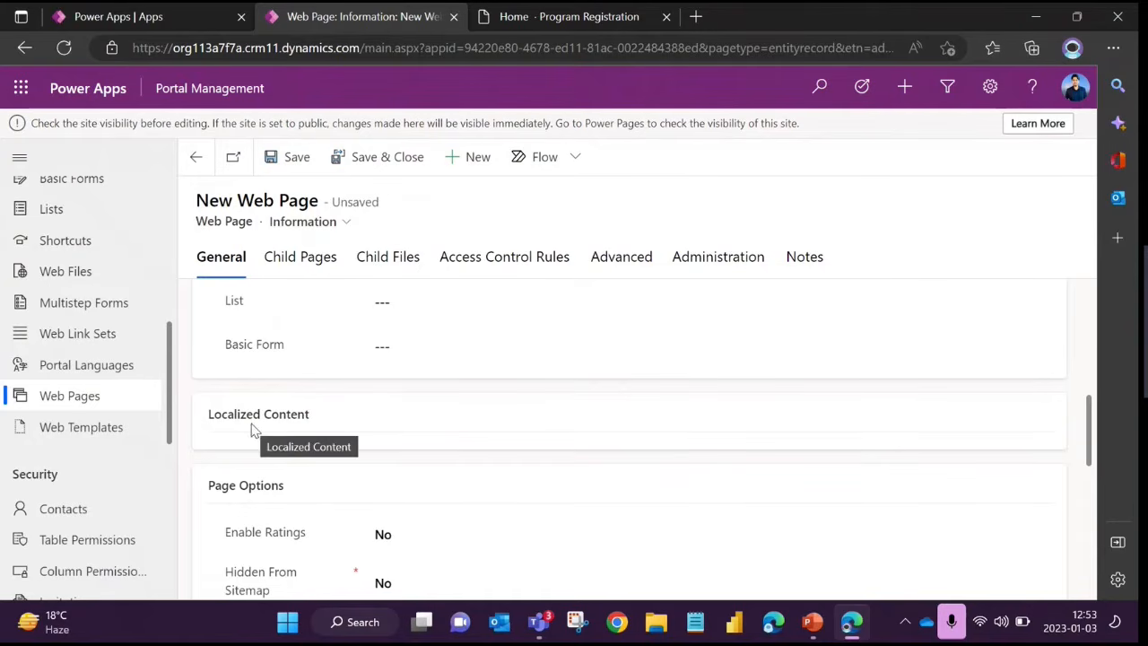
Leave the new web page form without saving and return to the list of active web pages
{"action": "scroll", "coordinate": [90, 399], "scroll_direction": "up", "scroll_amount": 2}
{"action": "scroll", "coordinate": [90, 408], "scroll_direction": "down", "scroll_amount": 2}
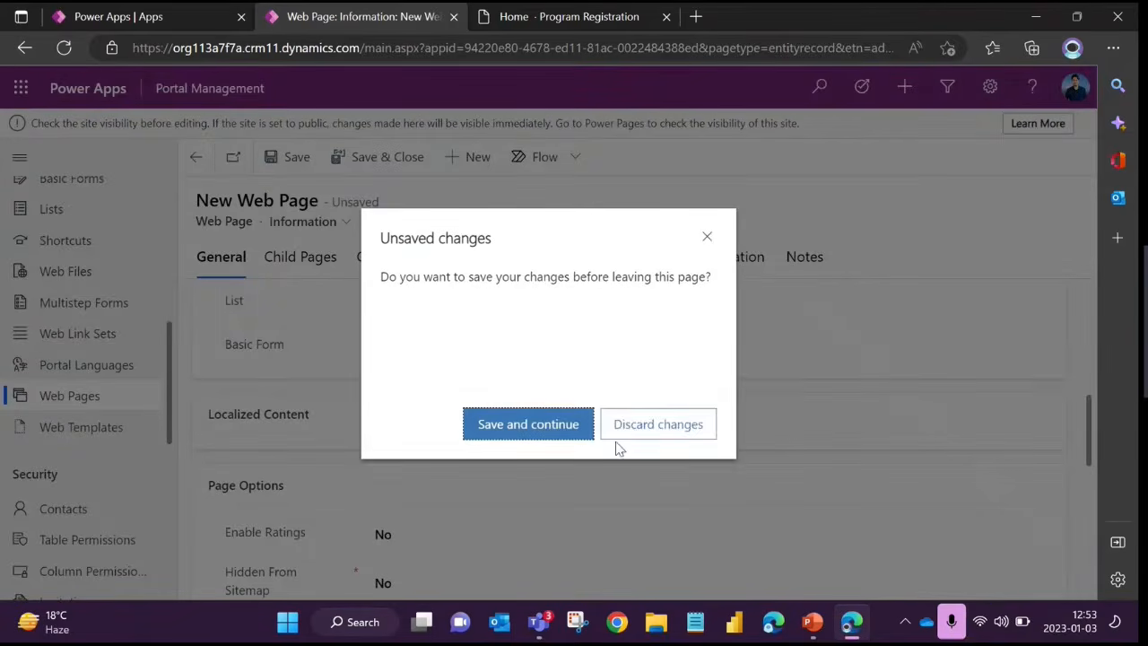
{"action": "left_click", "coordinate": [659, 437]}
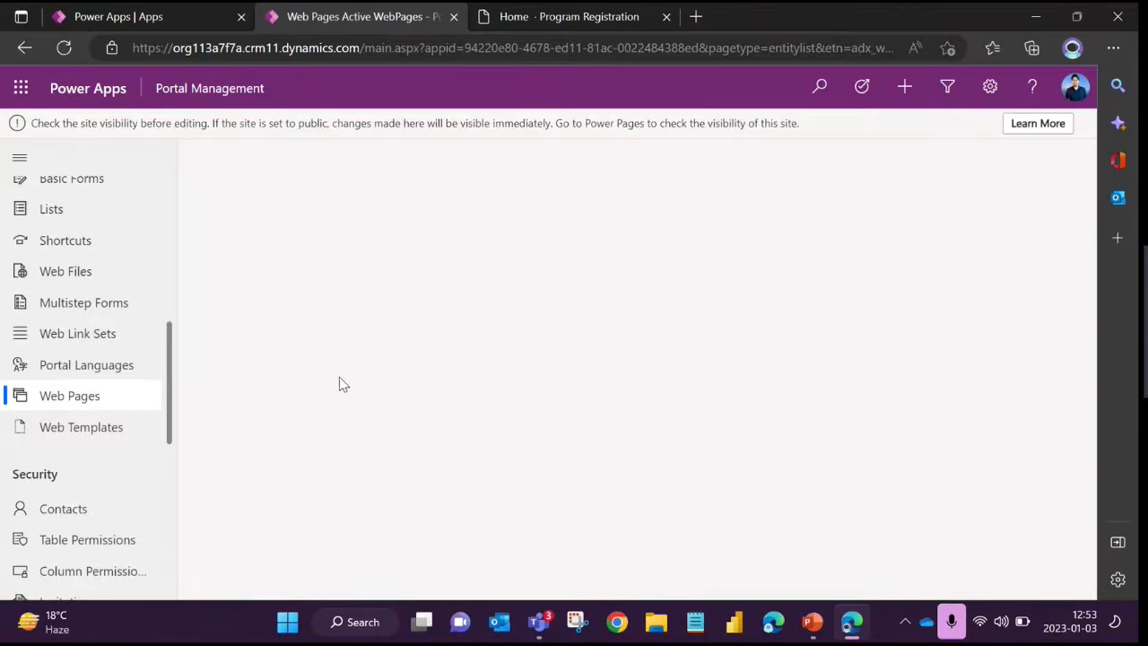
Open the [Admin] Create Course web page from the active web pages and look over its general fields
{"action": "scroll", "coordinate": [403, 388], "scroll_direction": "down", "scroll_amount": 1}
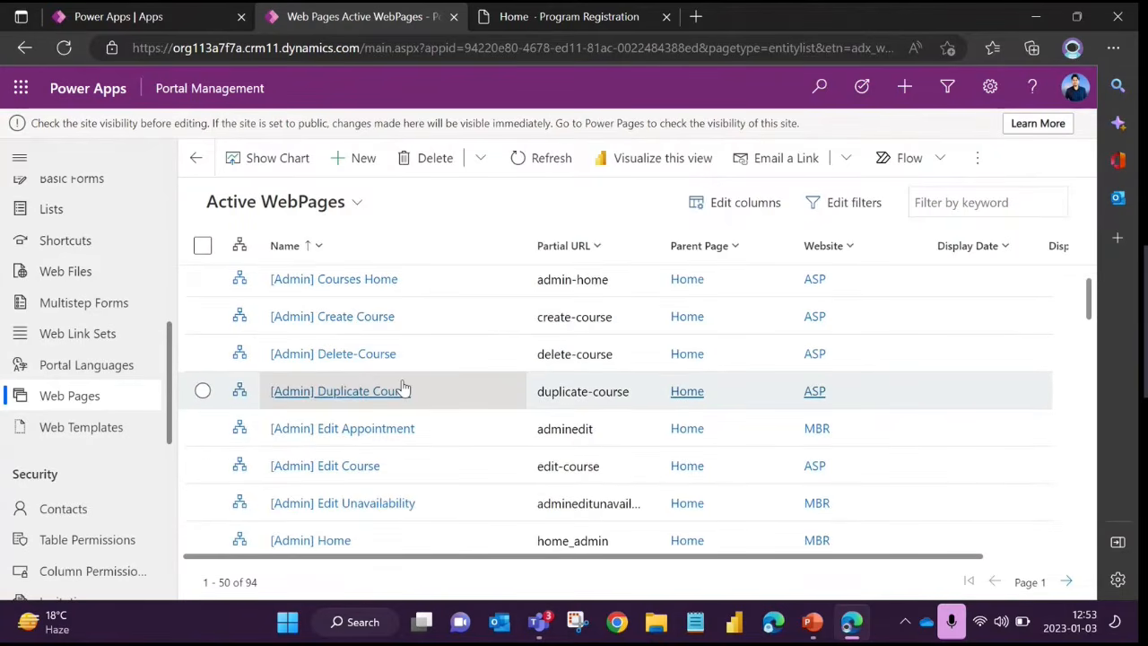
{"action": "scroll", "coordinate": [404, 387], "scroll_direction": "up", "scroll_amount": 1}
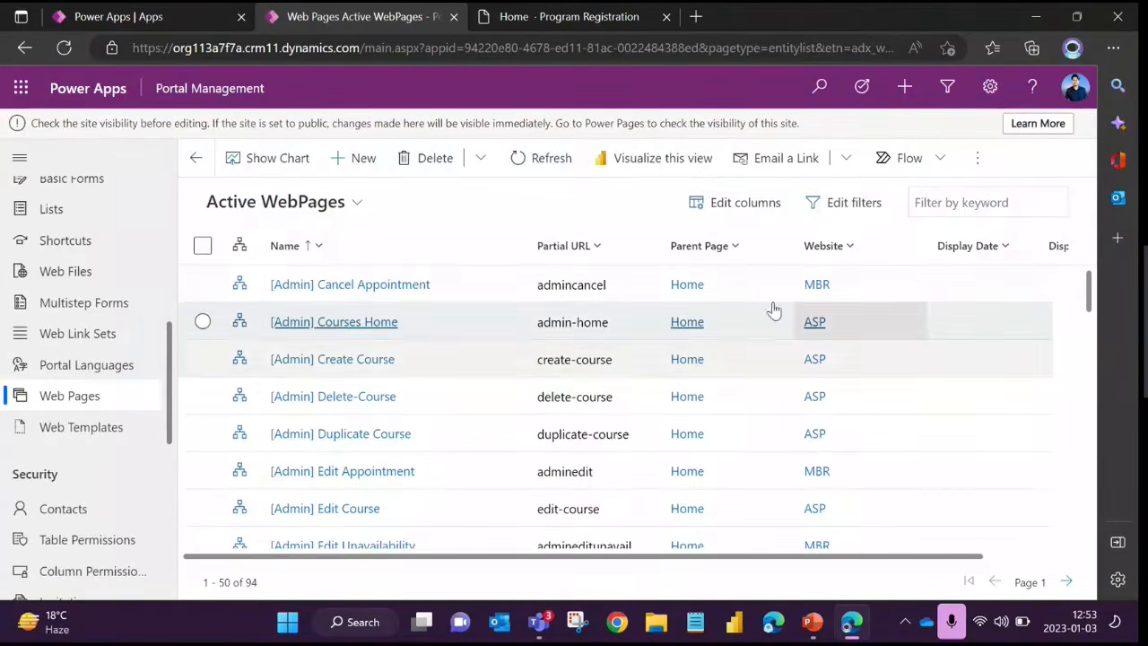
{"action": "left_click", "coordinate": [357, 359]}
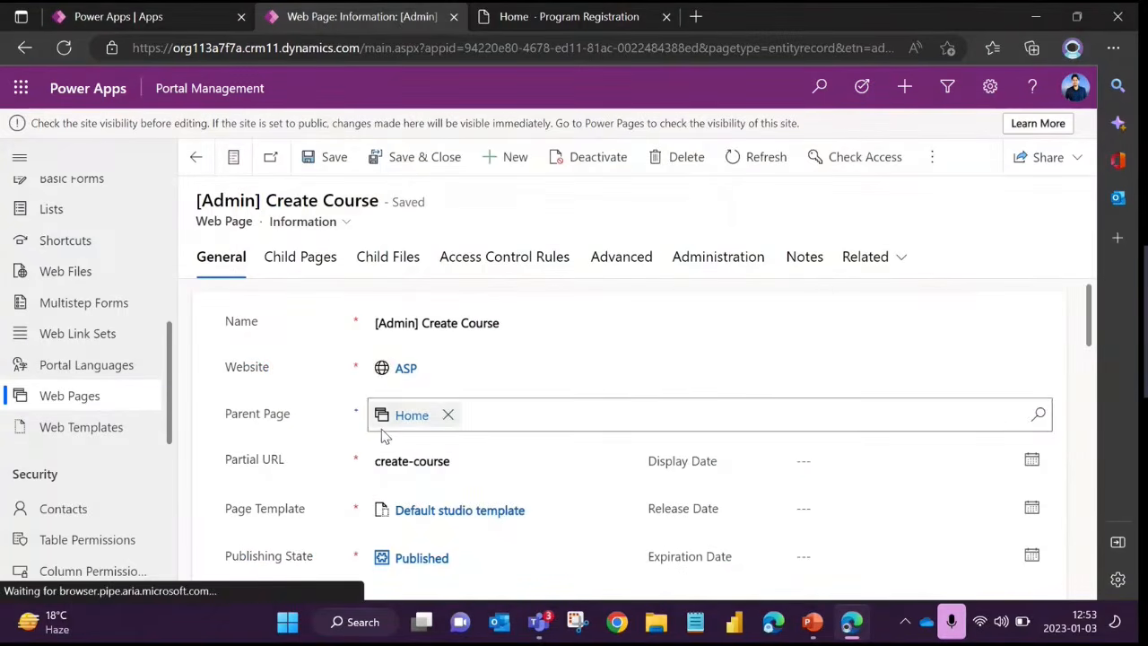
{"action": "scroll", "coordinate": [352, 513], "scroll_direction": "down", "scroll_amount": 1}
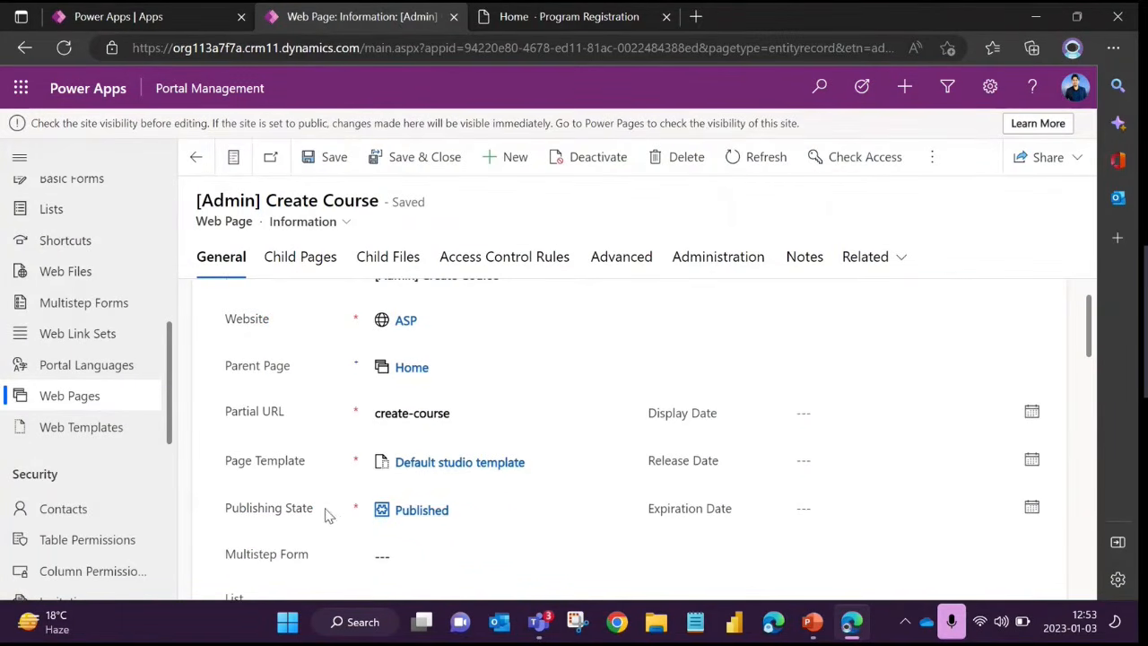
{"action": "scroll", "coordinate": [358, 512], "scroll_direction": "down", "scroll_amount": 2}
{"action": "scroll", "coordinate": [353, 471], "scroll_direction": "up", "scroll_amount": 3}
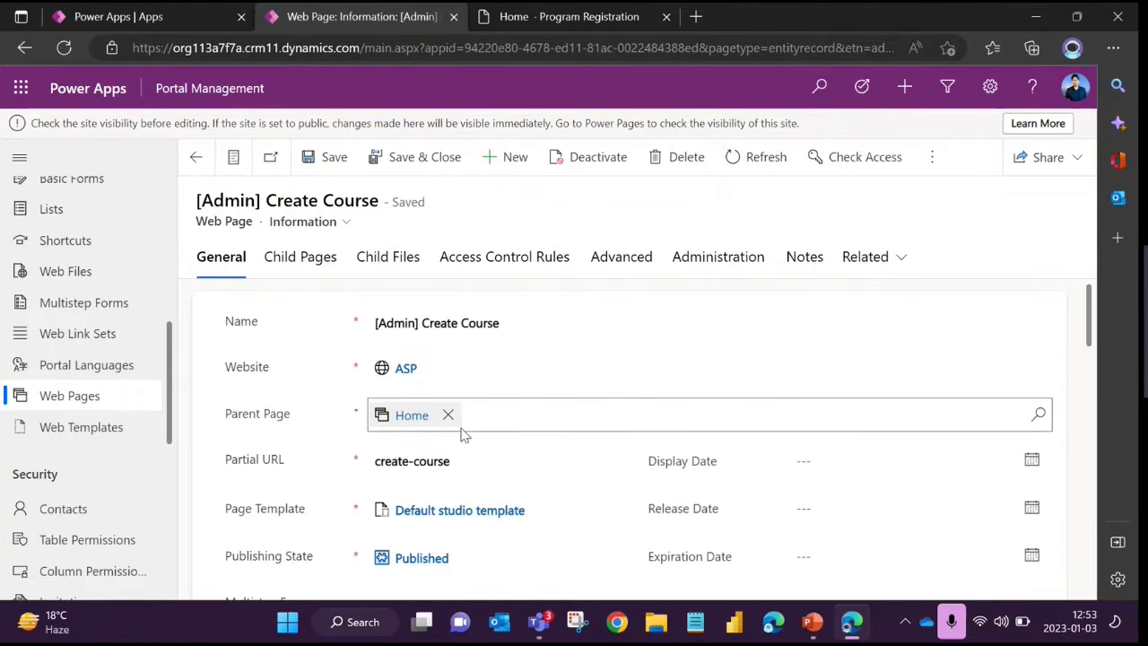
Highlight the Create Course page's Partial URL value and look further down to its Localized Content section
{"action": "scroll", "coordinate": [461, 434], "scroll_direction": "down", "scroll_amount": 1}
{"action": "left_click_drag", "start_coordinate": [456, 414], "coordinate": [374, 413]}
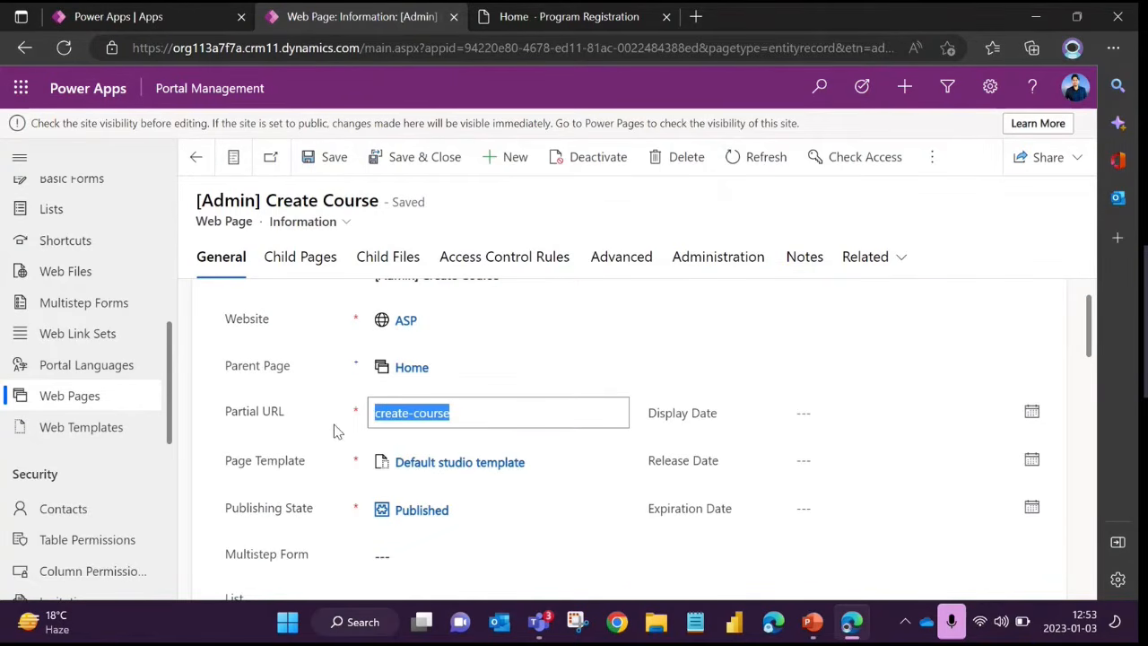
{"action": "left_click", "coordinate": [355, 411]}
{"action": "scroll", "coordinate": [356, 412], "scroll_direction": "down", "scroll_amount": 5}
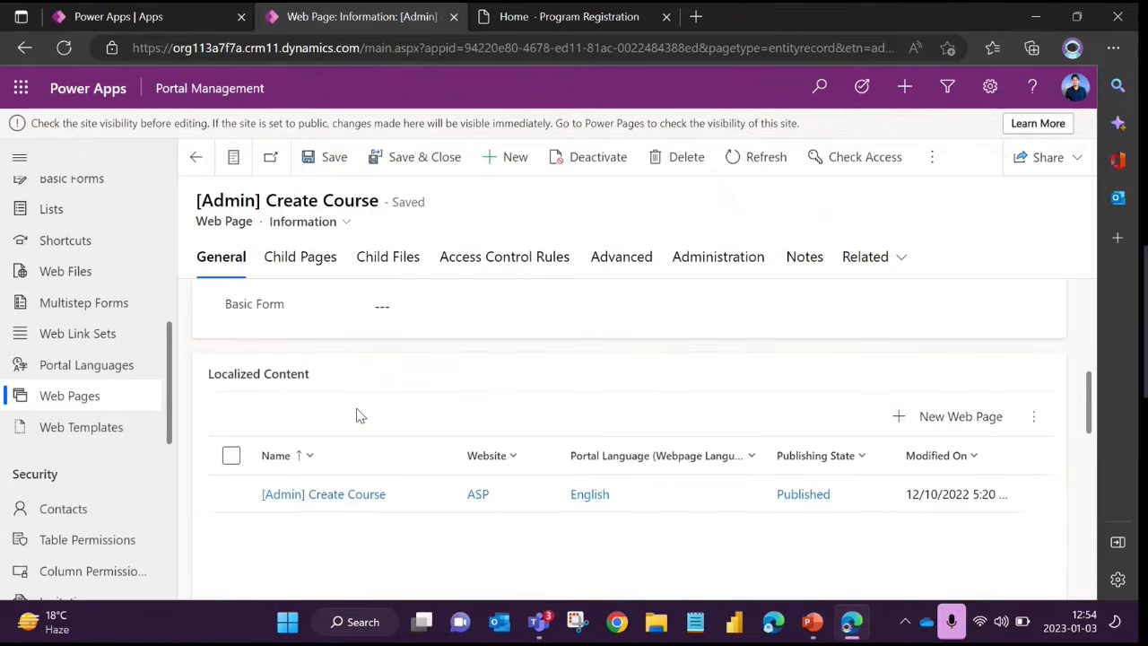
Highlight the page's Name value and compare it with the entry under Localized Content
{"action": "scroll", "coordinate": [356, 414], "scroll_direction": "up", "scroll_amount": 5}
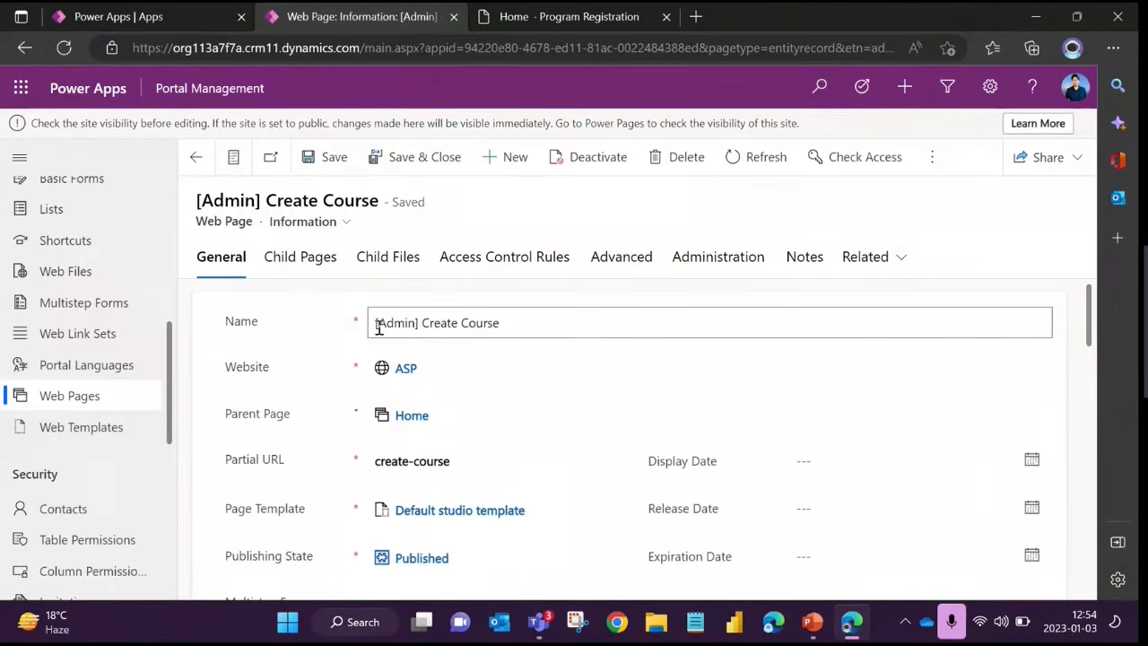
{"action": "left_click_drag", "start_coordinate": [376, 323], "coordinate": [525, 327]}
{"action": "left_click", "coordinate": [303, 326]}
{"action": "scroll", "coordinate": [341, 439], "scroll_direction": "down", "scroll_amount": 5}
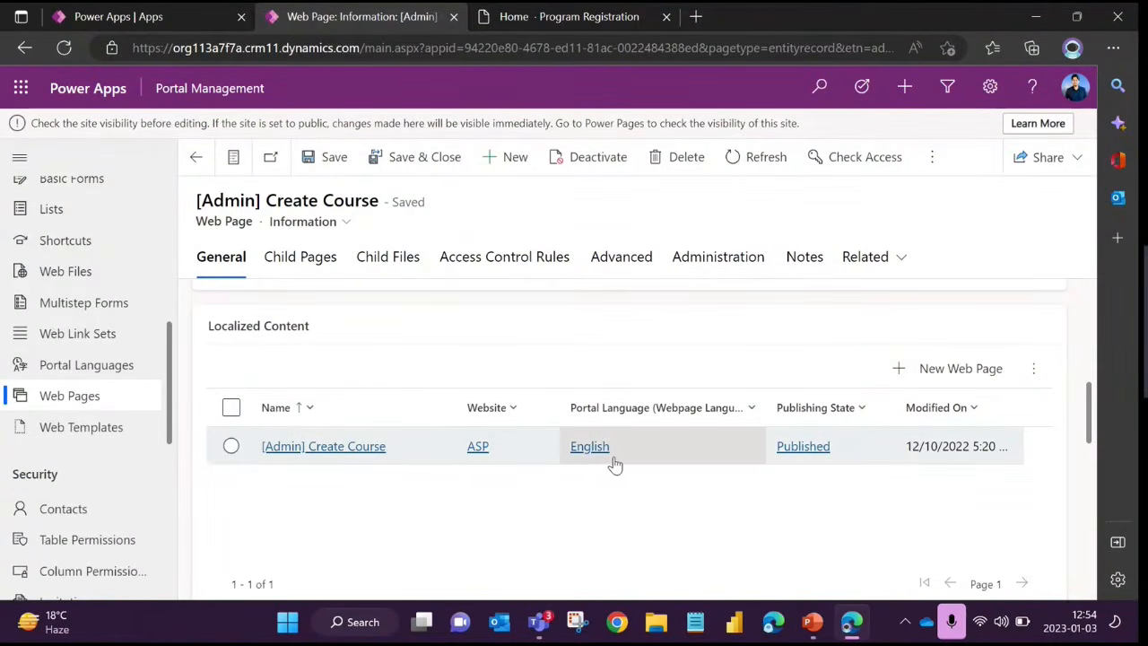
Compare the main page's general fields with its English entry in the Localized Content section
{"action": "scroll", "coordinate": [403, 403], "scroll_direction": "up", "scroll_amount": 1}
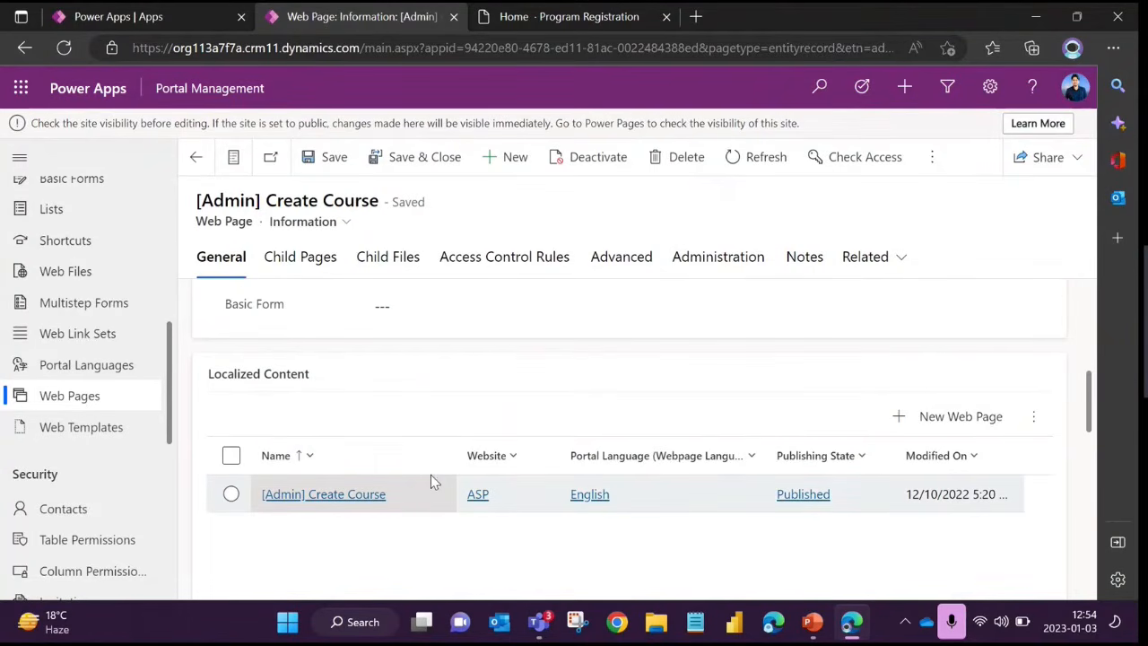
{"action": "scroll", "coordinate": [426, 472], "scroll_direction": "up", "scroll_amount": 5}
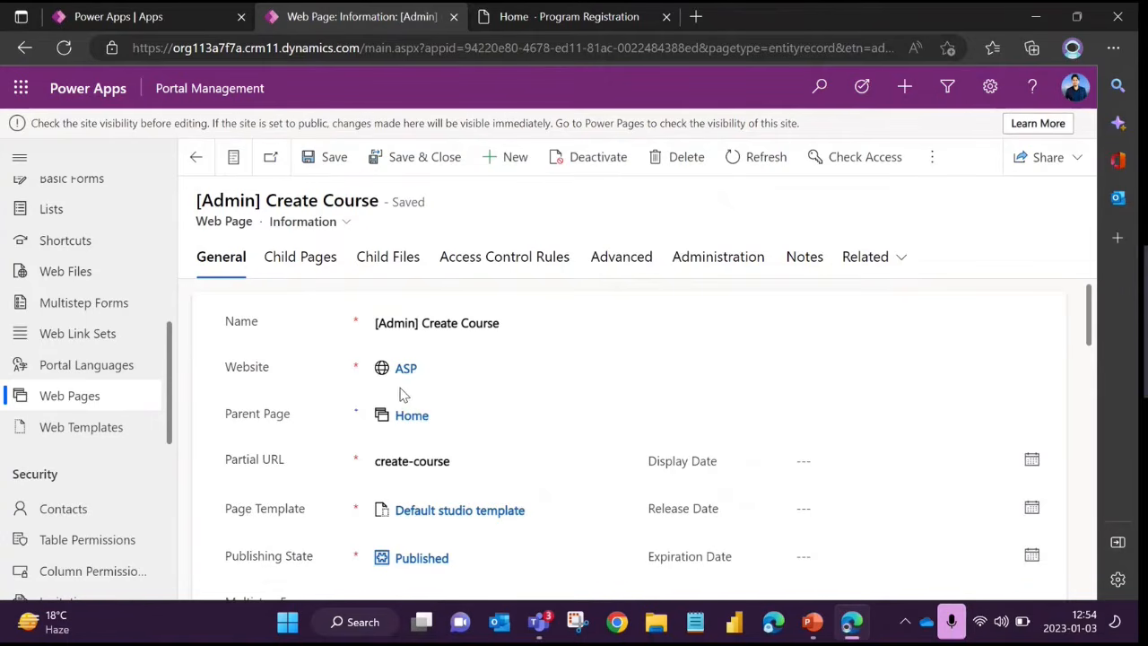
{"action": "scroll", "coordinate": [401, 395], "scroll_direction": "down", "scroll_amount": 5}
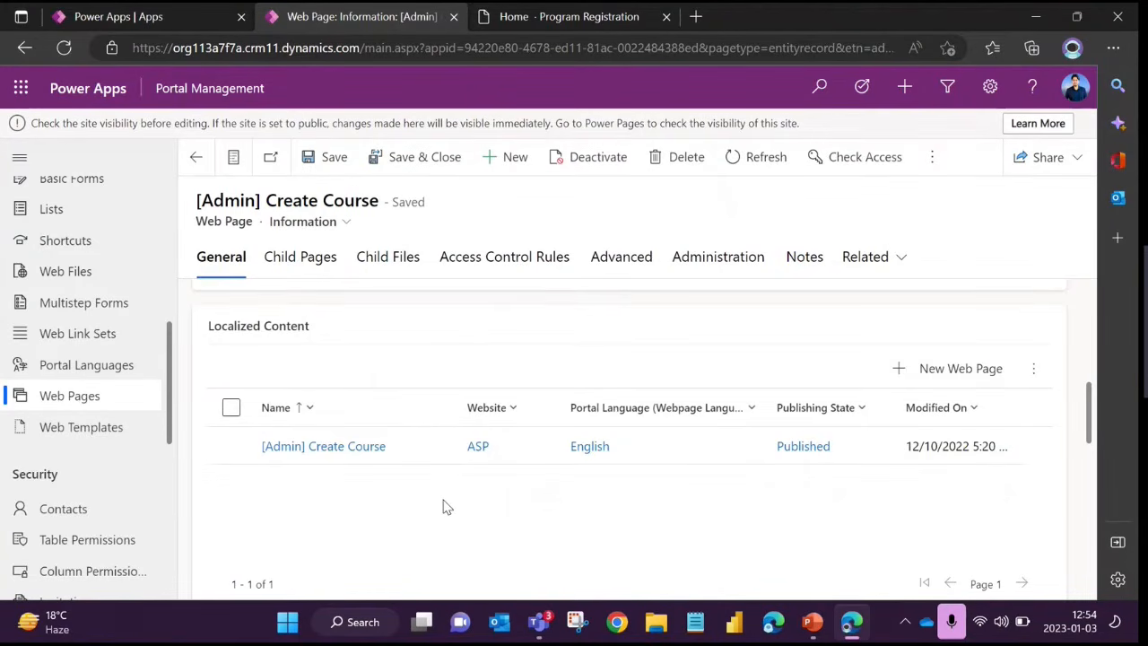
{"action": "scroll", "coordinate": [442, 506], "scroll_direction": "up", "scroll_amount": 3}
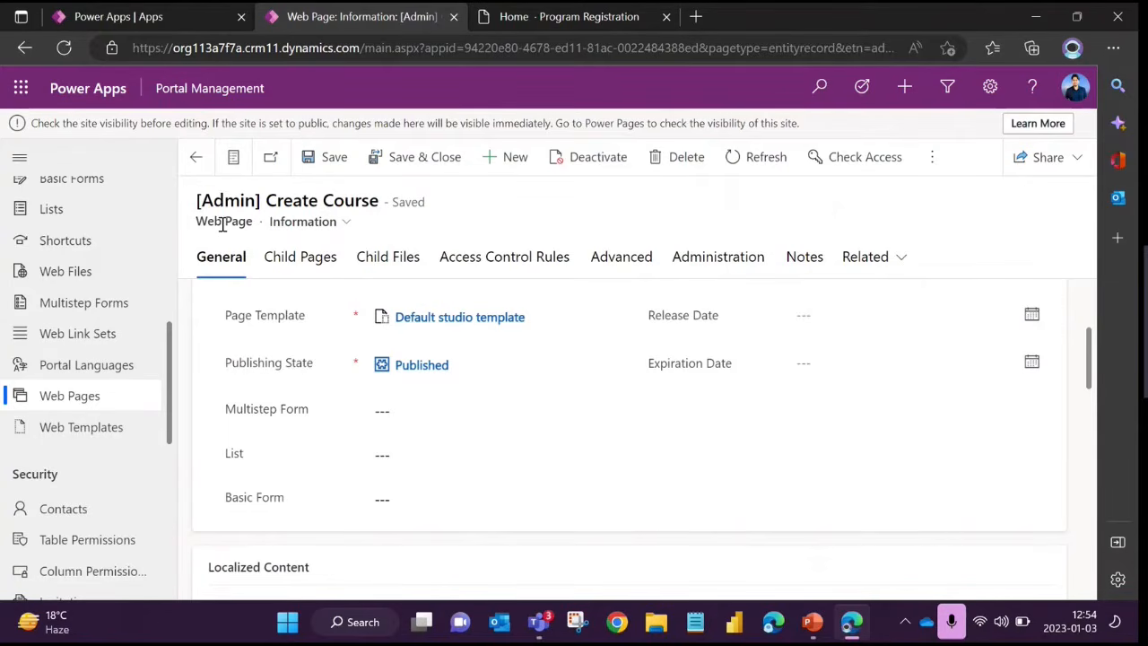
{"action": "scroll", "coordinate": [317, 400], "scroll_direction": "up", "scroll_amount": 2}
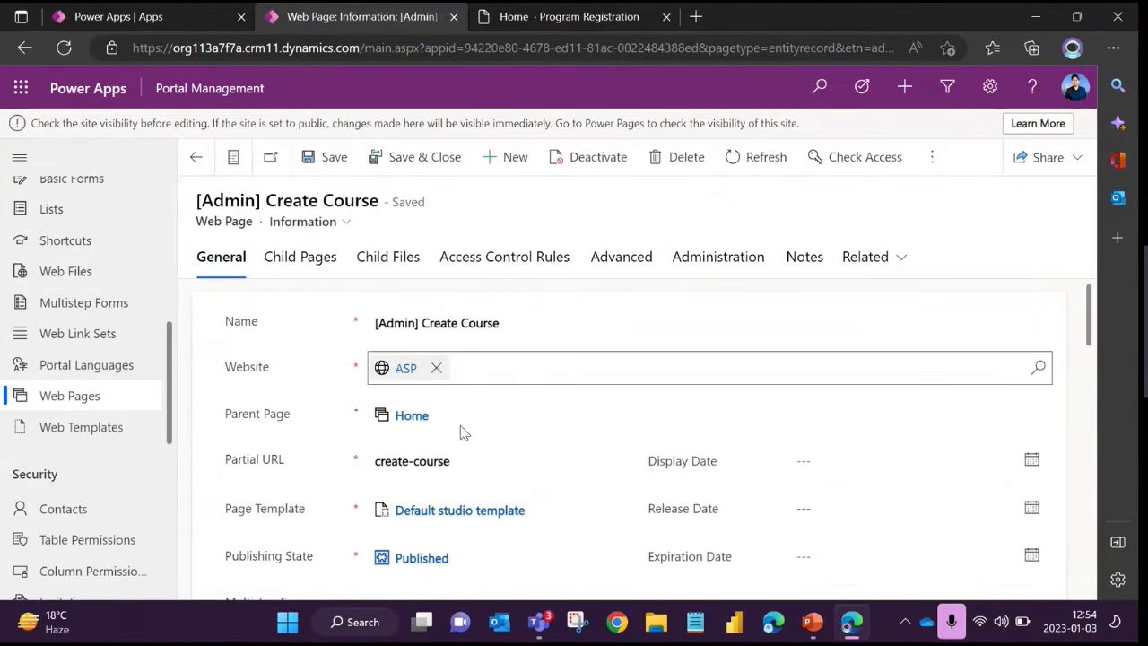
{"action": "scroll", "coordinate": [461, 431], "scroll_direction": "down", "scroll_amount": 4}
{"action": "scroll", "coordinate": [452, 457], "scroll_direction": "down", "scroll_amount": 1}
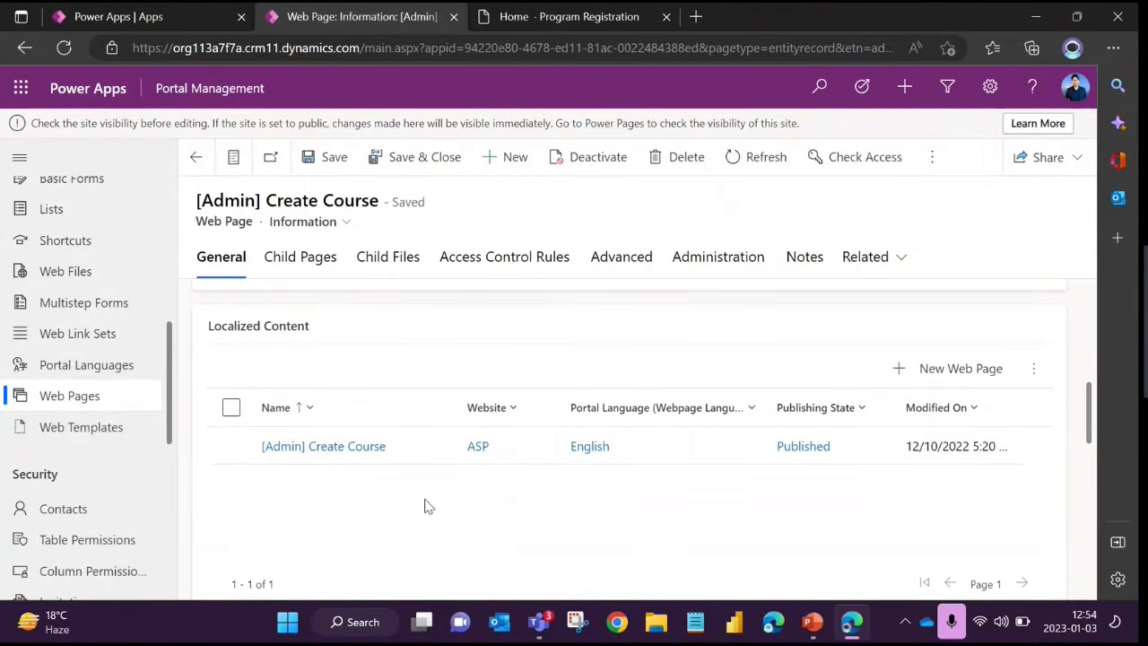
{"action": "scroll", "coordinate": [426, 506], "scroll_direction": "up", "scroll_amount": 5}
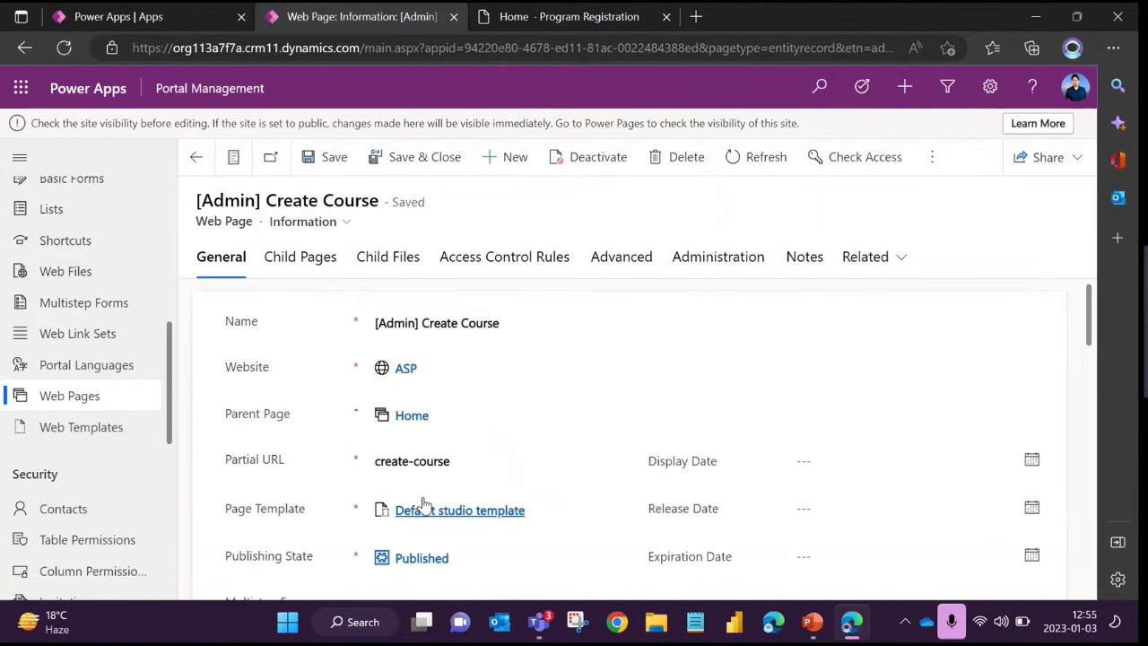
{"action": "scroll", "coordinate": [369, 334], "scroll_direction": "down", "scroll_amount": 1}
{"action": "scroll", "coordinate": [369, 334], "scroll_direction": "up", "scroll_amount": 1}
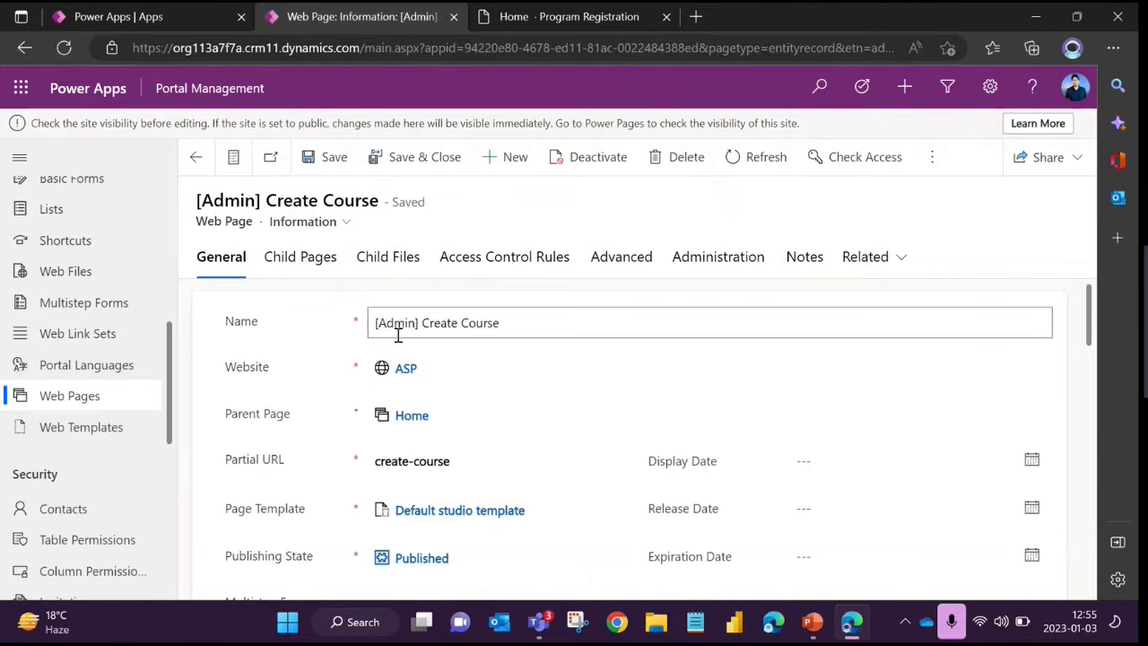
Review the page's URL, template, publishing, date and form fields together with the Localized Content section
{"action": "scroll", "coordinate": [405, 464], "scroll_direction": "down", "scroll_amount": 2}
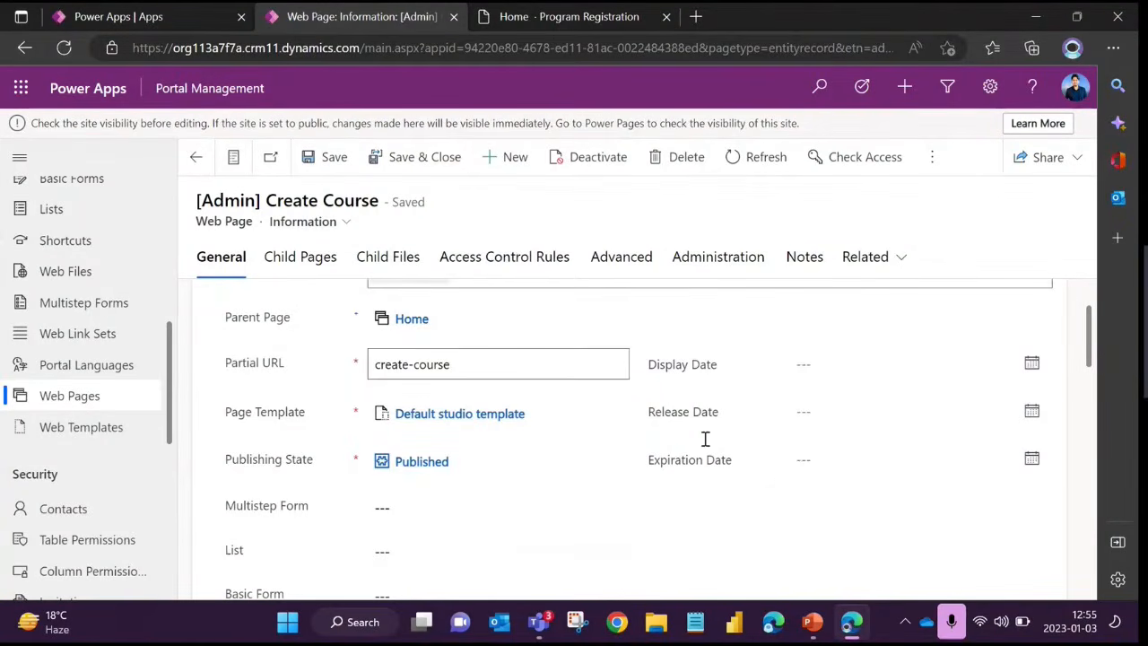
{"action": "scroll", "coordinate": [599, 481], "scroll_direction": "down", "scroll_amount": 1}
{"action": "scroll", "coordinate": [599, 482], "scroll_direction": "down", "scroll_amount": 2}
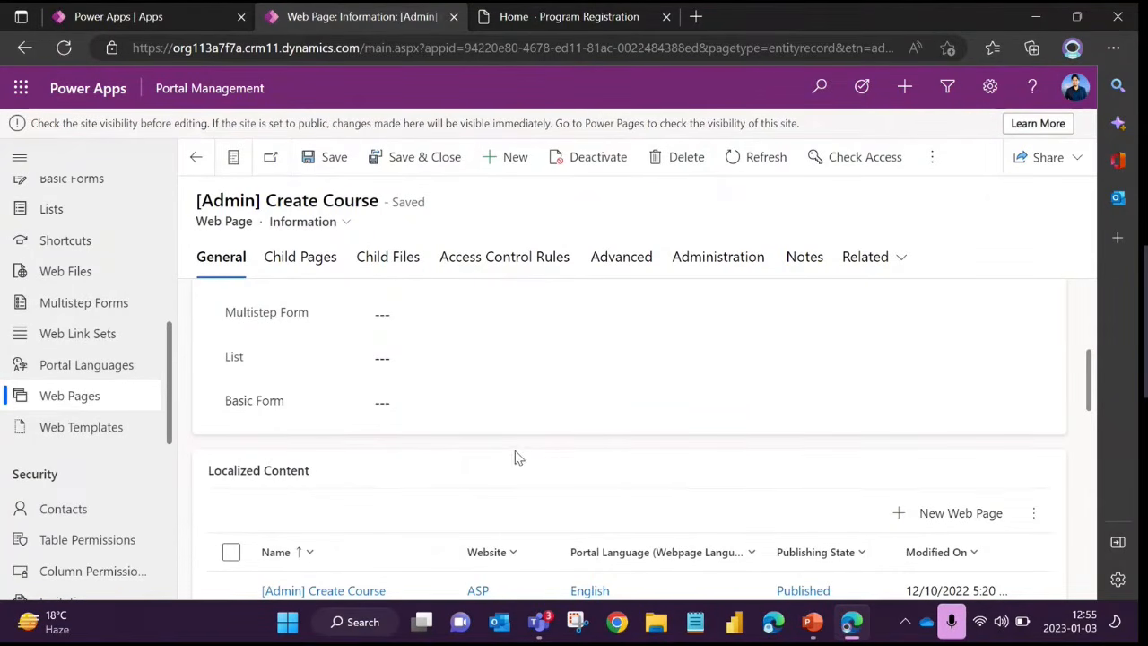
{"action": "scroll", "coordinate": [511, 449], "scroll_direction": "down", "scroll_amount": 1}
{"action": "scroll", "coordinate": [508, 451], "scroll_direction": "up", "scroll_amount": 4}
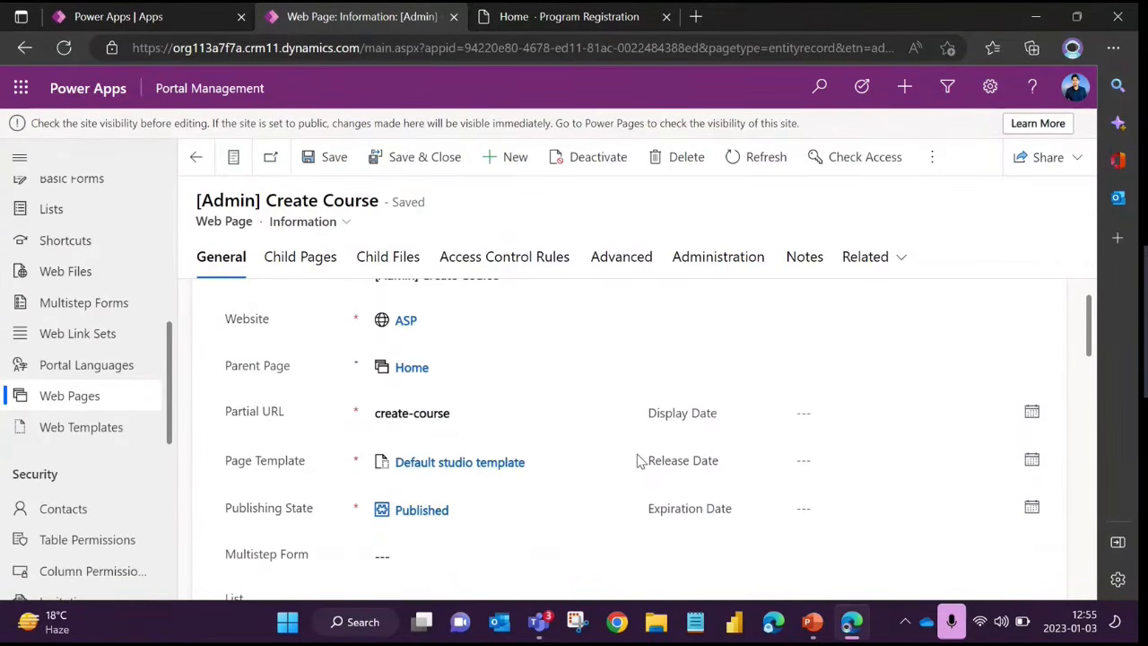
{"action": "scroll", "coordinate": [577, 390], "scroll_direction": "down", "scroll_amount": 4}
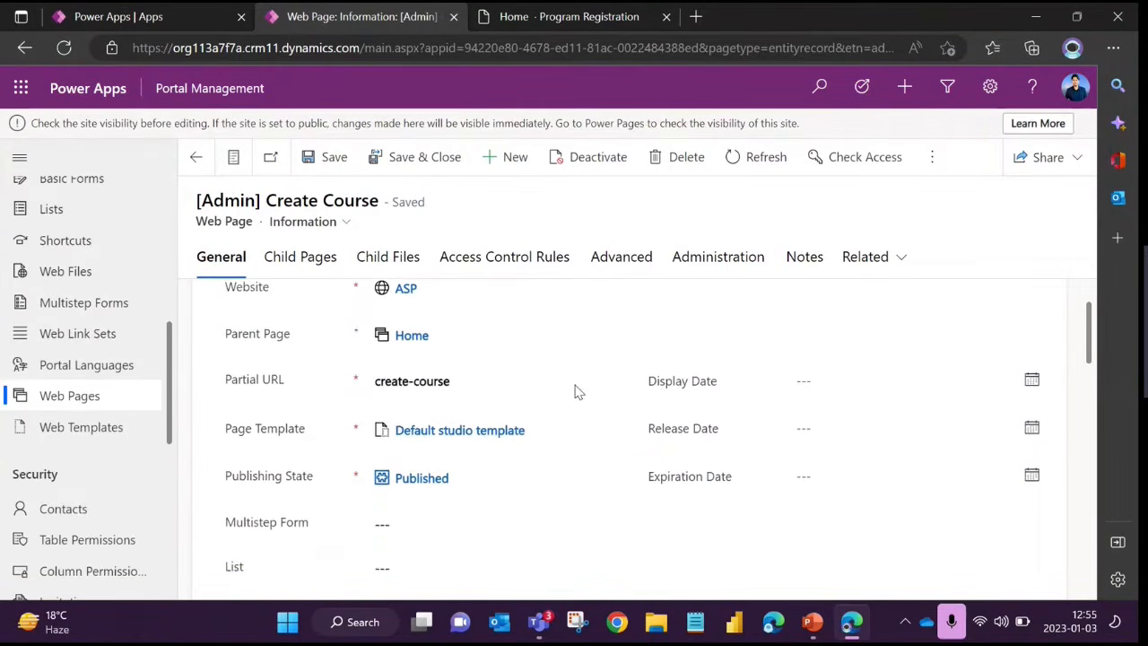
{"action": "scroll", "coordinate": [457, 430], "scroll_direction": "up", "scroll_amount": 4}
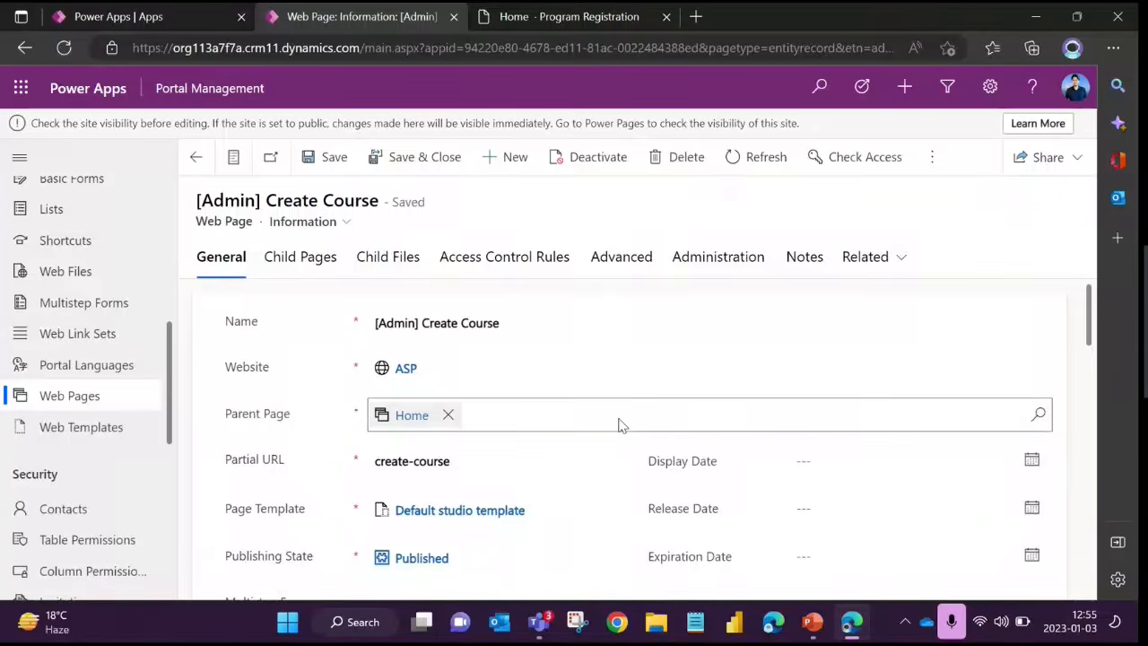
{"action": "scroll", "coordinate": [547, 434], "scroll_direction": "down", "scroll_amount": 3}
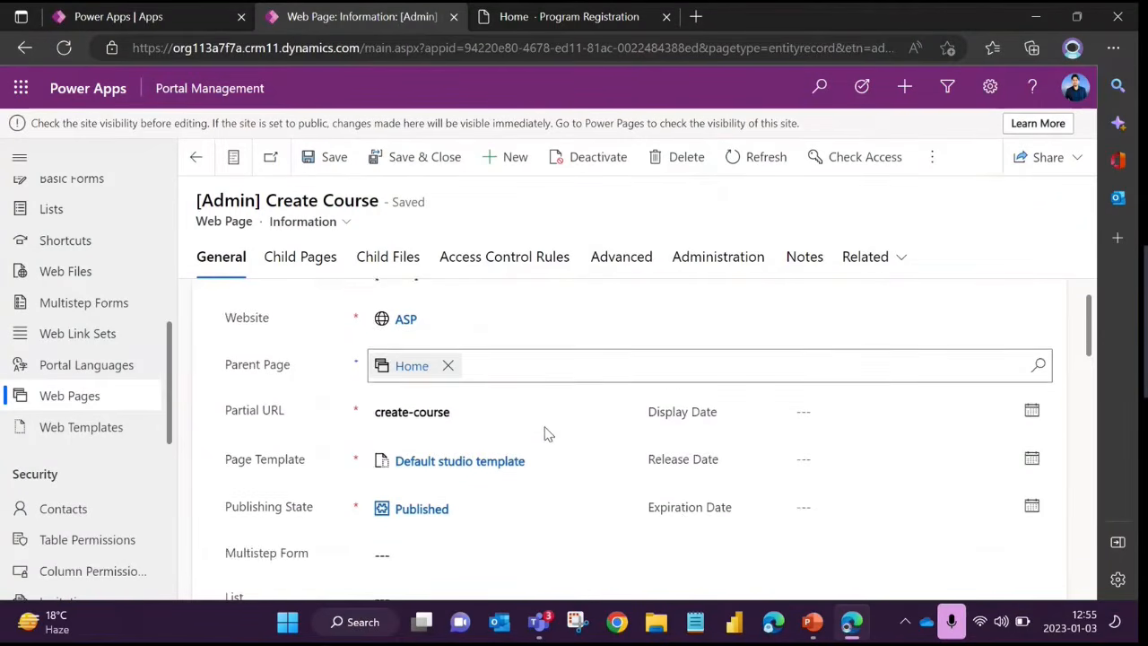
{"action": "scroll", "coordinate": [697, 459], "scroll_direction": "up", "scroll_amount": 2}
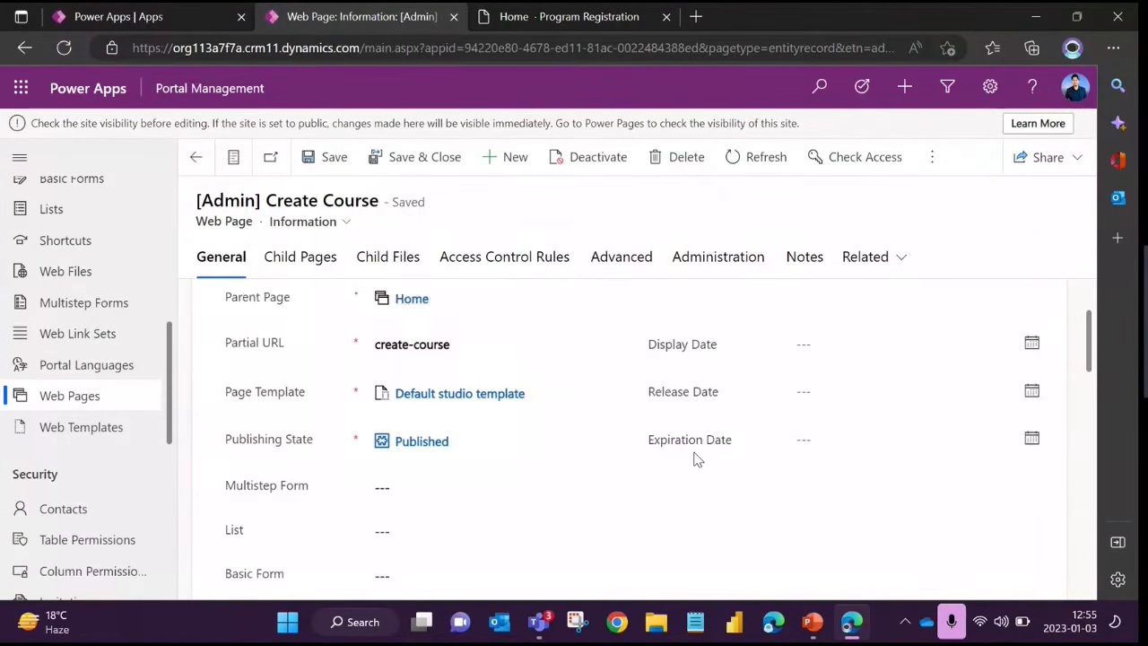
{"action": "scroll", "coordinate": [697, 459], "scroll_direction": "up", "scroll_amount": 1}
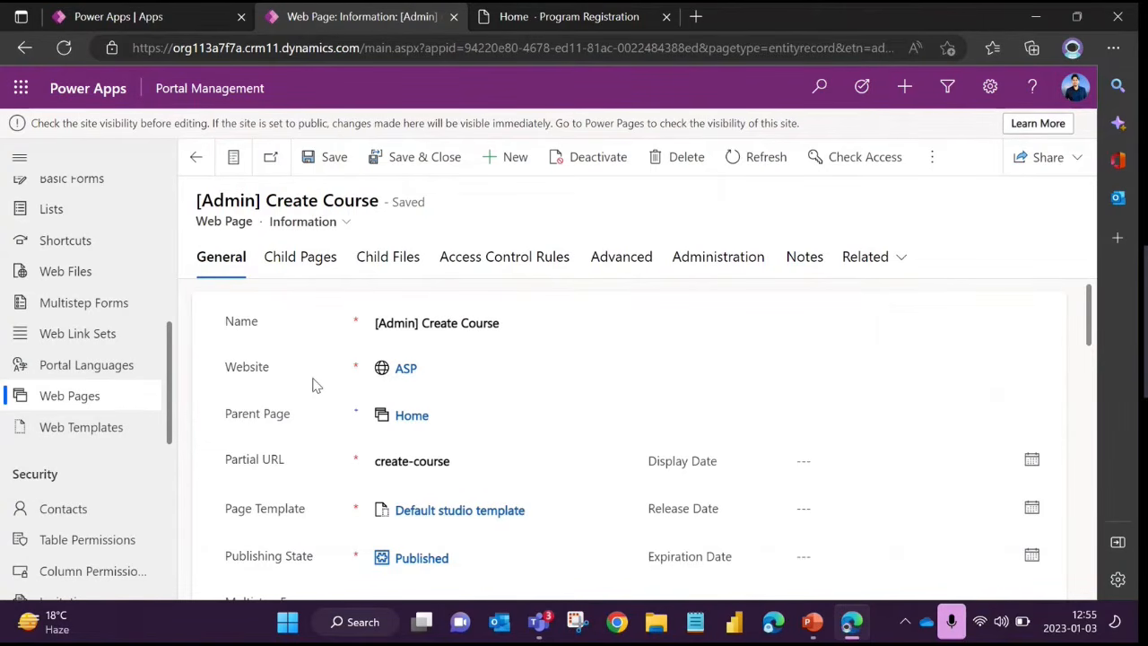
Open the English [Admin] Create Course content page listed in the Localized Content section
{"action": "scroll", "coordinate": [314, 384], "scroll_direction": "down", "scroll_amount": 5}
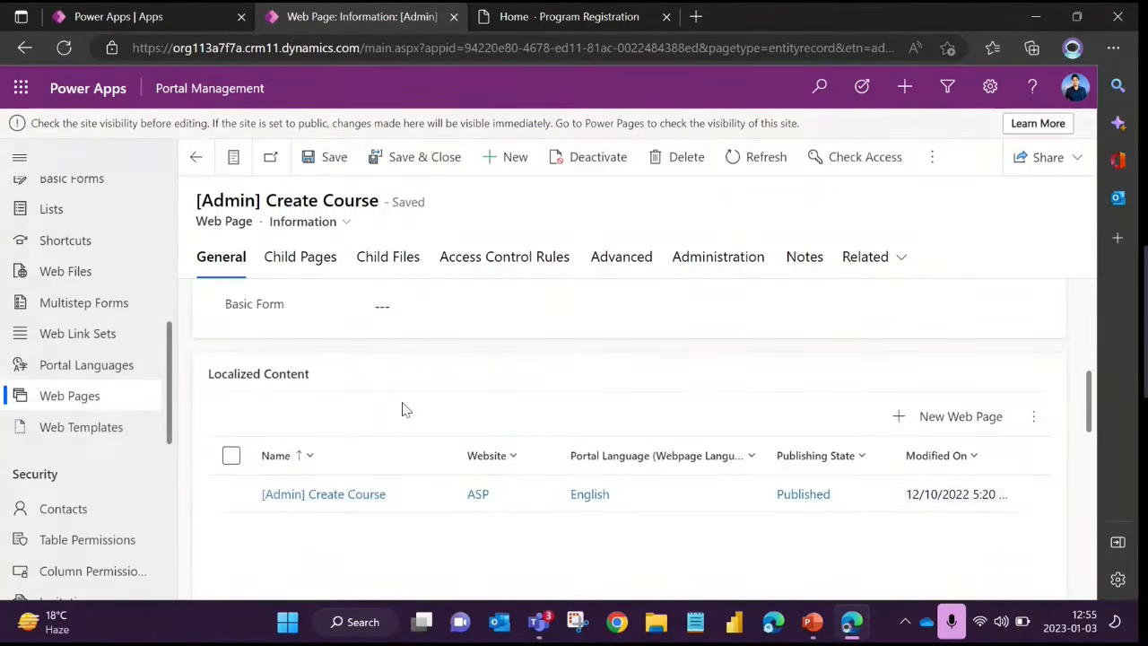
{"action": "scroll", "coordinate": [403, 406], "scroll_direction": "up", "scroll_amount": 4}
{"action": "scroll", "coordinate": [402, 407], "scroll_direction": "up", "scroll_amount": 1}
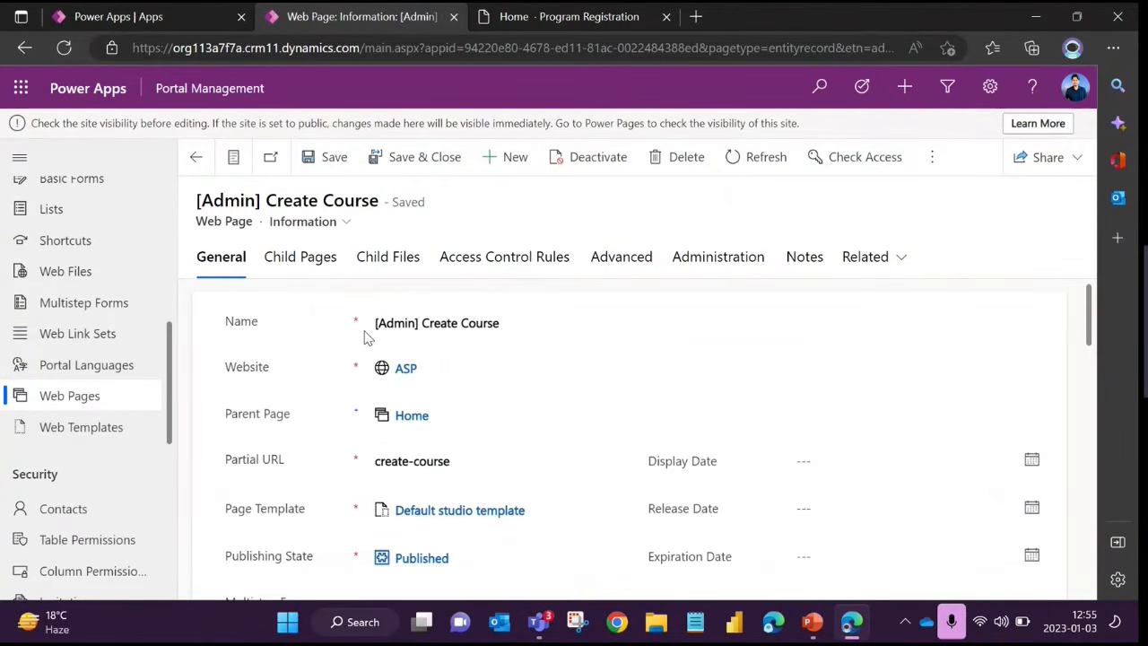
{"action": "scroll", "coordinate": [454, 395], "scroll_direction": "down", "scroll_amount": 5}
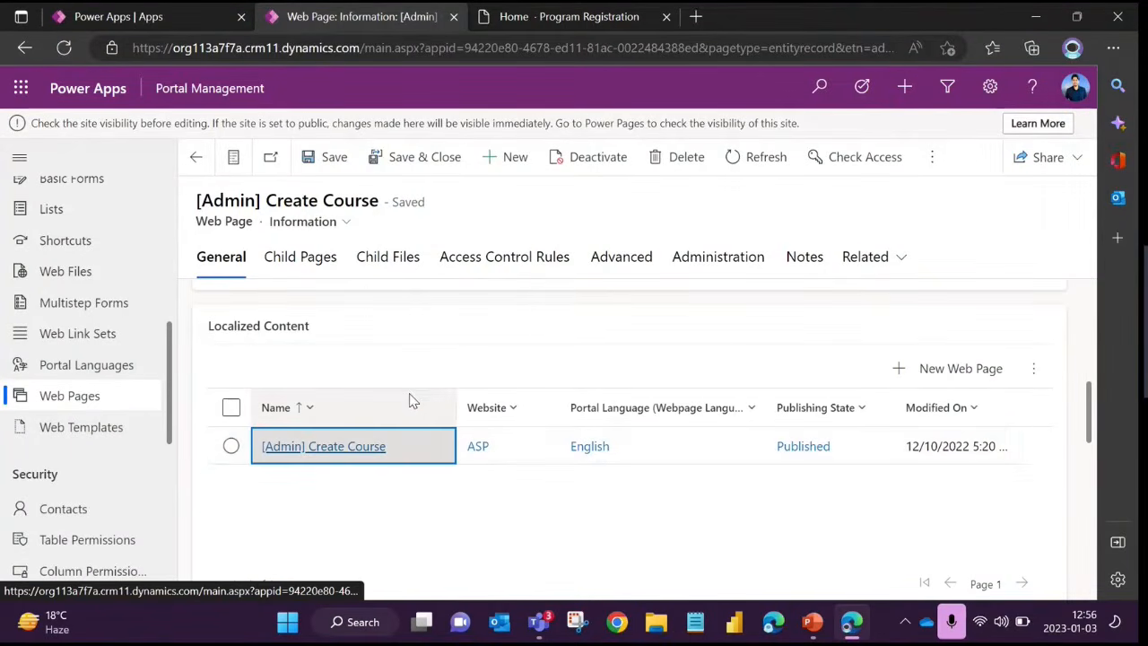
{"action": "left_click", "coordinate": [350, 451]}
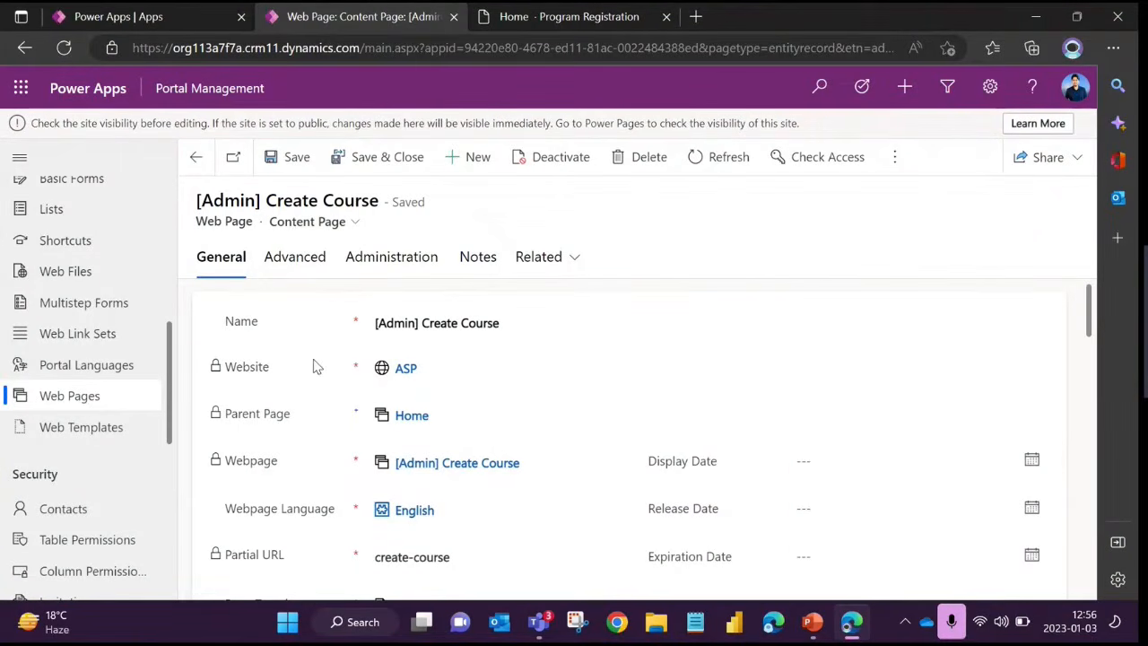
Examine the content page's Advanced settings, highlighting the opening lines of the Custom Javascript and reading on to the Custom CSS
{"action": "left_click", "coordinate": [302, 271]}
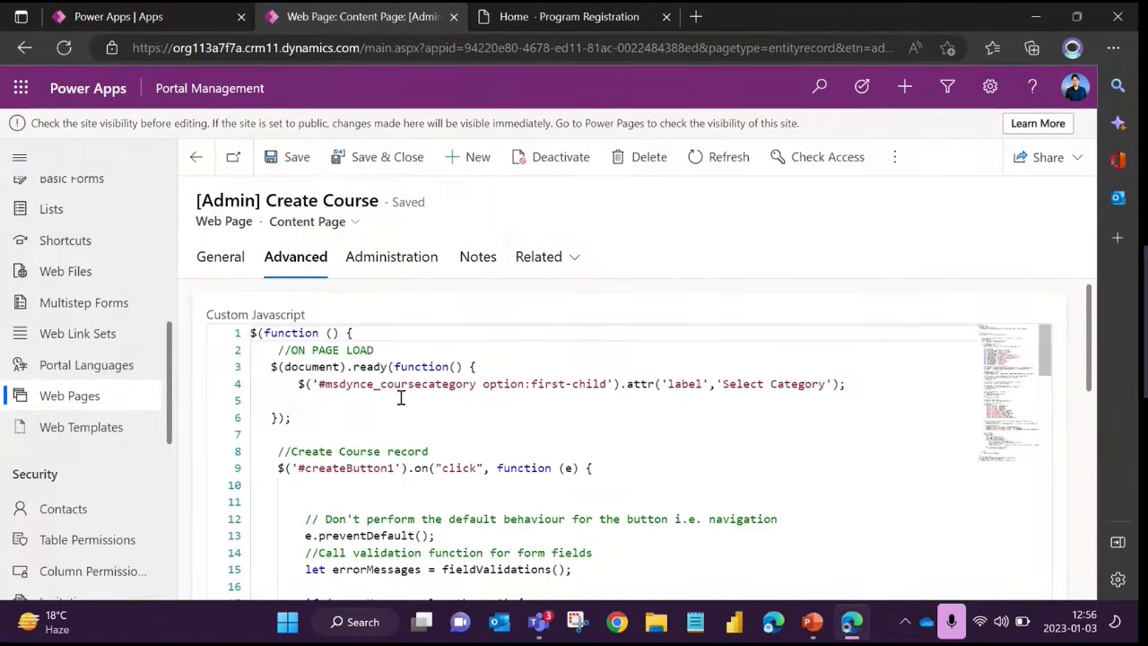
{"action": "left_click_drag", "start_coordinate": [252, 333], "coordinate": [299, 485]}
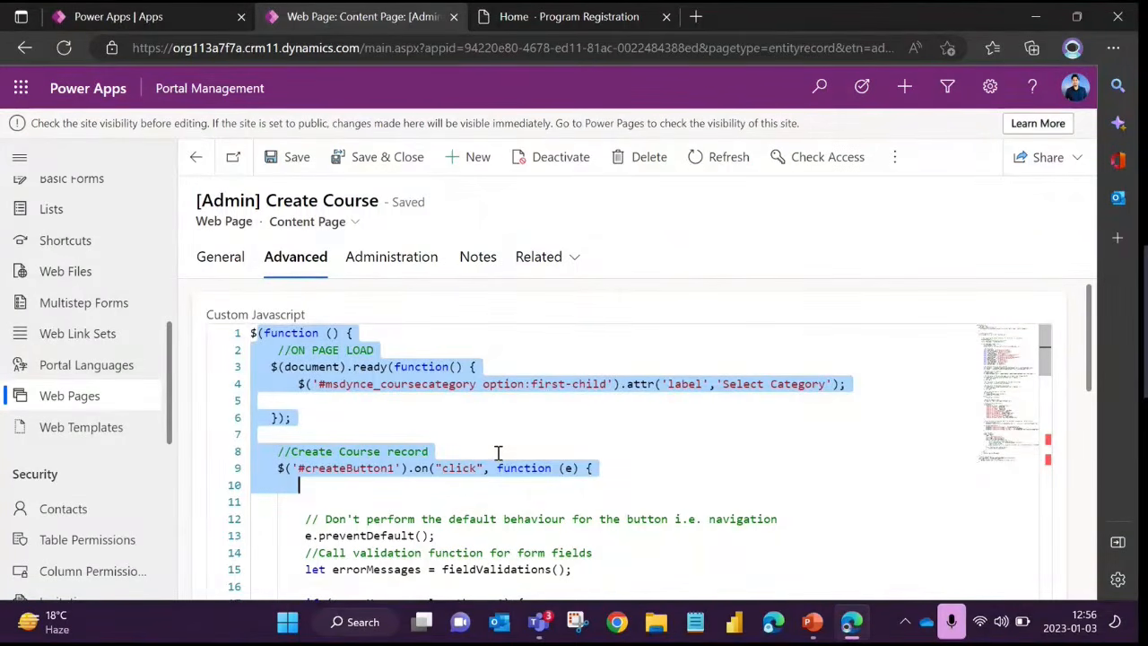
{"action": "left_click", "coordinate": [476, 446]}
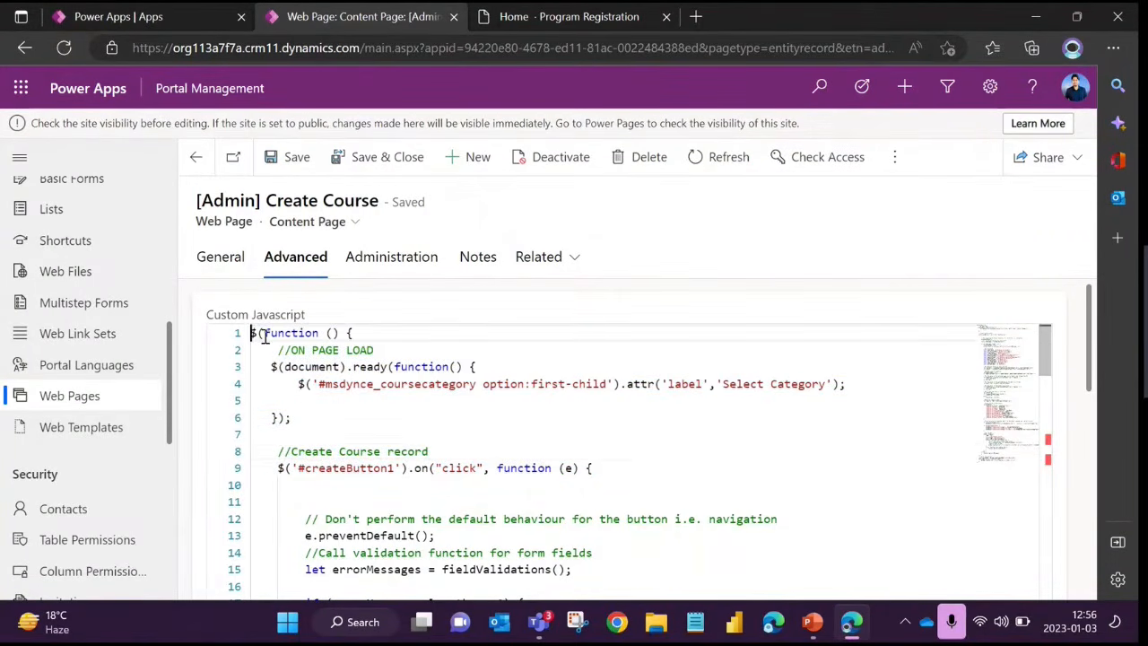
{"action": "left_click_drag", "start_coordinate": [253, 333], "coordinate": [462, 518]}
{"action": "left_click", "coordinate": [448, 467]}
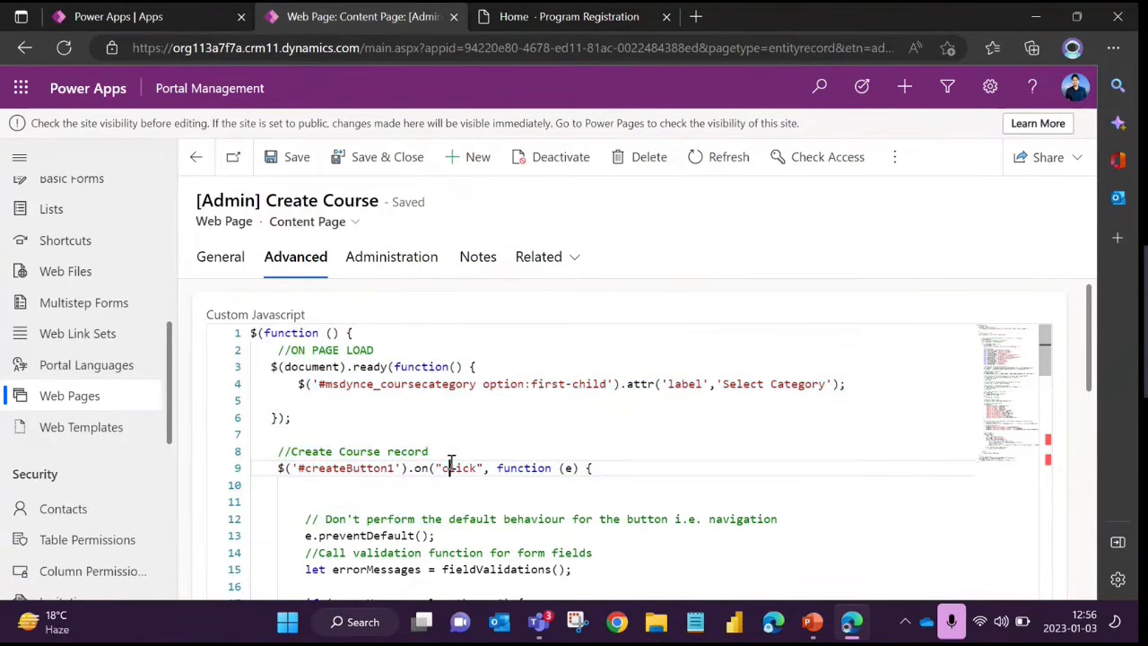
{"action": "scroll", "coordinate": [443, 446], "scroll_direction": "down", "scroll_amount": 6}
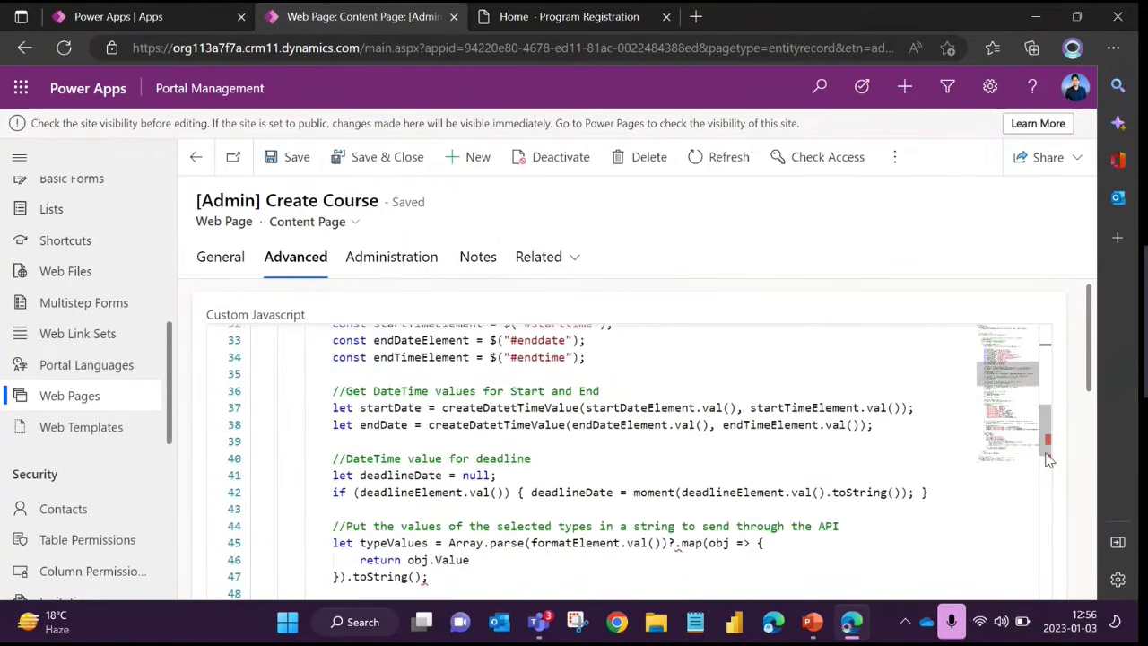
{"action": "scroll", "coordinate": [1089, 392], "scroll_direction": "down", "scroll_amount": 5}
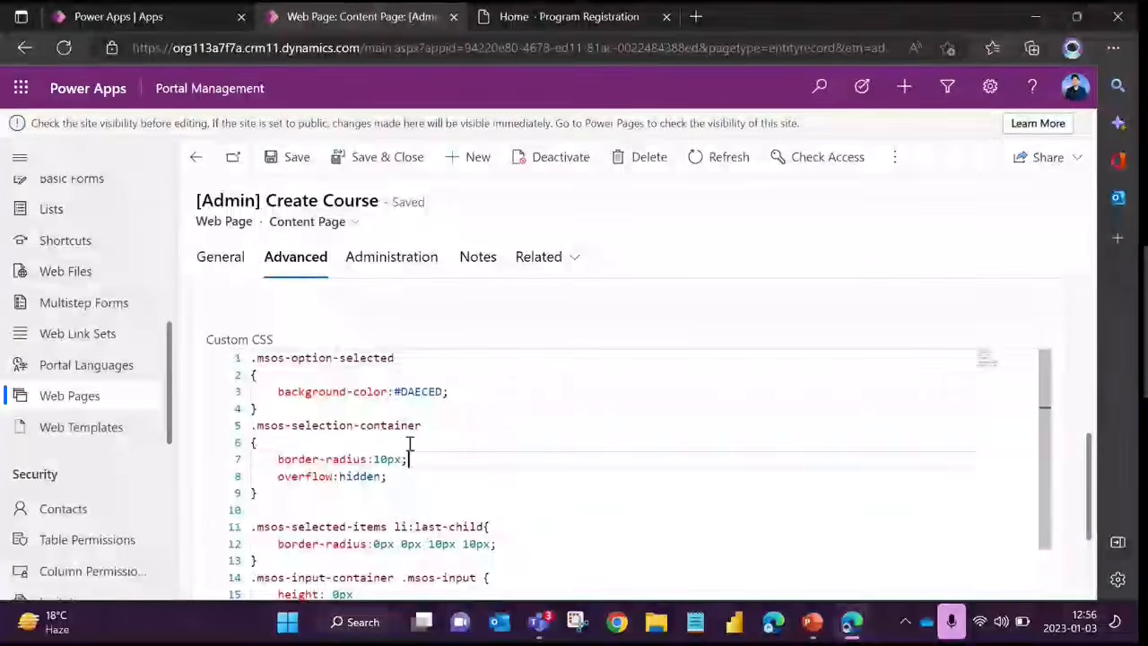
Highlight the opening rules of the Custom CSS, then return to the start of the Custom Javascript
{"action": "left_click_drag", "start_coordinate": [258, 358], "coordinate": [409, 528]}
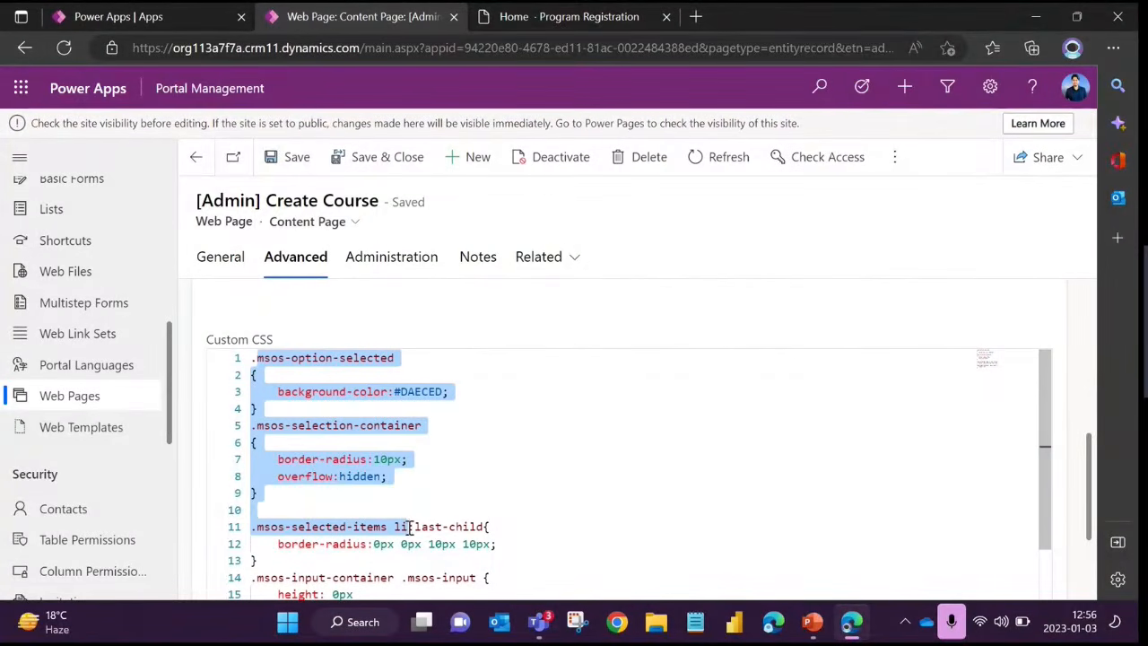
{"action": "left_click", "coordinate": [484, 506]}
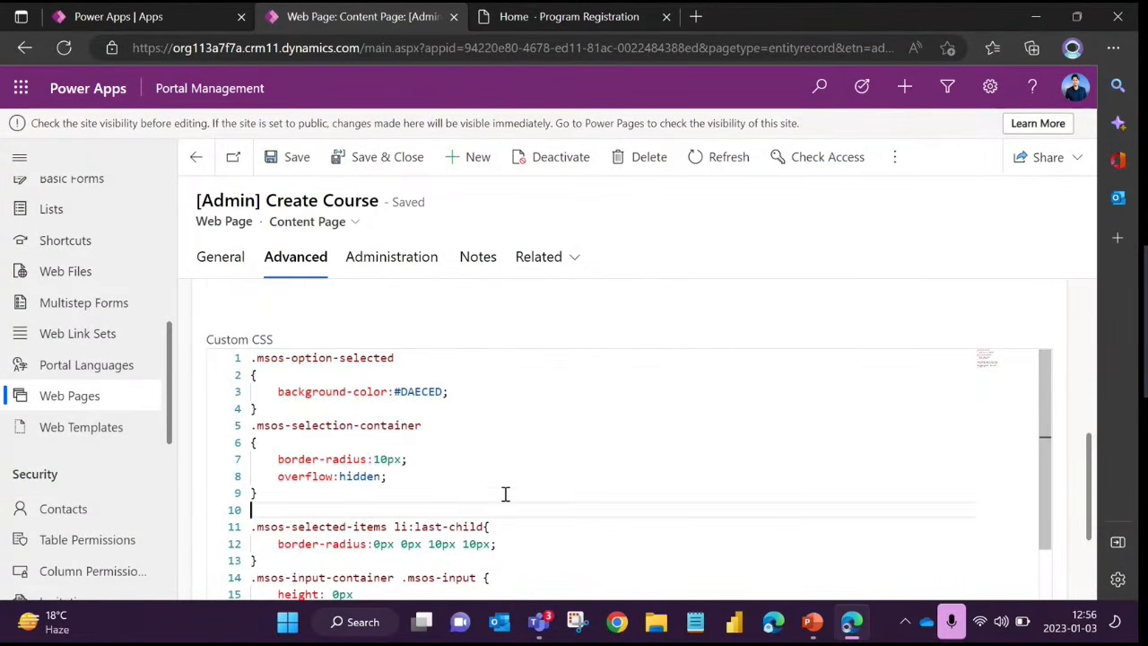
{"action": "scroll", "coordinate": [505, 493], "scroll_direction": "up", "scroll_amount": 10}
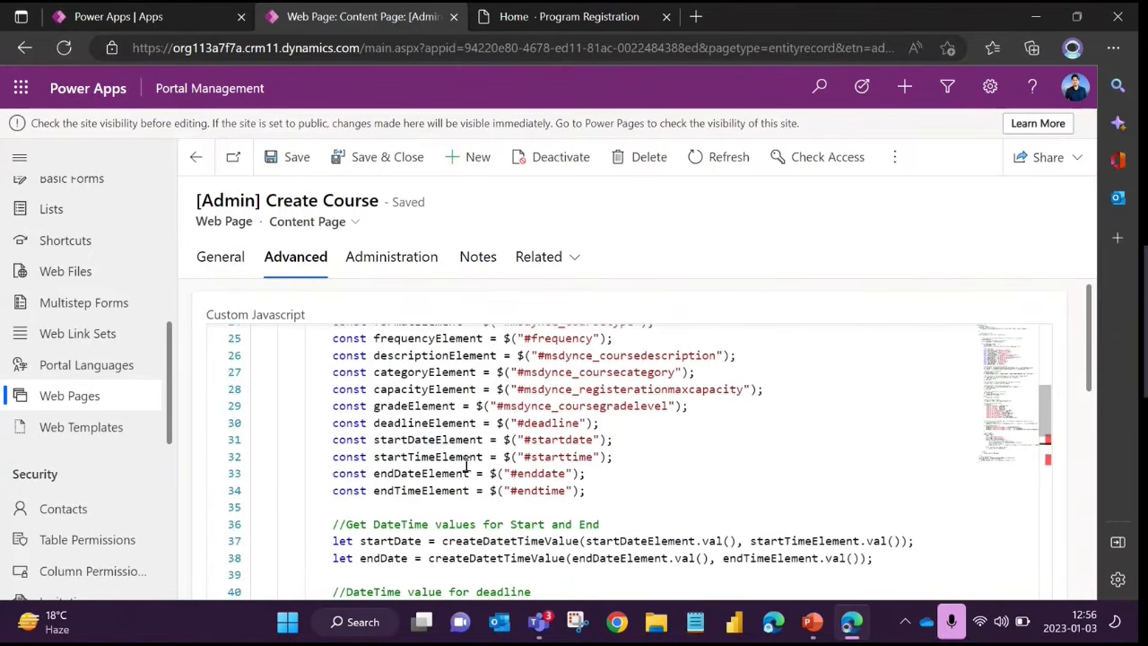
{"action": "scroll", "coordinate": [401, 451], "scroll_direction": "up", "scroll_amount": 5}
{"action": "scroll", "coordinate": [401, 451], "scroll_direction": "up", "scroll_amount": 2}
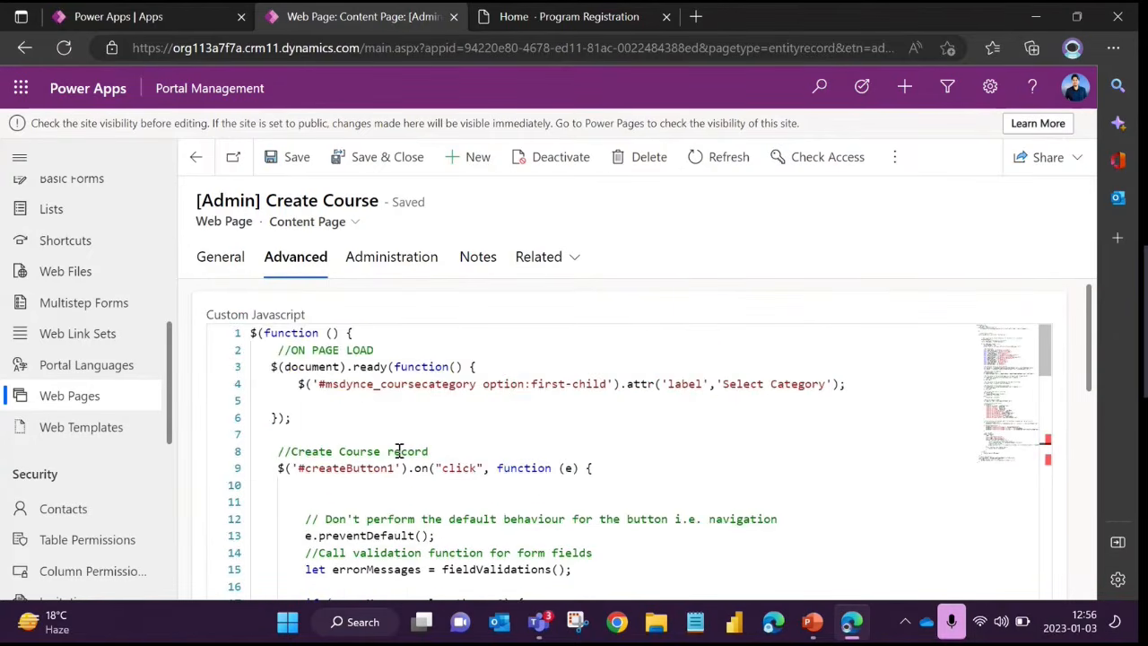
Examine the page-load and Create Course record handlers at the start of the Custom Javascript, highlighting their lines
{"action": "left_click", "coordinate": [363, 409]}
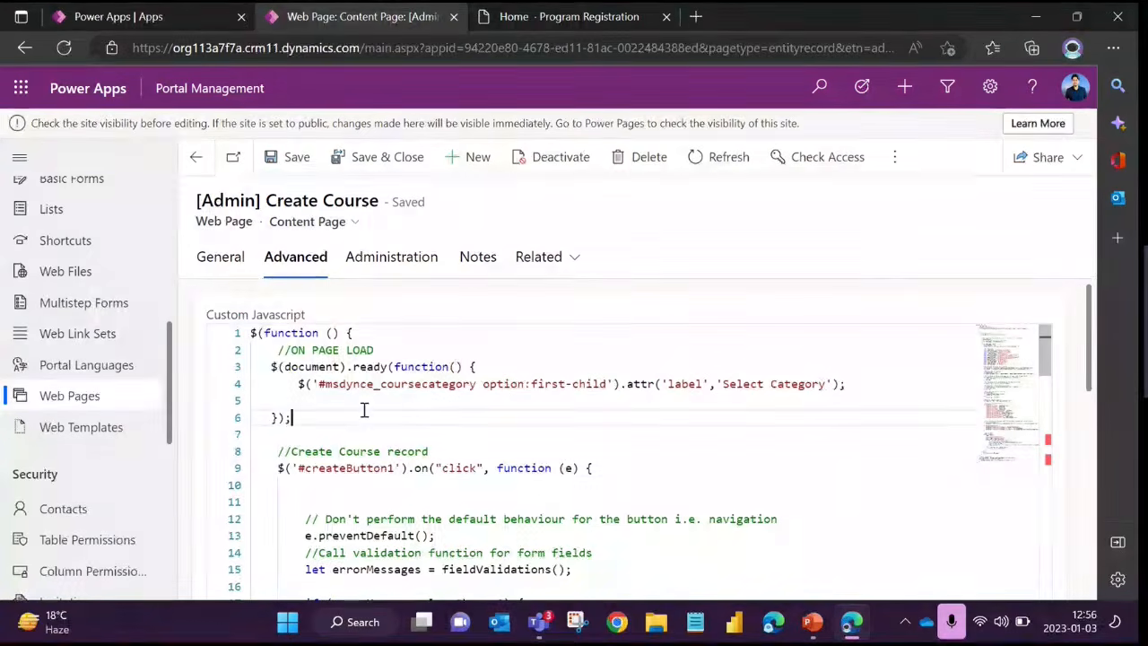
{"action": "left_click", "coordinate": [317, 427]}
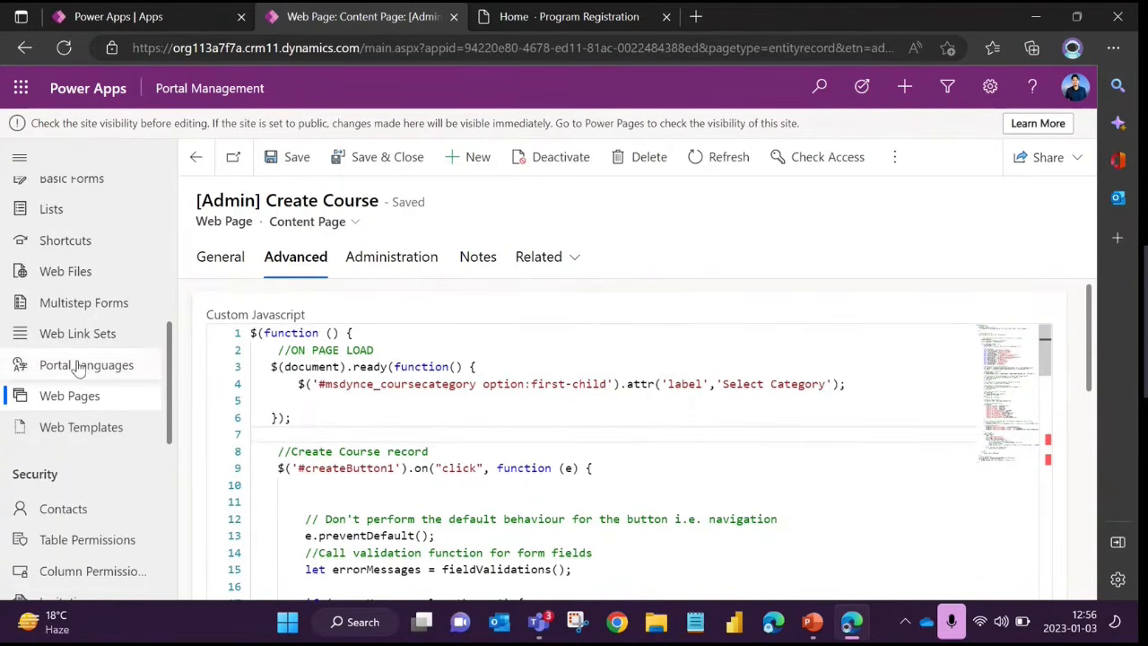
{"action": "left_click", "coordinate": [350, 422]}
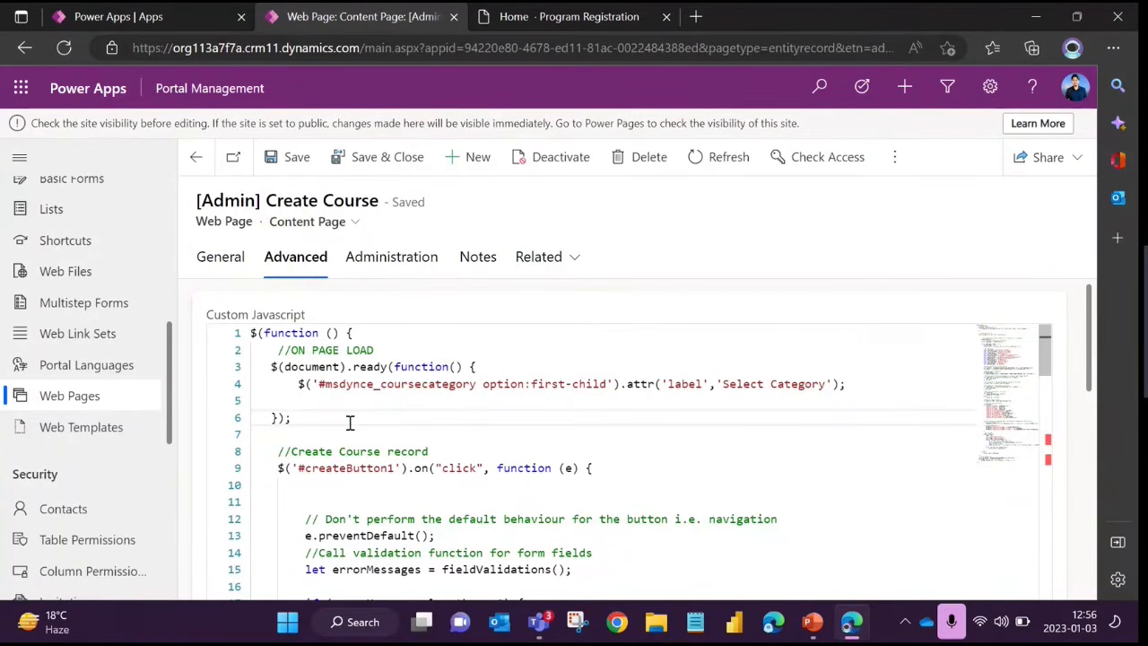
{"action": "left_click", "coordinate": [427, 451]}
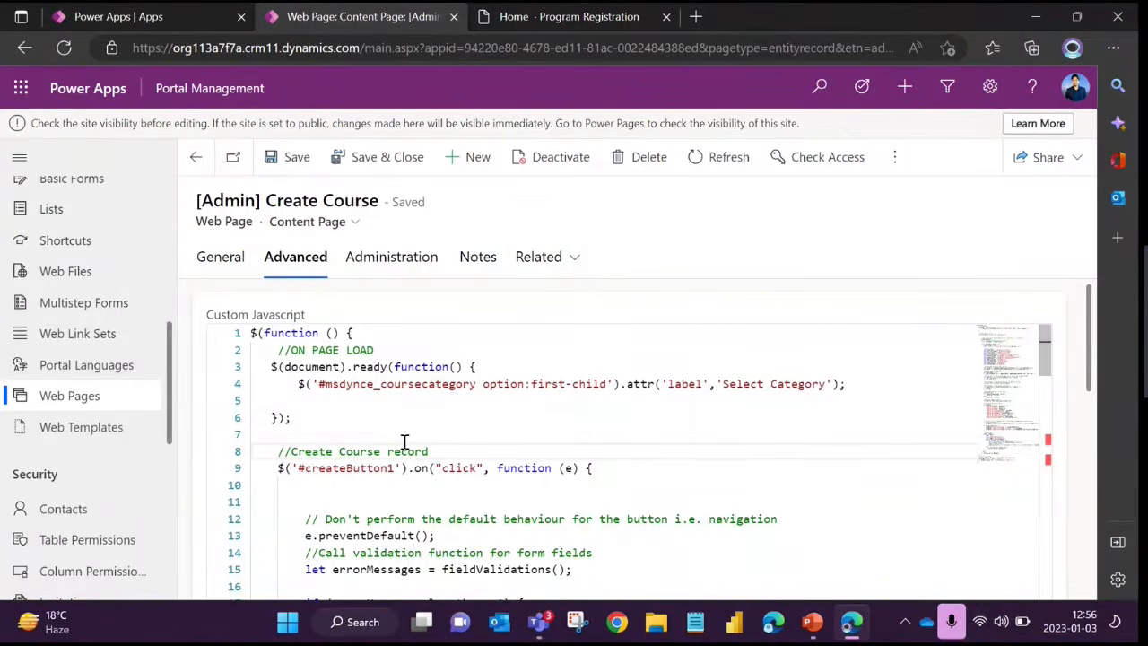
{"action": "left_click", "coordinate": [477, 437]}
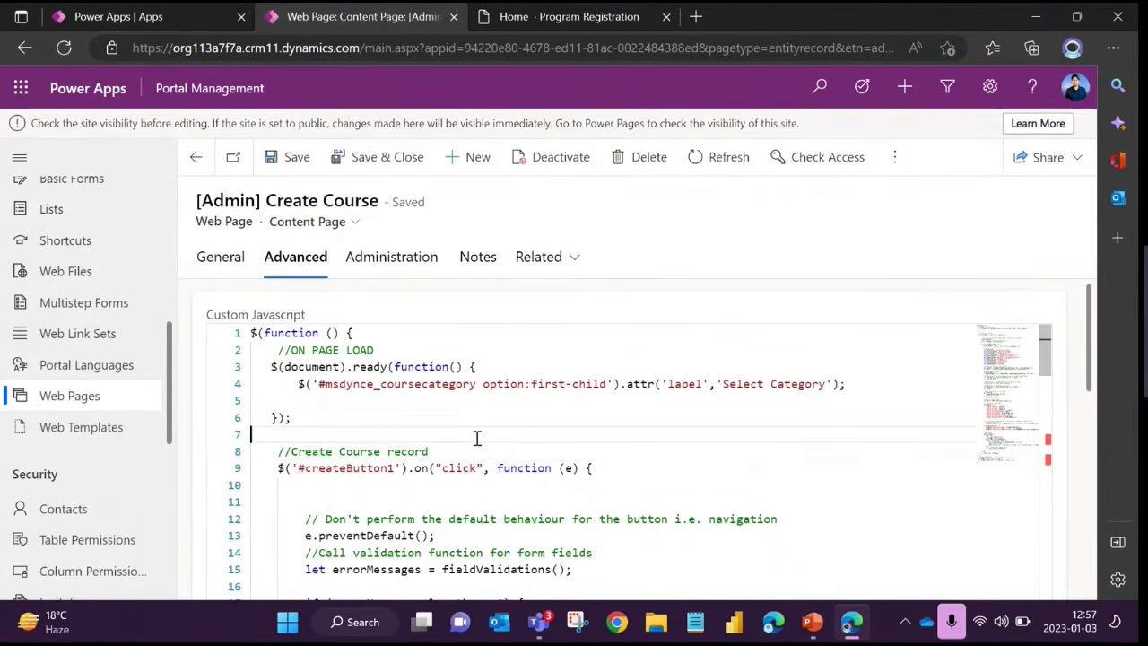
{"action": "left_click_drag", "start_coordinate": [303, 349], "coordinate": [454, 484]}
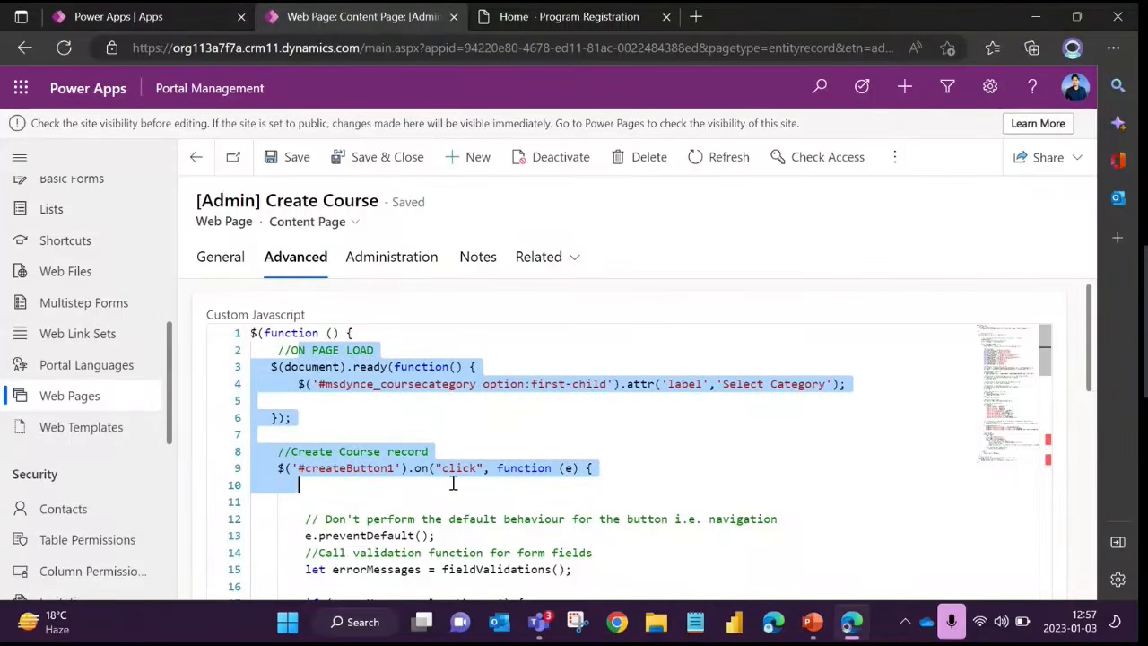
{"action": "left_click", "coordinate": [505, 468]}
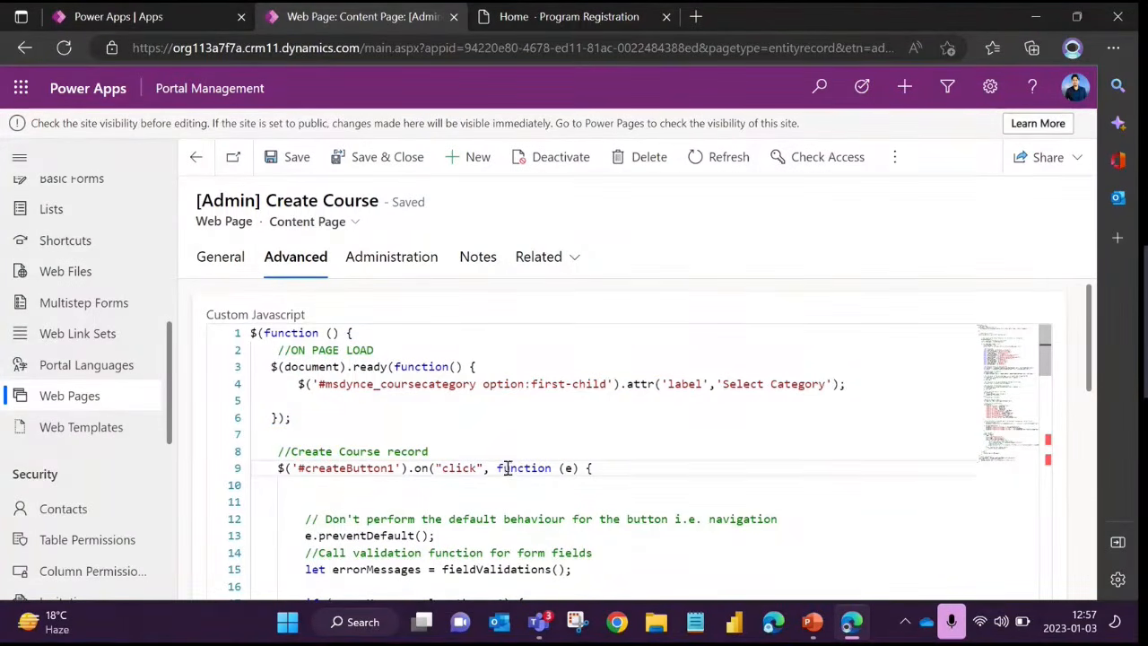
{"action": "left_click", "coordinate": [454, 485]}
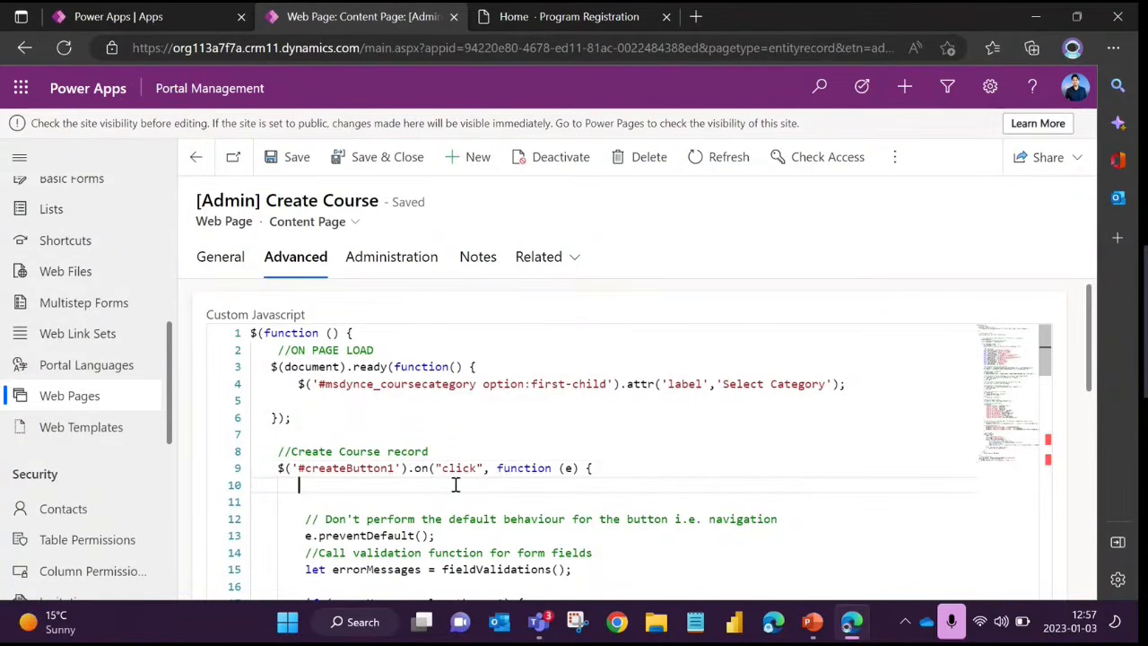
{"action": "left_click_drag", "start_coordinate": [283, 366], "coordinate": [434, 477]}
{"action": "key", "text": "Down"}
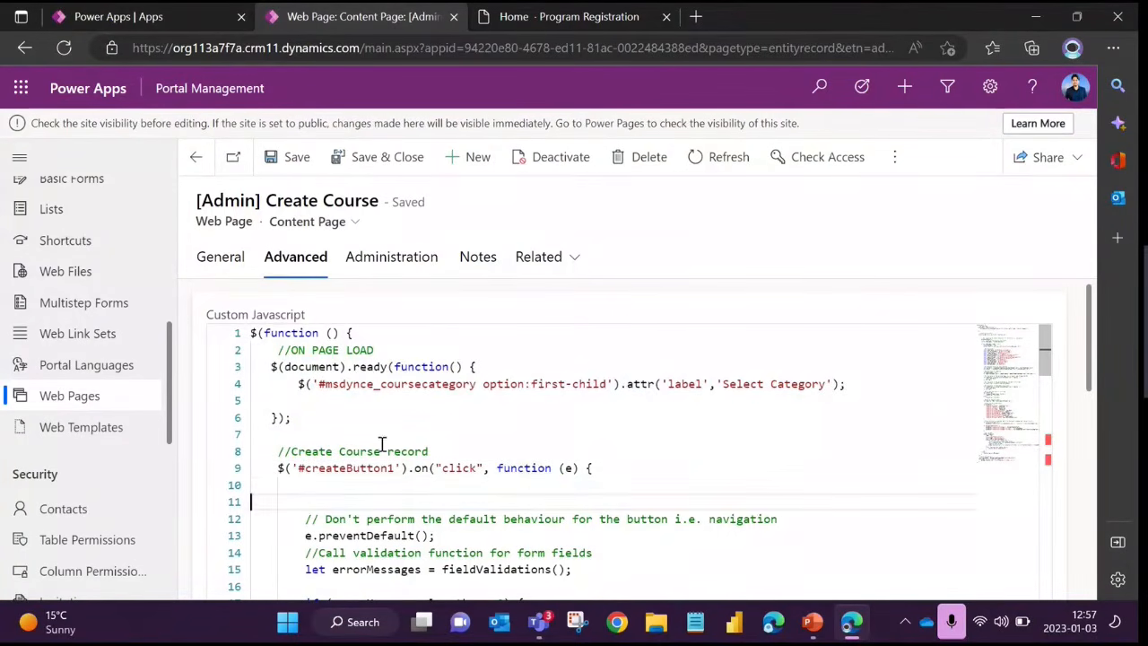
Highlight the Custom Javascript label and skim its code down to the cancel-and-redirect handler
{"action": "left_click_drag", "start_coordinate": [209, 316], "coordinate": [353, 328]}
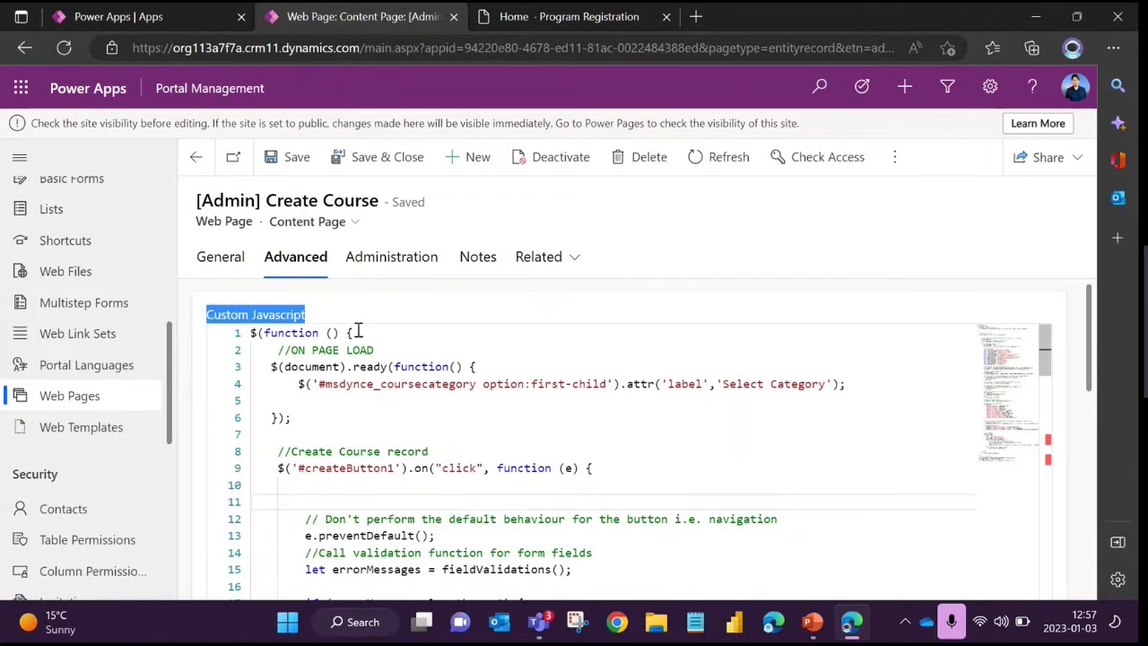
{"action": "scroll", "coordinate": [391, 398], "scroll_direction": "down", "scroll_amount": 17}
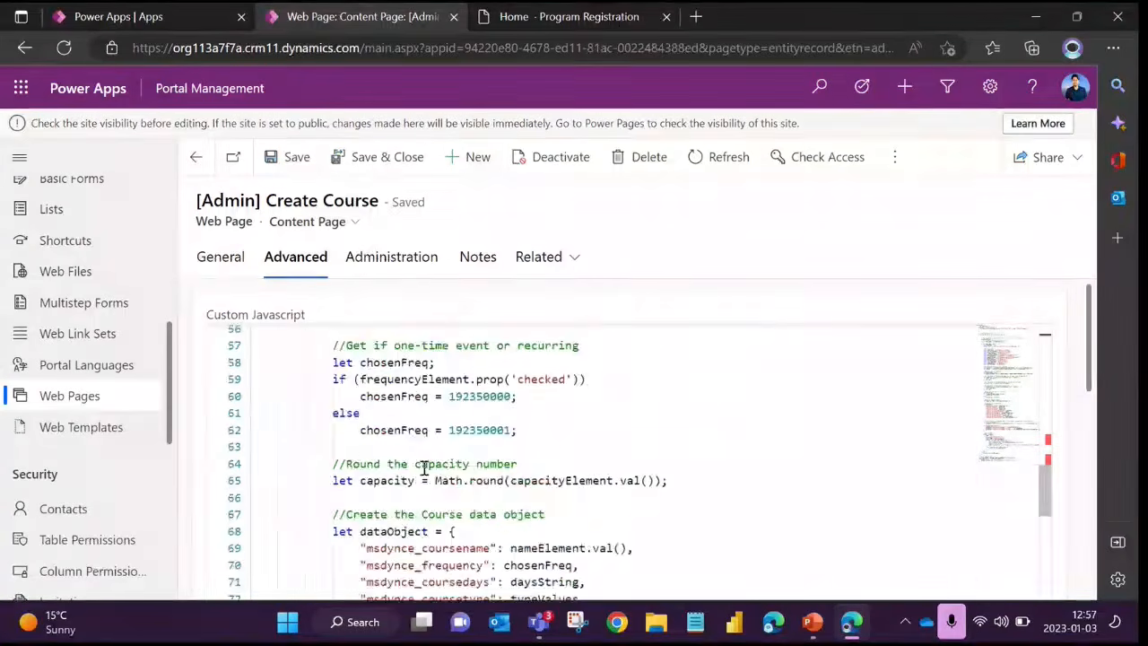
{"action": "scroll", "coordinate": [308, 539], "scroll_direction": "down", "scroll_amount": 6}
{"action": "scroll", "coordinate": [282, 476], "scroll_direction": "up", "scroll_amount": 13}
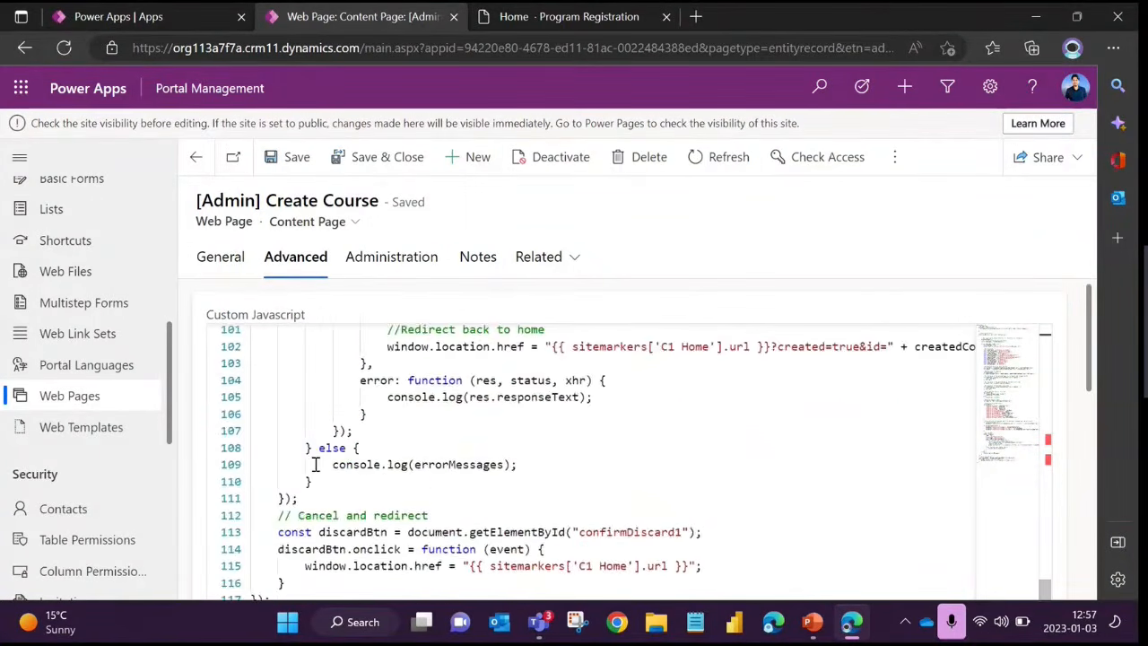
{"action": "scroll", "coordinate": [310, 448], "scroll_direction": "up", "scroll_amount": 5}
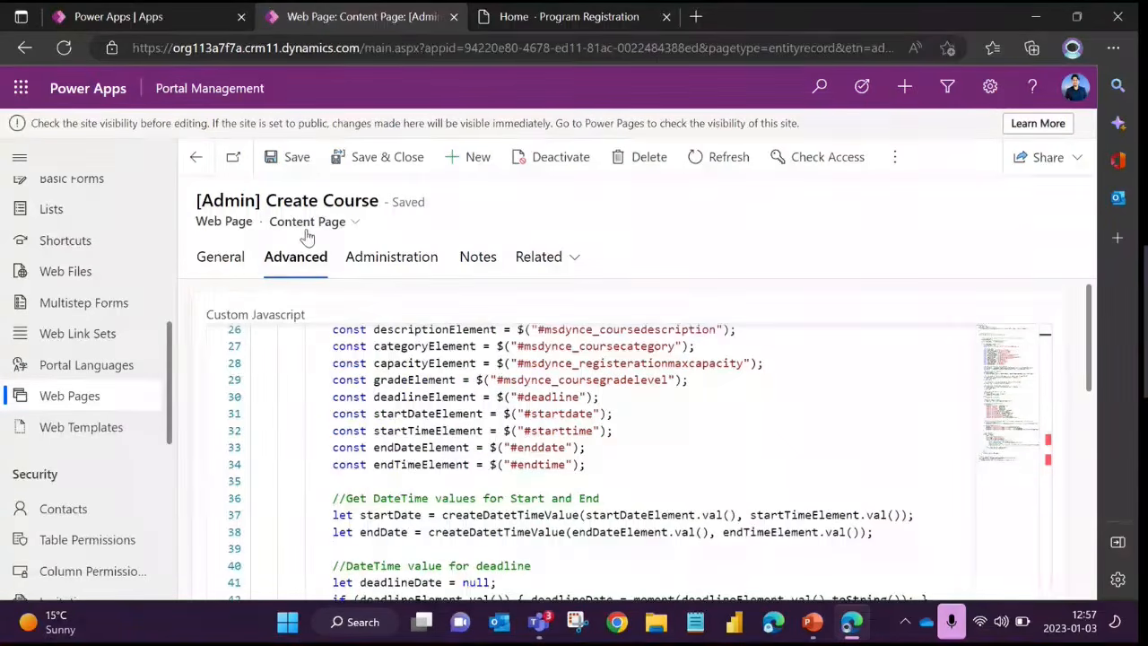
Review the content page's general fields from Name down to Basic Form
{"action": "left_click", "coordinate": [224, 262]}
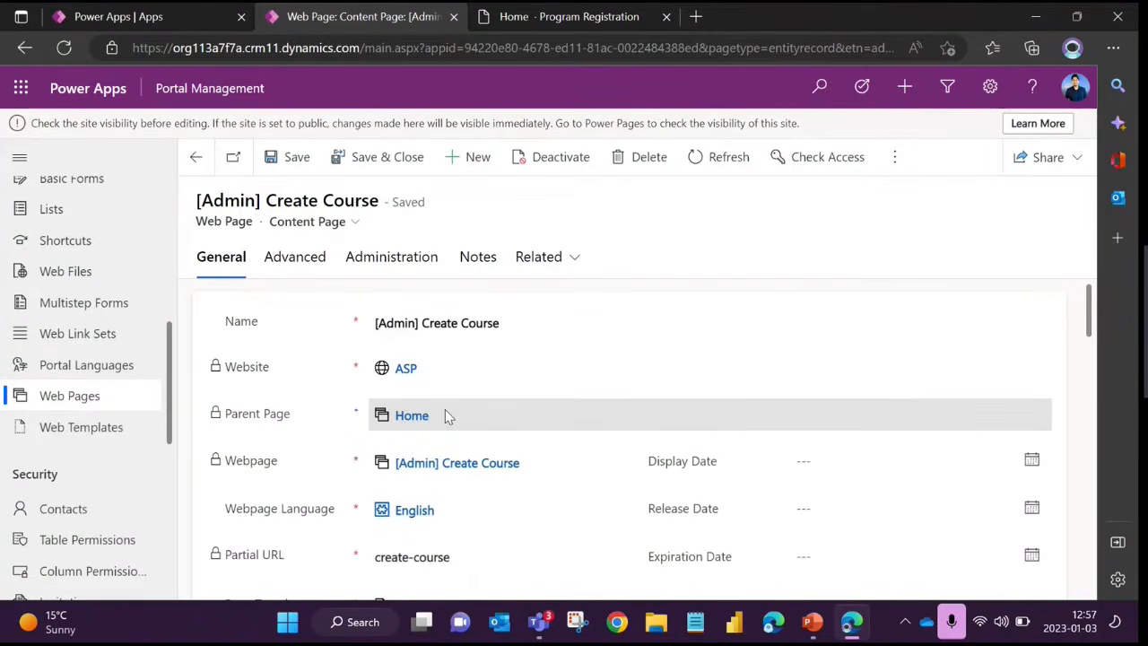
{"action": "scroll", "coordinate": [445, 413], "scroll_direction": "down", "scroll_amount": 2}
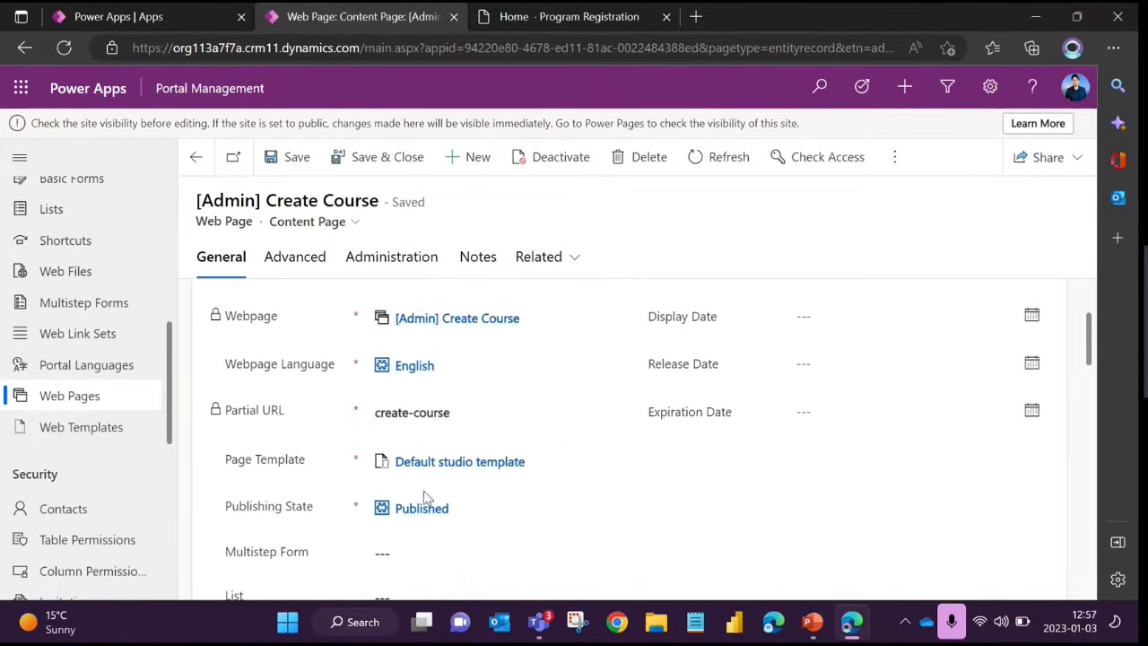
{"action": "scroll", "coordinate": [423, 491], "scroll_direction": "down", "scroll_amount": 2}
{"action": "scroll", "coordinate": [446, 484], "scroll_direction": "down", "scroll_amount": 1}
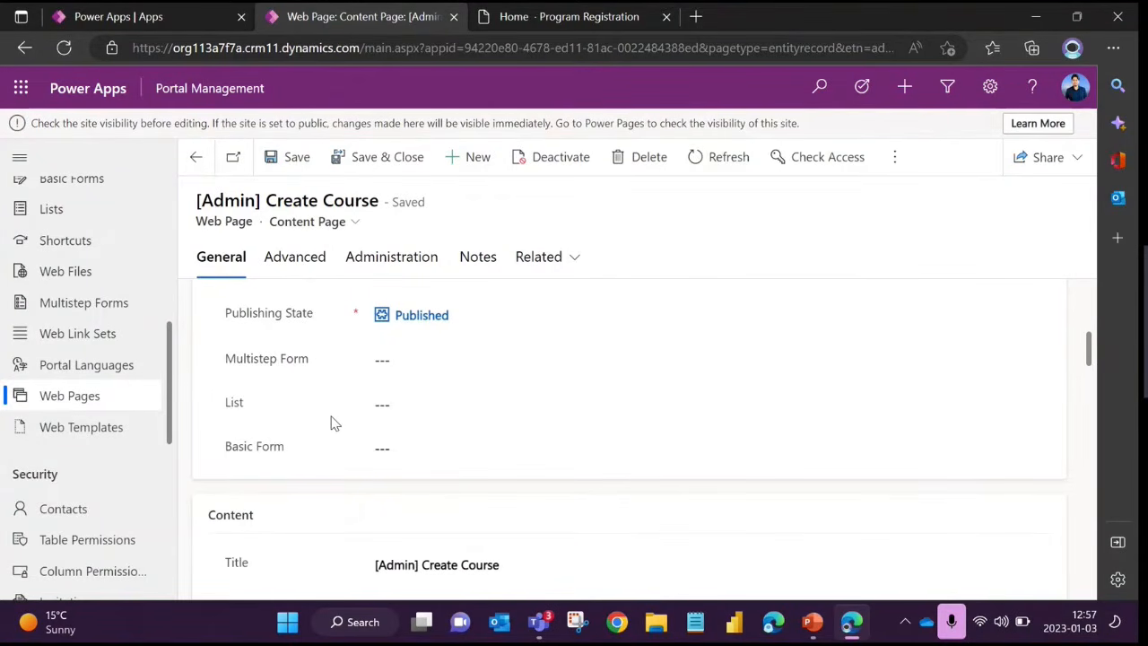
Return to the main [Admin] Create Course page and inspect its Basic Form lookup and Localized Content section
{"action": "left_click", "coordinate": [194, 158]}
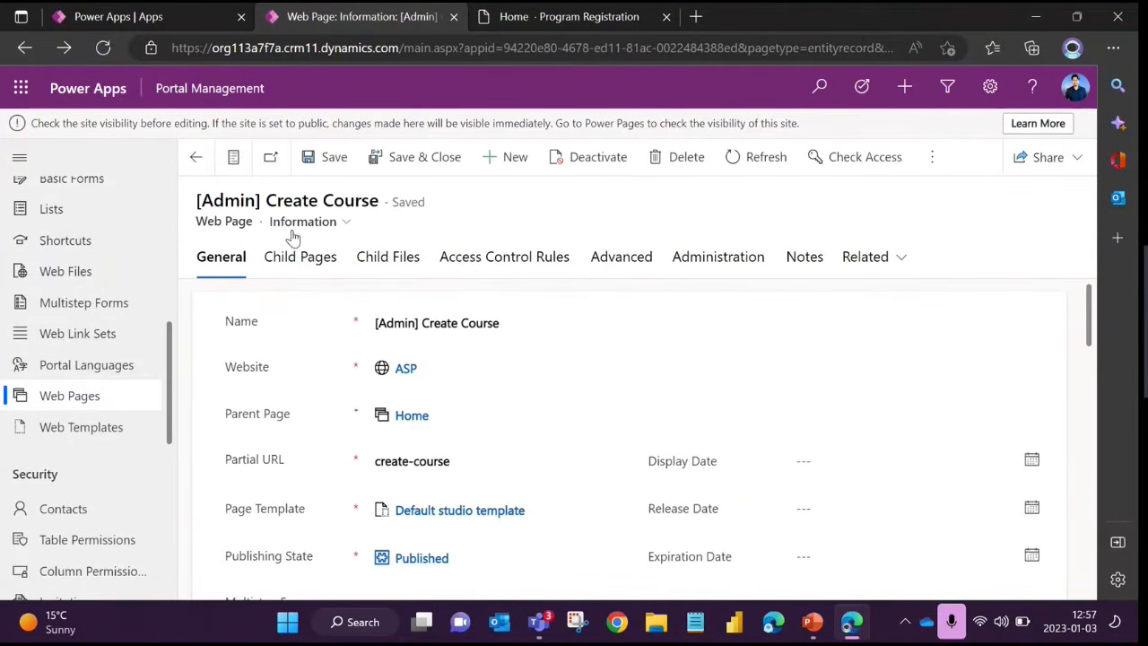
{"action": "scroll", "coordinate": [352, 440], "scroll_direction": "down", "scroll_amount": 2}
{"action": "scroll", "coordinate": [351, 439], "scroll_direction": "down", "scroll_amount": 1}
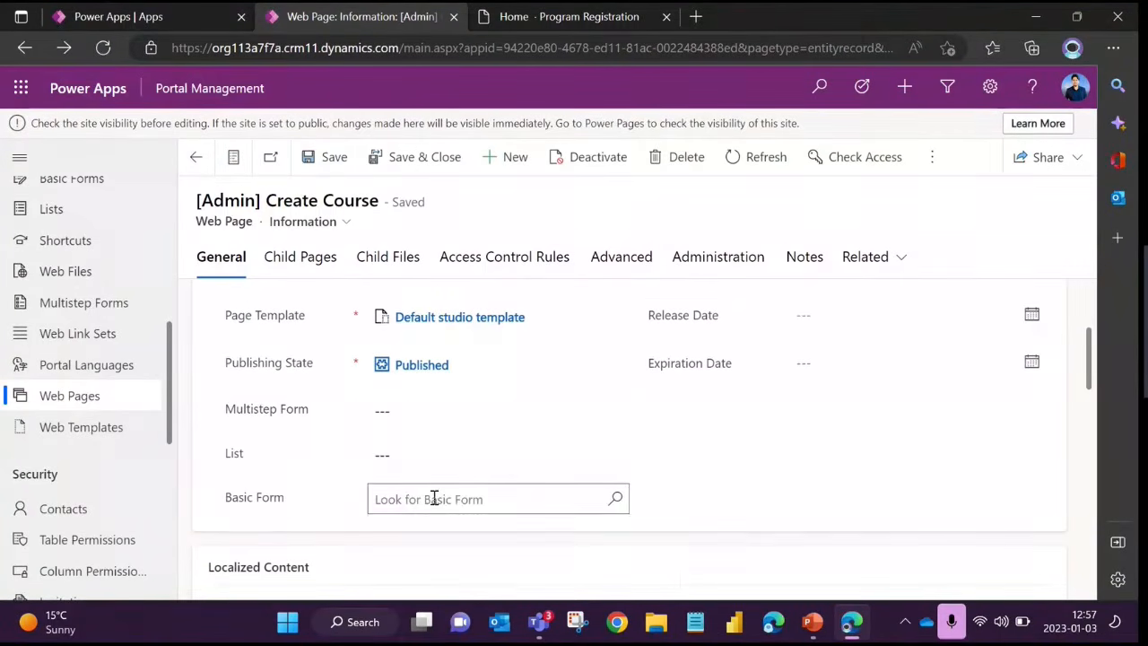
{"action": "left_click", "coordinate": [435, 498]}
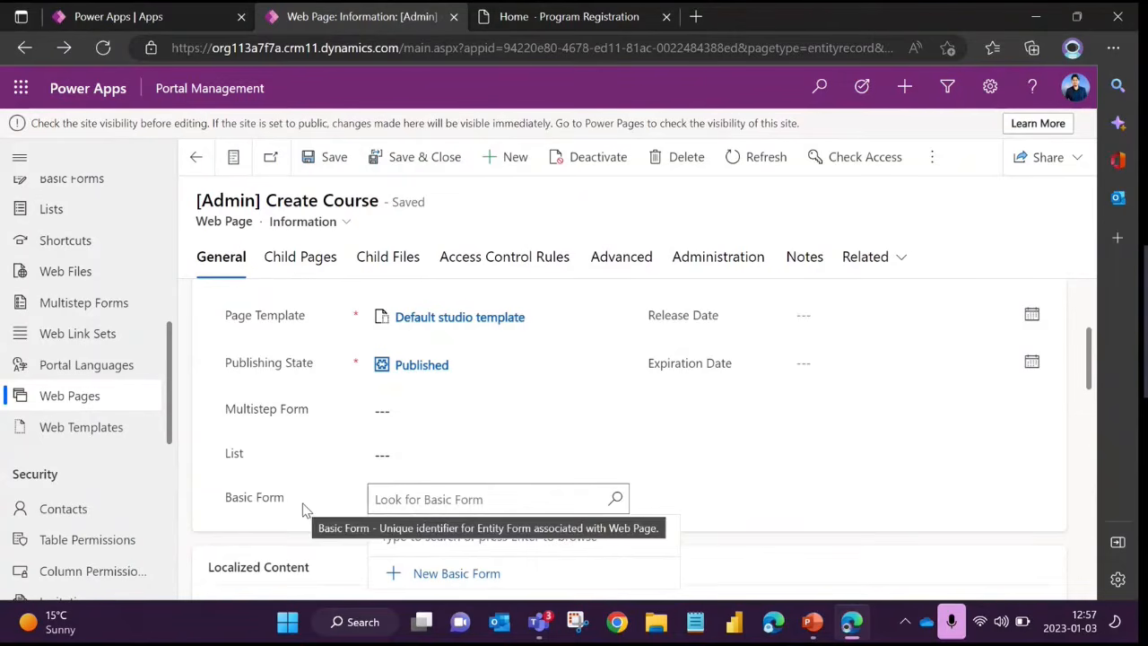
{"action": "scroll", "coordinate": [296, 475], "scroll_direction": "down", "scroll_amount": 2}
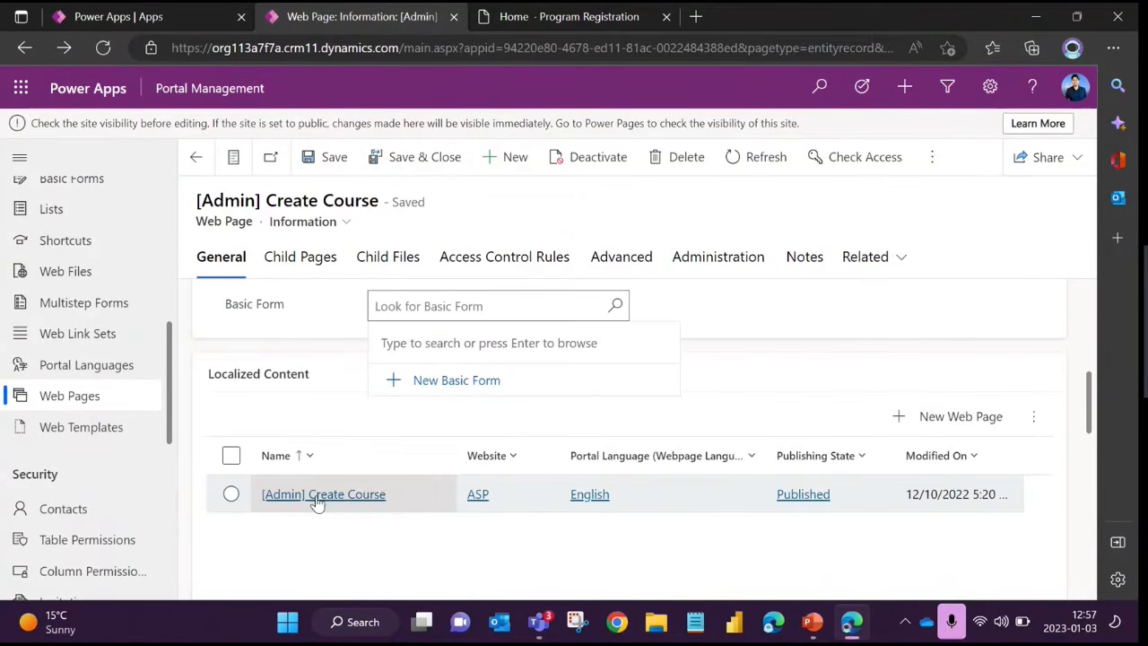
{"action": "left_click", "coordinate": [368, 530]}
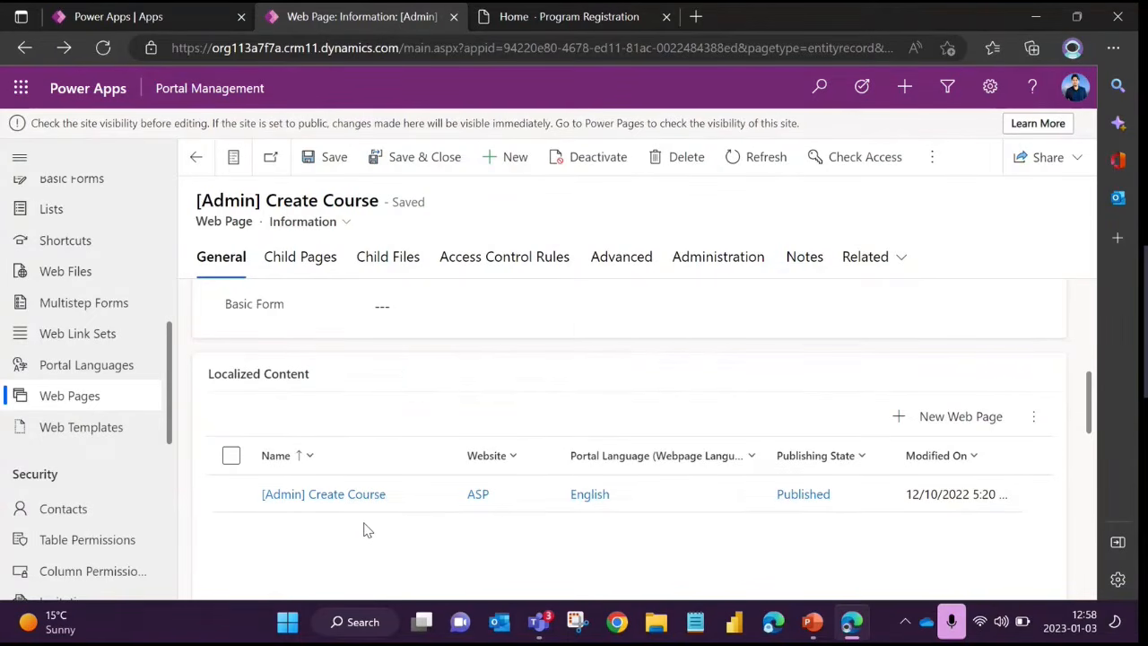
Review the main page's general fields, highlighting the Multistep Form, List and Basic Form labels
{"action": "scroll", "coordinate": [366, 530], "scroll_direction": "up", "scroll_amount": 1}
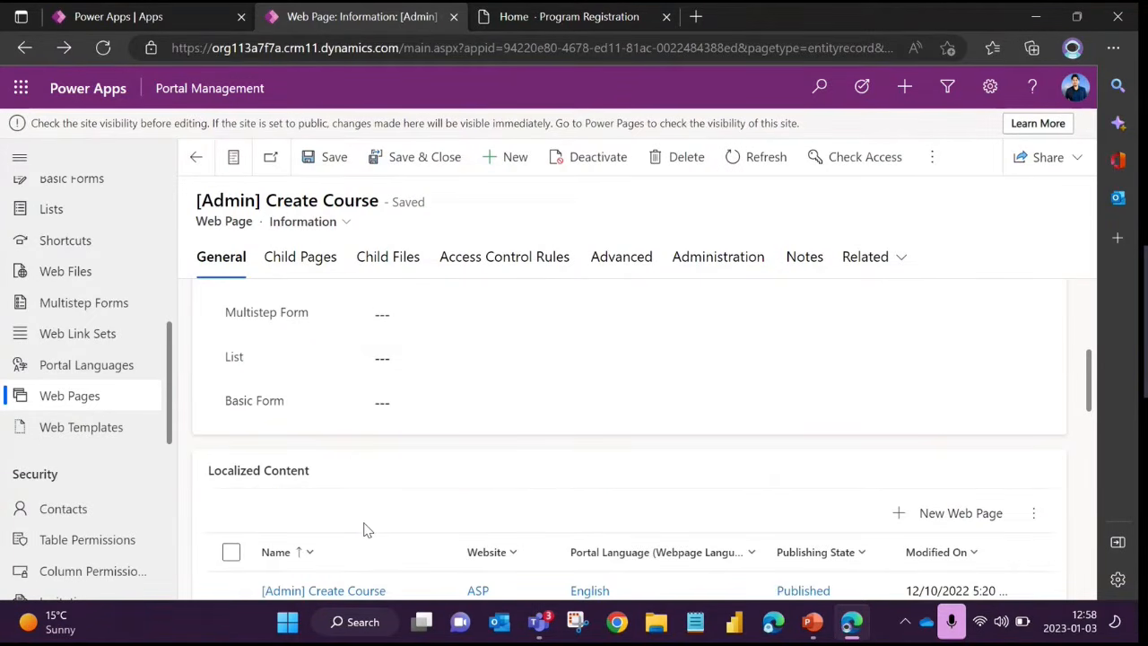
{"action": "scroll", "coordinate": [365, 529], "scroll_direction": "up", "scroll_amount": 2}
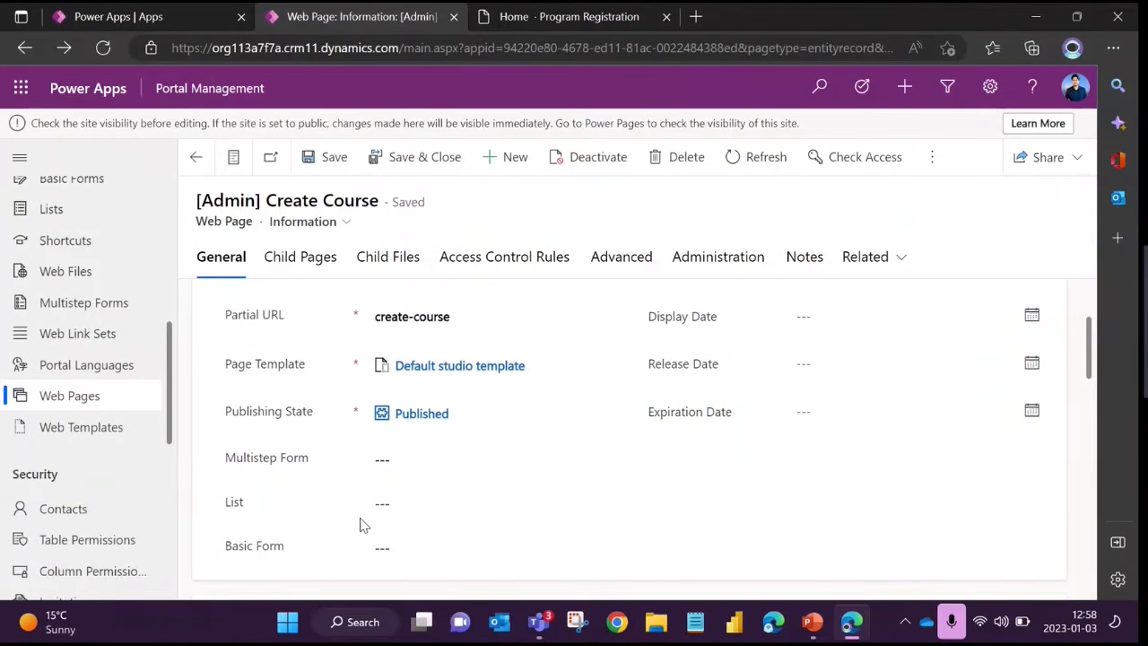
{"action": "scroll", "coordinate": [361, 511], "scroll_direction": "up", "scroll_amount": 2}
{"action": "scroll", "coordinate": [341, 499], "scroll_direction": "down", "scroll_amount": 2}
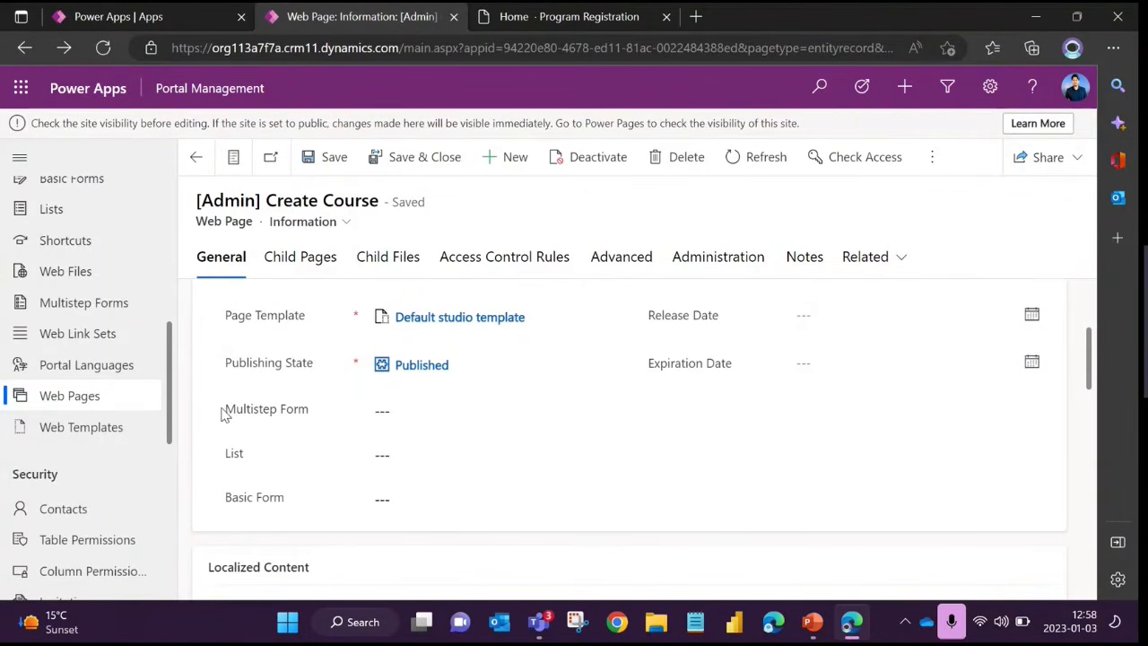
{"action": "left_click_drag", "start_coordinate": [225, 410], "coordinate": [326, 500]}
{"action": "scroll", "coordinate": [336, 484], "scroll_direction": "down", "scroll_amount": 3}
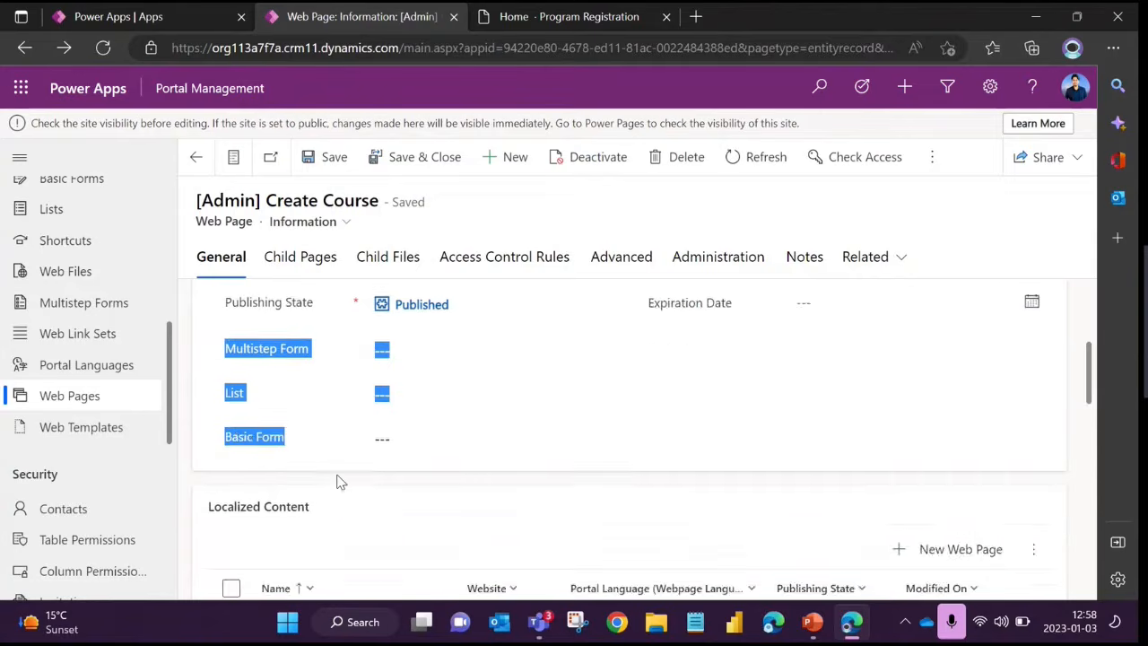
Open the English [Admin] Create Course entry in Localized Content and review the content page's general fields
{"action": "left_click", "coordinate": [332, 406]}
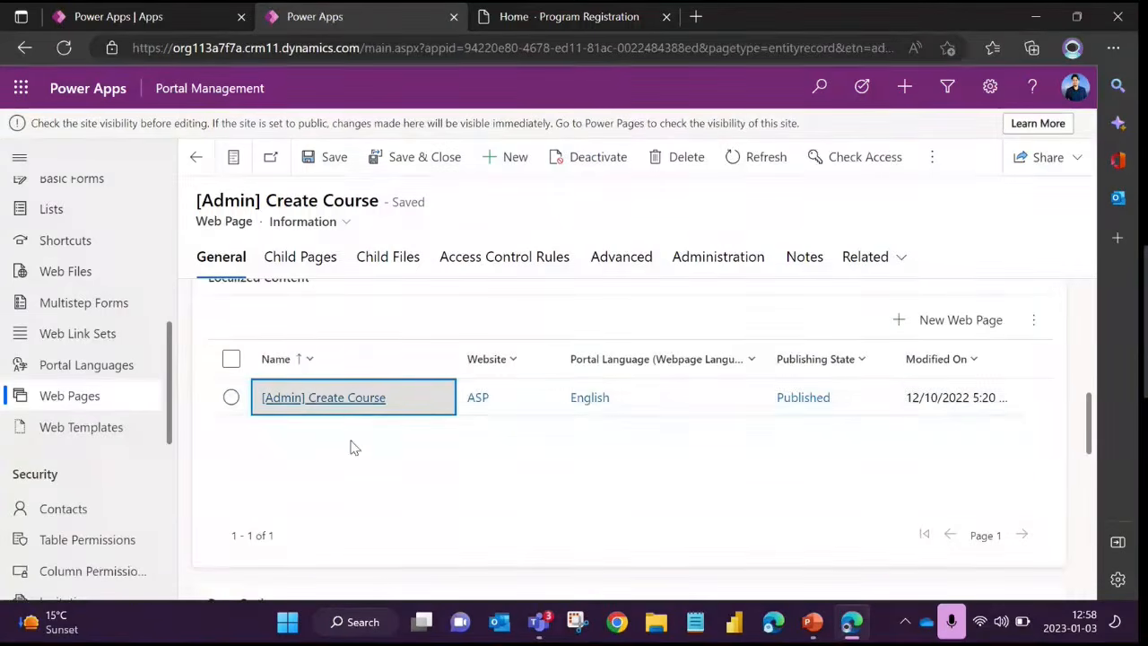
{"action": "scroll", "coordinate": [354, 448], "scroll_direction": "down", "scroll_amount": 3}
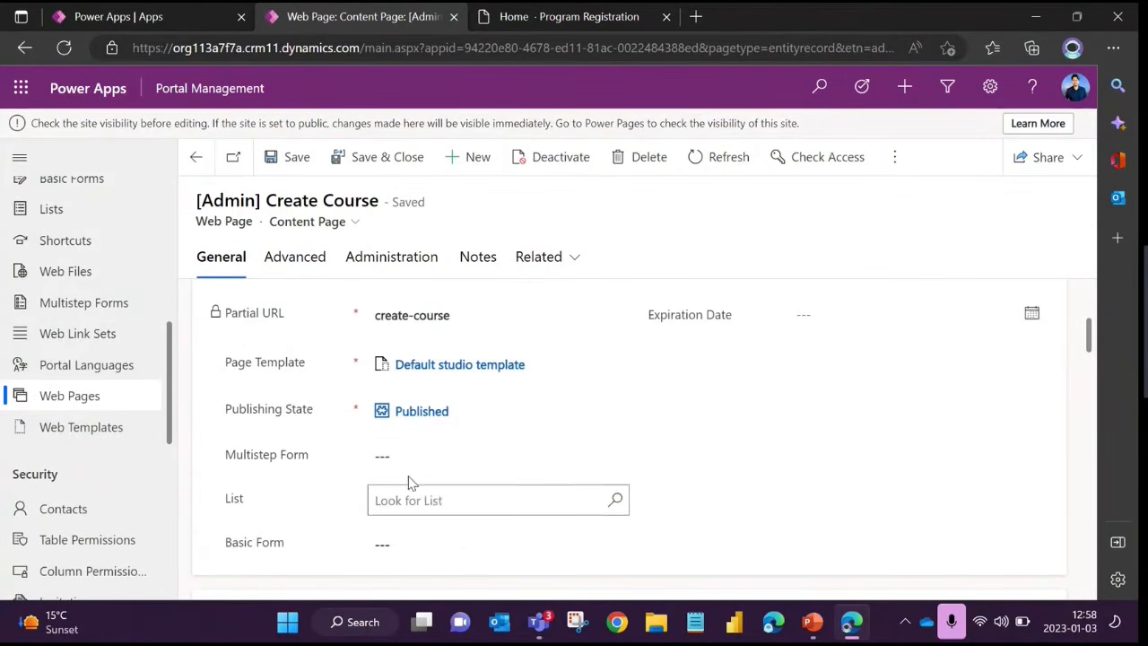
{"action": "scroll", "coordinate": [365, 461], "scroll_direction": "down", "scroll_amount": 2}
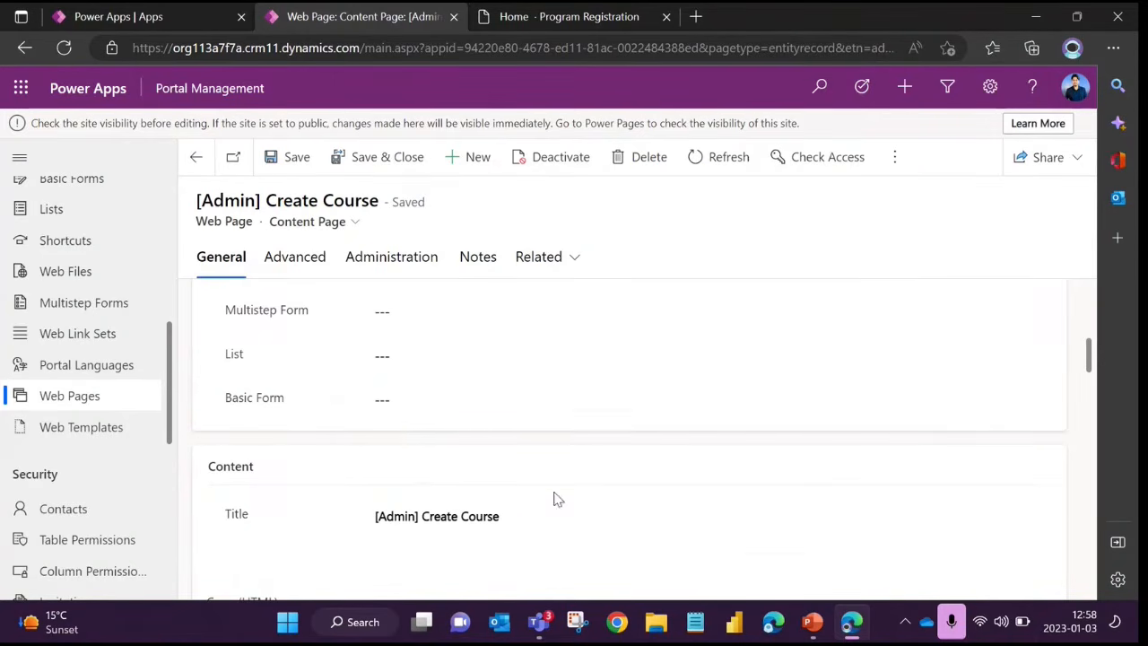
{"action": "scroll", "coordinate": [328, 432], "scroll_direction": "up", "scroll_amount": 1}
{"action": "scroll", "coordinate": [328, 432], "scroll_direction": "up", "scroll_amount": 4}
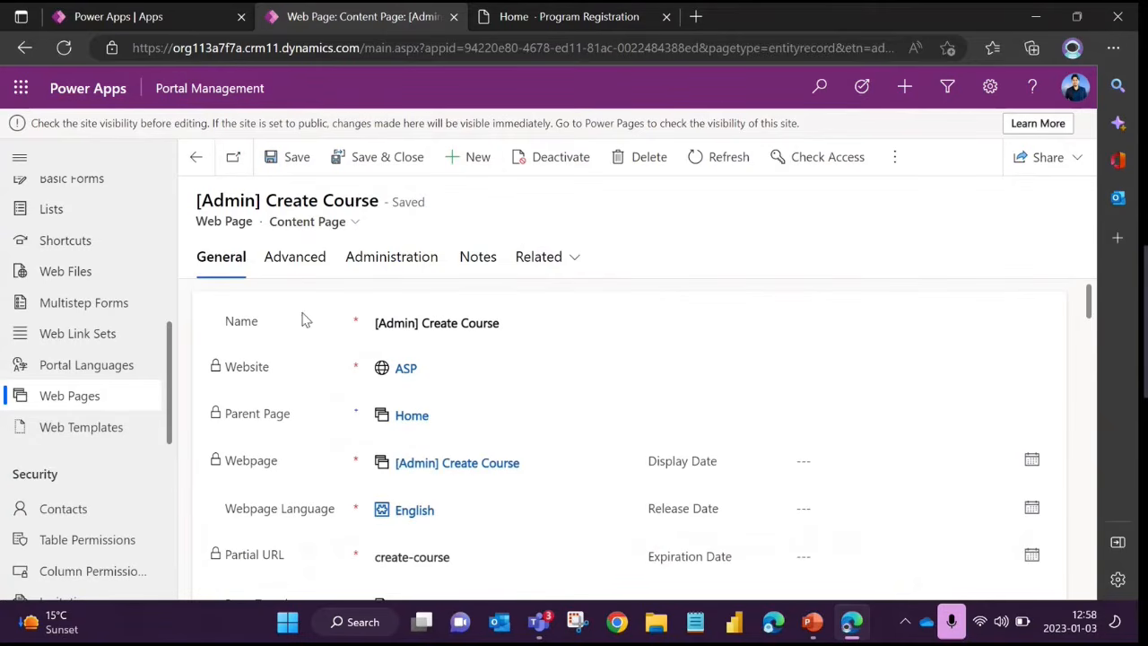
Examine the content page's Content section with its Title and Copy (HTML), focusing on the Title field
{"action": "scroll", "coordinate": [336, 380], "scroll_direction": "down", "scroll_amount": 1}
{"action": "scroll", "coordinate": [335, 381], "scroll_direction": "down", "scroll_amount": 5}
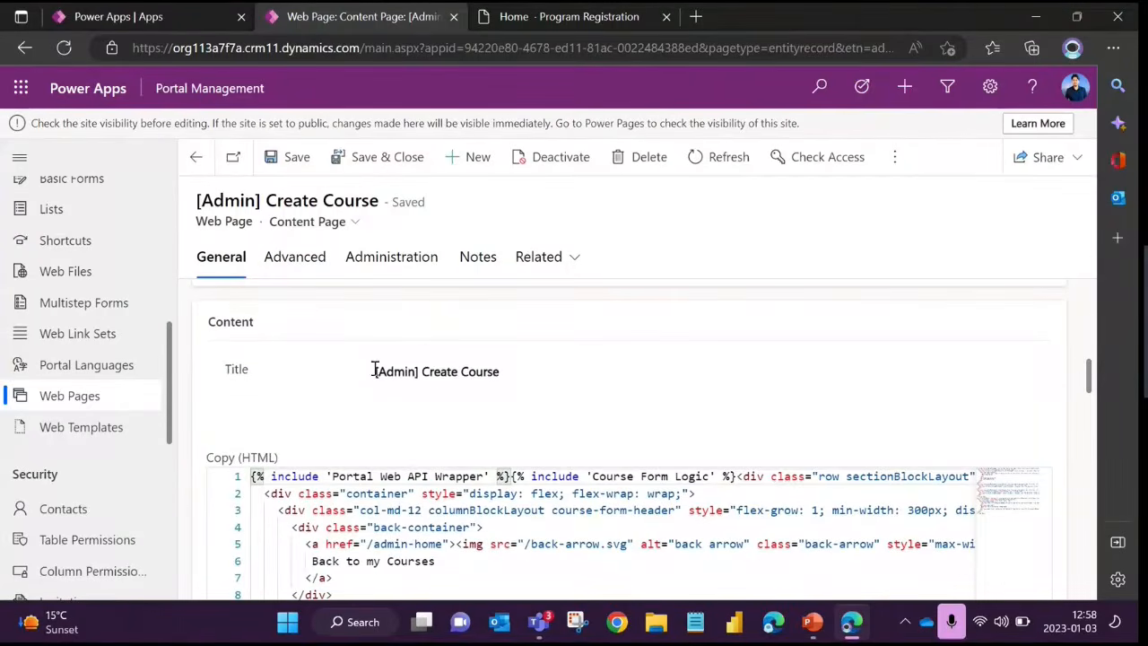
{"action": "left_click_drag", "start_coordinate": [374, 371], "coordinate": [523, 386]}
{"action": "left_click", "coordinate": [480, 377]}
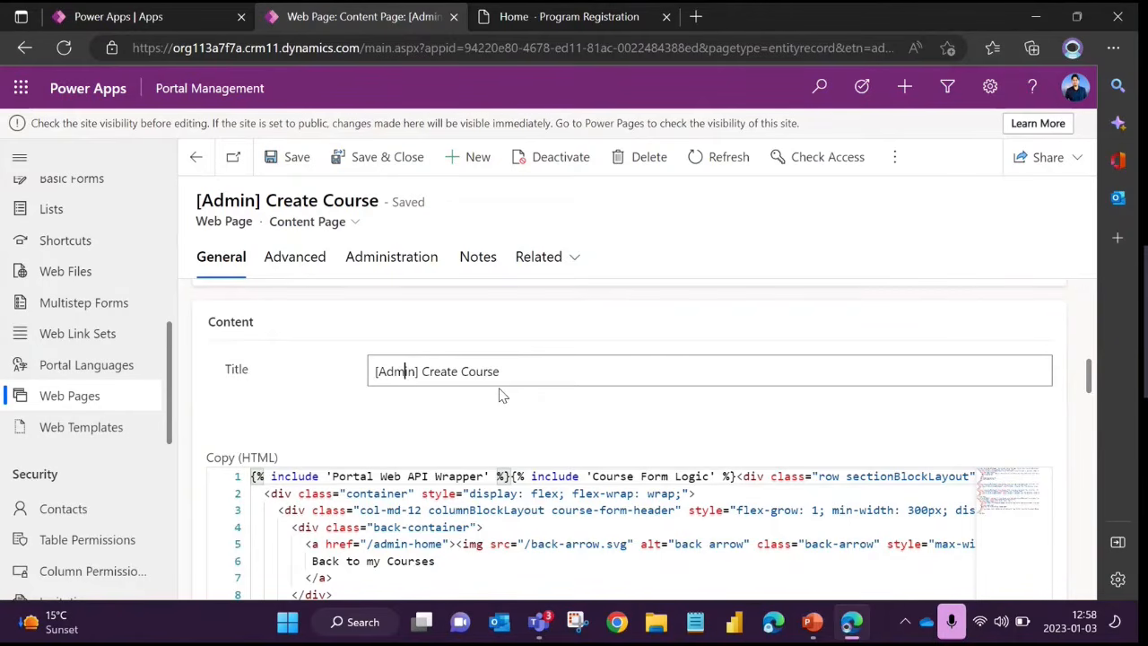
Return to the content page's general fields and highlight the Name value
{"action": "scroll", "coordinate": [502, 395], "scroll_direction": "up", "scroll_amount": 5}
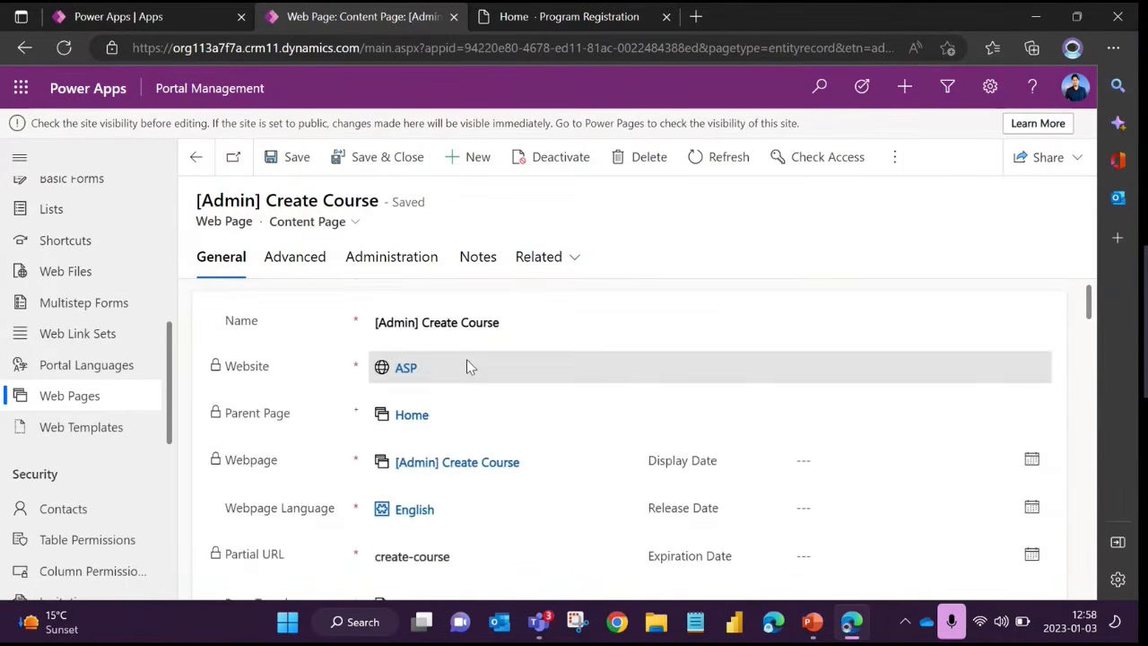
{"action": "left_click_drag", "start_coordinate": [505, 322], "coordinate": [371, 323]}
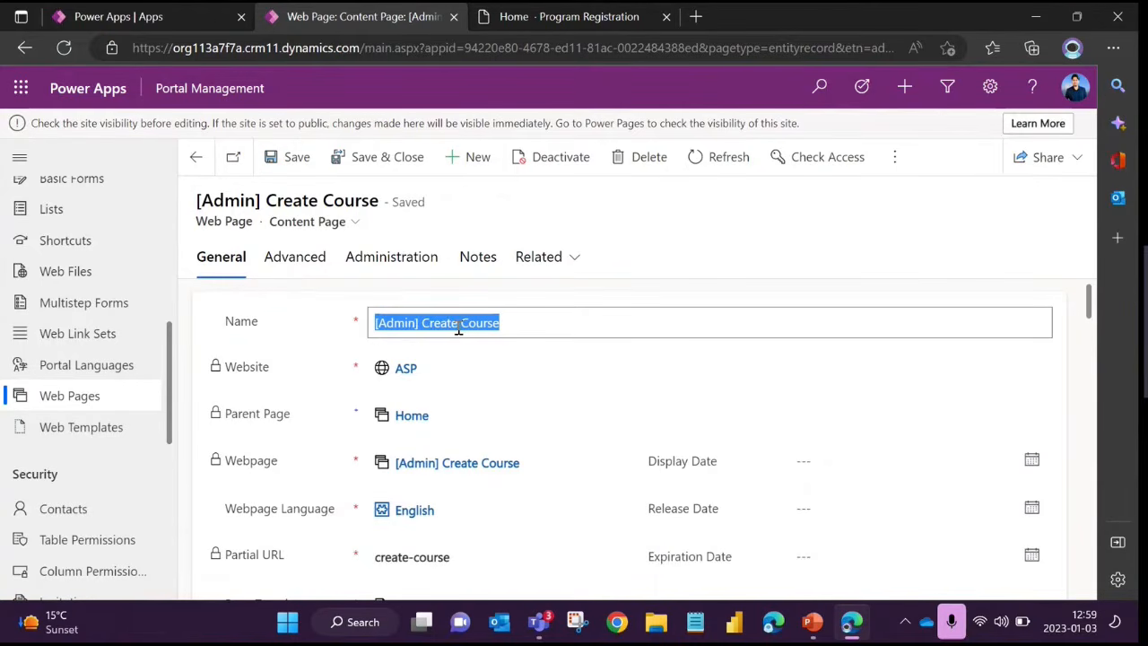
{"action": "left_click", "coordinate": [426, 294]}
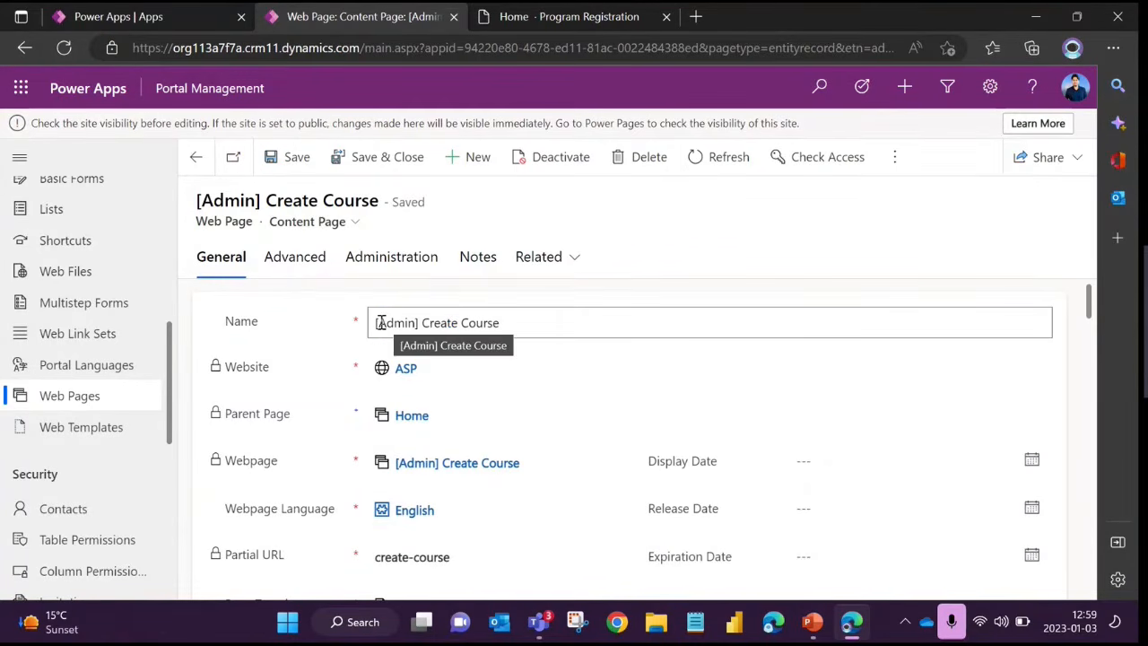
{"action": "left_click_drag", "start_coordinate": [380, 323], "coordinate": [538, 335]}
Highlight the Copy (HTML) label in the Content section and look through the page's HTML markup
{"action": "scroll", "coordinate": [396, 453], "scroll_direction": "down", "scroll_amount": 5}
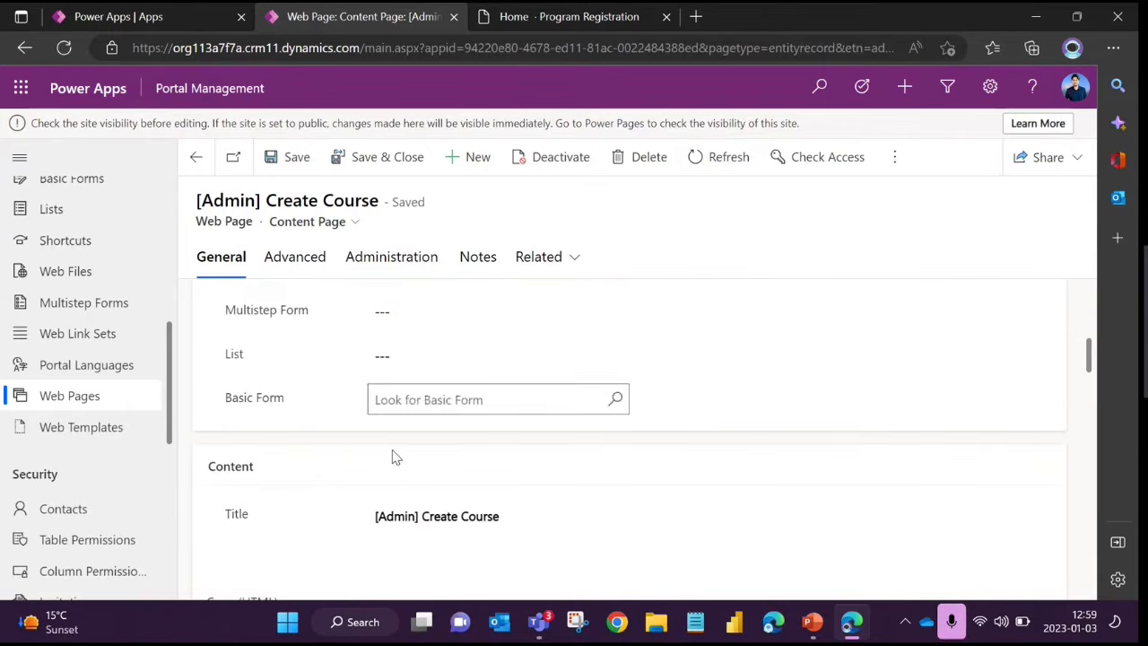
{"action": "scroll", "coordinate": [418, 502], "scroll_direction": "down", "scroll_amount": 3}
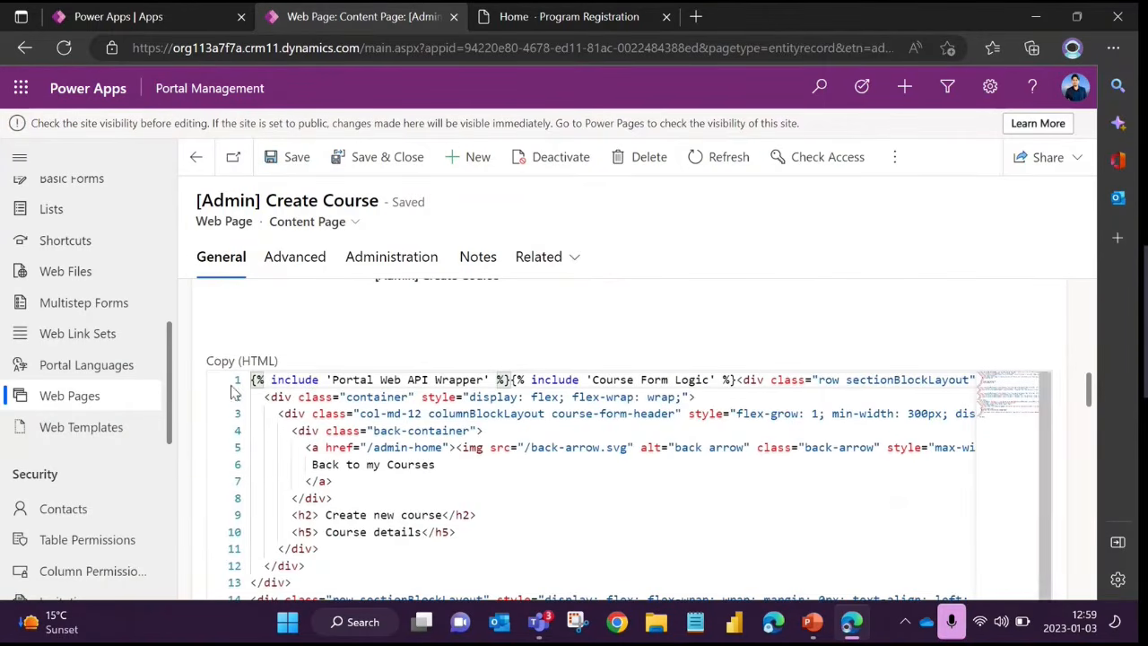
{"action": "left_click_drag", "start_coordinate": [206, 361], "coordinate": [286, 368]}
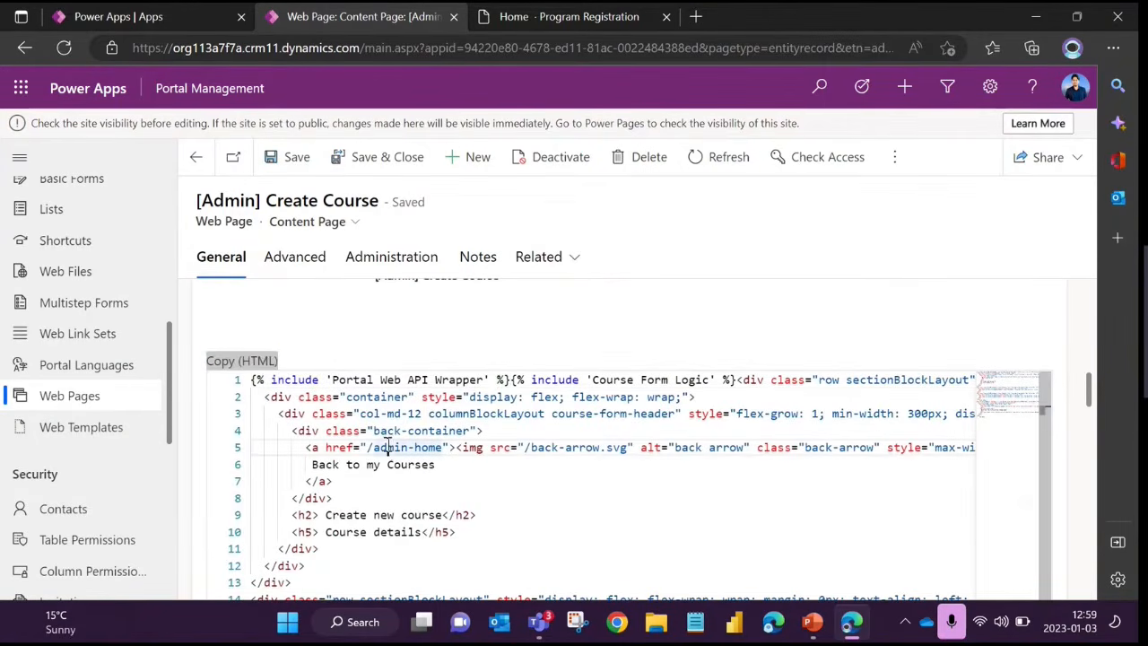
{"action": "left_click", "coordinate": [418, 448]}
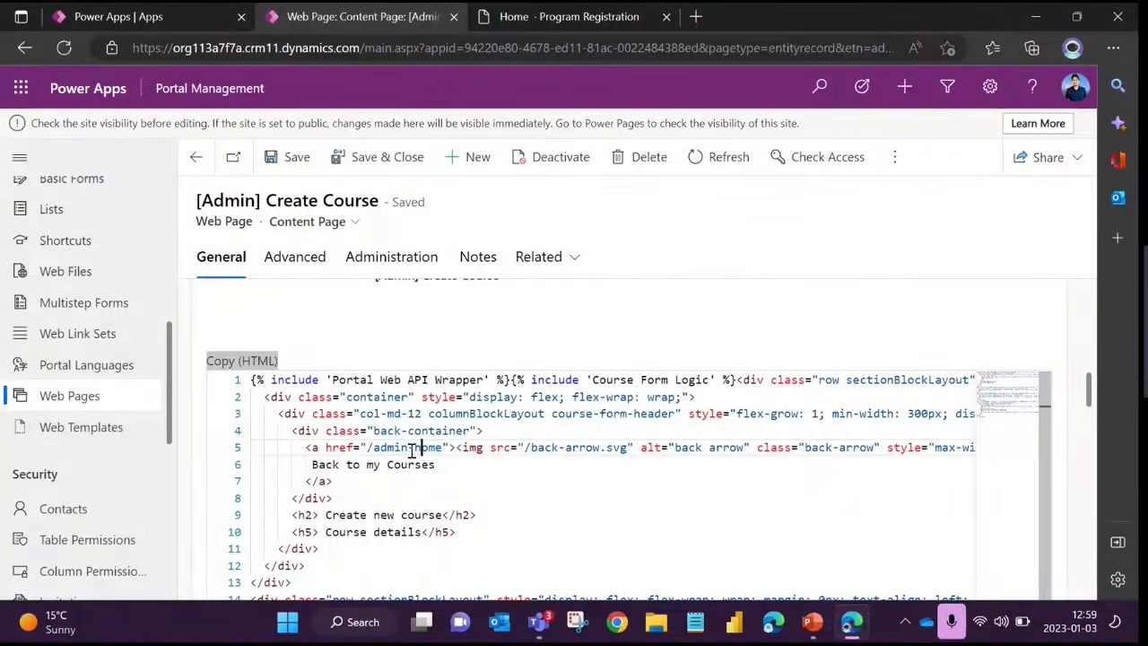
{"action": "left_click_drag", "start_coordinate": [416, 397], "coordinate": [414, 492]}
{"action": "left_click", "coordinate": [539, 490]}
{"action": "scroll", "coordinate": [529, 478], "scroll_direction": "down", "scroll_amount": 3}
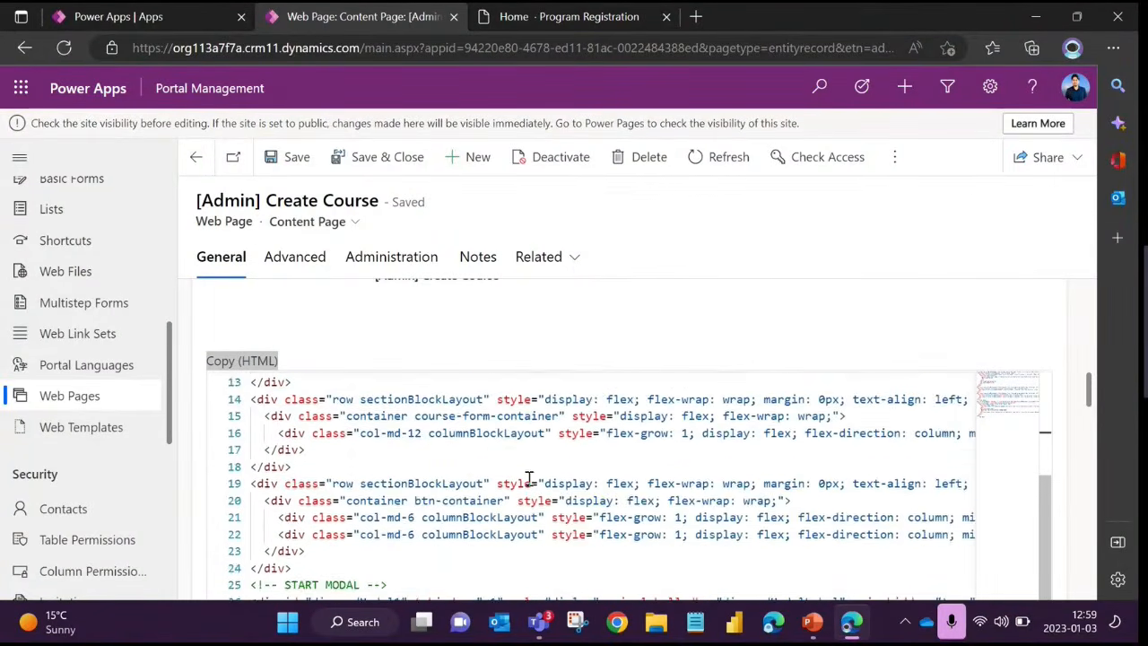
{"action": "scroll", "coordinate": [524, 479], "scroll_direction": "down", "scroll_amount": 3}
{"action": "scroll", "coordinate": [516, 479], "scroll_direction": "up", "scroll_amount": 10}
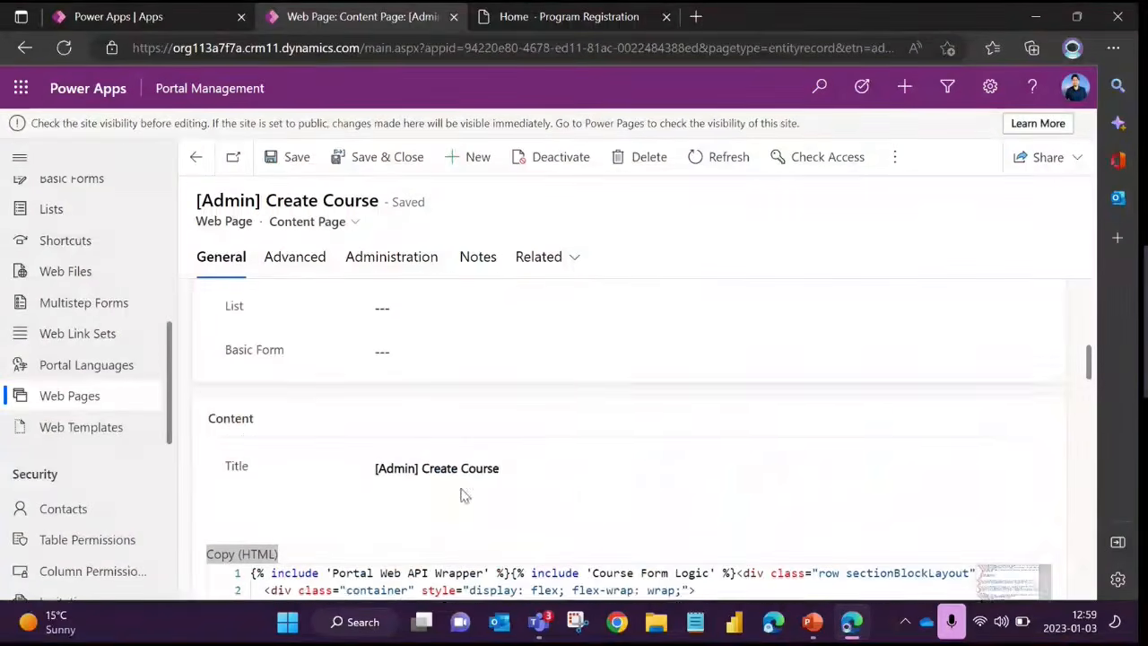
Examine the back-container block in the Copy (HTML) code, including its "Back to my Courses" link
{"action": "scroll", "coordinate": [834, 457], "scroll_direction": "down", "scroll_amount": 2}
{"action": "left_click", "coordinate": [427, 479]}
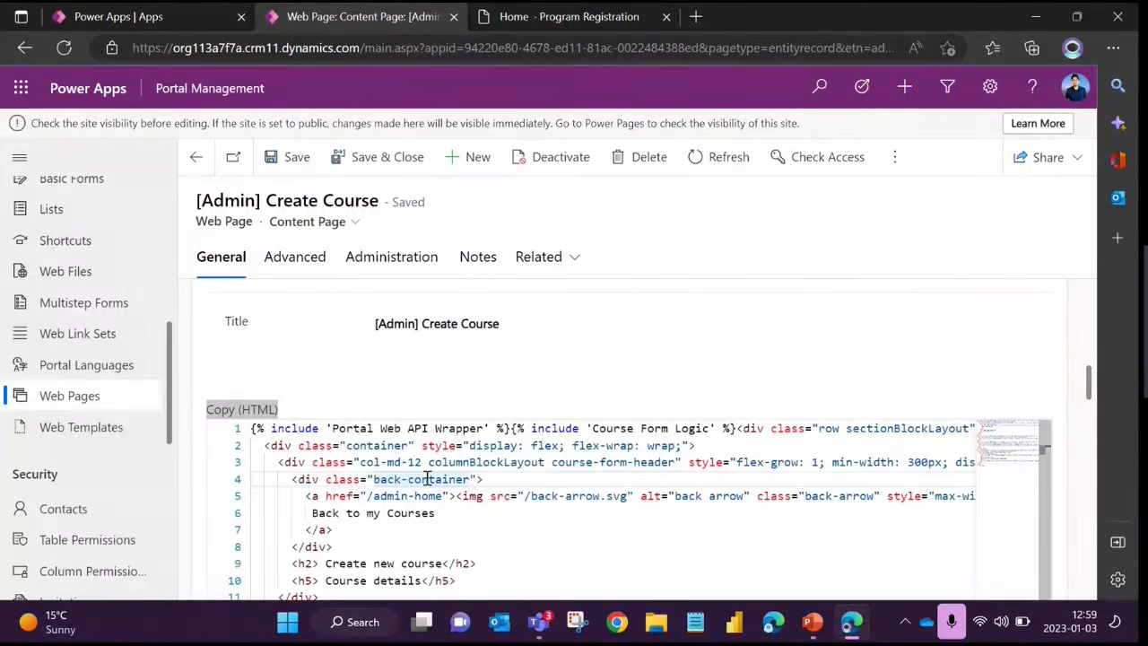
{"action": "left_click", "coordinate": [484, 479]}
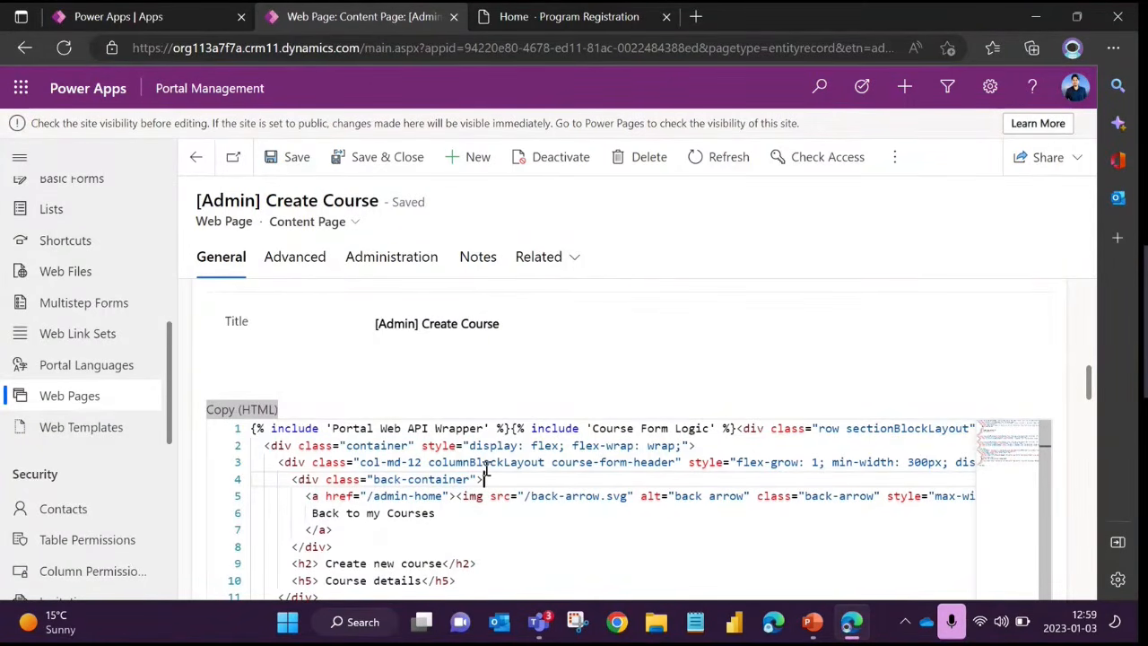
{"action": "scroll", "coordinate": [484, 475], "scroll_direction": "down", "scroll_amount": 3}
{"action": "scroll", "coordinate": [484, 475], "scroll_direction": "up", "scroll_amount": 3}
{"action": "left_click_drag", "start_coordinate": [332, 445], "coordinate": [411, 536]}
{"action": "left_click", "coordinate": [411, 536]}
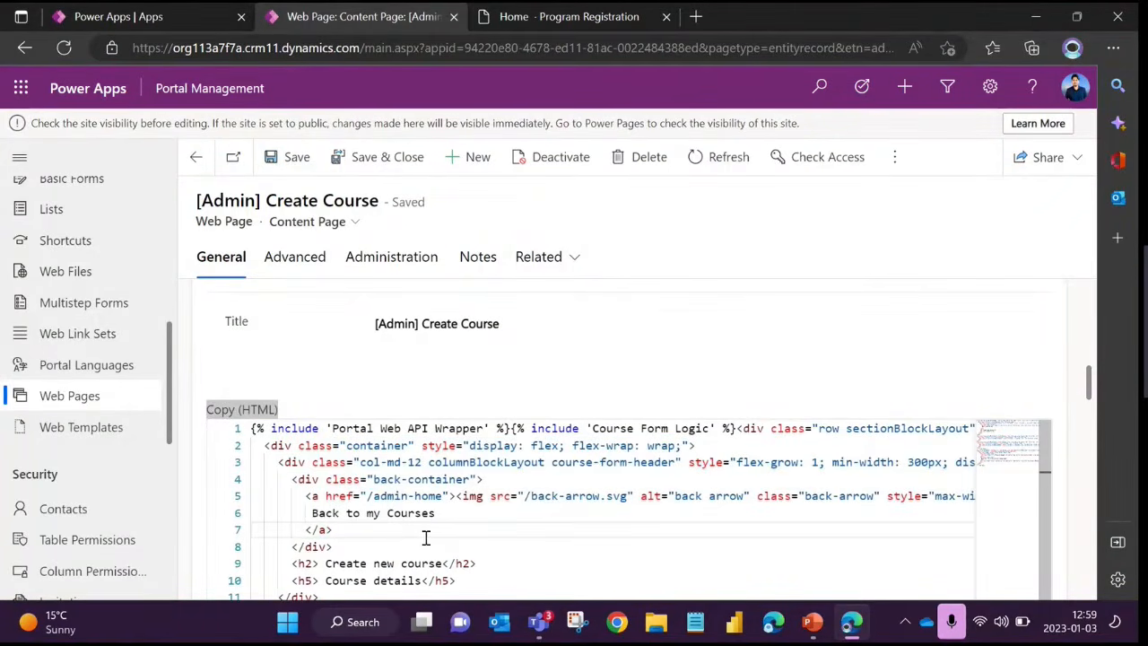
{"action": "left_click", "coordinate": [355, 462]}
{"action": "left_click_drag", "start_coordinate": [375, 481], "coordinate": [406, 514]}
{"action": "left_click", "coordinate": [446, 511]}
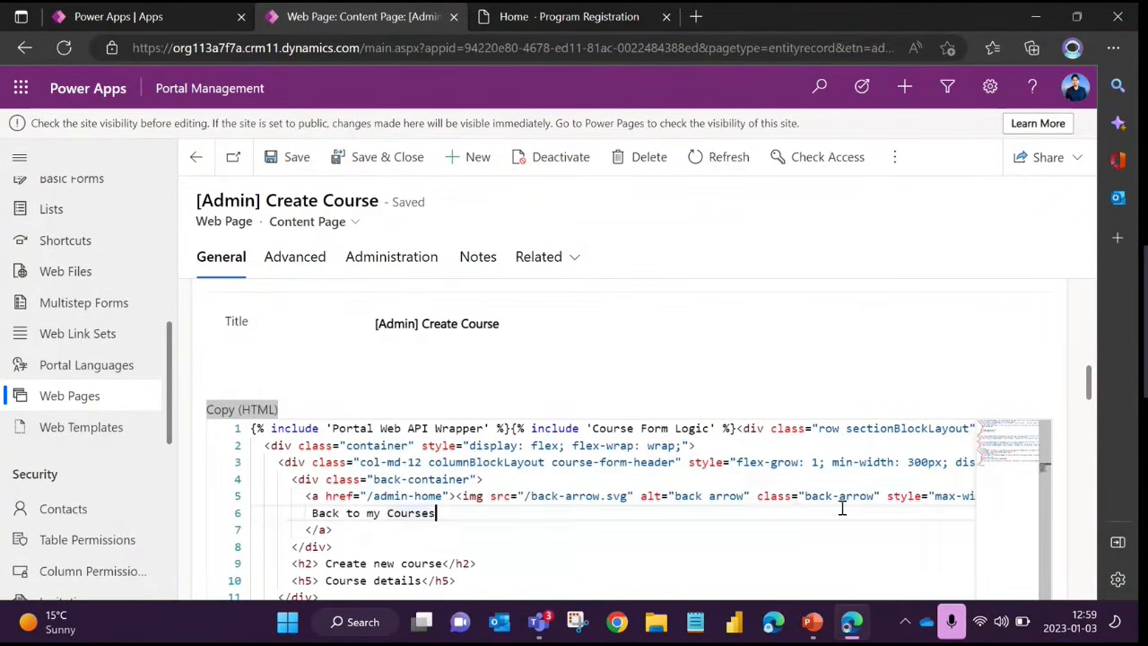
Examine the course-form-header markup in Copy (HTML), including the "Create new course" and "Course details" headings
{"action": "left_click_drag", "start_coordinate": [1088, 384], "coordinate": [1088, 401]}
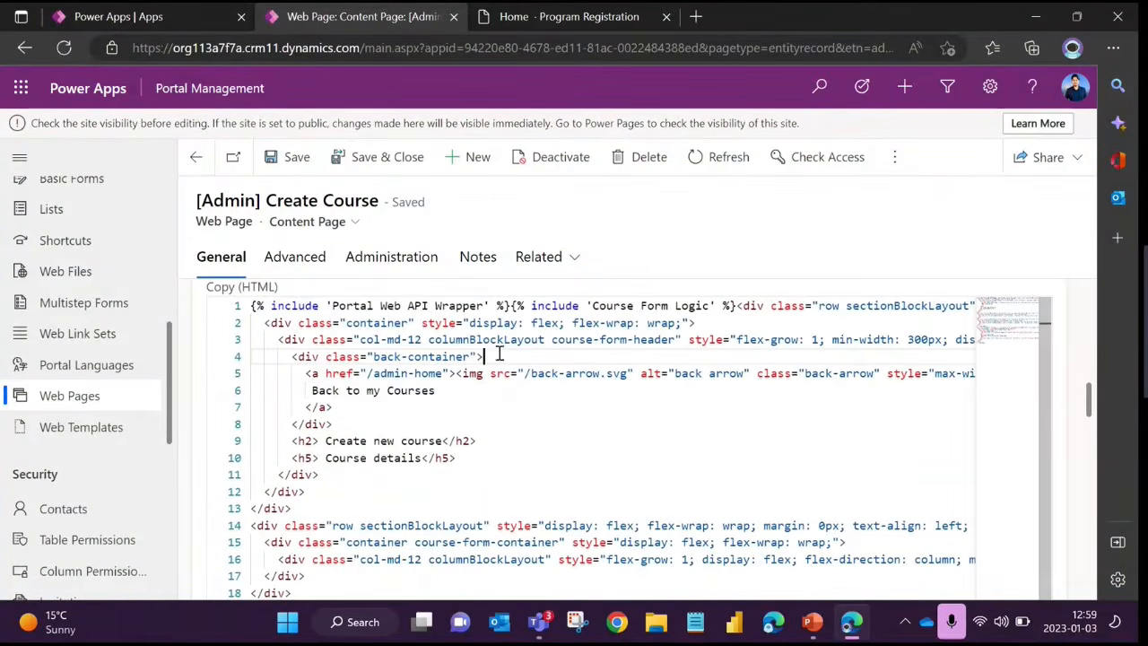
{"action": "left_click", "coordinate": [334, 340]}
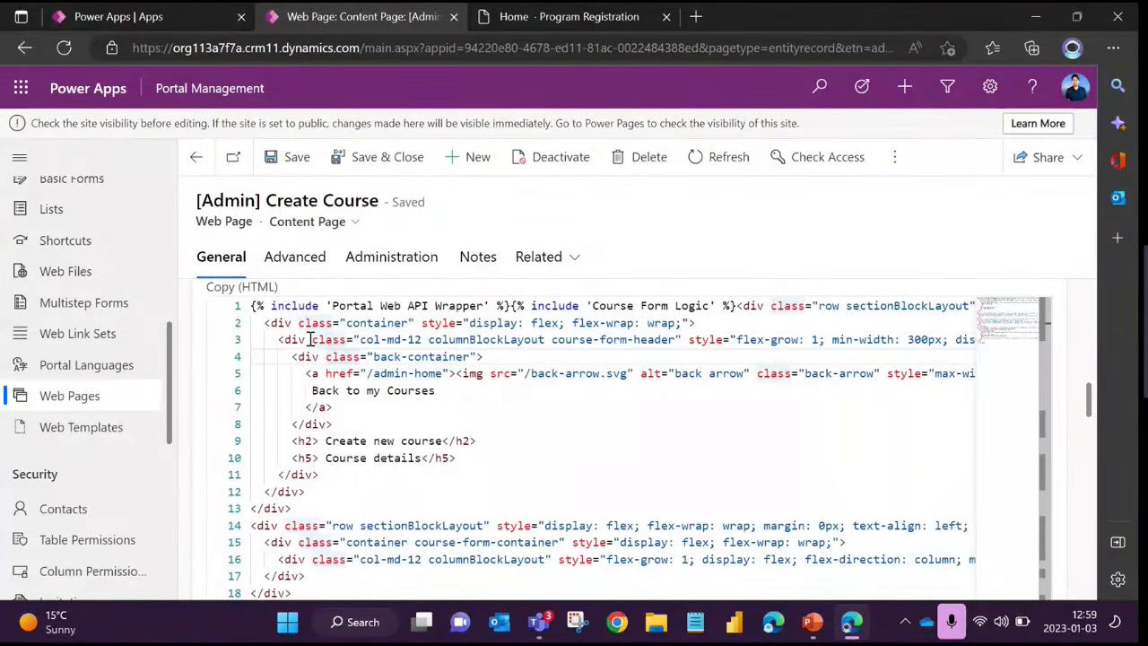
{"action": "left_click_drag", "start_coordinate": [309, 356], "coordinate": [384, 461]}
{"action": "left_click", "coordinate": [385, 459]}
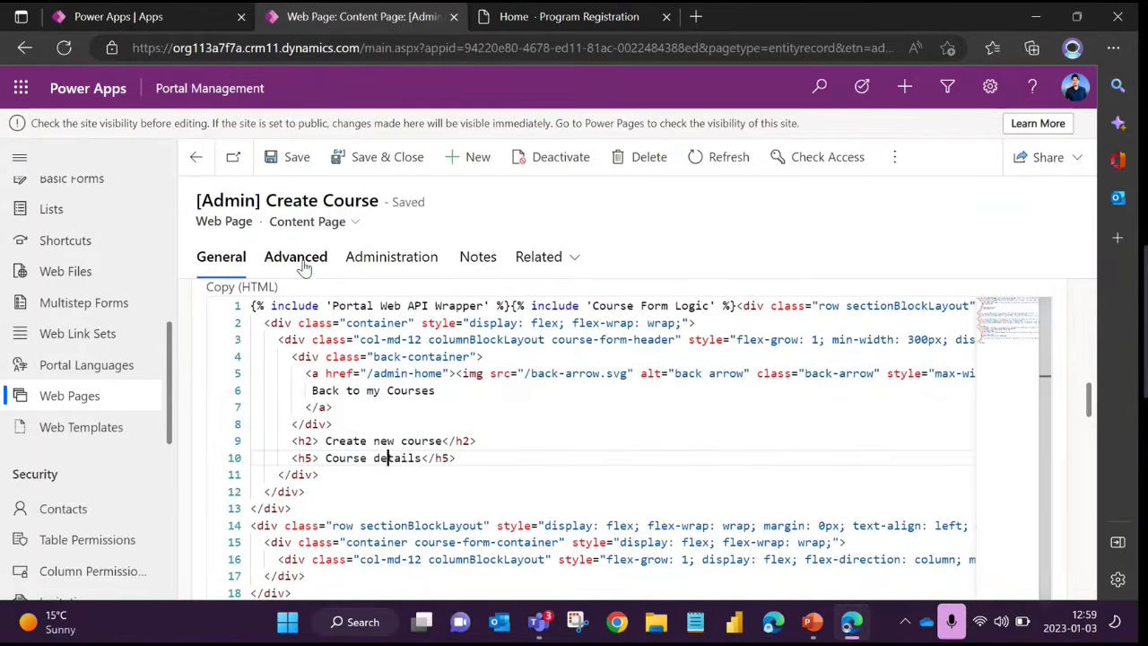
Open the content page's advanced settings and examine the page-load and Create Course record code in Custom Javascript
{"action": "left_click", "coordinate": [302, 260]}
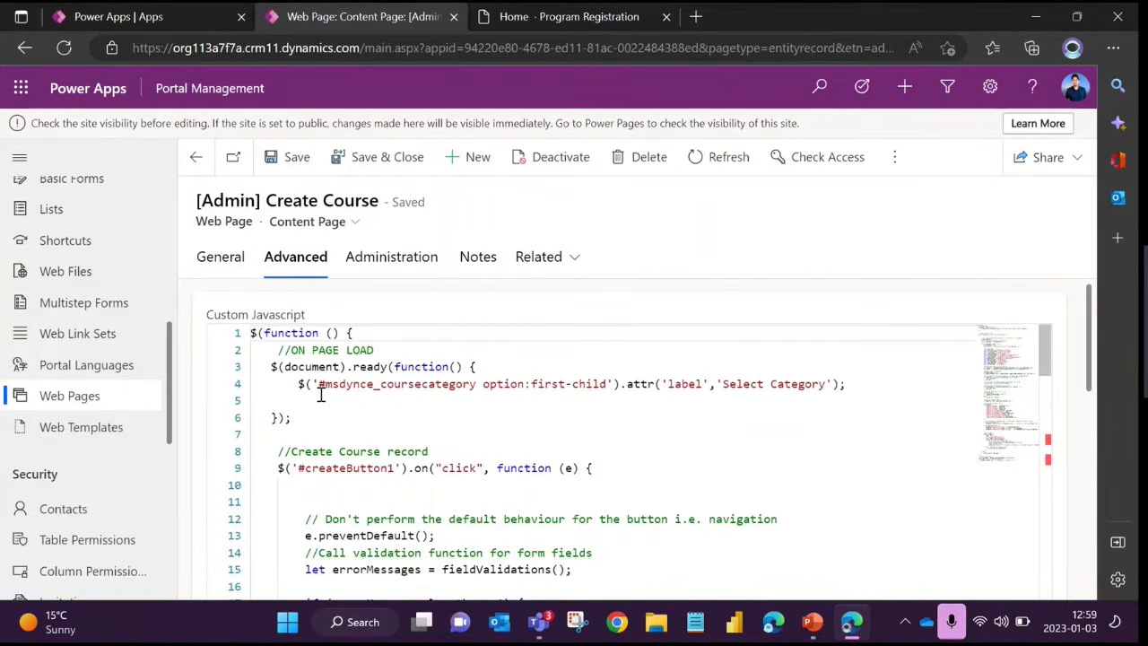
{"action": "left_click", "coordinate": [322, 401]}
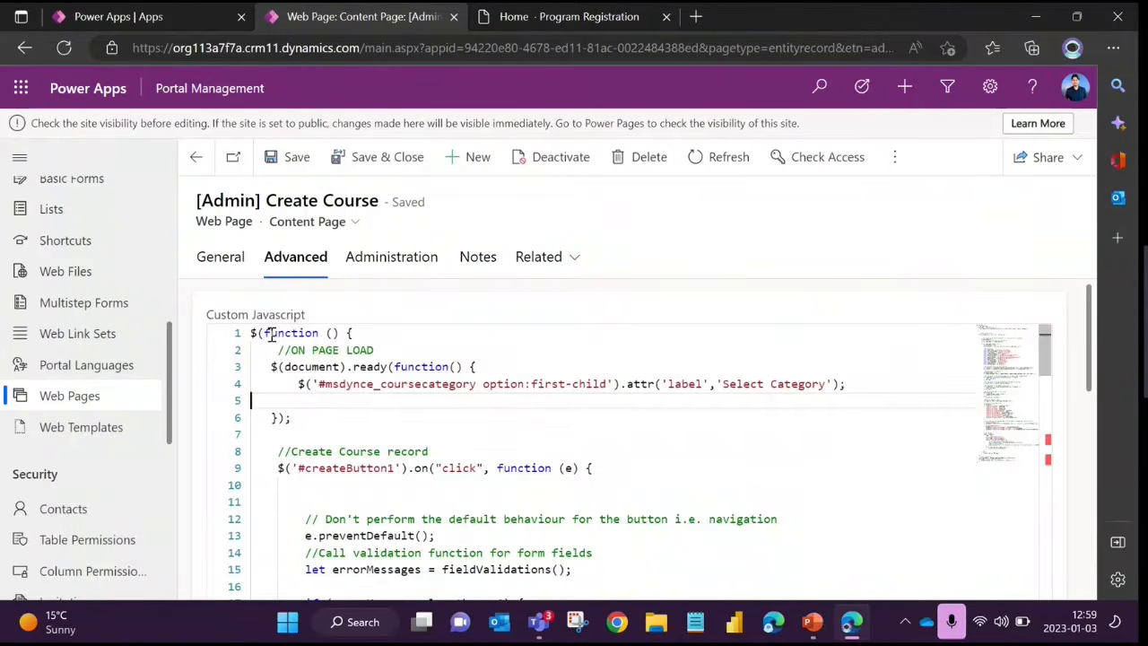
{"action": "left_click_drag", "start_coordinate": [263, 333], "coordinate": [360, 510]}
{"action": "left_click", "coordinate": [360, 509]}
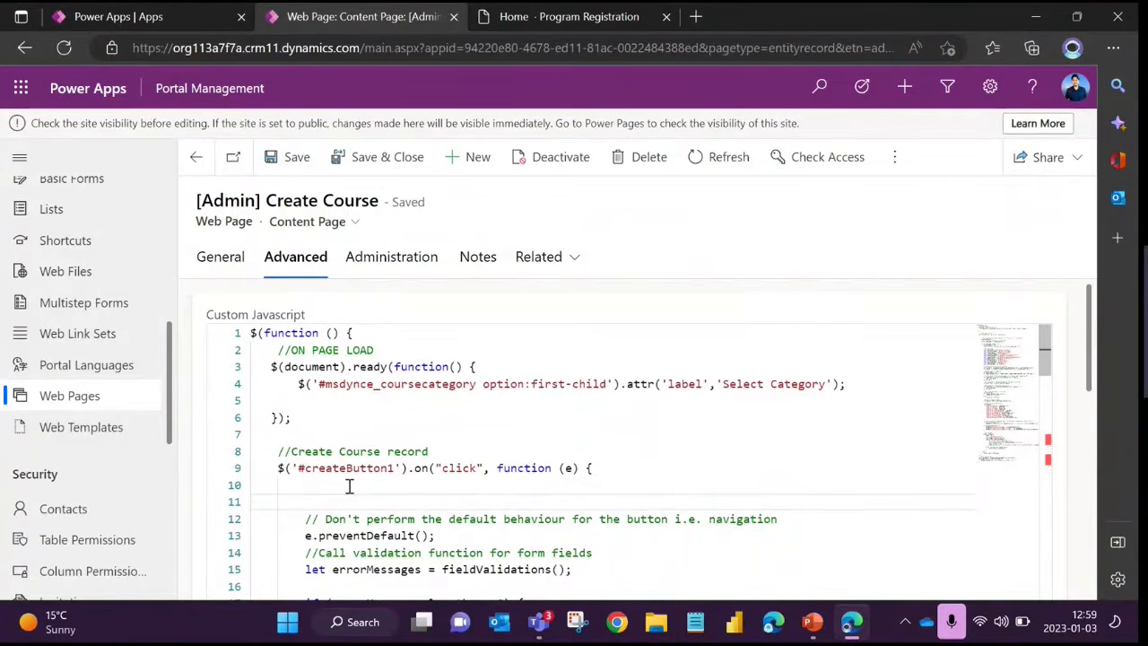
{"action": "left_click_drag", "start_coordinate": [337, 370], "coordinate": [400, 506]}
{"action": "left_click", "coordinate": [387, 489]}
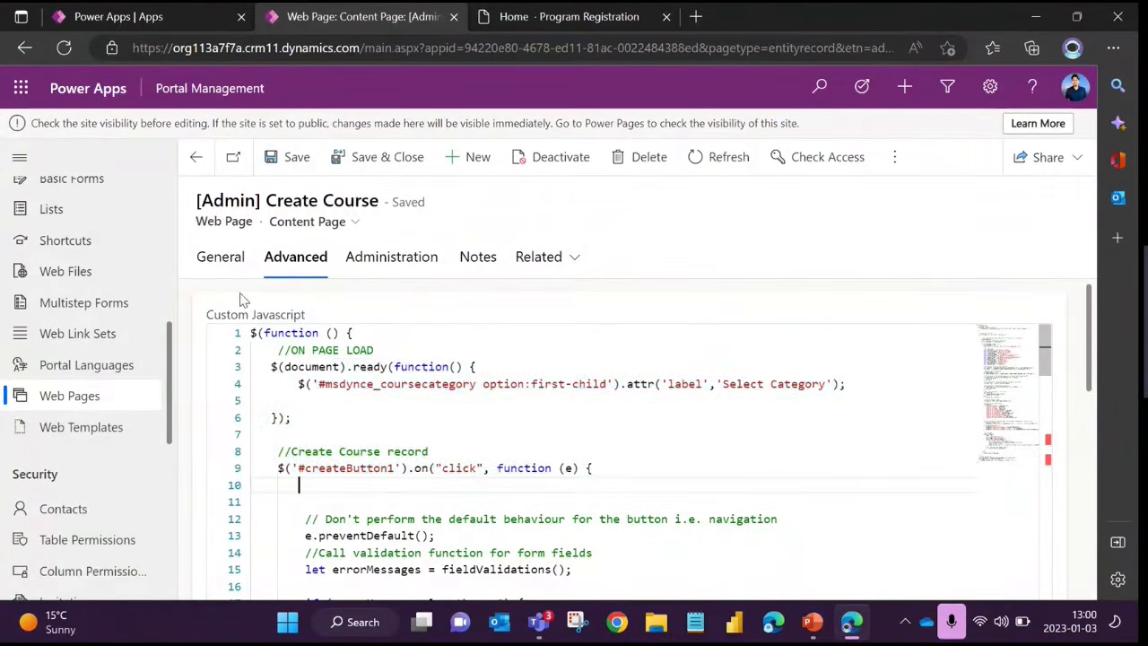
Return to the content page's general settings and review its Title and Copy (HTML) again
{"action": "left_click", "coordinate": [226, 262]}
{"action": "scroll", "coordinate": [392, 445], "scroll_direction": "down", "scroll_amount": 10}
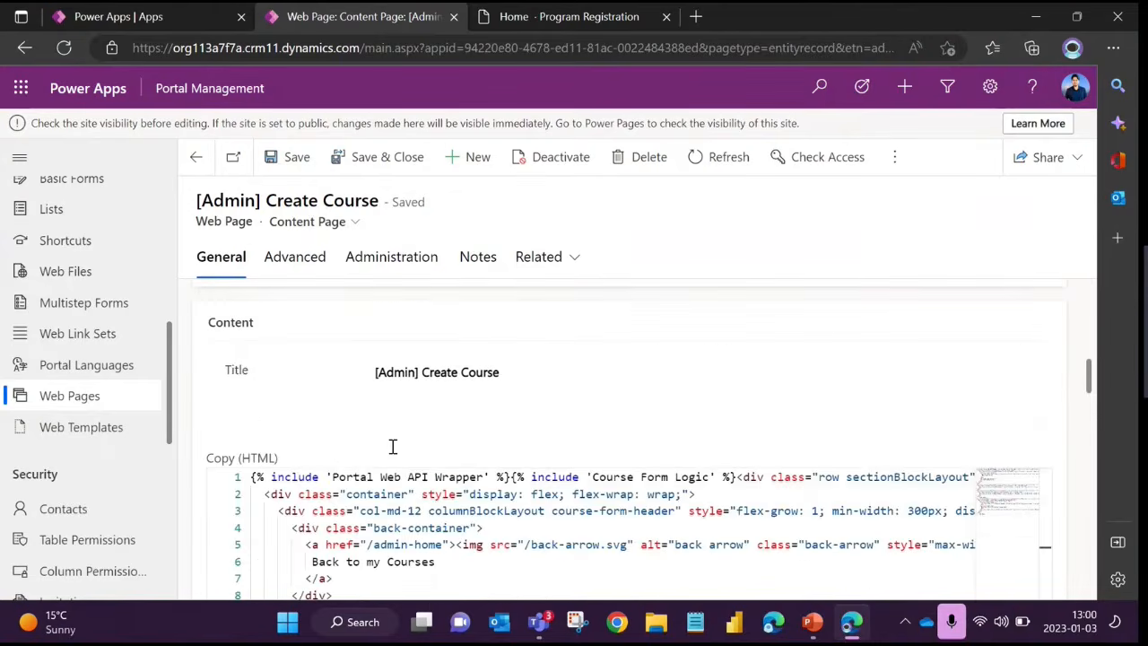
{"action": "scroll", "coordinate": [455, 487], "scroll_direction": "up", "scroll_amount": 2}
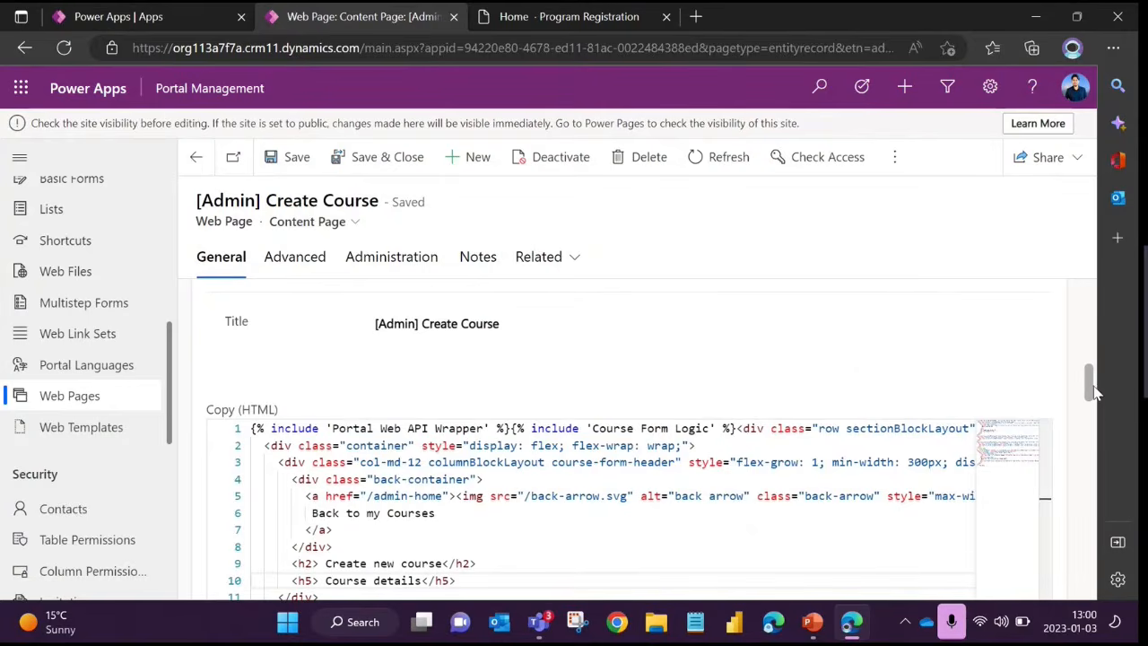
{"action": "scroll", "coordinate": [1096, 405], "scroll_direction": "down", "scroll_amount": 1}
{"action": "left_click", "coordinate": [530, 427]}
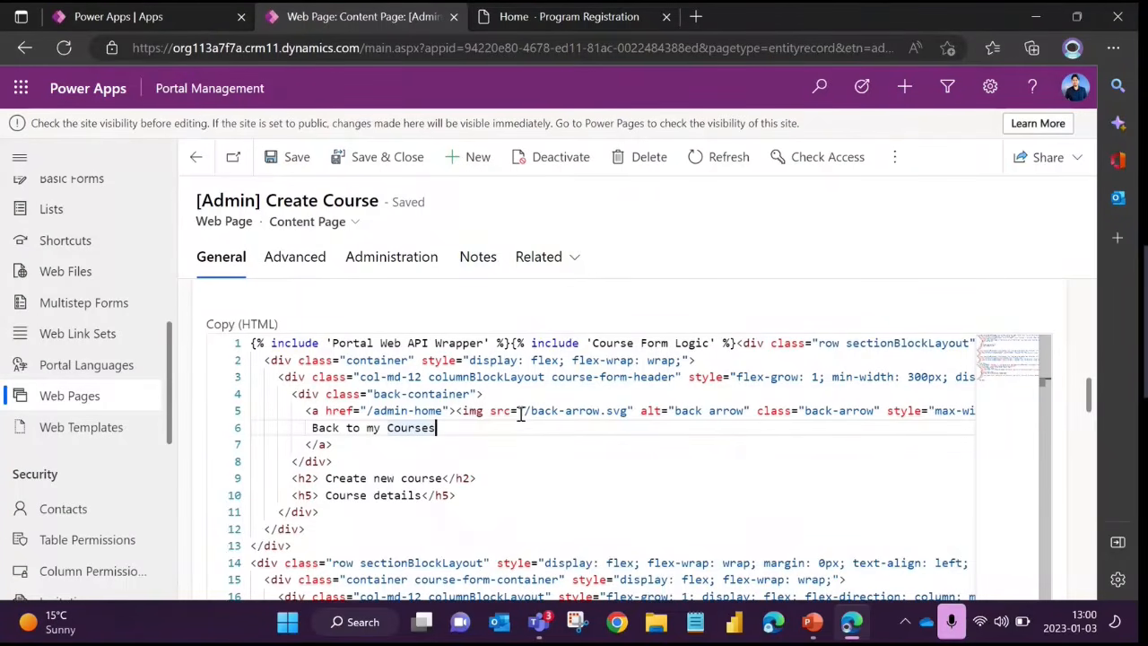
{"action": "scroll", "coordinate": [310, 368], "scroll_direction": "up", "scroll_amount": 10}
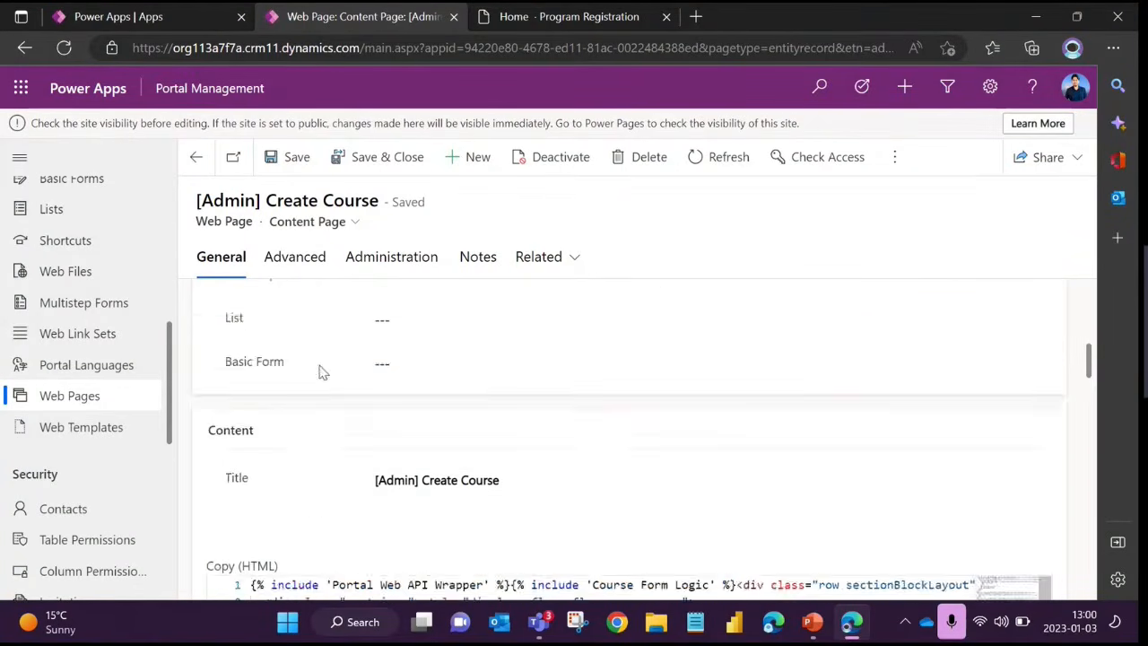
Return to the main [Admin] Create Course page, review its general fields and open its access control rules
{"action": "left_click", "coordinate": [195, 156]}
{"action": "scroll", "coordinate": [538, 338], "scroll_direction": "down", "scroll_amount": 4}
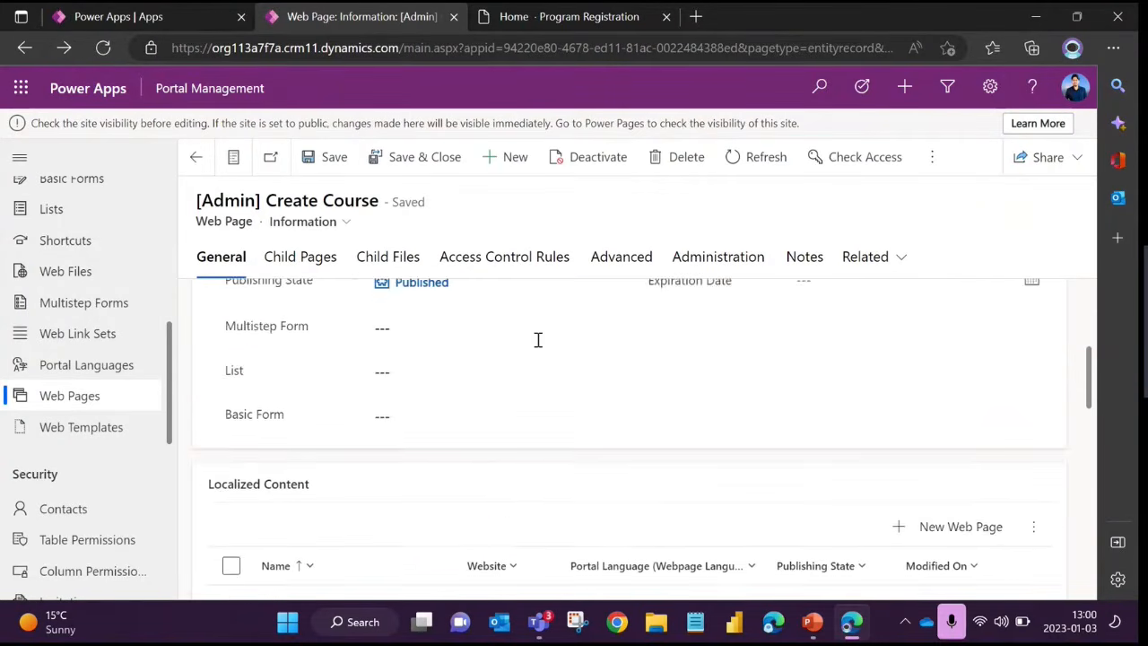
{"action": "scroll", "coordinate": [277, 299], "scroll_direction": "up", "scroll_amount": 4}
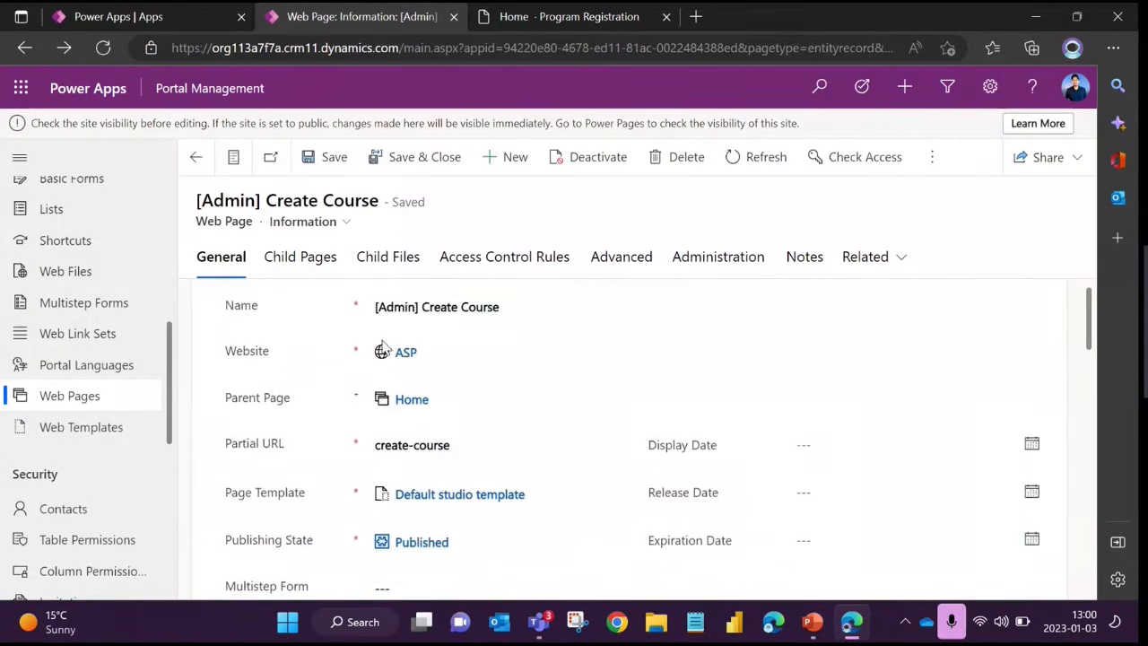
{"action": "scroll", "coordinate": [418, 506], "scroll_direction": "down", "scroll_amount": 1}
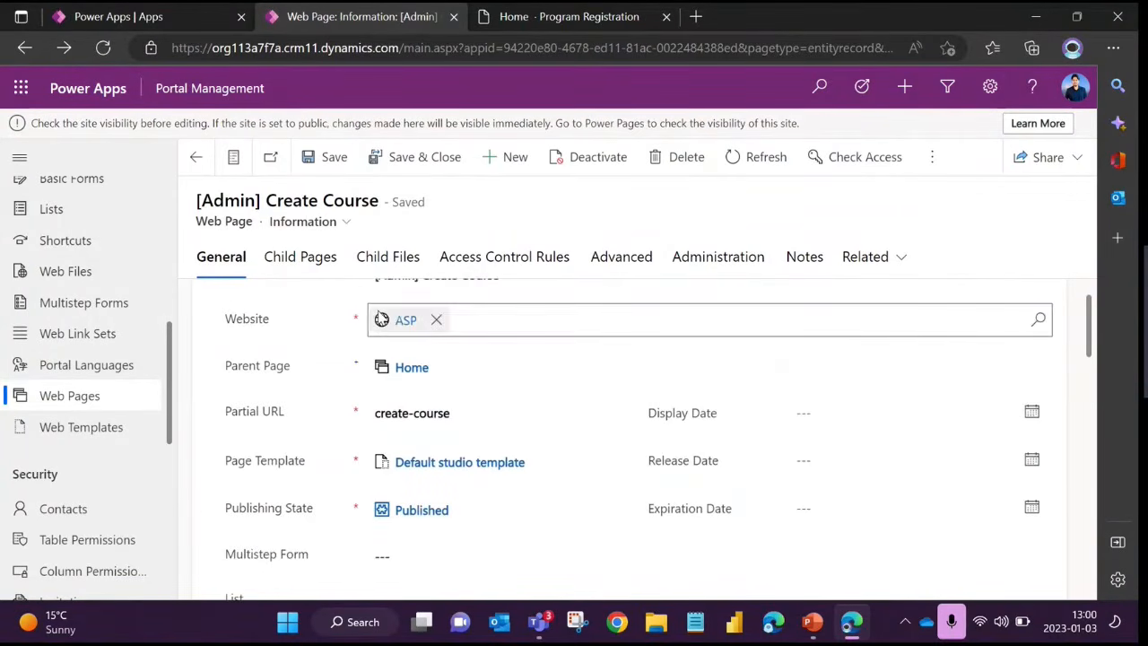
{"action": "left_click", "coordinate": [505, 262]}
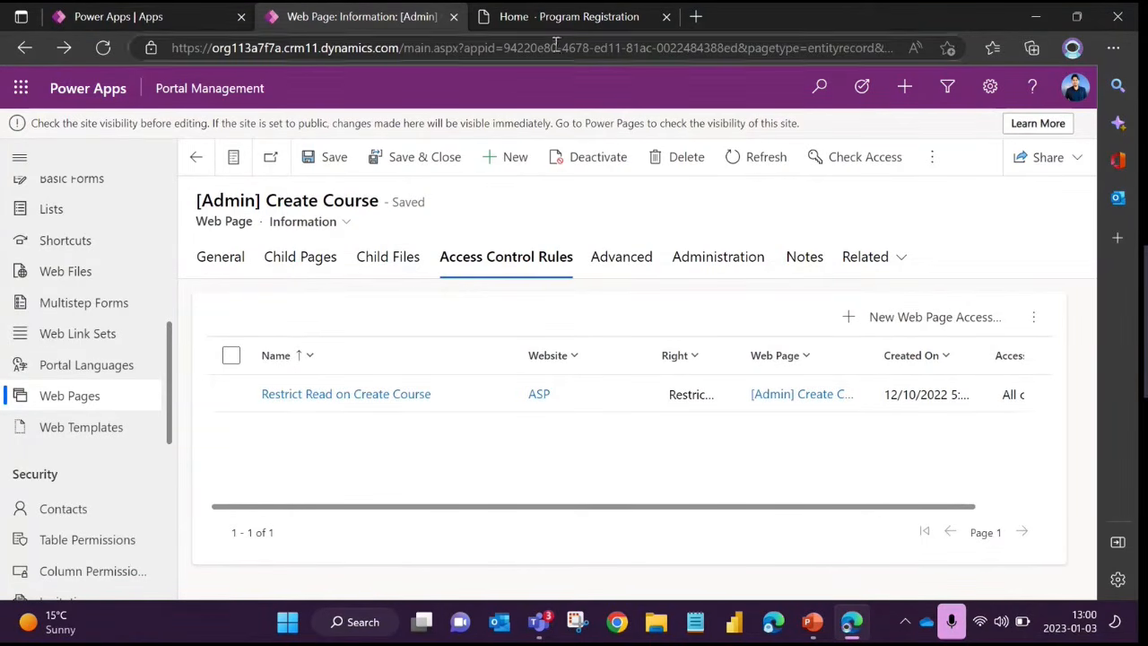
Switch to the Program Registration site and highlight the Power Pages Event heading with its subtitle
{"action": "left_click", "coordinate": [565, 18]}
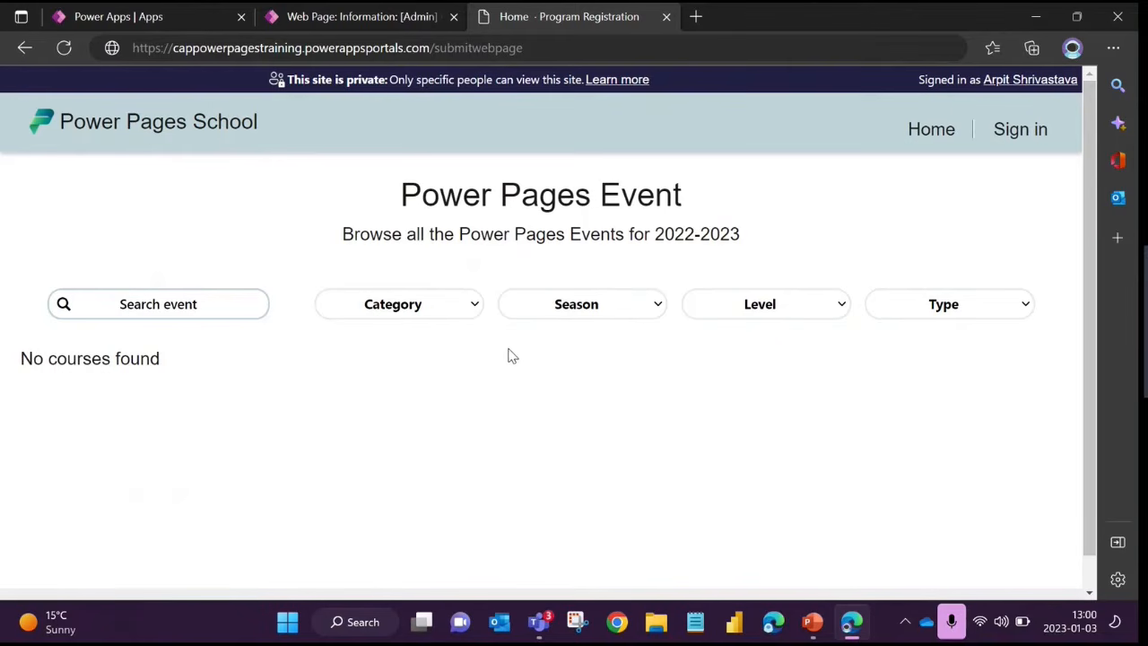
{"action": "left_click_drag", "start_coordinate": [400, 192], "coordinate": [753, 217]}
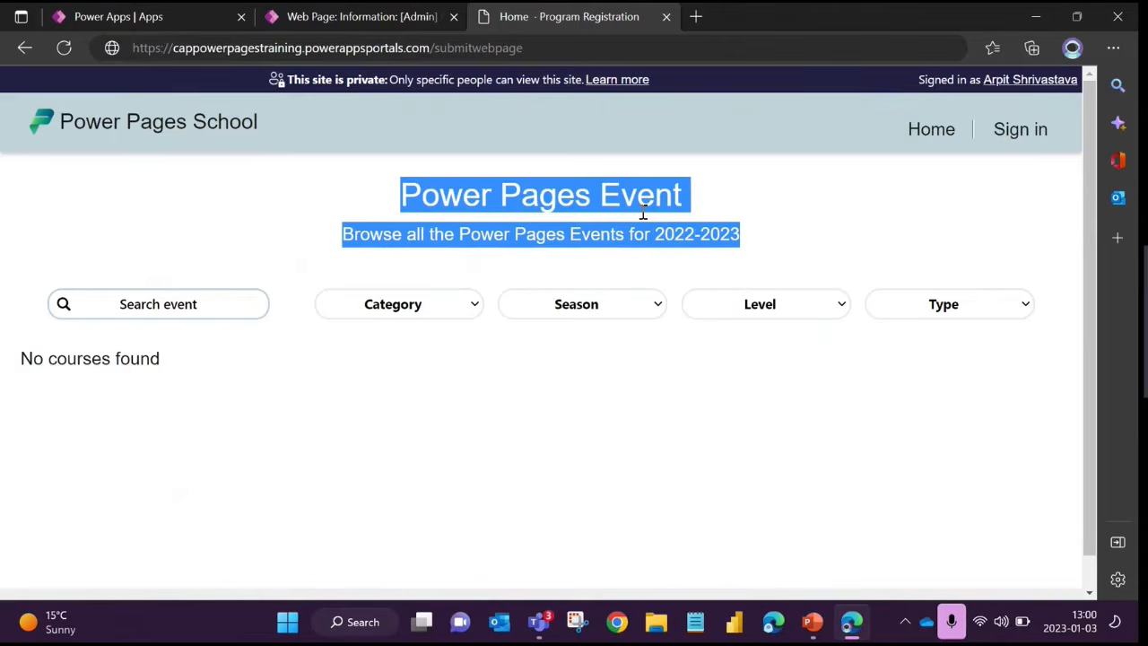
{"action": "left_click", "coordinate": [625, 244]}
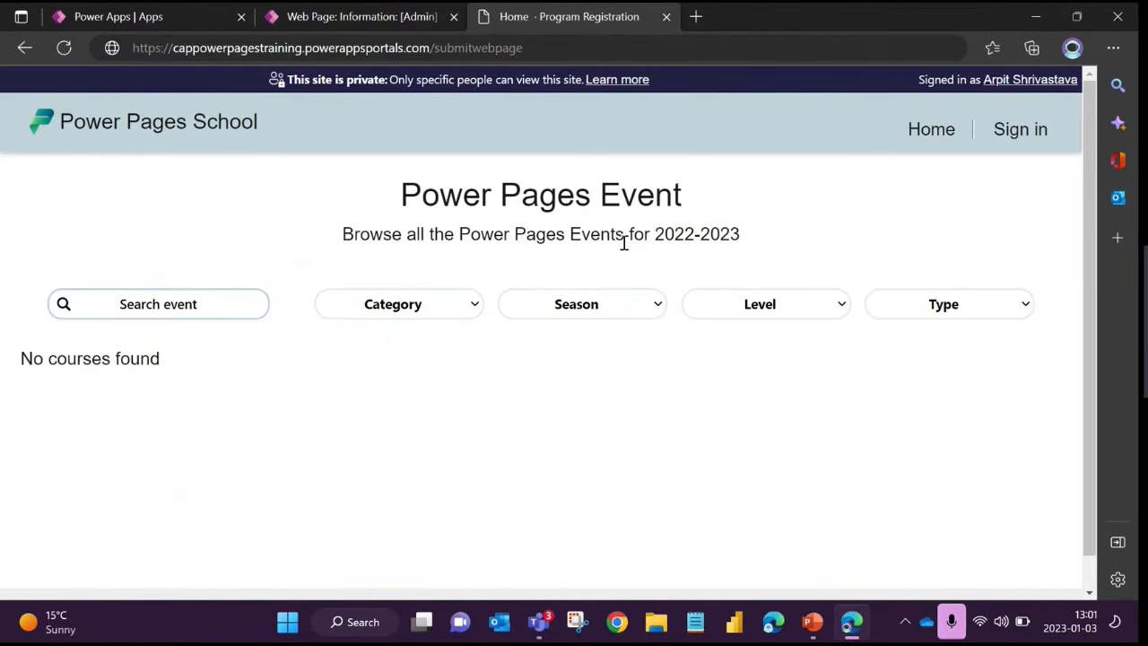
Switch back to Portal Management and browse the Active Basic Forms list
{"action": "left_click", "coordinate": [401, 18]}
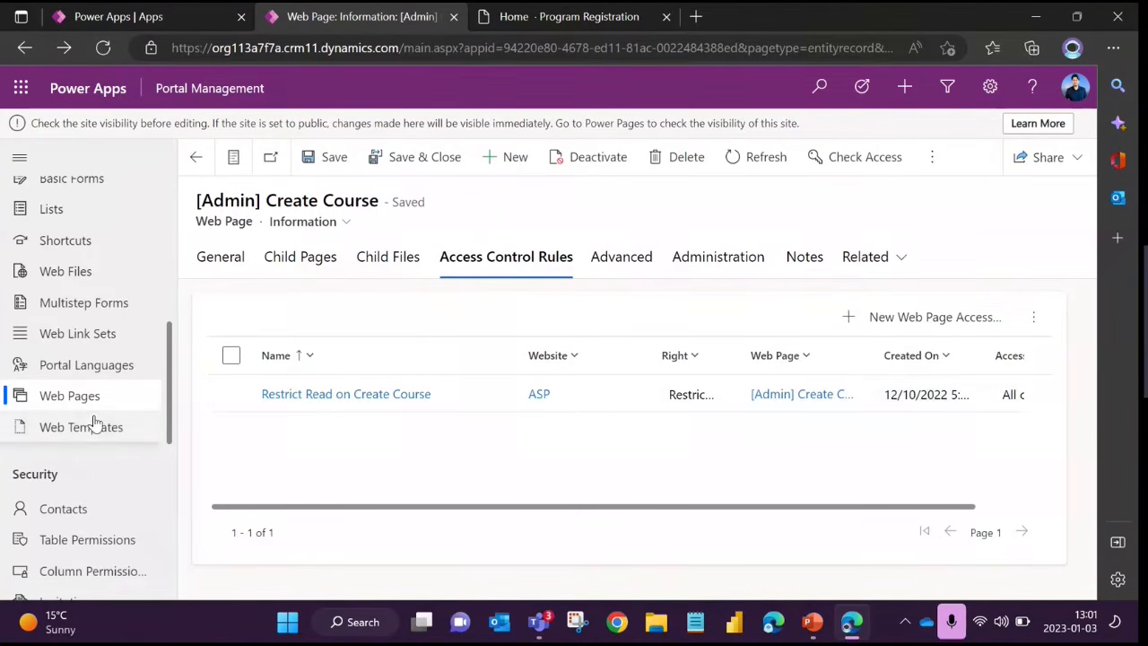
{"action": "scroll", "coordinate": [106, 395], "scroll_direction": "up", "scroll_amount": 1}
{"action": "scroll", "coordinate": [109, 389], "scroll_direction": "up", "scroll_amount": 2}
{"action": "left_click", "coordinate": [90, 368]}
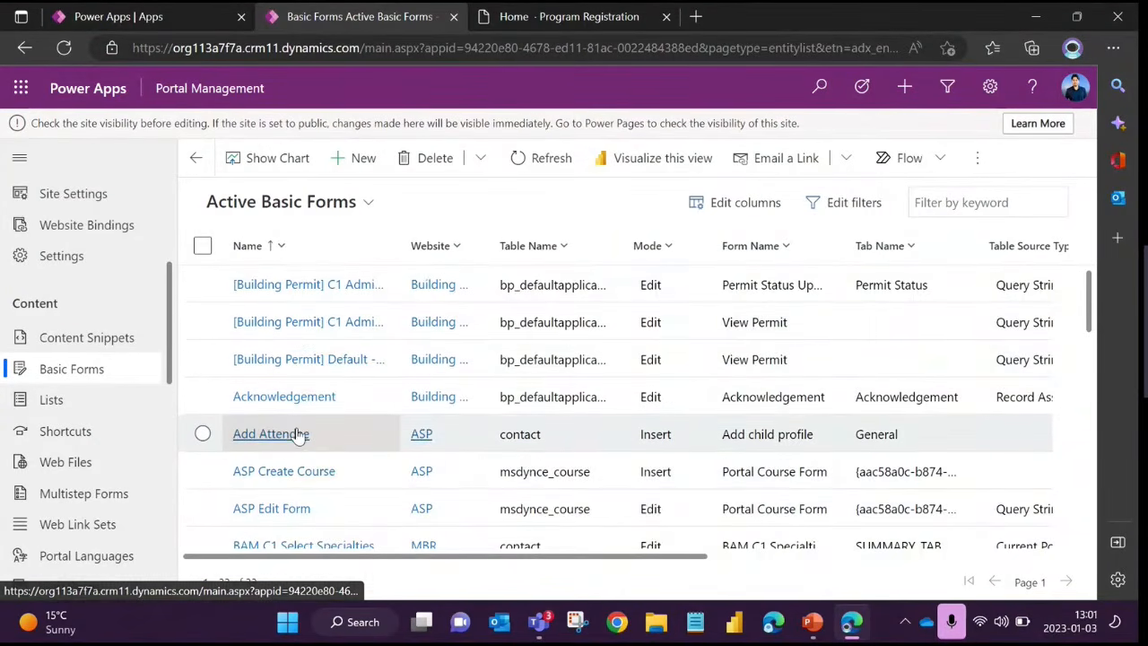
{"action": "scroll", "coordinate": [297, 435], "scroll_direction": "down", "scroll_amount": 1}
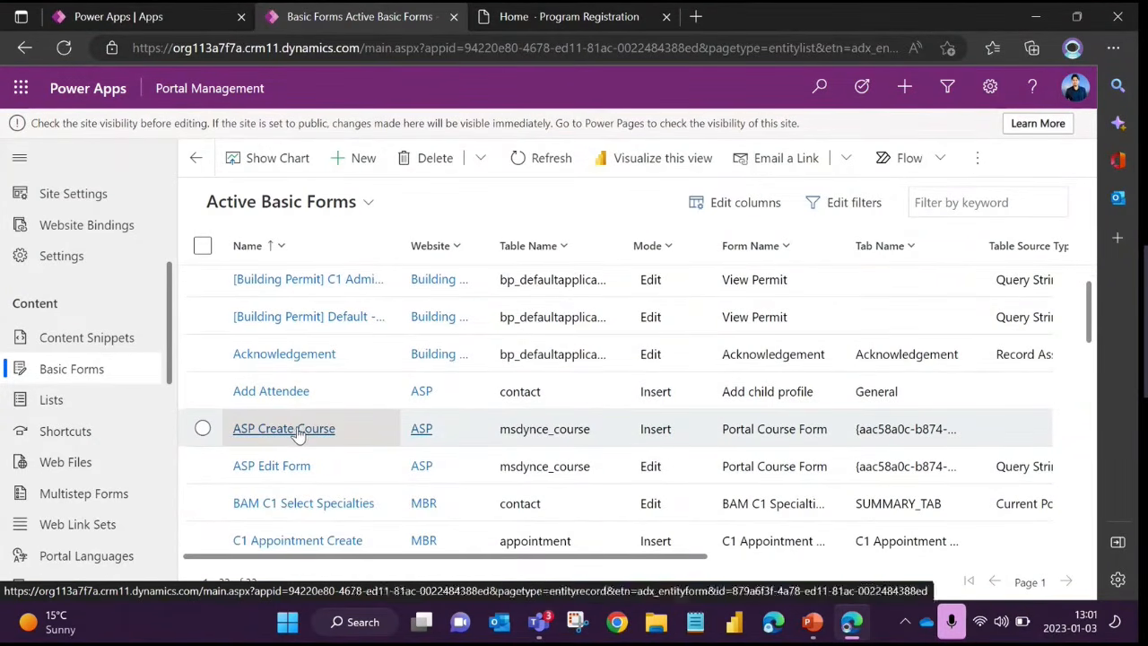
{"action": "scroll", "coordinate": [300, 432], "scroll_direction": "down", "scroll_amount": 4}
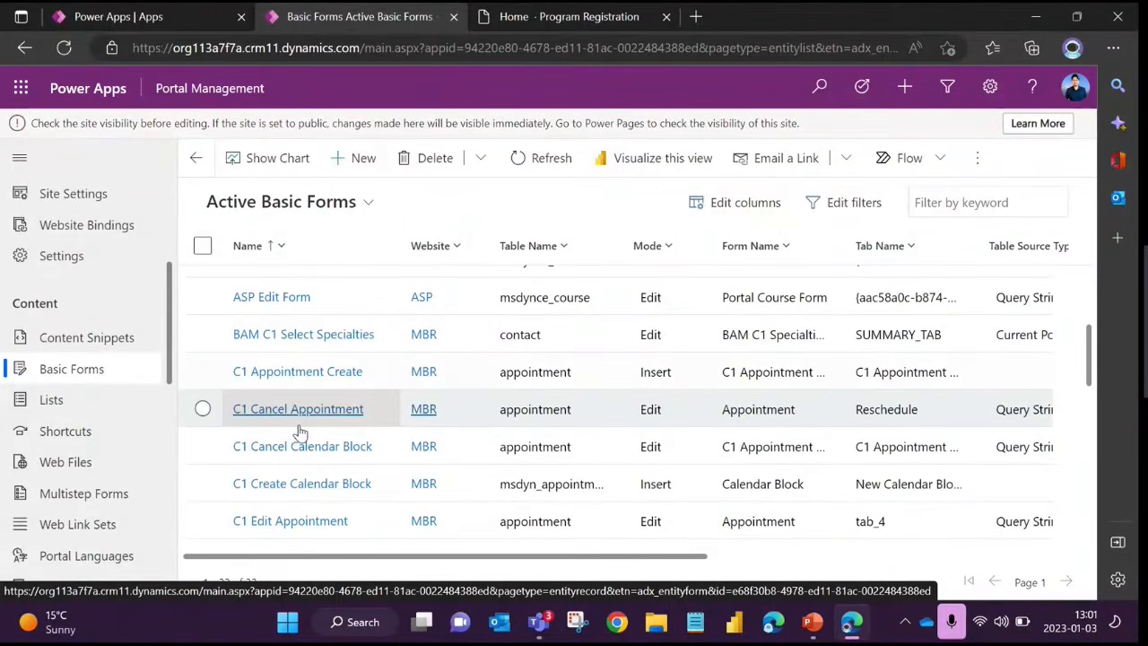
Look through the Active Basic Forms list and open the ASP Edit Form record
{"action": "scroll", "coordinate": [300, 432], "scroll_direction": "up", "scroll_amount": 5}
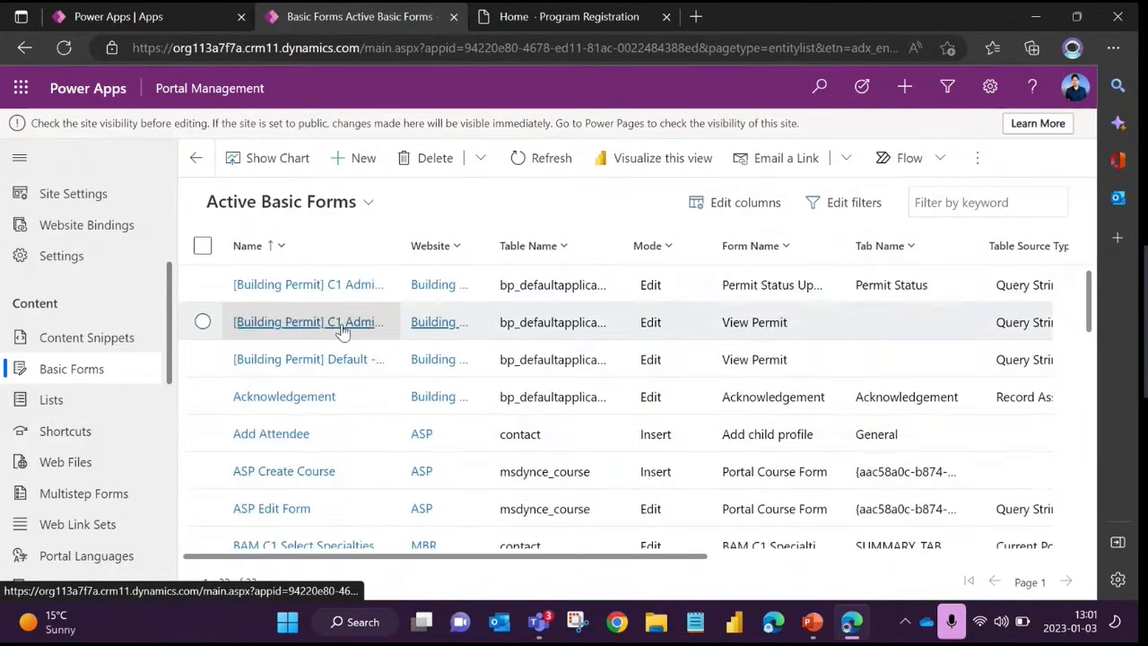
{"action": "scroll", "coordinate": [313, 436], "scroll_direction": "down", "scroll_amount": 2}
{"action": "left_click", "coordinate": [272, 424]}
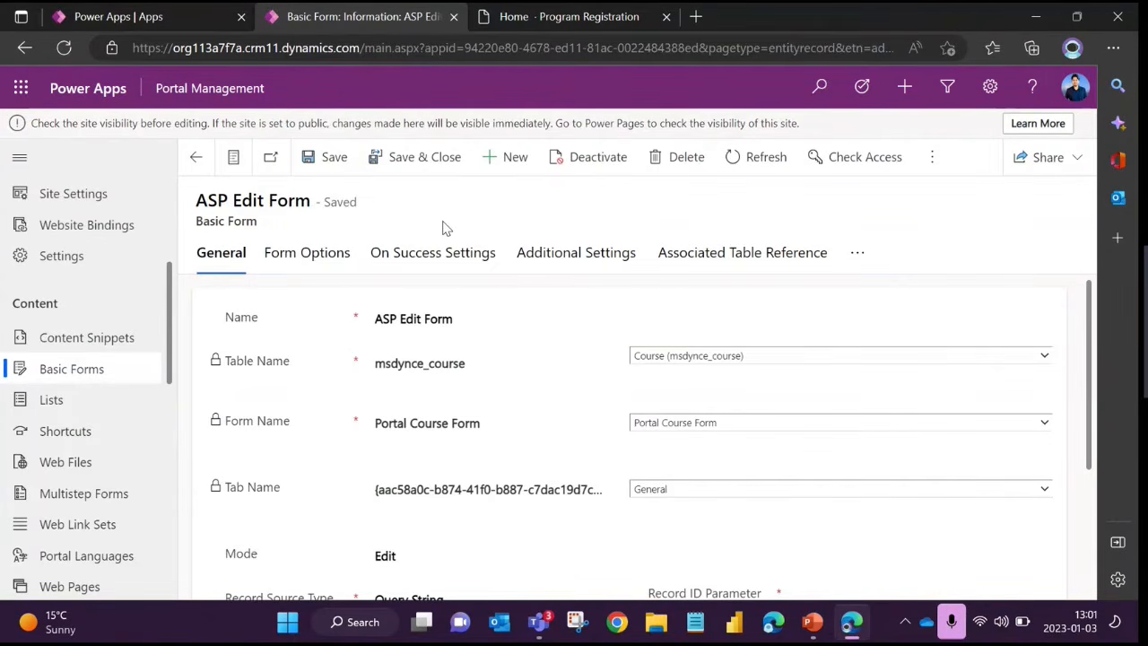
Highlight the form's Name value and the Basic Form label under the record title, leaving both unselected at the end
{"action": "left_click", "coordinate": [402, 319]}
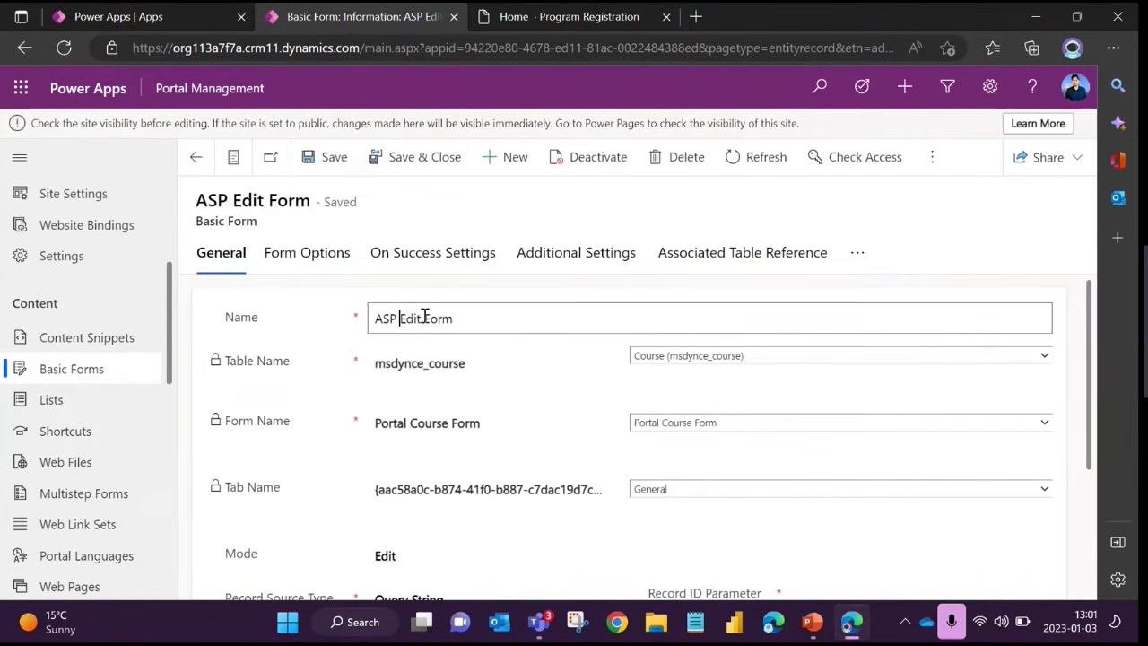
{"action": "left_click_drag", "start_coordinate": [454, 319], "coordinate": [374, 319]}
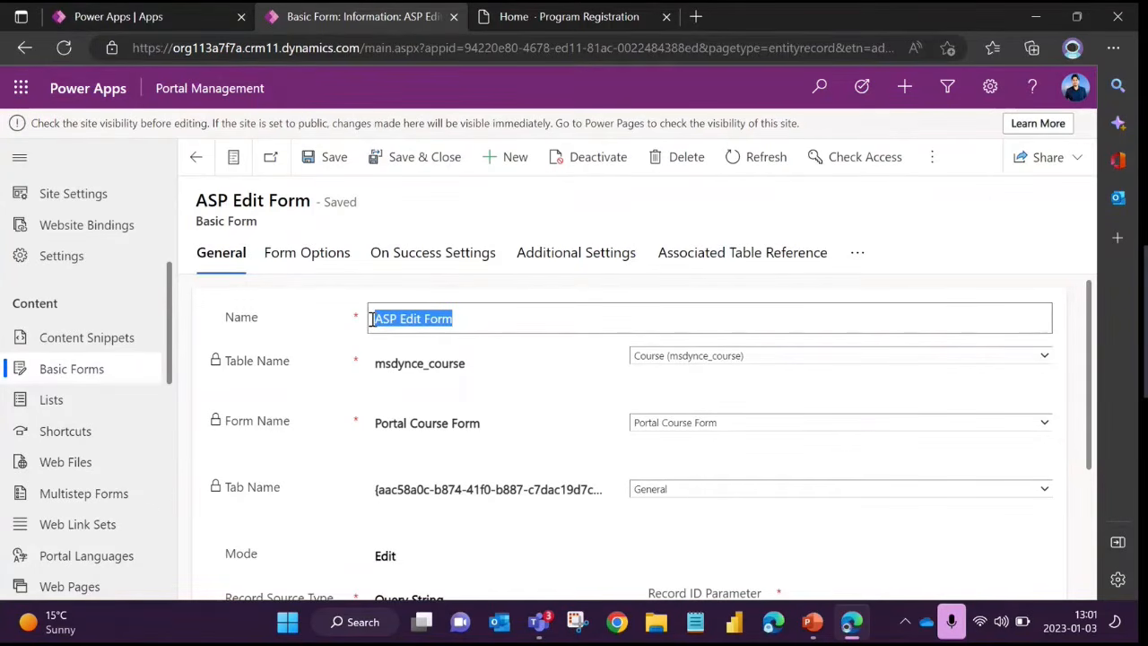
{"action": "left_click", "coordinate": [291, 361]}
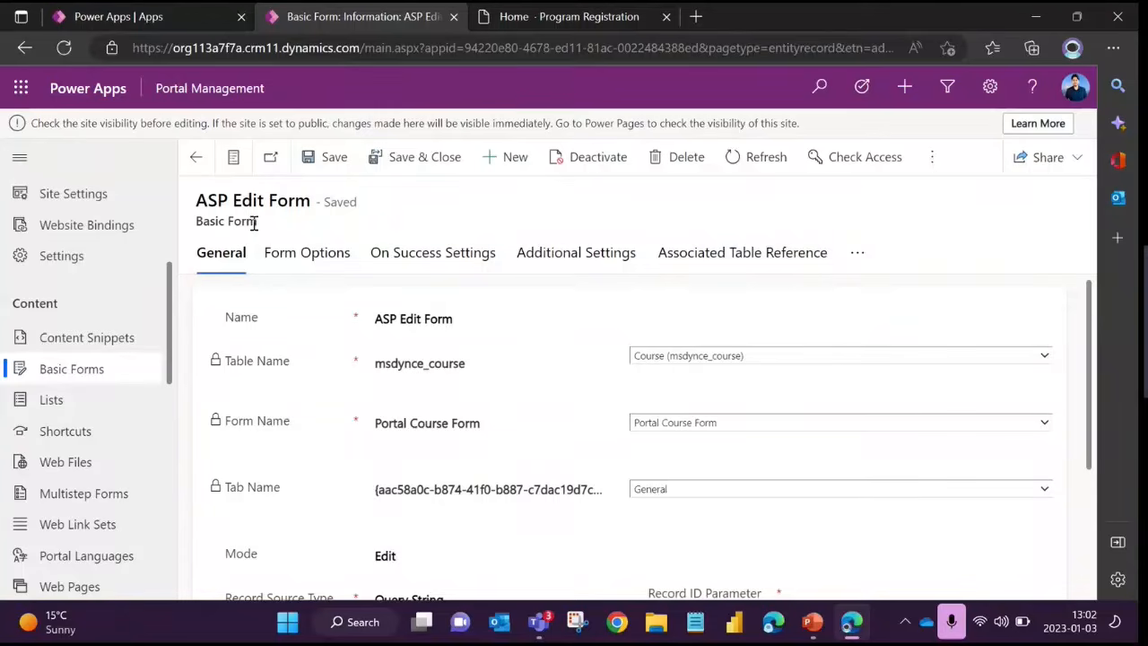
{"action": "left_click_drag", "start_coordinate": [256, 222], "coordinate": [203, 222]}
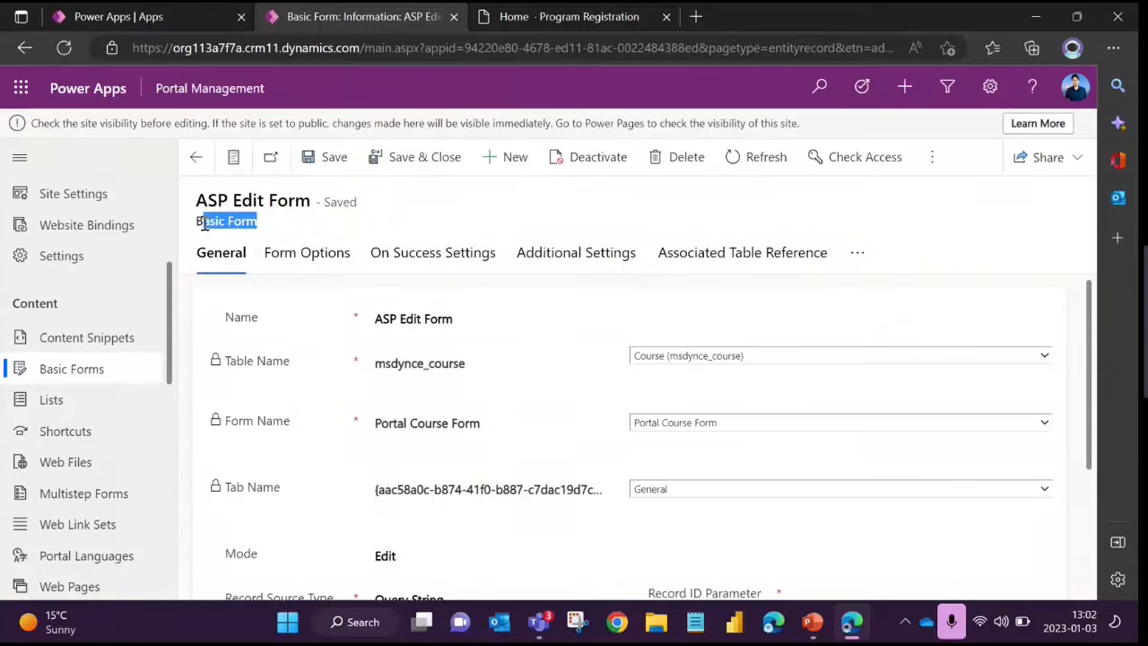
{"action": "left_click", "coordinate": [274, 231]}
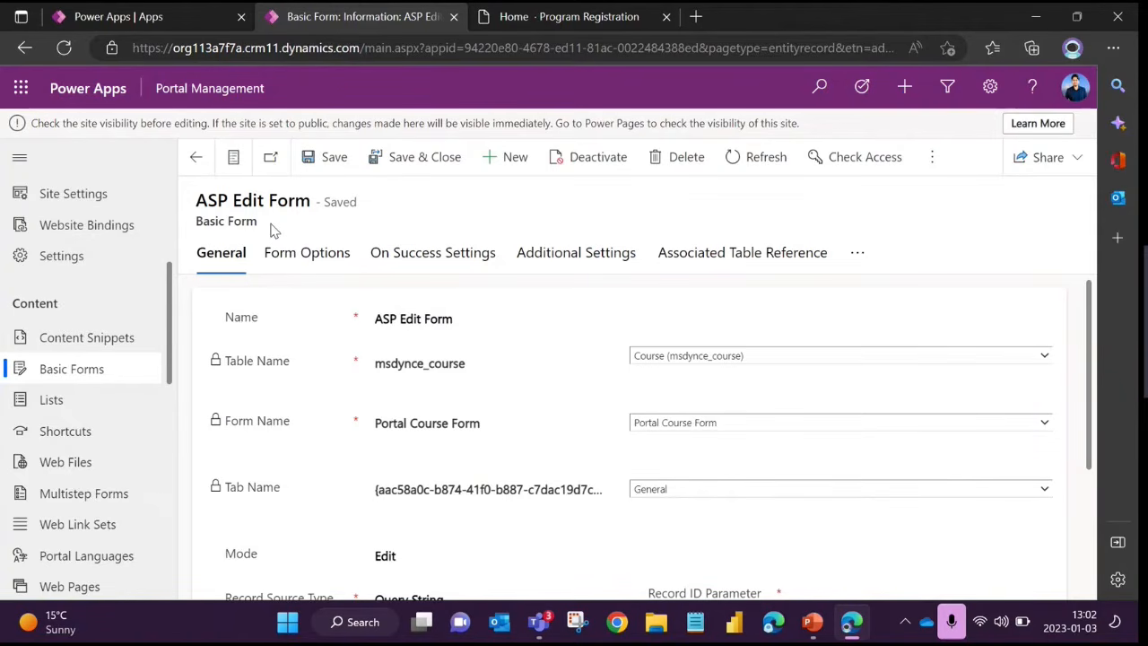
Highlight the Table Name and Form Name labels on the ASP Edit Form record, leaving both unselected at the end
{"action": "left_click_drag", "start_coordinate": [229, 361], "coordinate": [283, 364]}
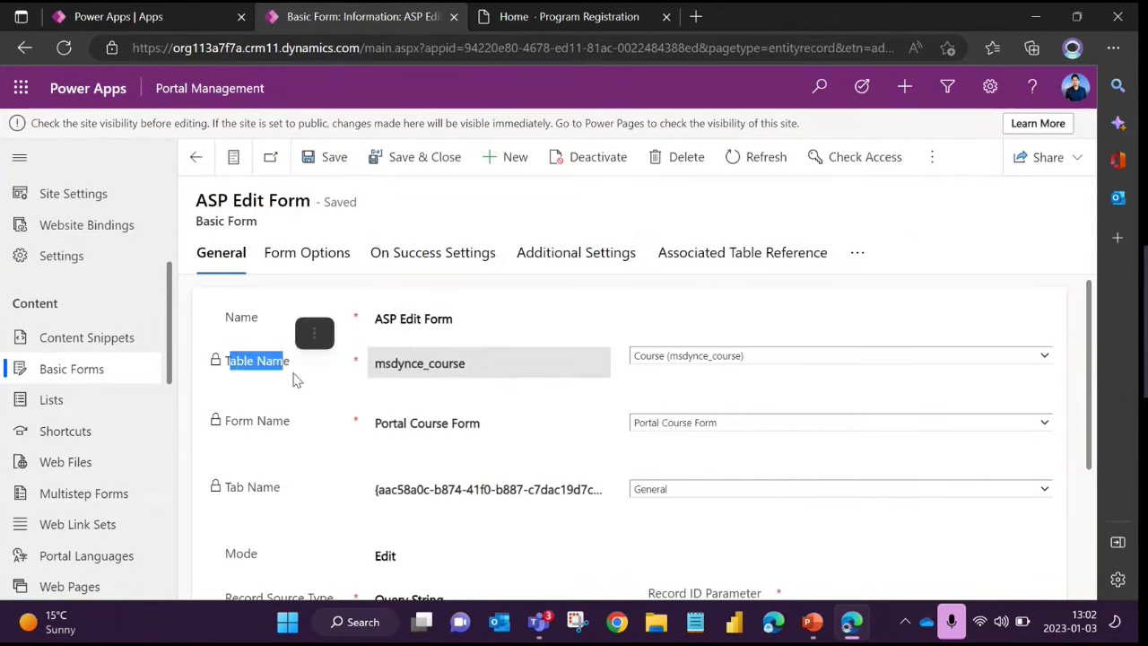
{"action": "left_click", "coordinate": [283, 364]}
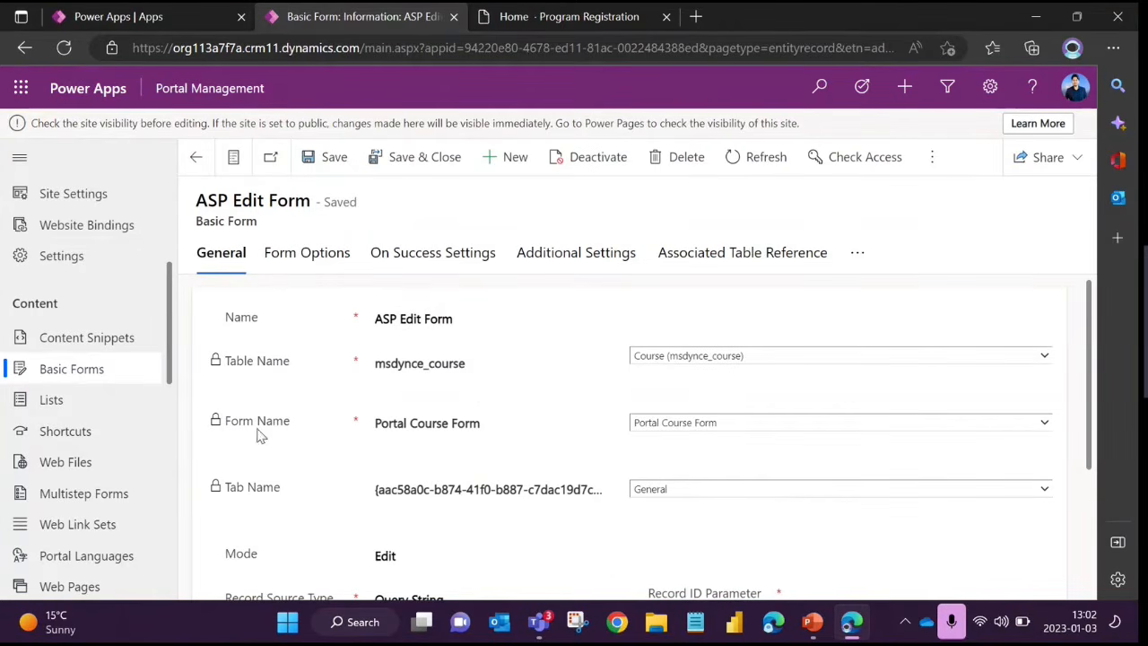
{"action": "left_click_drag", "start_coordinate": [230, 422], "coordinate": [310, 442]}
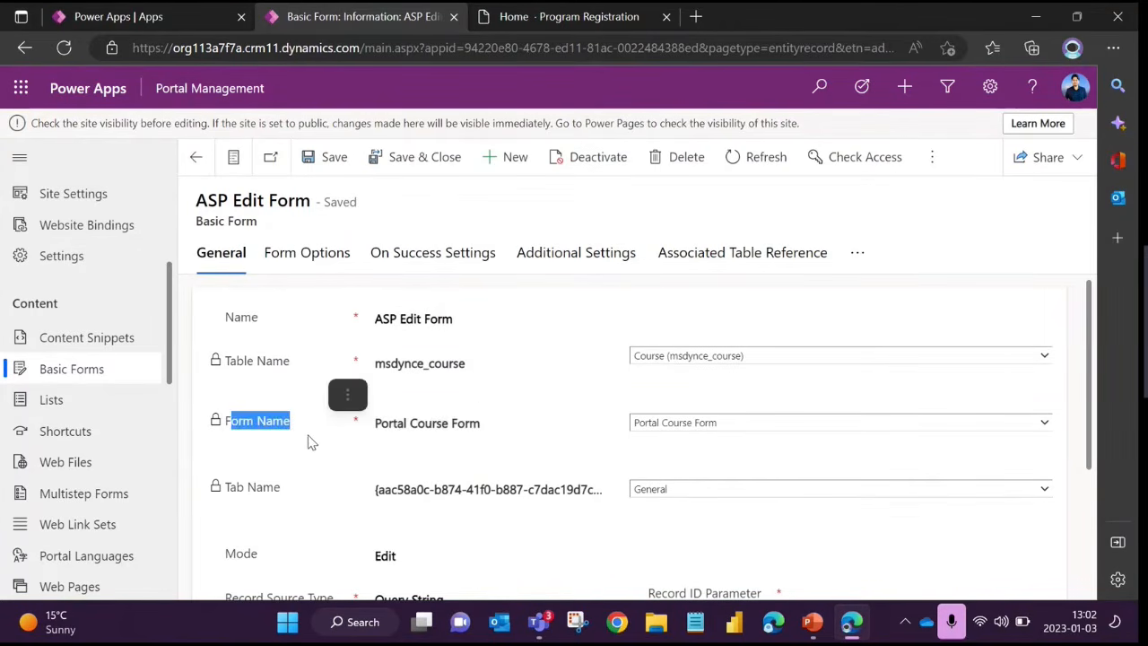
{"action": "left_click", "coordinate": [257, 435]}
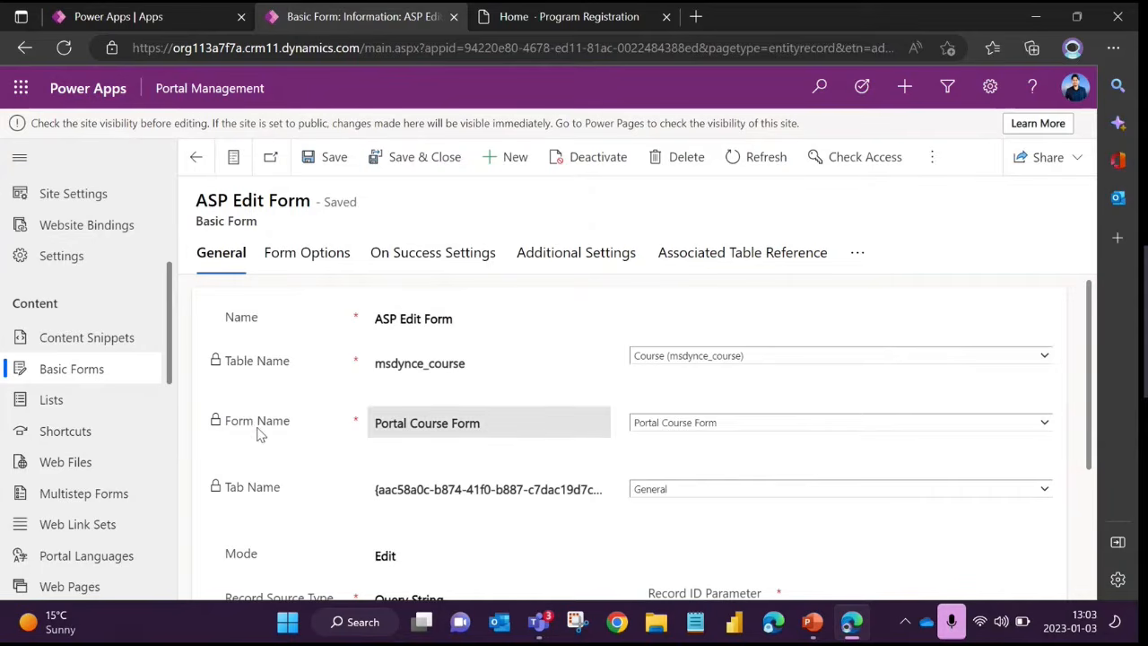
View the available tables for Table Name and the available forms for Form Name, keeping Course (msdynce_course) and Portal Course Form
{"action": "left_click", "coordinate": [659, 358]}
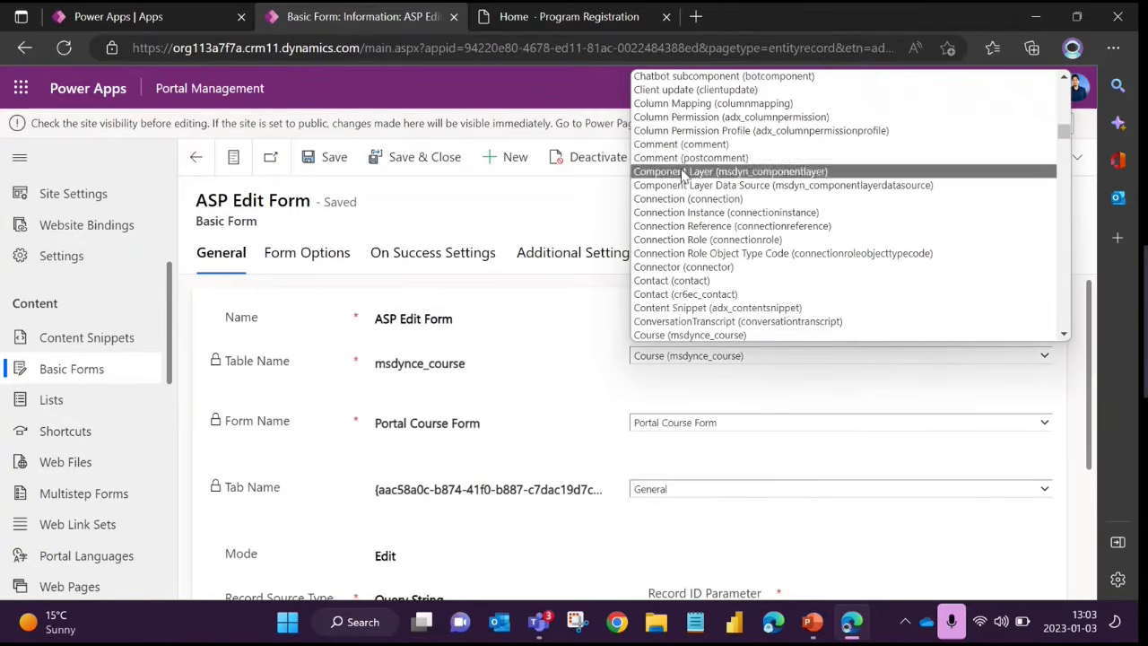
{"action": "left_click", "coordinate": [350, 387]}
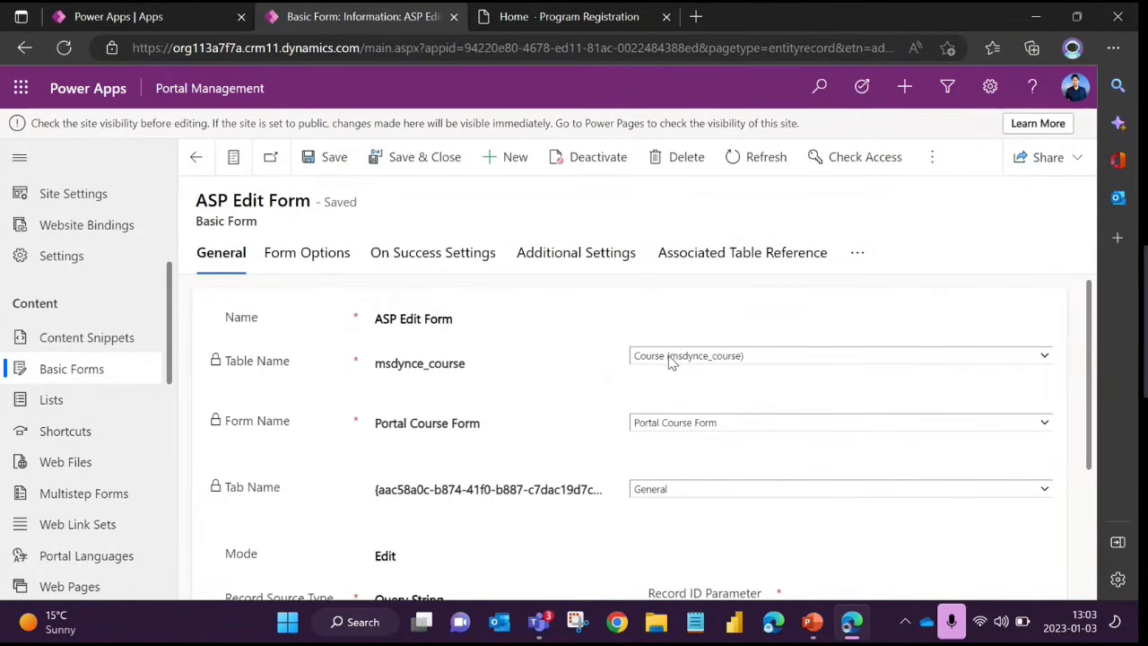
{"action": "left_click", "coordinate": [675, 423]}
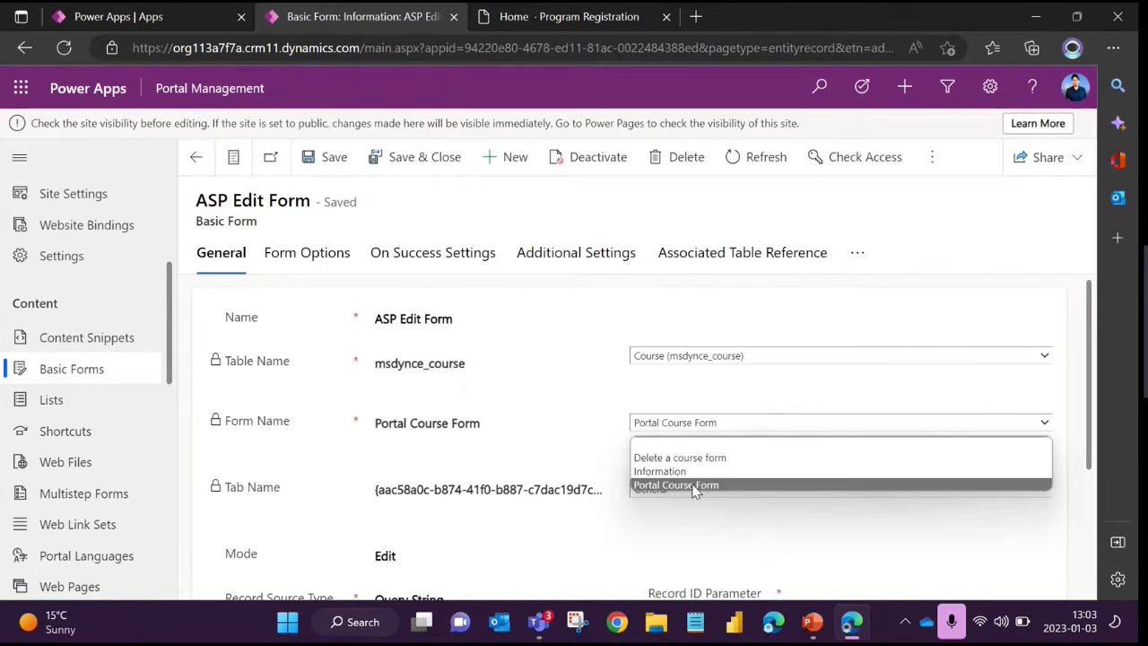
{"action": "left_click", "coordinate": [588, 452]}
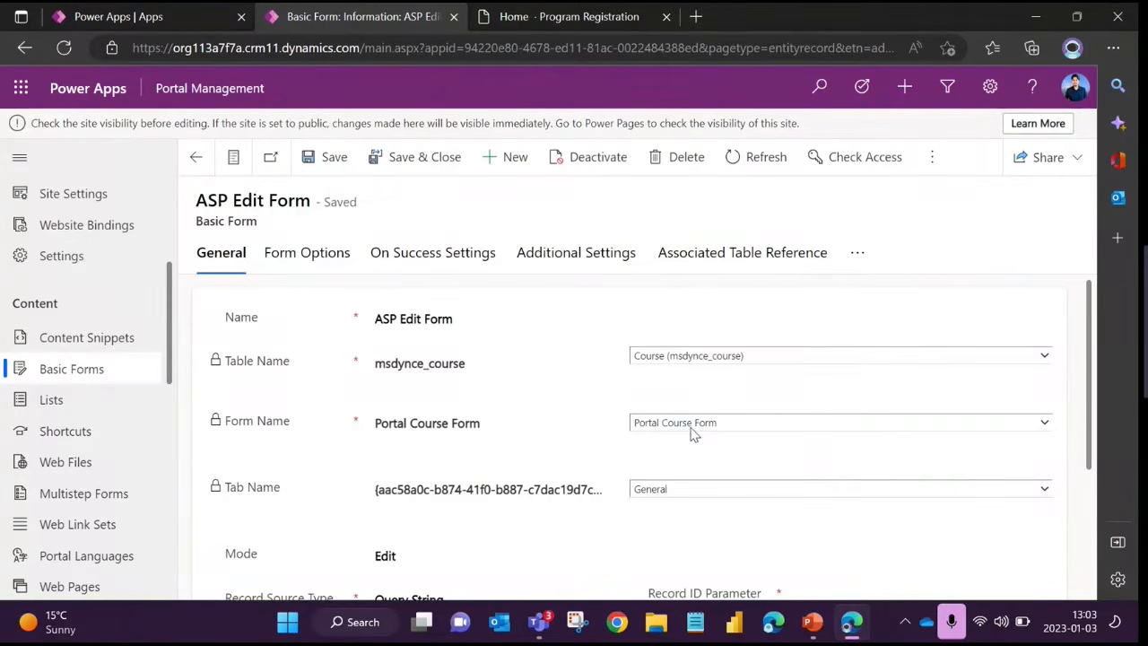
Highlight the Tab Name label and view the tab choices for the Portal Course Form, keeping General
{"action": "scroll", "coordinate": [571, 364], "scroll_direction": "down", "scroll_amount": 1}
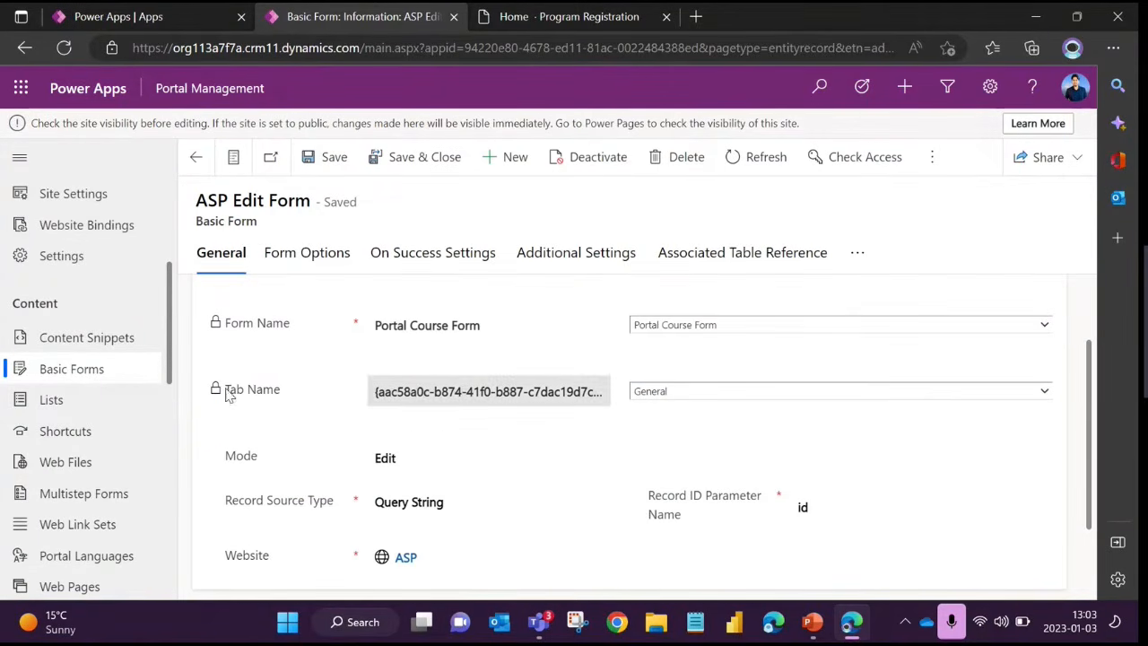
{"action": "left_click_drag", "start_coordinate": [227, 395], "coordinate": [275, 400]}
{"action": "left_click", "coordinate": [598, 355]}
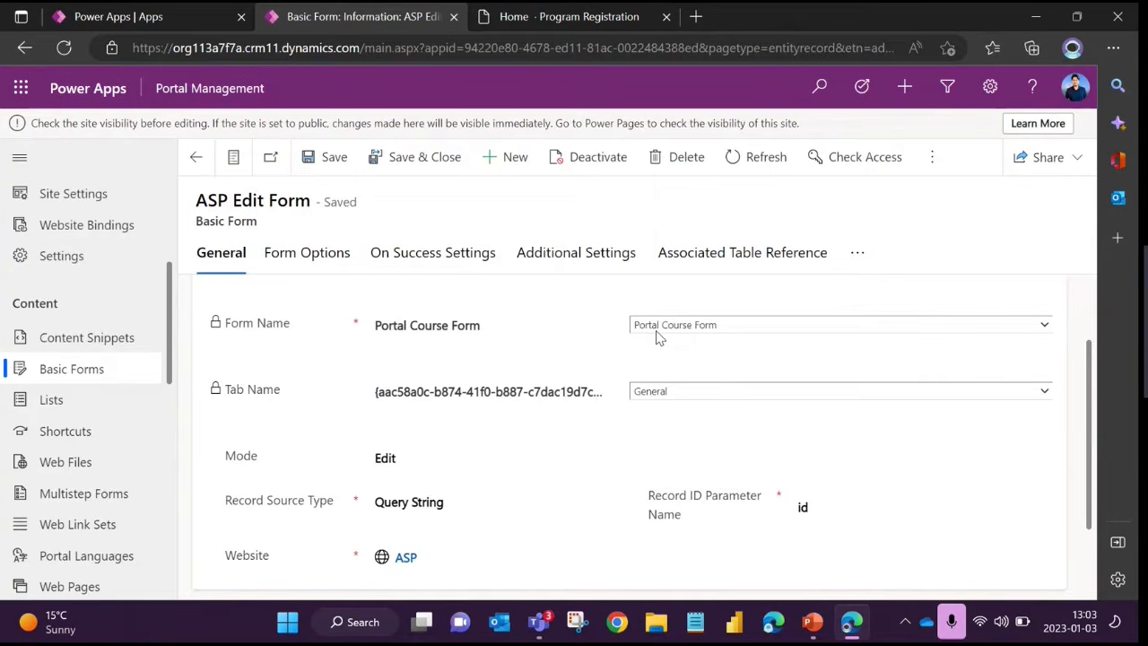
{"action": "left_click", "coordinate": [662, 391]}
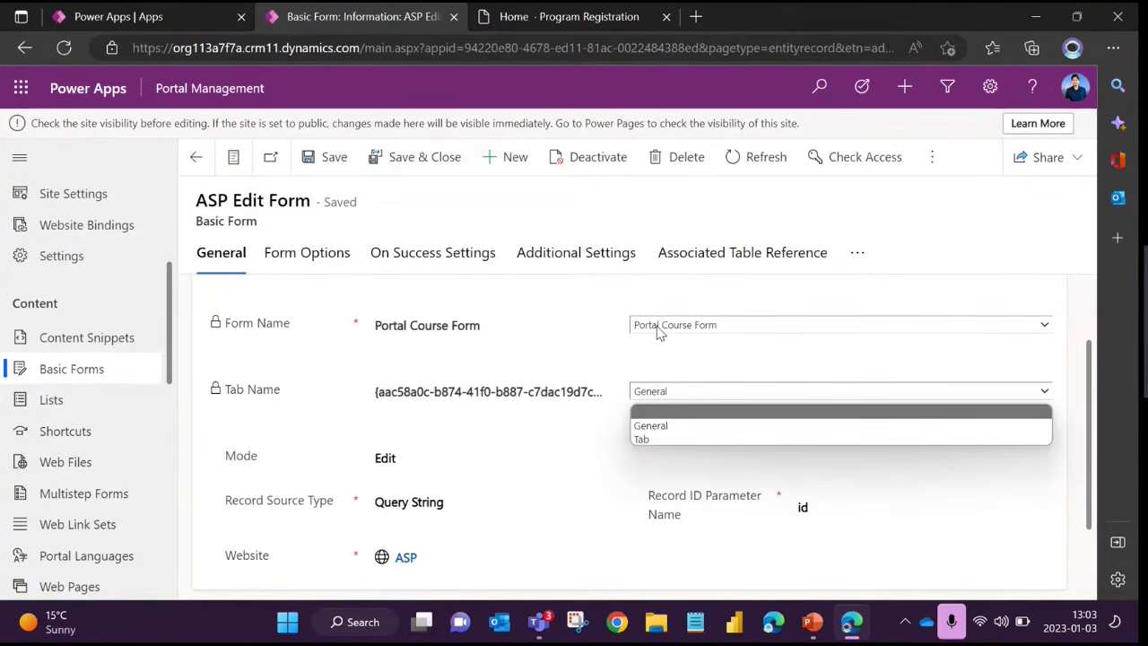
{"action": "left_click", "coordinate": [589, 437]}
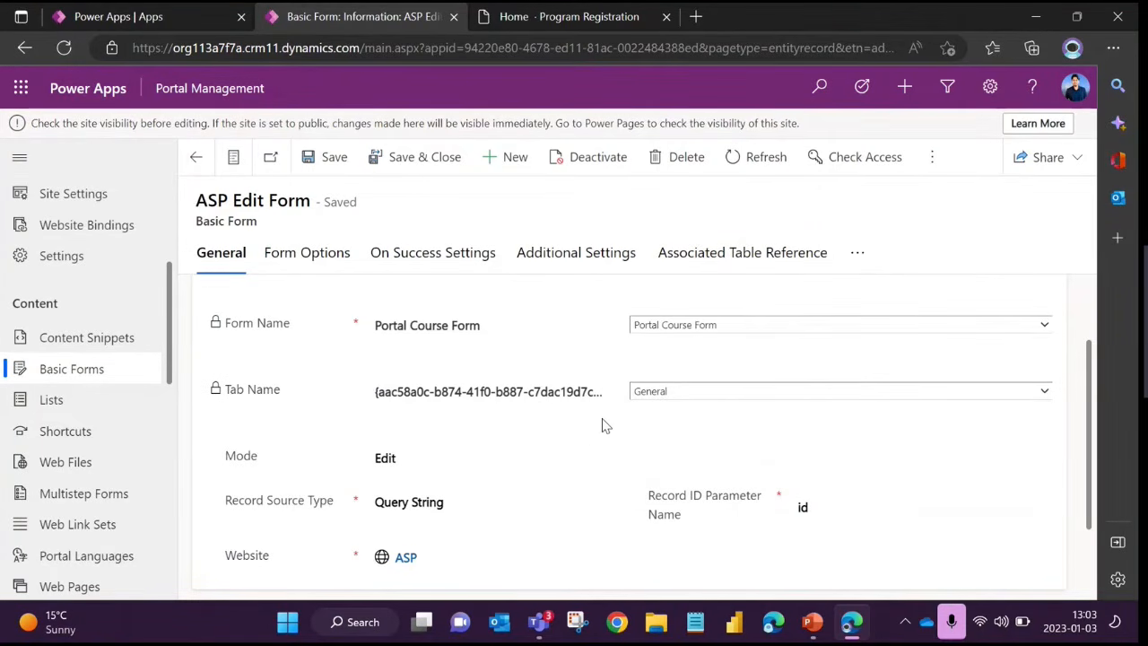
{"action": "left_click", "coordinate": [656, 395]}
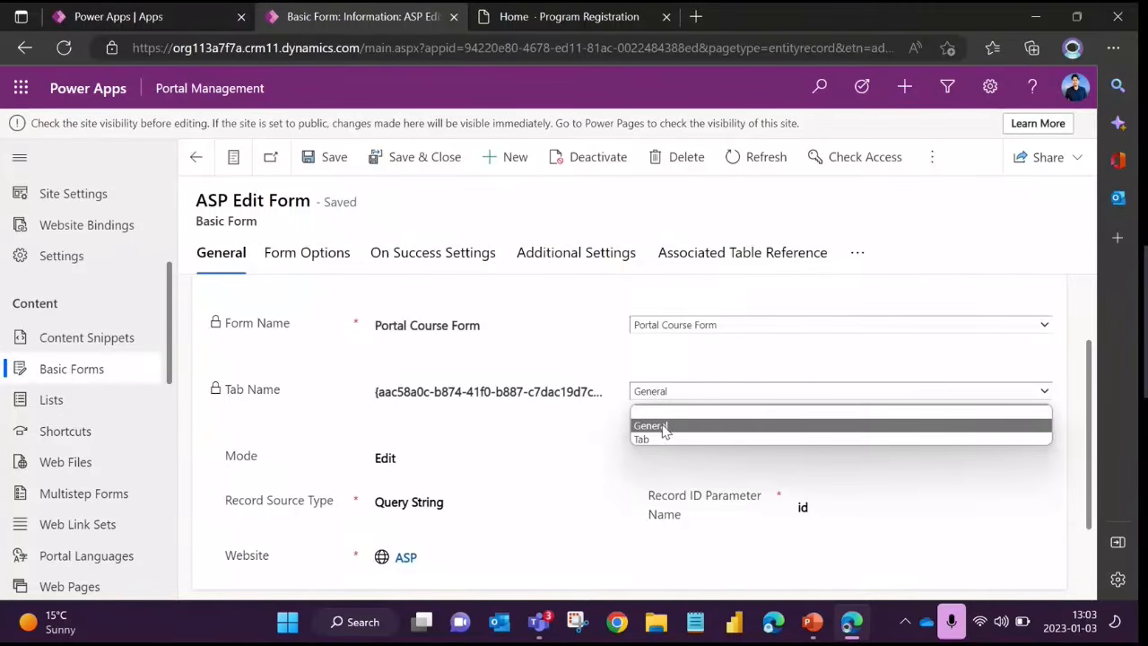
{"action": "left_click", "coordinate": [585, 439]}
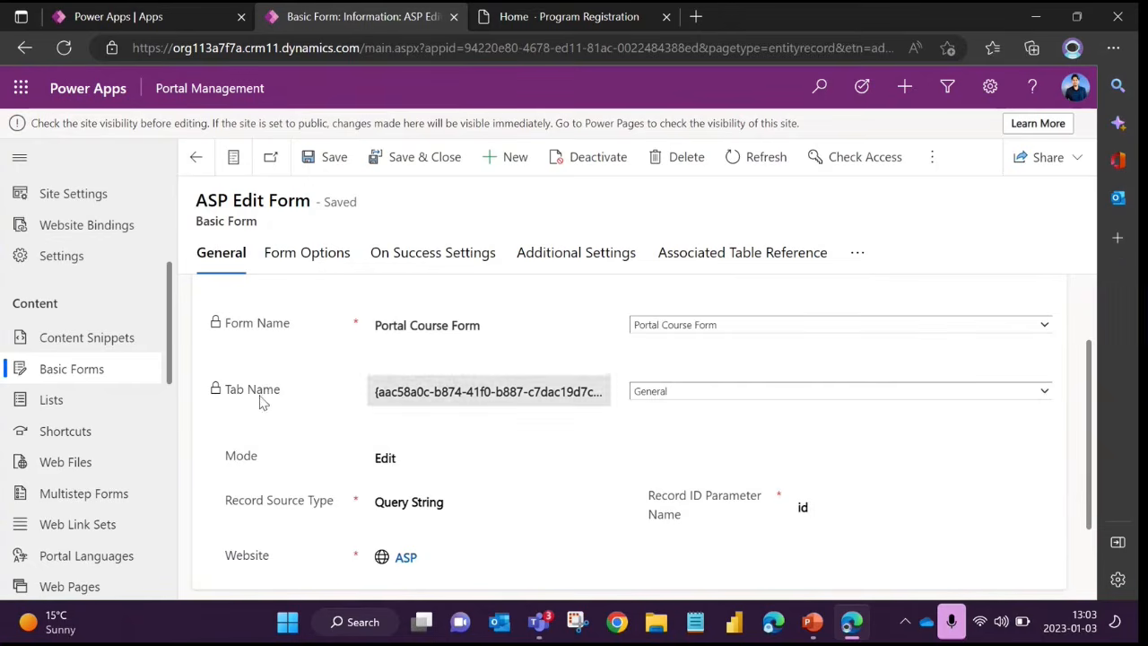
Examine the form's Mode choices, pointing out Insert, Edit and ReadOnly, and keep Edit
{"action": "scroll", "coordinate": [257, 403], "scroll_direction": "down", "scroll_amount": 1}
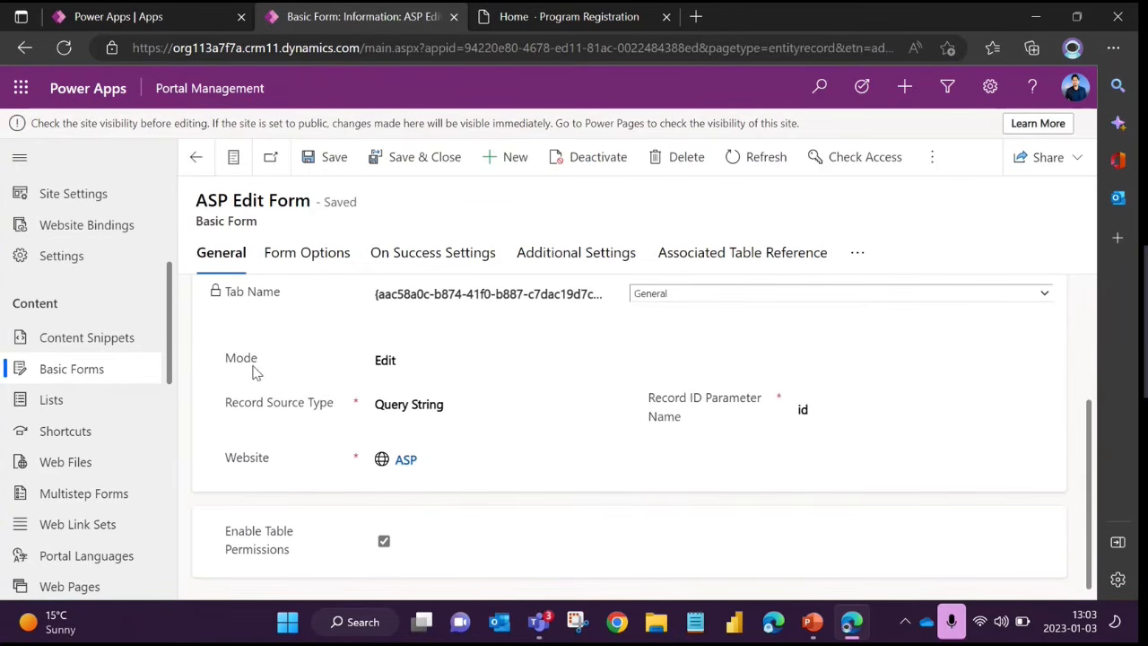
{"action": "left_click", "coordinate": [391, 360]}
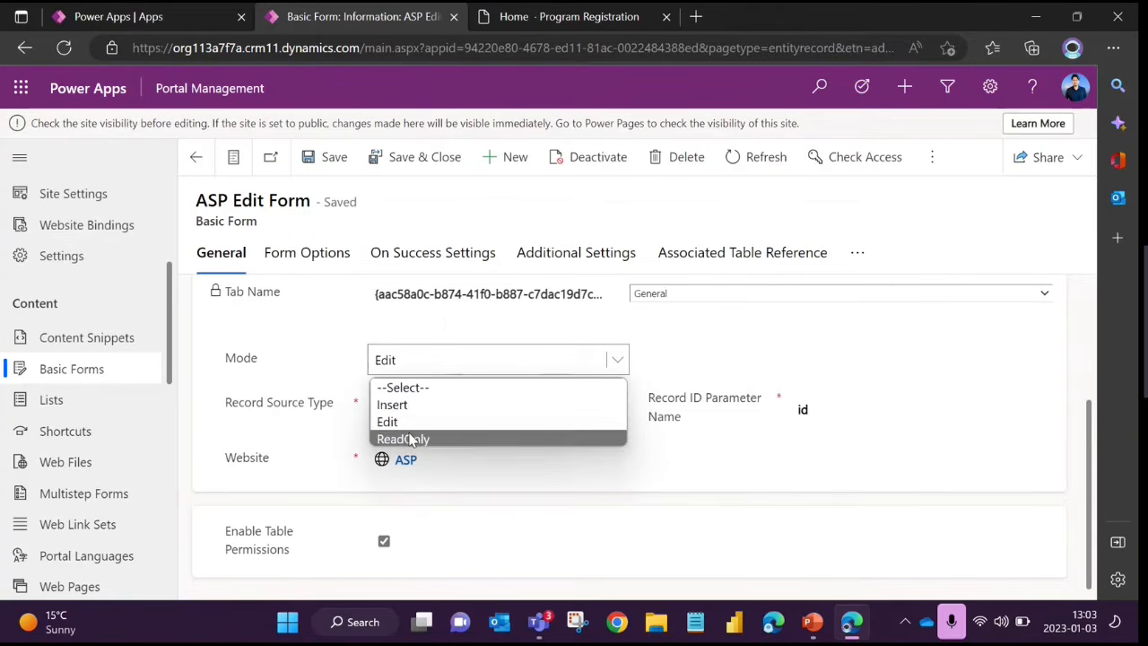
{"action": "left_click", "coordinate": [291, 372]}
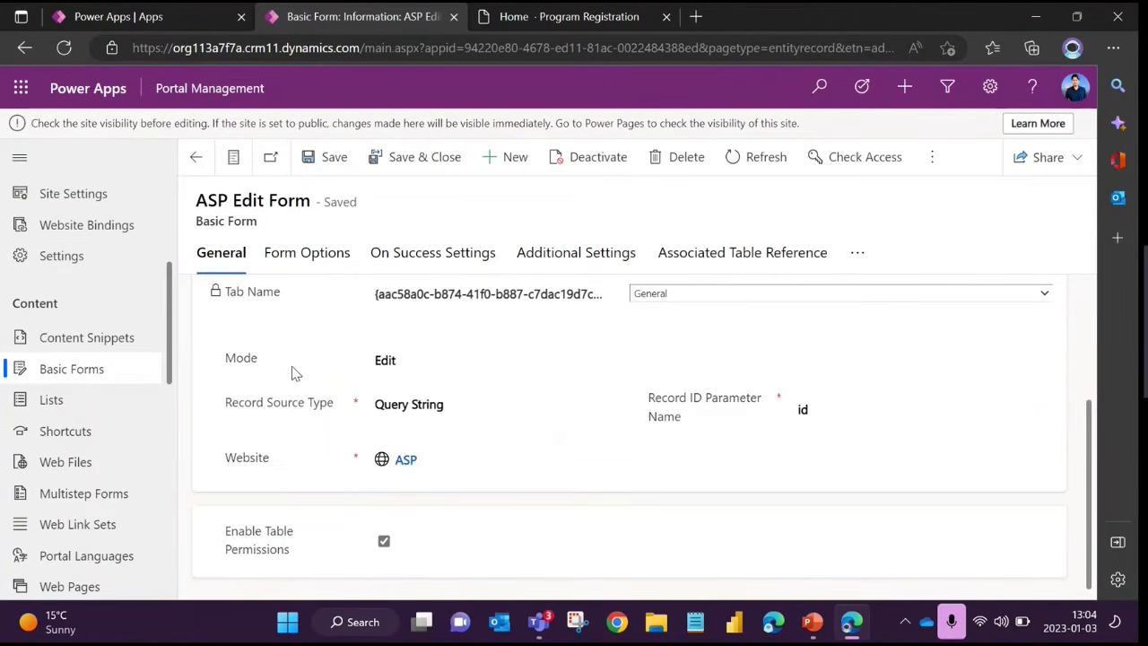
{"action": "left_click", "coordinate": [431, 363]}
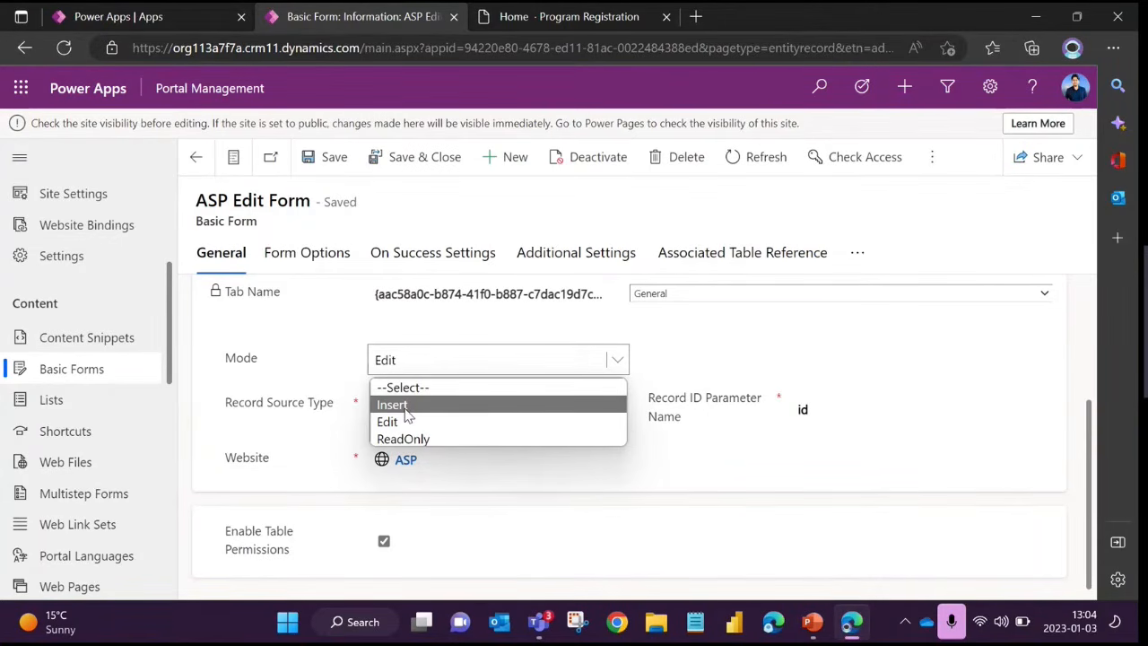
{"action": "left_click", "coordinate": [302, 373]}
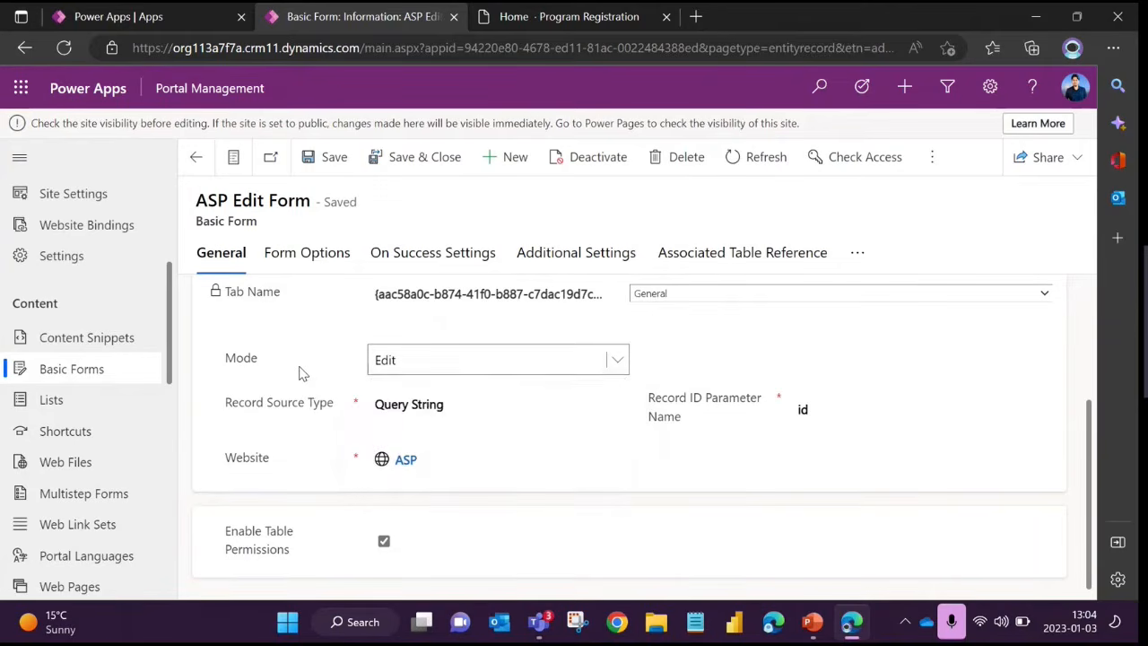
{"action": "left_click", "coordinate": [385, 366]}
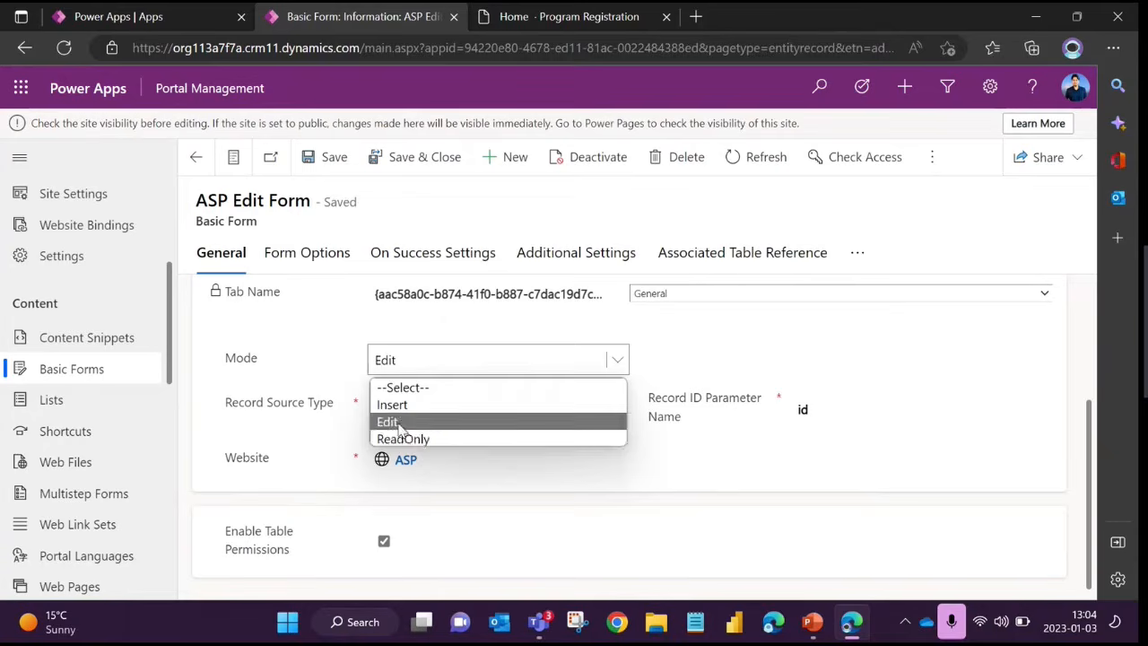
{"action": "left_click", "coordinate": [312, 370]}
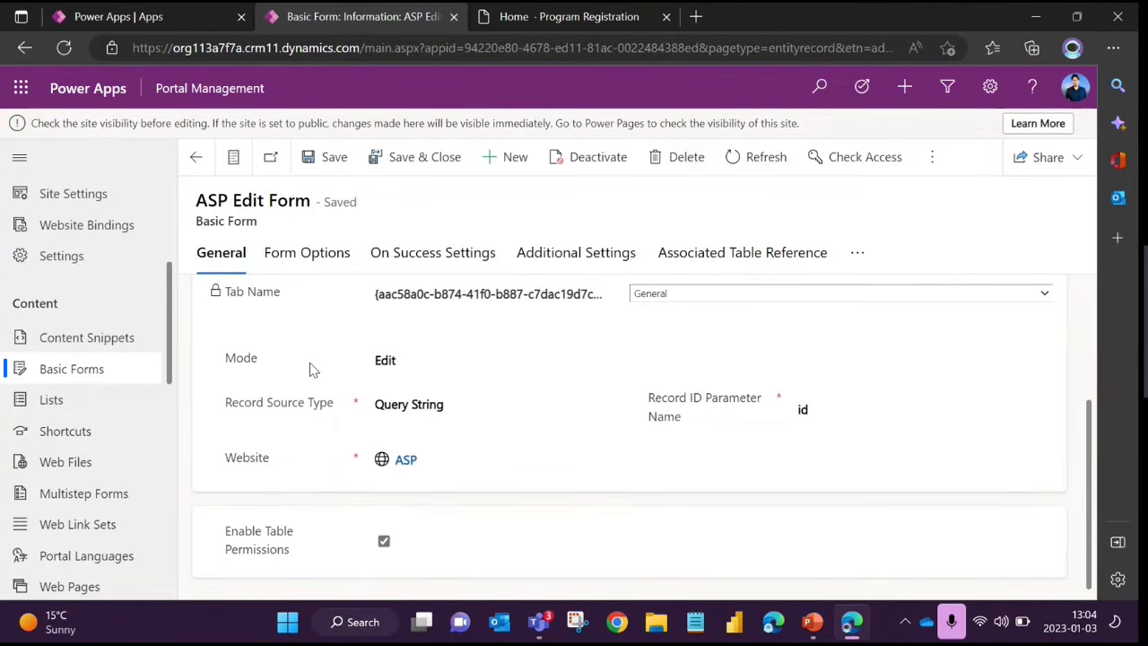
{"action": "left_click", "coordinate": [422, 366]}
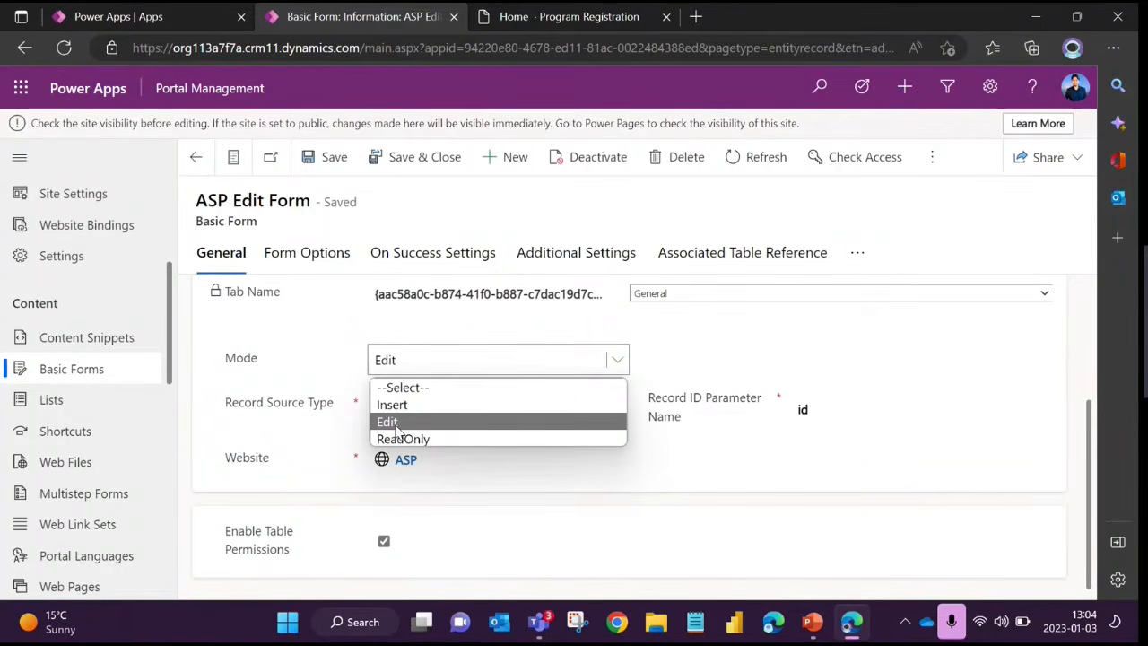
{"action": "left_click", "coordinate": [700, 489]}
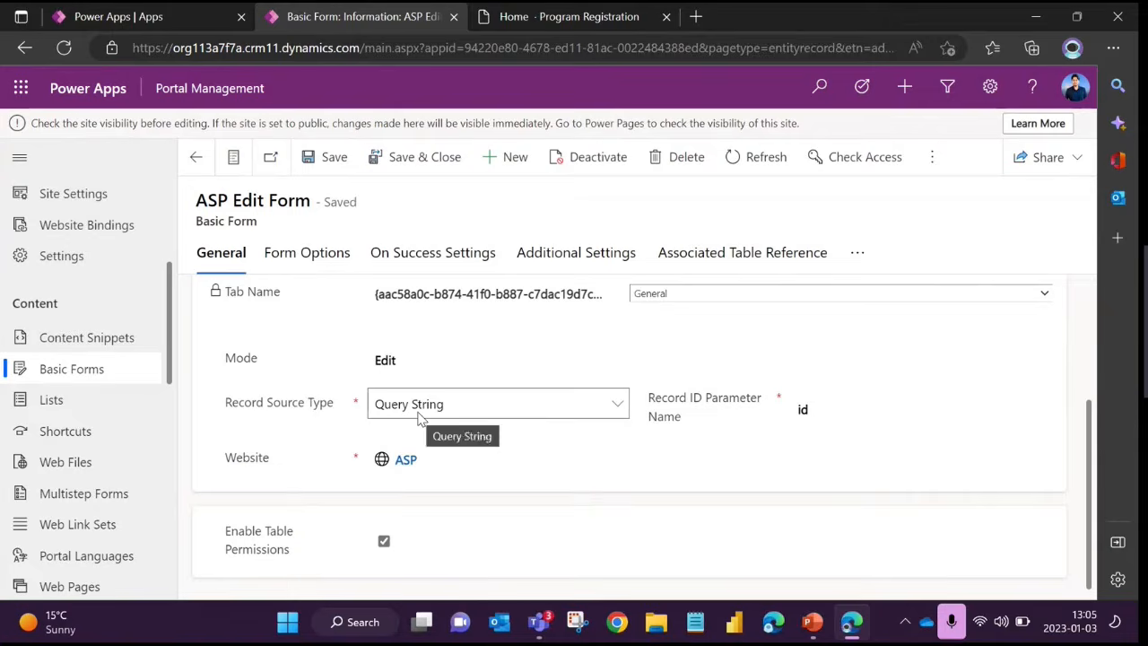
Check the Record Source Type field, and review the Insert and ReadOnly modes again without changing the form's mode
{"action": "left_click", "coordinate": [386, 408]}
{"action": "left_click", "coordinate": [392, 359]}
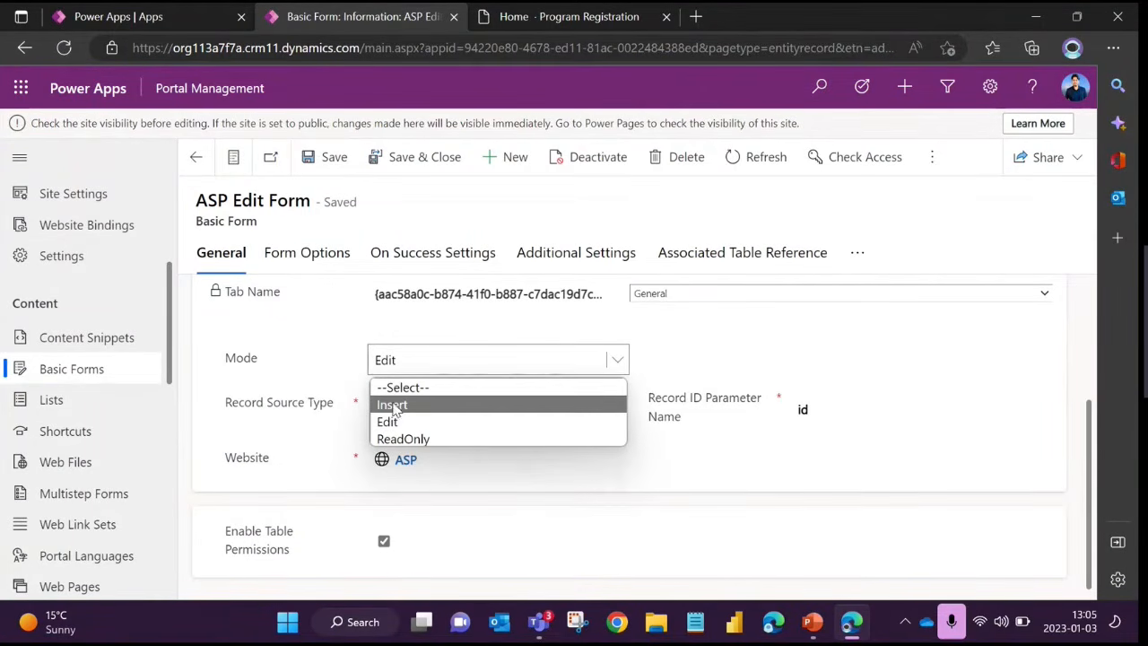
{"action": "left_click", "coordinate": [314, 429]}
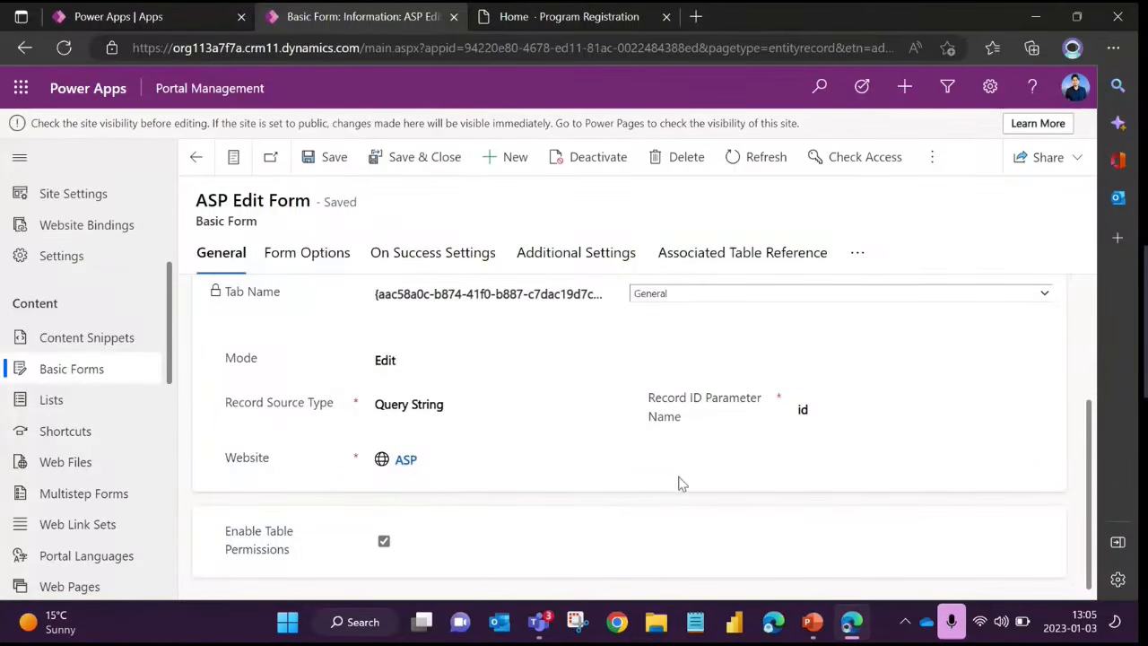
{"action": "left_click", "coordinate": [425, 366]}
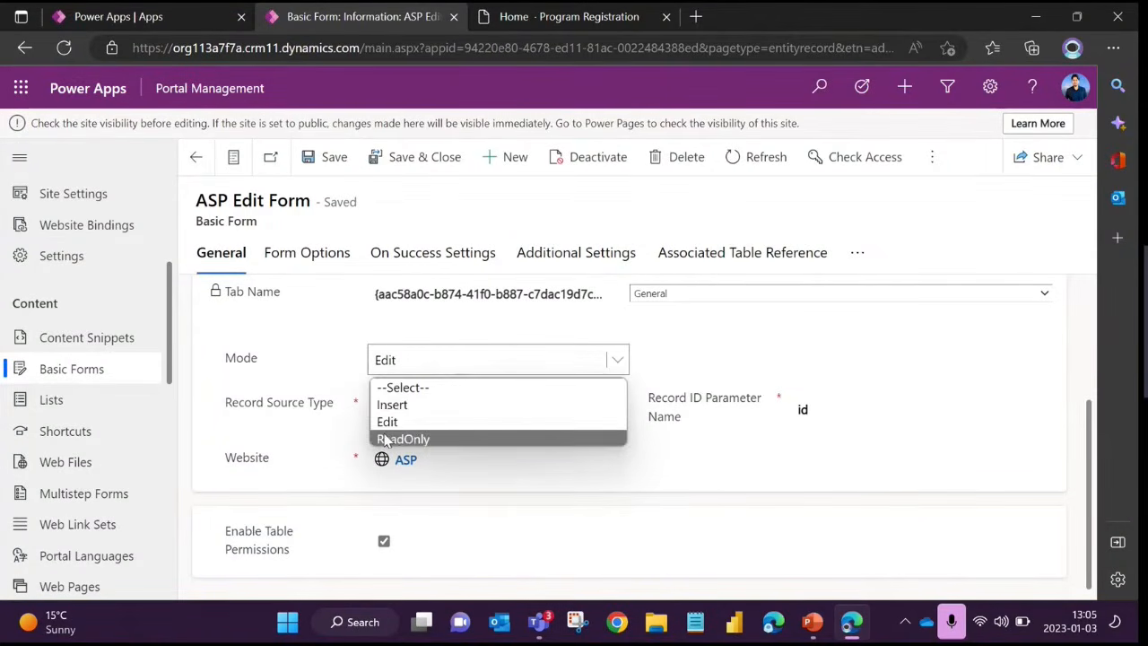
{"action": "left_click", "coordinate": [324, 430]}
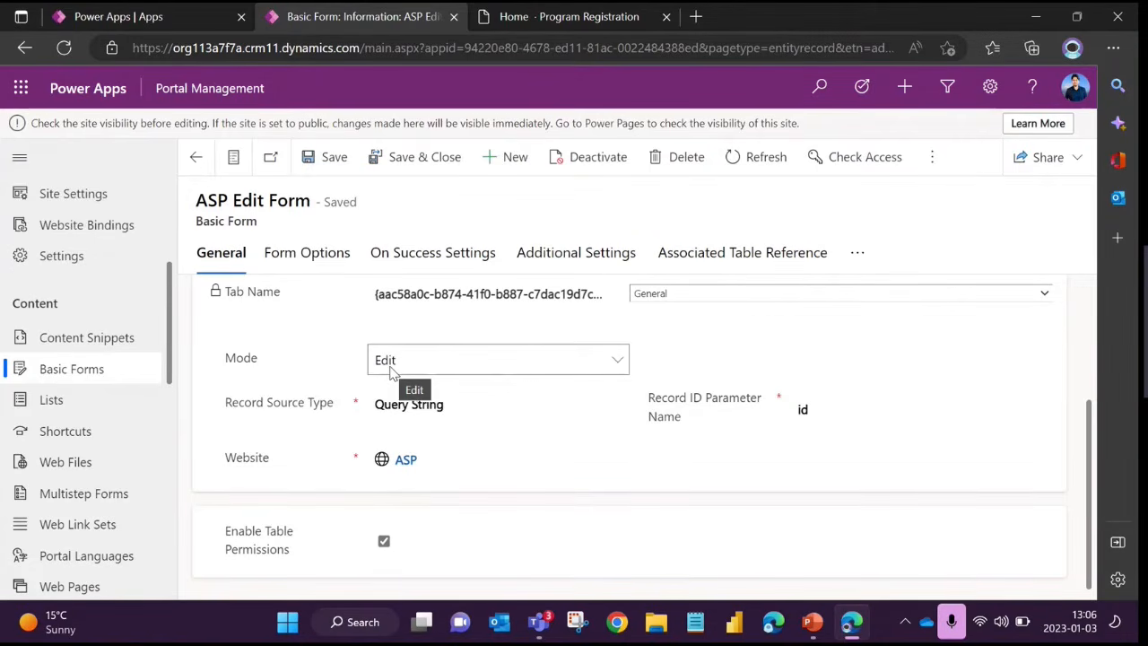
{"action": "left_click", "coordinate": [390, 372]}
{"action": "left_click", "coordinate": [290, 433]}
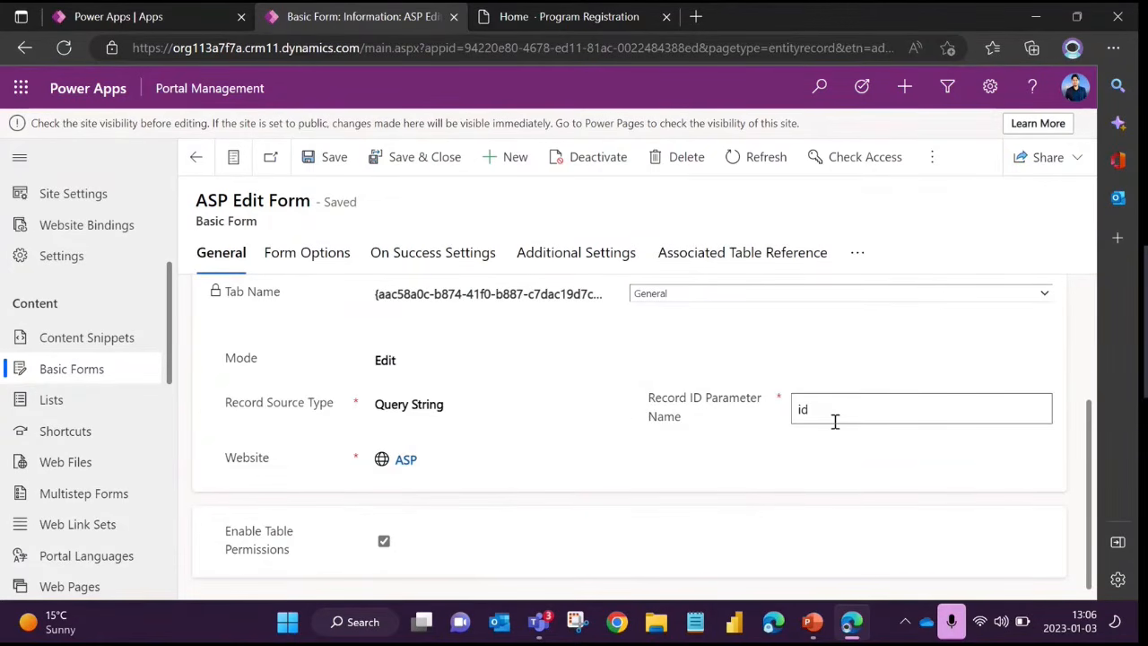
Examine the Record ID Parameter Name field and the Record Source Type choices, keeping Query String as the source
{"action": "left_click", "coordinate": [794, 418]}
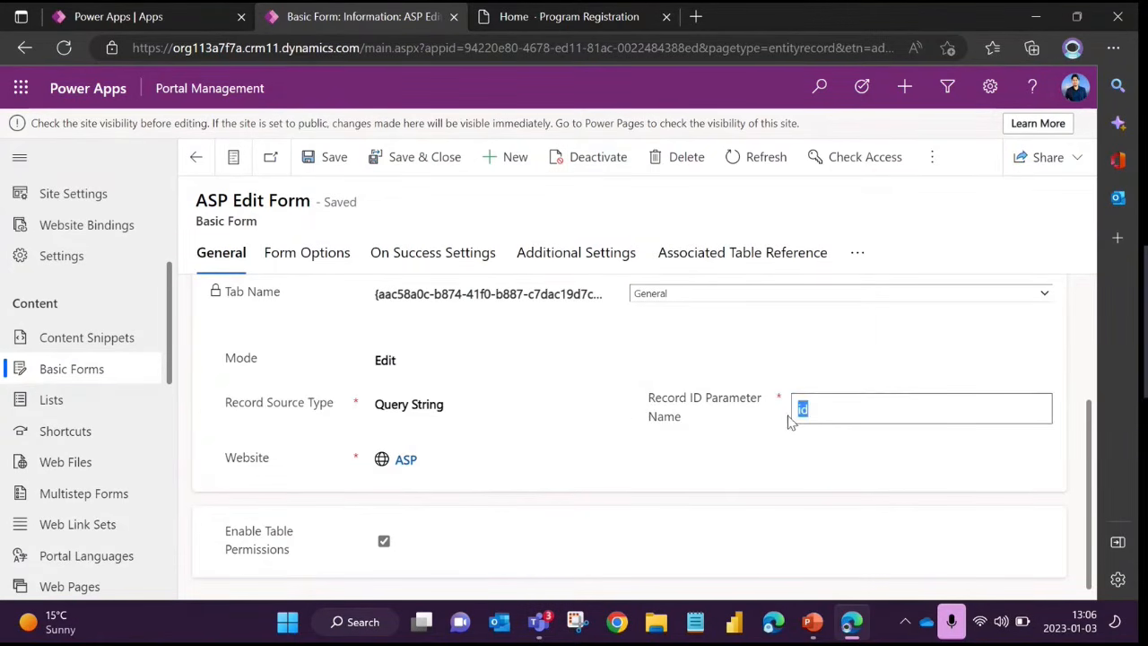
{"action": "left_click", "coordinate": [756, 460]}
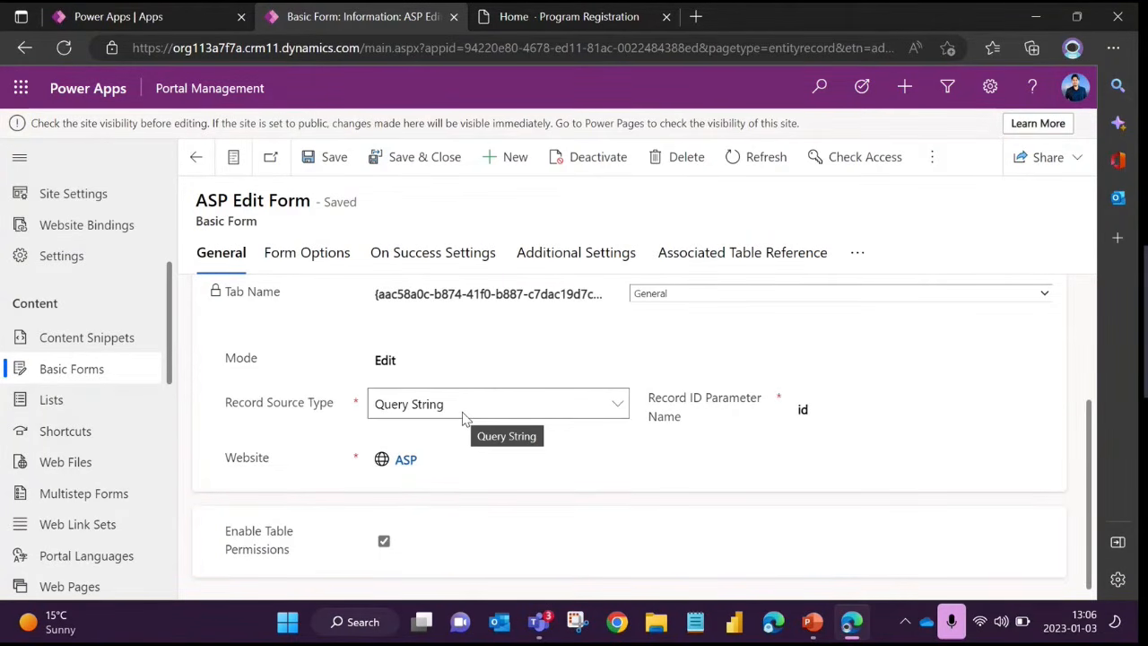
{"action": "left_click", "coordinate": [414, 411]}
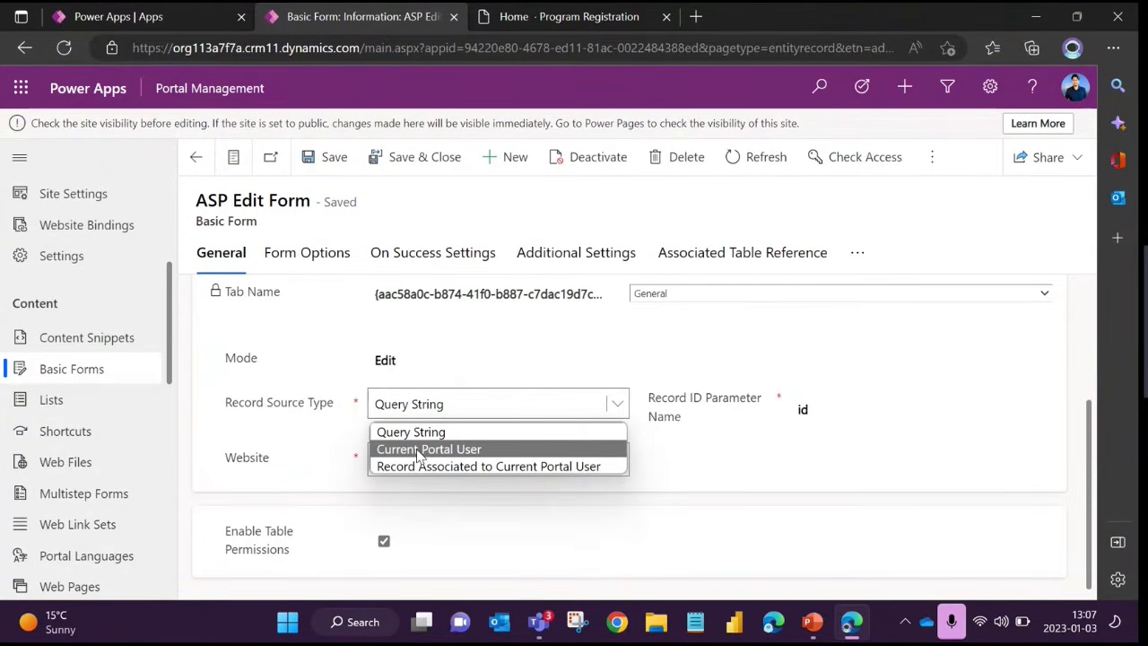
{"action": "left_click", "coordinate": [693, 346]}
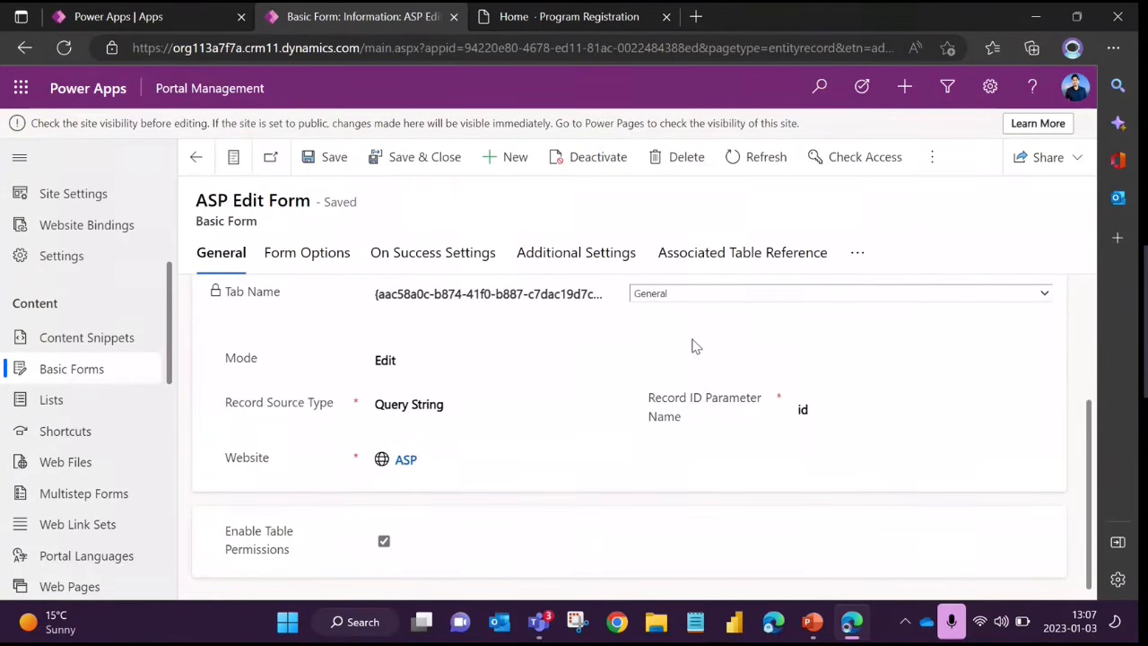
{"action": "left_click", "coordinate": [500, 406]}
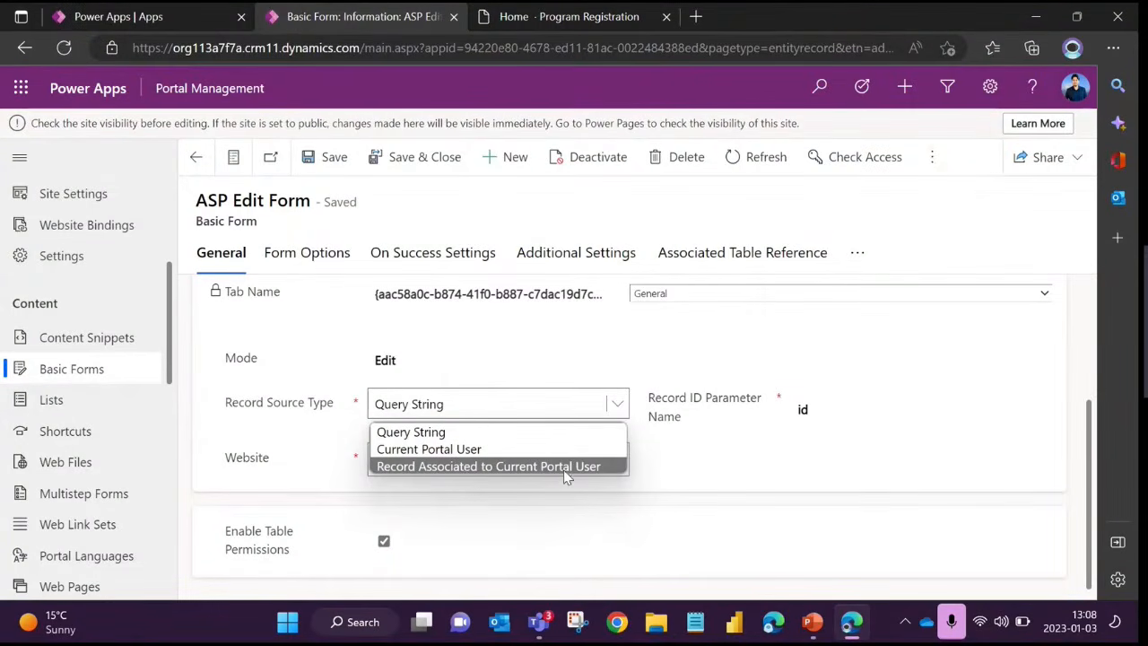
{"action": "left_click", "coordinate": [643, 477]}
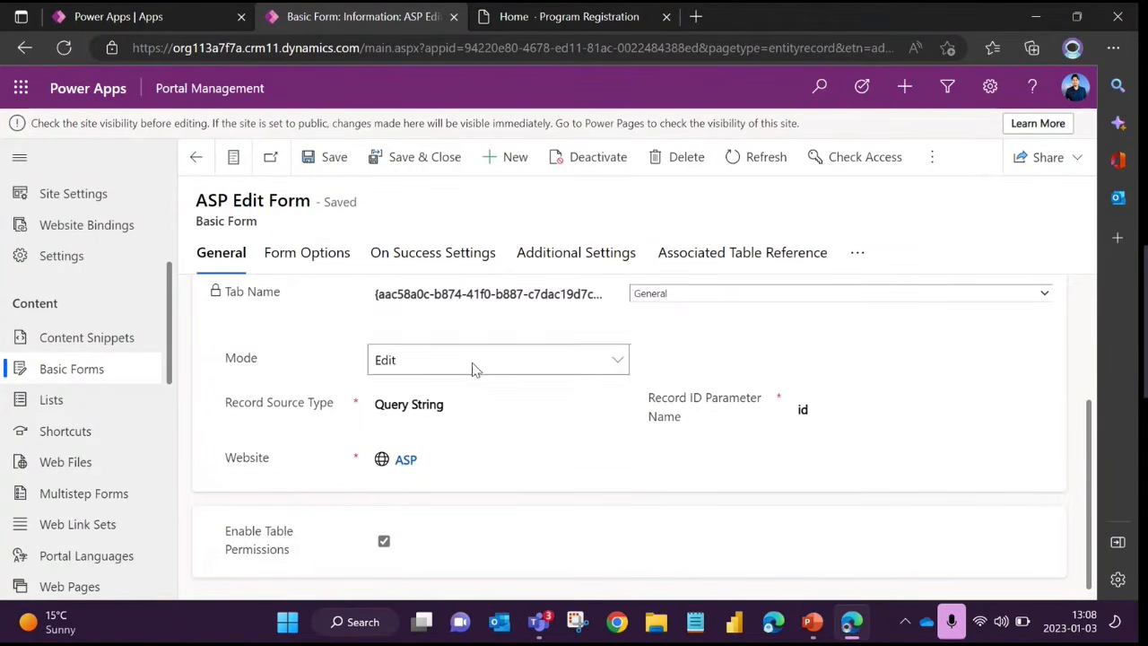
{"action": "left_click", "coordinate": [617, 403]}
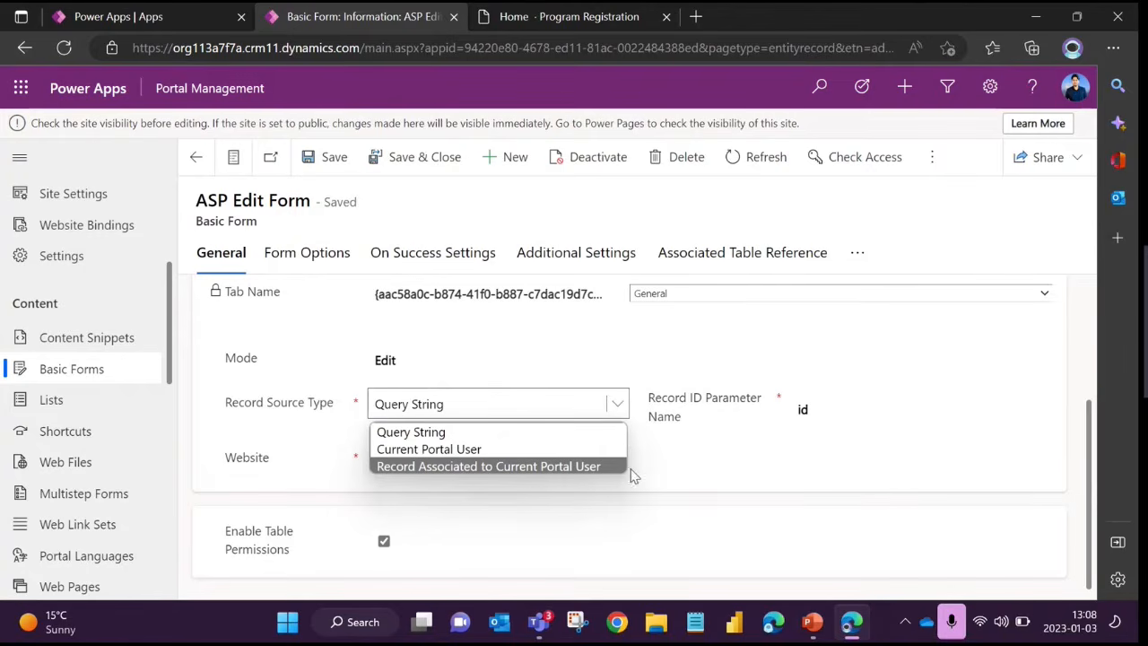
{"action": "left_click", "coordinate": [705, 465]}
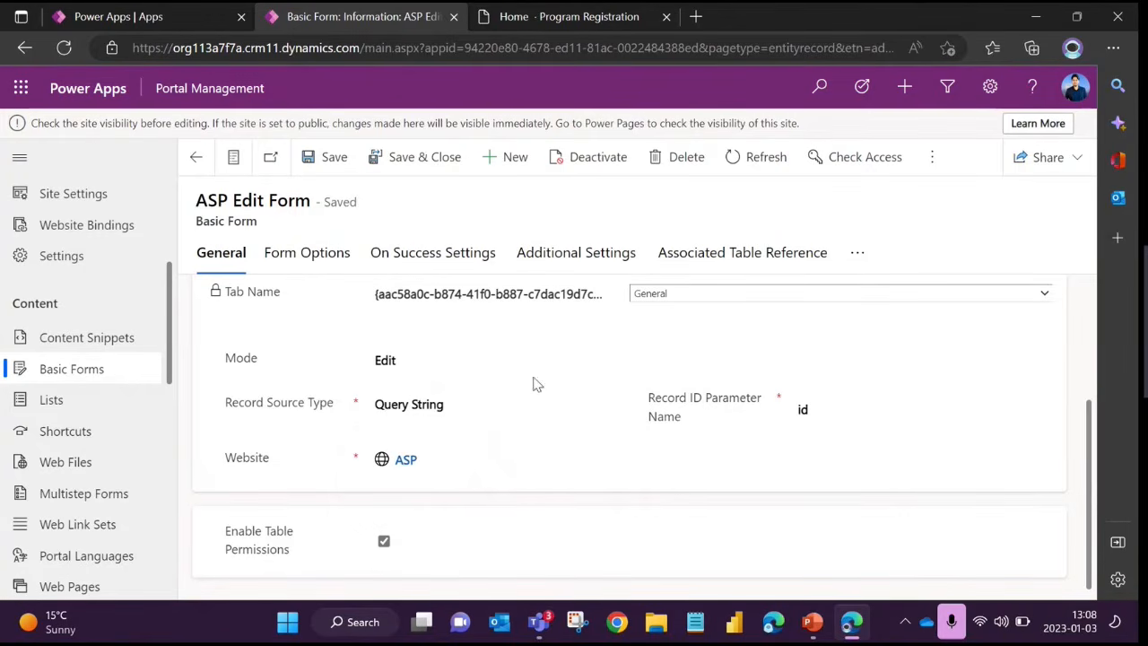
{"action": "scroll", "coordinate": [532, 384], "scroll_direction": "up", "scroll_amount": 2}
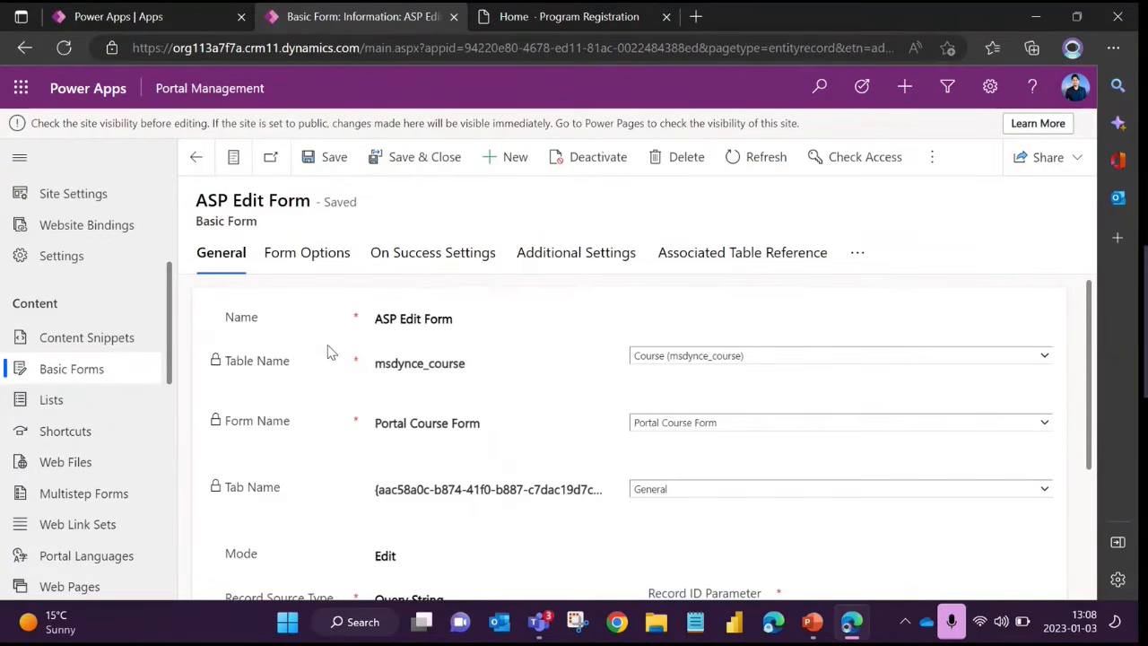
Open the Basic Form Metadata list of the ASP Edit Form record
{"action": "scroll", "coordinate": [397, 346], "scroll_direction": "down", "scroll_amount": 1}
{"action": "scroll", "coordinate": [397, 346], "scroll_direction": "up", "scroll_amount": 1}
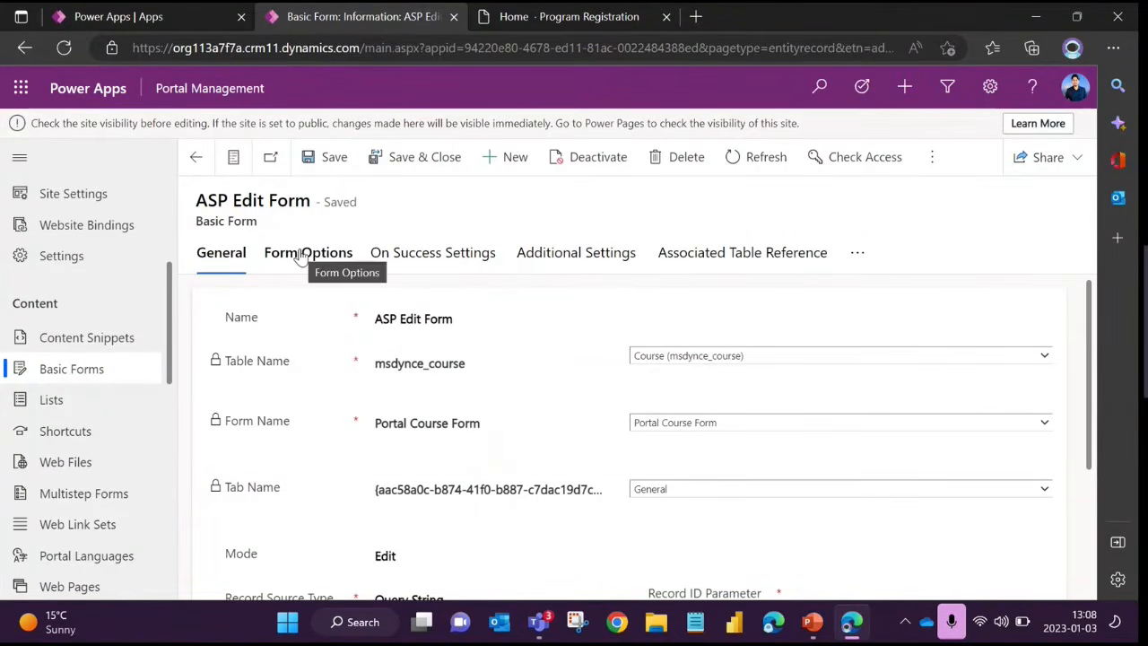
{"action": "left_click", "coordinate": [856, 258]}
{"action": "left_click", "coordinate": [913, 303]}
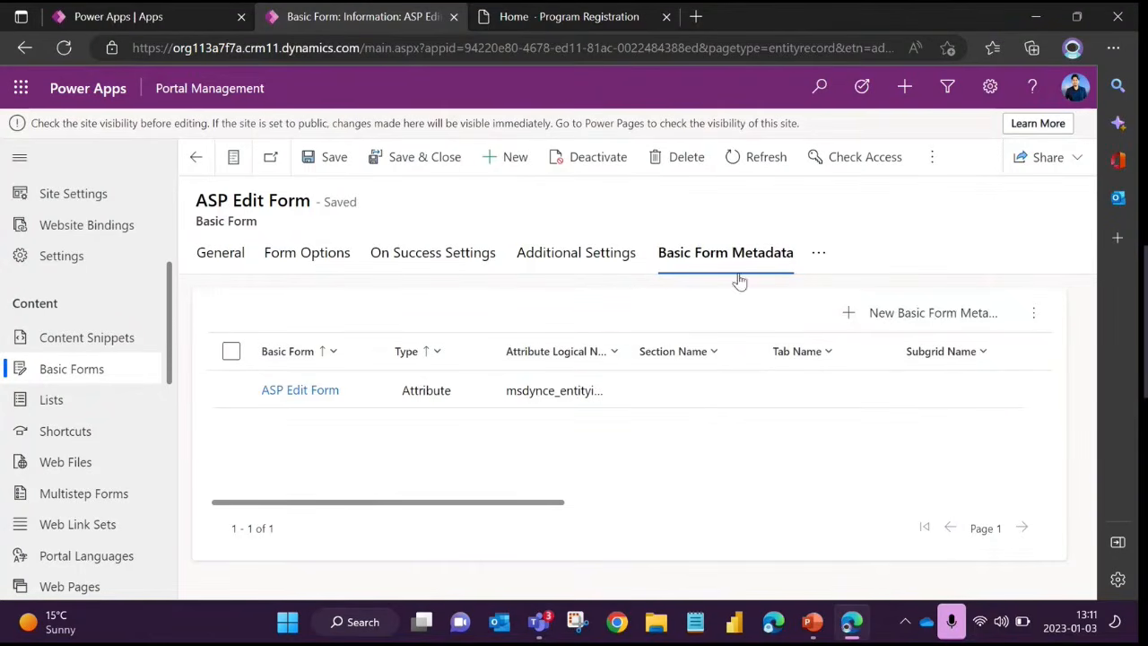
Start a new Basic Form Metadata record for the ASP Edit Form with the type Attribute
{"action": "left_click", "coordinate": [924, 313]}
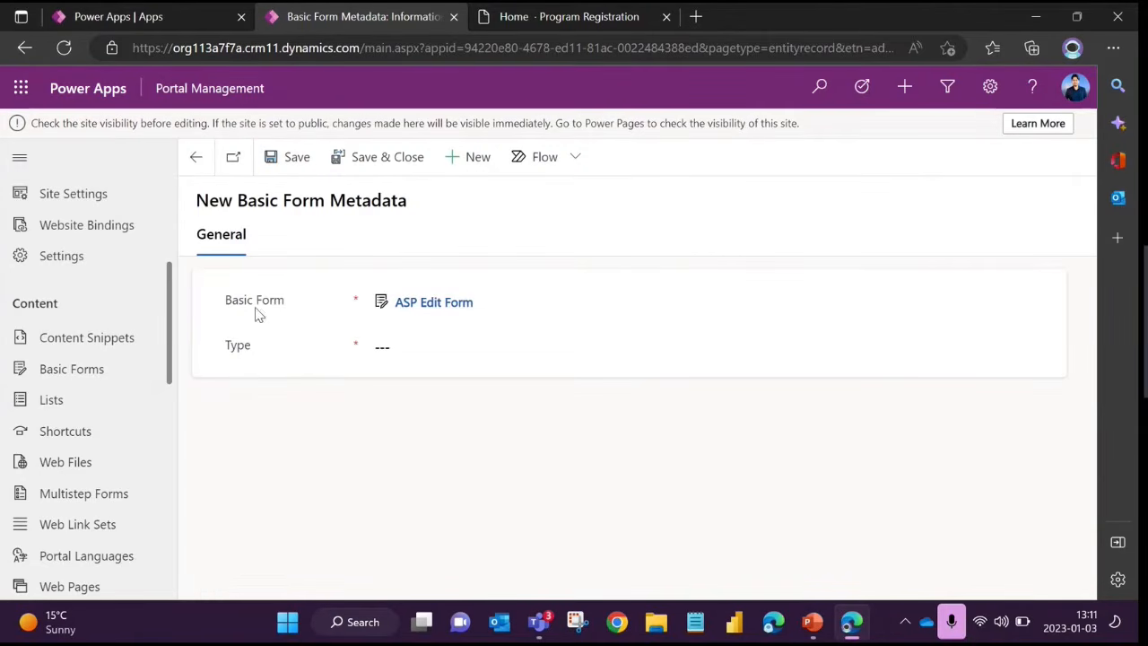
{"action": "left_click", "coordinate": [403, 348]}
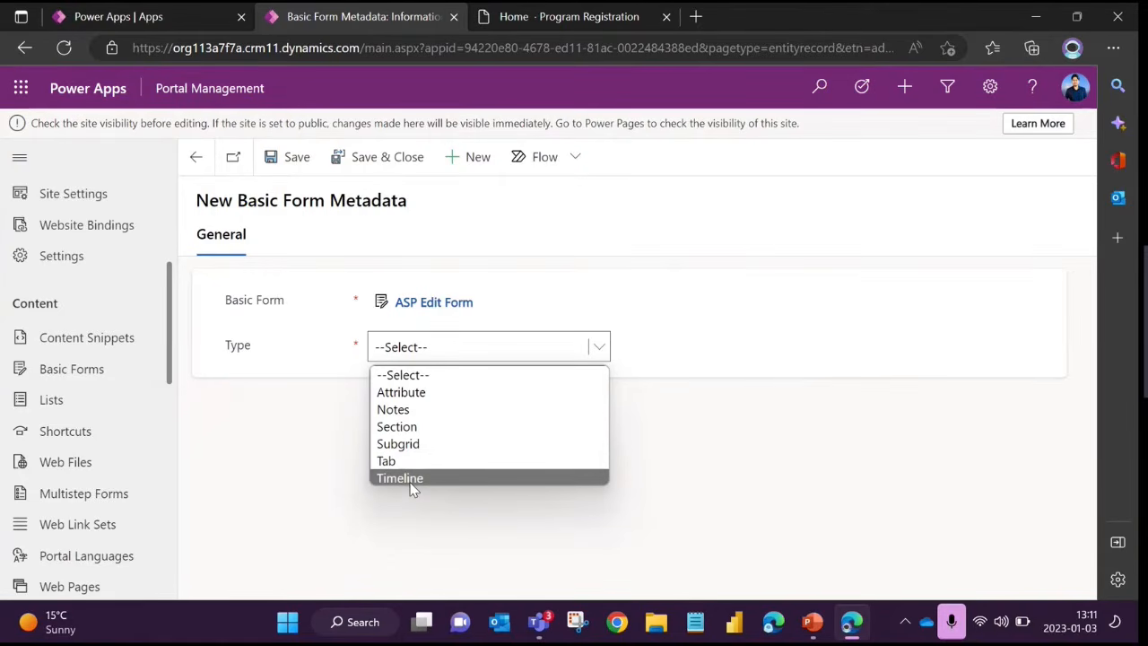
{"action": "left_click", "coordinate": [405, 394]}
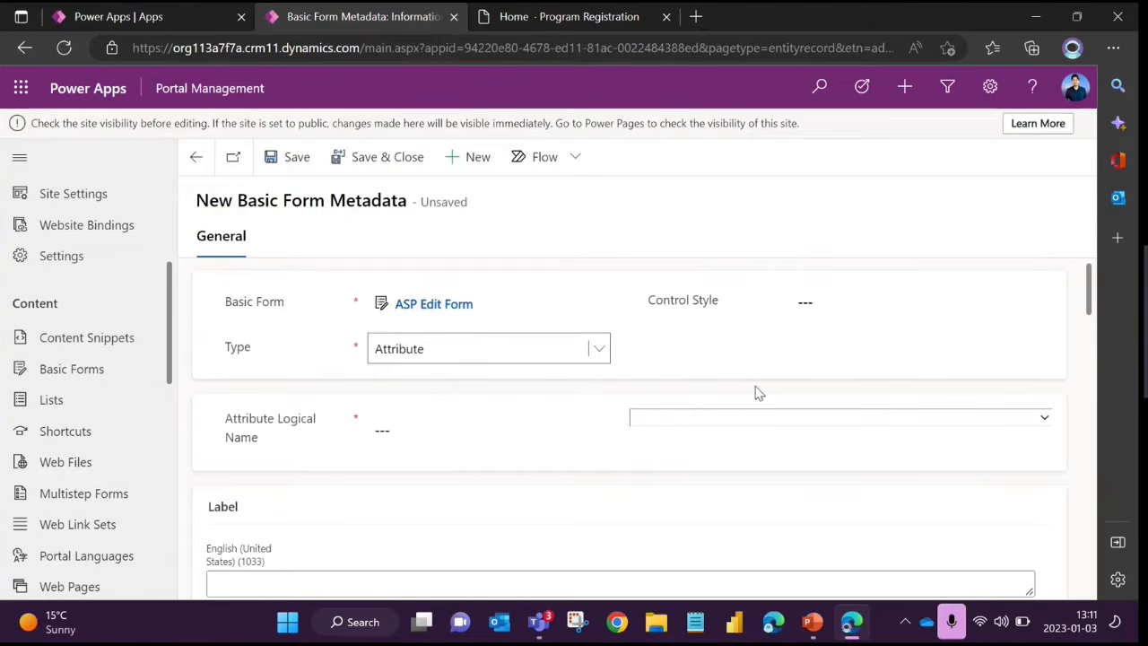
View the course table's attribute choices for Attribute Logical Name without selecting one
{"action": "left_click", "coordinate": [712, 419]}
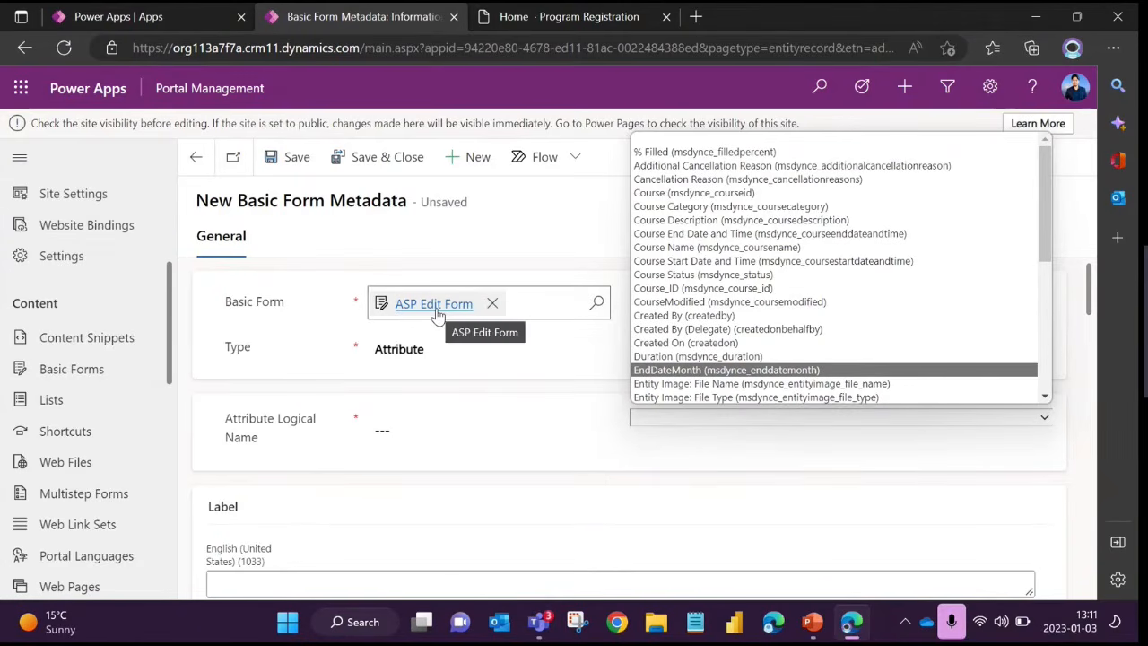
{"action": "left_click", "coordinate": [478, 431]}
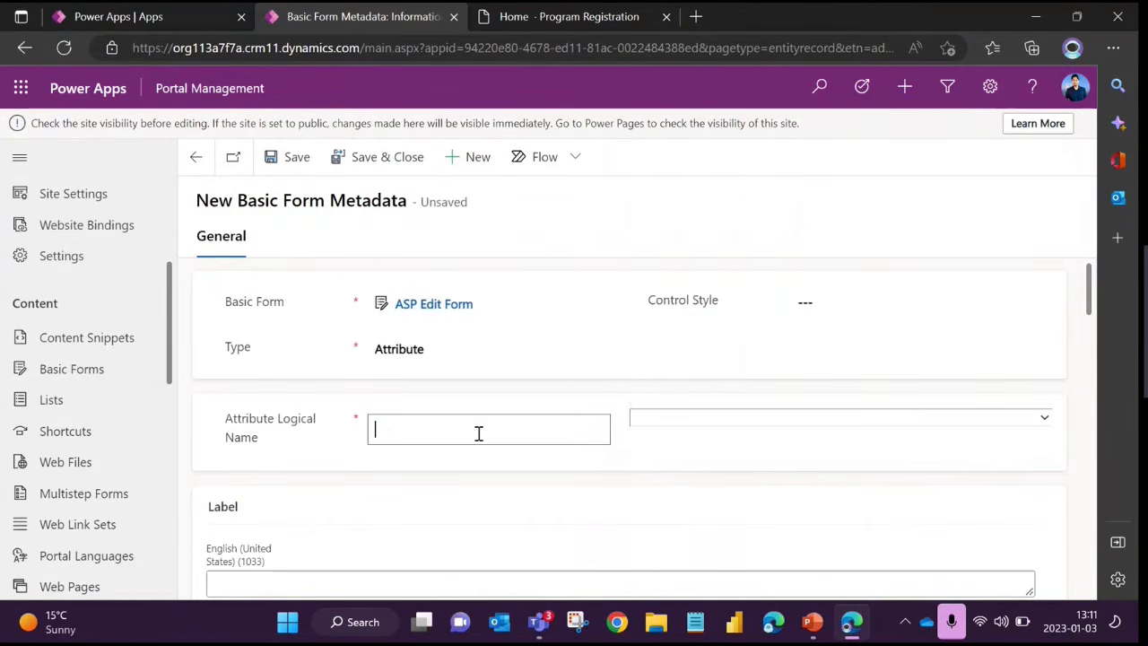
{"action": "left_click", "coordinate": [583, 458]}
Examine the metadata record's Label, Control Style, Prepopulate Field, Set Value On Save and Lookup Settings sections
{"action": "scroll", "coordinate": [422, 418], "scroll_direction": "down", "scroll_amount": 2}
{"action": "left_click", "coordinate": [284, 419]}
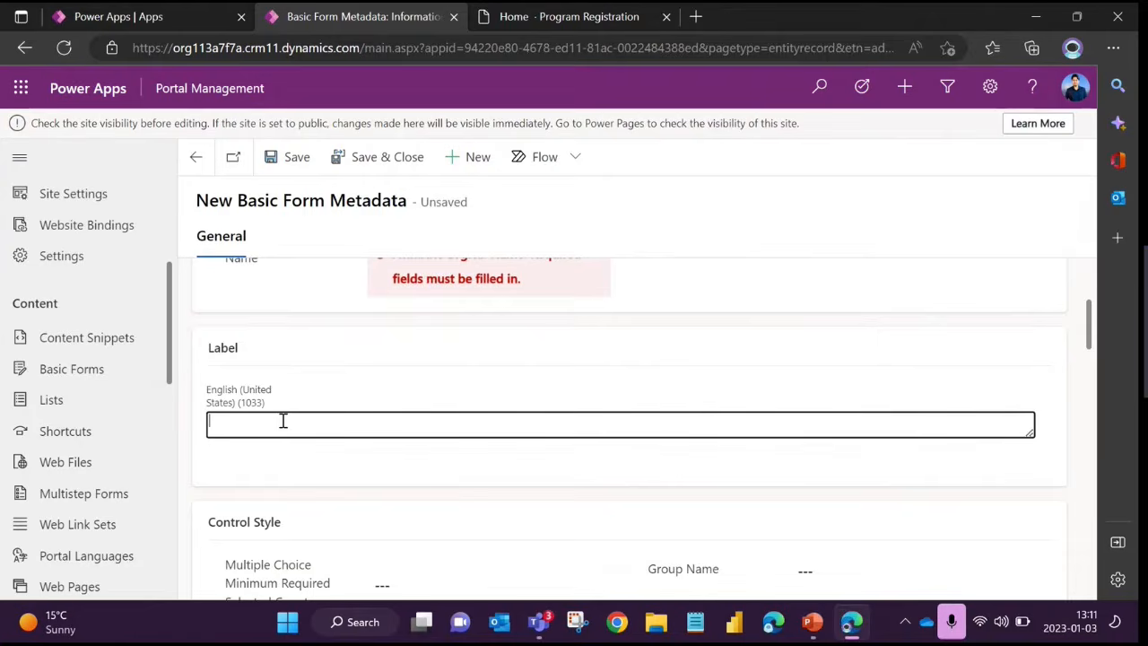
{"action": "scroll", "coordinate": [385, 351], "scroll_direction": "down", "scroll_amount": 3}
{"action": "scroll", "coordinate": [360, 342], "scroll_direction": "up", "scroll_amount": 1}
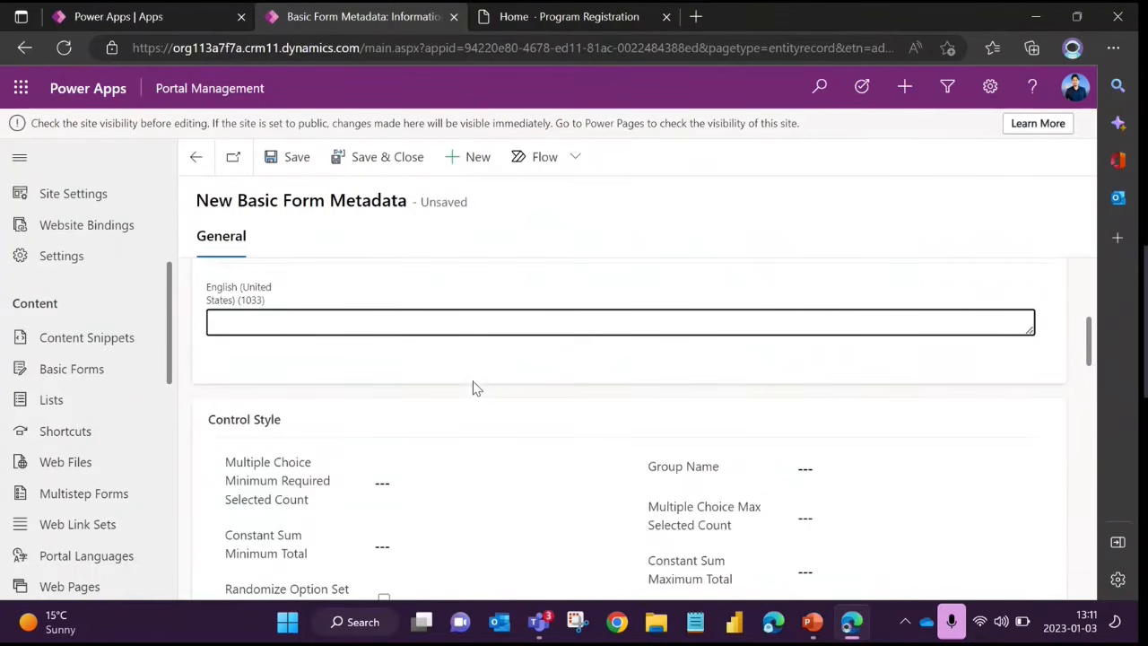
{"action": "scroll", "coordinate": [472, 386], "scroll_direction": "down", "scroll_amount": 4}
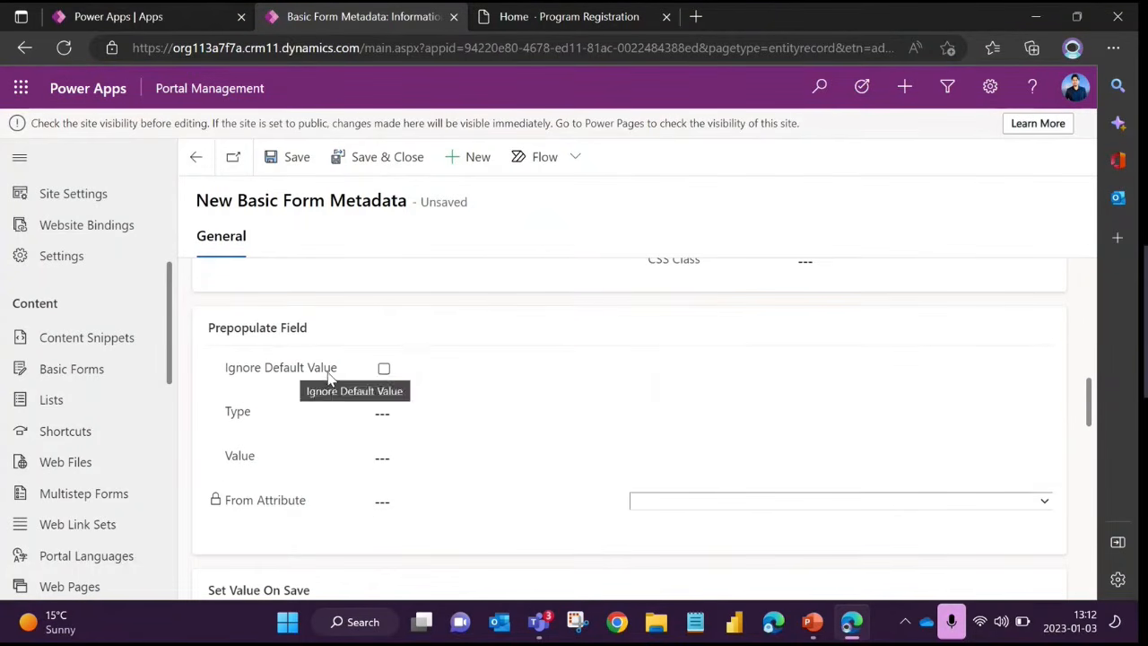
{"action": "scroll", "coordinate": [361, 392], "scroll_direction": "down", "scroll_amount": 3}
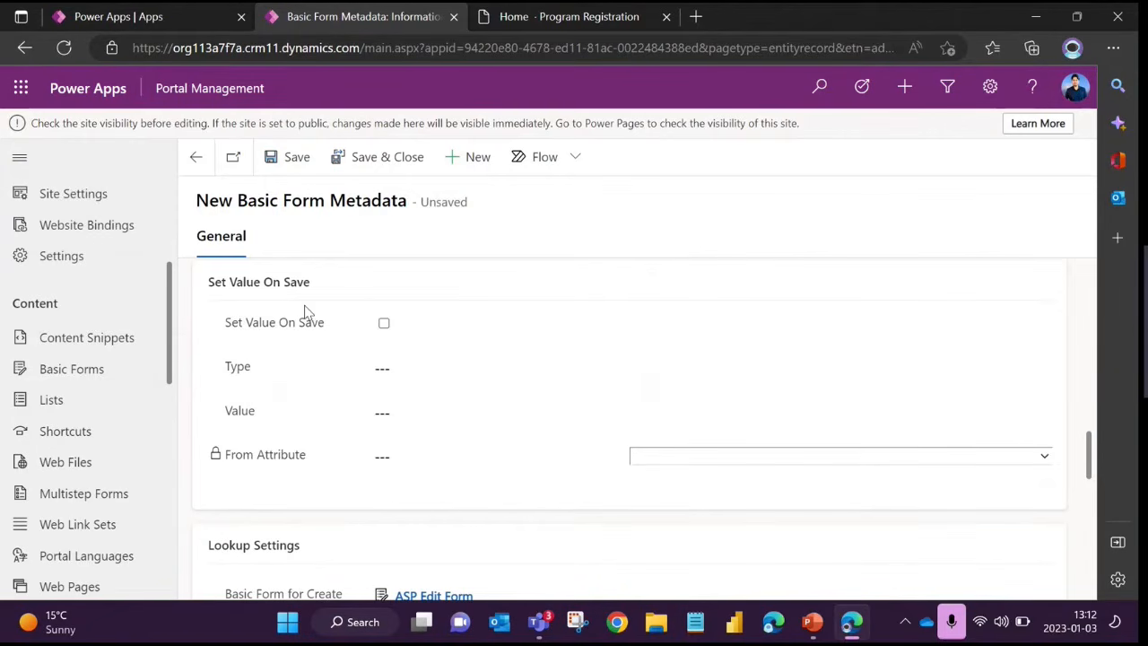
{"action": "scroll", "coordinate": [438, 404], "scroll_direction": "down", "scroll_amount": 3}
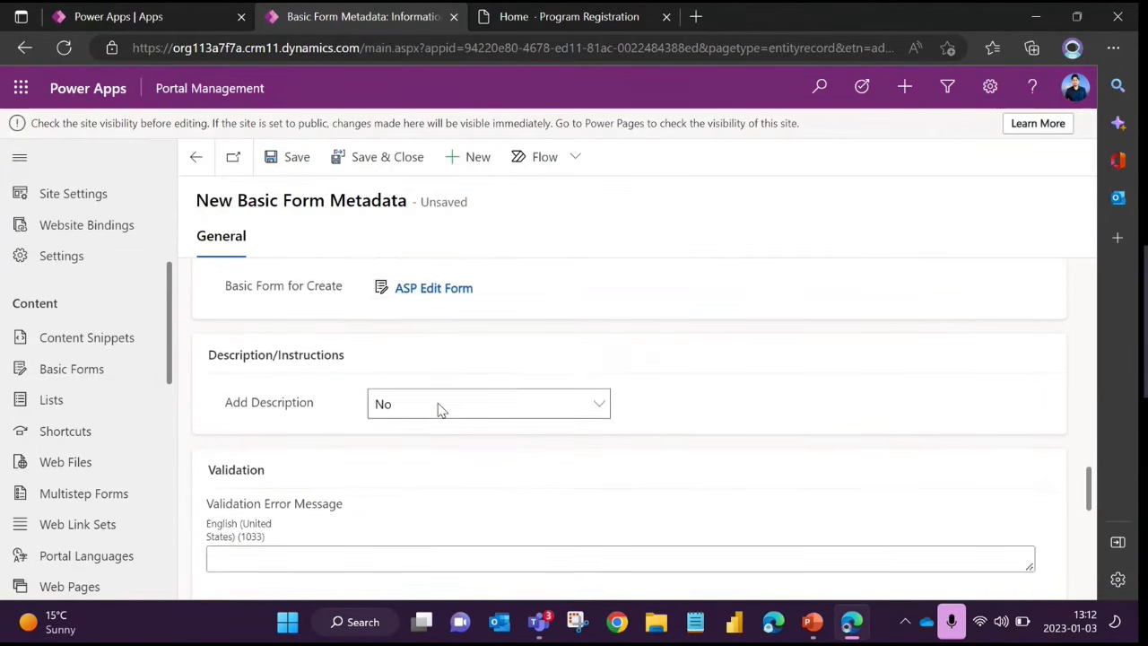
{"action": "scroll", "coordinate": [436, 405], "scroll_direction": "up", "scroll_amount": 1}
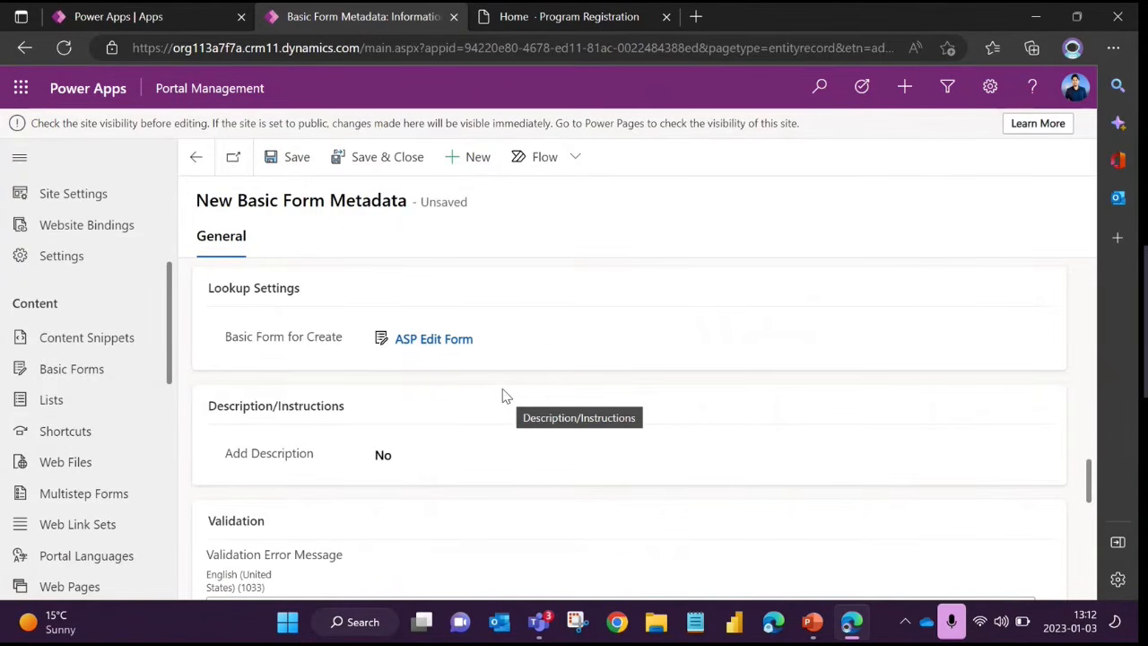
{"action": "scroll", "coordinate": [308, 386], "scroll_direction": "down", "scroll_amount": 2}
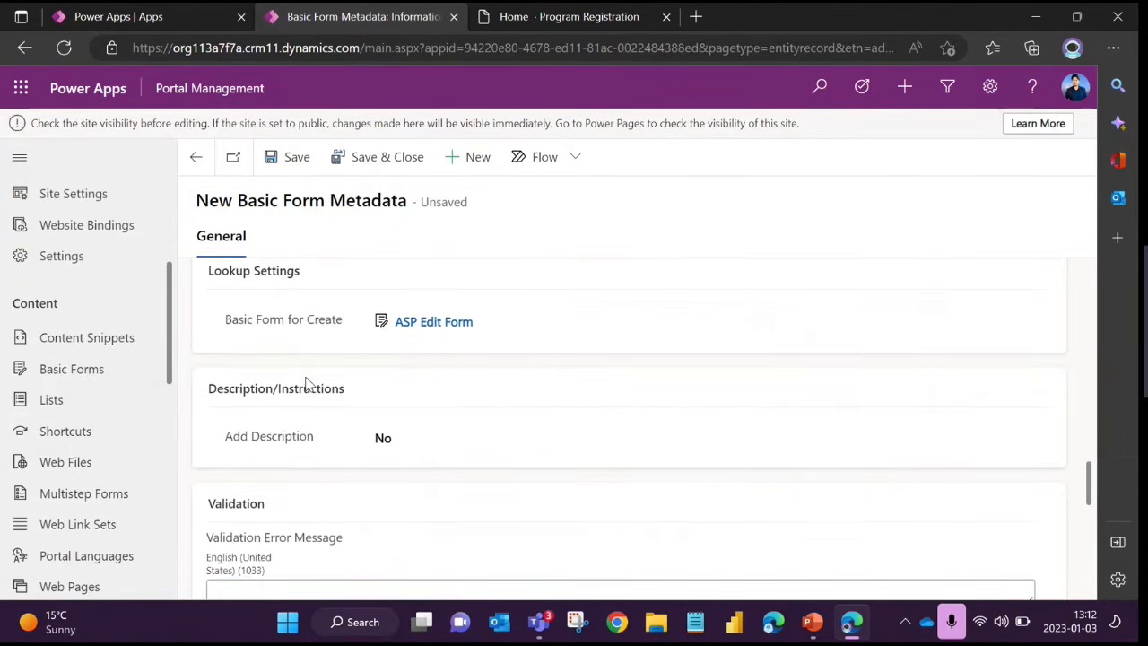
Highlight the Description/Instructions heading and examine the Validation section, pointing out Regular Expression and Field is Required
{"action": "left_click_drag", "start_coordinate": [207, 305], "coordinate": [385, 320]}
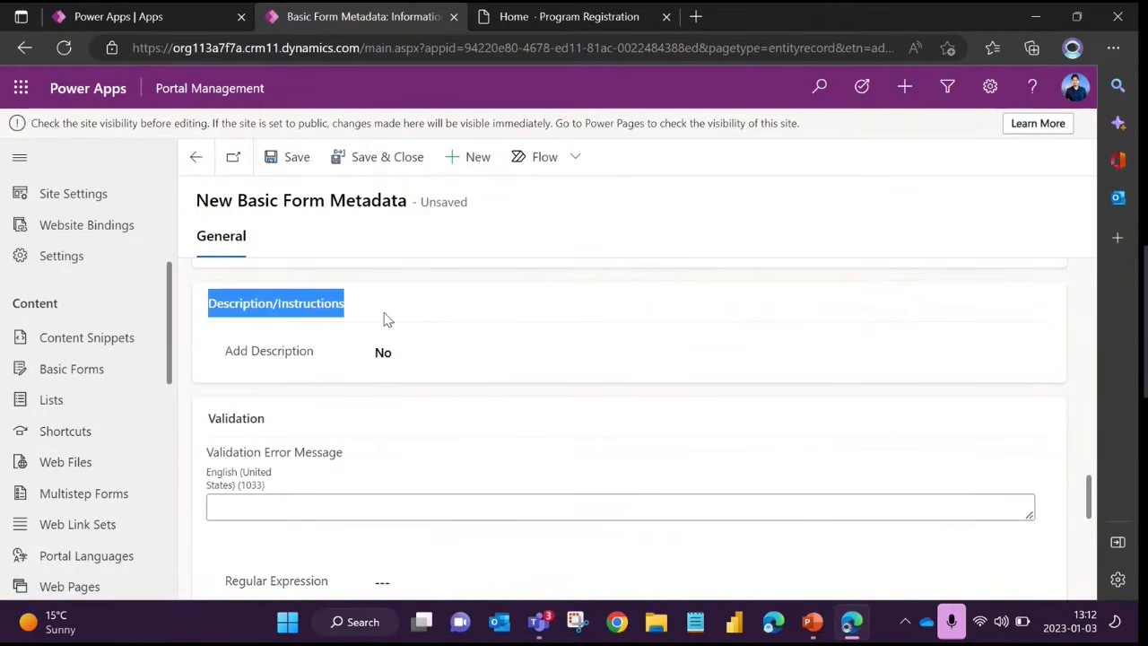
{"action": "left_click", "coordinate": [287, 352]}
{"action": "scroll", "coordinate": [291, 350], "scroll_direction": "down", "scroll_amount": 2}
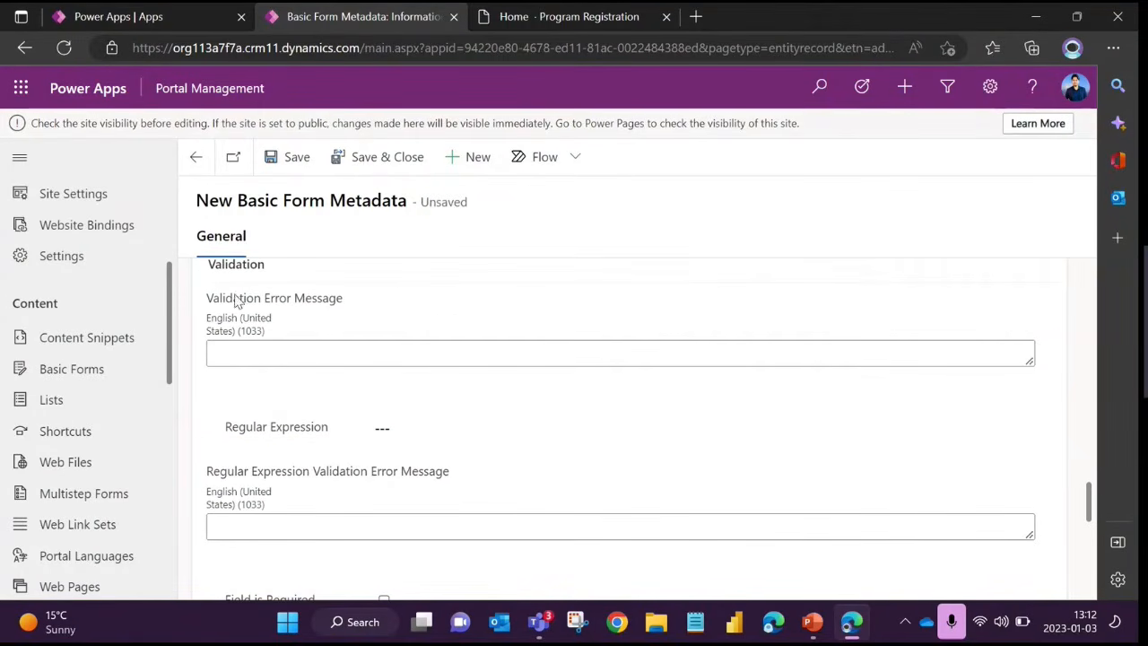
{"action": "left_click_drag", "start_coordinate": [238, 427], "coordinate": [389, 425]}
{"action": "scroll", "coordinate": [359, 385], "scroll_direction": "down", "scroll_amount": 3}
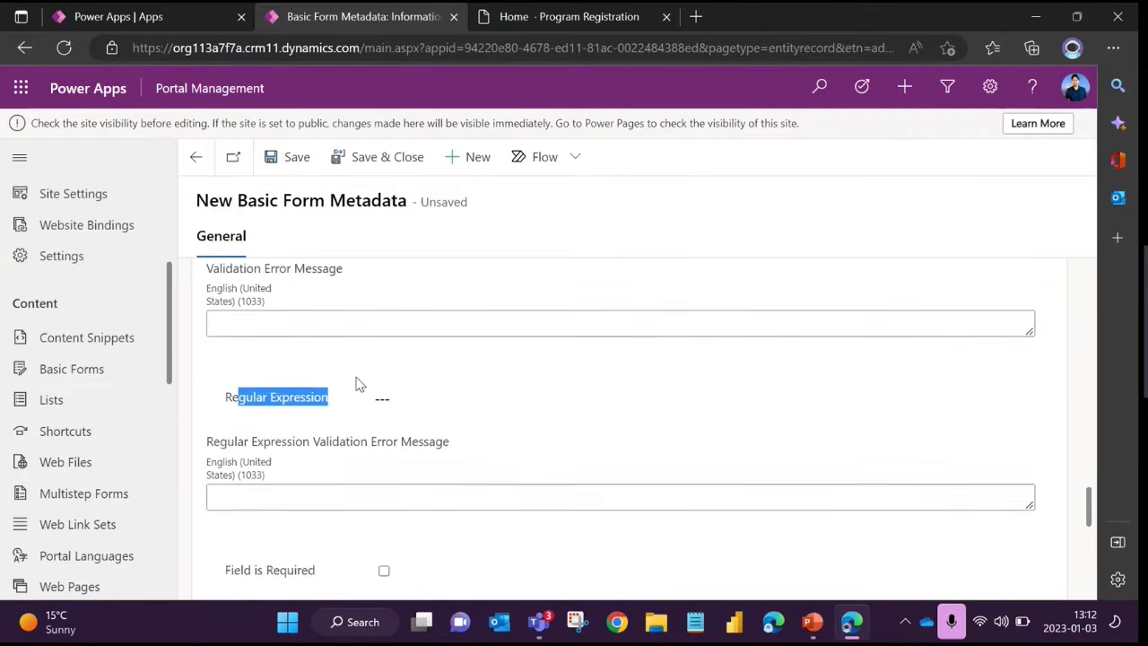
{"action": "scroll", "coordinate": [355, 385], "scroll_direction": "down", "scroll_amount": 1}
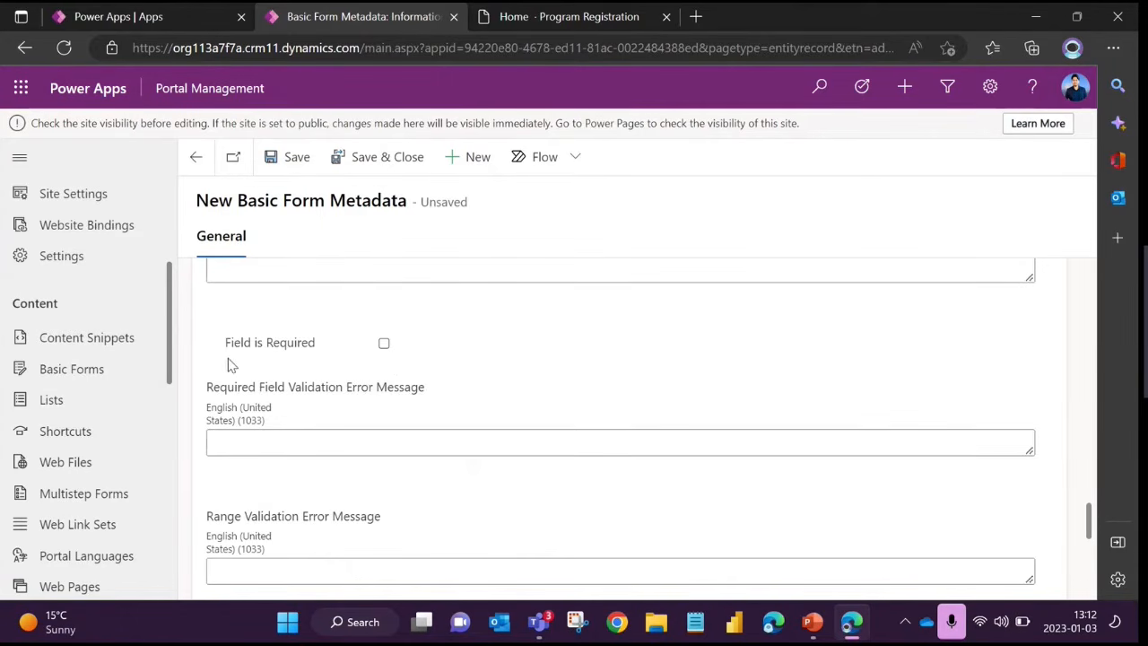
{"action": "left_click_drag", "start_coordinate": [225, 342], "coordinate": [324, 348]}
{"action": "left_click", "coordinate": [318, 370]}
{"action": "scroll", "coordinate": [297, 363], "scroll_direction": "up", "scroll_amount": 10}
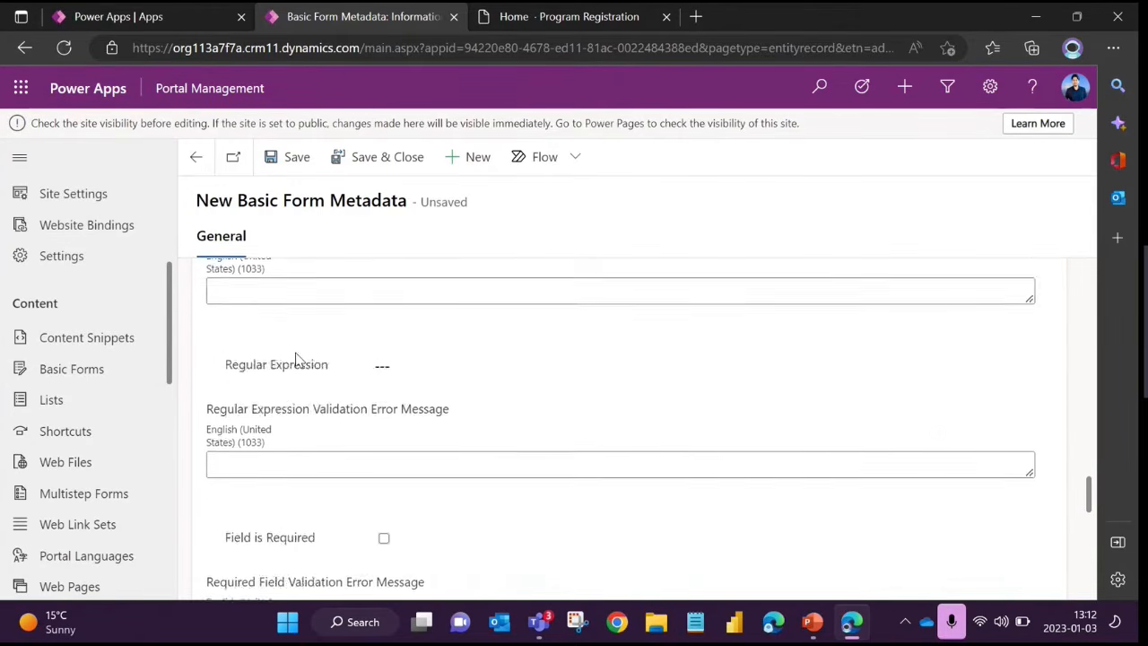
{"action": "mouse_move", "coordinate": [299, 355]}
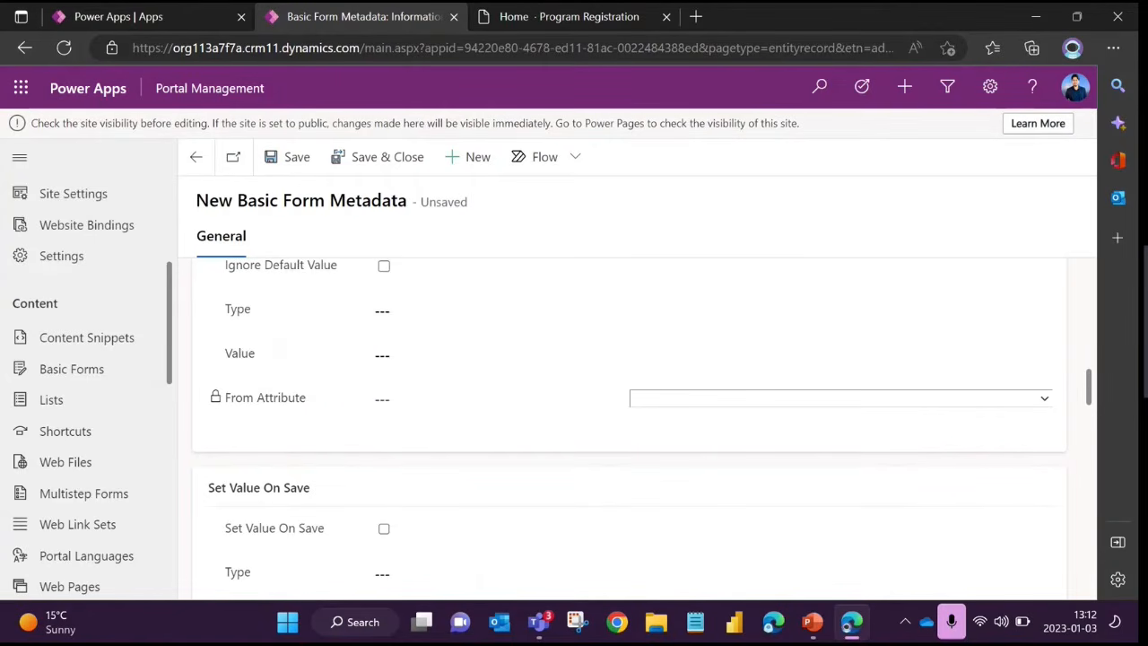
Return to the ASP Edit Form record and discard the unsaved metadata changes
{"action": "scroll", "coordinate": [323, 332], "scroll_direction": "up", "scroll_amount": 5}
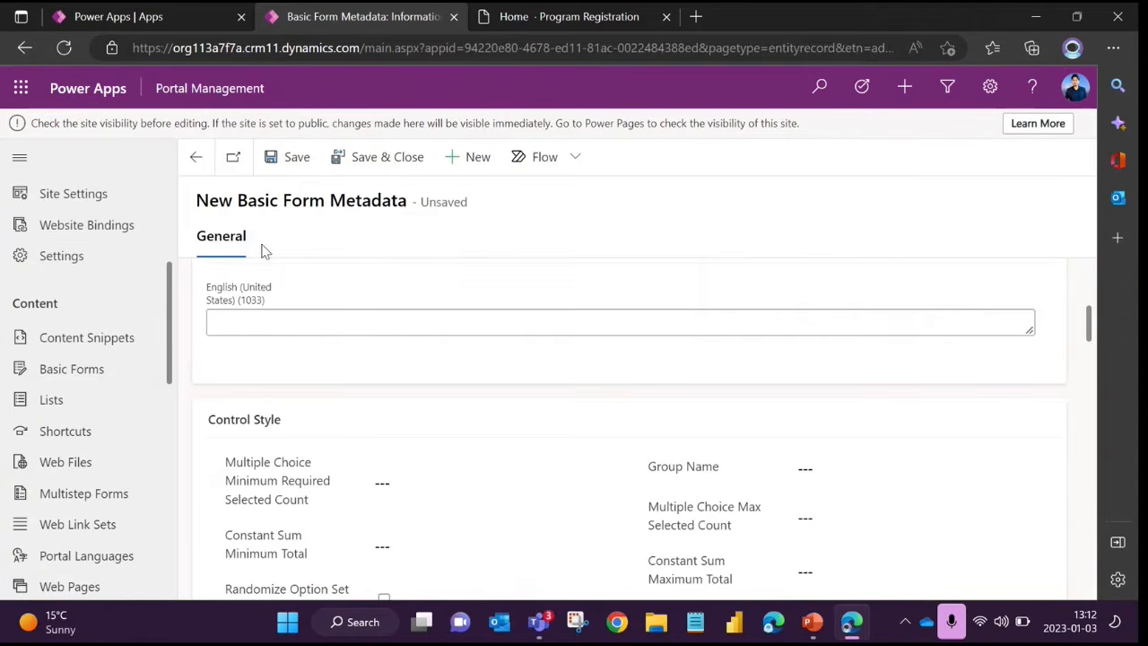
{"action": "scroll", "coordinate": [262, 251], "scroll_direction": "up", "scroll_amount": 5}
{"action": "left_click", "coordinate": [424, 305]}
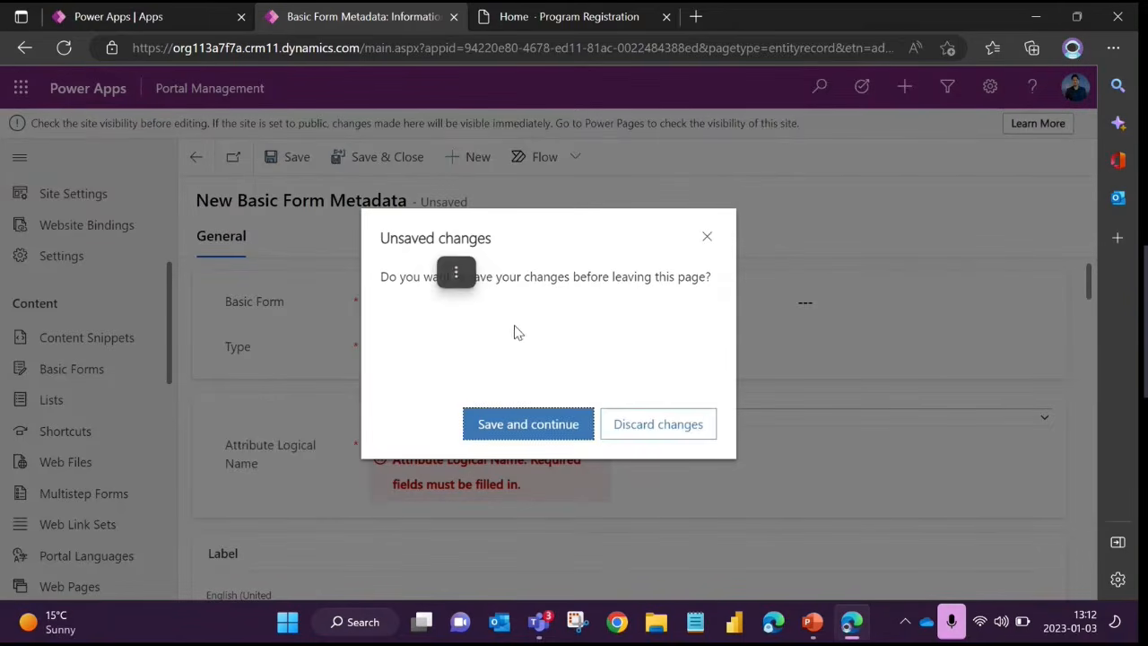
{"action": "left_click", "coordinate": [632, 433]}
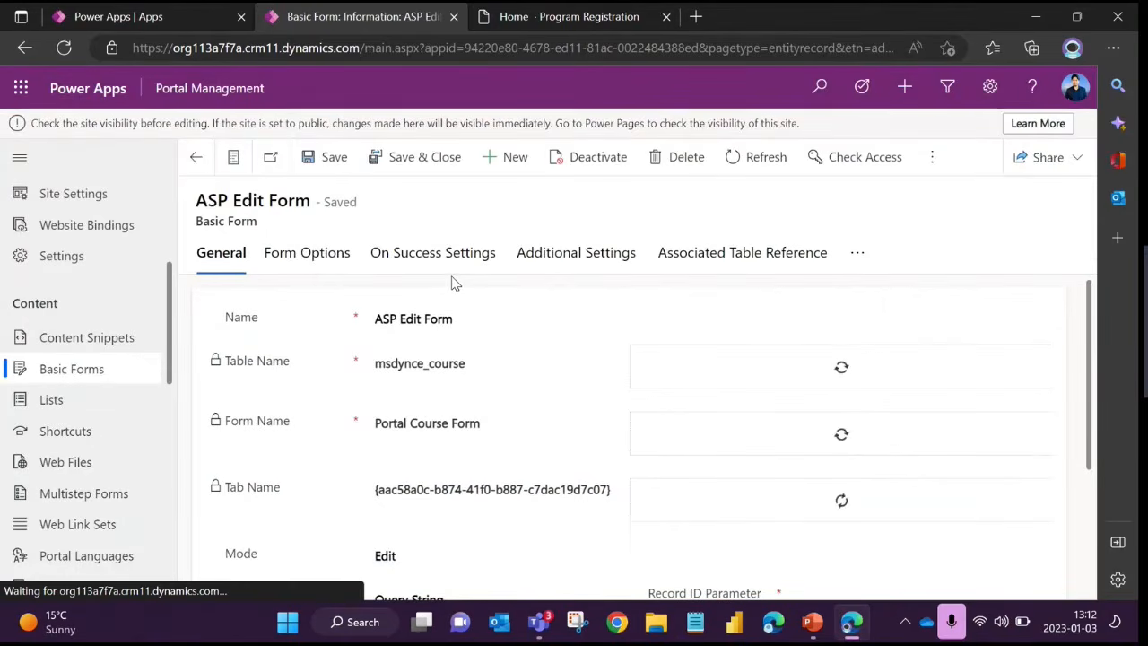
Set On Success to Redirect in the ASP Edit Form's On Success Settings
{"action": "left_click", "coordinate": [418, 254]}
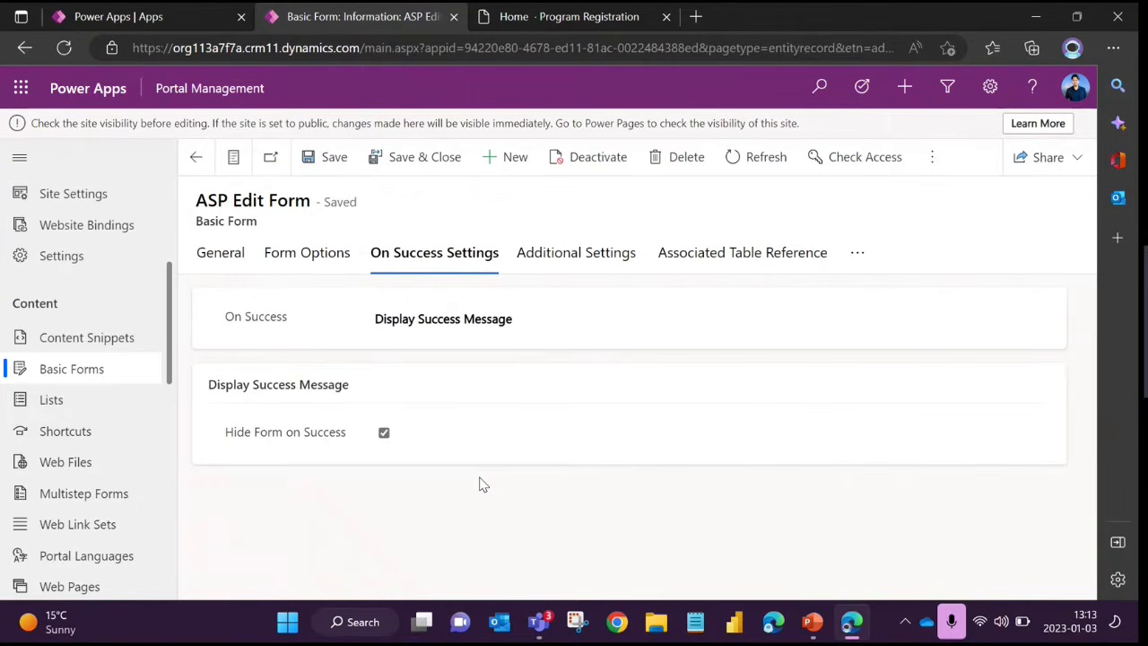
{"action": "left_click", "coordinate": [476, 319]}
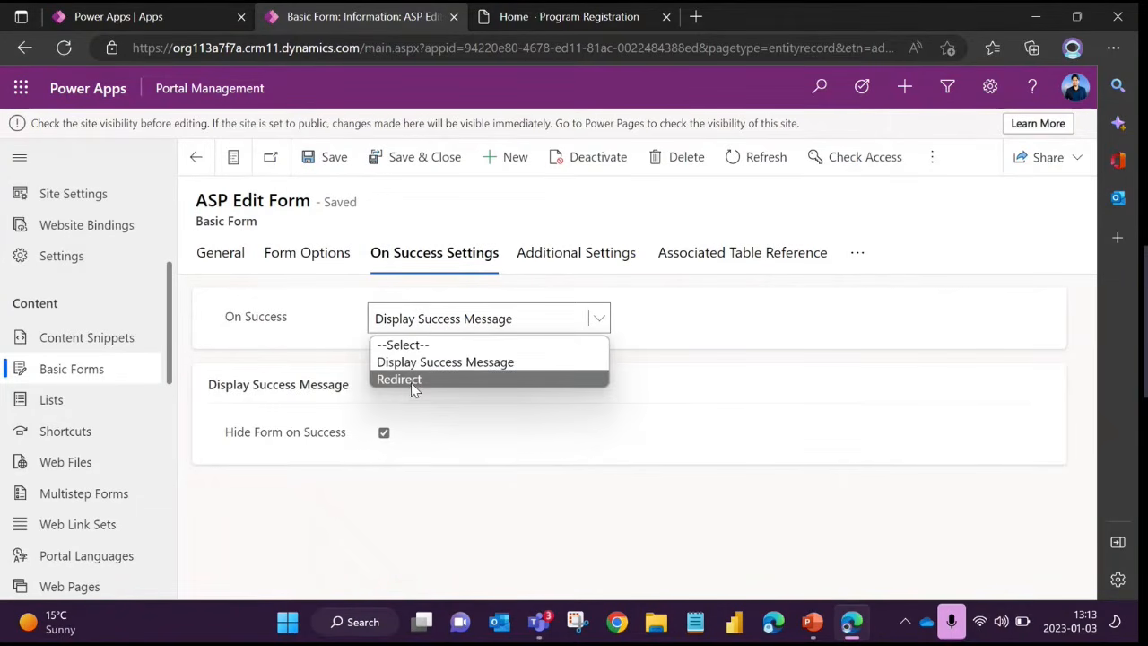
{"action": "left_click", "coordinate": [399, 379]}
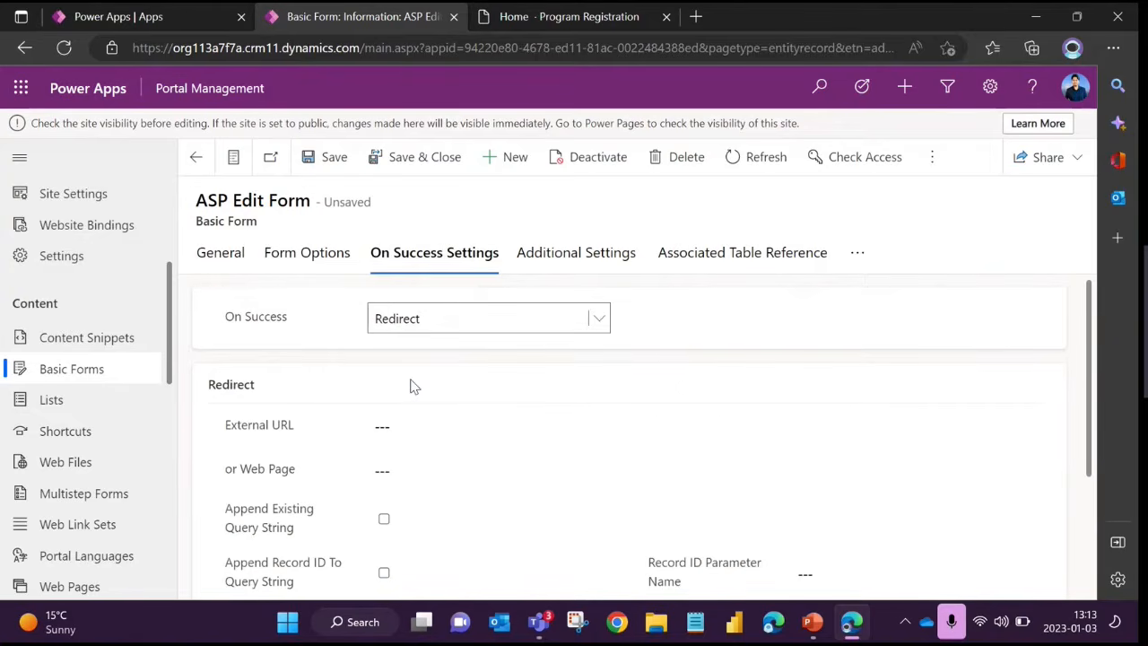
Examine the Redirect options, pointing out the External URL and Web Page fields and leaving both empty
{"action": "scroll", "coordinate": [375, 417], "scroll_direction": "down", "scroll_amount": 1}
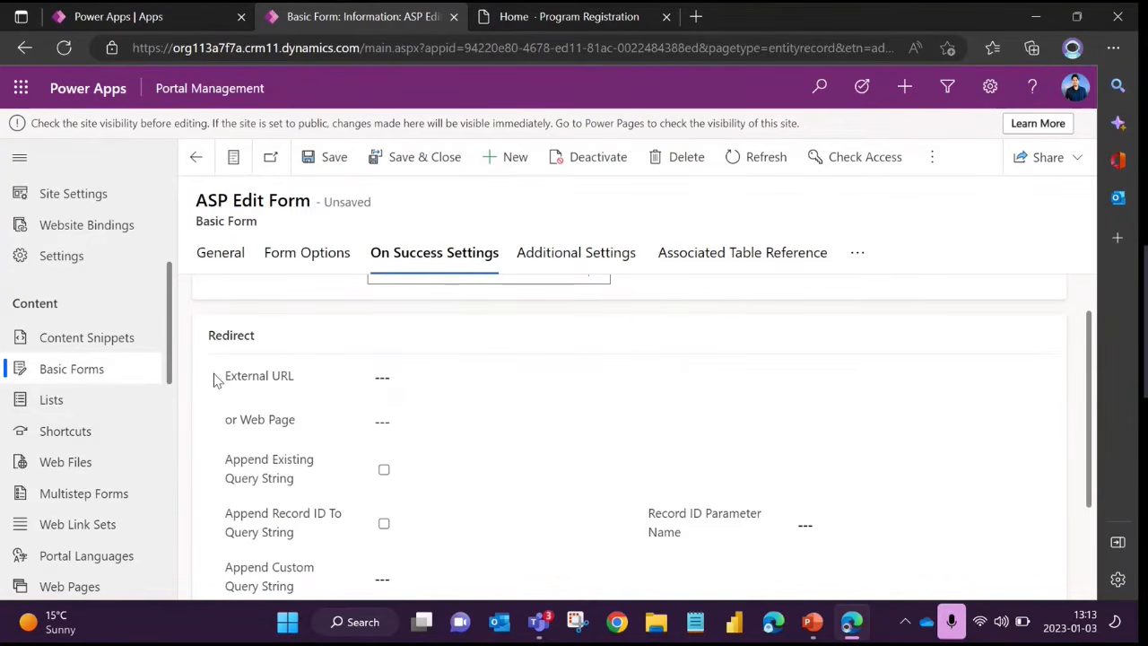
{"action": "left_click_drag", "start_coordinate": [222, 384], "coordinate": [305, 395]}
{"action": "left_click", "coordinate": [439, 374]}
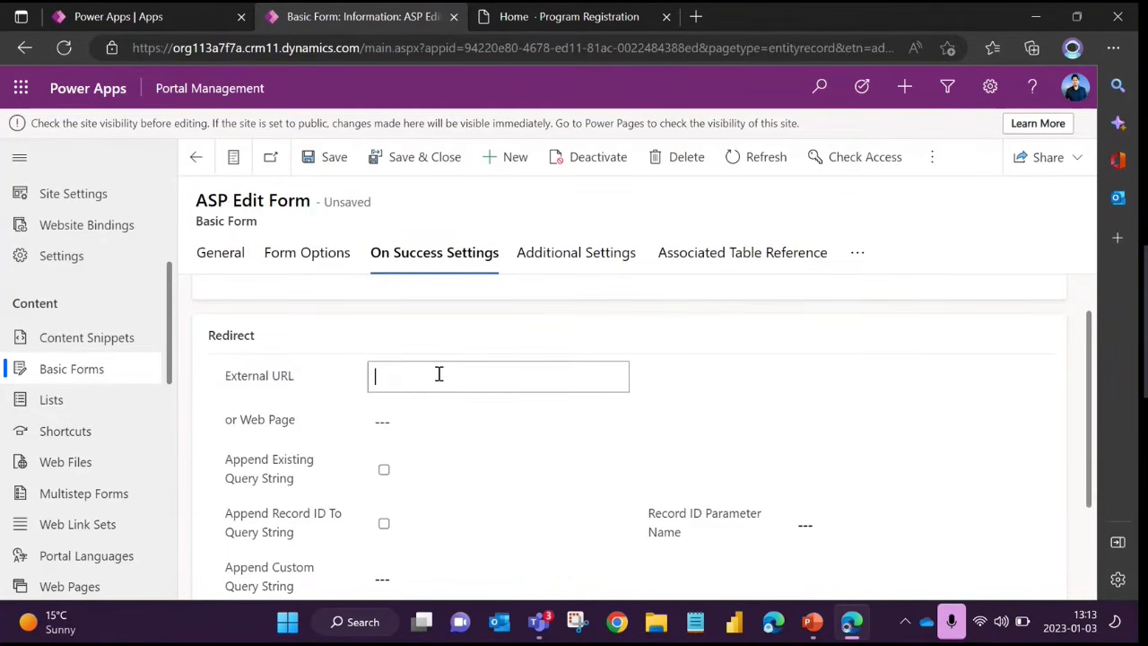
{"action": "scroll", "coordinate": [325, 392], "scroll_direction": "down", "scroll_amount": 2}
{"action": "scroll", "coordinate": [320, 389], "scroll_direction": "up", "scroll_amount": 1}
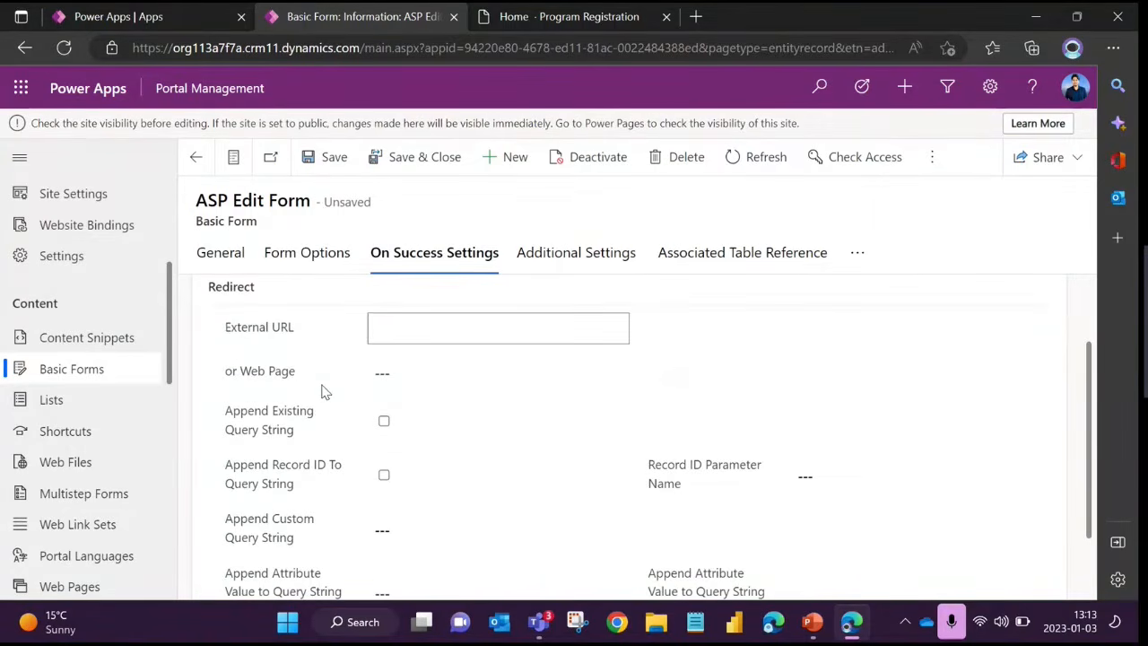
{"action": "left_click", "coordinate": [285, 380]}
{"action": "left_click", "coordinate": [461, 375]}
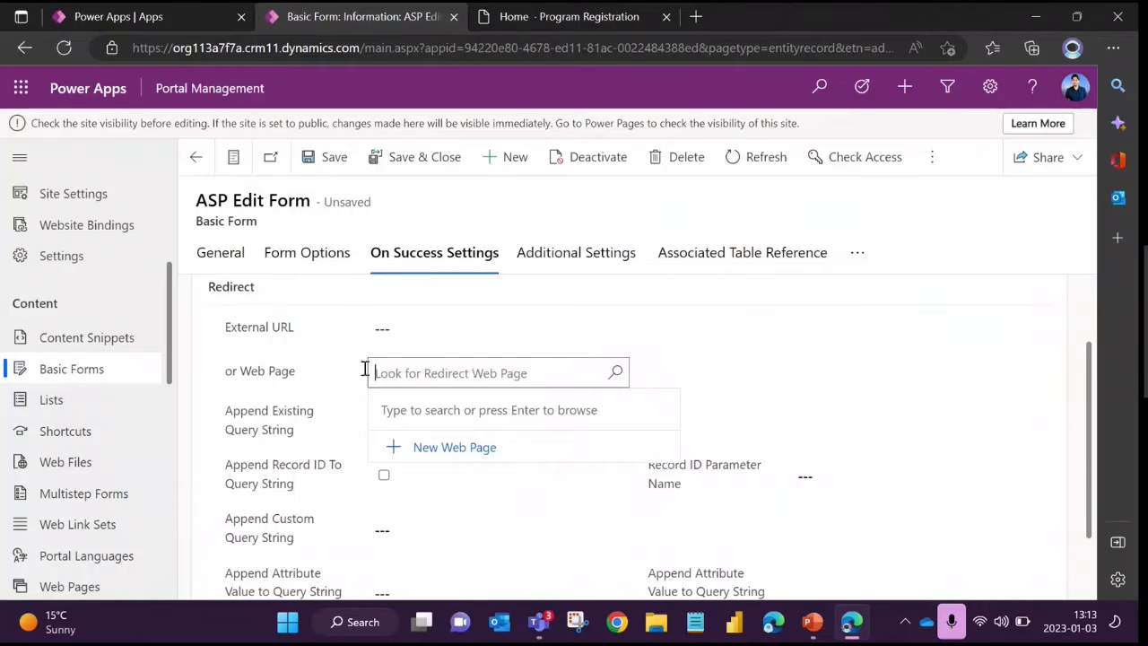
{"action": "left_click", "coordinate": [296, 366]}
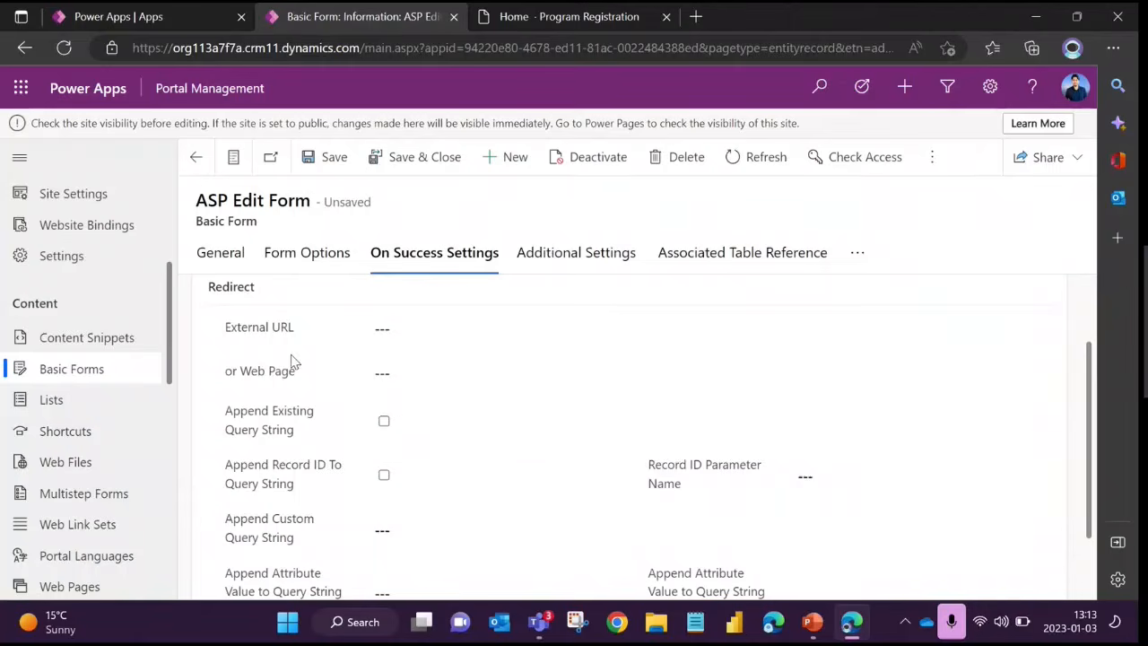
Review the ASP Edit Form's Form Options, including the required-field and validation summary settings, Instructions and Record Not Found Message
{"action": "left_click", "coordinate": [307, 262]}
{"action": "scroll", "coordinate": [487, 367], "scroll_direction": "down", "scroll_amount": 10}
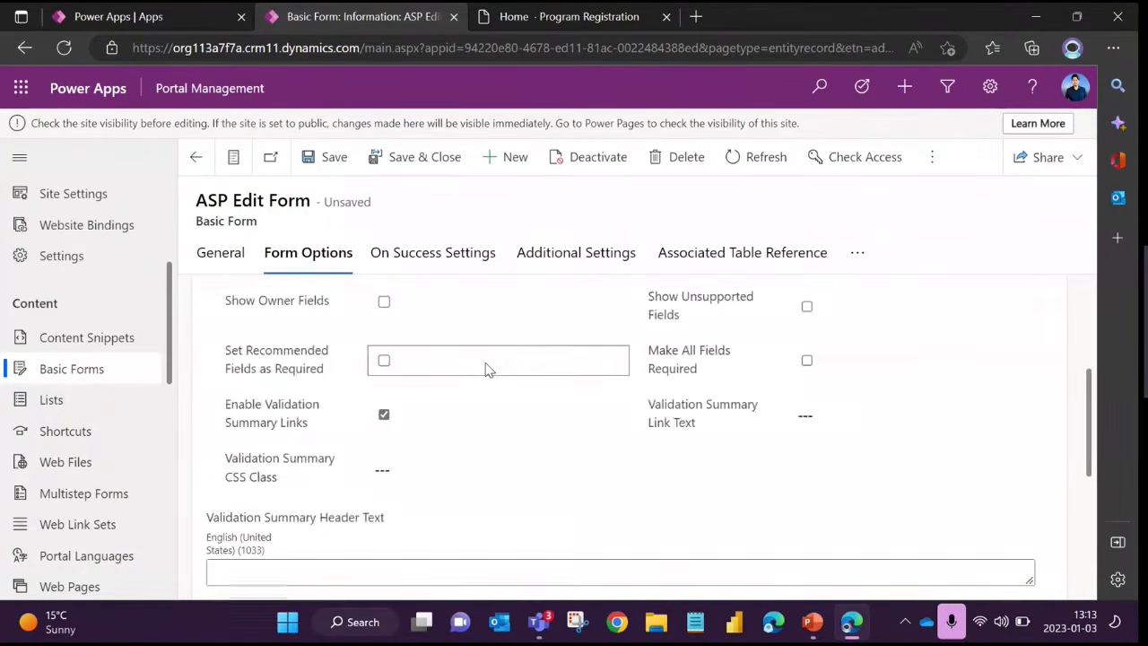
{"action": "scroll", "coordinate": [487, 368], "scroll_direction": "up", "scroll_amount": 10}
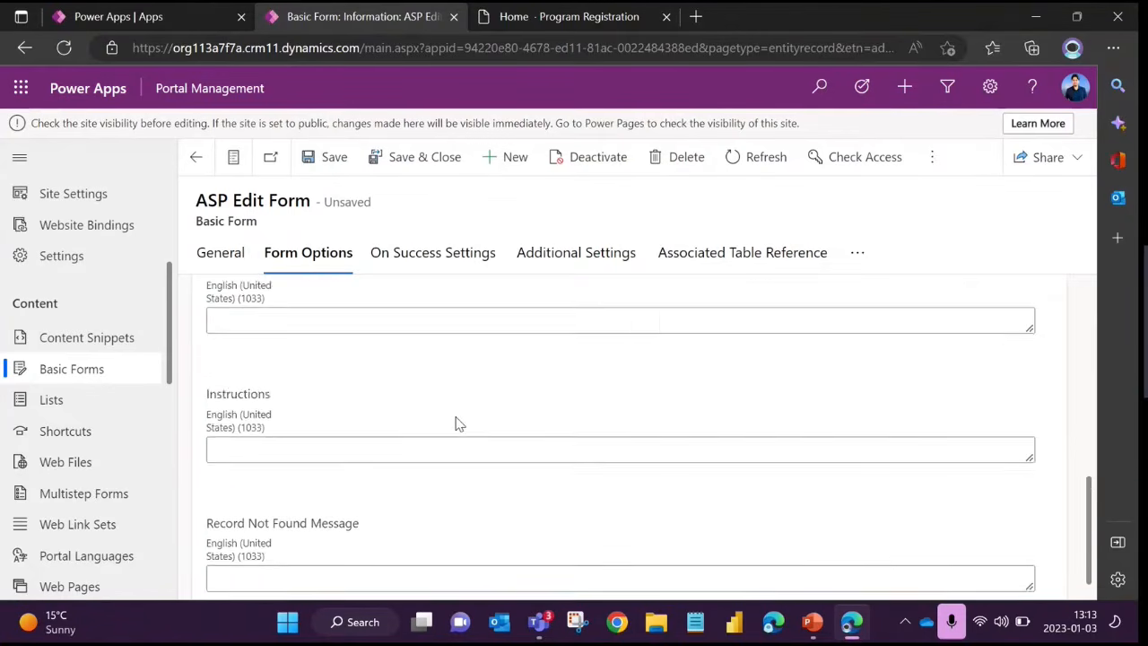
Examine the ASP Edit Form's Additional Settings through to the Custom JavaScript editor, leaving the editor empty
{"action": "left_click", "coordinate": [540, 254]}
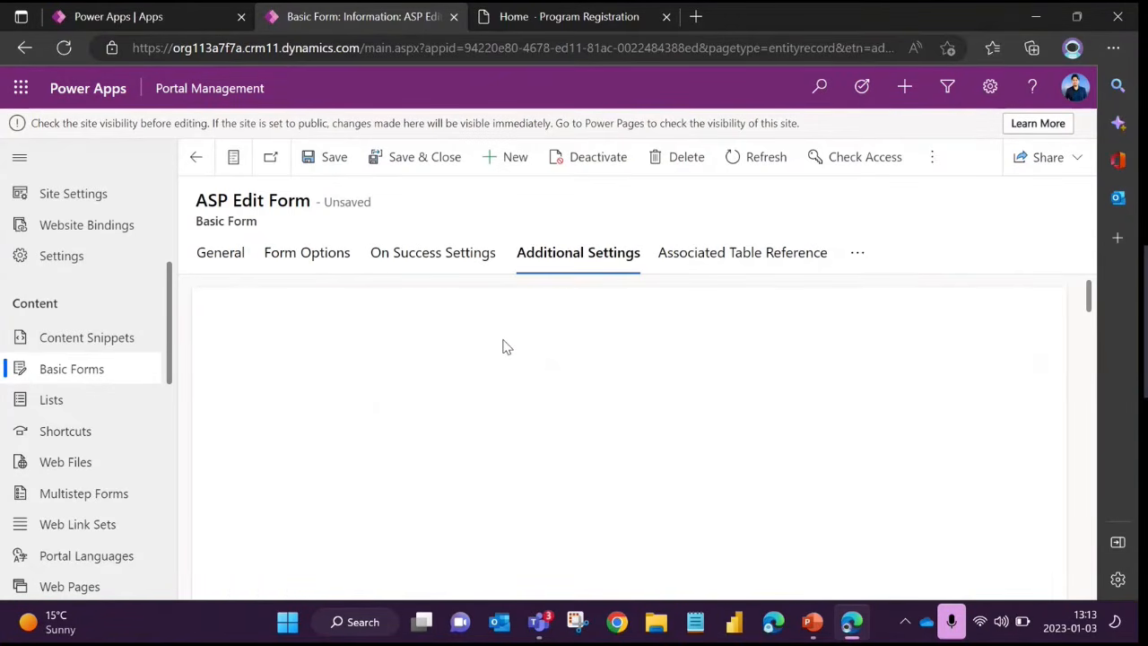
{"action": "scroll", "coordinate": [499, 350], "scroll_direction": "down", "scroll_amount": 10}
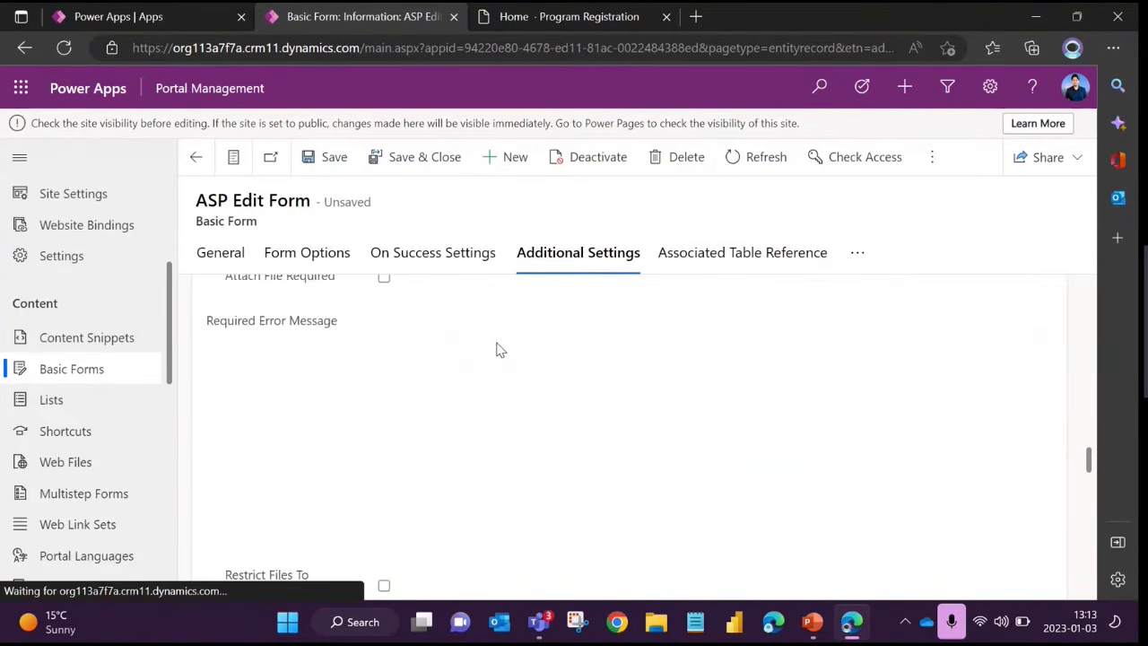
{"action": "scroll", "coordinate": [499, 350], "scroll_direction": "down", "scroll_amount": 15}
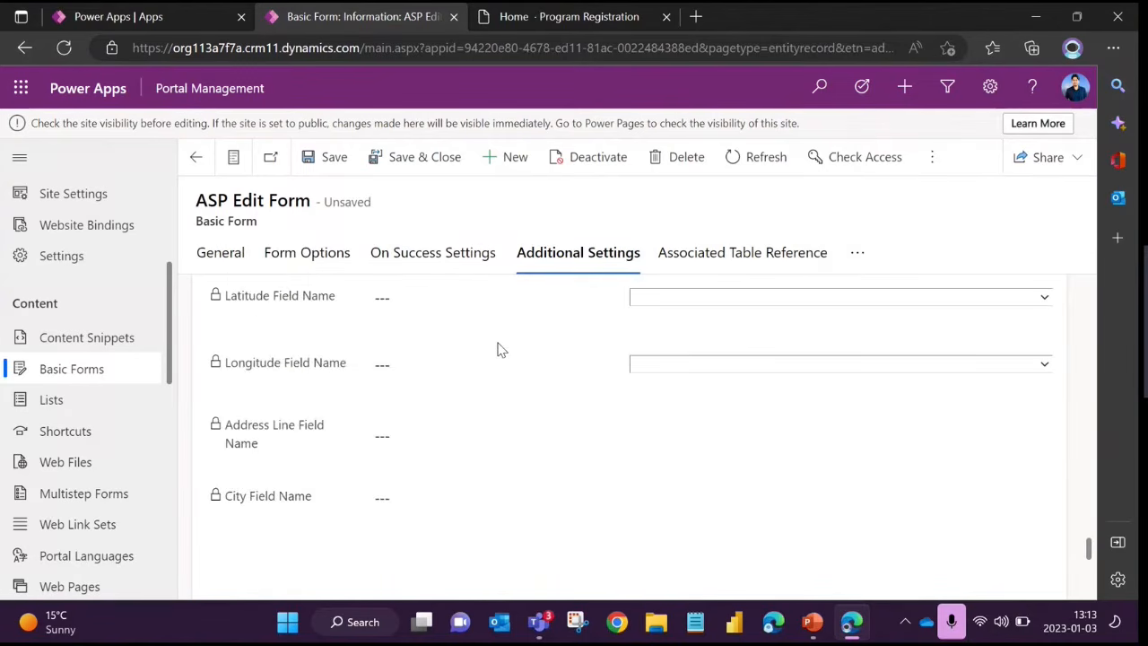
{"action": "scroll", "coordinate": [499, 349], "scroll_direction": "up", "scroll_amount": 2}
{"action": "left_click", "coordinate": [311, 463]}
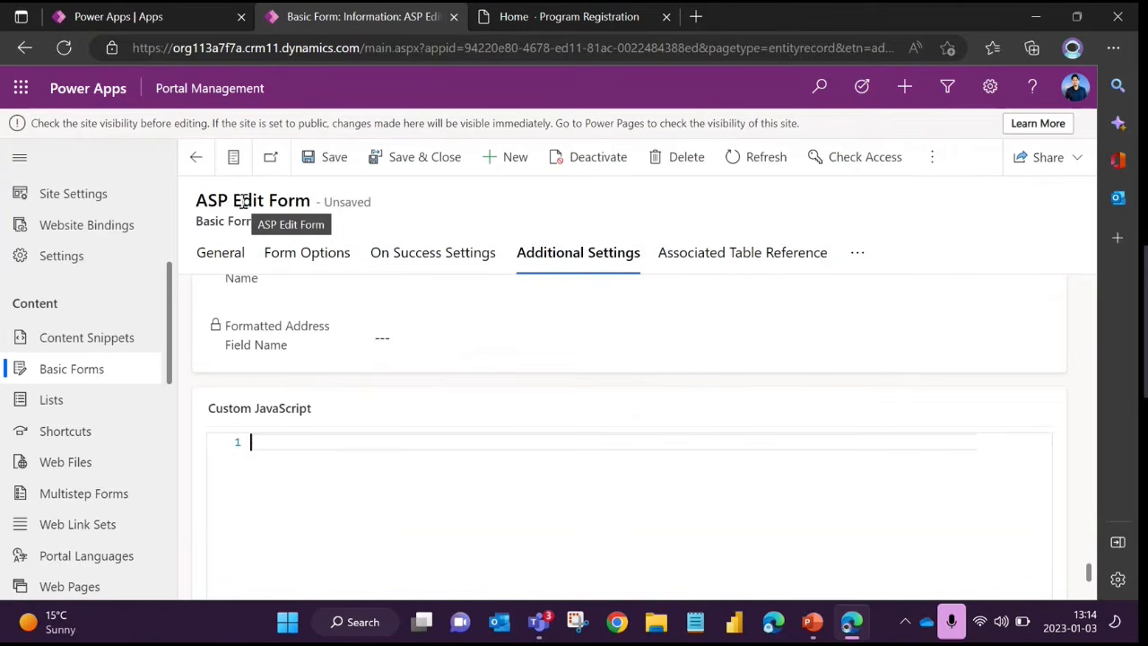
{"action": "scroll", "coordinate": [431, 435], "scroll_direction": "down", "scroll_amount": 1}
{"action": "scroll", "coordinate": [430, 430], "scroll_direction": "up", "scroll_amount": 5}
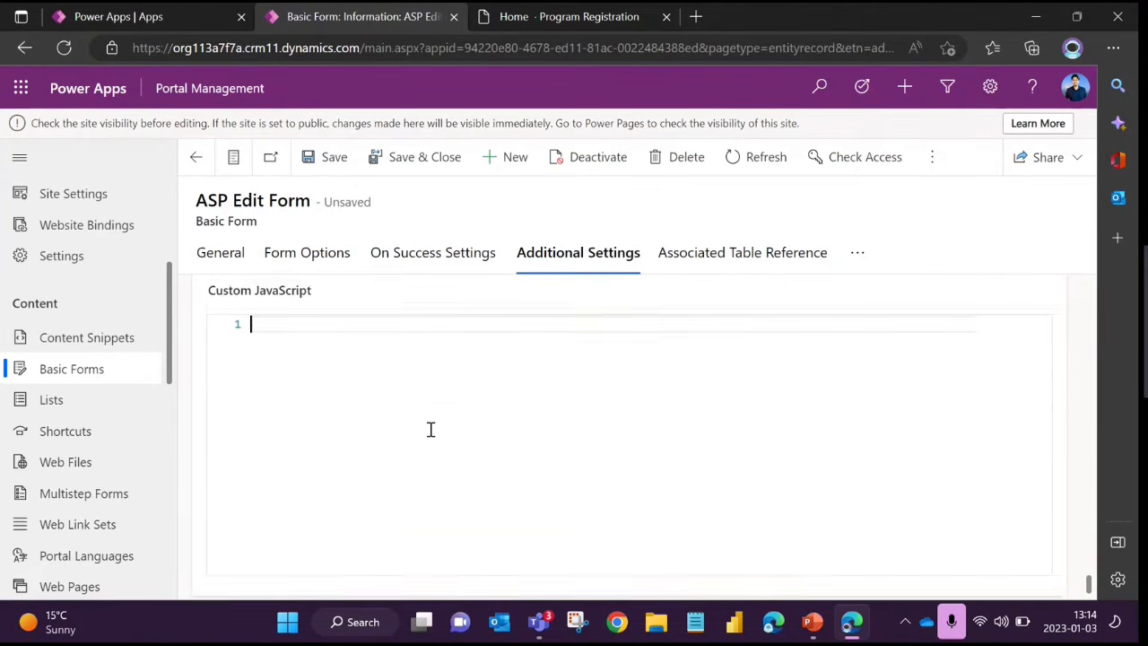
{"action": "scroll", "coordinate": [426, 422], "scroll_direction": "down", "scroll_amount": 3}
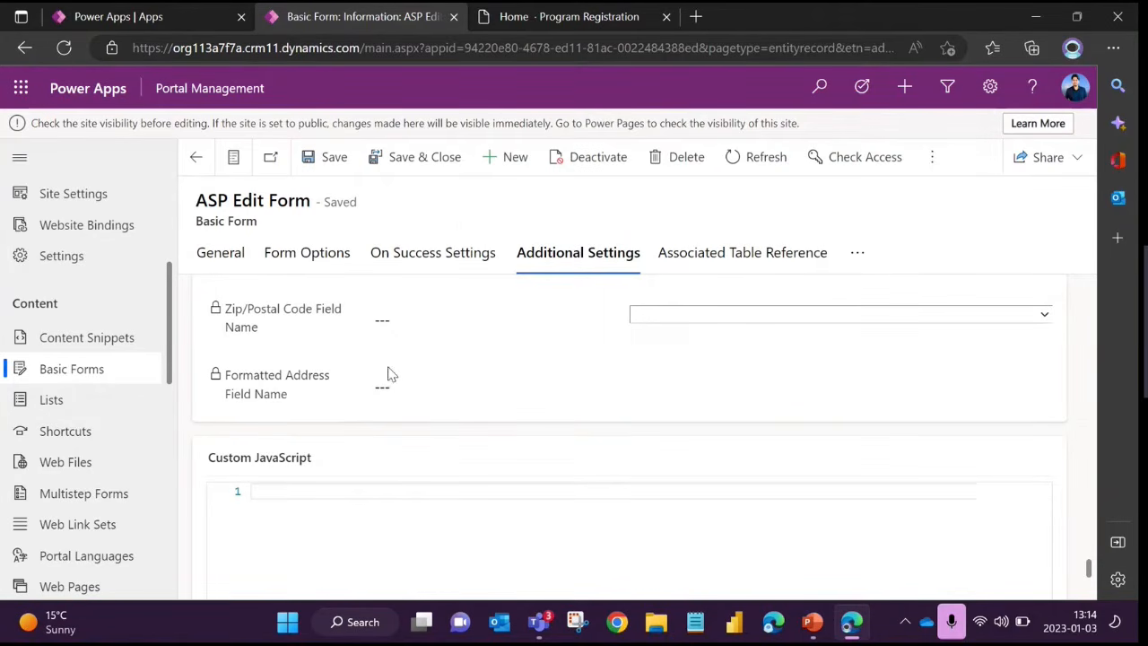
{"action": "scroll", "coordinate": [358, 380], "scroll_direction": "down", "scroll_amount": 1}
{"action": "left_click", "coordinate": [307, 401]}
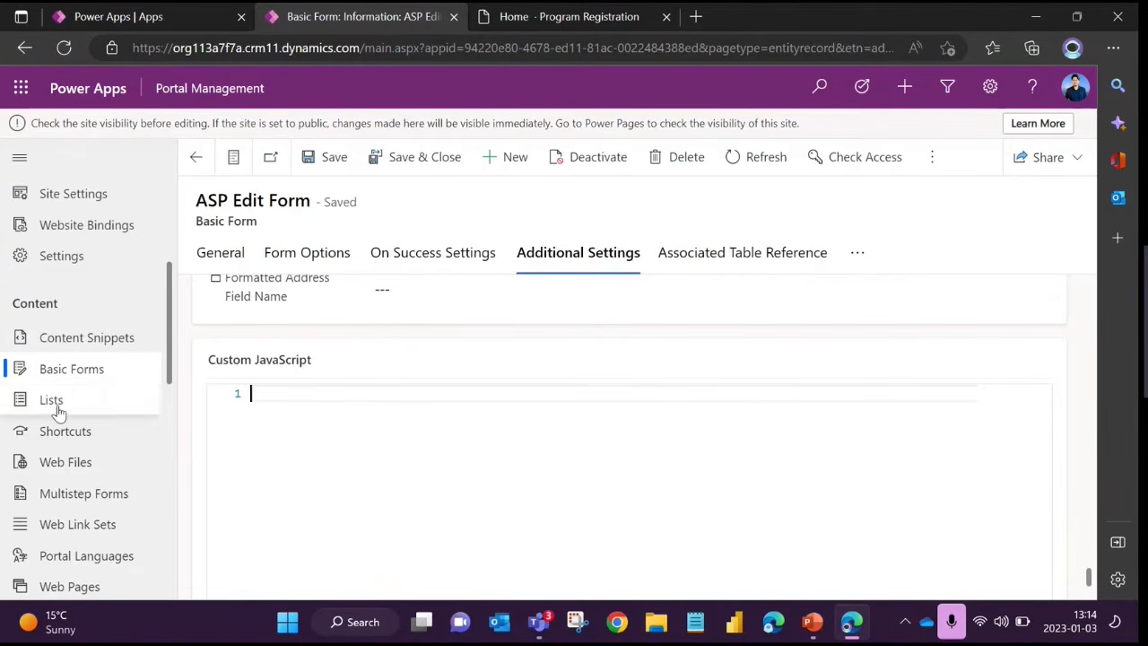
Open the C1 Reschedule Appointment multistep form and review its Name, Website, Start Step and session settings
{"action": "left_click", "coordinate": [95, 505]}
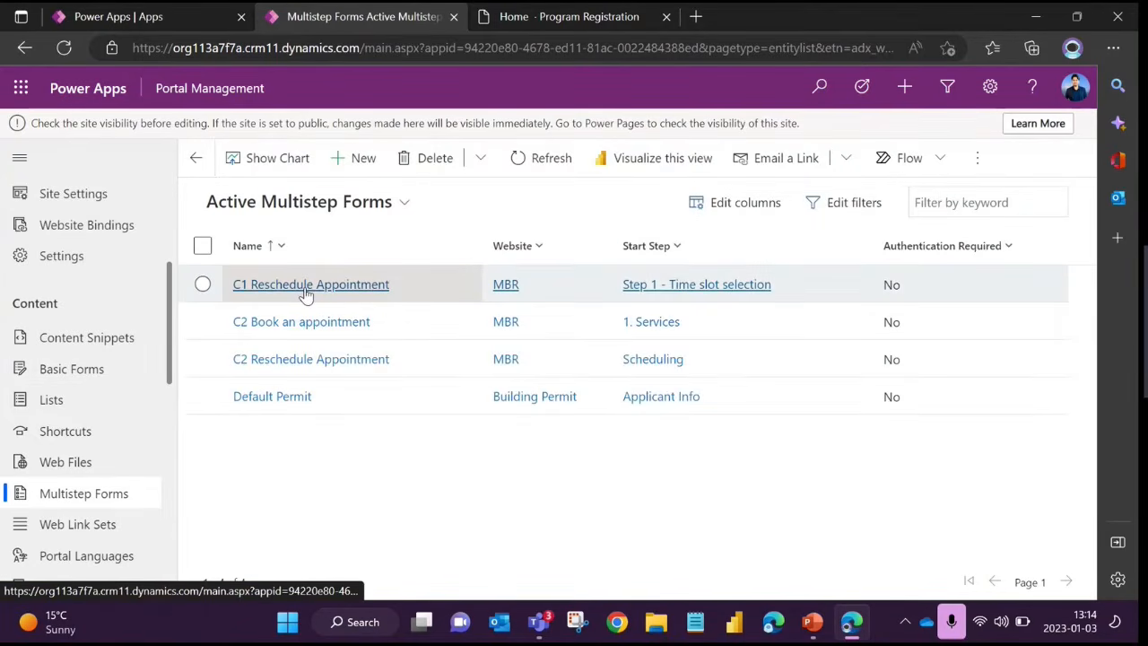
{"action": "left_click", "coordinate": [305, 293]}
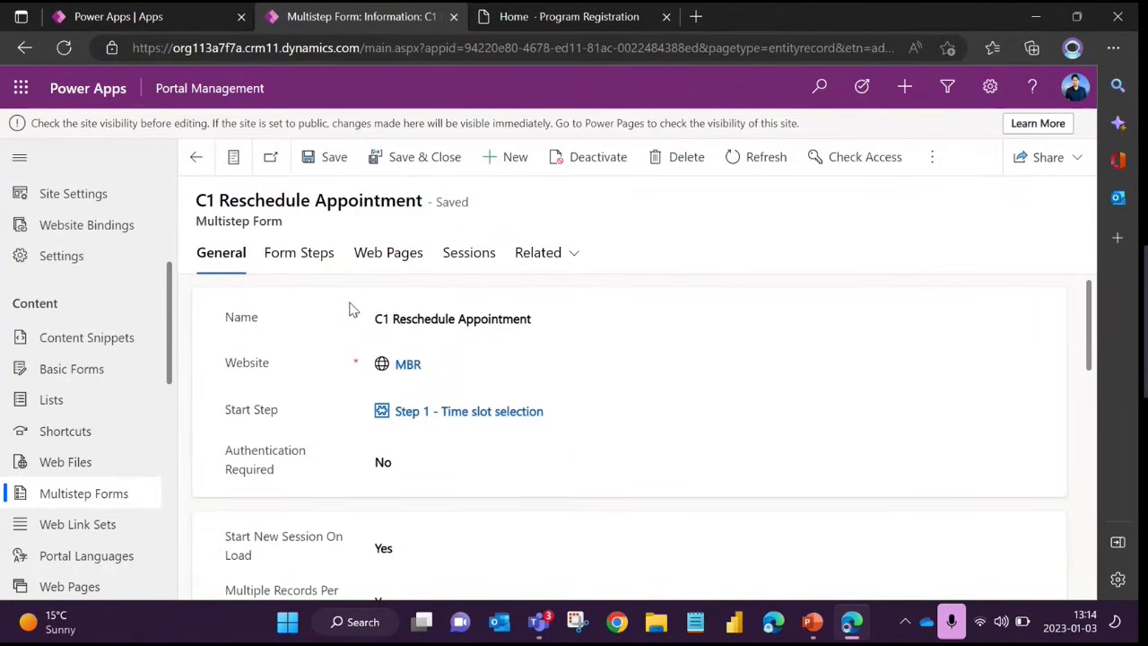
{"action": "scroll", "coordinate": [351, 309], "scroll_direction": "down", "scroll_amount": 1}
{"action": "scroll", "coordinate": [351, 310], "scroll_direction": "up", "scroll_amount": 1}
{"action": "left_click_drag", "start_coordinate": [569, 321], "coordinate": [351, 323]}
{"action": "left_click", "coordinate": [290, 329]}
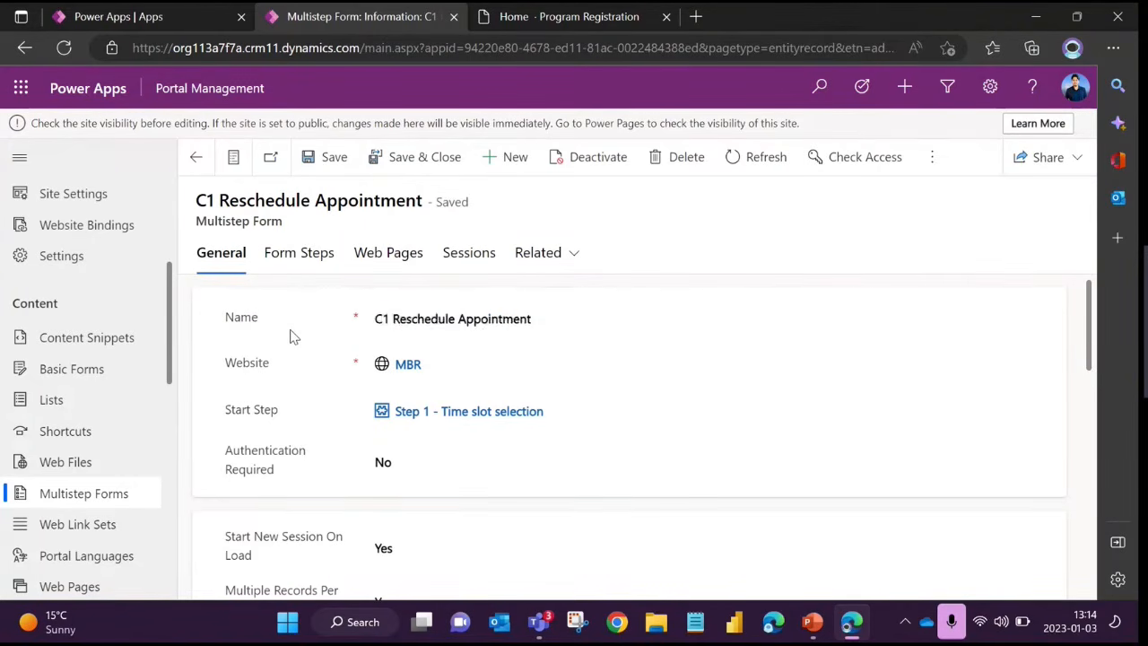
{"action": "left_click", "coordinate": [457, 320]}
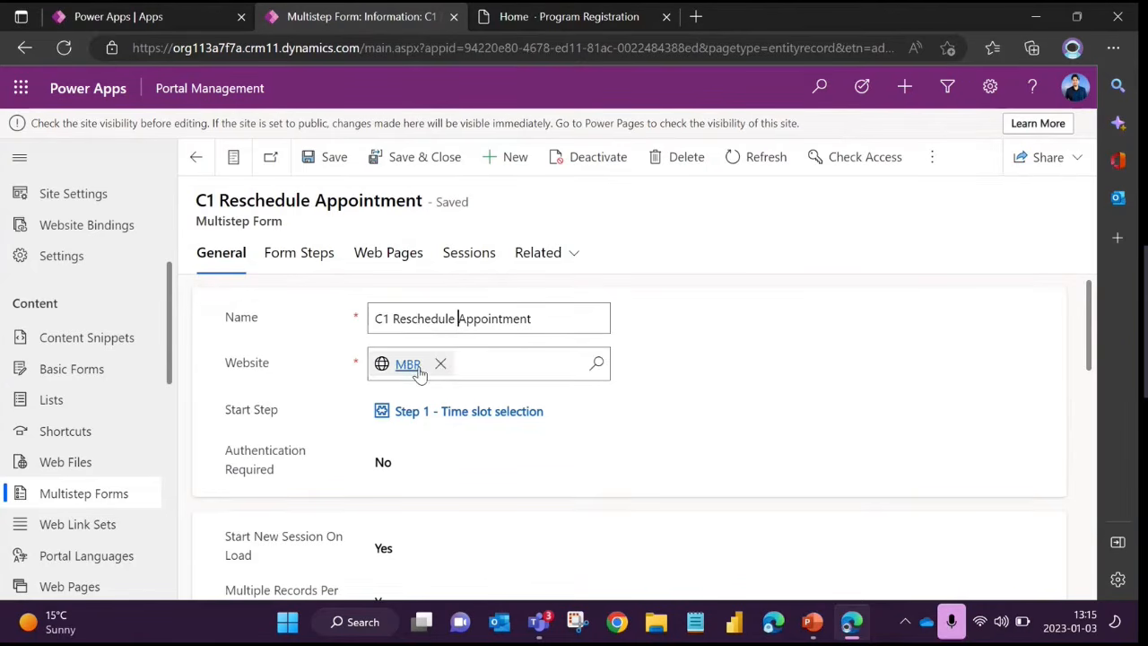
{"action": "scroll", "coordinate": [282, 375], "scroll_direction": "down", "scroll_amount": 1}
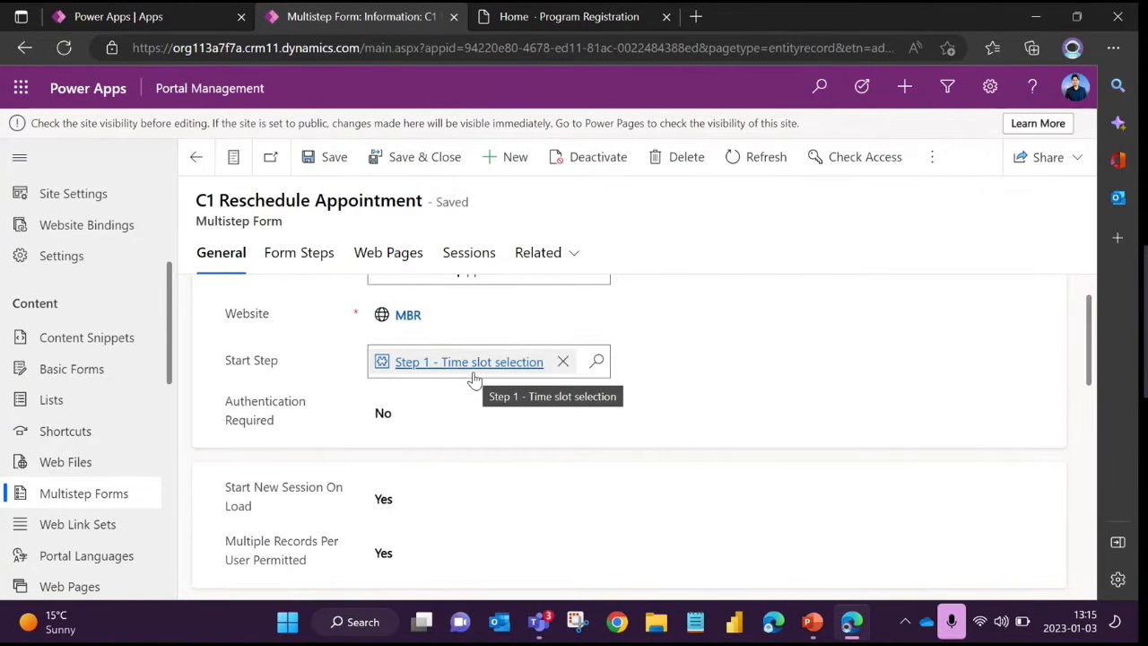
{"action": "left_click_drag", "start_coordinate": [205, 220], "coordinate": [287, 230]}
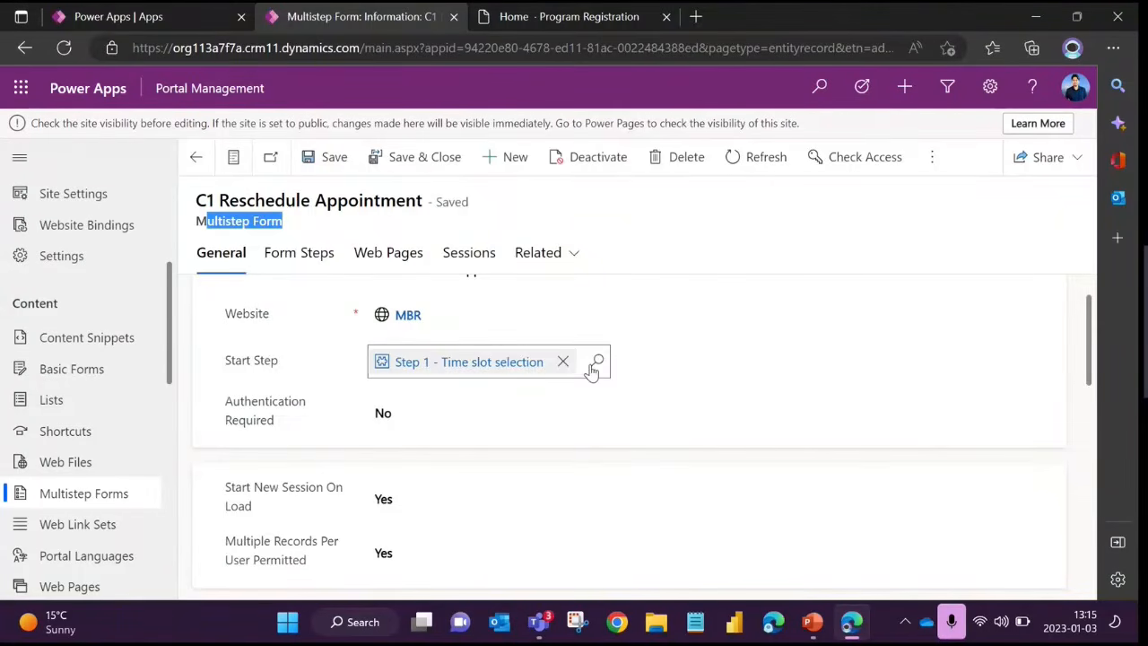
Open the start step, Step 1 - Time slot selection, and point out its Name field
{"action": "left_click", "coordinate": [422, 364]}
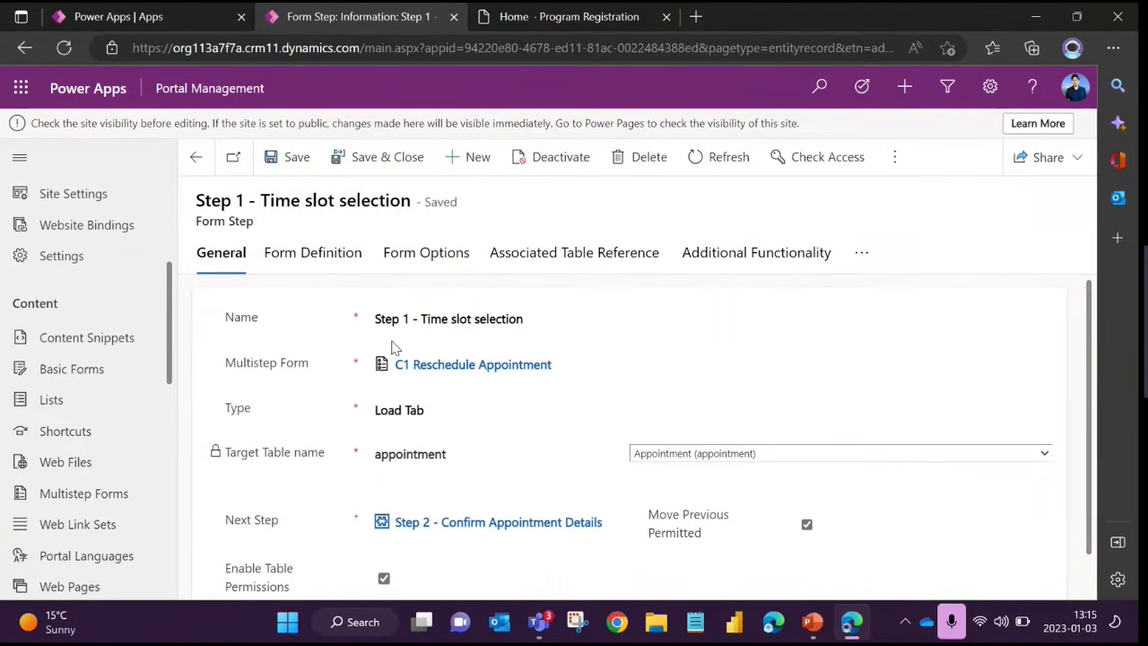
{"action": "left_click_drag", "start_coordinate": [526, 320], "coordinate": [332, 316]}
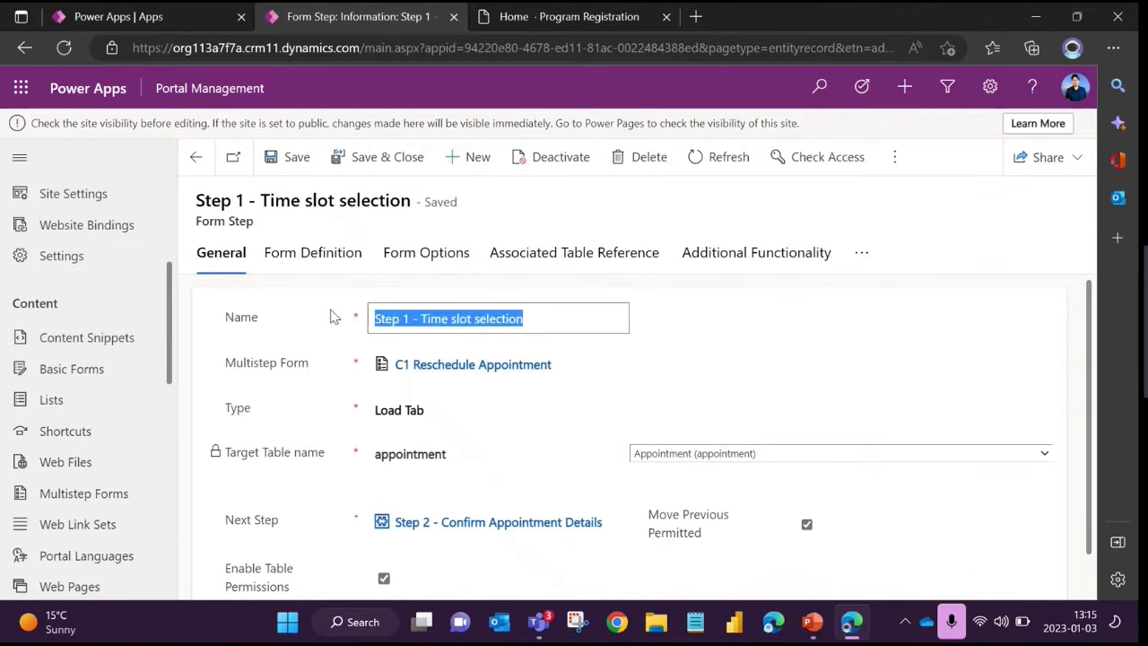
{"action": "left_click", "coordinate": [278, 317]}
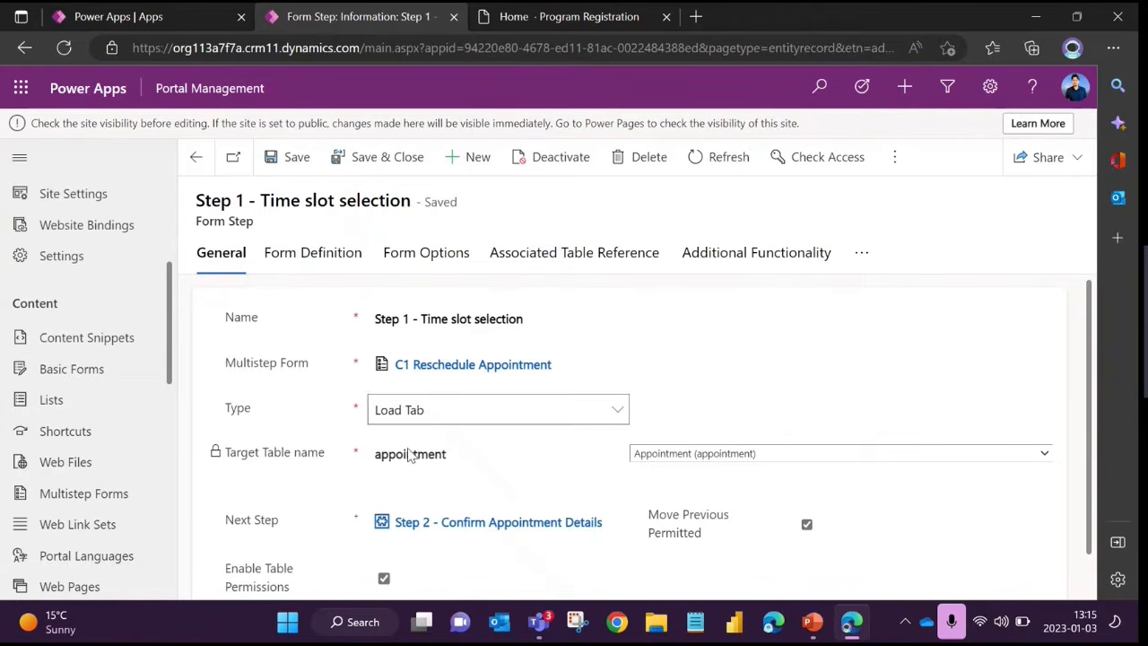
Examine the available Type options for Step 1 (Condition, Load Form, Load Tab and Redirect), keeping Load Tab
{"action": "left_click", "coordinate": [410, 410]}
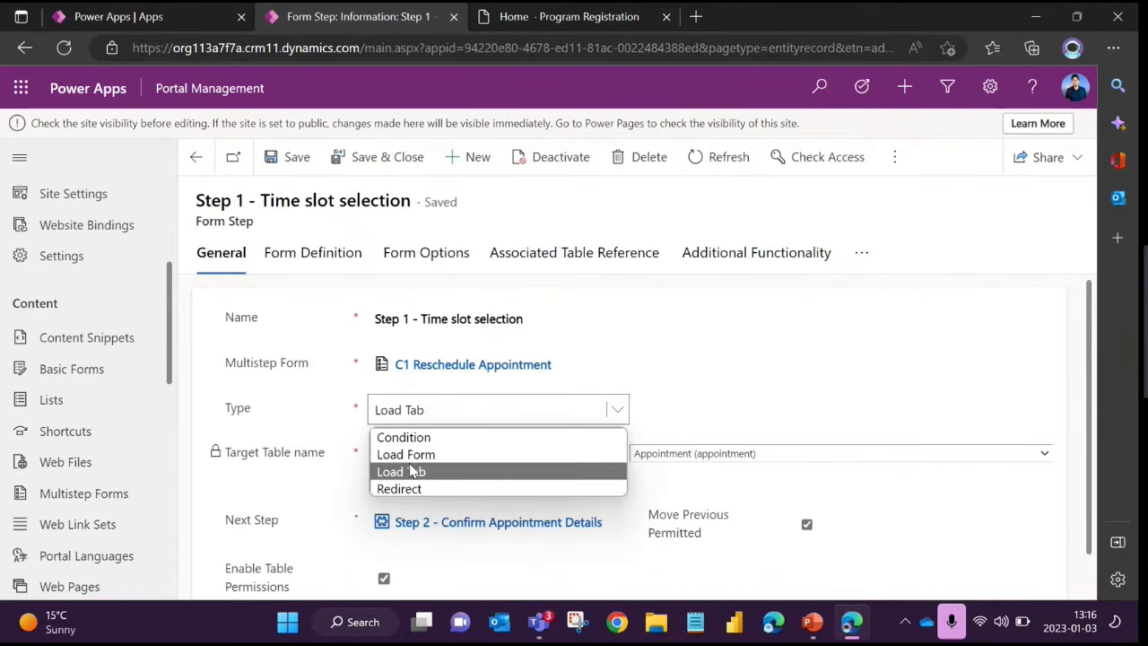
{"action": "left_click", "coordinate": [281, 422]}
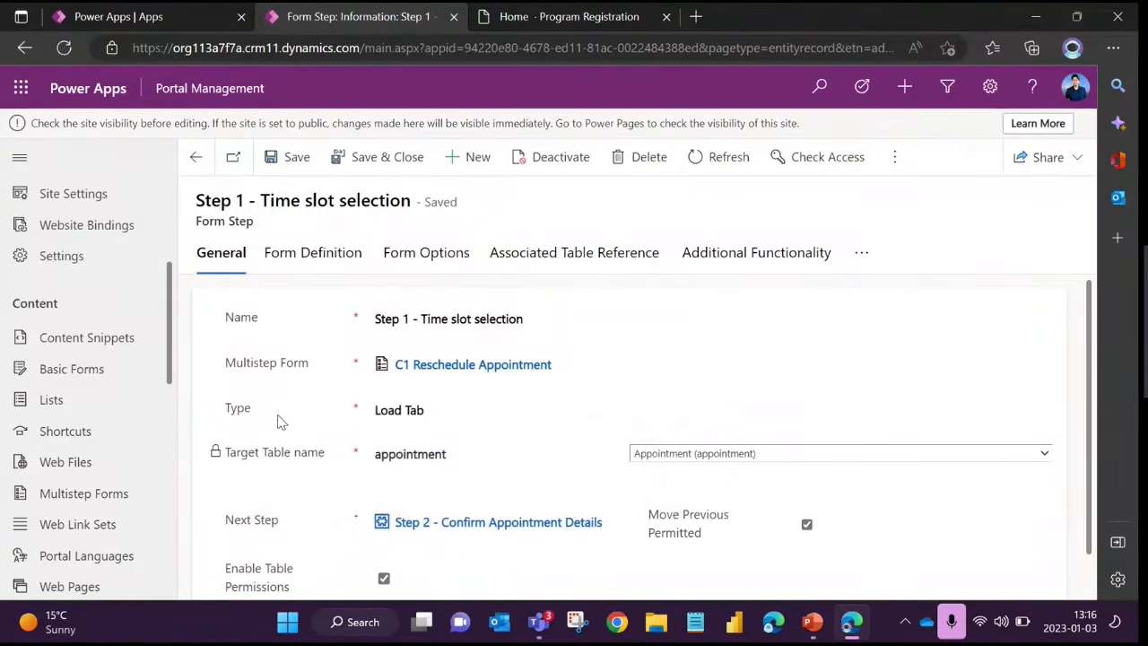
{"action": "left_click", "coordinate": [448, 415]}
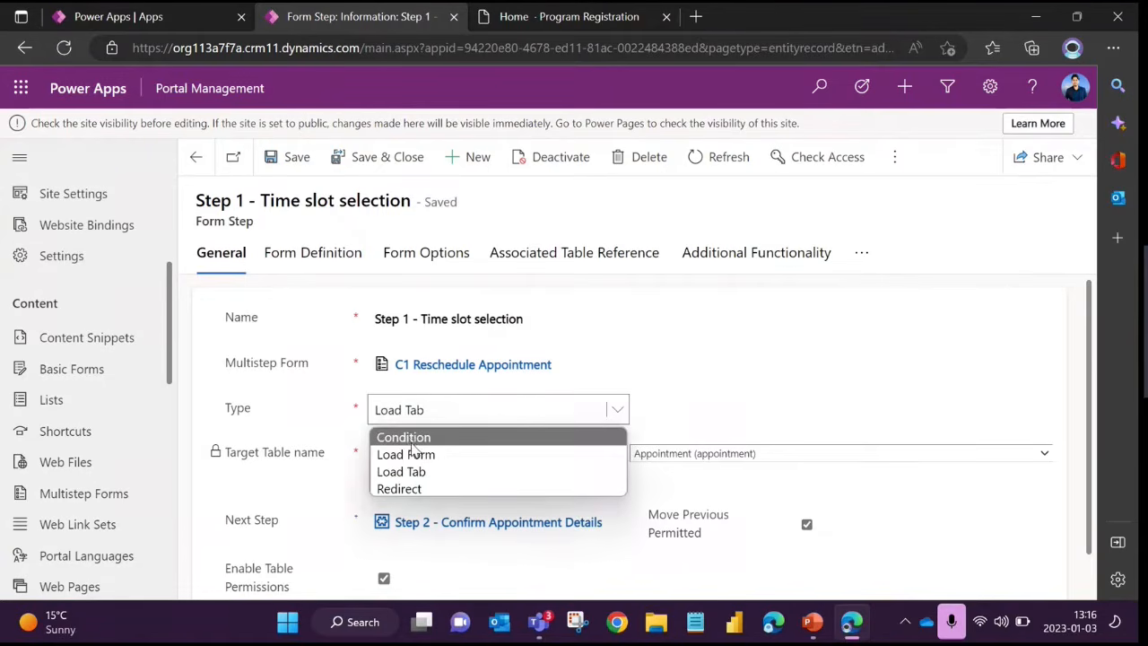
{"action": "left_click", "coordinate": [314, 417]}
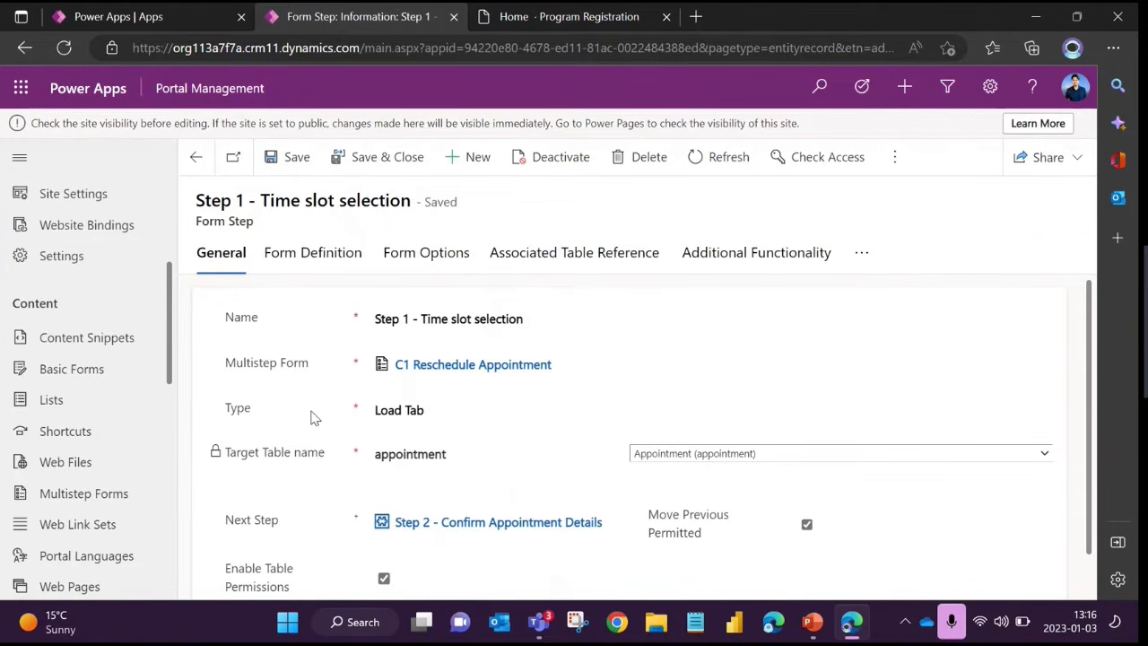
{"action": "left_click", "coordinate": [403, 410]}
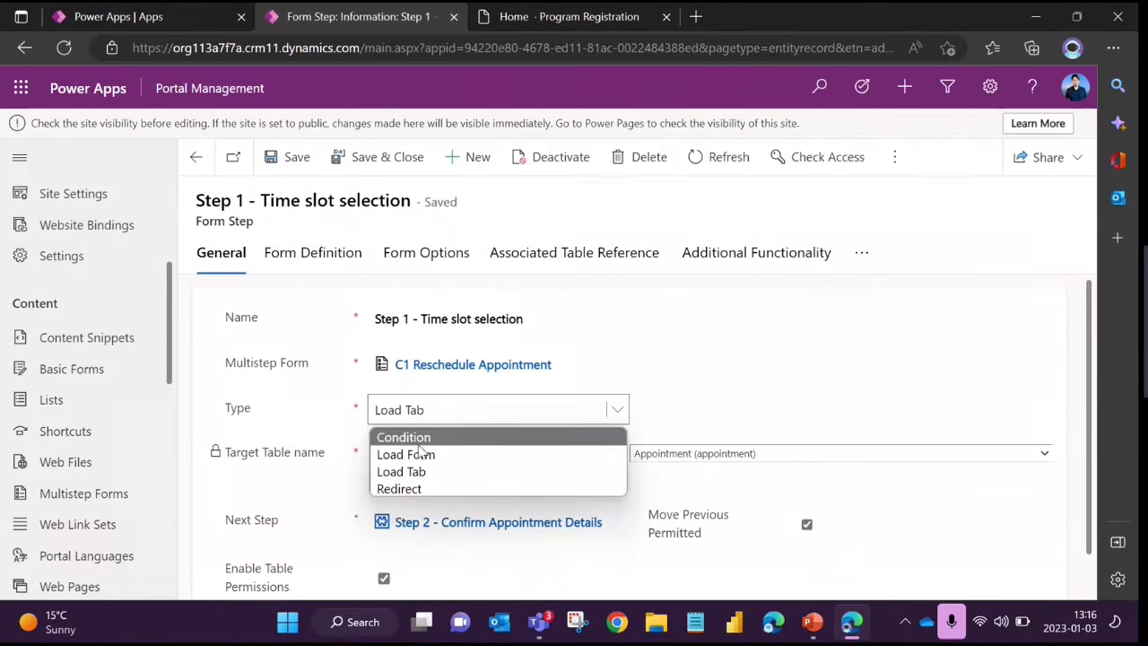
{"action": "left_click", "coordinate": [318, 432]}
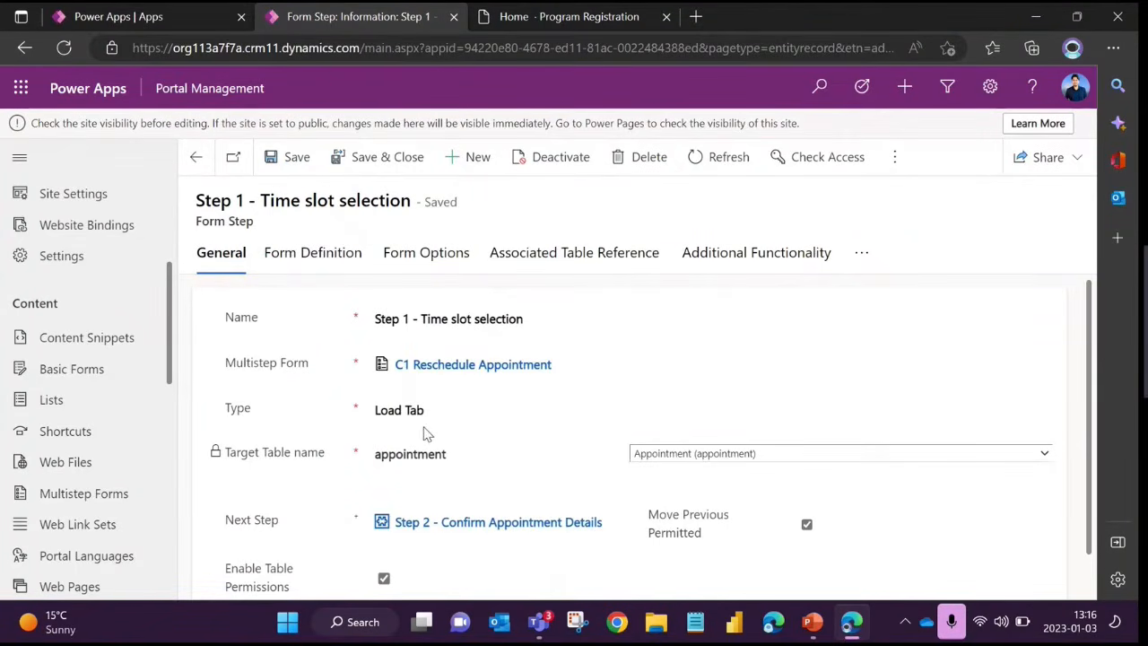
Check Step 1's Next Step and Move Previous Permitted fields, and open Step 2 - Confirm Appointment Details to review its settings
{"action": "scroll", "coordinate": [371, 426], "scroll_direction": "down", "scroll_amount": 1}
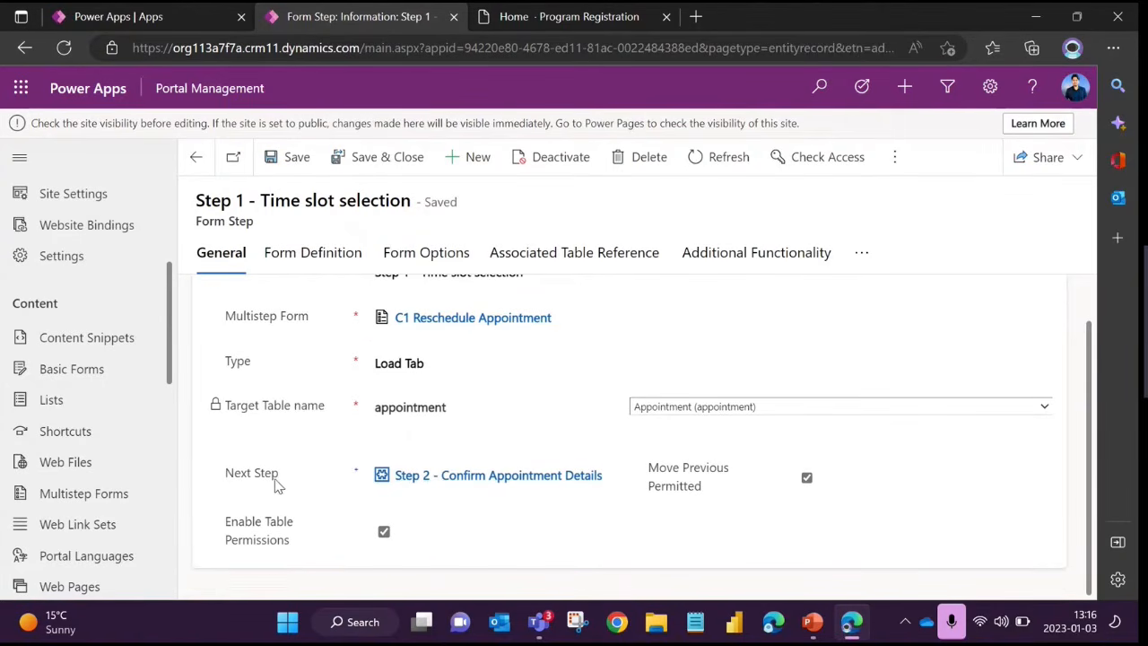
{"action": "scroll", "coordinate": [269, 482], "scroll_direction": "up", "scroll_amount": 1}
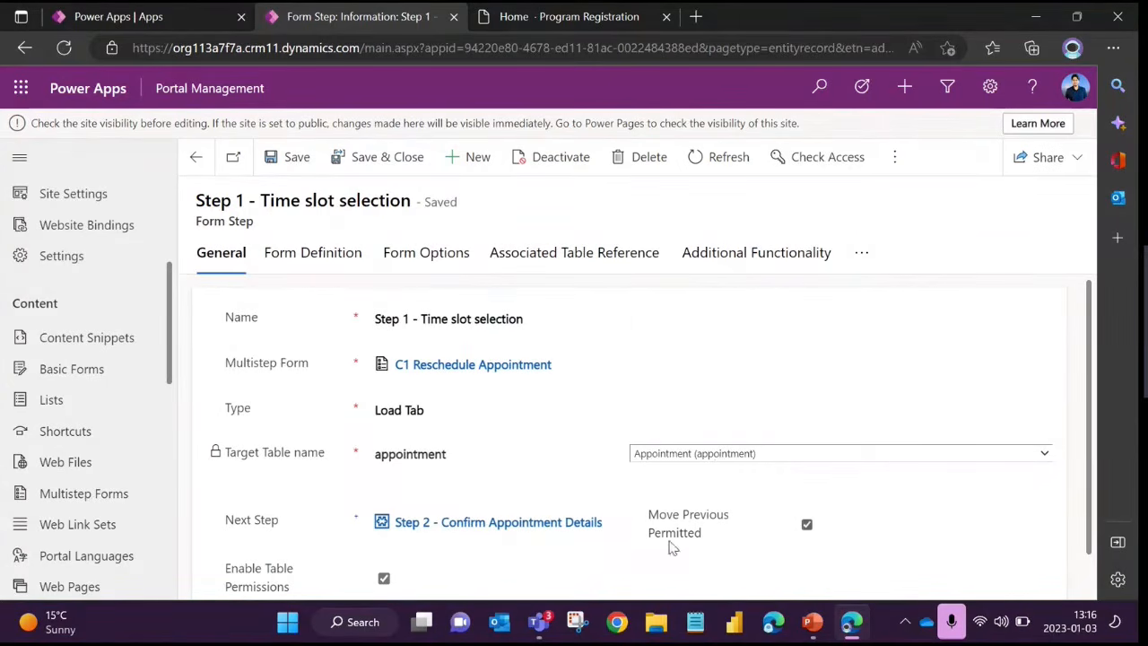
{"action": "left_click", "coordinate": [478, 523]}
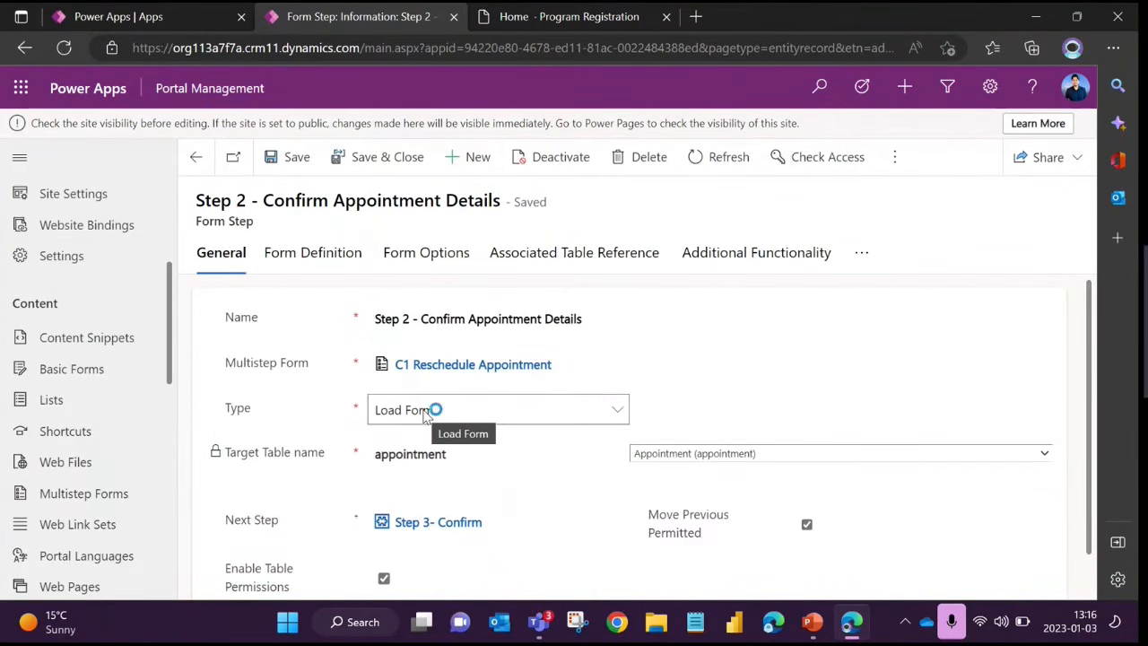
{"action": "scroll", "coordinate": [457, 449], "scroll_direction": "down", "scroll_amount": 1}
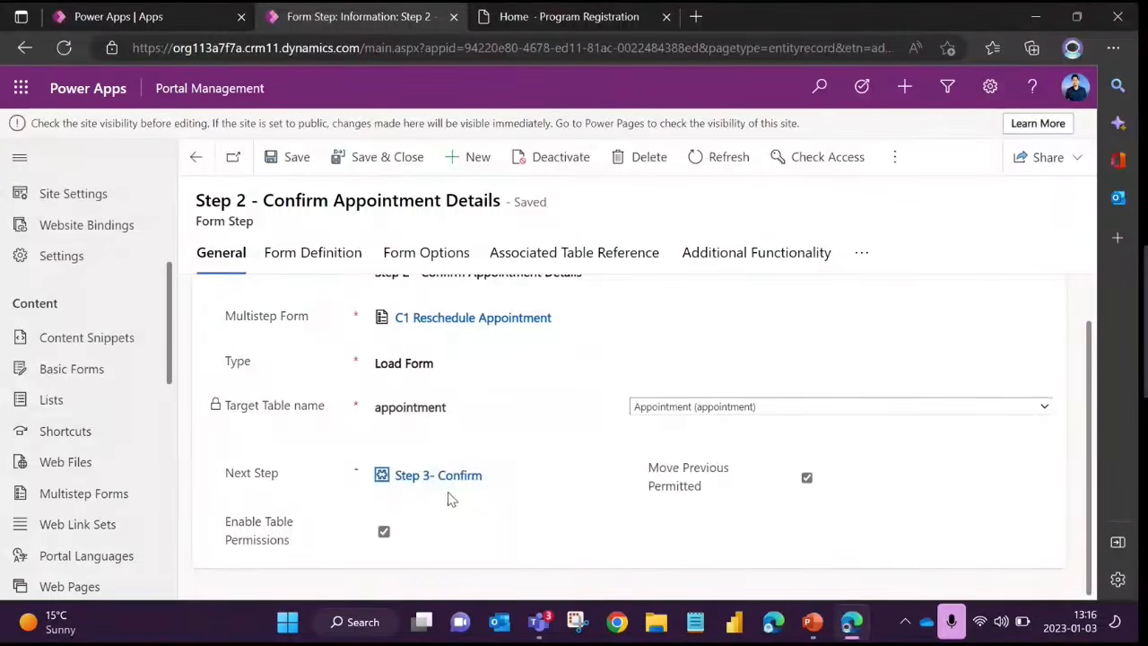
Open Step 3- Confirm from Step 2 and inspect its target table choices, keeping Appointment (appointment)
{"action": "left_click", "coordinate": [437, 476]}
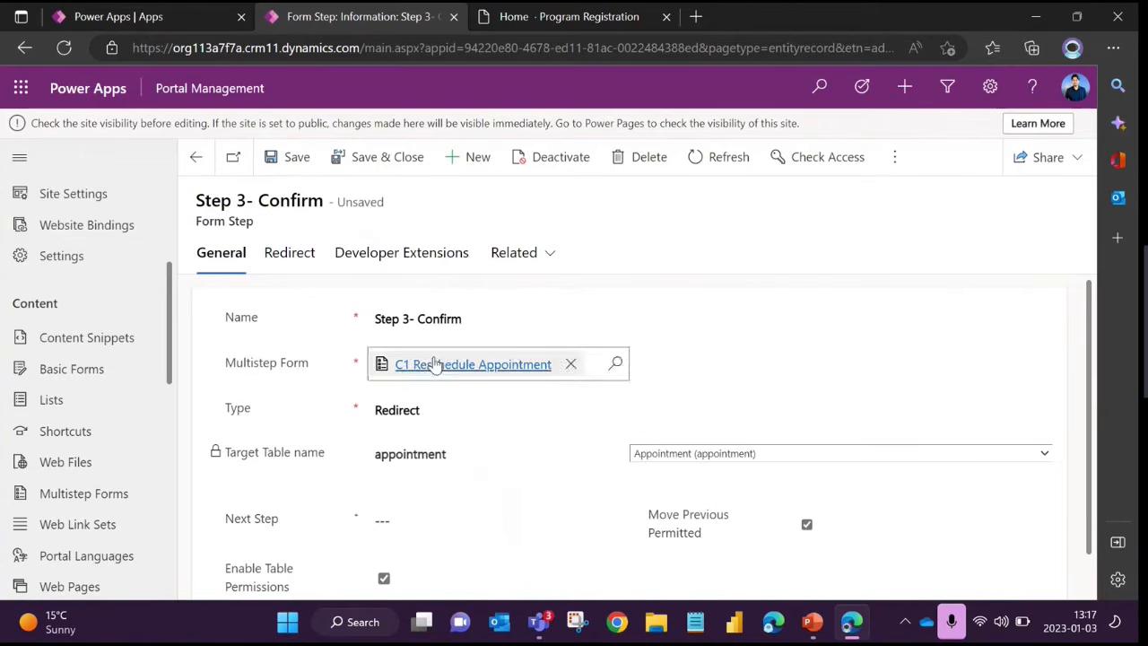
{"action": "left_click", "coordinate": [673, 455]}
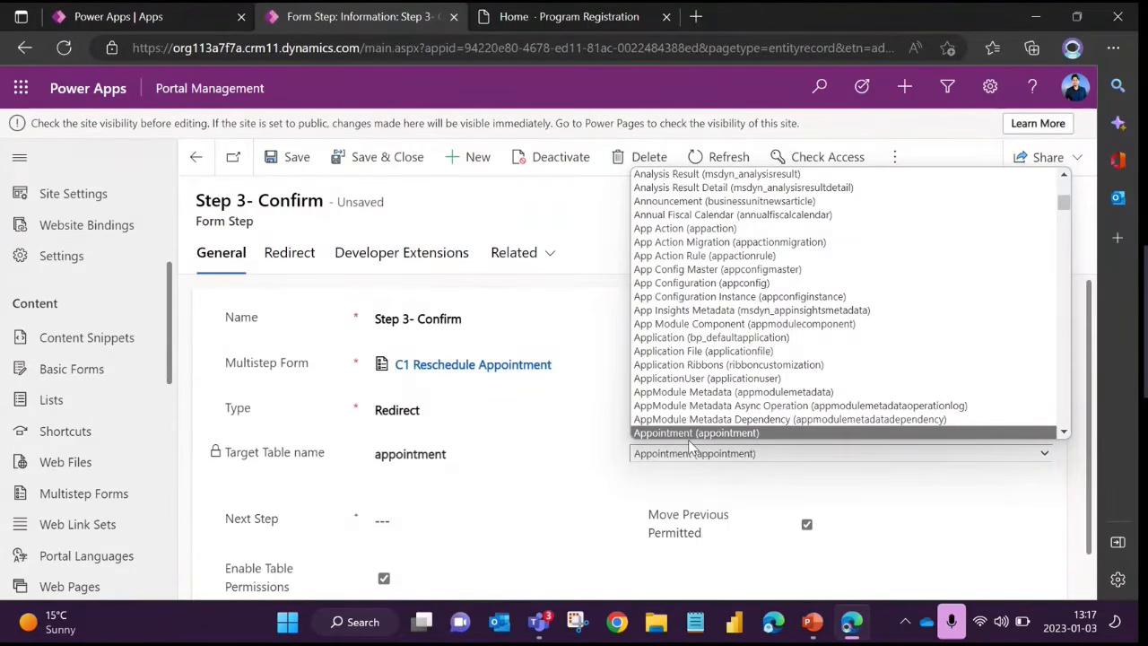
{"action": "left_click", "coordinate": [679, 468]}
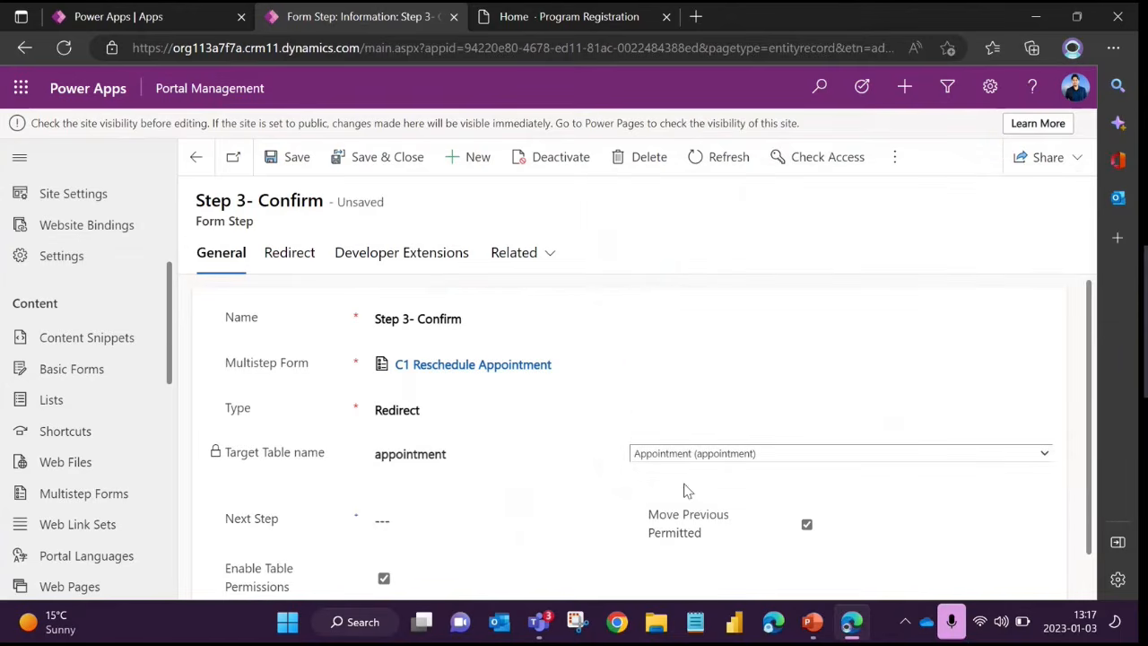
Return to Step 1 - Time slot selection through its parent multistep form and view its Form Definition and Additional Functionality settings
{"action": "left_click", "coordinate": [459, 366]}
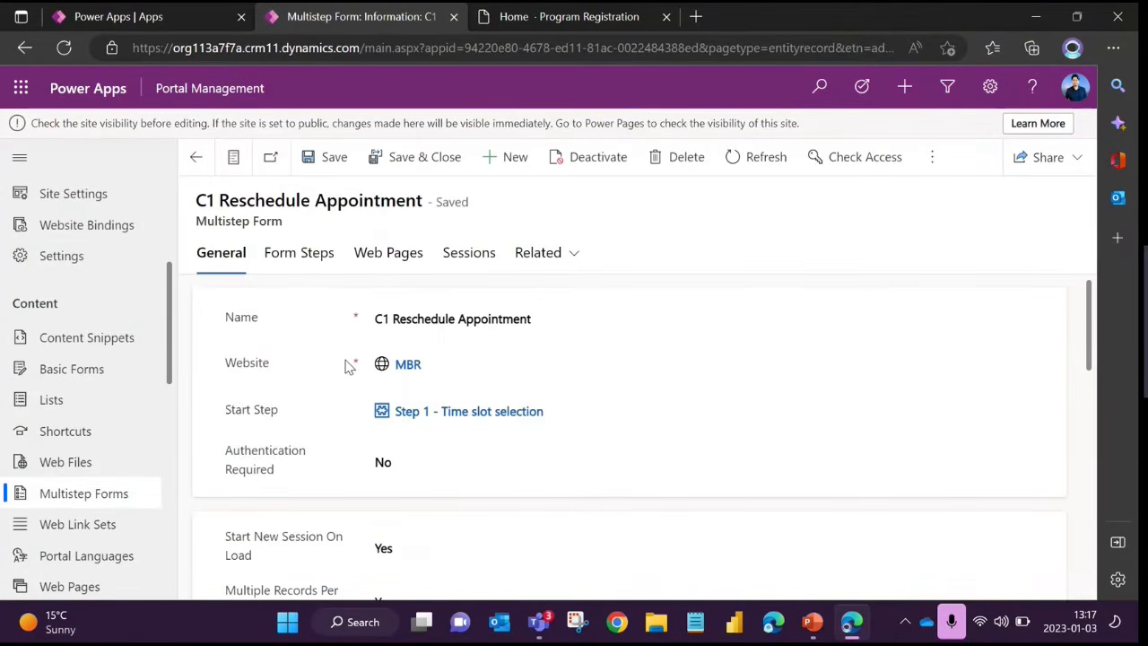
{"action": "left_click", "coordinate": [458, 411]}
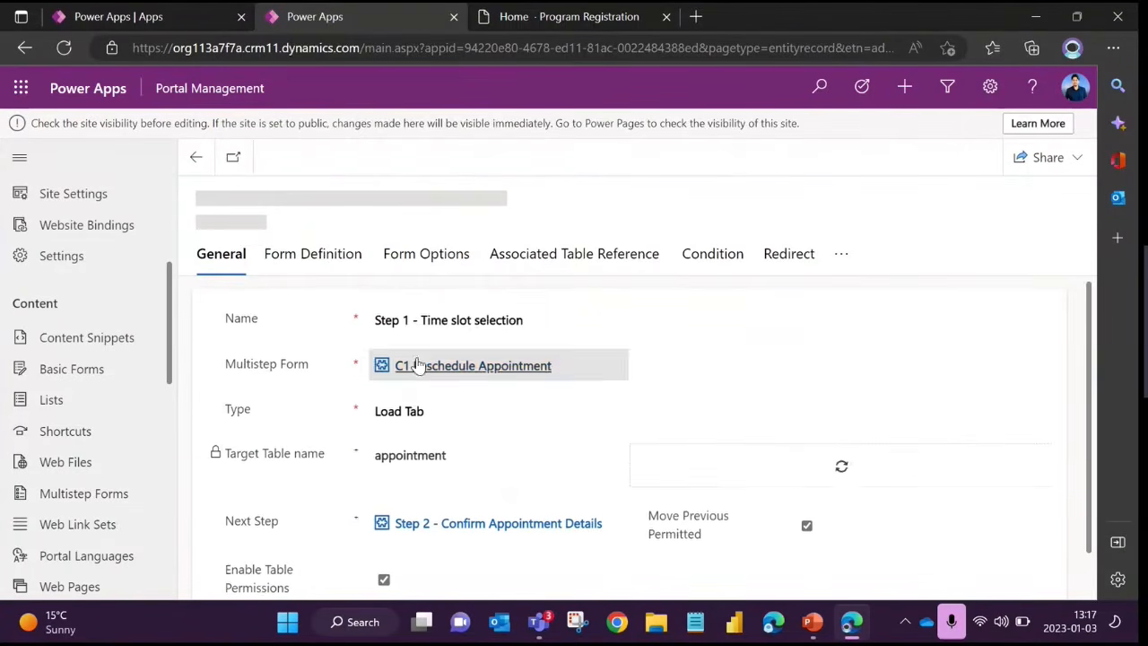
{"action": "left_click", "coordinate": [343, 260]}
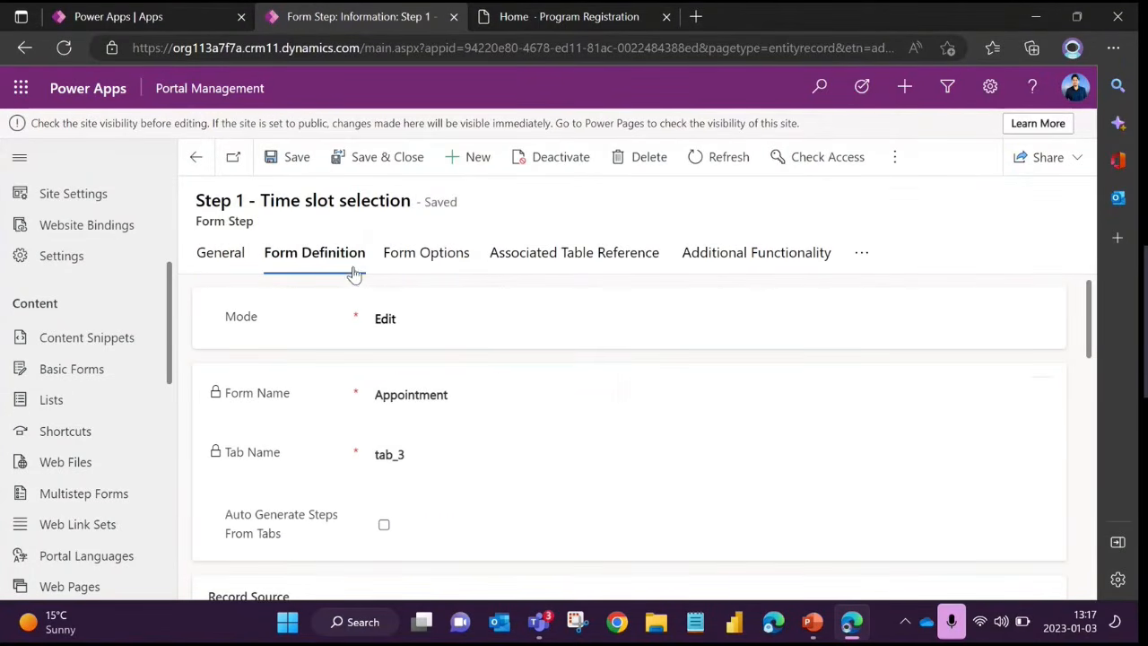
{"action": "left_click", "coordinate": [805, 257]}
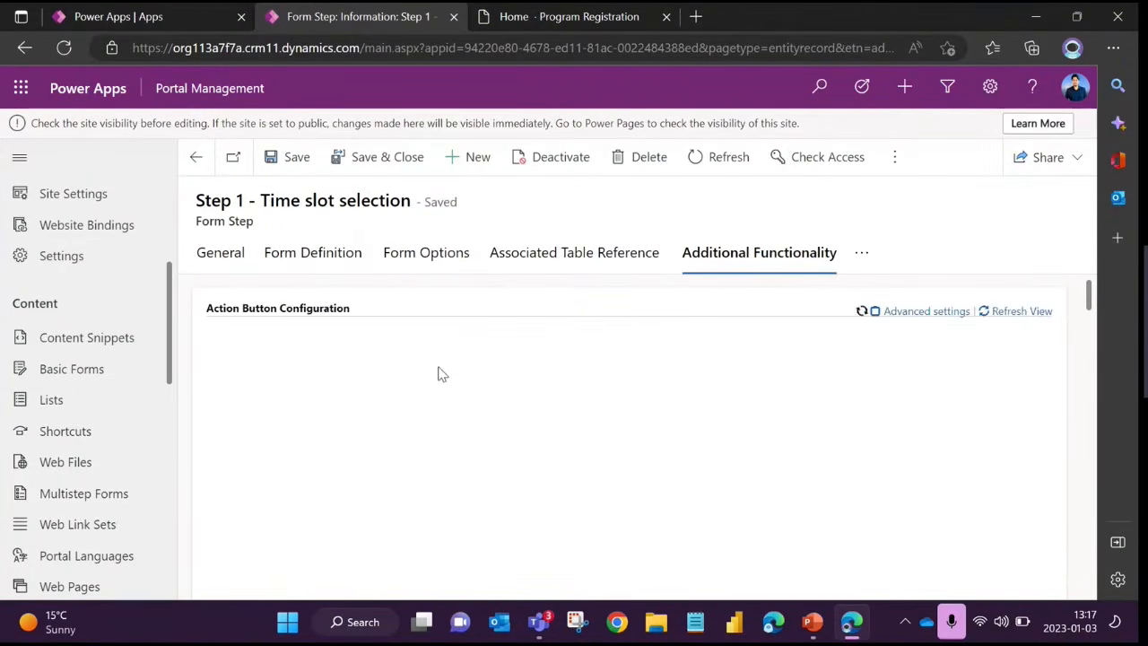
Review the rest of Step 1's Additional Functionality settings and its Developer Extensions event key names
{"action": "scroll", "coordinate": [597, 379], "scroll_direction": "down", "scroll_amount": 5}
{"action": "scroll", "coordinate": [597, 380], "scroll_direction": "down", "scroll_amount": 15}
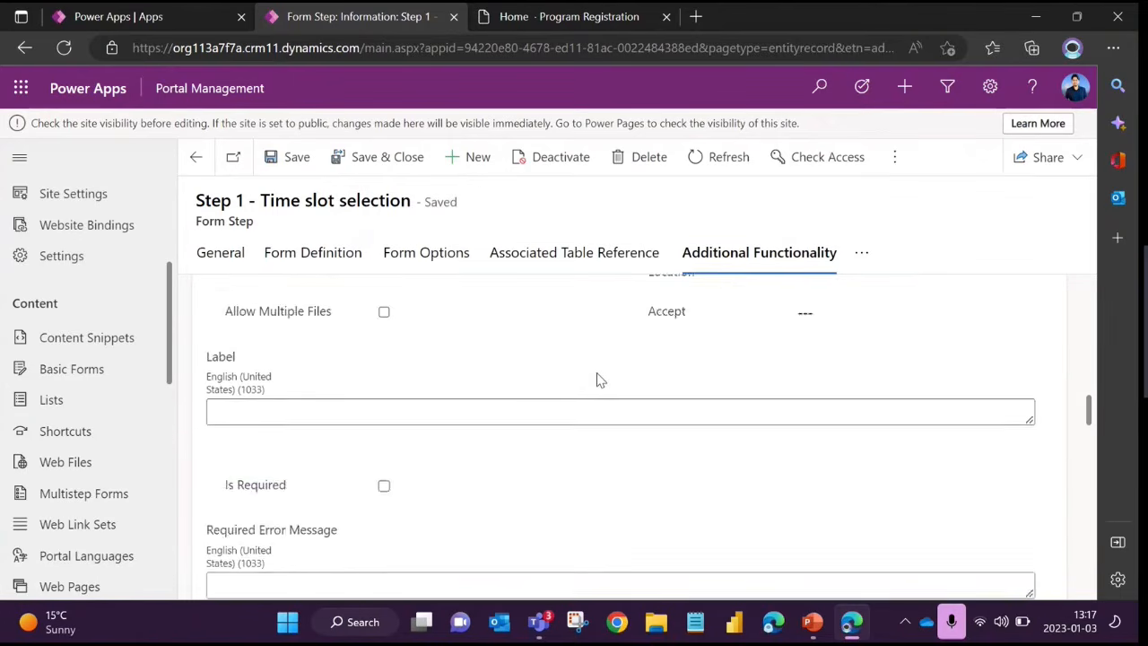
{"action": "scroll", "coordinate": [597, 379], "scroll_direction": "down", "scroll_amount": 3}
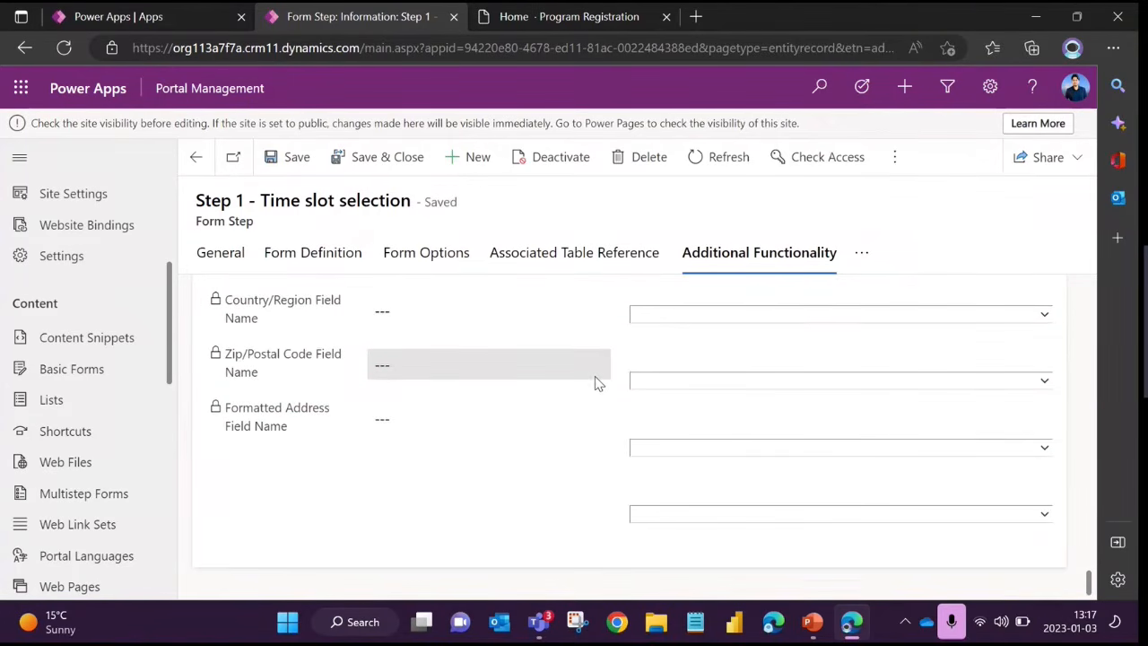
{"action": "left_click", "coordinate": [861, 254]}
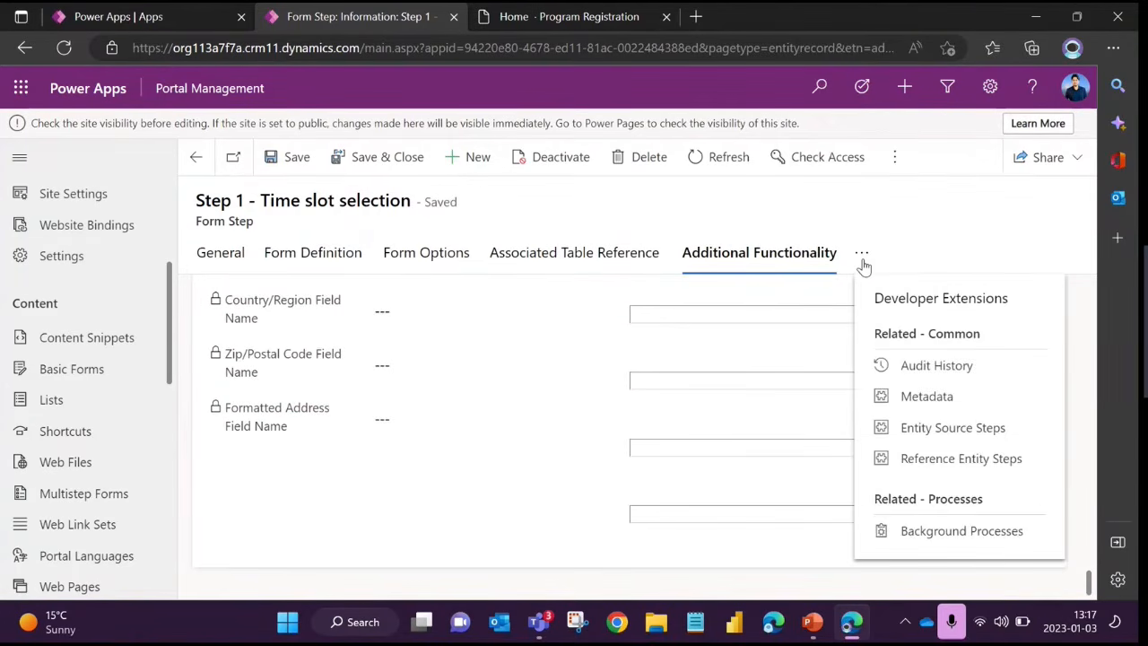
{"action": "left_click", "coordinate": [897, 300]}
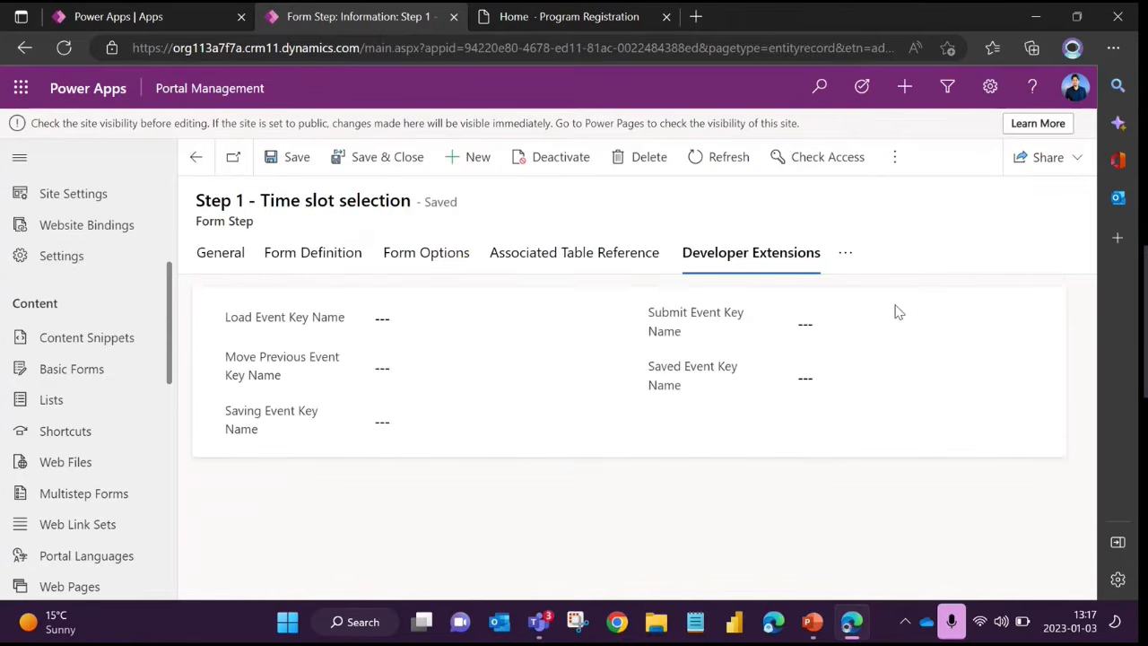
Inspect the Form Options of Step 1 - Time slot selection, examining the getAppointment code in its Custom JavaScript section
{"action": "left_click", "coordinate": [305, 256]}
{"action": "left_click", "coordinate": [427, 256]}
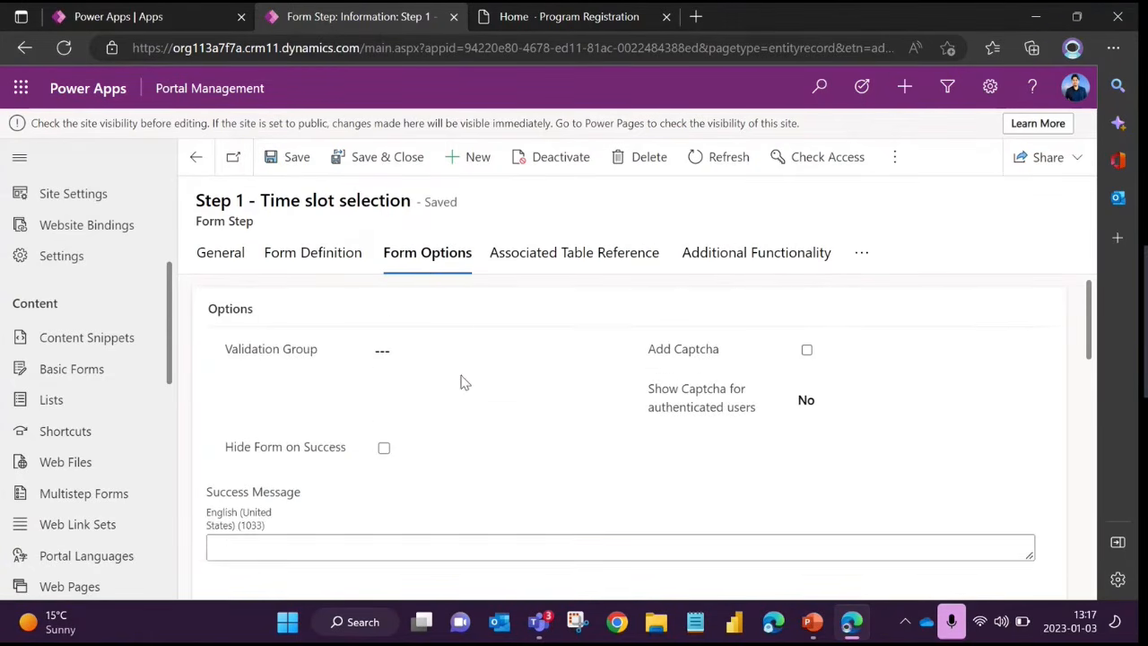
{"action": "scroll", "coordinate": [451, 394], "scroll_direction": "down", "scroll_amount": 15}
{"action": "scroll", "coordinate": [451, 398], "scroll_direction": "down", "scroll_amount": 2}
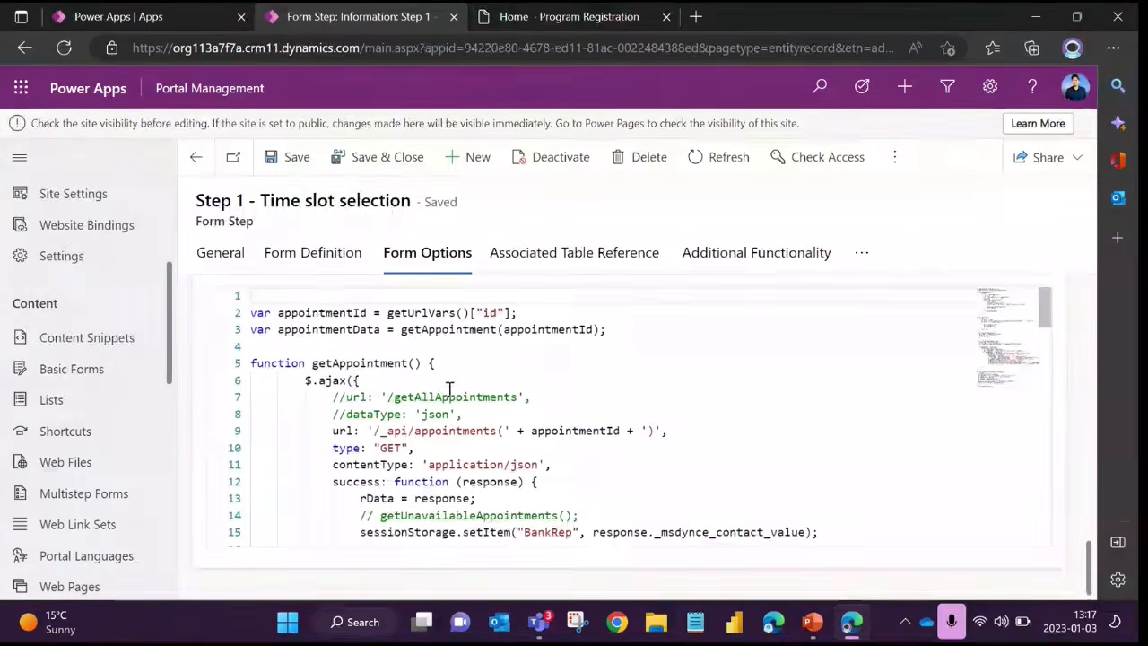
{"action": "scroll", "coordinate": [451, 395], "scroll_direction": "up", "scroll_amount": 1}
{"action": "left_click", "coordinate": [361, 444]}
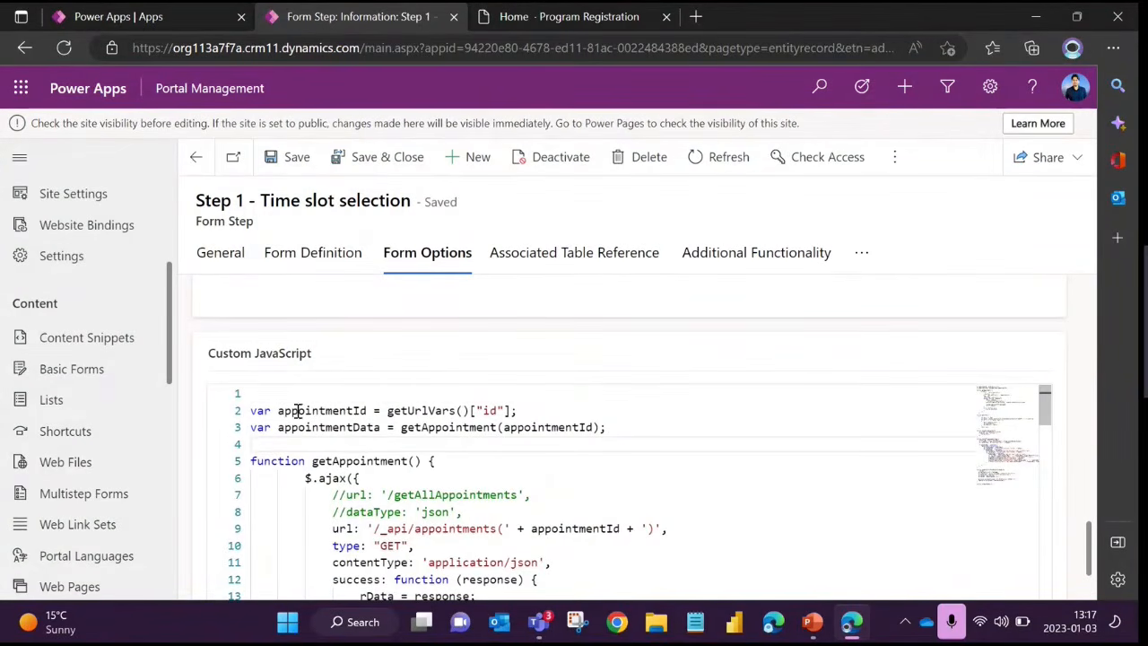
{"action": "left_click_drag", "start_coordinate": [209, 354], "coordinate": [314, 354]}
{"action": "left_click", "coordinate": [439, 462]}
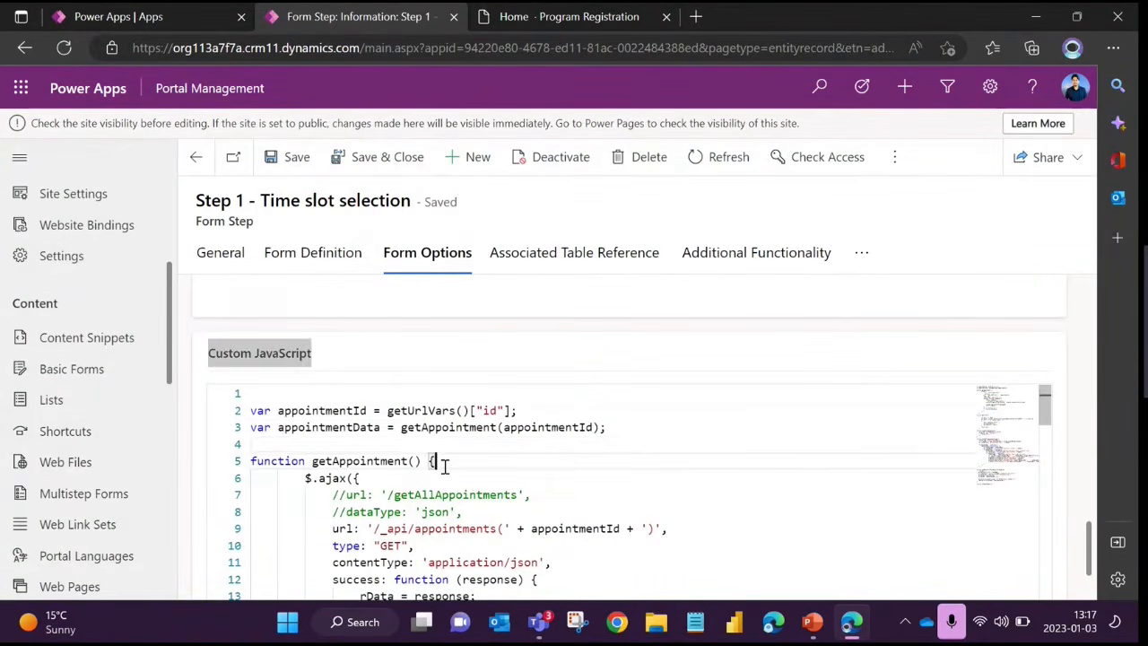
{"action": "left_click_drag", "start_coordinate": [368, 409], "coordinate": [459, 528]}
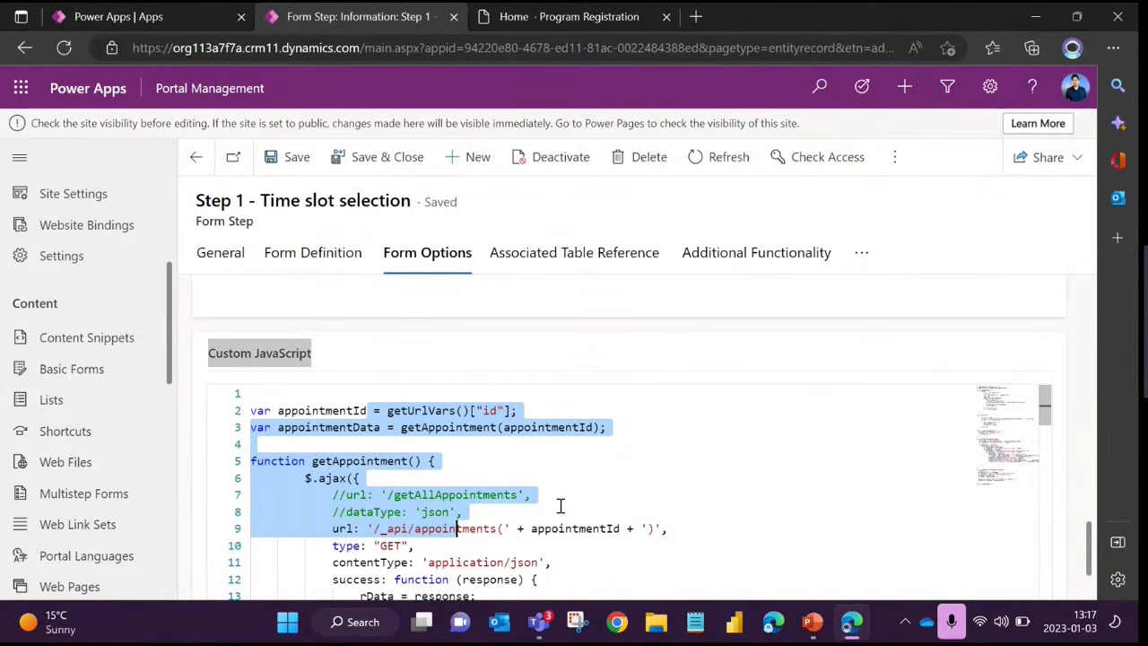
{"action": "left_click", "coordinate": [534, 495]}
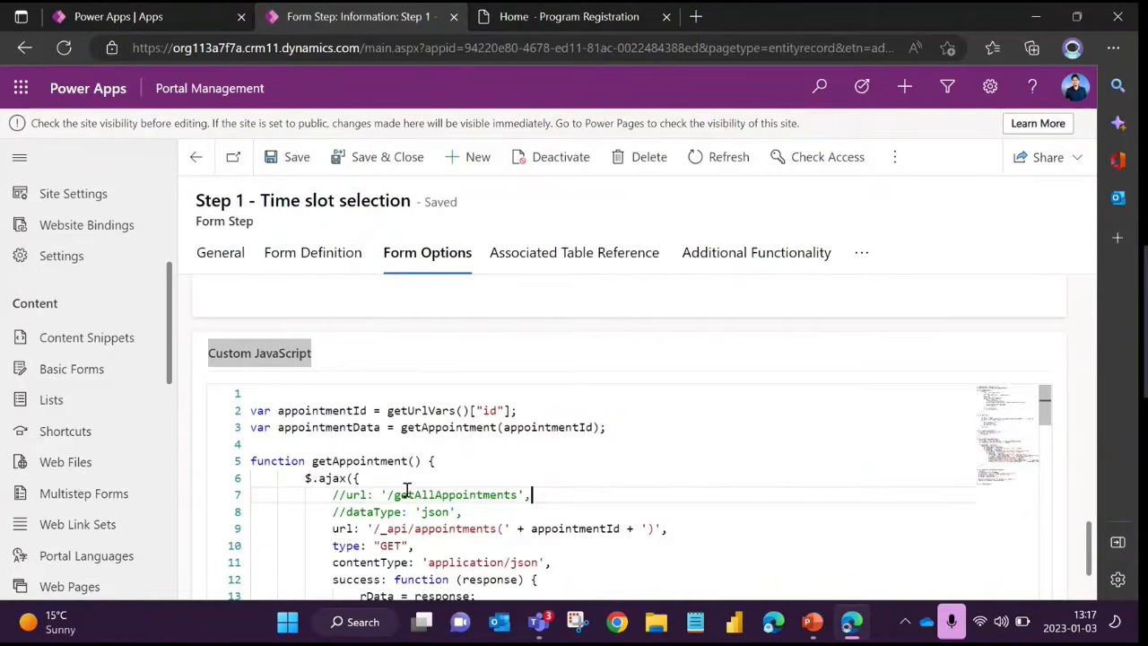
{"action": "scroll", "coordinate": [406, 491], "scroll_direction": "up", "scroll_amount": 2}
Open the parent C1 Reschedule Appointment multistep form and review its Start New Session On Load and Authentication Required settings
{"action": "left_click", "coordinate": [238, 254]}
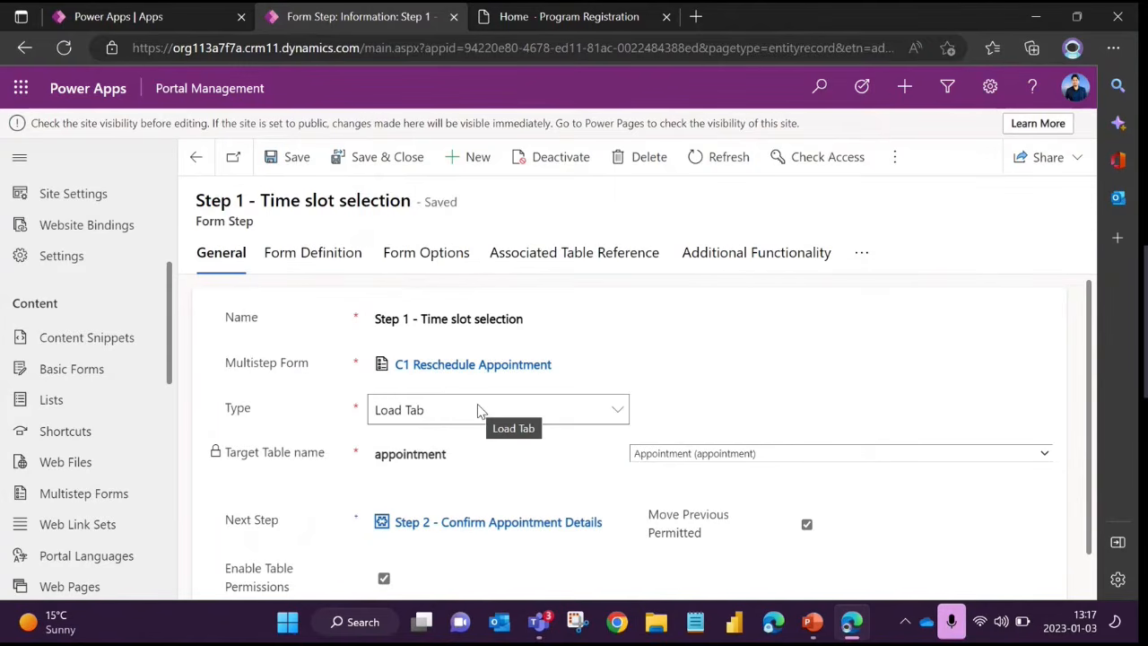
{"action": "left_click", "coordinate": [436, 368]}
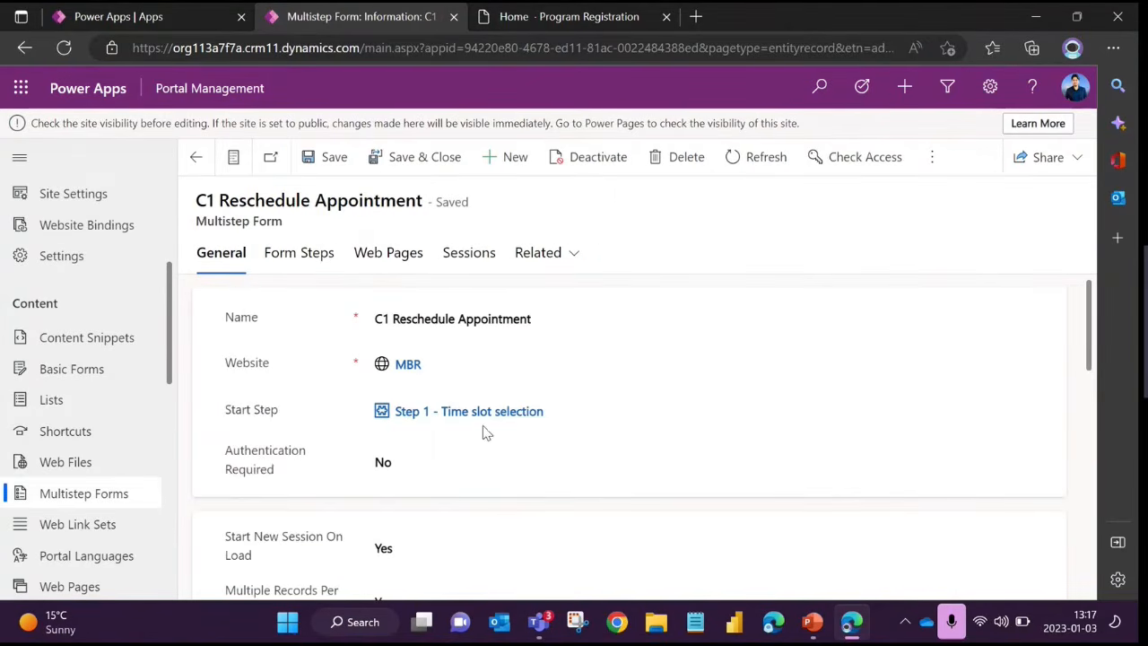
{"action": "scroll", "coordinate": [280, 419], "scroll_direction": "down", "scroll_amount": 3}
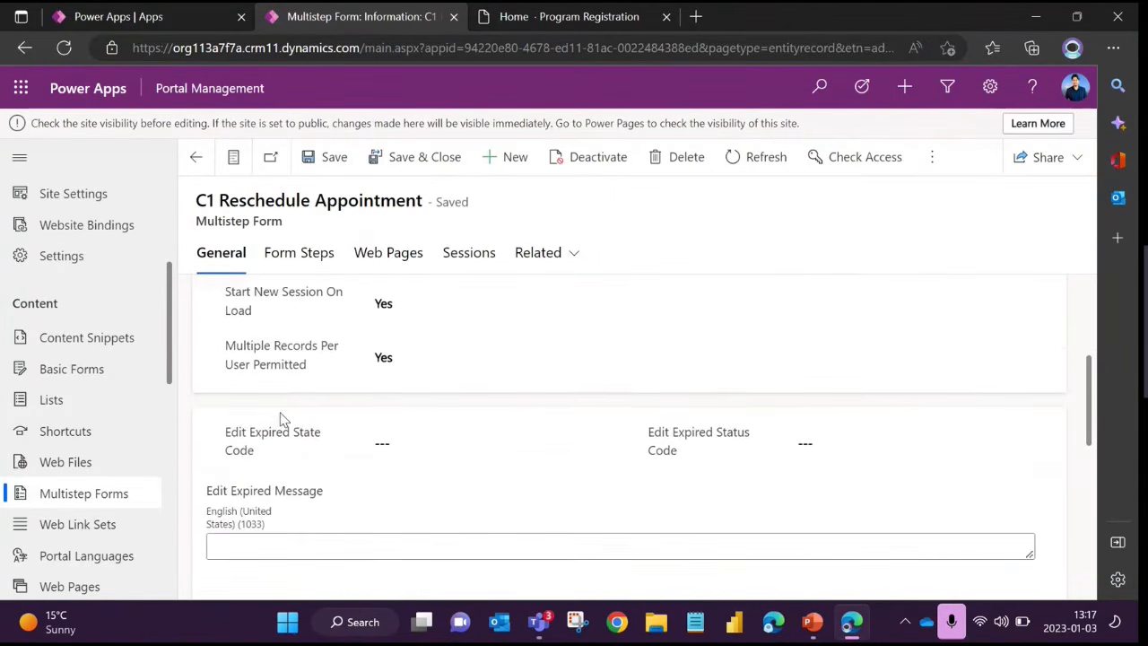
{"action": "left_click_drag", "start_coordinate": [230, 292], "coordinate": [269, 311]}
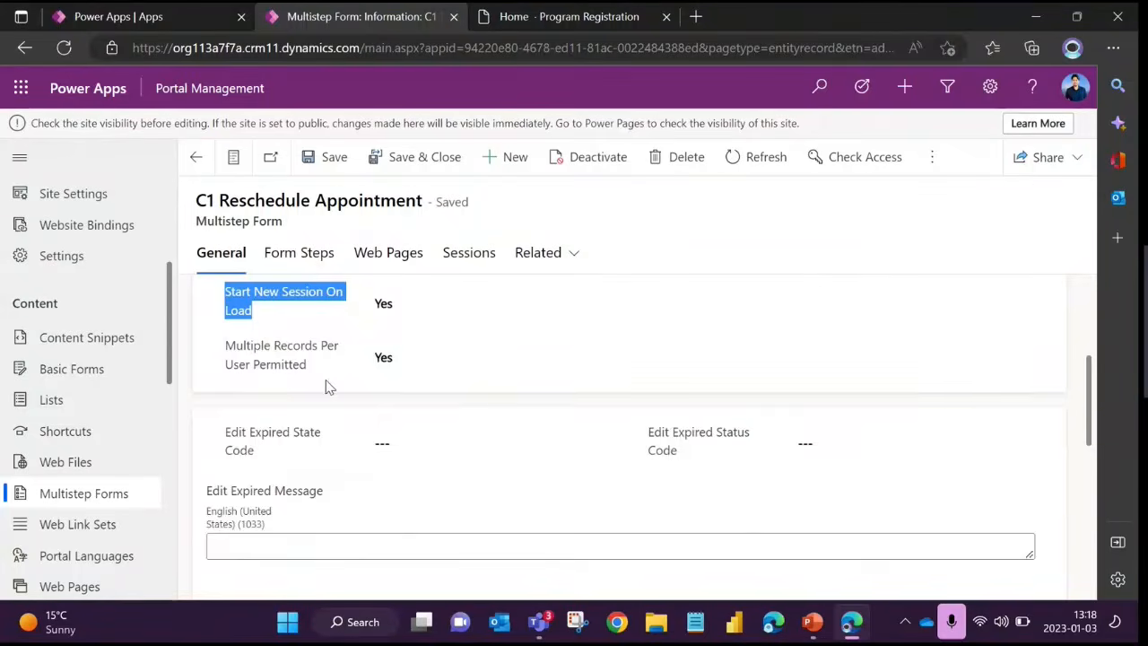
{"action": "scroll", "coordinate": [329, 386], "scroll_direction": "up", "scroll_amount": 4}
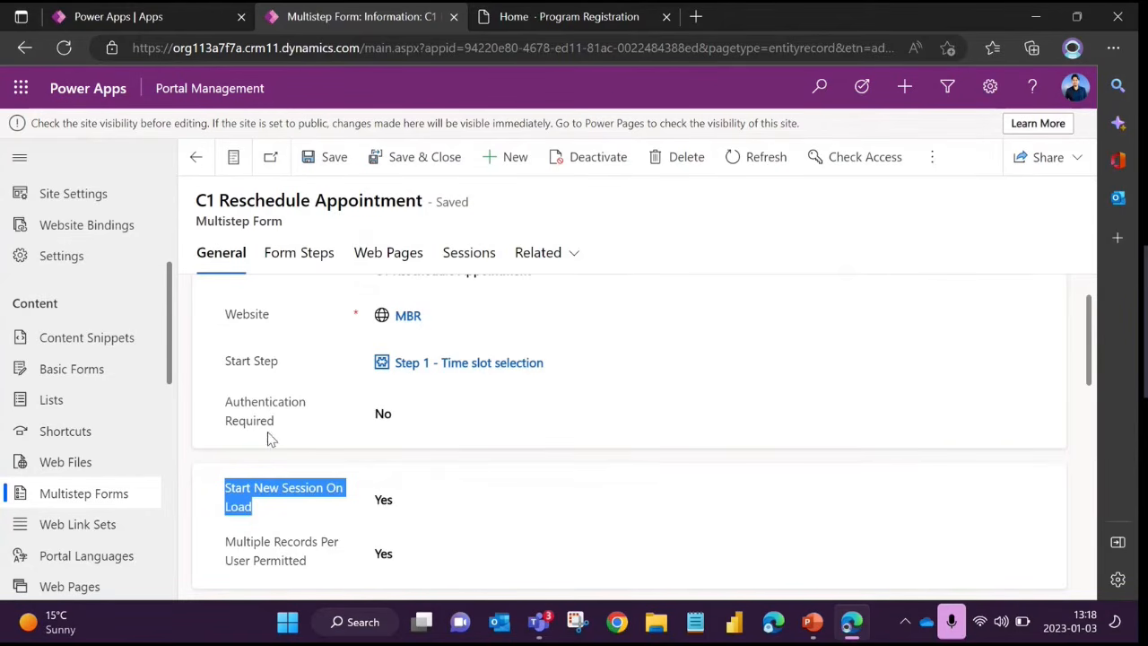
{"action": "left_click", "coordinate": [290, 506]}
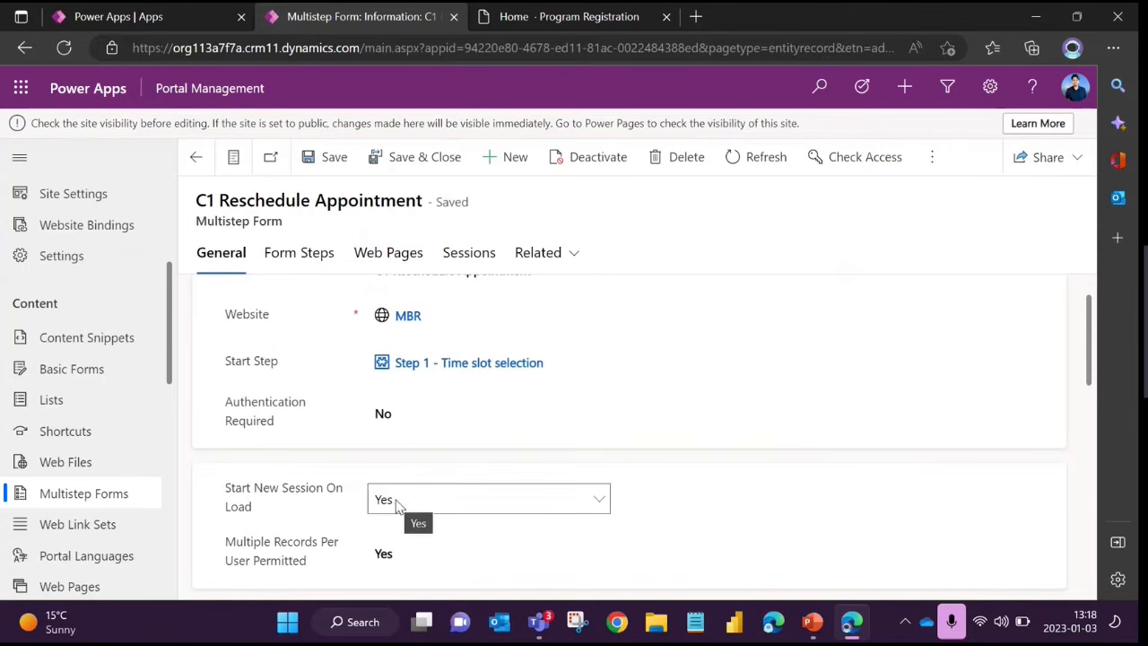
{"action": "mouse_move", "coordinate": [284, 417]}
Examine the multistep form's Progress Indicator settings and its available Type options, keeping Title
{"action": "scroll", "coordinate": [308, 469], "scroll_direction": "down", "scroll_amount": 5}
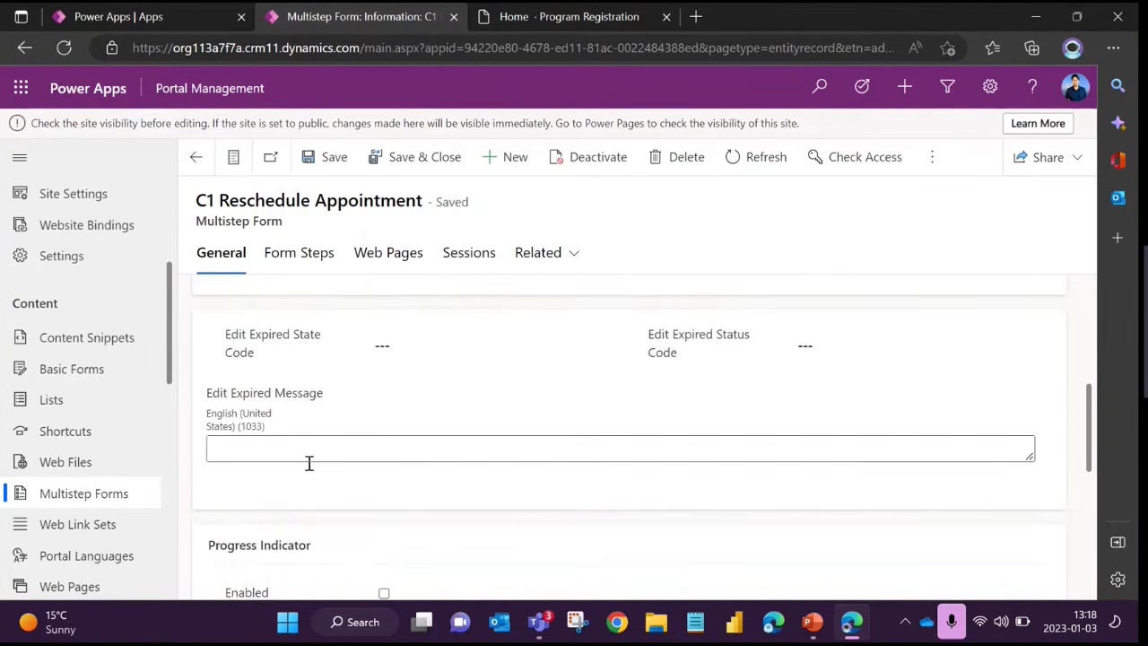
{"action": "scroll", "coordinate": [308, 469], "scroll_direction": "down", "scroll_amount": 2}
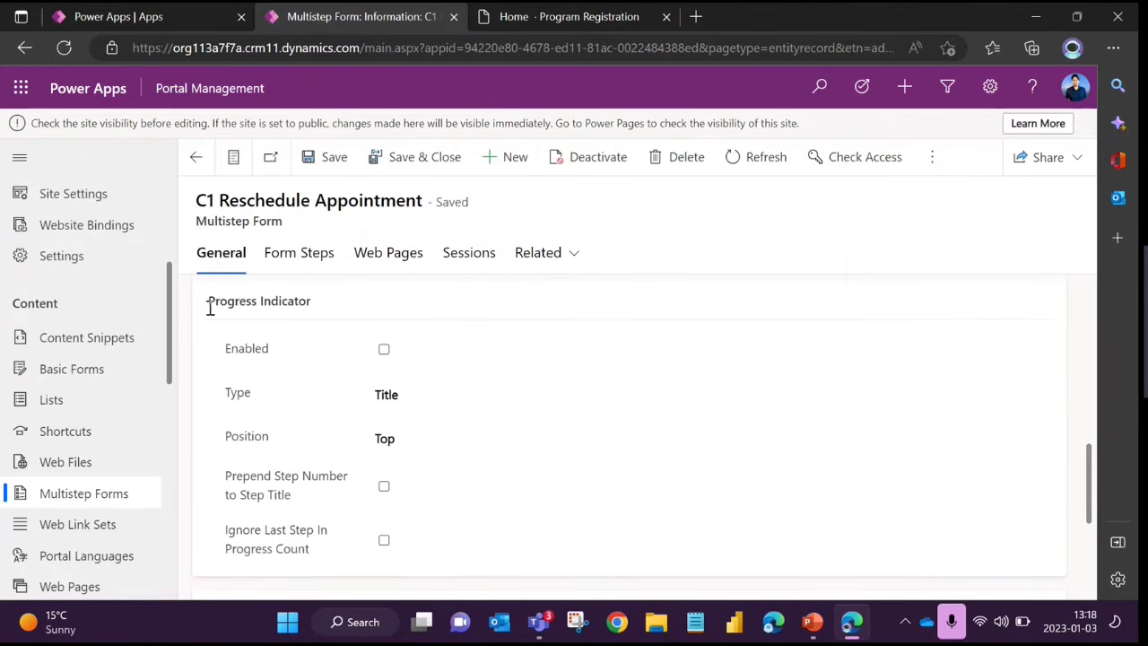
{"action": "left_click_drag", "start_coordinate": [207, 303], "coordinate": [349, 317]}
{"action": "left_click", "coordinate": [315, 341]}
{"action": "left_click", "coordinate": [397, 402]}
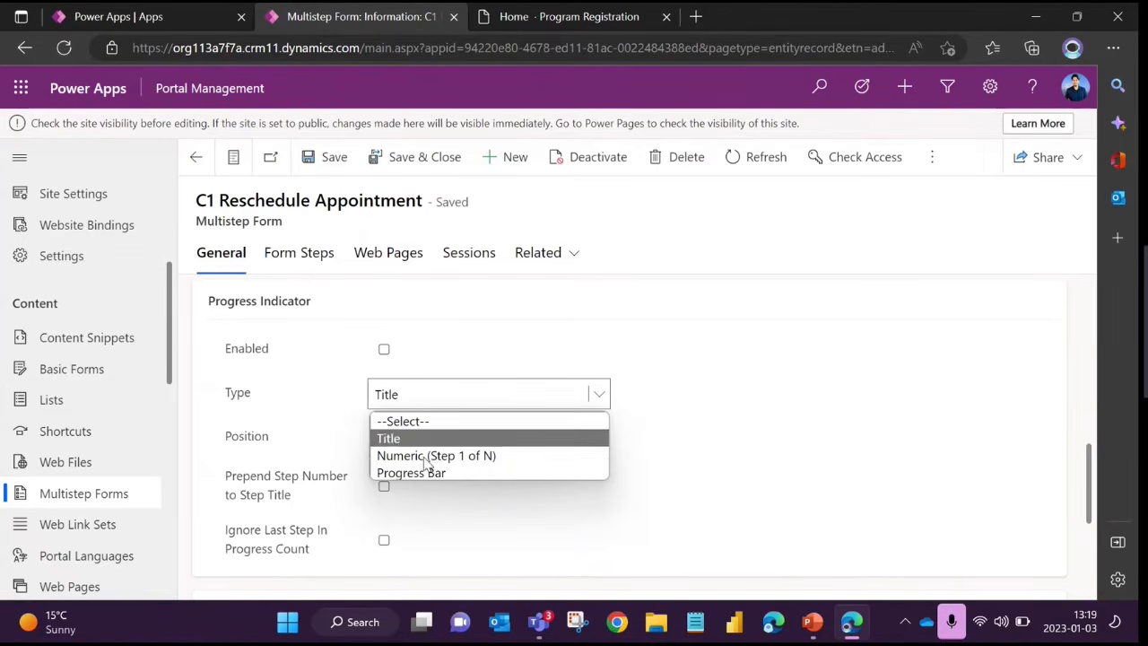
{"action": "left_click", "coordinate": [305, 439]}
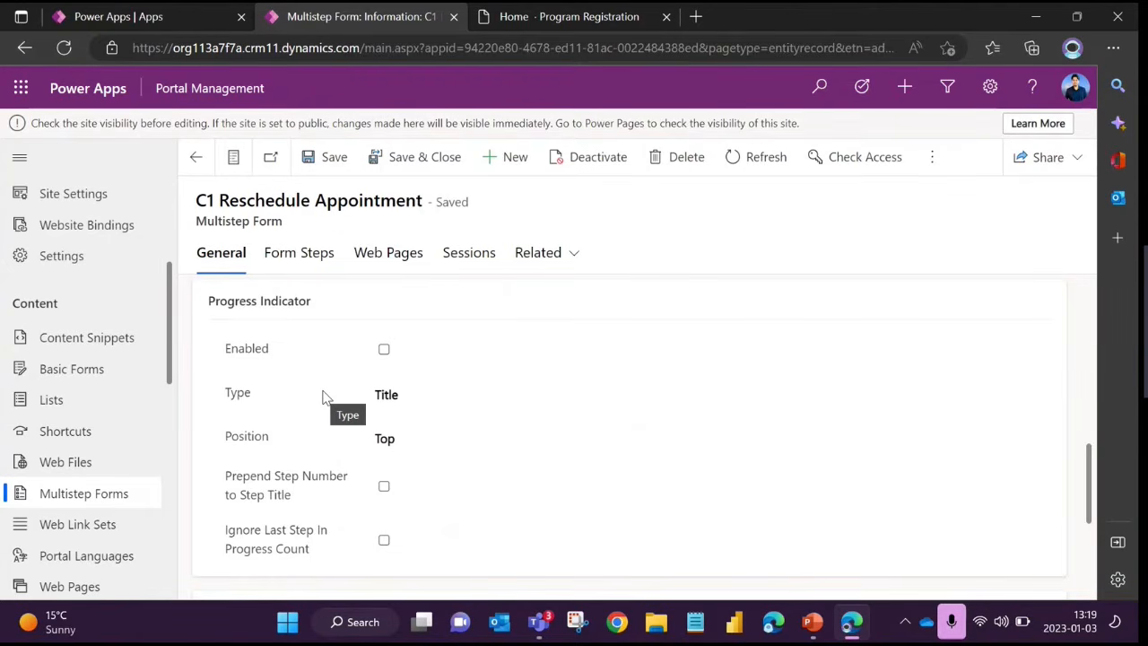
Open the [Building Permit] C1 Admin - View Permits list and review its table name, website and views
{"action": "left_click", "coordinate": [66, 398]}
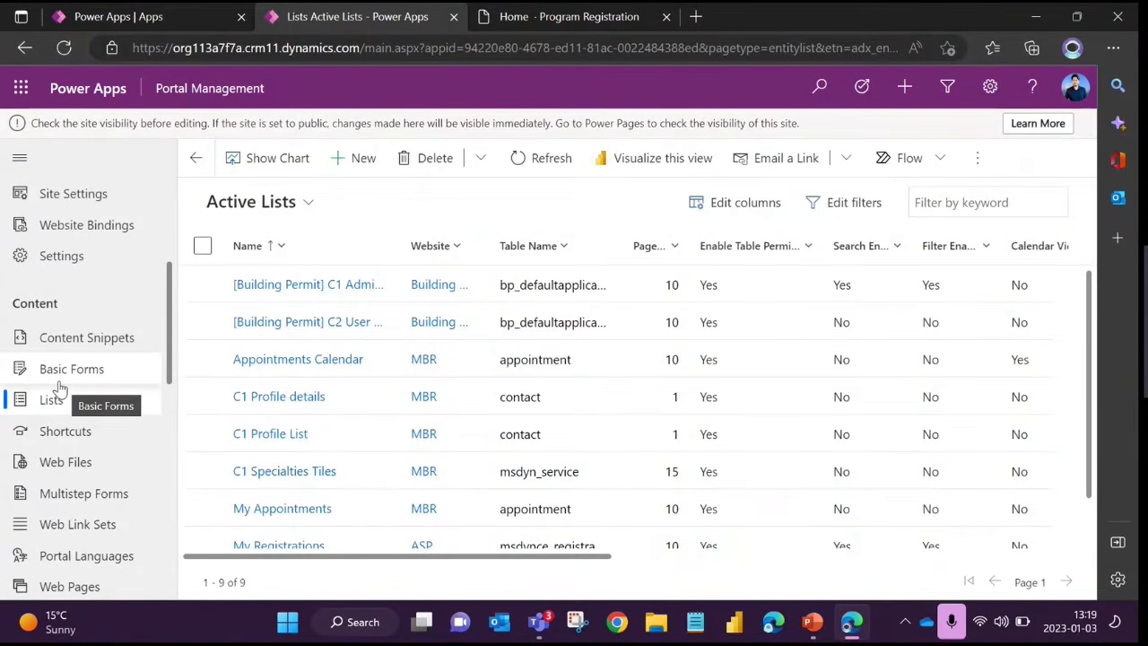
{"action": "left_click", "coordinate": [322, 292]}
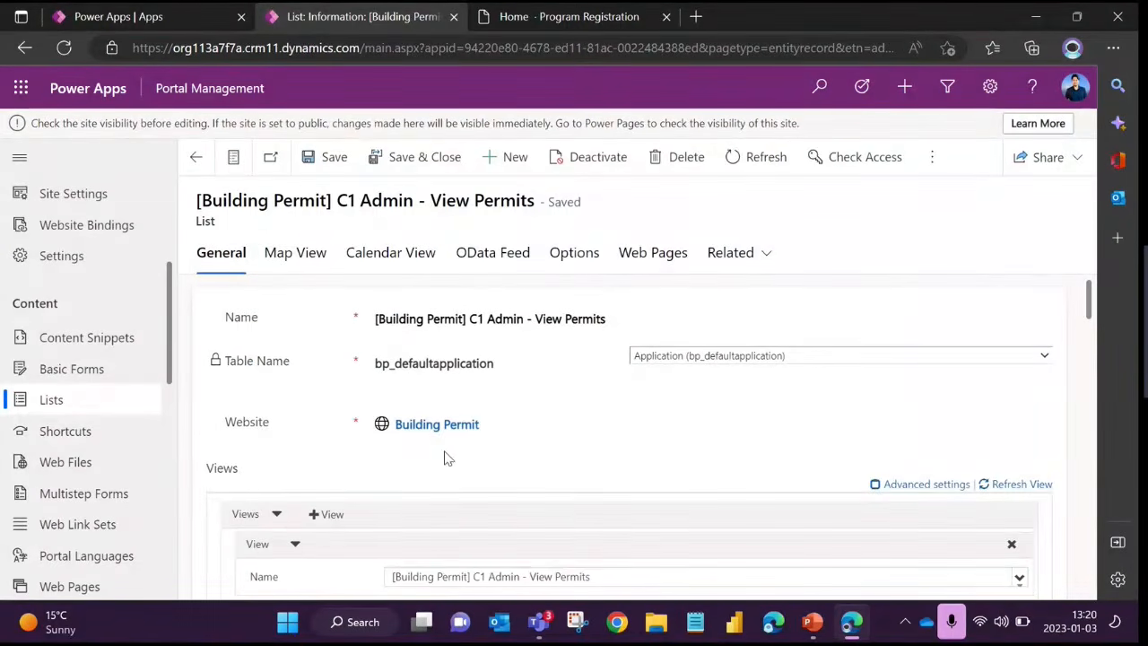
{"action": "scroll", "coordinate": [361, 514], "scroll_direction": "down", "scroll_amount": 1}
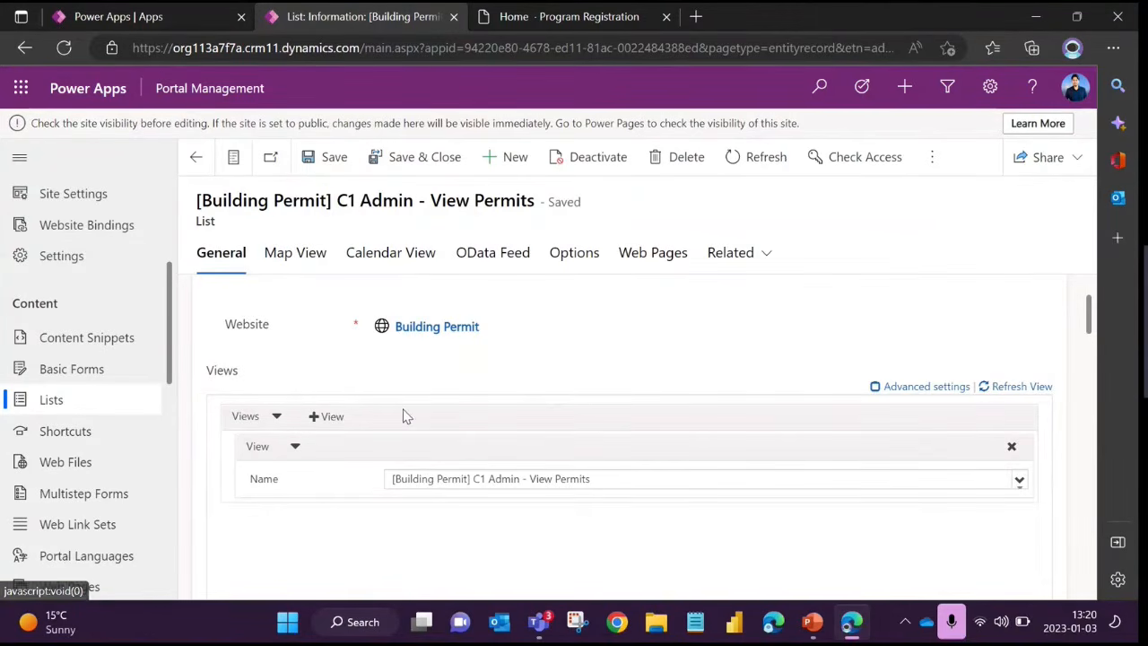
{"action": "scroll", "coordinate": [403, 415], "scroll_direction": "up", "scroll_amount": 1}
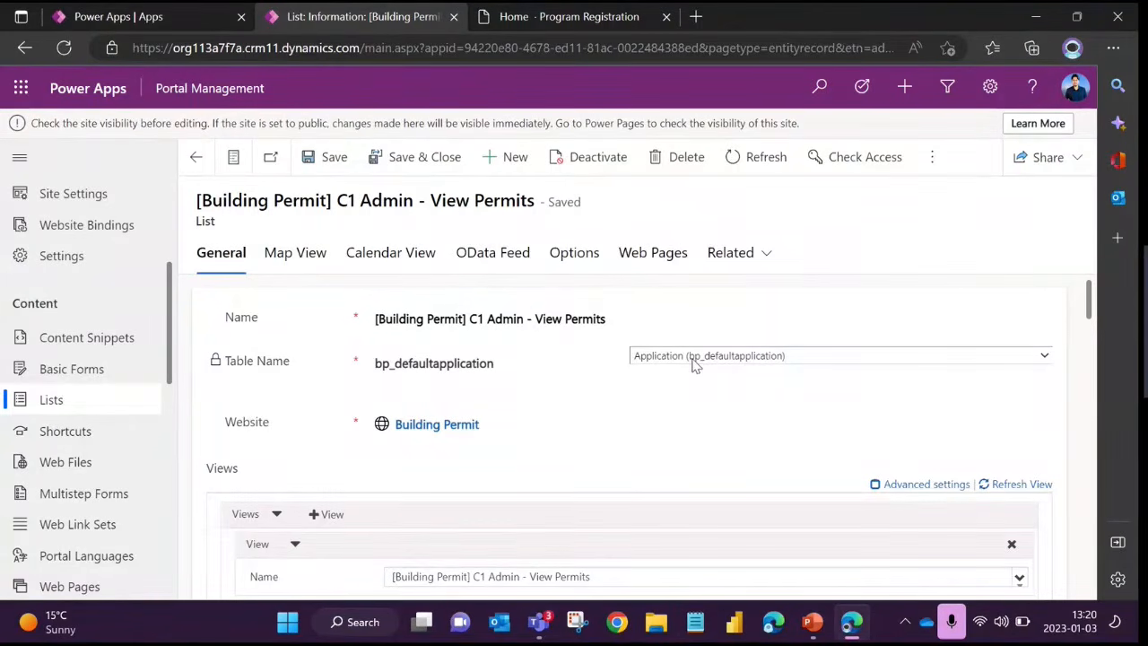
{"action": "scroll", "coordinate": [349, 565], "scroll_direction": "down", "scroll_amount": 1}
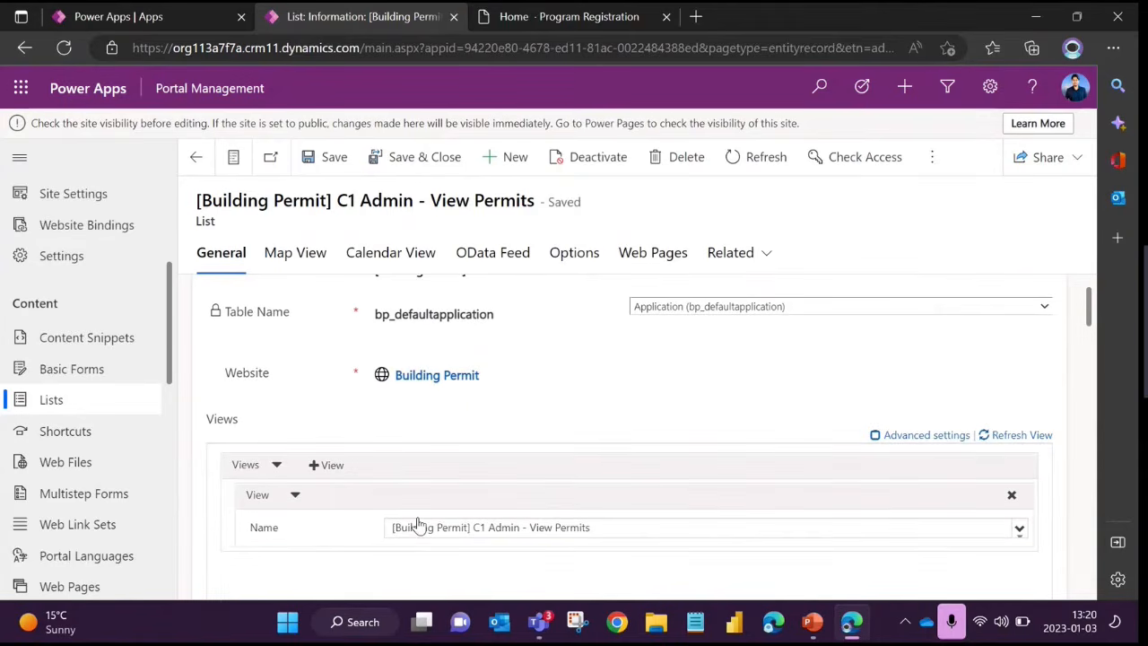
{"action": "scroll", "coordinate": [413, 502], "scroll_direction": "down", "scroll_amount": 2}
Examine the views selectable for the list's Application table, keeping [Building Permit] C1 Admin - View Permits
{"action": "left_click", "coordinate": [421, 437]}
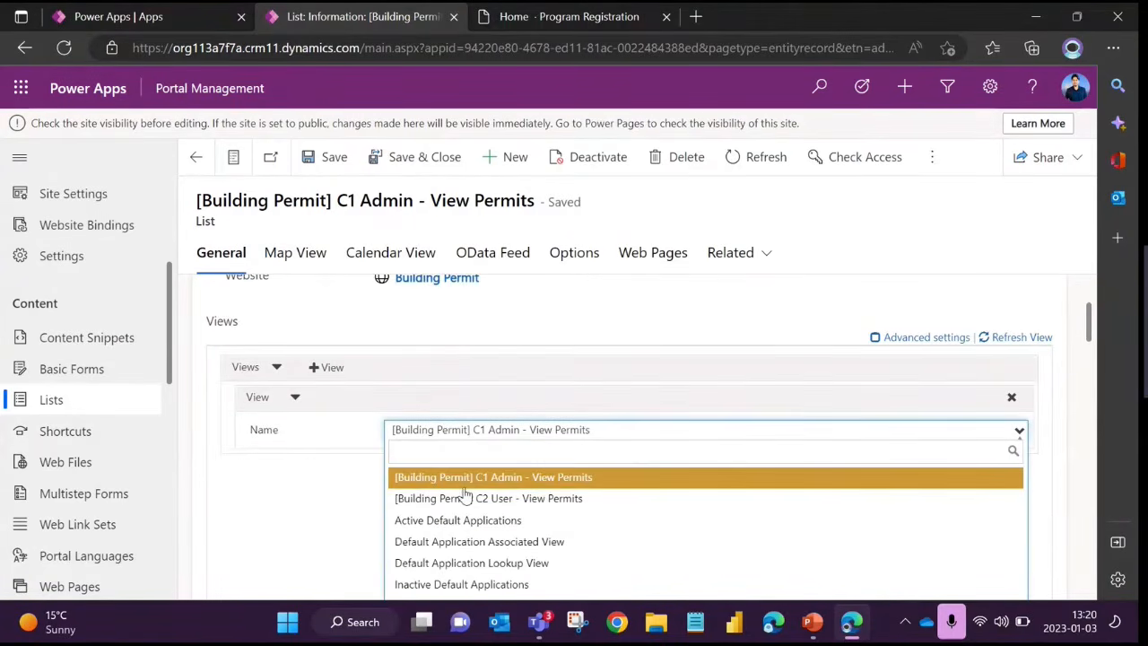
{"action": "scroll", "coordinate": [462, 498], "scroll_direction": "down", "scroll_amount": 2}
{"action": "scroll", "coordinate": [469, 461], "scroll_direction": "up", "scroll_amount": 5}
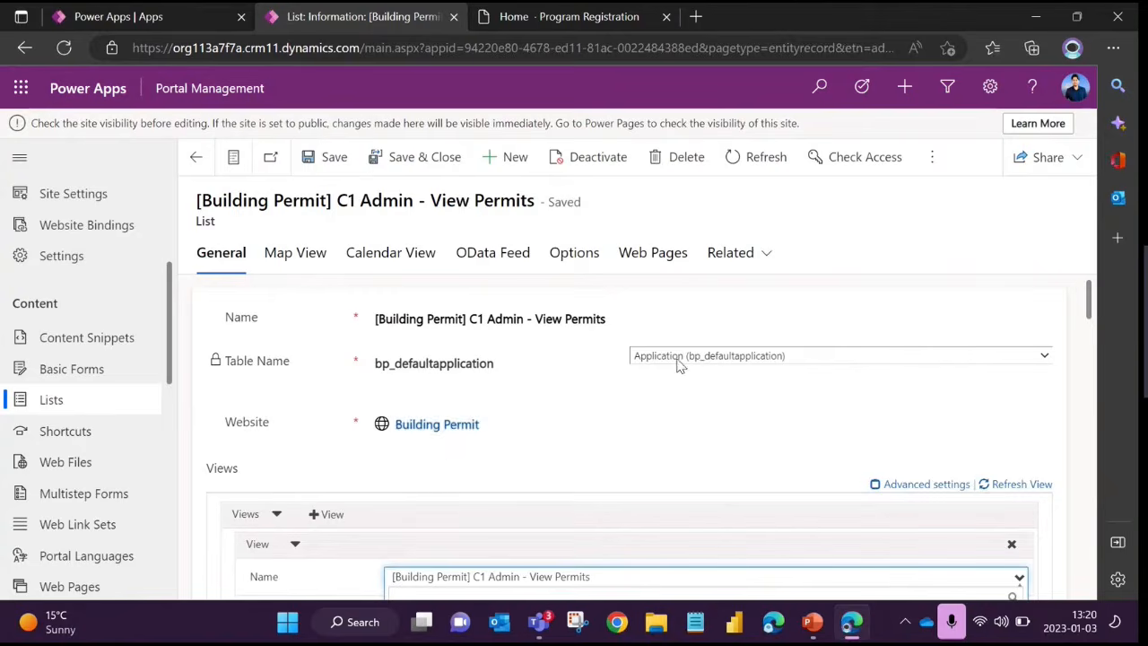
{"action": "scroll", "coordinate": [385, 466], "scroll_direction": "down", "scroll_amount": 4}
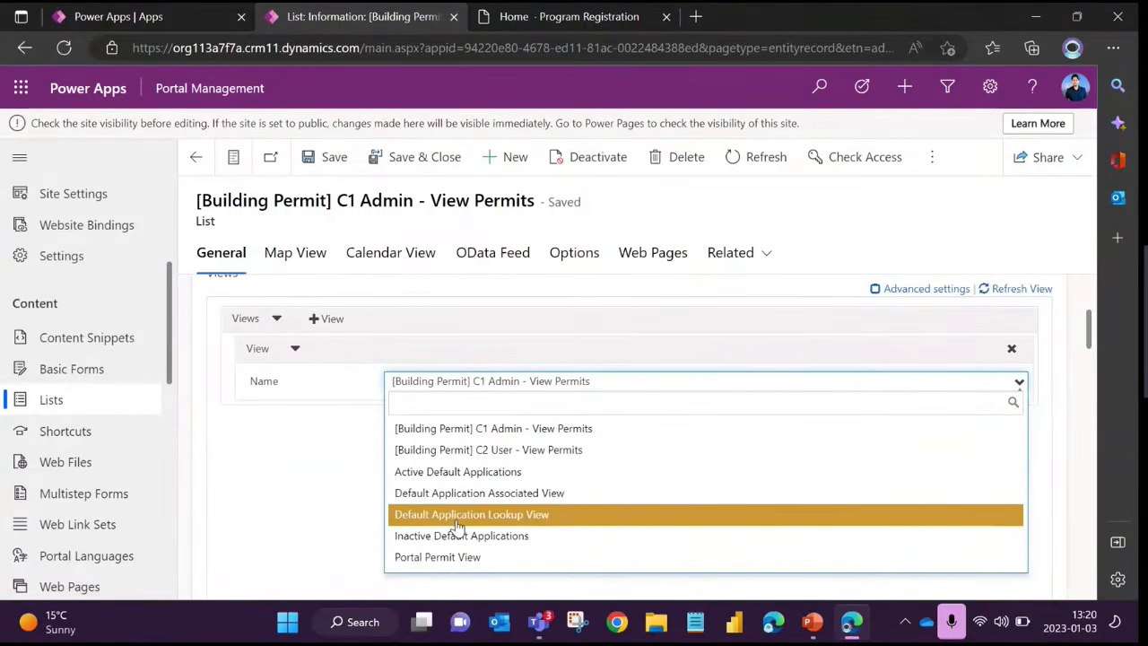
{"action": "left_click", "coordinate": [327, 514]}
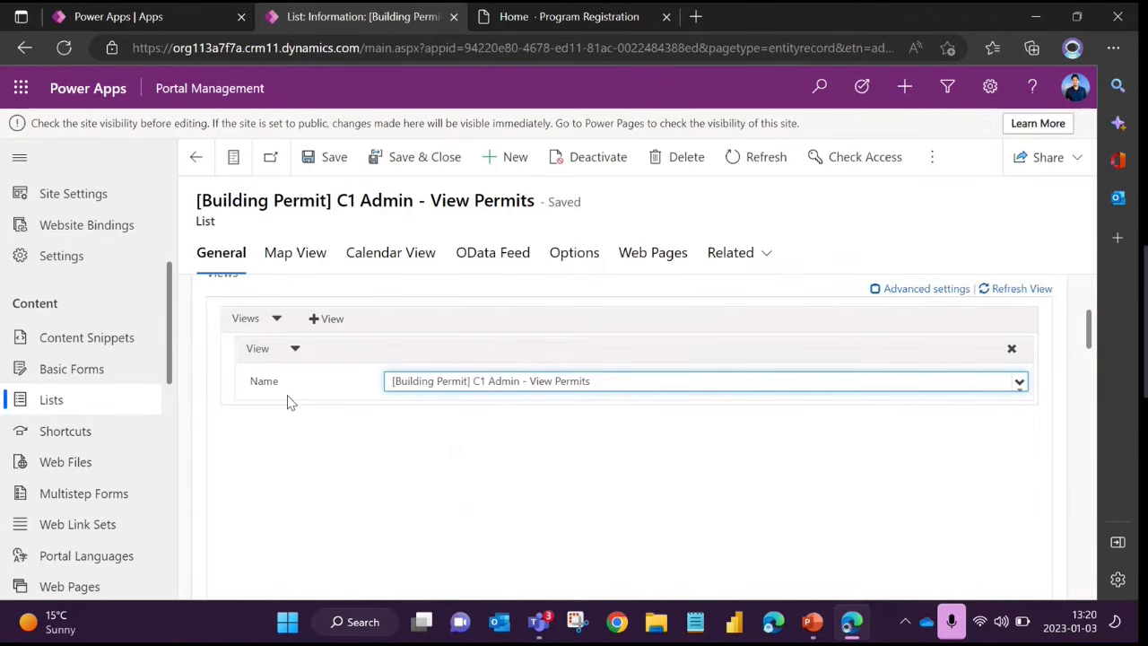
{"action": "left_click", "coordinate": [469, 392]}
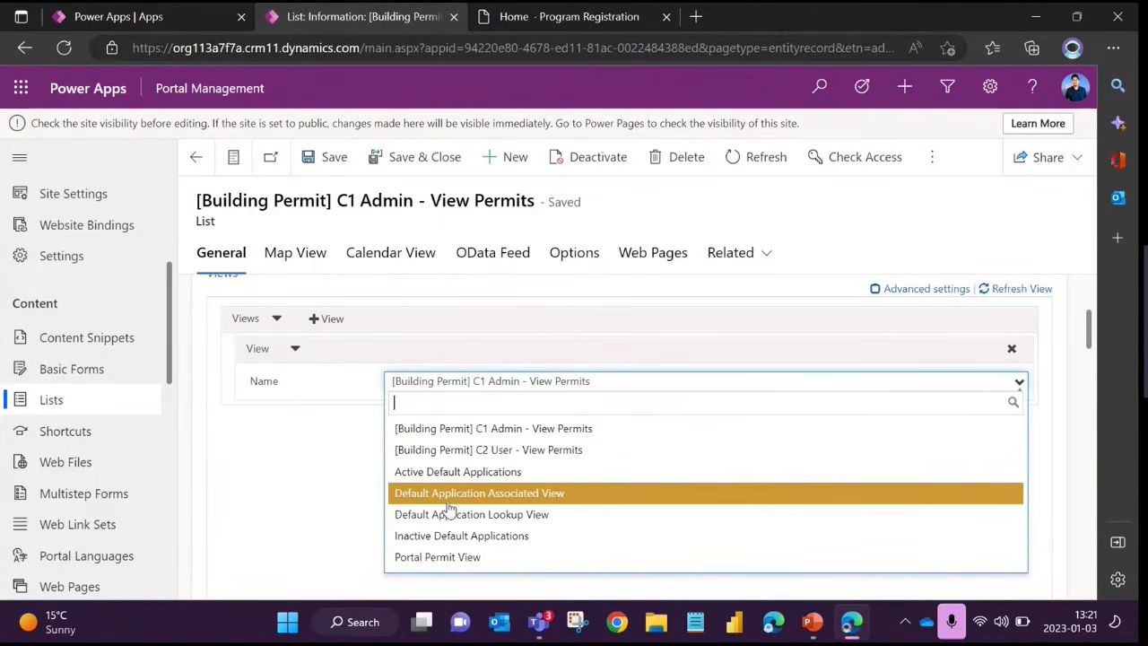
{"action": "left_click", "coordinate": [281, 481]}
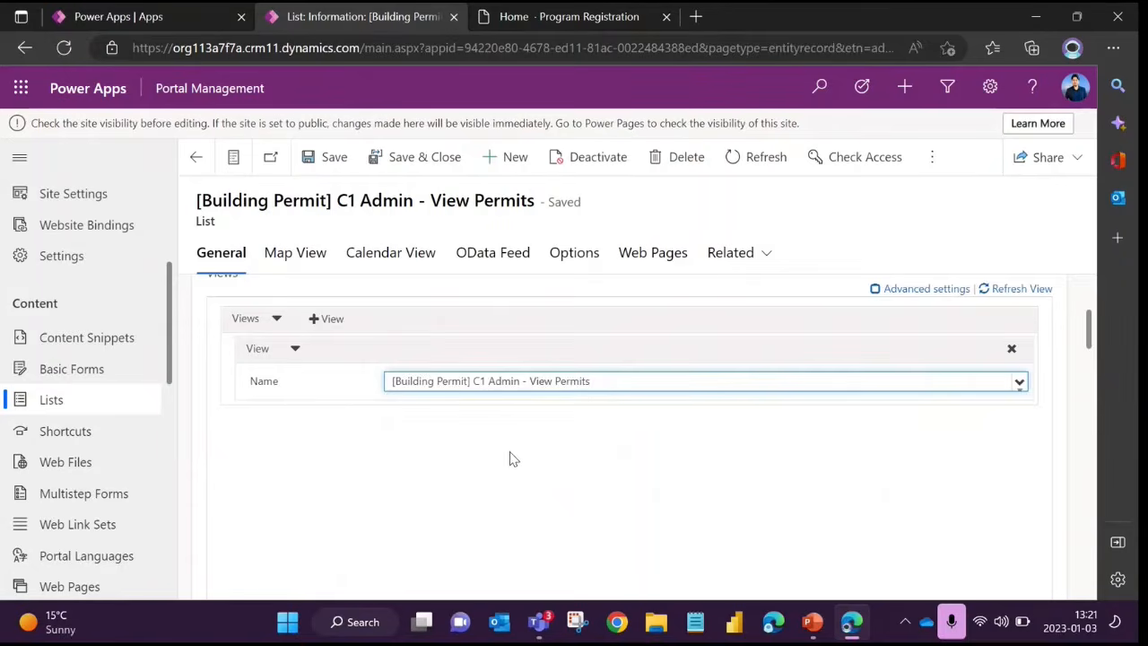
Review the list's general settings from its table and view down to Page Size and Web Page for Details View
{"action": "scroll", "coordinate": [508, 457], "scroll_direction": "up", "scroll_amount": 2}
{"action": "scroll", "coordinate": [479, 421], "scroll_direction": "down", "scroll_amount": 2}
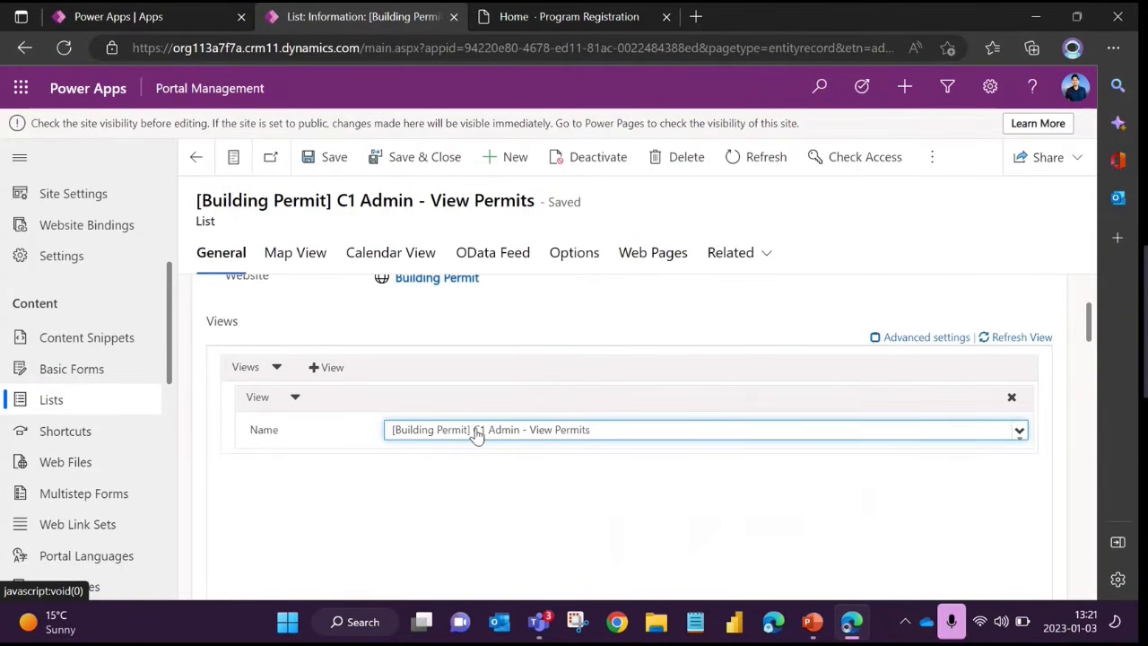
{"action": "scroll", "coordinate": [448, 408], "scroll_direction": "down", "scroll_amount": 1}
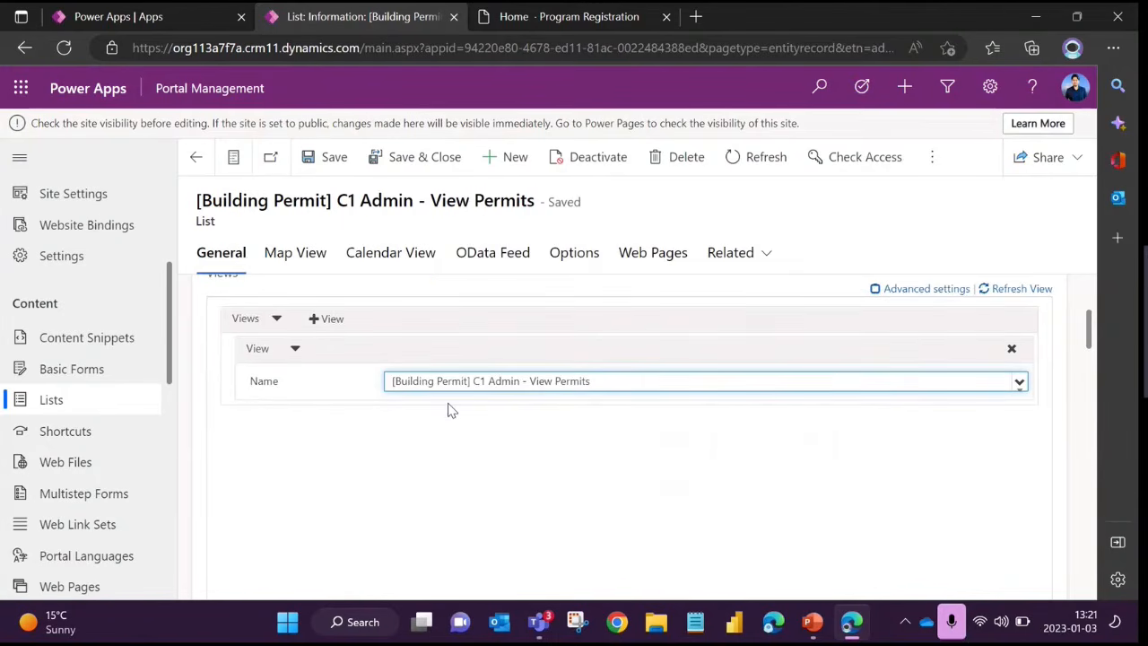
{"action": "scroll", "coordinate": [451, 410], "scroll_direction": "down", "scroll_amount": 1}
{"action": "scroll", "coordinate": [451, 410], "scroll_direction": "down", "scroll_amount": 4}
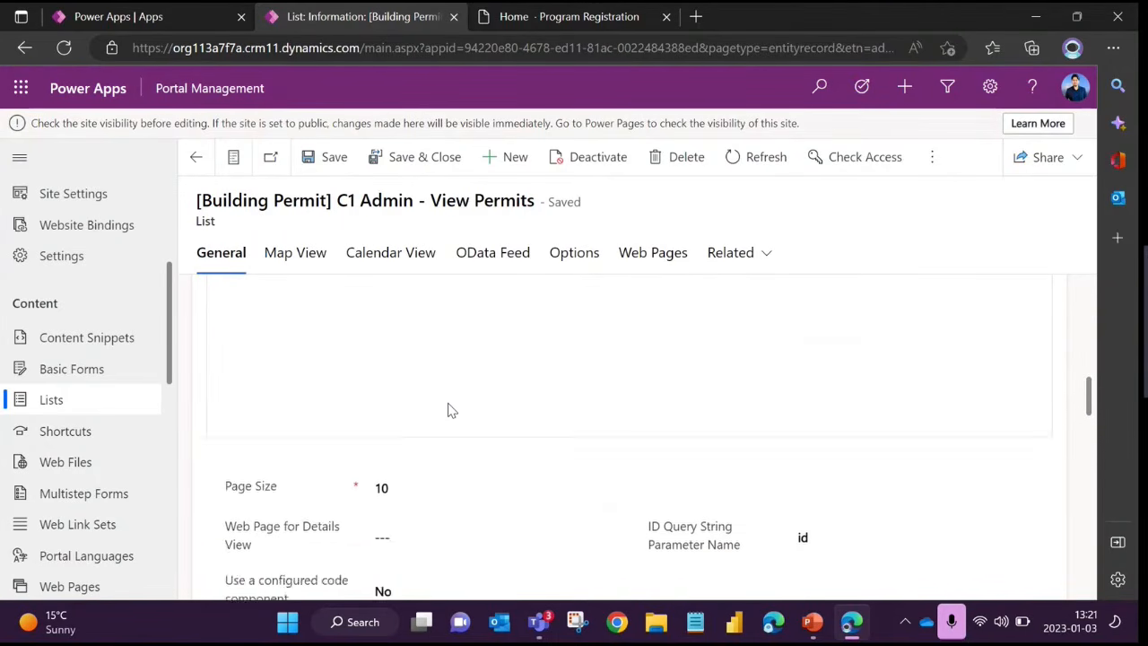
Review the list's Web Page for Create, Create Button Label, Empty List Text, Enable Table Permissions and Search settings
{"action": "scroll", "coordinate": [451, 410], "scroll_direction": "down", "scroll_amount": 3}
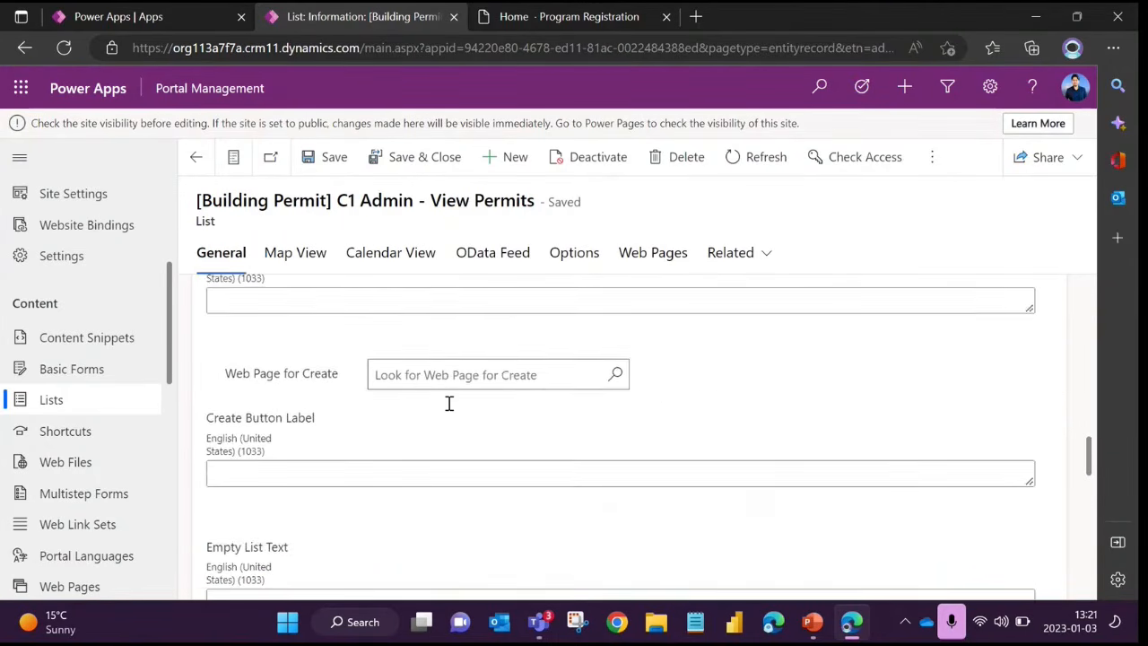
{"action": "scroll", "coordinate": [451, 410], "scroll_direction": "down", "scroll_amount": 1}
{"action": "scroll", "coordinate": [451, 410], "scroll_direction": "up", "scroll_amount": 1}
{"action": "scroll", "coordinate": [448, 410], "scroll_direction": "down", "scroll_amount": 4}
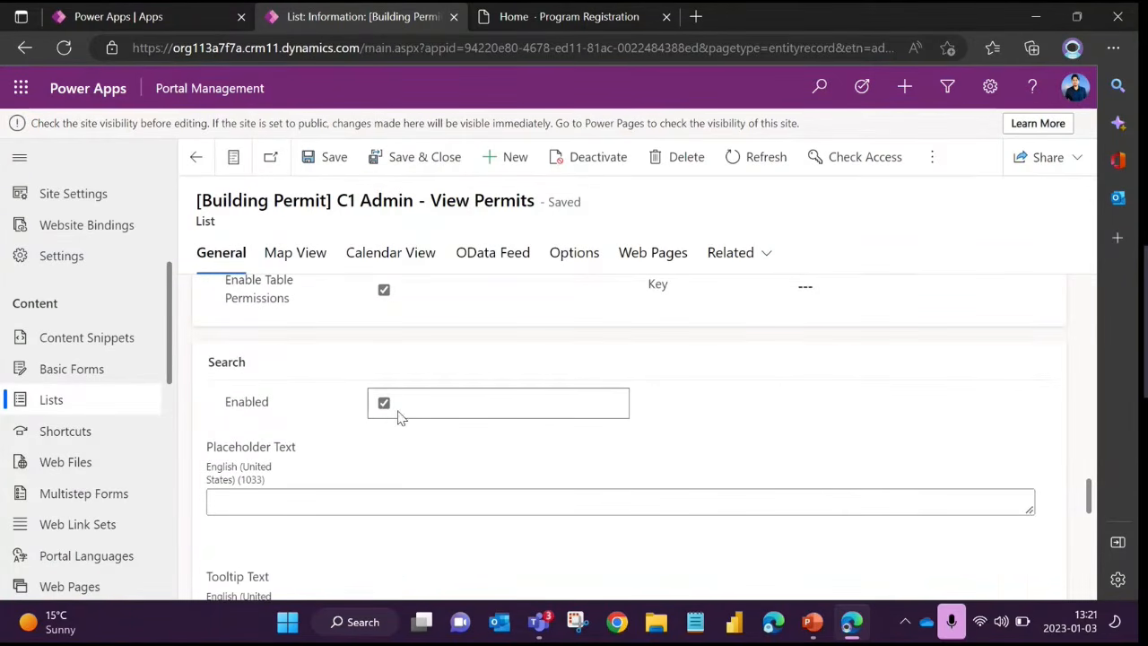
{"action": "scroll", "coordinate": [385, 410], "scroll_direction": "down", "scroll_amount": 1}
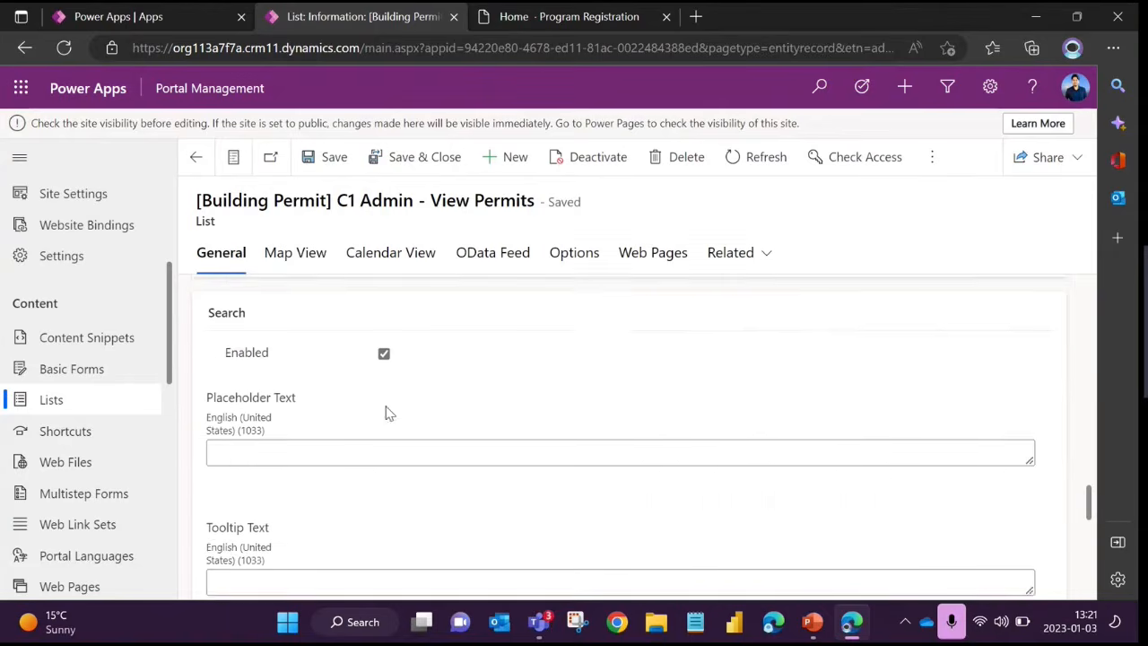
{"action": "left_click", "coordinate": [270, 404]}
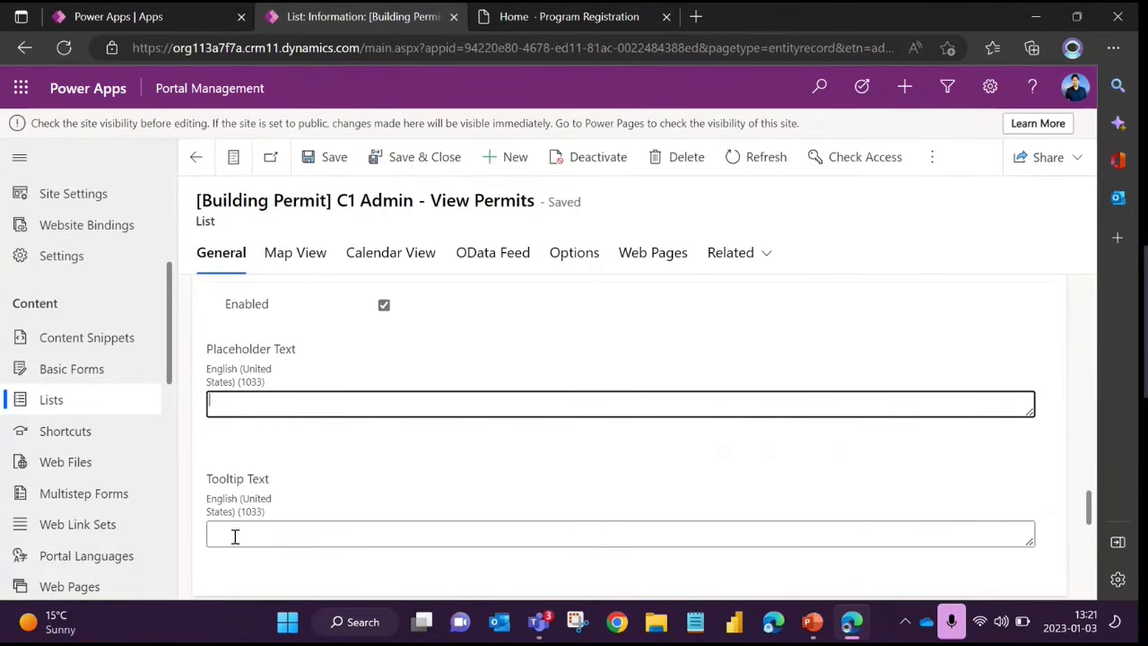
{"action": "scroll", "coordinate": [310, 471], "scroll_direction": "up", "scroll_amount": 1}
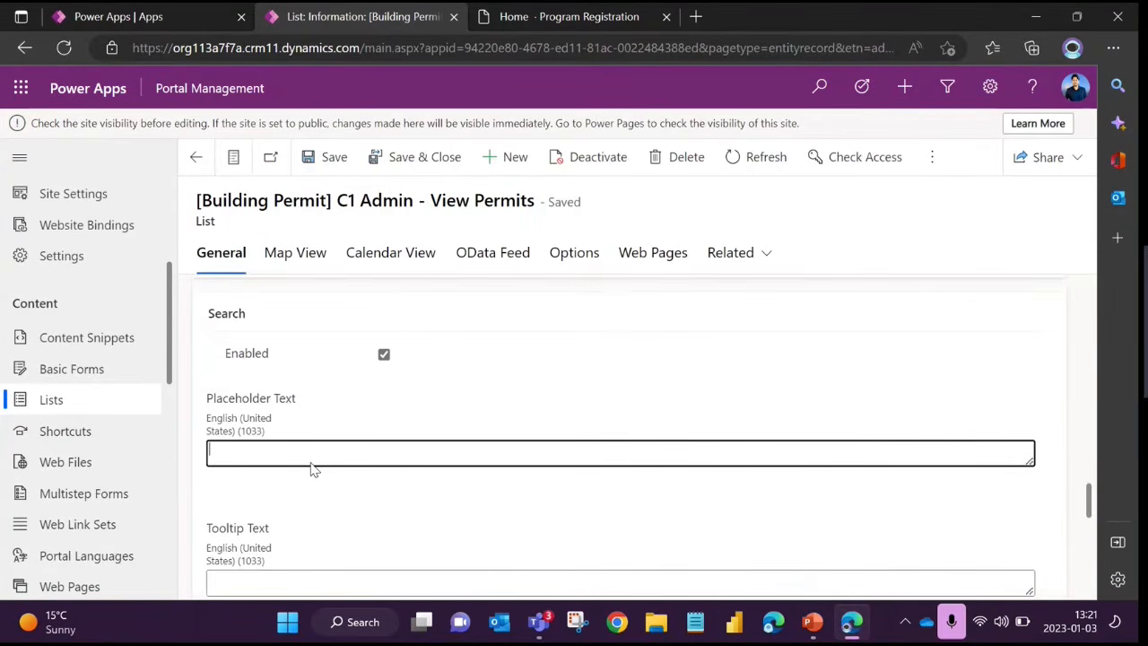
{"action": "scroll", "coordinate": [361, 449], "scroll_direction": "up", "scroll_amount": 5}
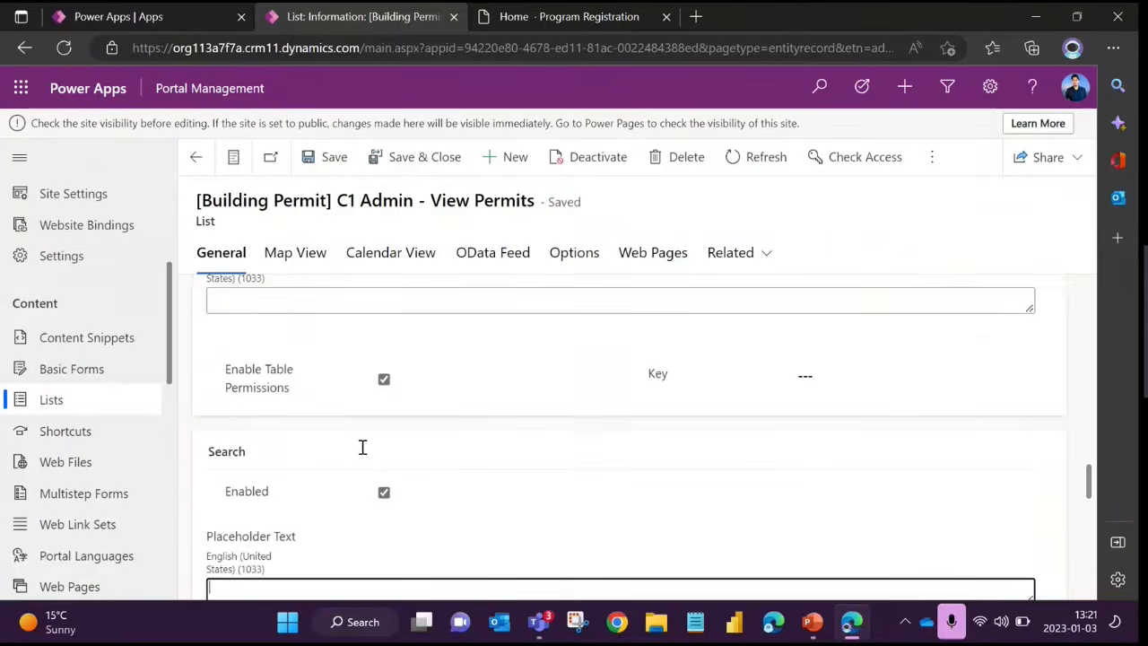
Examine the list's required Page Size setting, located above Web Page for Details View
{"action": "scroll", "coordinate": [362, 448], "scroll_direction": "up", "scroll_amount": 6}
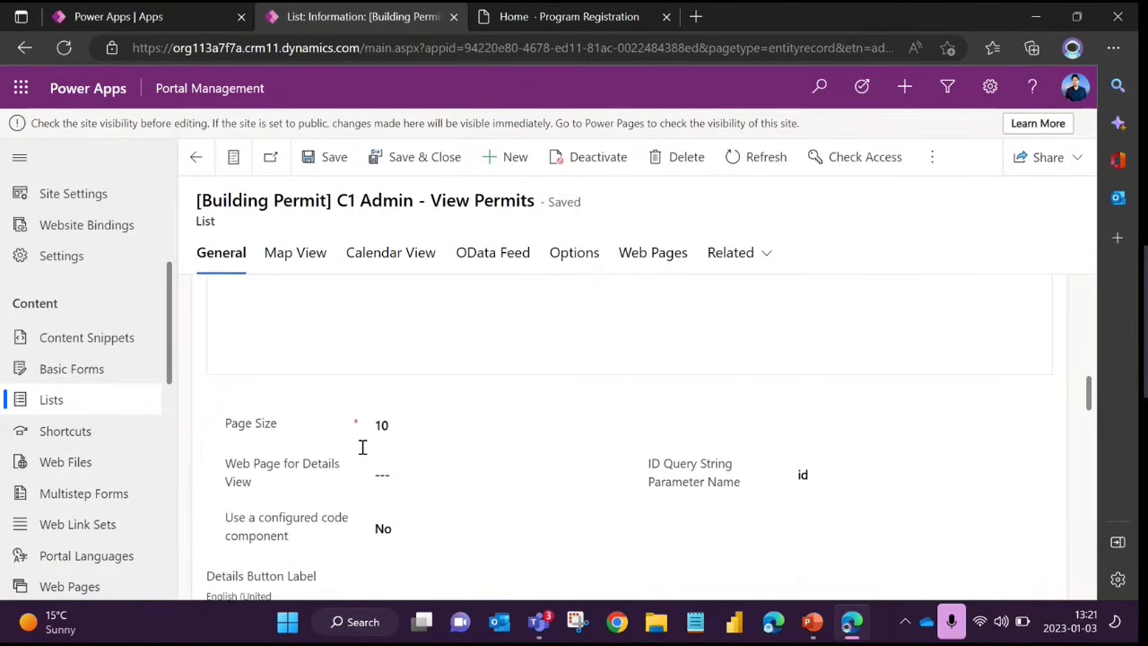
{"action": "left_click_drag", "start_coordinate": [227, 487], "coordinate": [309, 487]}
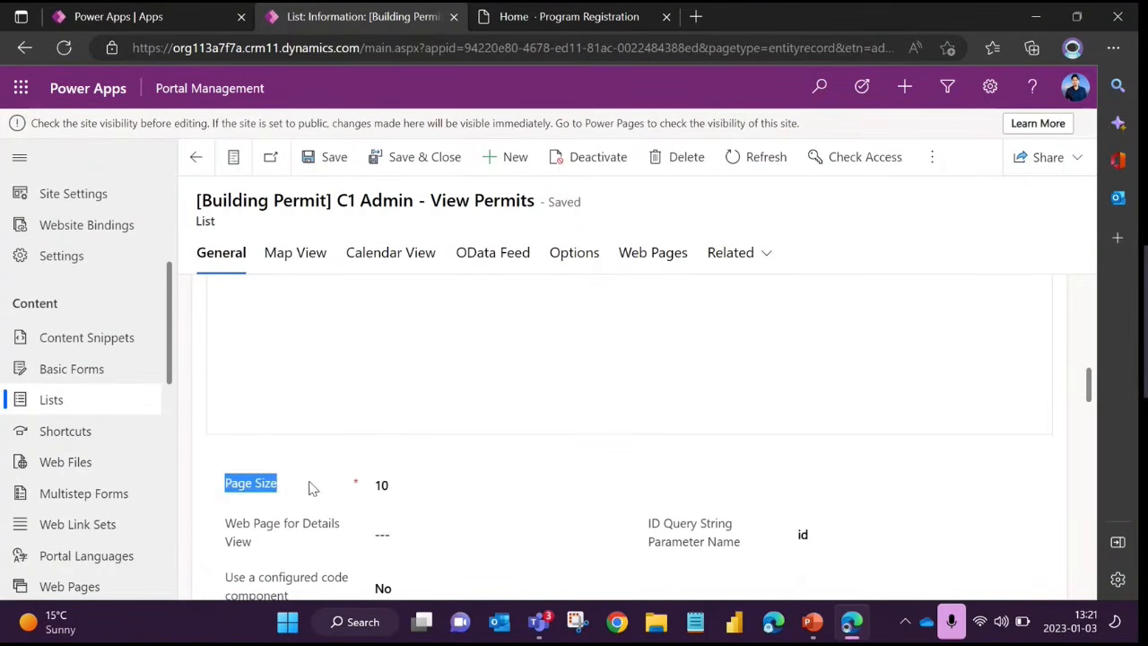
{"action": "left_click", "coordinate": [504, 423]}
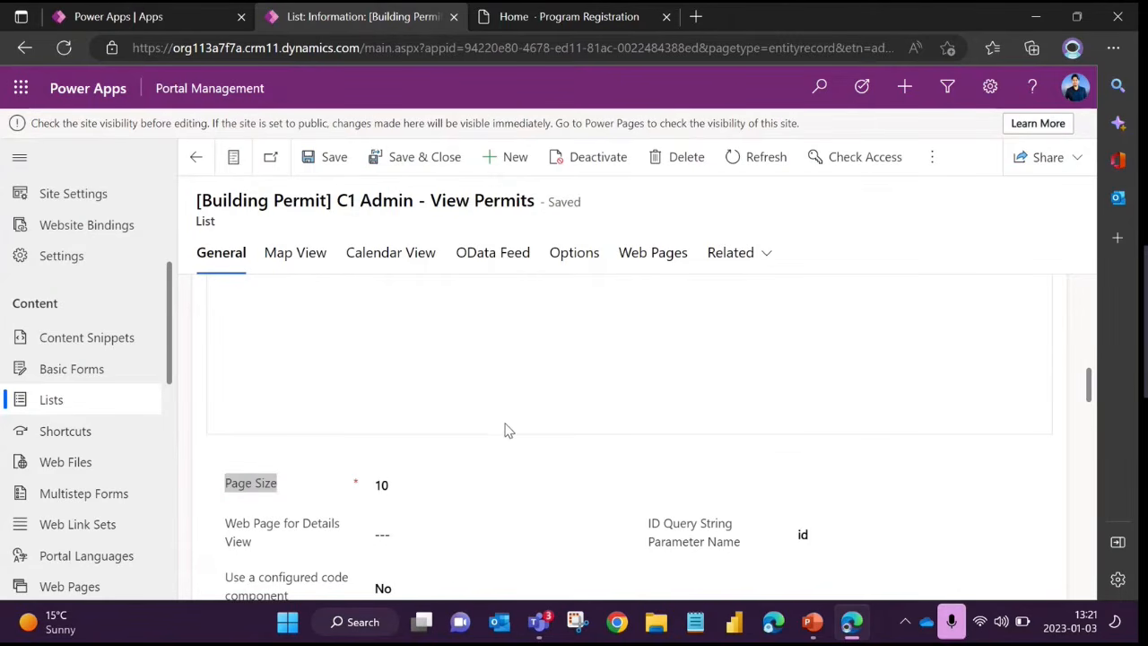
{"action": "scroll", "coordinate": [504, 424], "scroll_direction": "down", "scroll_amount": 1}
{"action": "left_click", "coordinate": [297, 437]}
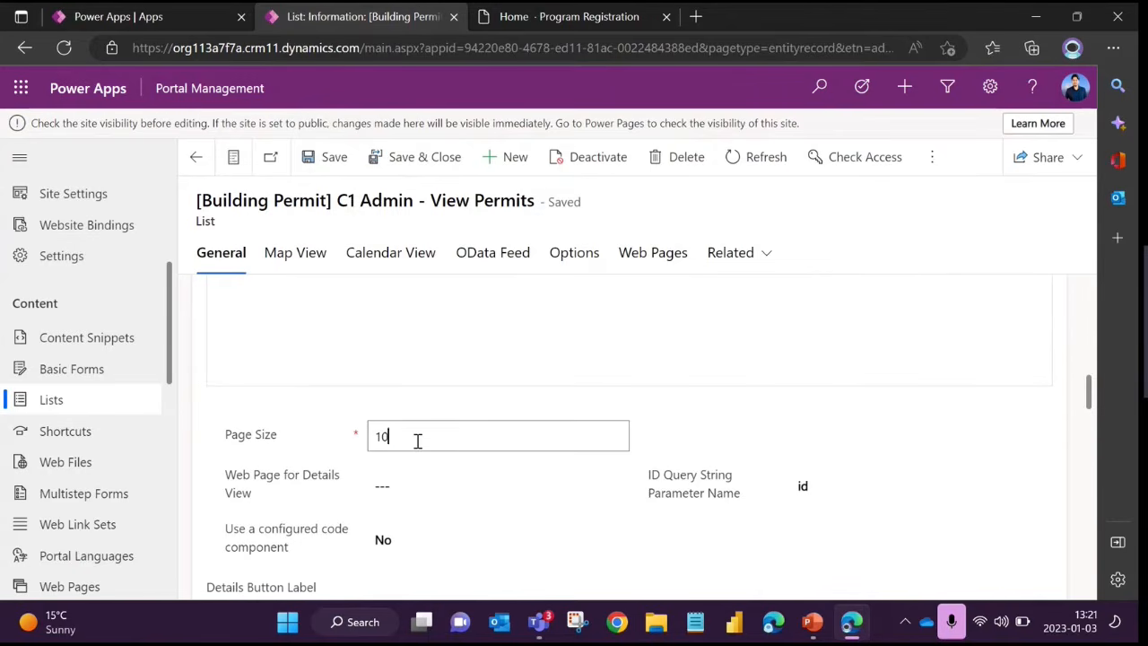
{"action": "double_click", "coordinate": [417, 440]}
{"action": "left_click", "coordinate": [417, 440]}
{"action": "left_click", "coordinate": [315, 396]}
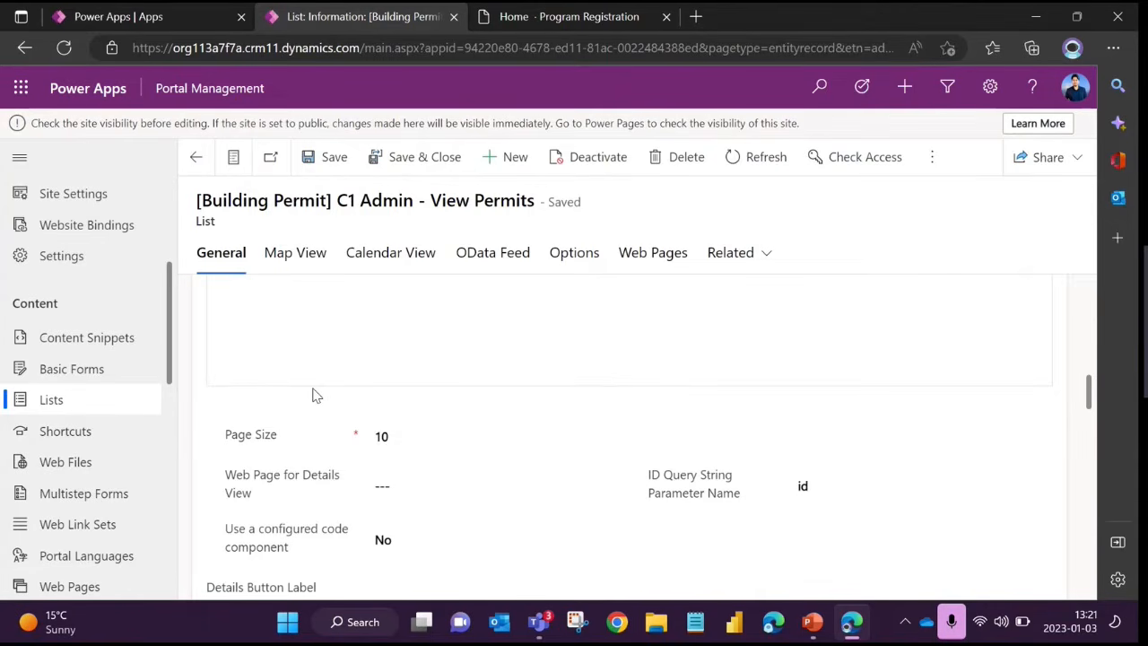
{"action": "left_click_drag", "start_coordinate": [285, 441], "coordinate": [226, 436]}
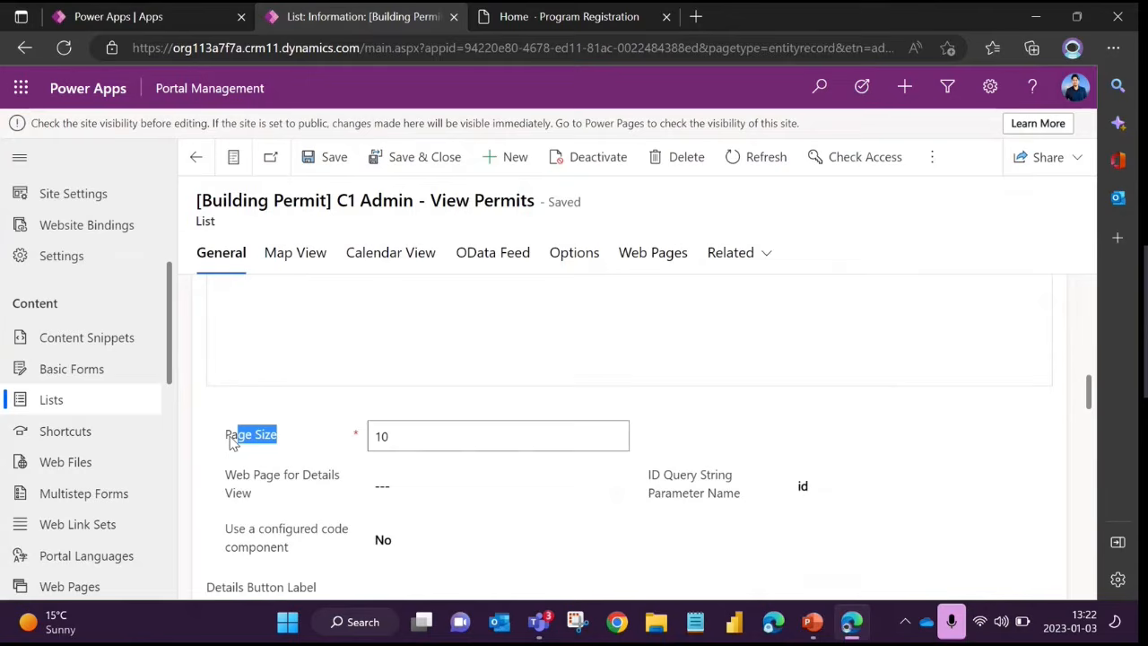
{"action": "left_click", "coordinate": [312, 459]}
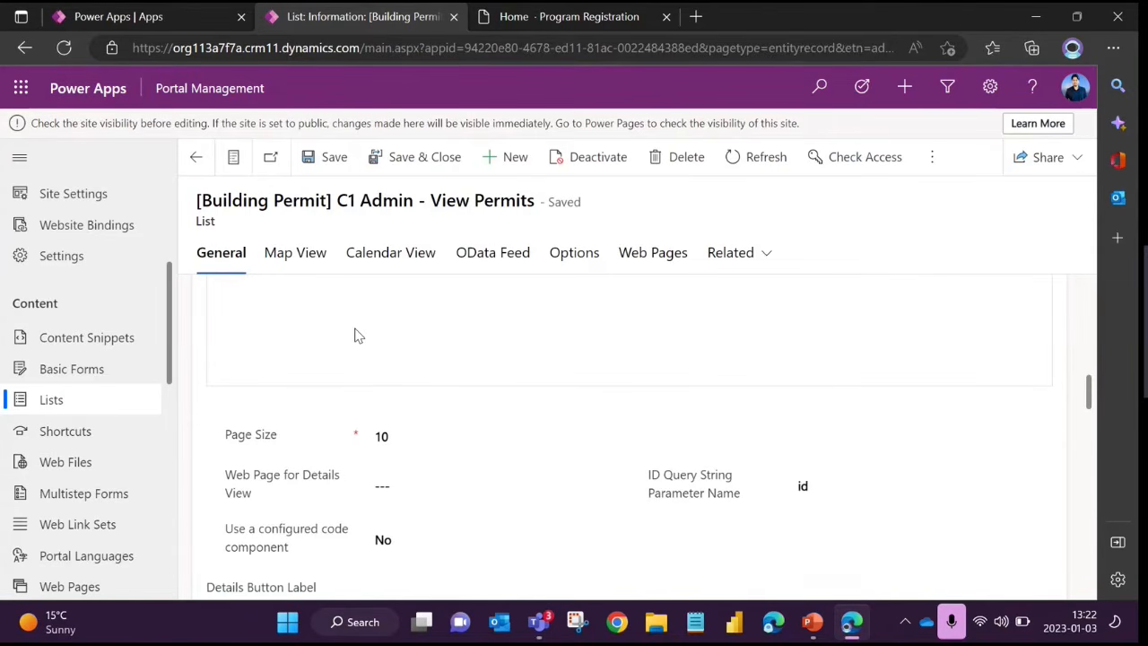
Open the list's Options and review its Custom JavaScript code and Grid Configuration
{"action": "double_click", "coordinate": [206, 224]}
{"action": "left_click", "coordinate": [583, 260]}
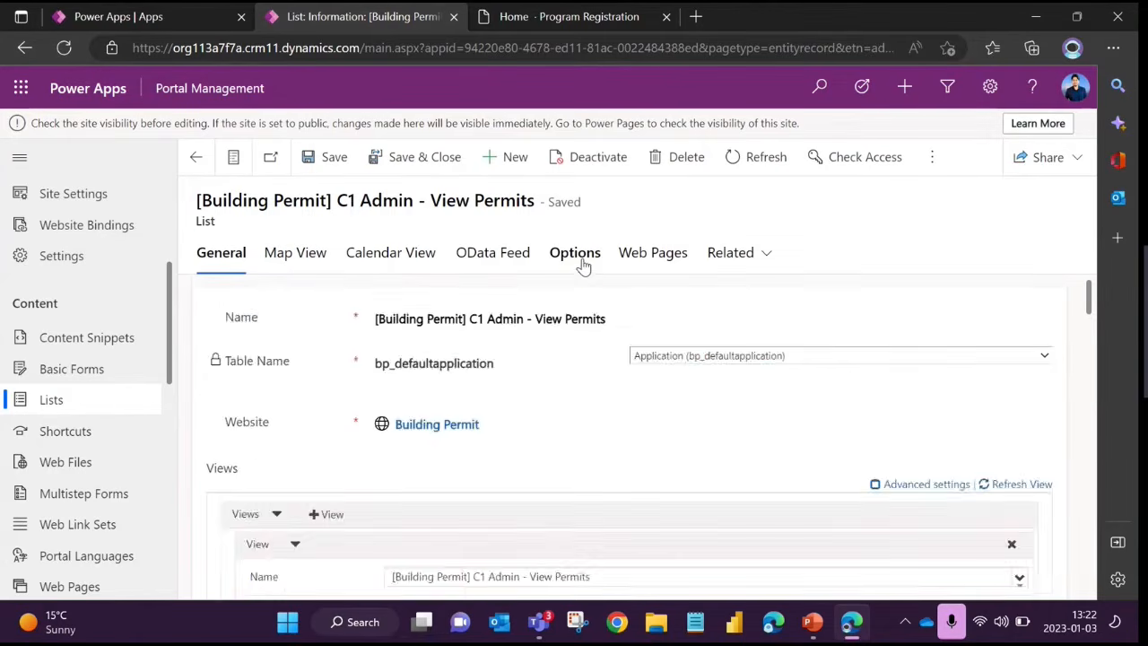
{"action": "left_click_drag", "start_coordinate": [204, 308], "coordinate": [354, 318]}
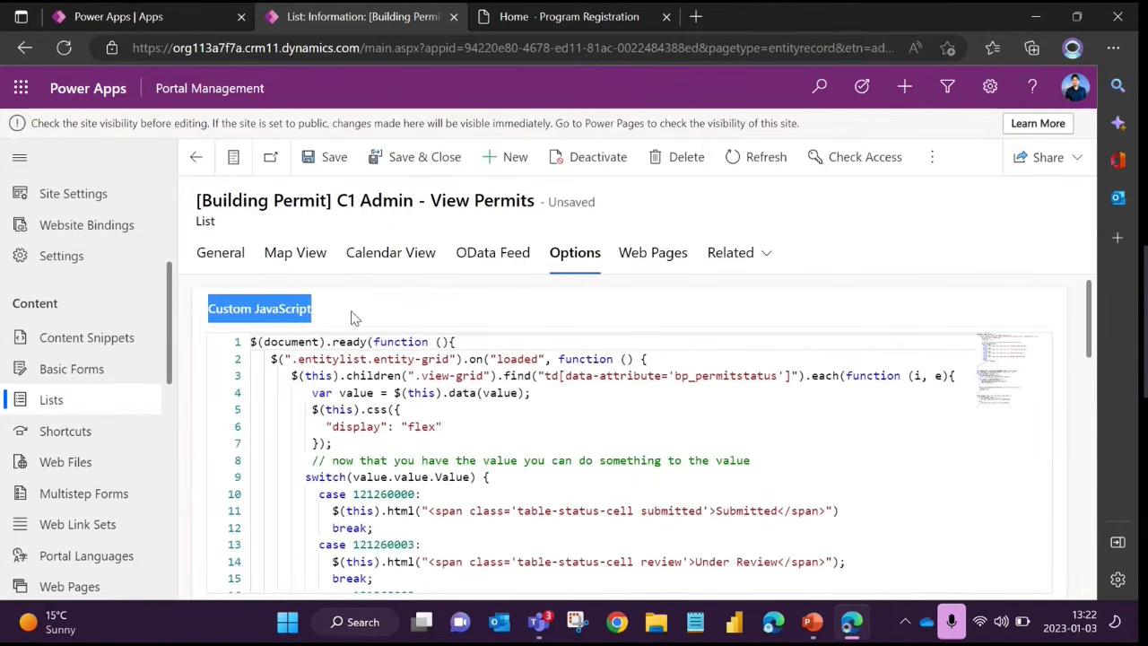
{"action": "left_click", "coordinate": [401, 426]}
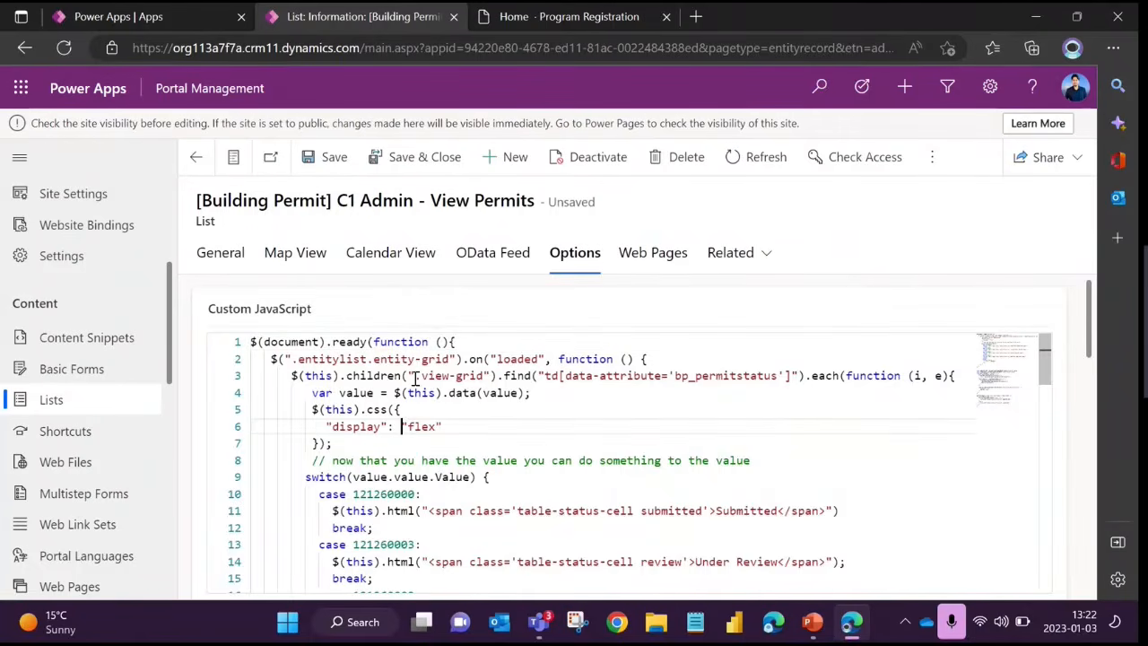
{"action": "scroll", "coordinate": [418, 372], "scroll_direction": "down", "scroll_amount": 15}
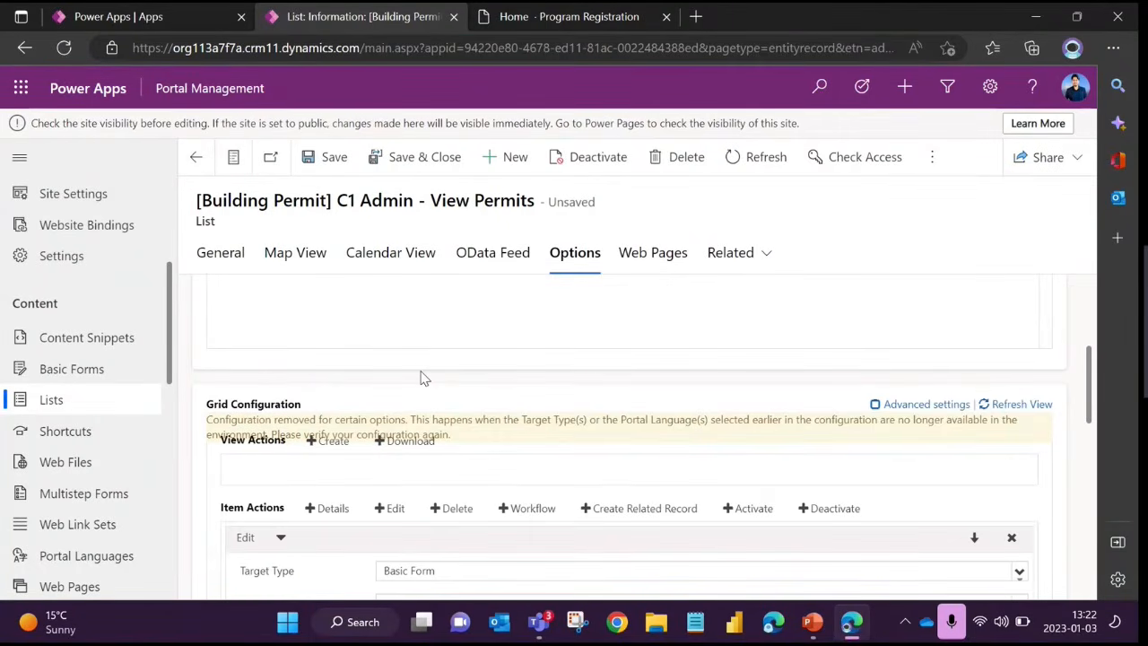
{"action": "scroll", "coordinate": [422, 377], "scroll_direction": "up", "scroll_amount": 5}
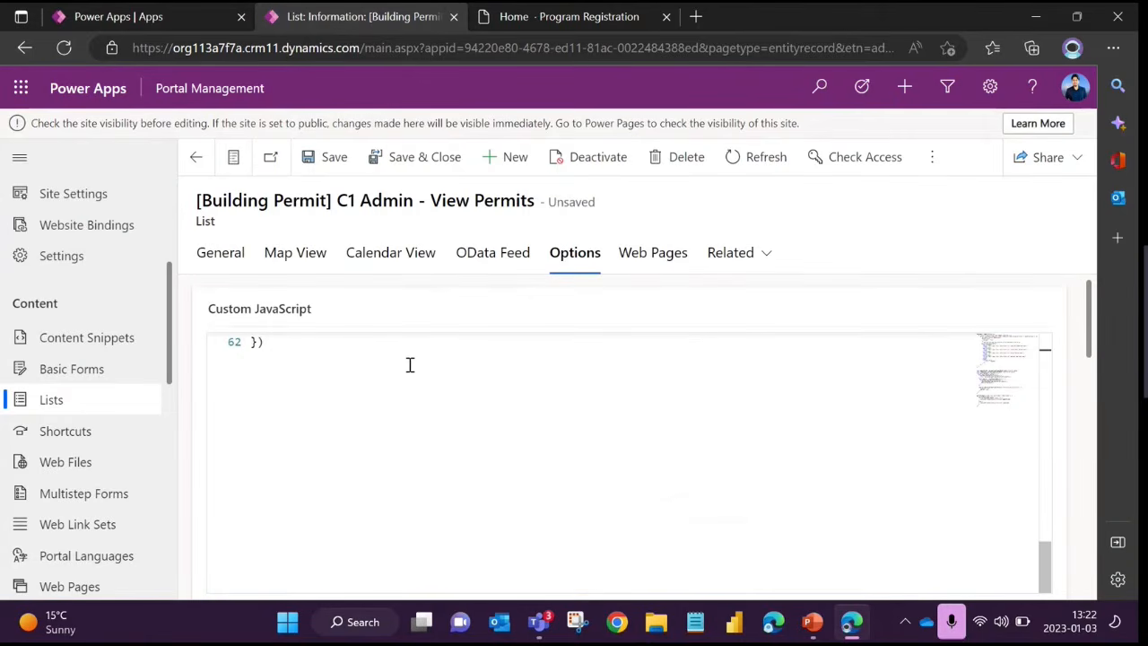
{"action": "scroll", "coordinate": [410, 365], "scroll_direction": "up", "scroll_amount": 15}
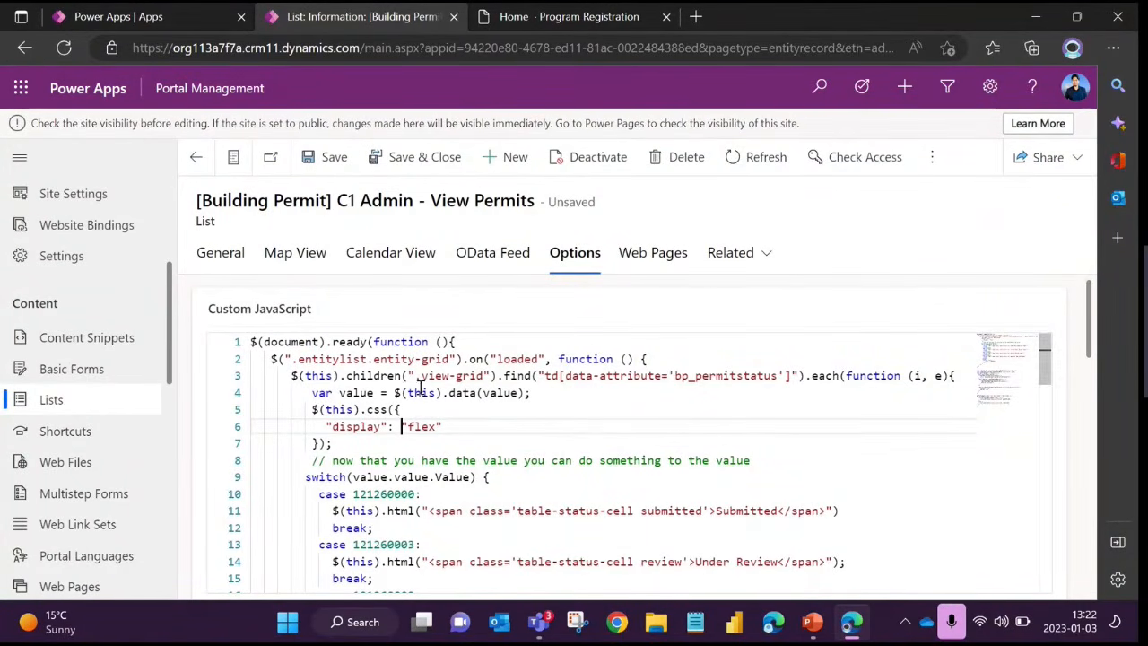
Review the list's general Search settings and its Dynamic Picklist Set filter on Permit Status, and save the list record
{"action": "left_click", "coordinate": [221, 253]}
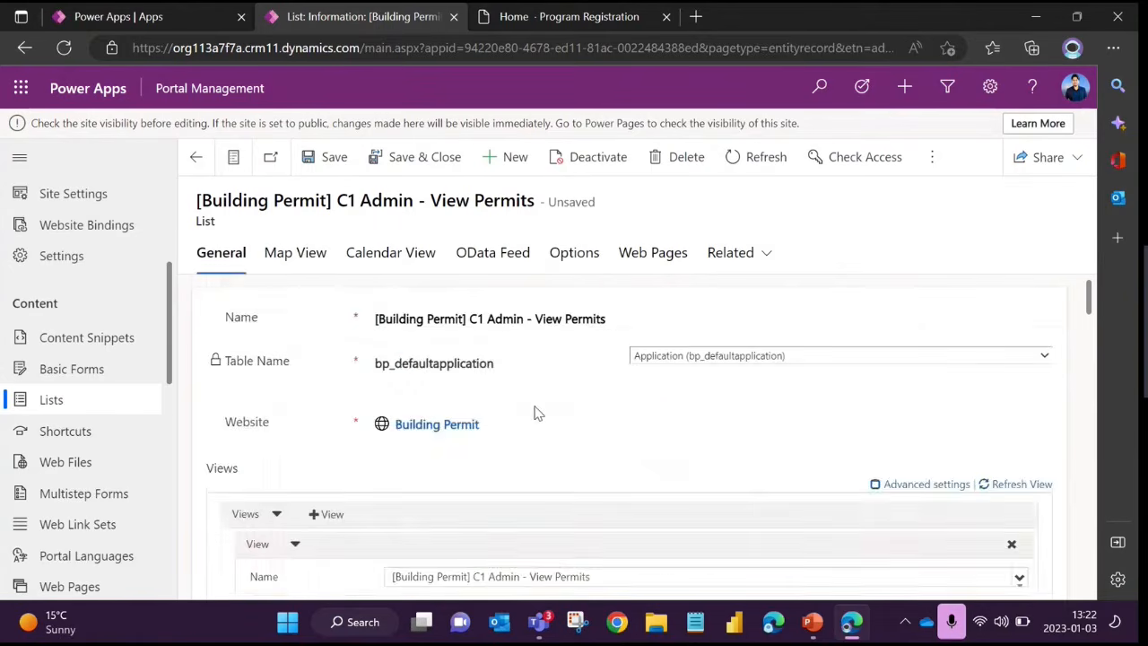
{"action": "scroll", "coordinate": [534, 411], "scroll_direction": "down", "scroll_amount": 15}
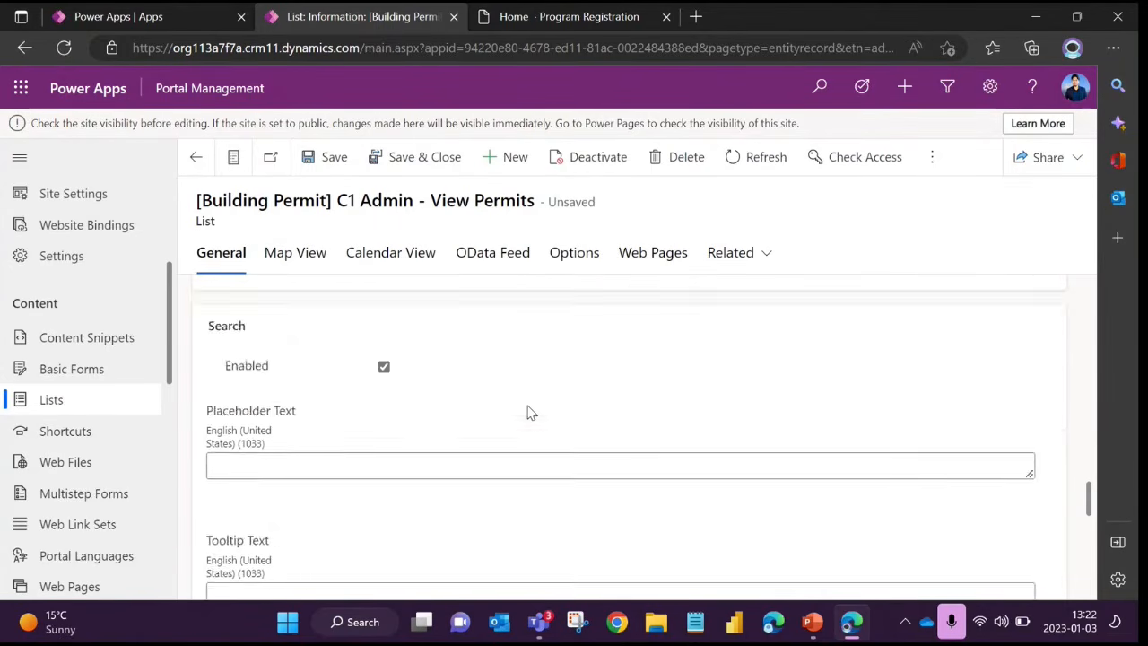
{"action": "scroll", "coordinate": [532, 413], "scroll_direction": "down", "scroll_amount": 15}
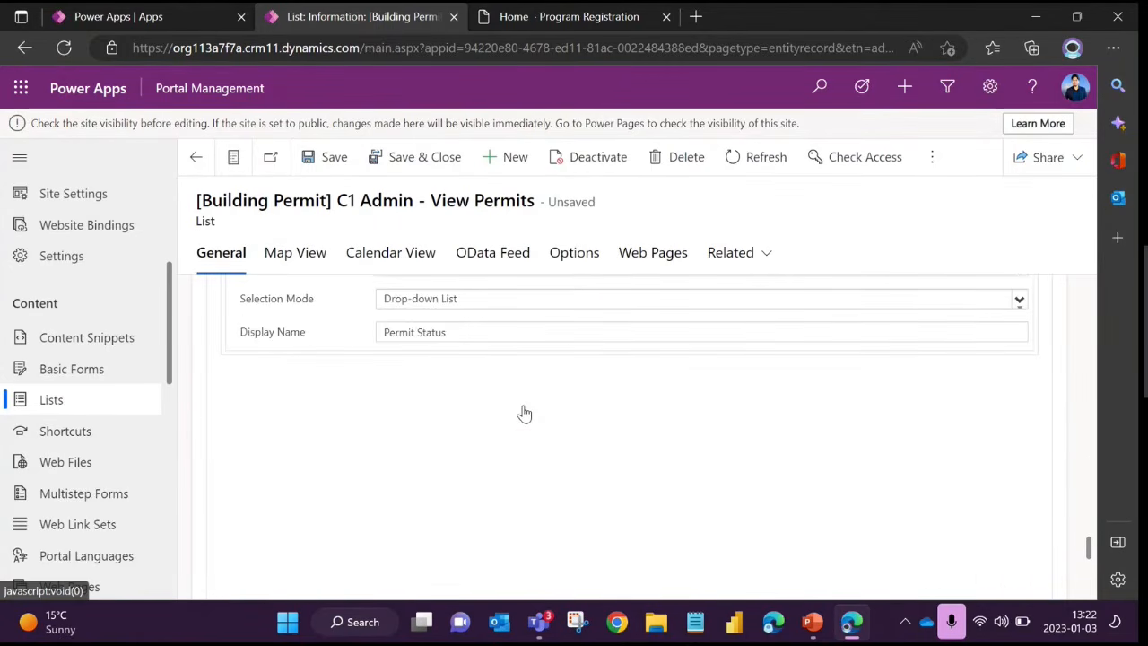
{"action": "scroll", "coordinate": [525, 414], "scroll_direction": "up", "scroll_amount": 3}
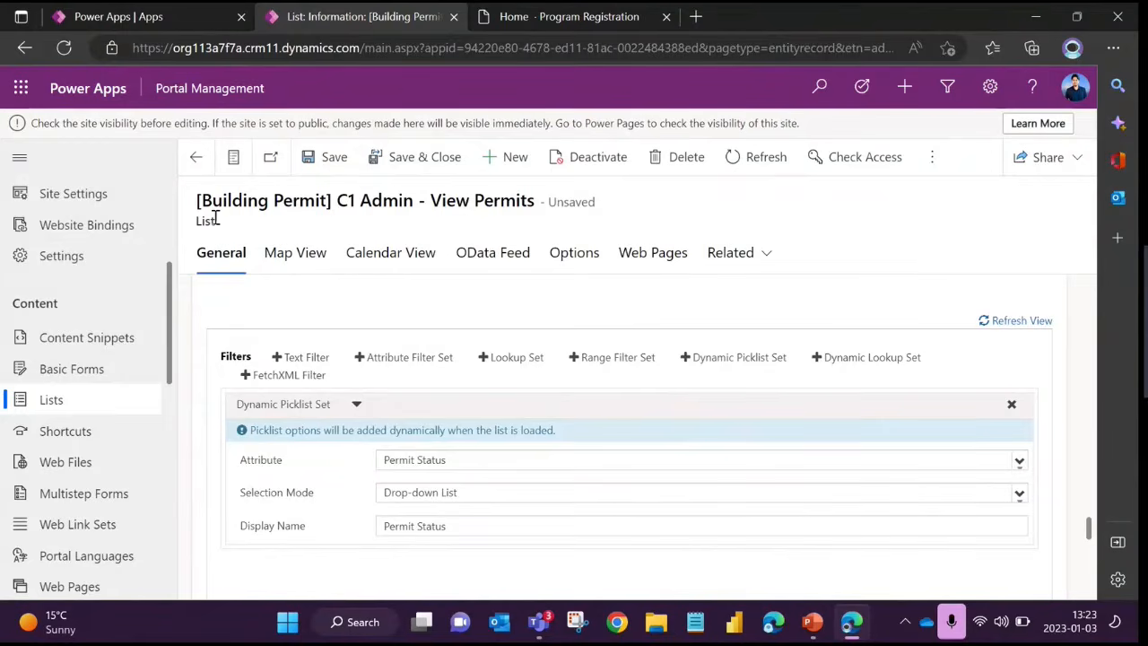
{"action": "key", "text": "ctrl+s"}
{"action": "left_click", "coordinate": [950, 92]}
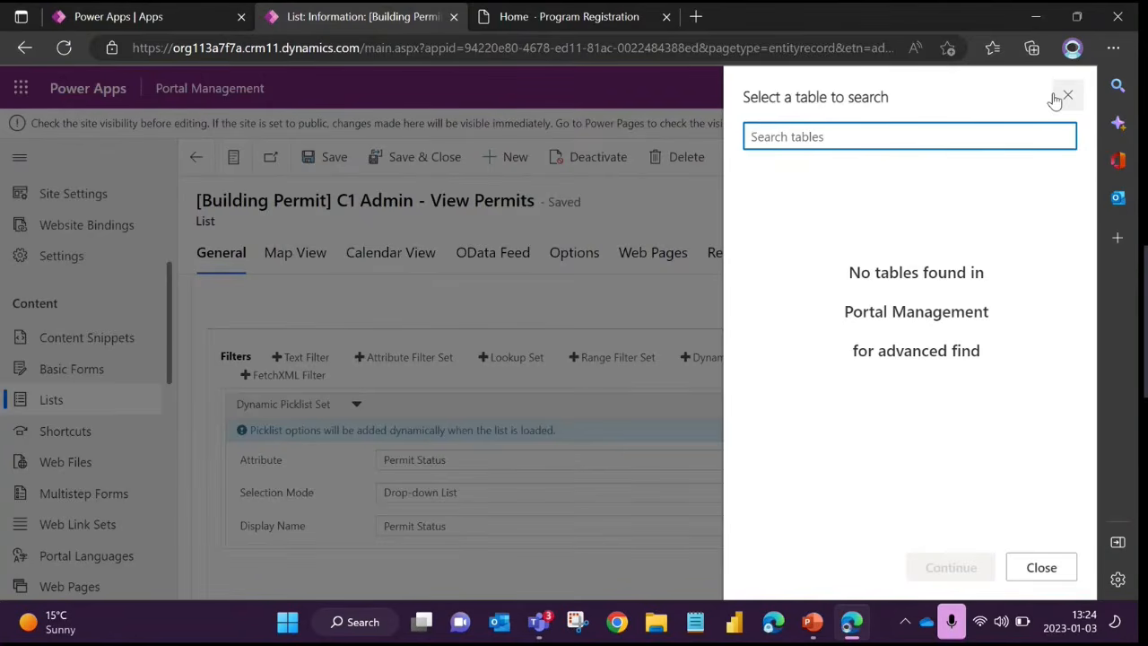
{"action": "left_click", "coordinate": [1068, 99]}
{"action": "left_click", "coordinate": [954, 95]}
{"action": "left_click", "coordinate": [1068, 97]}
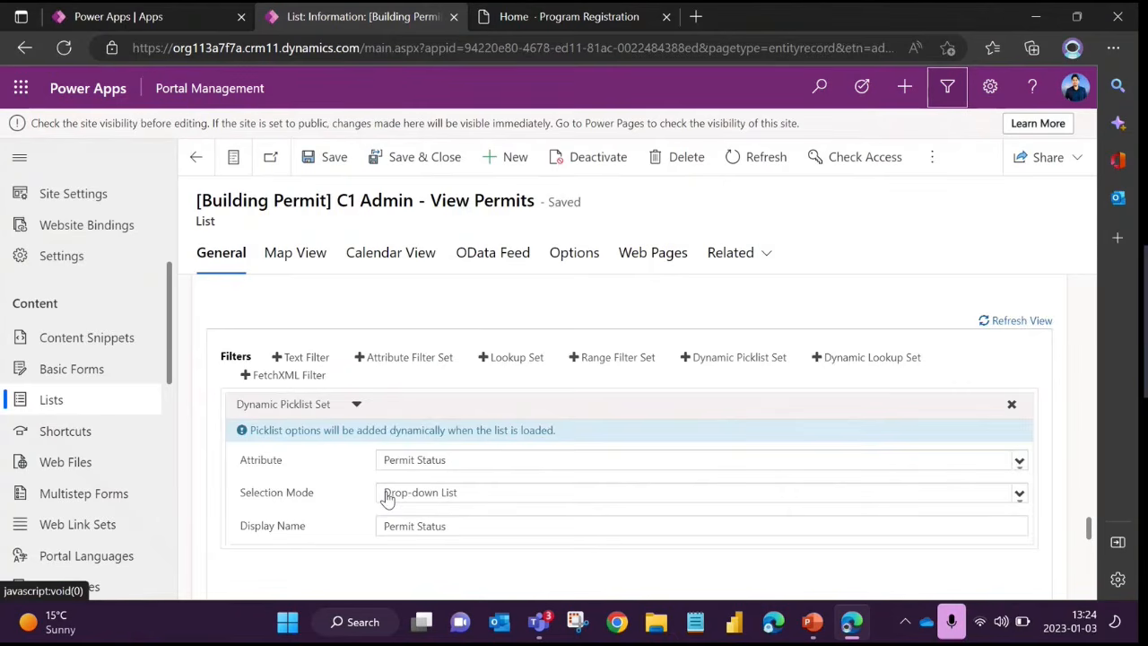
Review the list's Map View settings, including Map Enabled and the entity field mappings, and open its Calendar View settings
{"action": "scroll", "coordinate": [369, 482], "scroll_direction": "down", "scroll_amount": 4}
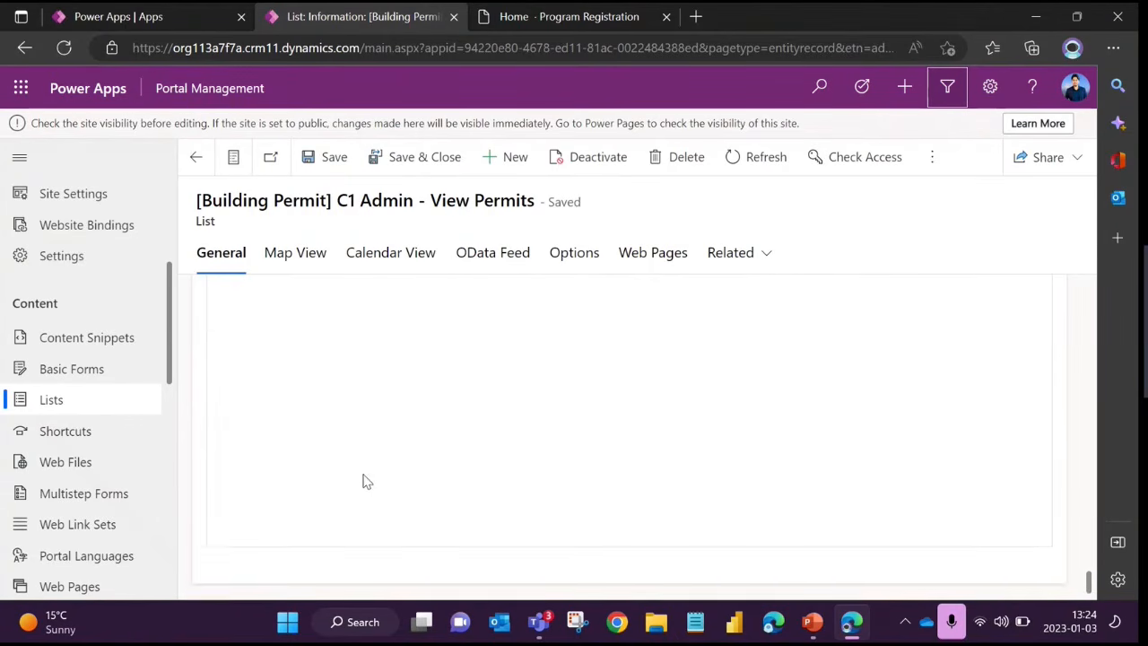
{"action": "scroll", "coordinate": [277, 302], "scroll_direction": "up", "scroll_amount": 5}
{"action": "left_click", "coordinate": [296, 254]}
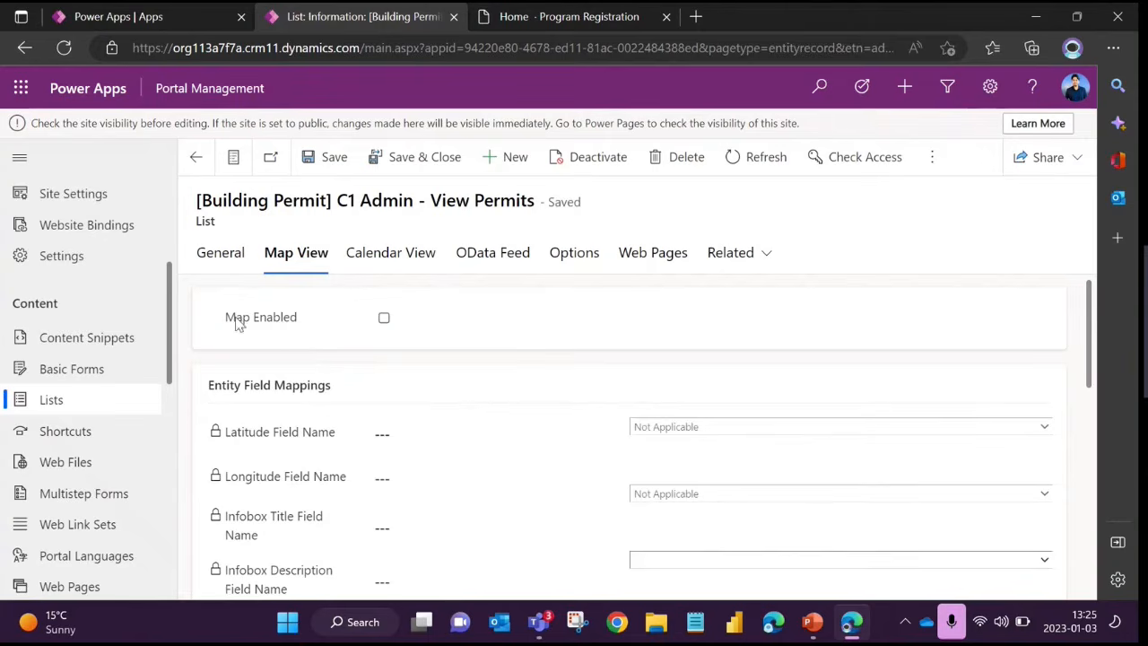
{"action": "left_click_drag", "start_coordinate": [225, 317], "coordinate": [295, 320]}
{"action": "left_click", "coordinate": [326, 340]}
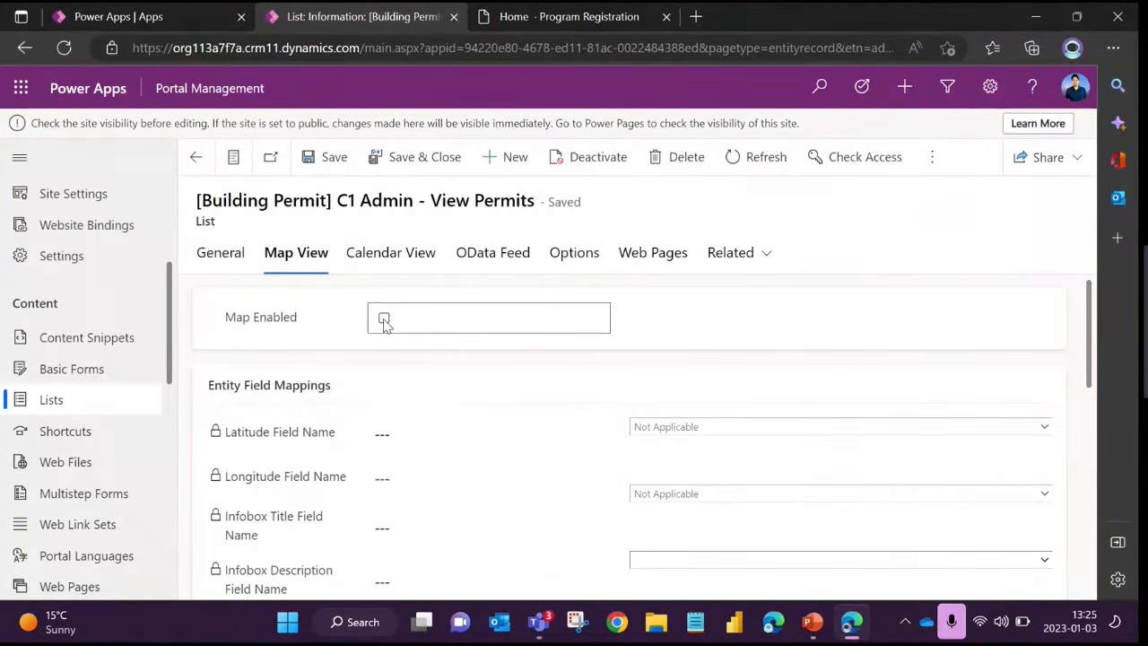
{"action": "scroll", "coordinate": [422, 437], "scroll_direction": "down", "scroll_amount": 2}
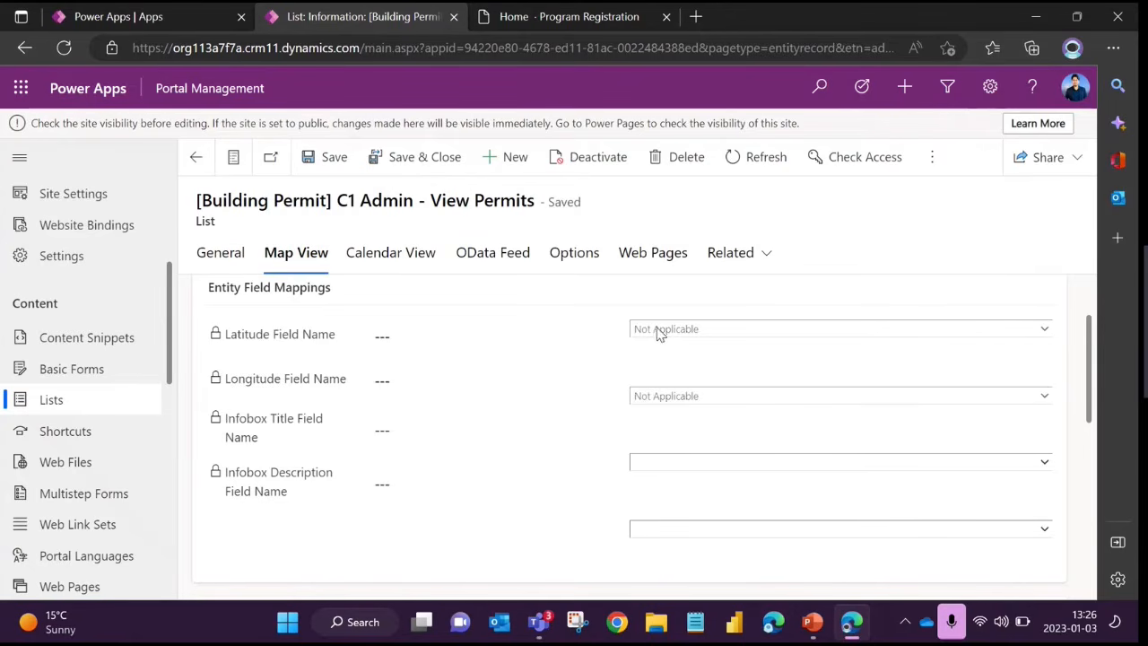
{"action": "scroll", "coordinate": [618, 348], "scroll_direction": "up", "scroll_amount": 2}
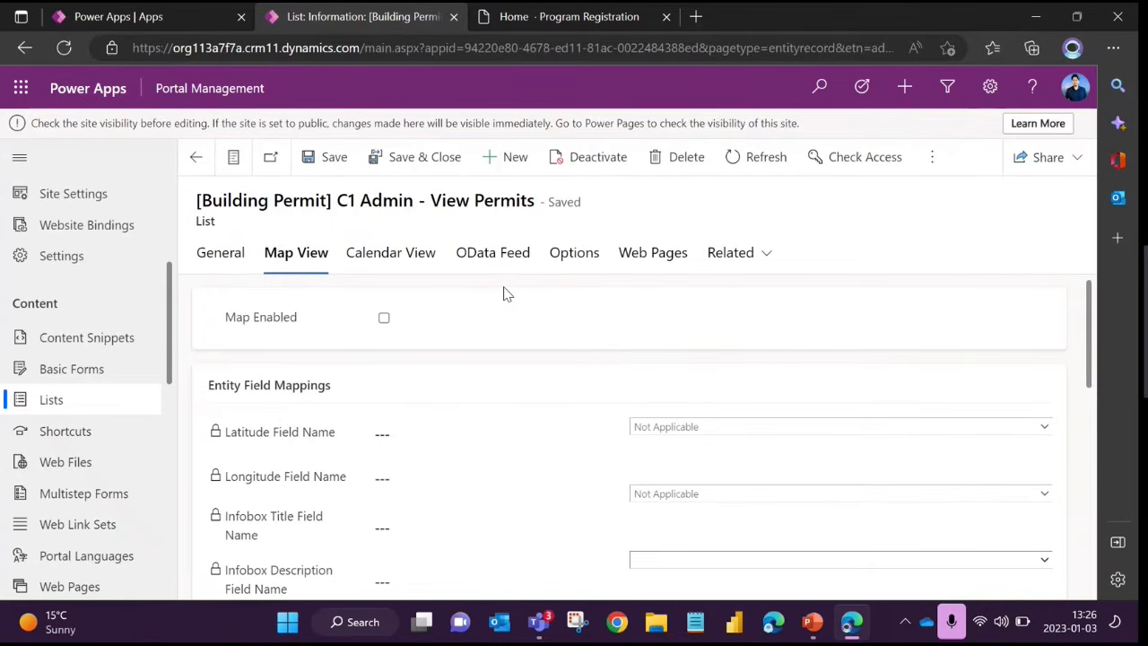
{"action": "left_click", "coordinate": [386, 261]}
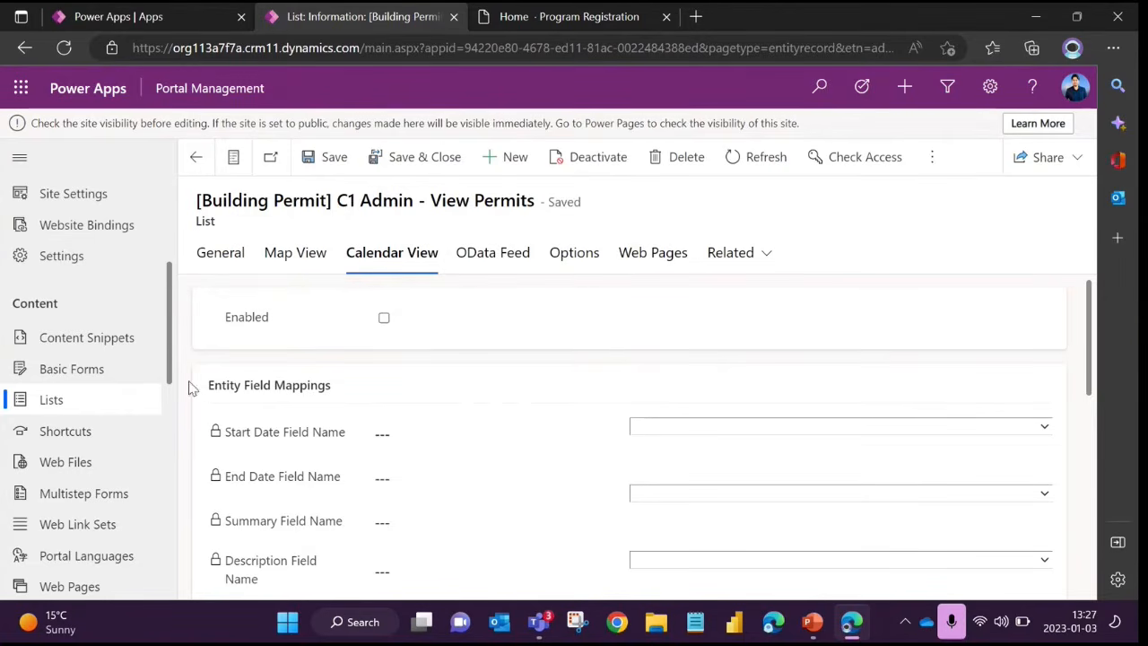
Open the Active Web Link Sets view and compare it with the header navigation on the Power Pages School site
{"action": "scroll", "coordinate": [99, 445], "scroll_direction": "down", "scroll_amount": 3}
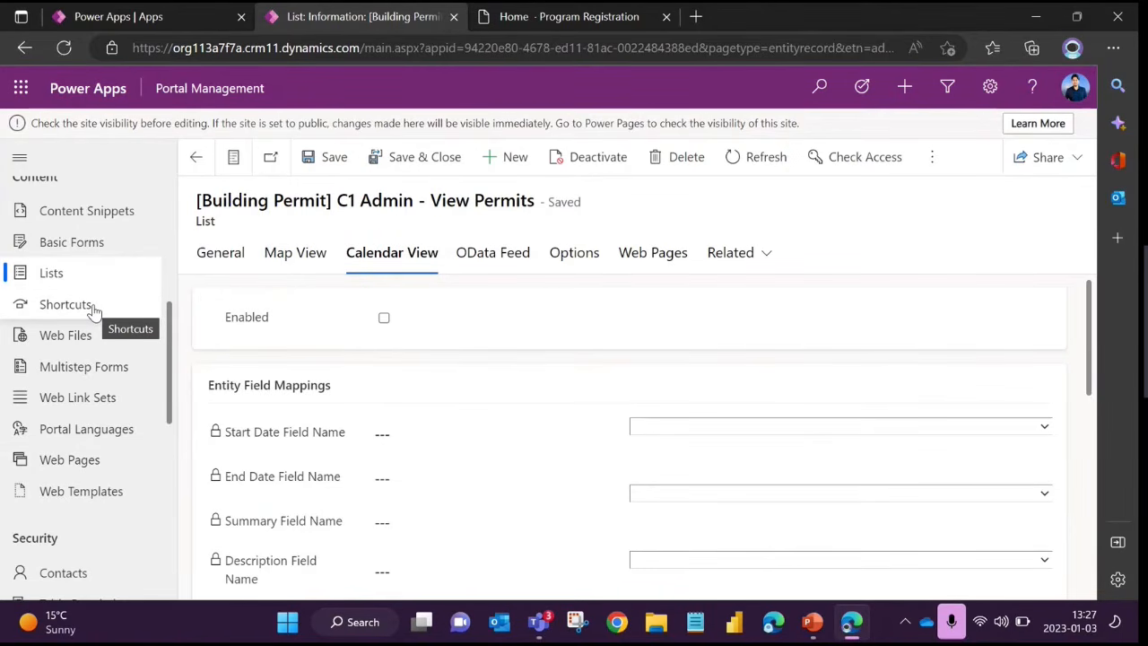
{"action": "left_click", "coordinate": [62, 428]}
{"action": "left_click", "coordinate": [77, 399]}
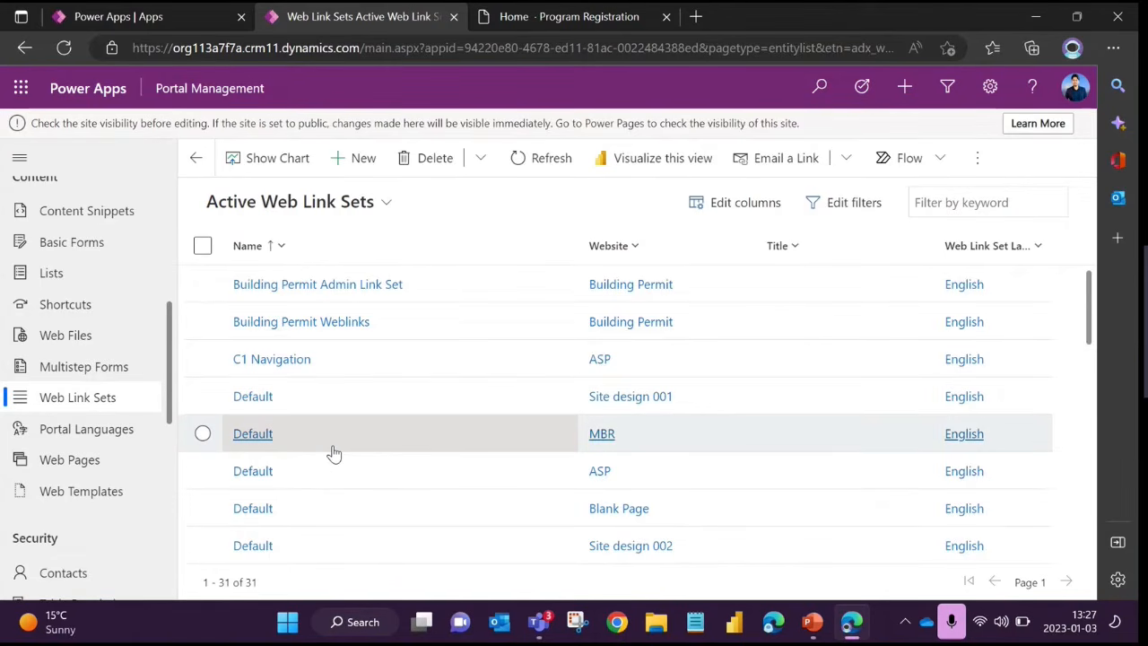
{"action": "left_click", "coordinate": [572, 19]}
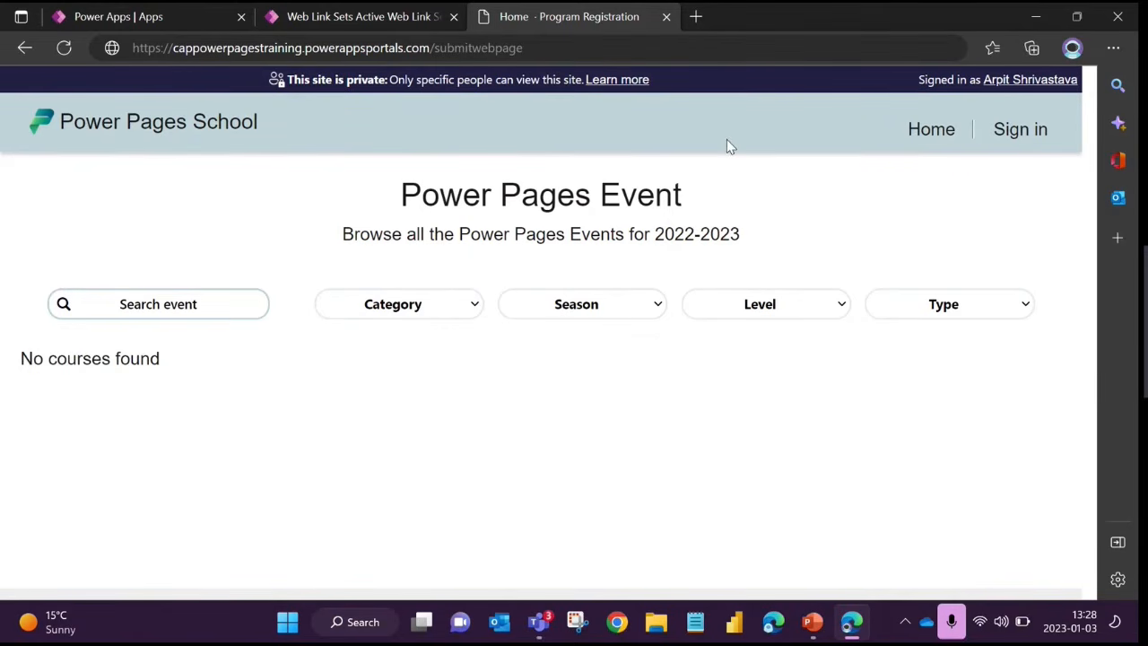
{"action": "left_click", "coordinate": [343, 18]}
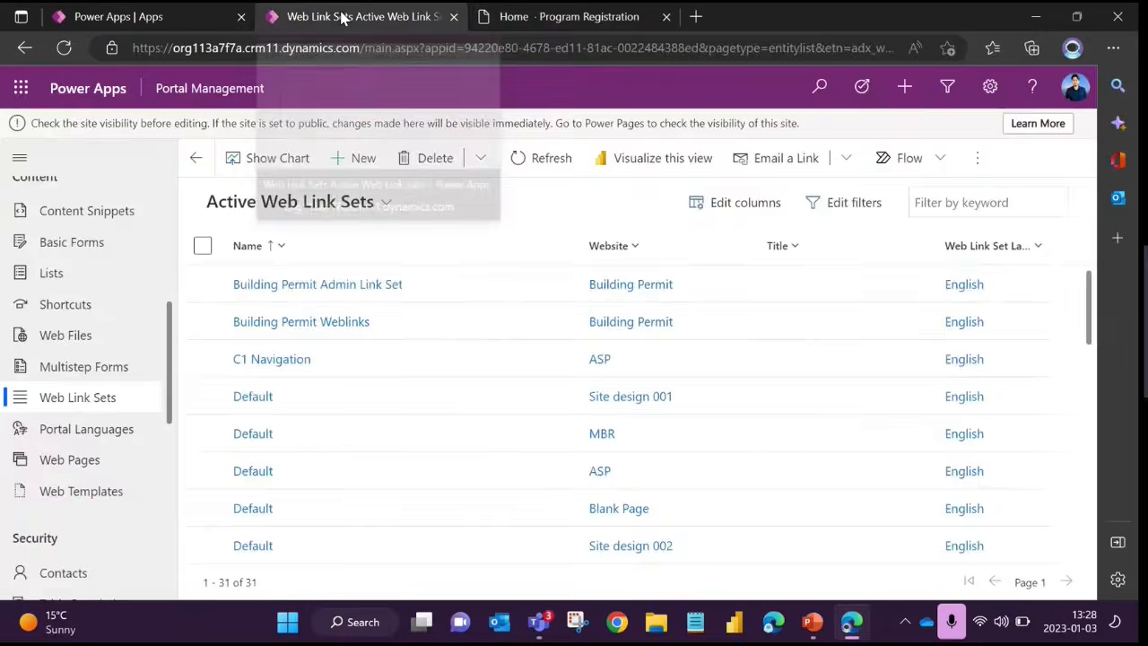
Open the ASP website's Primary Navigation web link set, and switch to the Power Pages School site to view its header navigation
{"action": "scroll", "coordinate": [314, 329], "scroll_direction": "down", "scroll_amount": 5}
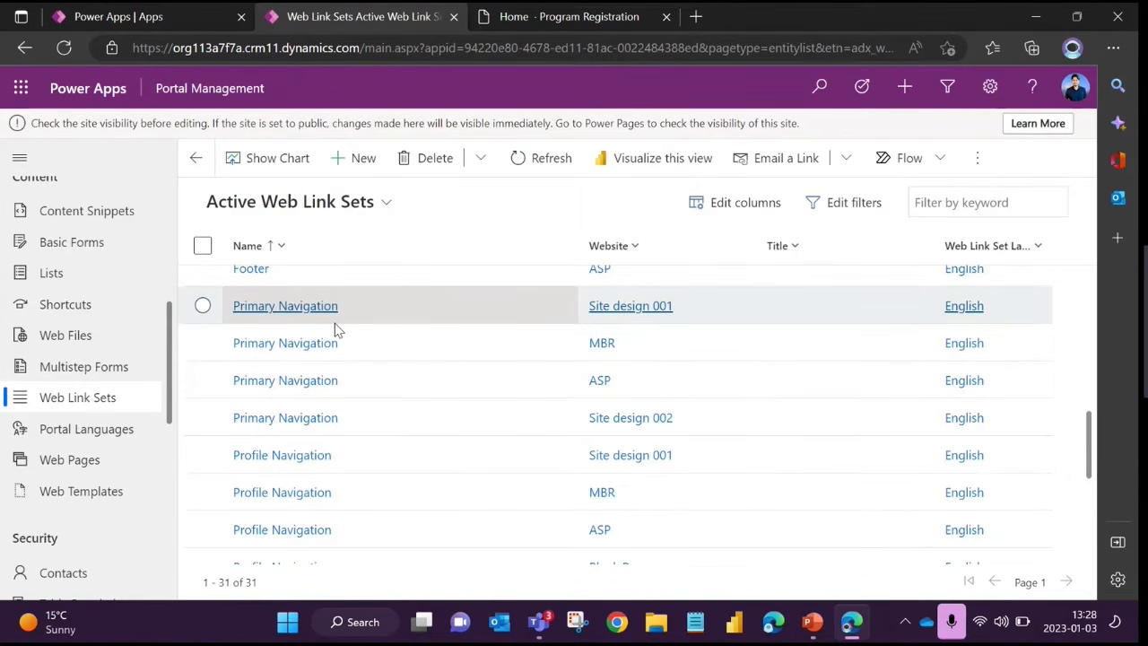
{"action": "scroll", "coordinate": [332, 329], "scroll_direction": "up", "scroll_amount": 1}
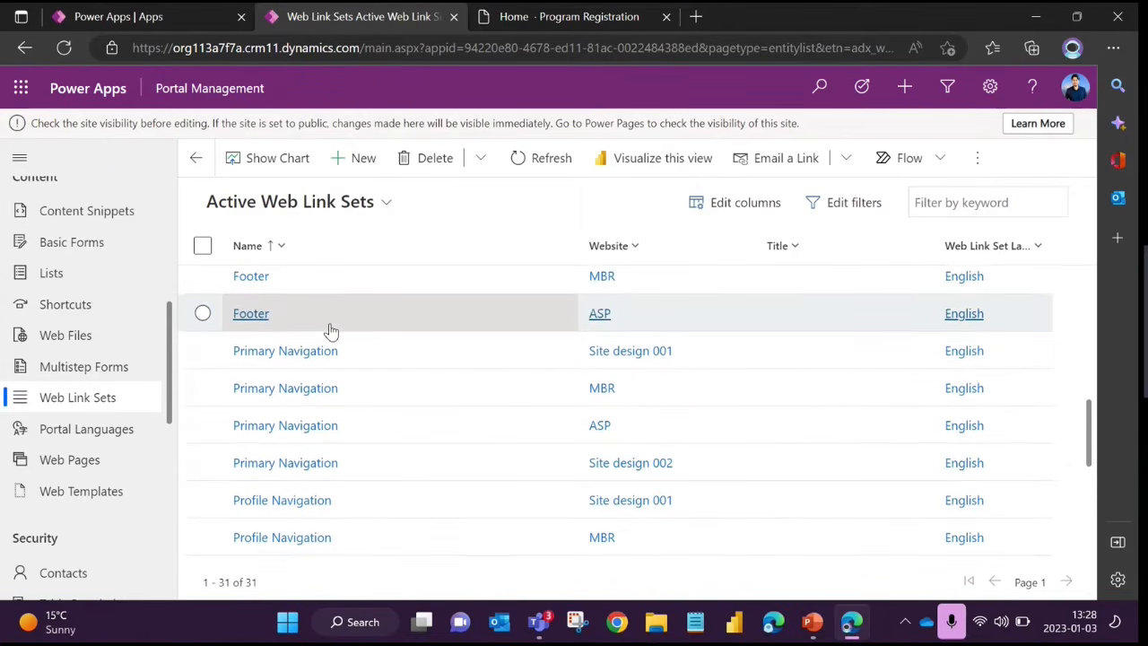
{"action": "left_click", "coordinate": [265, 428]}
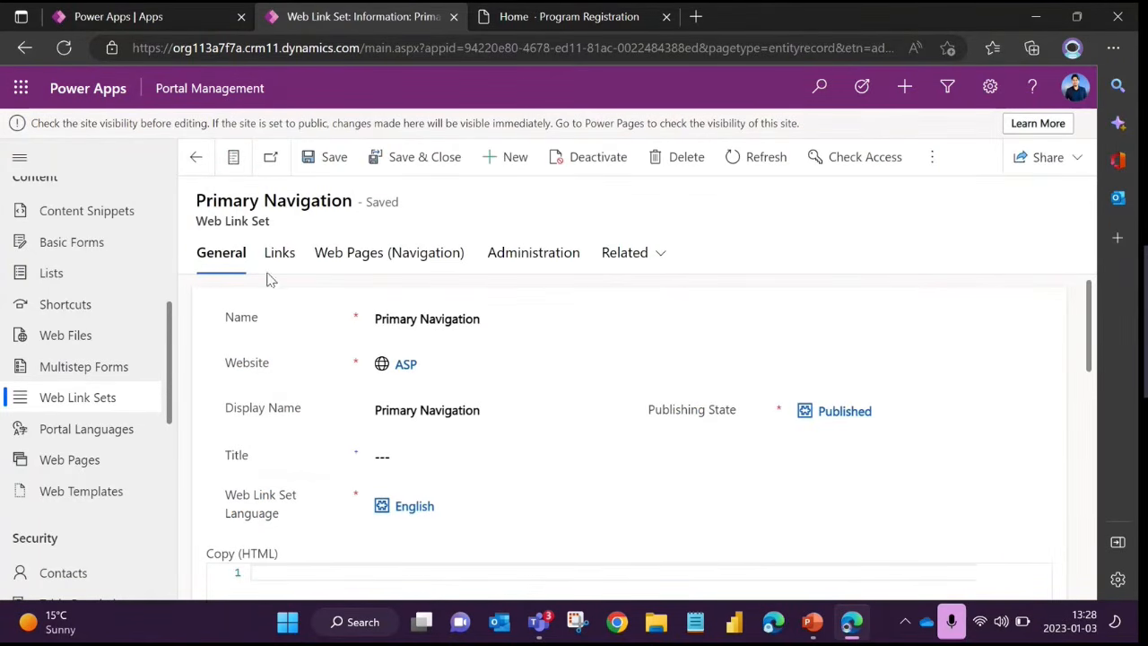
{"action": "left_click_drag", "start_coordinate": [195, 222], "coordinate": [282, 226]}
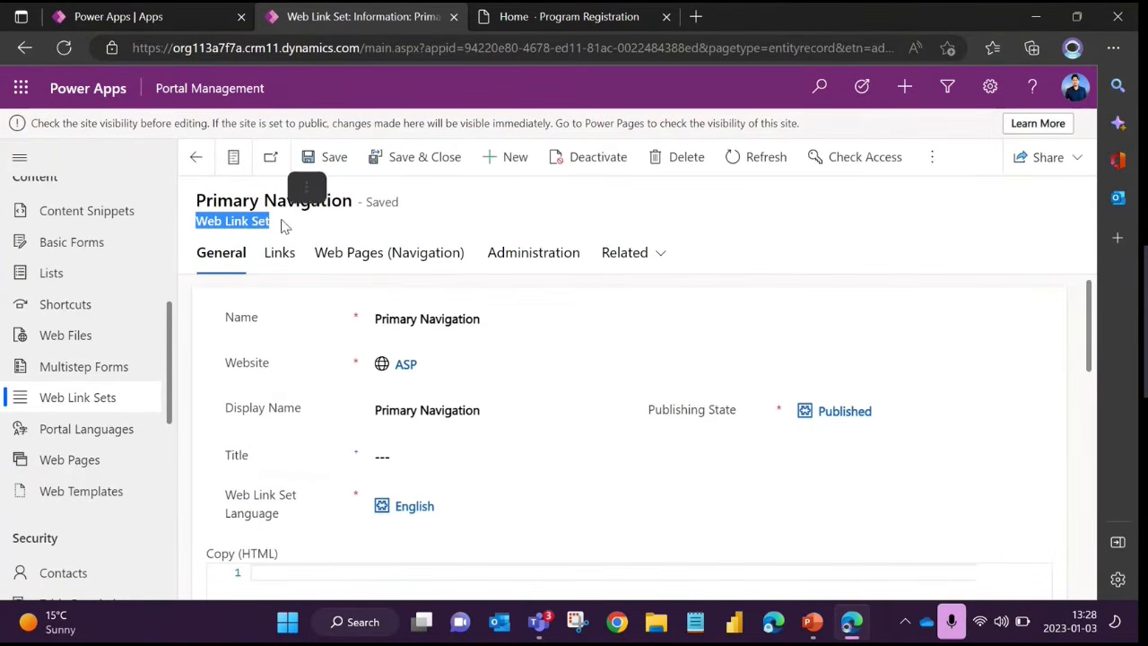
{"action": "left_click", "coordinate": [357, 232]}
{"action": "left_click", "coordinate": [558, 22]}
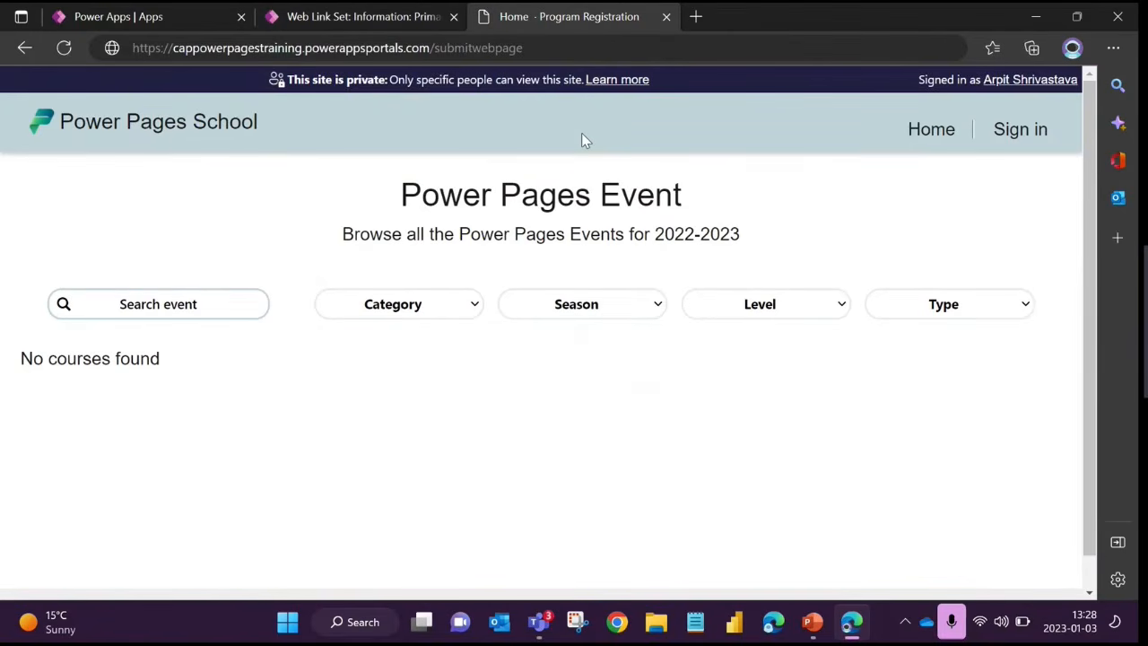
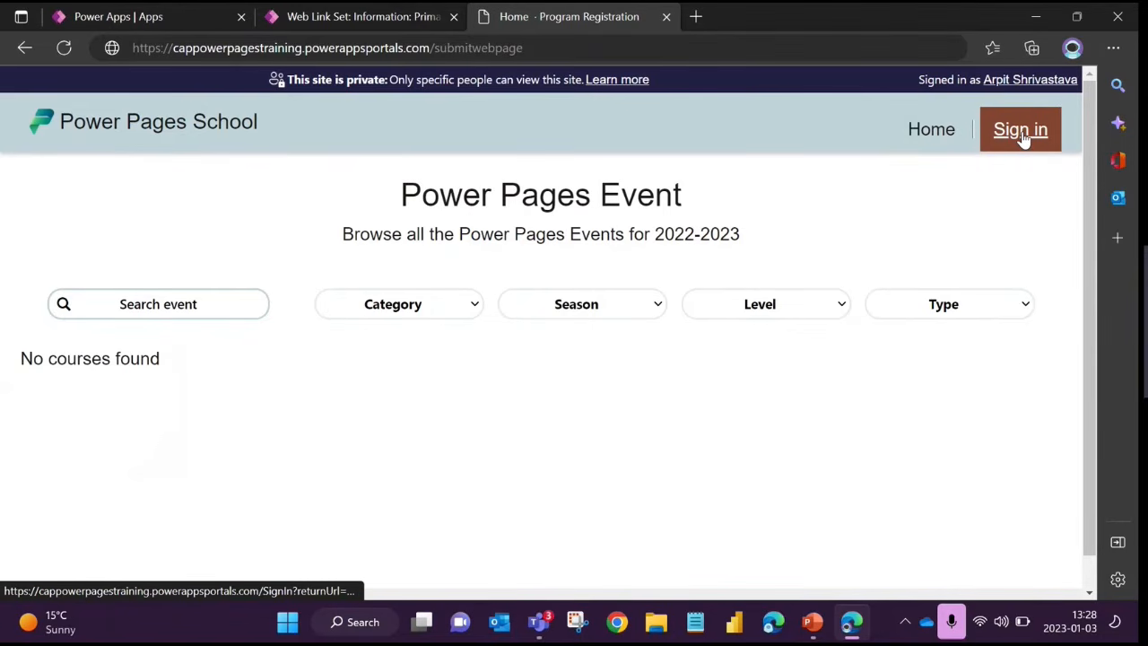
Check the footer of the Power Pages School page, and return to the Active Web Link Sets view in Portal Management
{"action": "scroll", "coordinate": [963, 302], "scroll_direction": "down", "scroll_amount": 1}
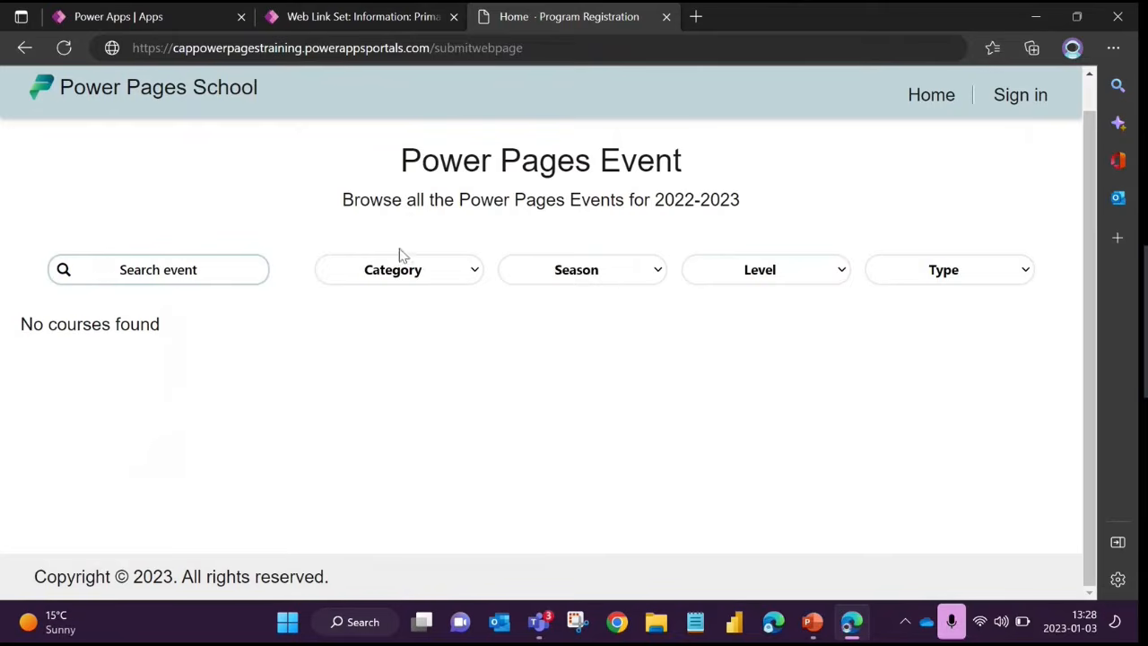
{"action": "scroll", "coordinate": [376, 296], "scroll_direction": "up", "scroll_amount": 1}
{"action": "left_click", "coordinate": [371, 17]}
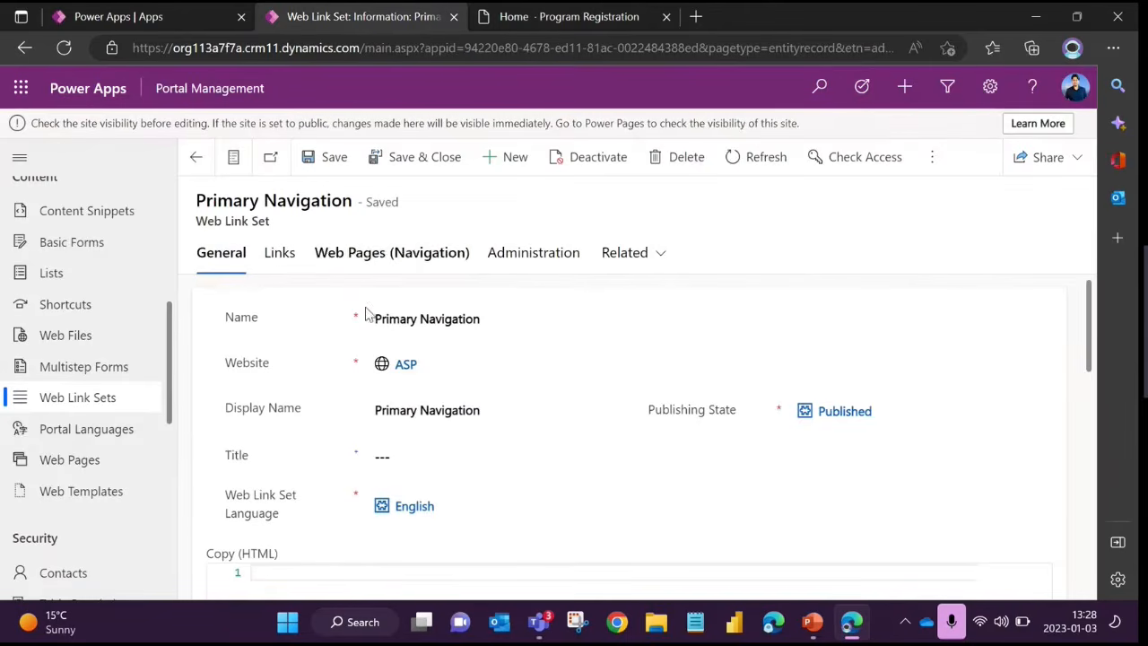
{"action": "left_click", "coordinate": [195, 157]}
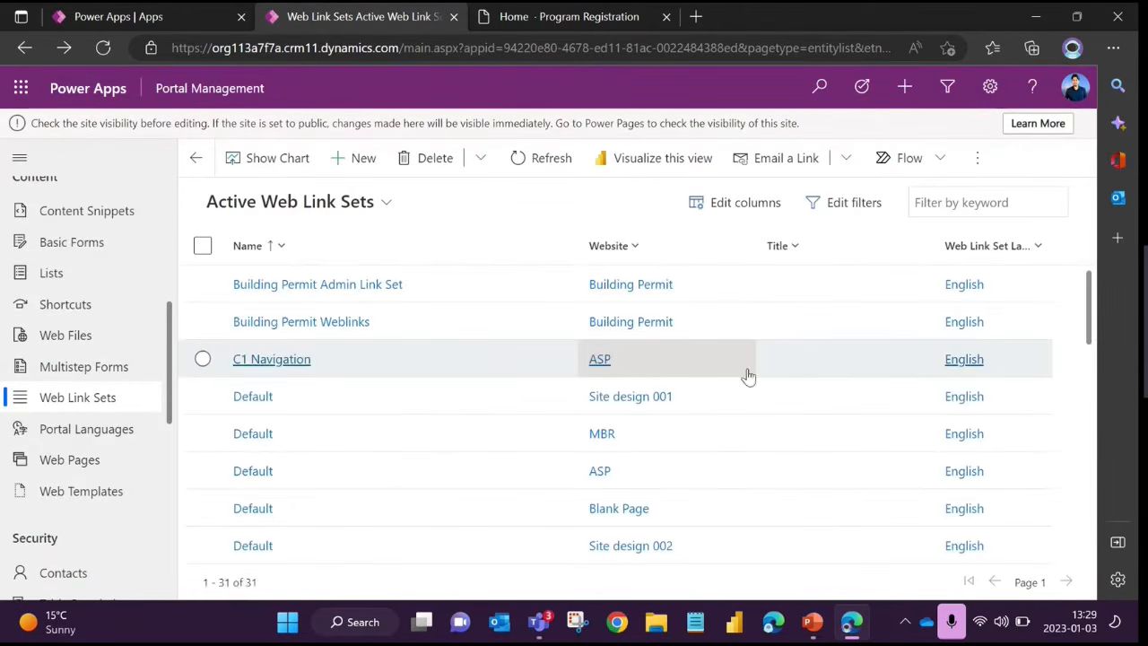
Filter the Active Web Link Sets view to the records whose Website equals ASP
{"action": "left_click", "coordinate": [851, 205]}
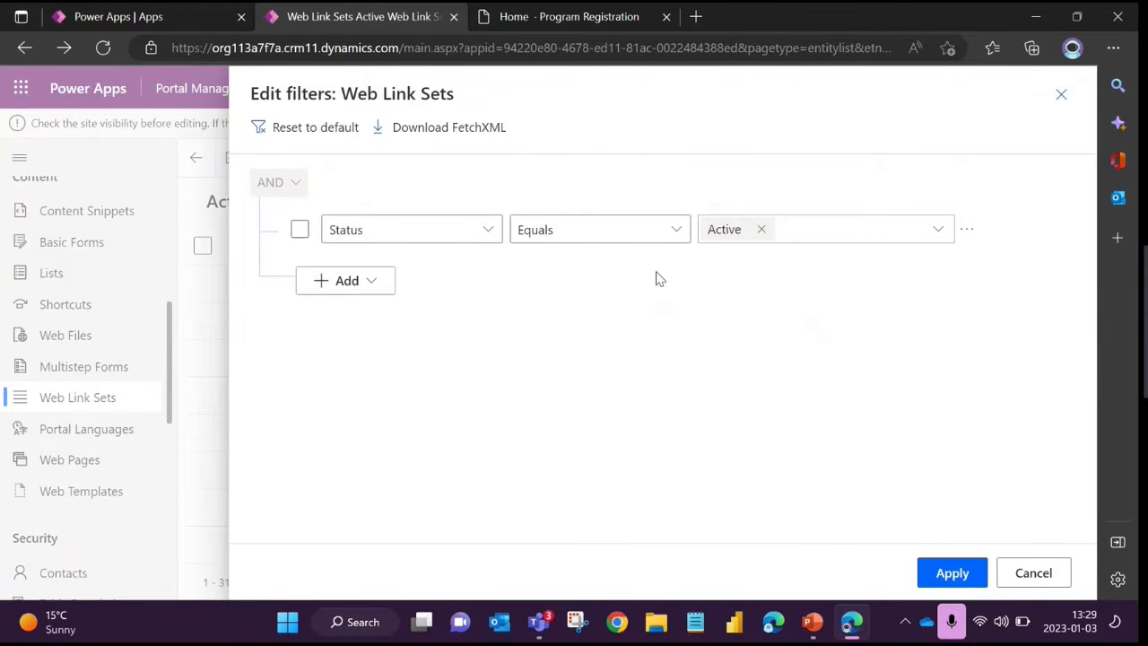
{"action": "left_click", "coordinate": [362, 285]}
{"action": "left_click", "coordinate": [365, 316]}
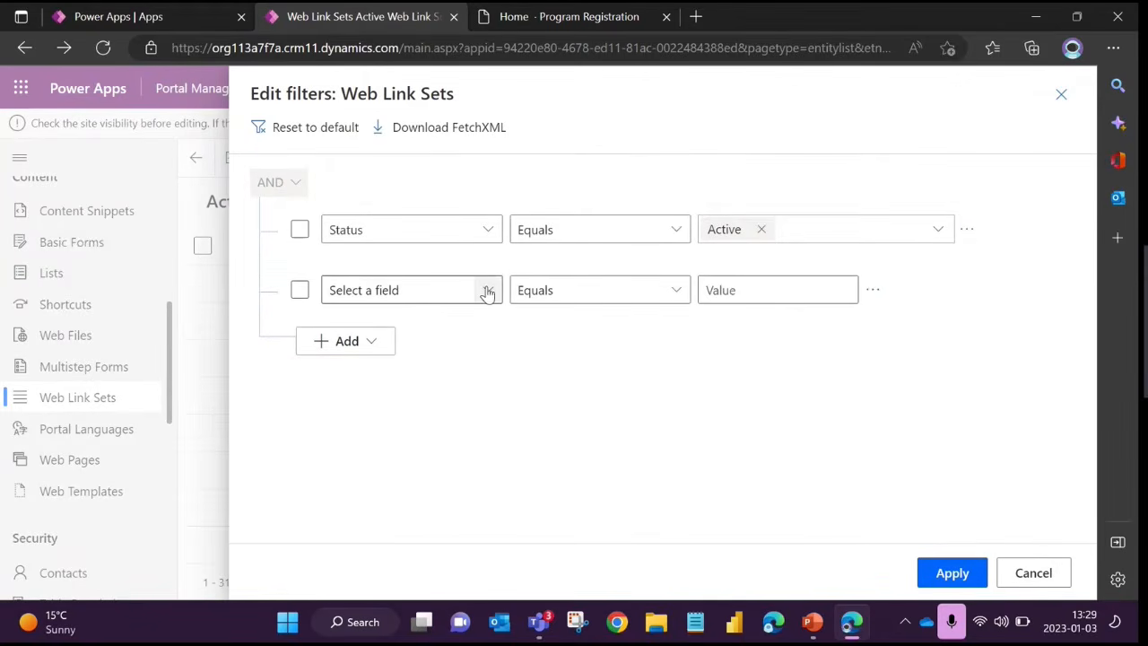
{"action": "left_click", "coordinate": [487, 289]}
{"action": "scroll", "coordinate": [585, 473], "scroll_direction": "down", "scroll_amount": 1}
{"action": "scroll", "coordinate": [585, 474], "scroll_direction": "down", "scroll_amount": 1}
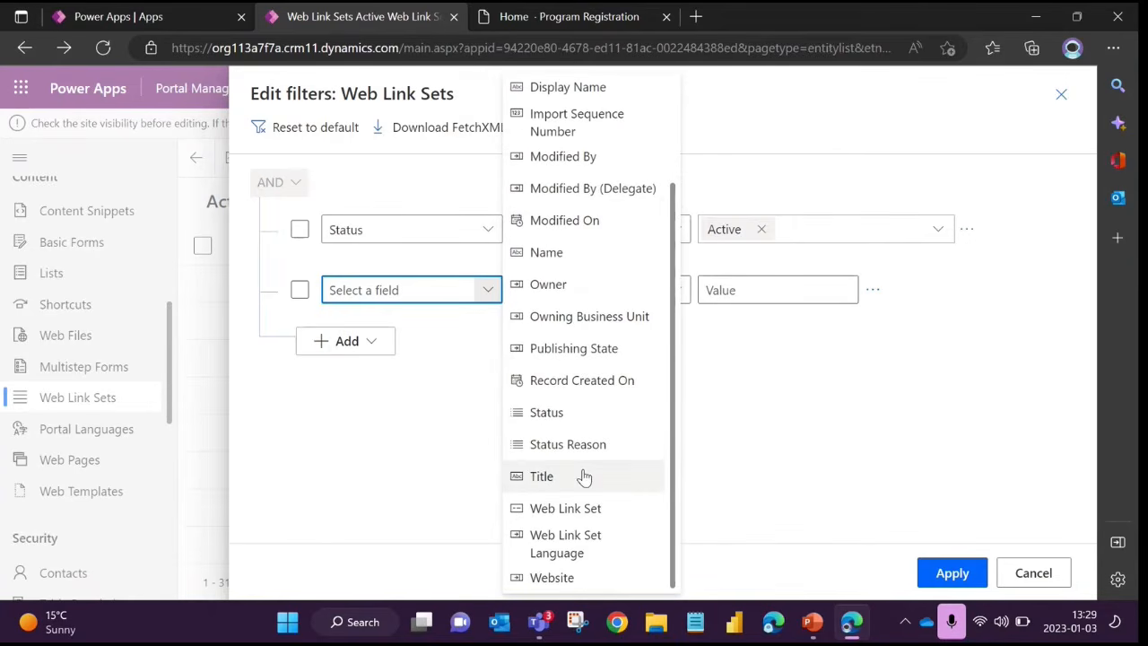
{"action": "left_click", "coordinate": [569, 579]}
{"action": "left_click", "coordinate": [592, 291]}
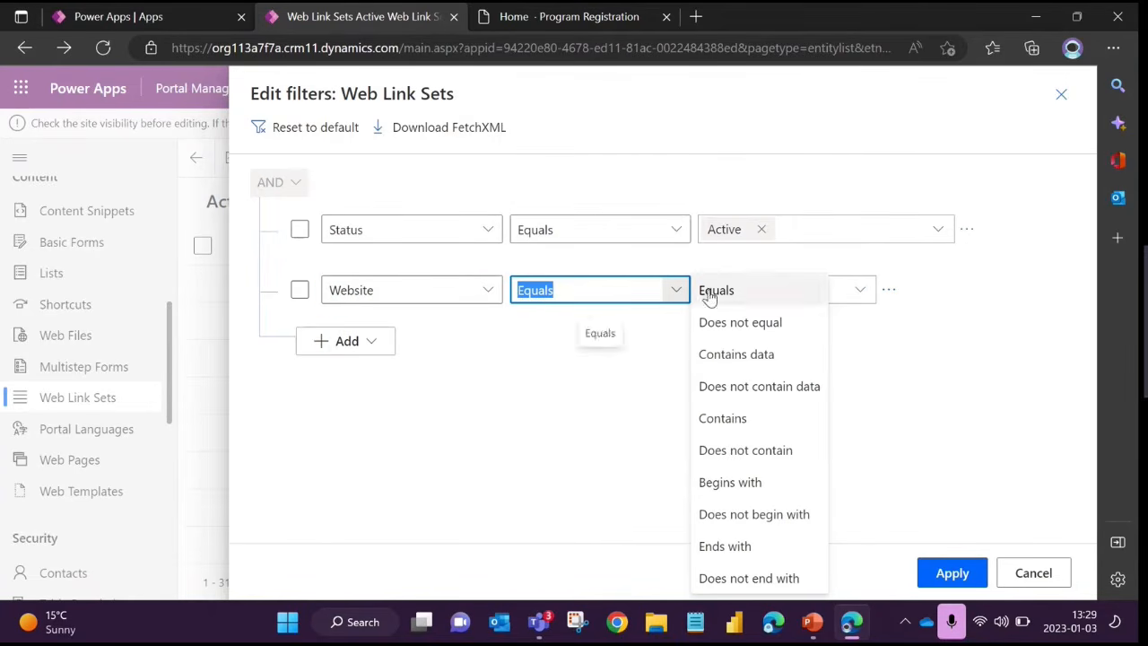
{"action": "left_click", "coordinate": [675, 290]}
{"action": "left_click", "coordinate": [745, 289]}
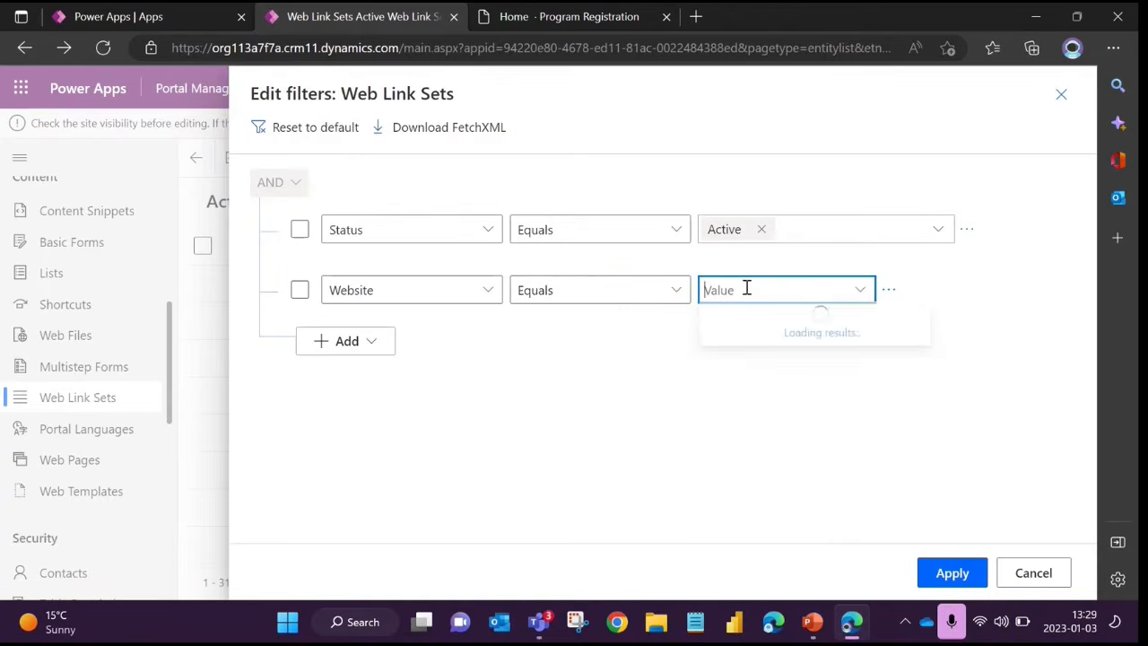
{"action": "left_click", "coordinate": [757, 323]}
{"action": "left_click", "coordinate": [952, 573]}
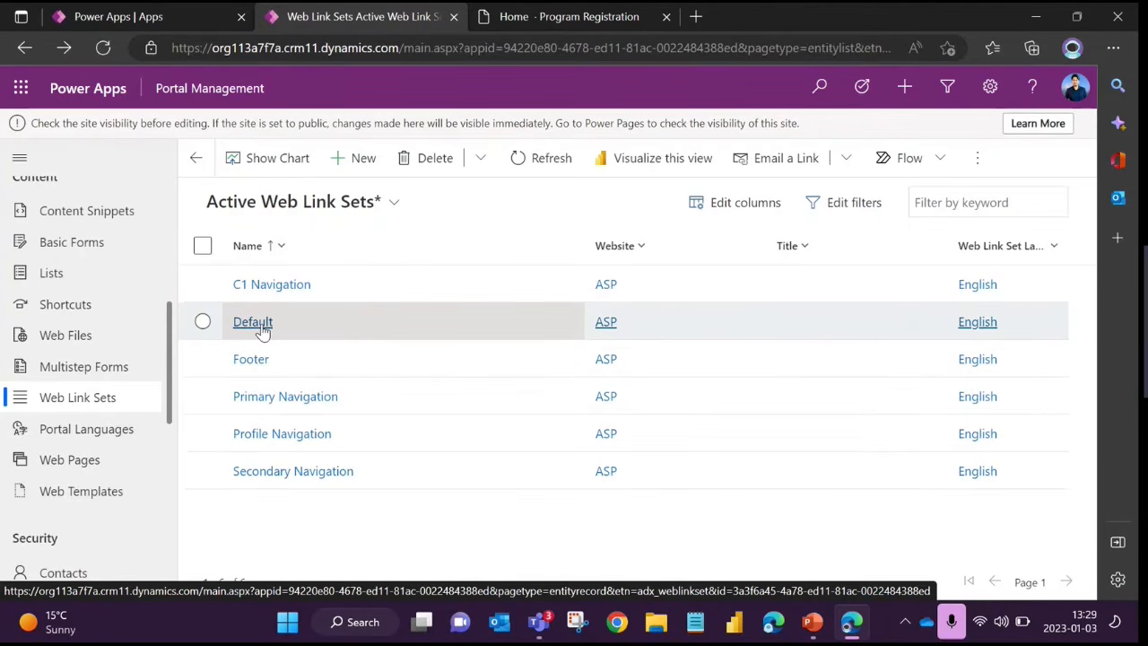
Switch to the Power Pages School site, check its header and footer, and sign in with the Azure AD account
{"action": "left_click", "coordinate": [543, 25]}
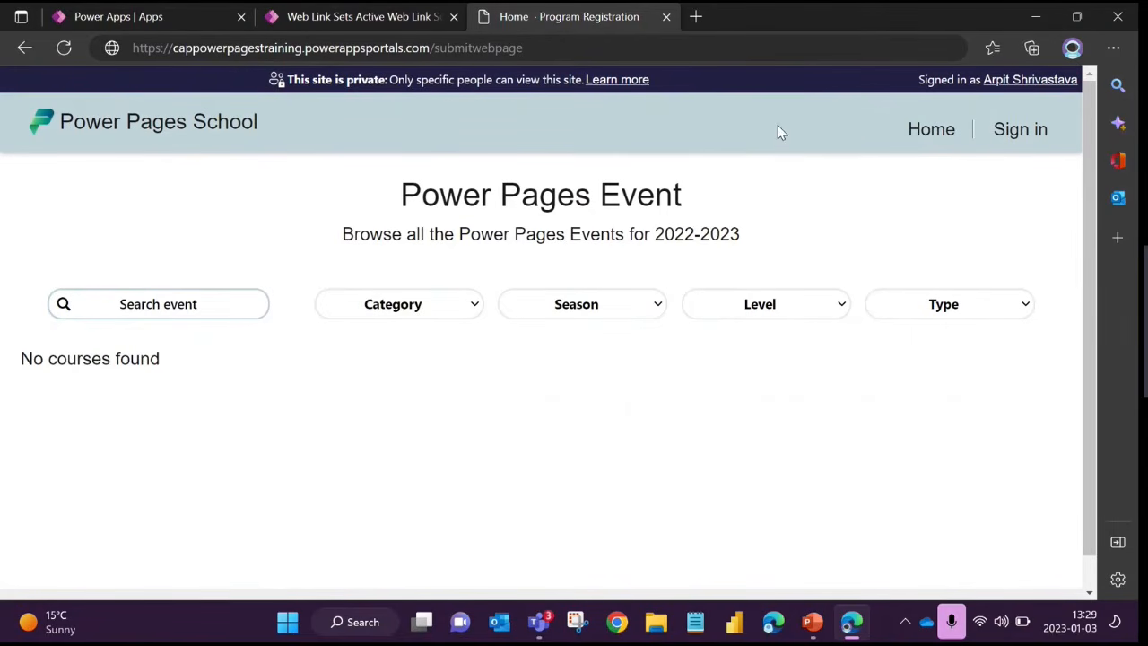
{"action": "scroll", "coordinate": [681, 466], "scroll_direction": "down", "scroll_amount": 1}
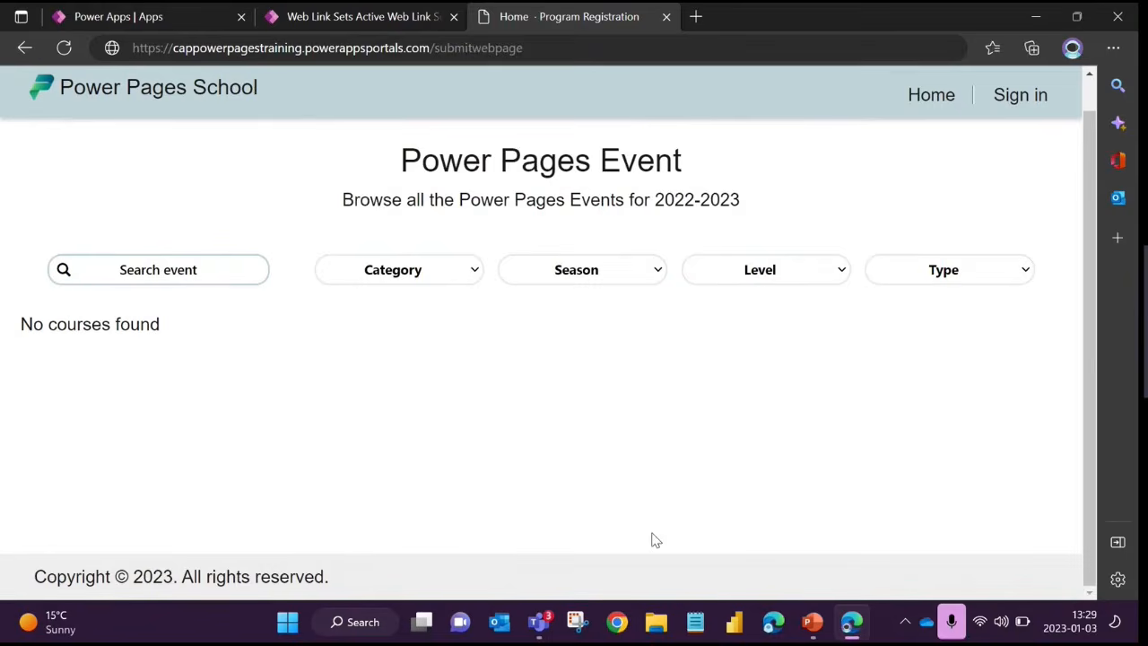
{"action": "scroll", "coordinate": [681, 502], "scroll_direction": "up", "scroll_amount": 1}
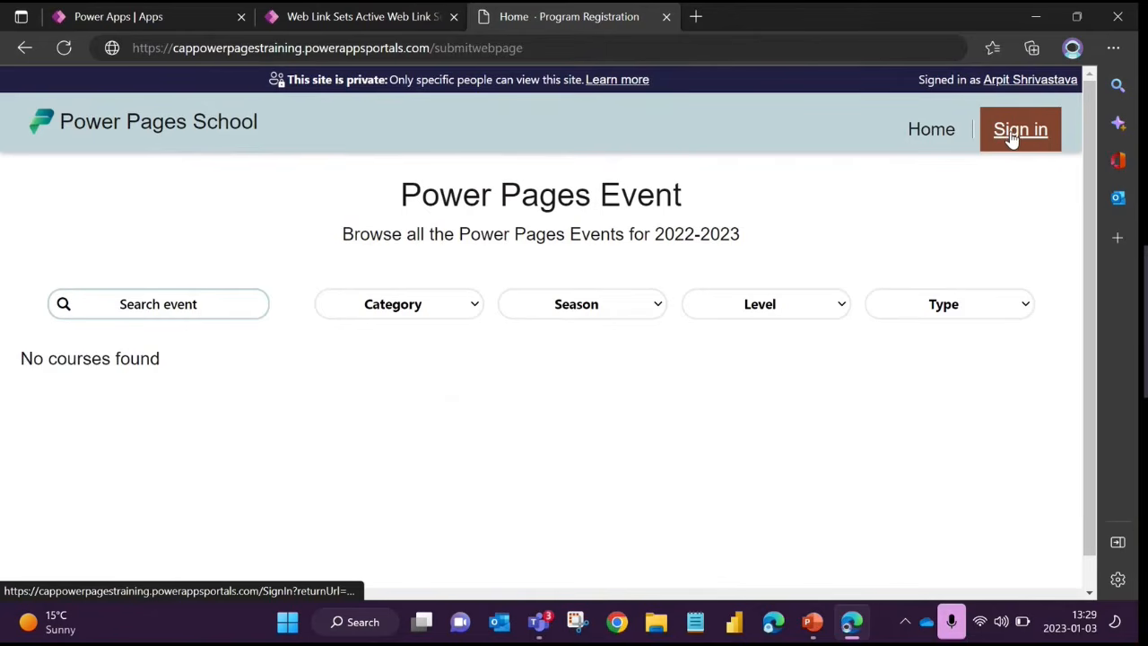
{"action": "left_click", "coordinate": [1013, 134]}
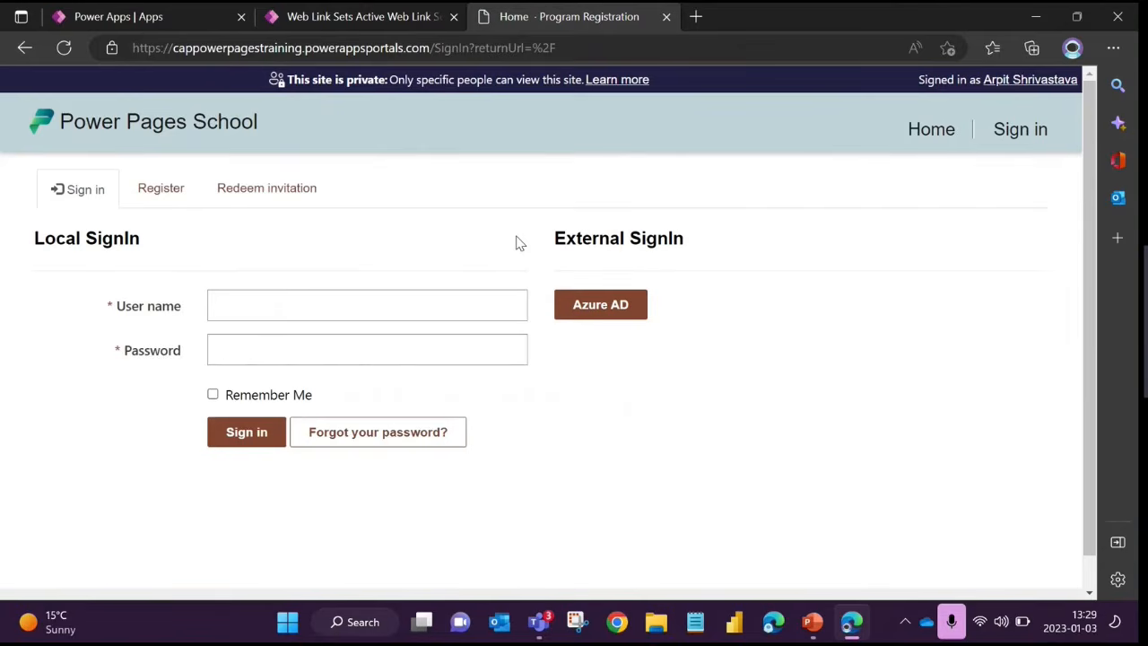
{"action": "left_click", "coordinate": [635, 312]}
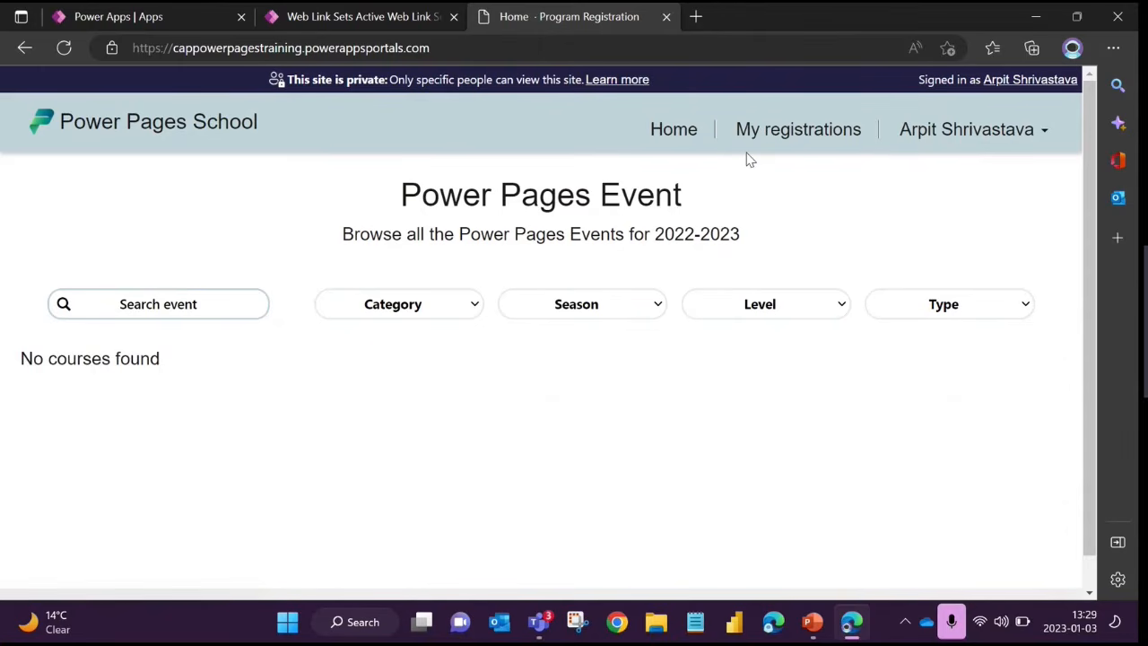
Compare the site's signed-in account menu and header links with the ASP web link sets in Portal Management
{"action": "left_click", "coordinate": [1025, 139]}
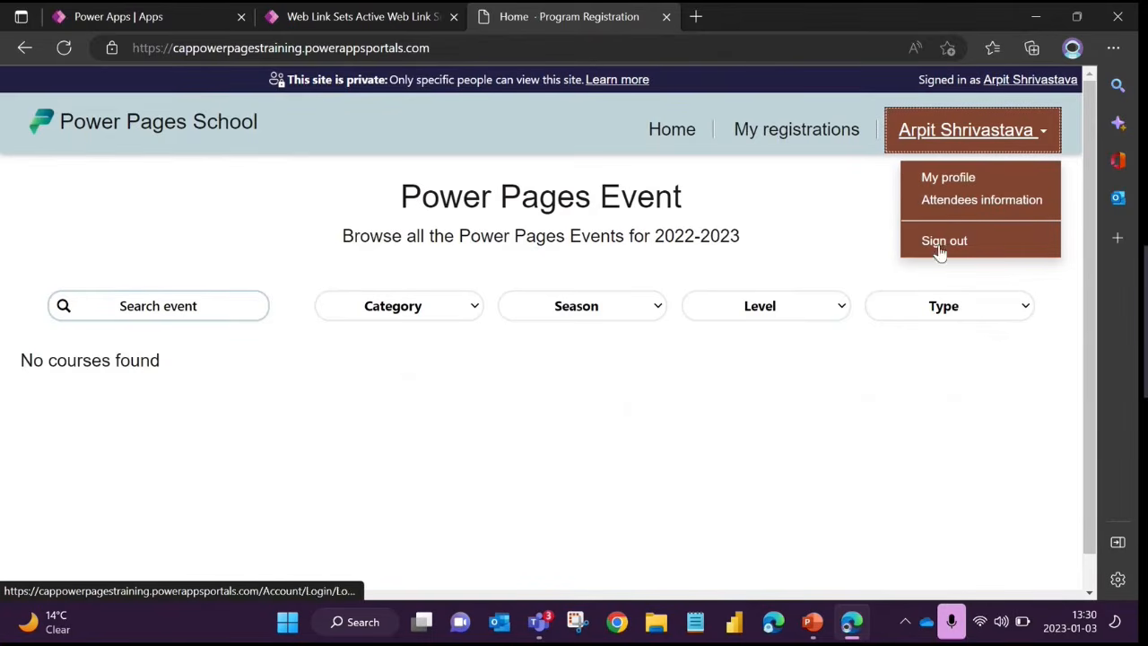
{"action": "left_click", "coordinate": [313, 16]}
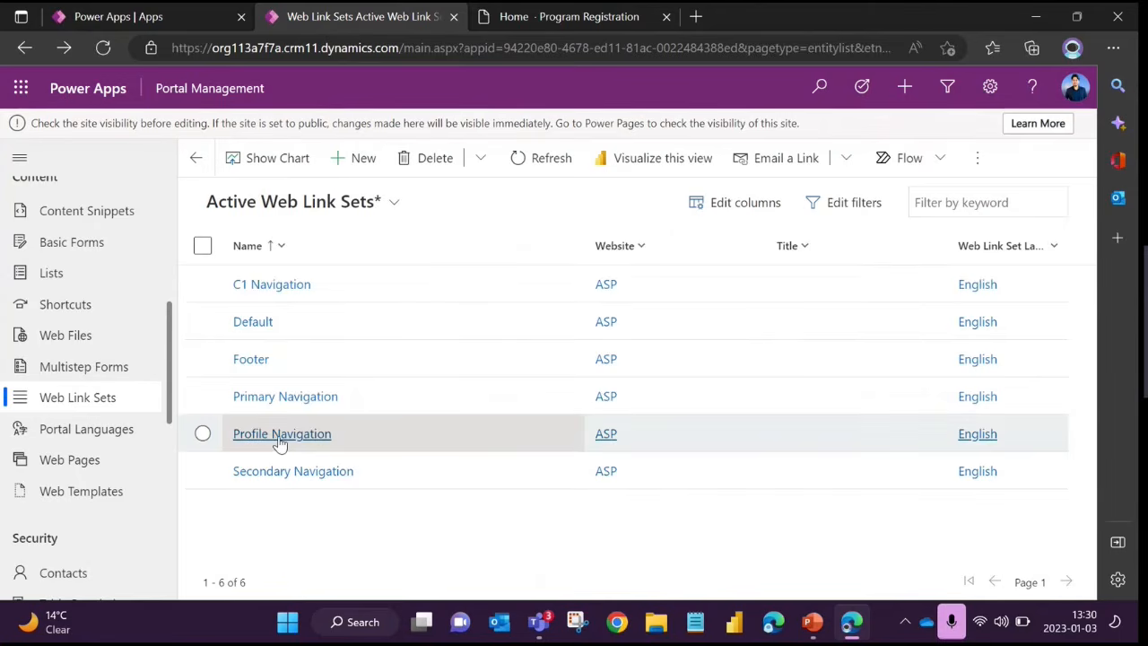
{"action": "left_click", "coordinate": [524, 27]}
{"action": "left_click", "coordinate": [557, 142]}
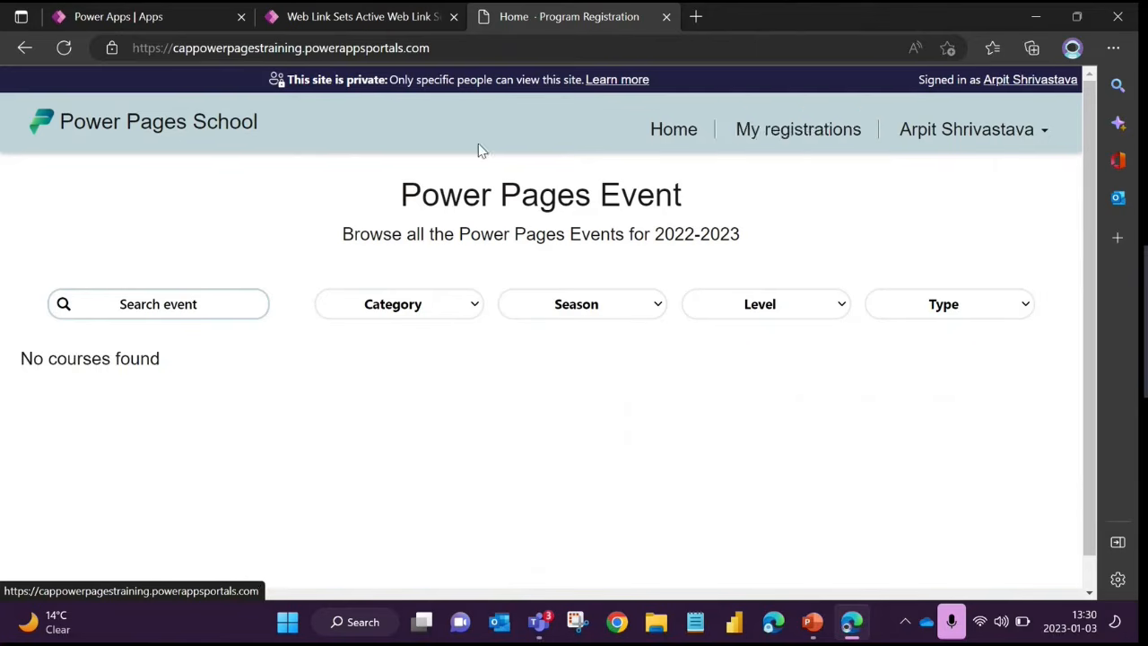
{"action": "left_click", "coordinate": [336, 23]}
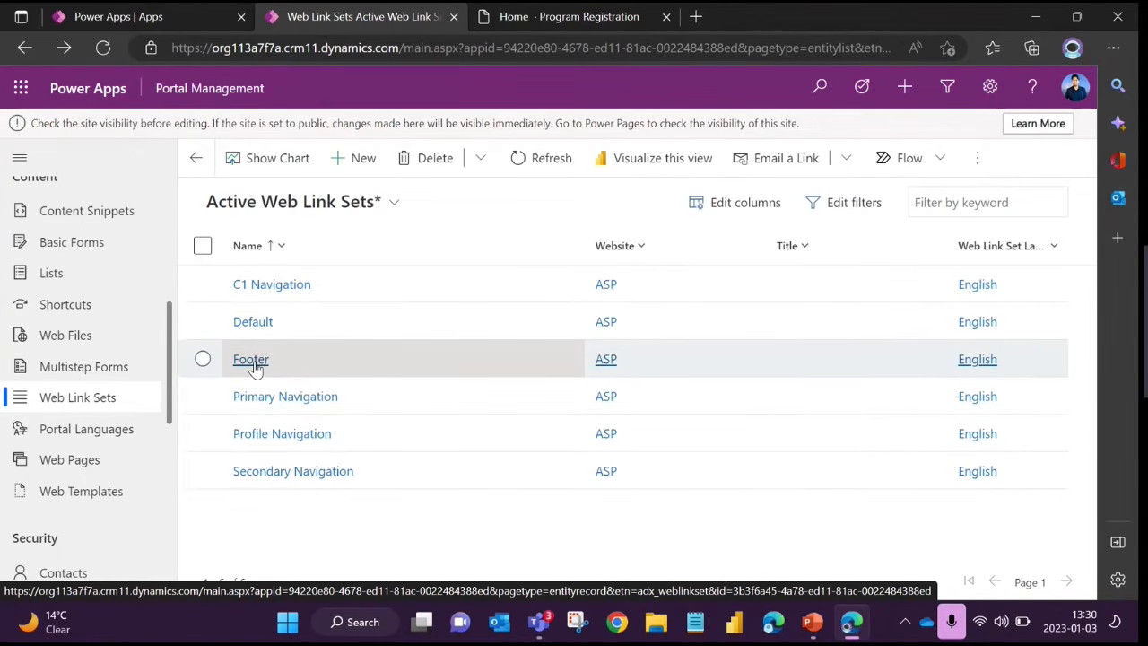
Open the ASP Primary Navigation web link set and review its general fields, from Name and Publishing State to Copy (HTML)
{"action": "left_click", "coordinate": [287, 397]}
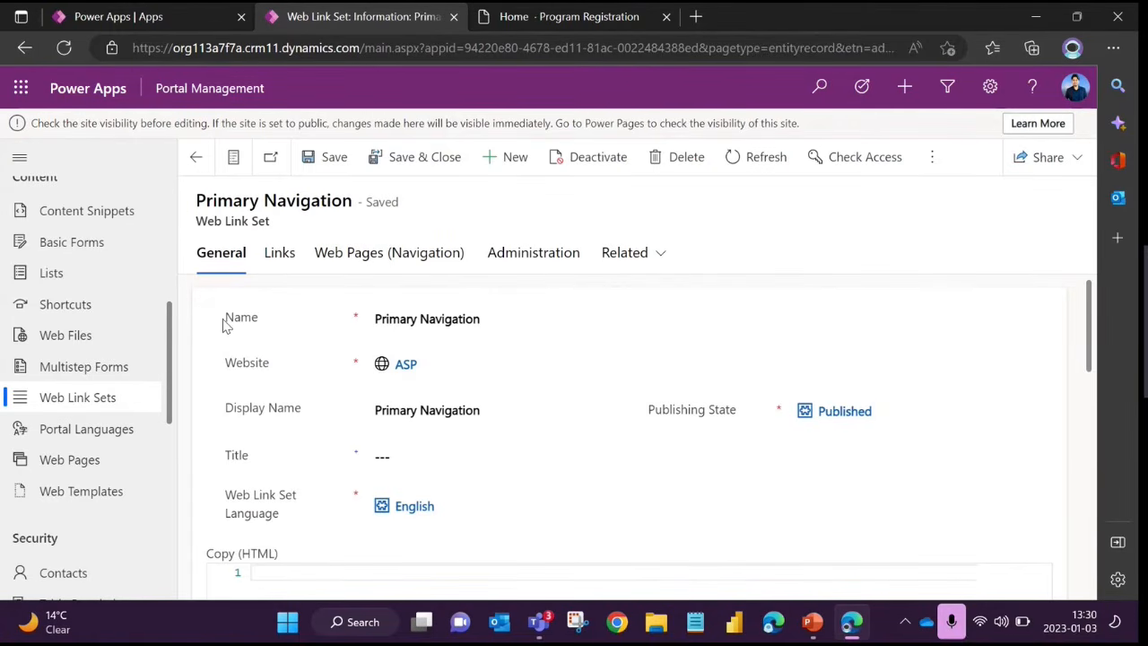
{"action": "left_click_drag", "start_coordinate": [221, 321], "coordinate": [272, 324]}
{"action": "left_click", "coordinate": [290, 348]}
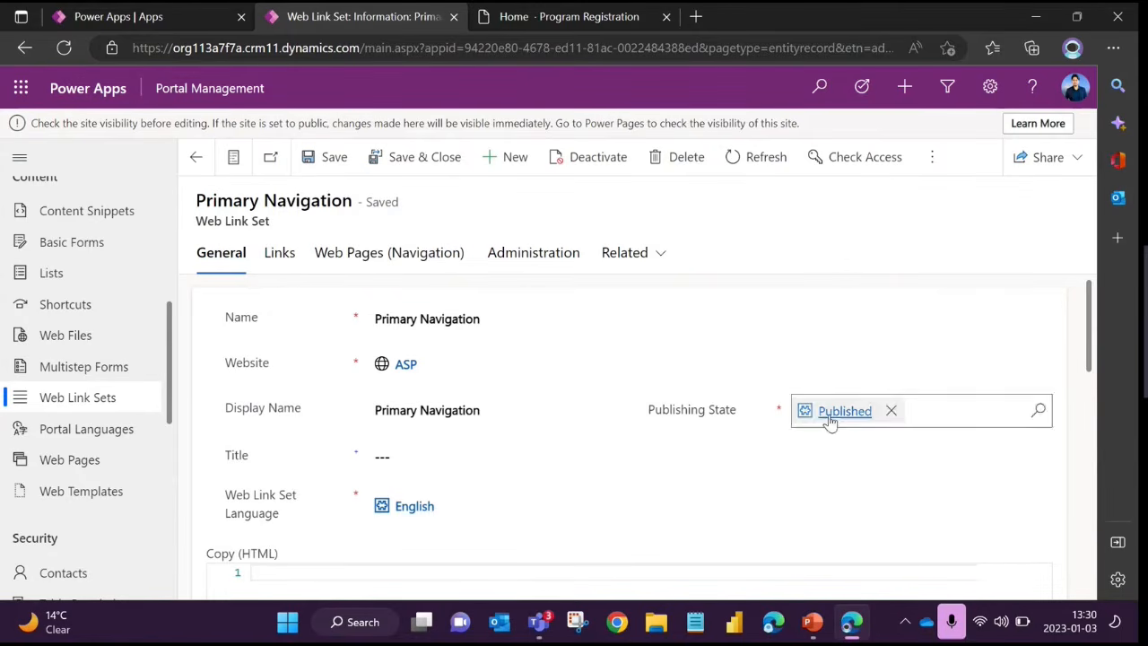
{"action": "scroll", "coordinate": [341, 459], "scroll_direction": "down", "scroll_amount": 1}
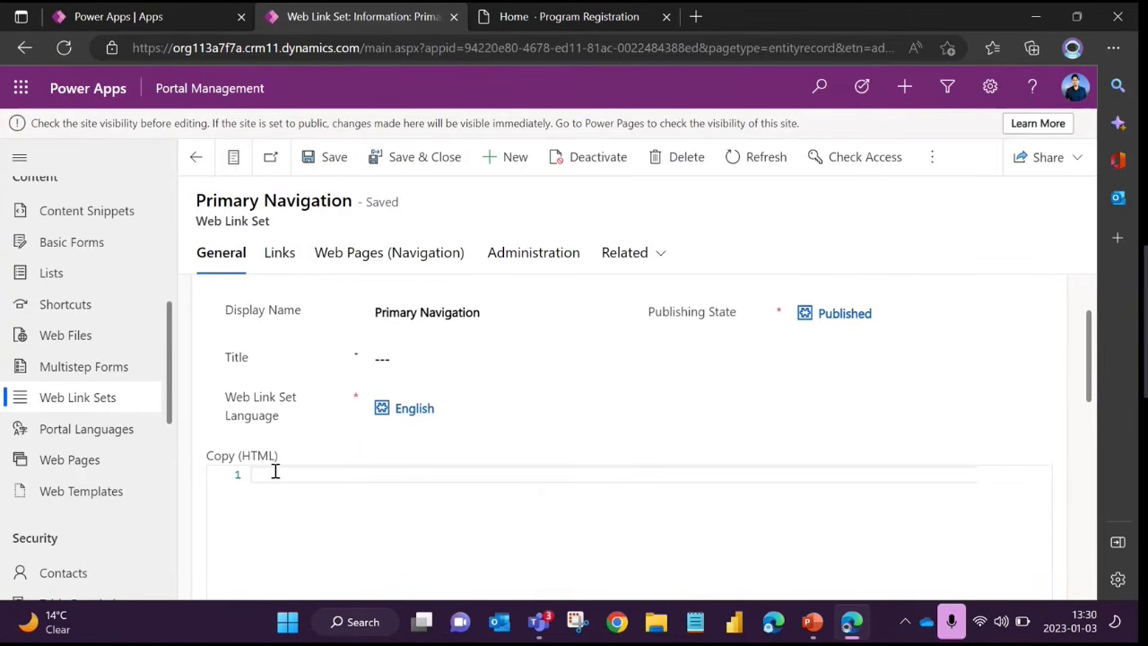
Review the links of the Primary Navigation set and compare them with the header navigation on the Power Pages School site
{"action": "left_click", "coordinate": [278, 255]}
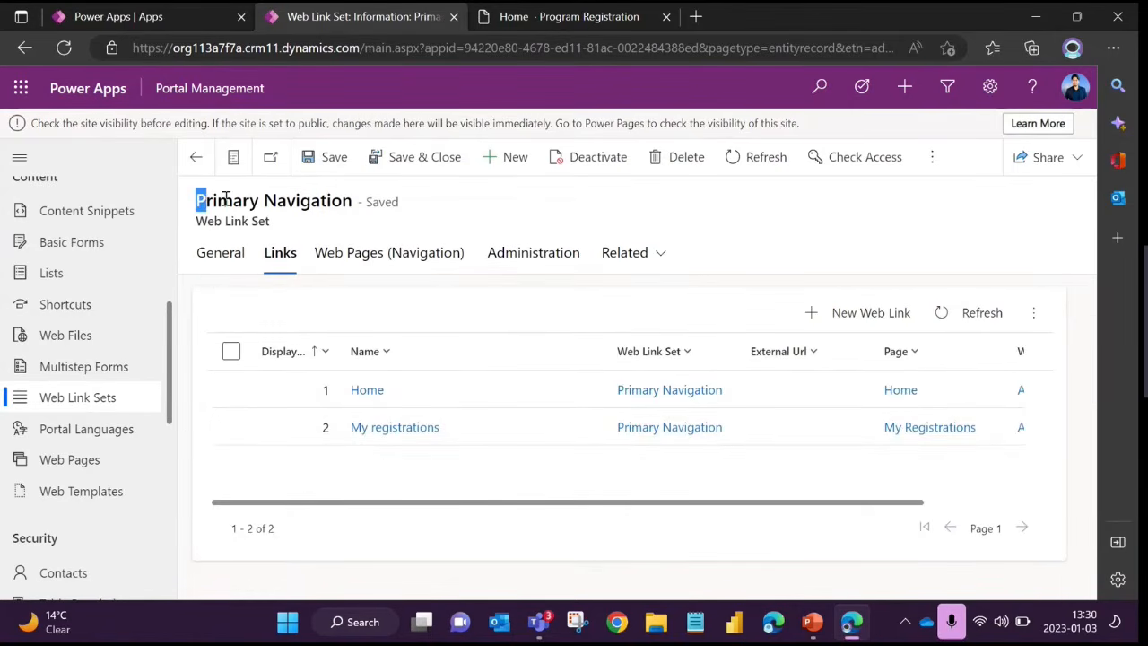
{"action": "left_click_drag", "start_coordinate": [197, 200], "coordinate": [348, 200]}
{"action": "left_click", "coordinate": [464, 220]}
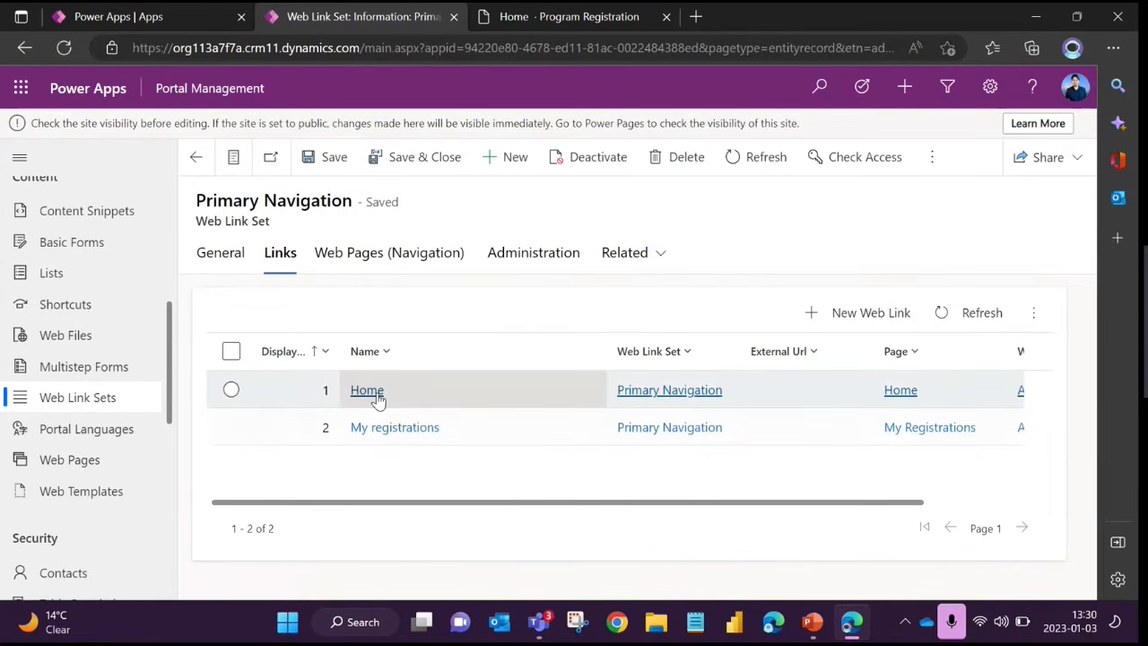
{"action": "left_click", "coordinate": [553, 12]}
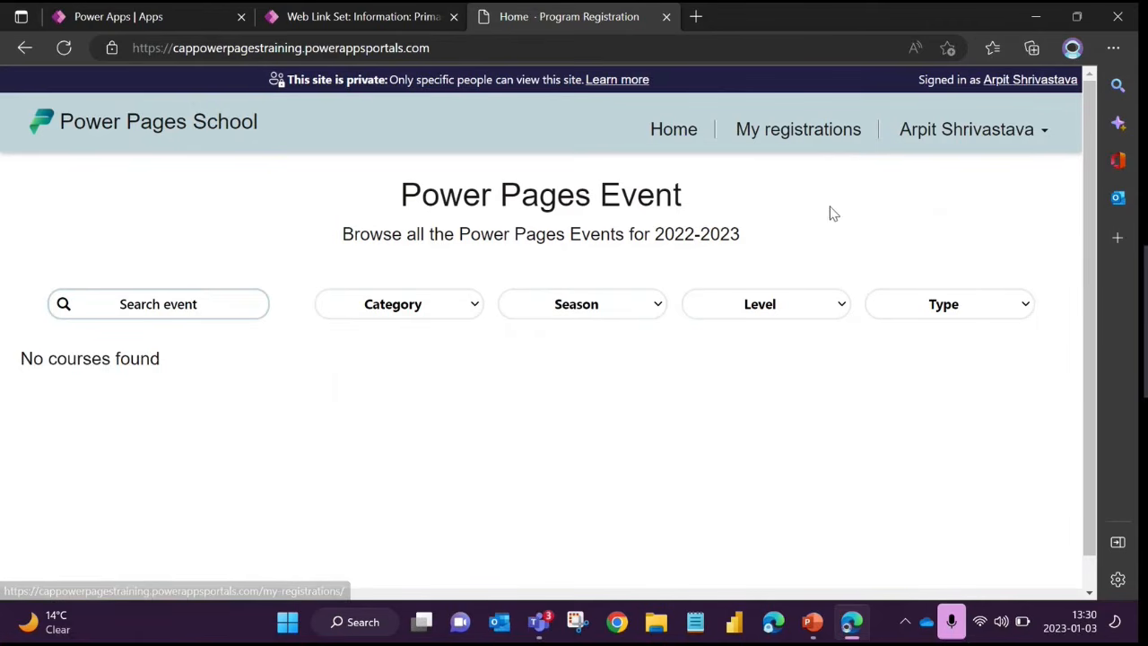
{"action": "left_click", "coordinate": [421, 19]}
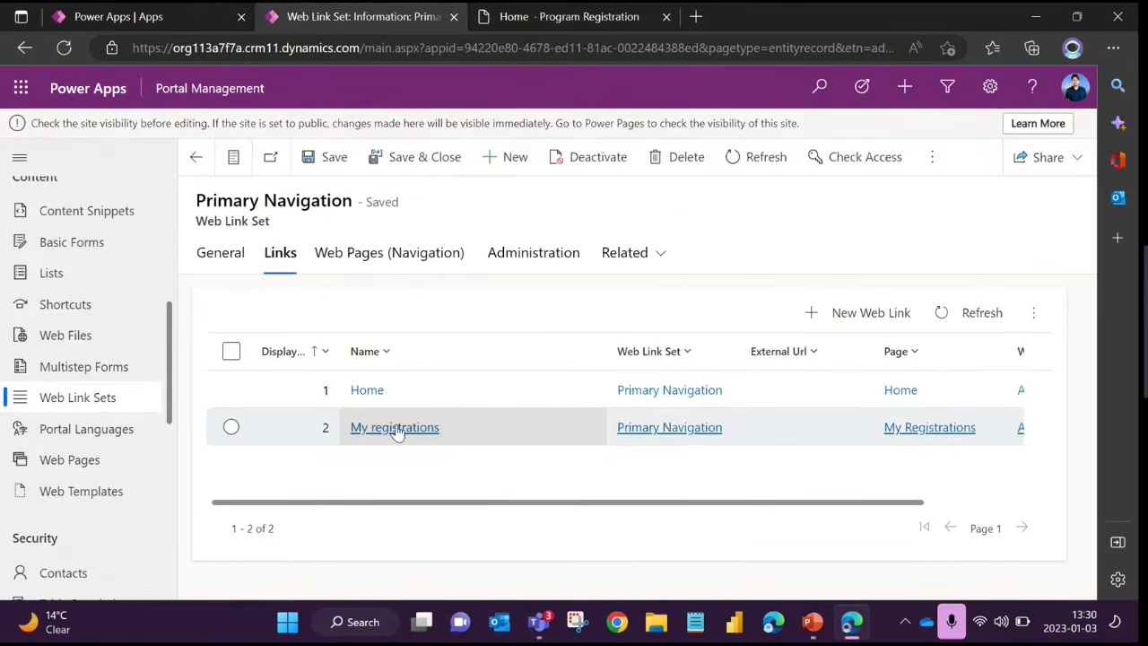
Open the My registrations web link and compare its Name with the link in the Power Pages School header
{"action": "double_click", "coordinate": [487, 428]}
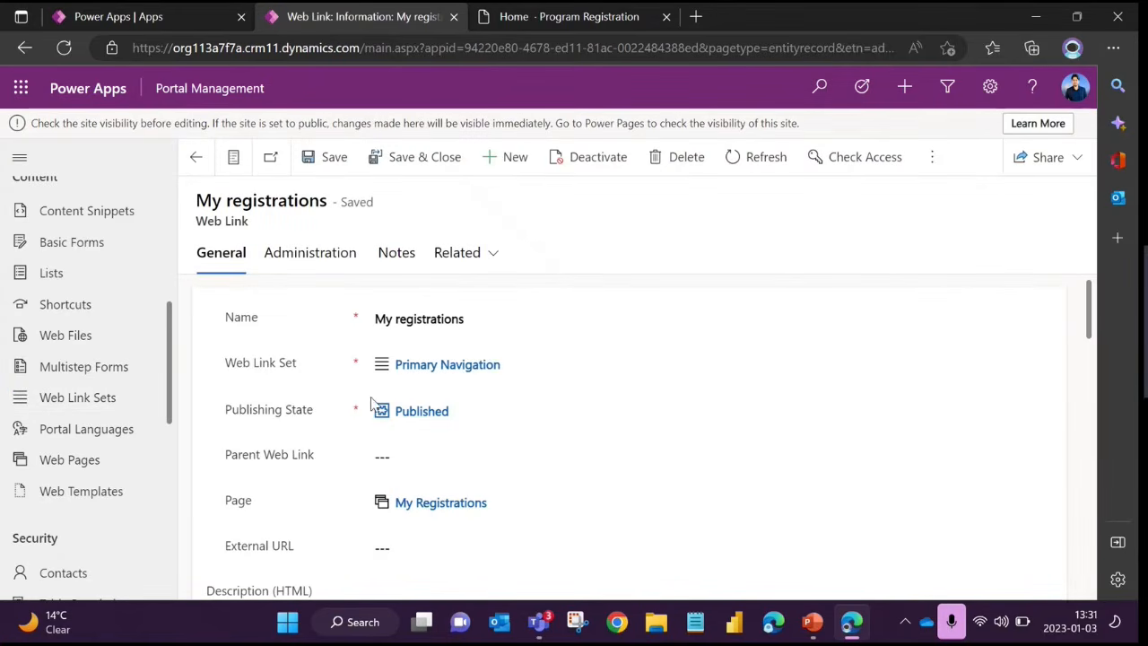
{"action": "left_click", "coordinate": [384, 318]}
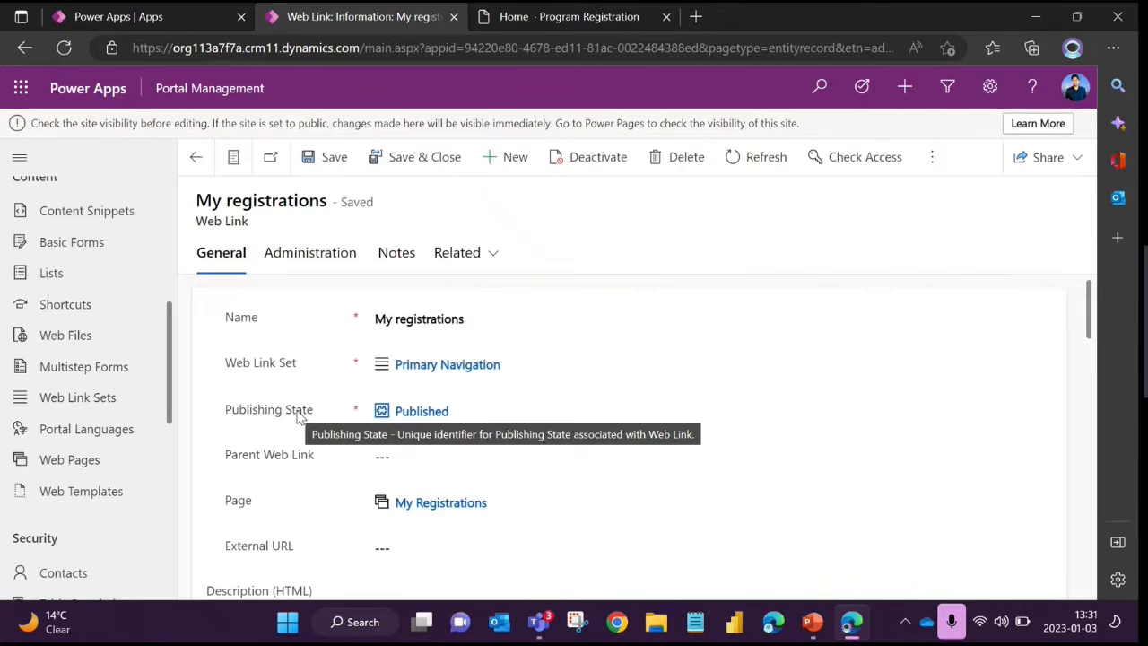
{"action": "left_click", "coordinate": [556, 17]}
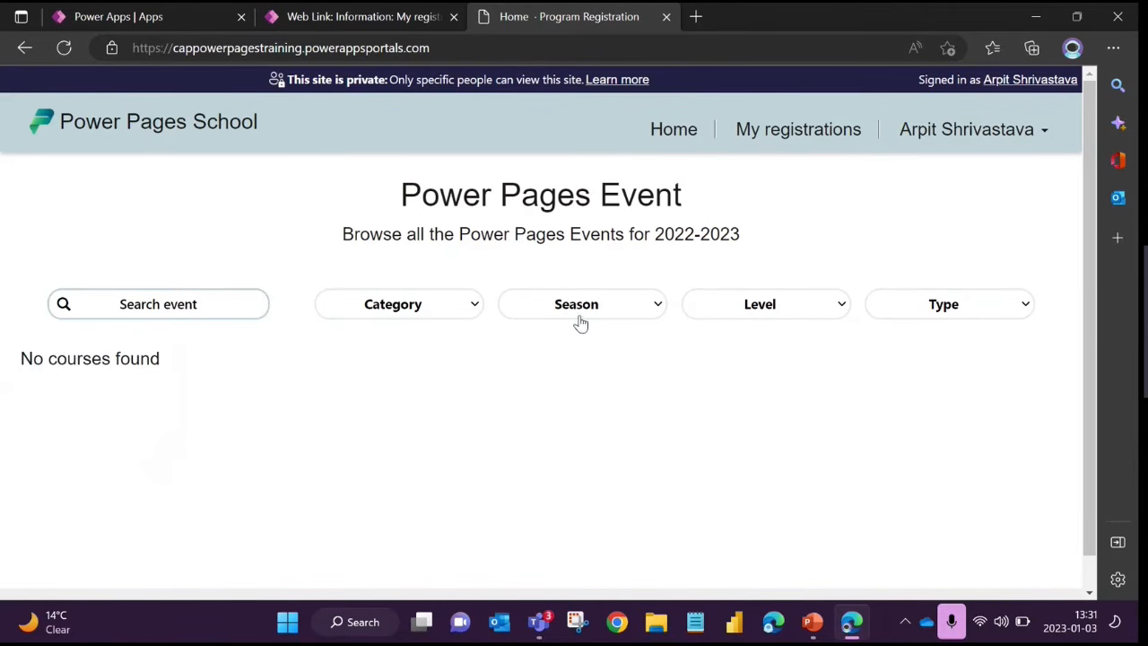
{"action": "left_click", "coordinate": [355, 14]}
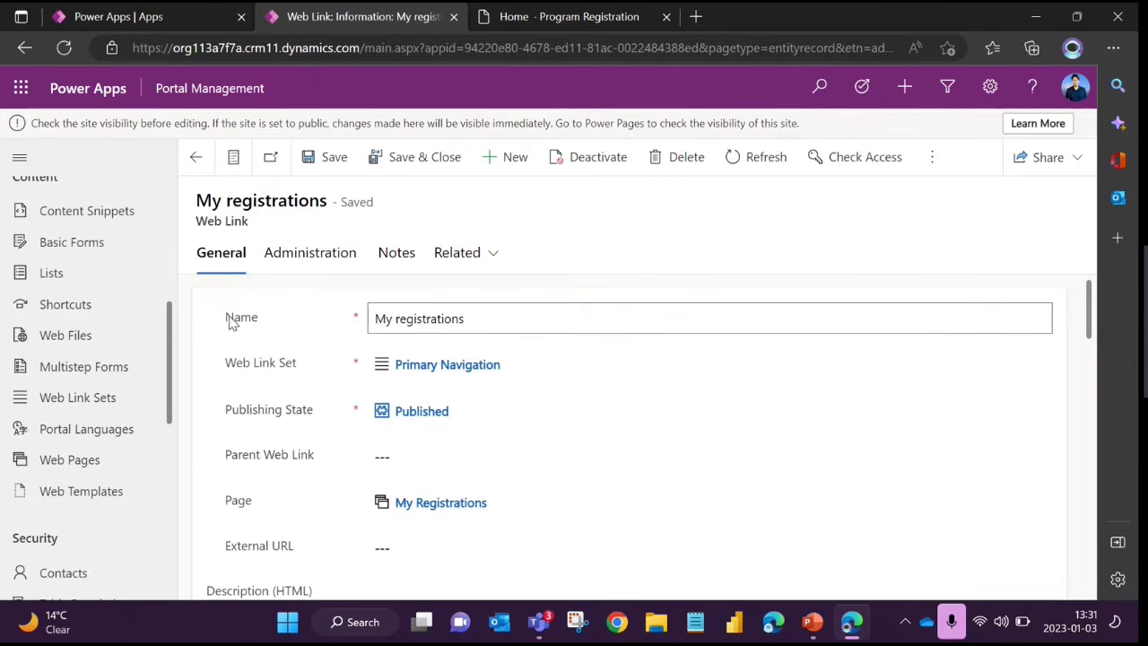
{"action": "left_click", "coordinate": [402, 321]}
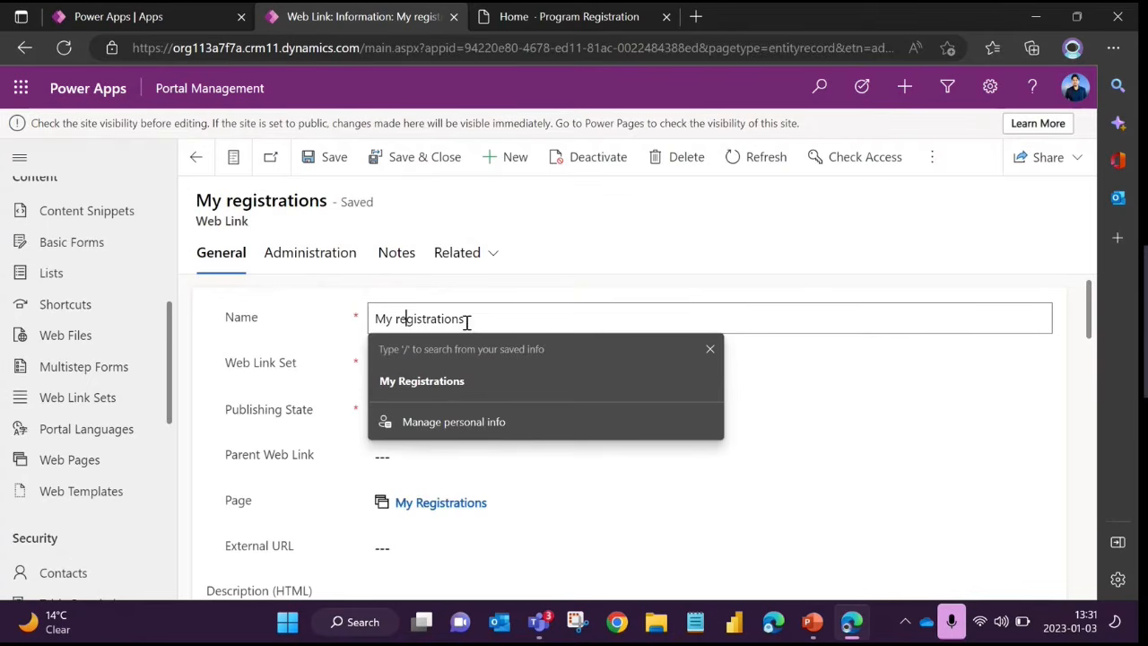
{"action": "left_click_drag", "start_coordinate": [466, 323], "coordinate": [359, 321]}
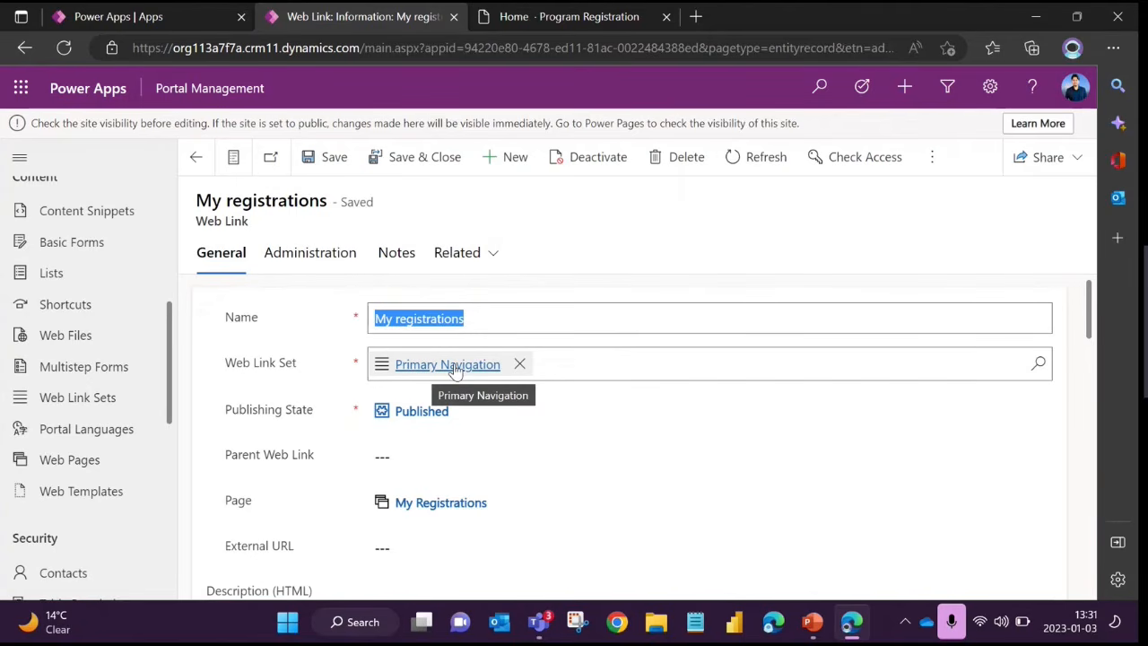
Review the My registrations web link's Web Link Set, Parent Web Link, Page and External URL fields
{"action": "scroll", "coordinate": [357, 411], "scroll_direction": "down", "scroll_amount": 1}
{"action": "scroll", "coordinate": [328, 389], "scroll_direction": "up", "scroll_amount": 1}
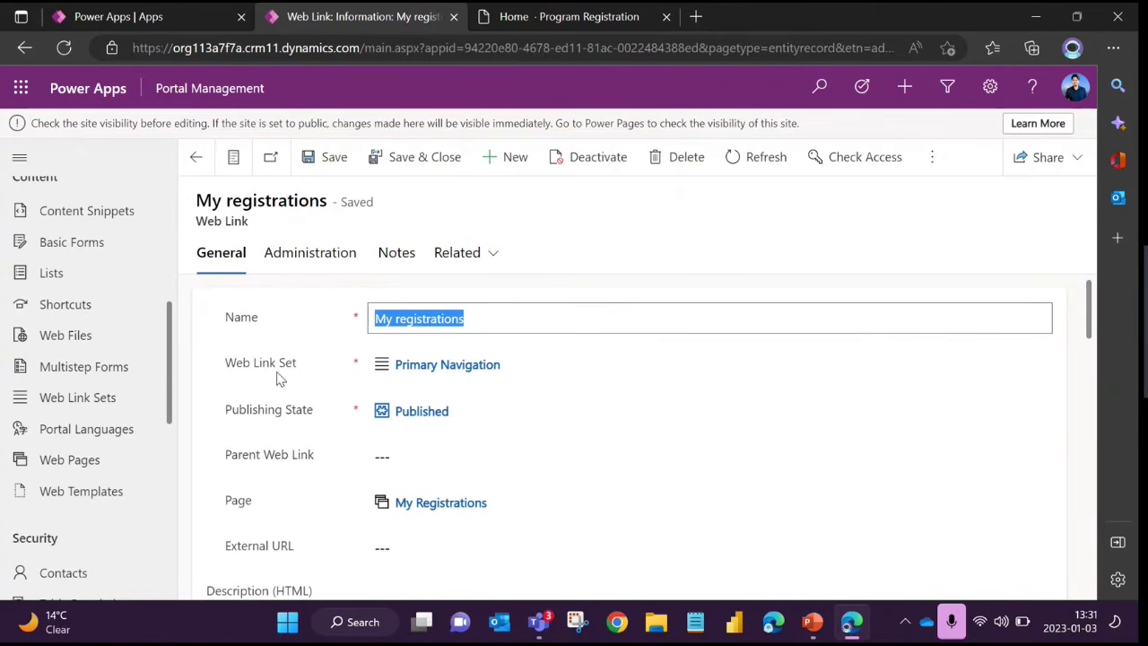
{"action": "left_click_drag", "start_coordinate": [221, 461], "coordinate": [342, 461]}
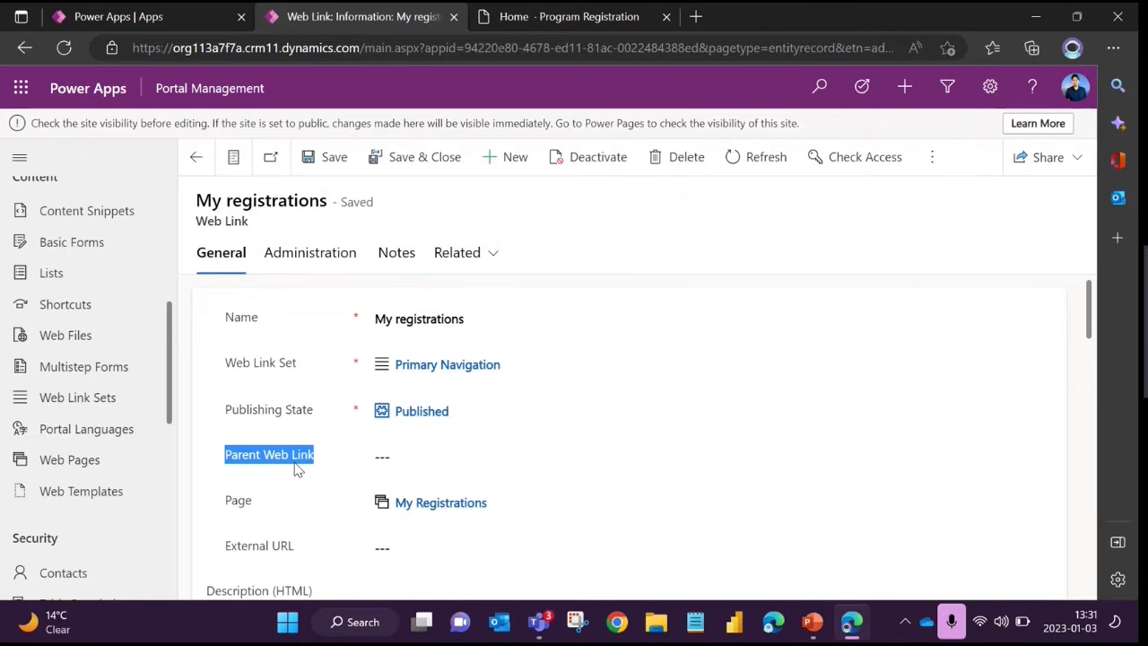
{"action": "left_click", "coordinate": [397, 317]}
{"action": "left_click_drag", "start_coordinate": [380, 318], "coordinate": [490, 320]}
{"action": "left_click", "coordinate": [218, 374]}
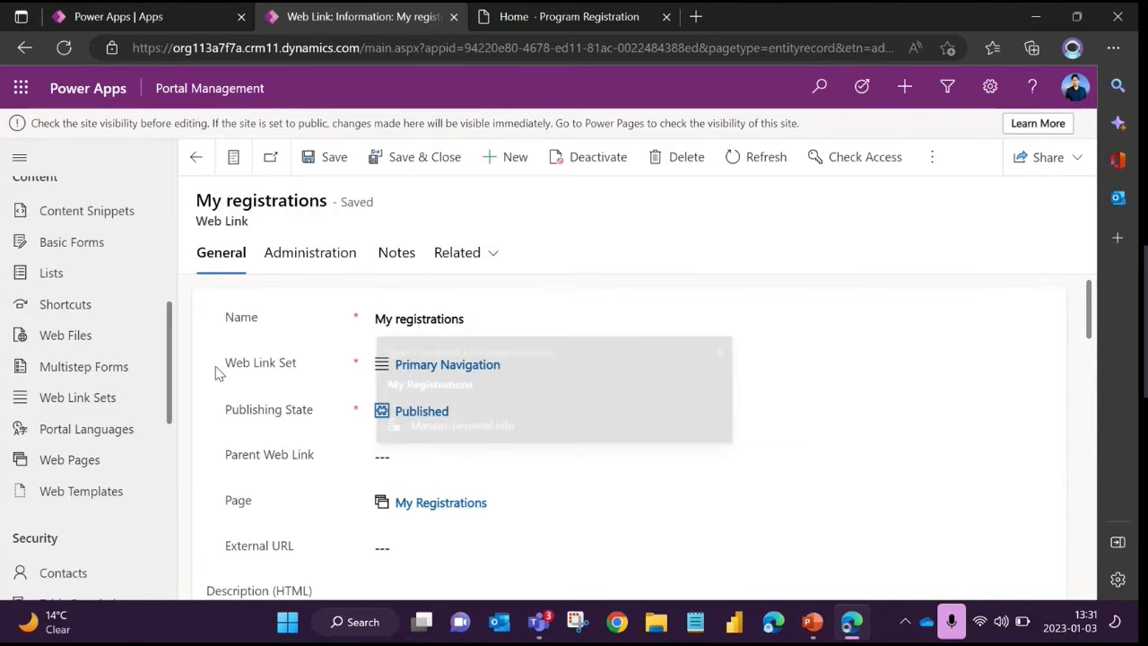
{"action": "scroll", "coordinate": [310, 430], "scroll_direction": "down", "scroll_amount": 1}
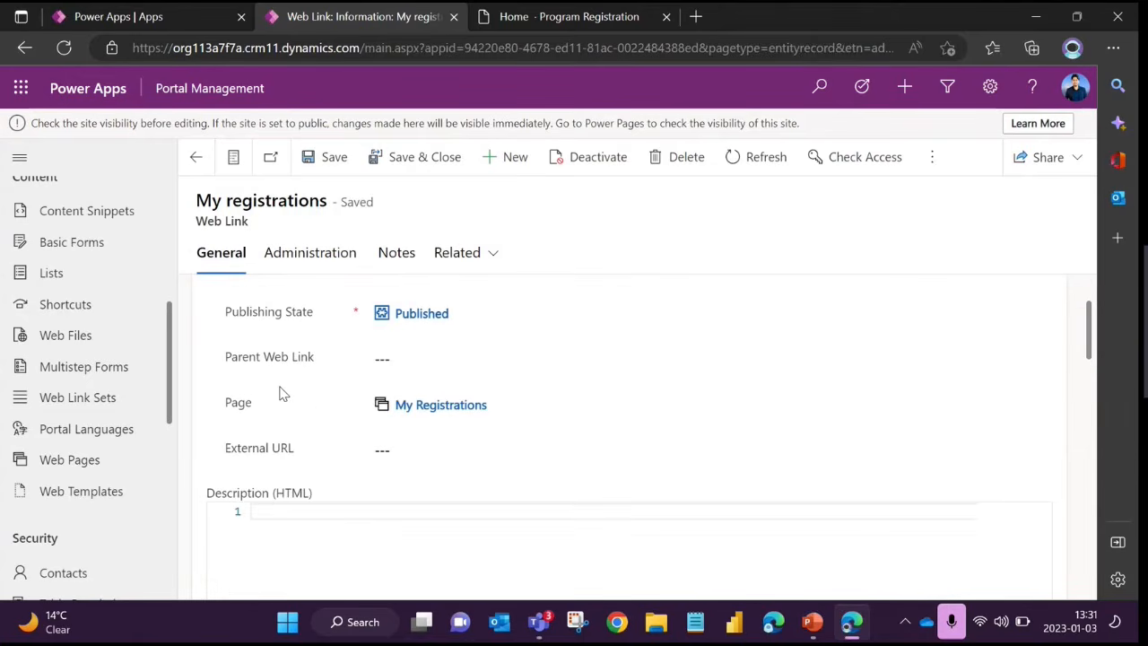
Check the web link's Page field against the page that the My registrations header link opens on the Power Pages School site
{"action": "double_click", "coordinate": [239, 405]}
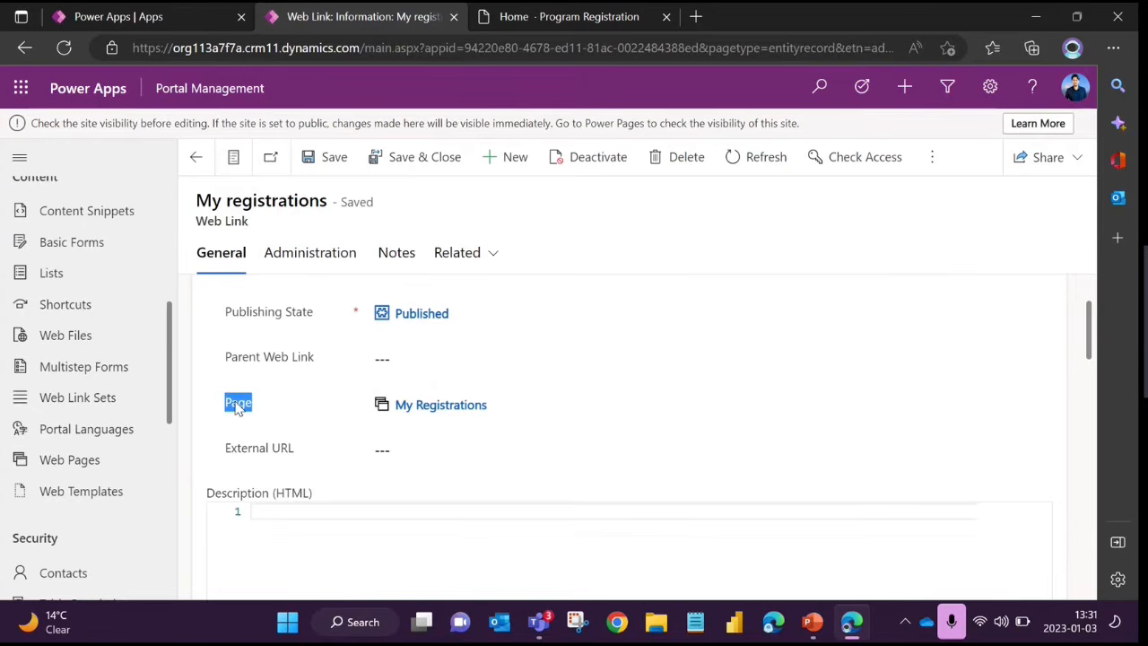
{"action": "left_click", "coordinate": [287, 423]}
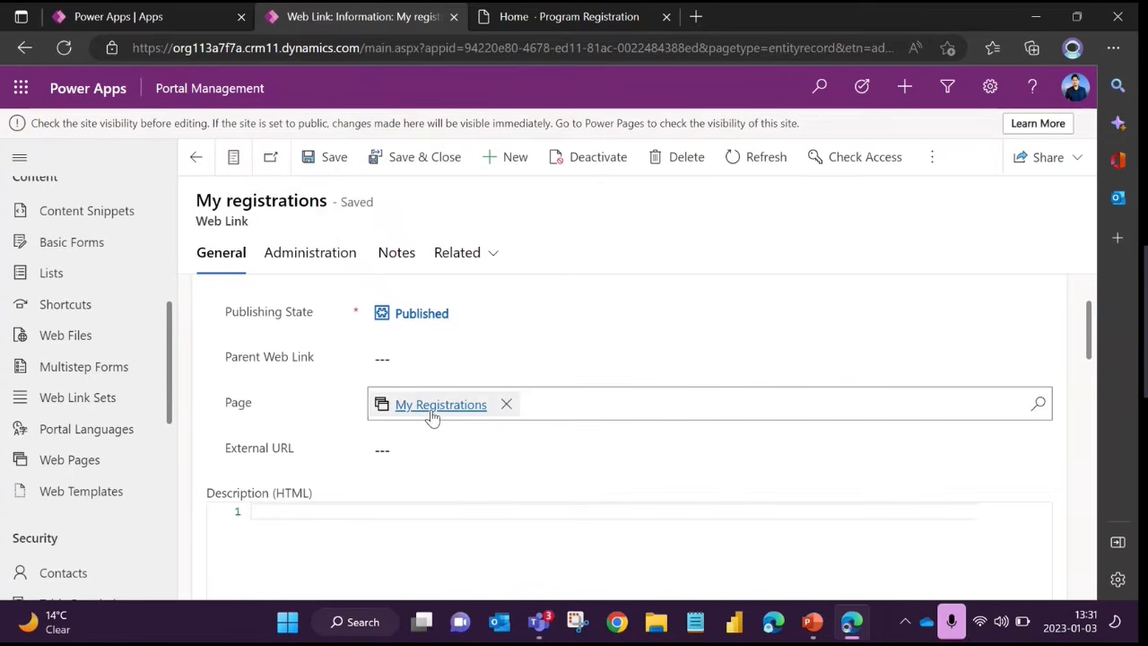
{"action": "left_click", "coordinate": [489, 16]}
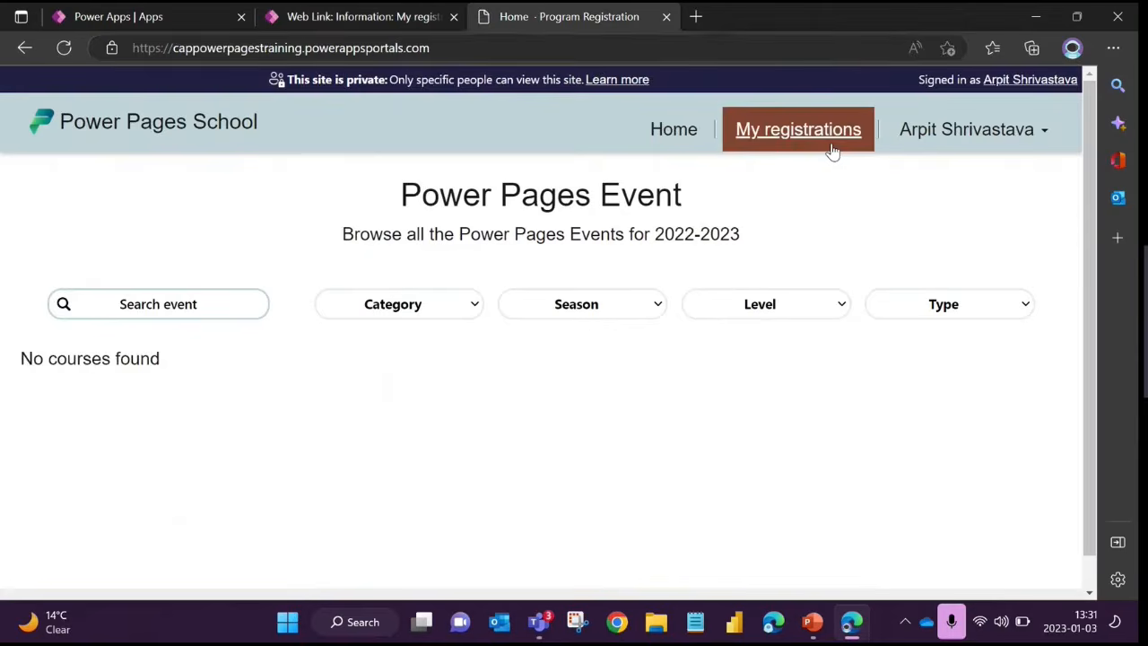
{"action": "left_click", "coordinate": [829, 149]}
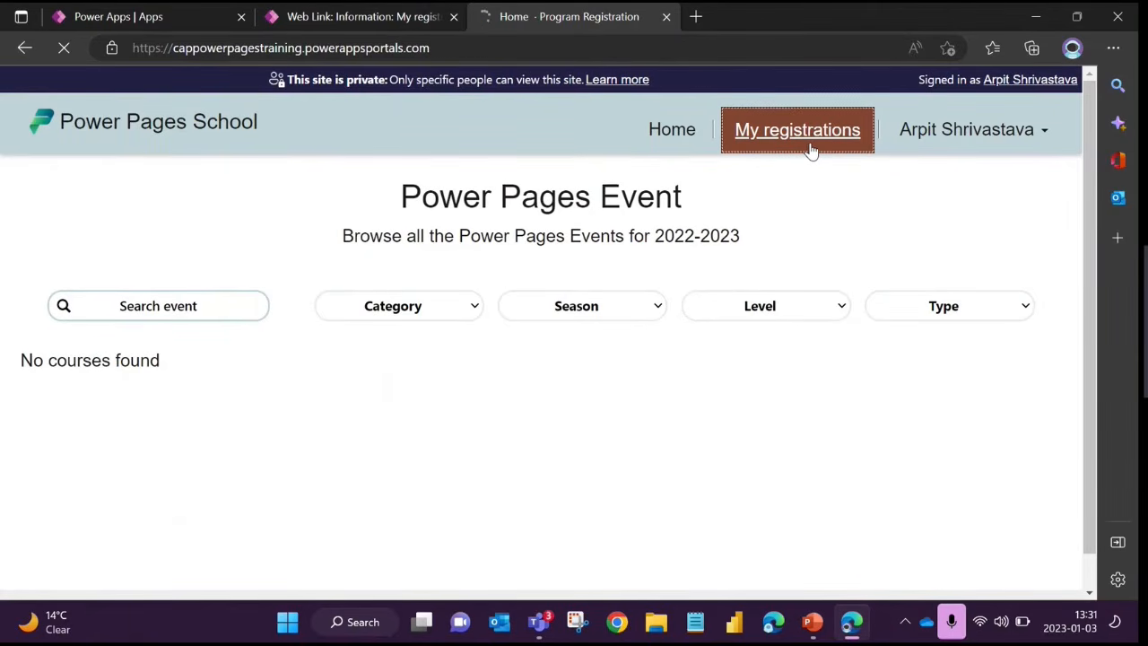
{"action": "scroll", "coordinate": [500, 266], "scroll_direction": "down", "scroll_amount": 2}
{"action": "scroll", "coordinate": [421, 317], "scroll_direction": "up", "scroll_amount": 2}
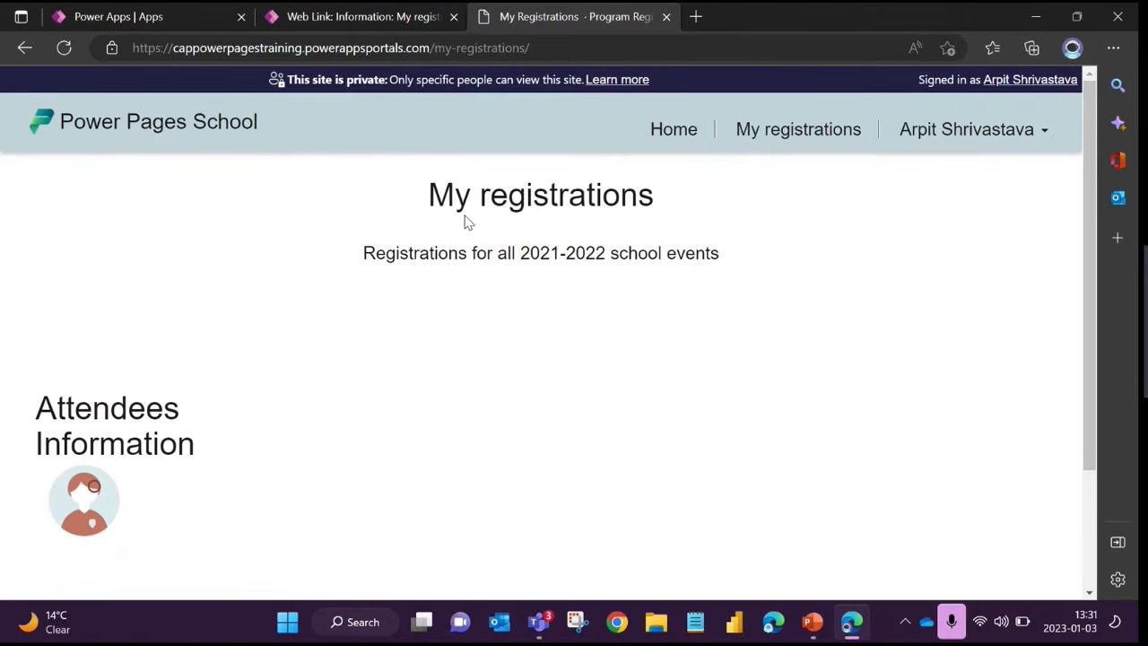
{"action": "left_click_drag", "start_coordinate": [427, 195], "coordinate": [703, 198]}
{"action": "left_click", "coordinate": [756, 210]}
Review the web link's External URL field and Link Options, comparing the Display Order with the site's header navigation
{"action": "left_click", "coordinate": [349, 17]}
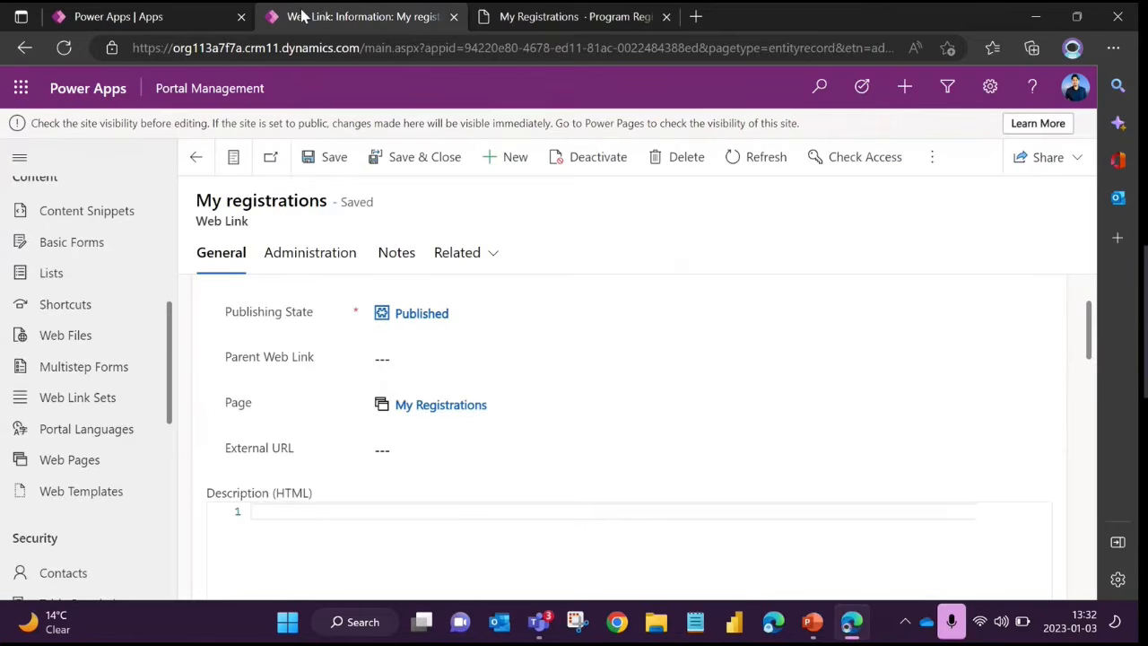
{"action": "left_click", "coordinate": [408, 453]}
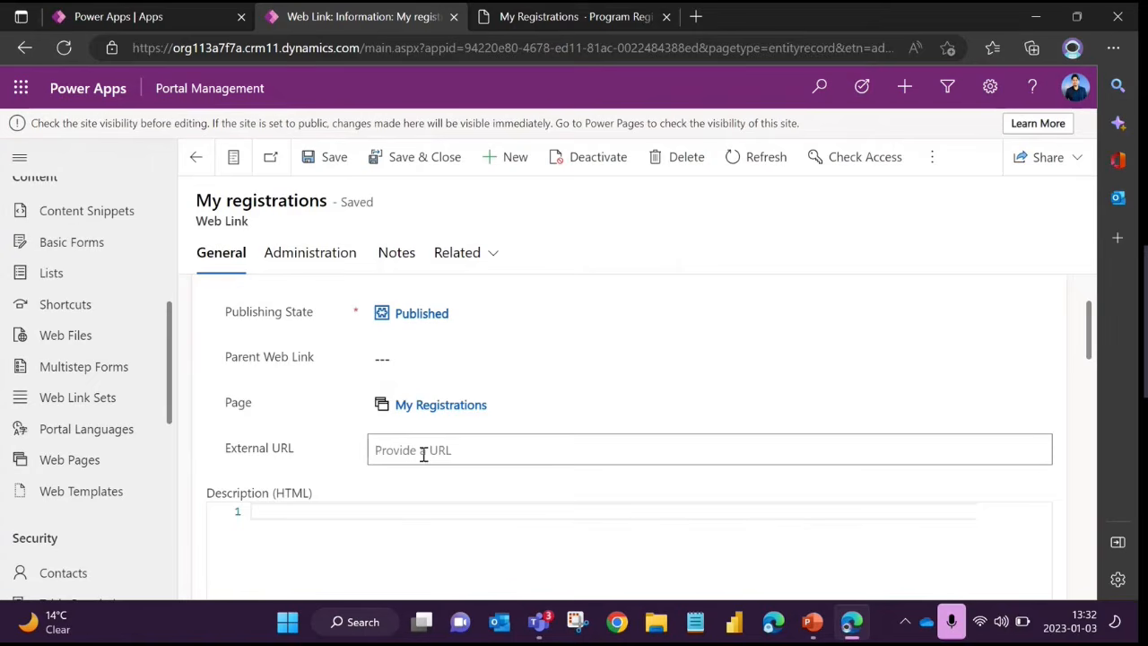
{"action": "scroll", "coordinate": [592, 441], "scroll_direction": "down", "scroll_amount": 10}
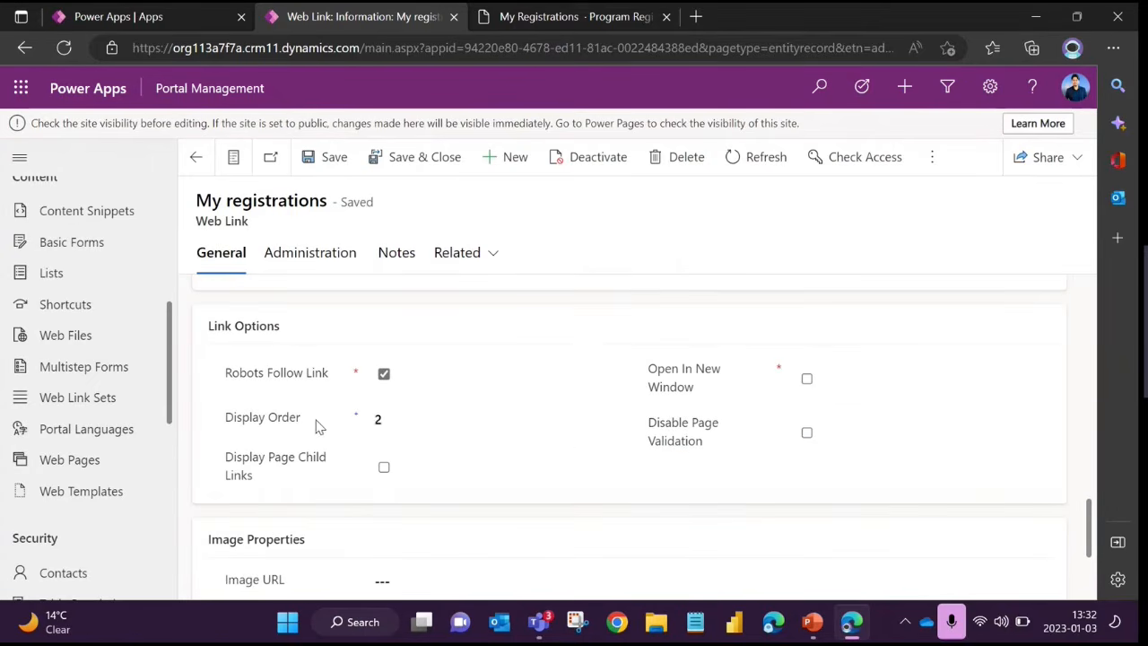
{"action": "scroll", "coordinate": [339, 425], "scroll_direction": "down", "scroll_amount": 1}
{"action": "scroll", "coordinate": [352, 409], "scroll_direction": "up", "scroll_amount": 1}
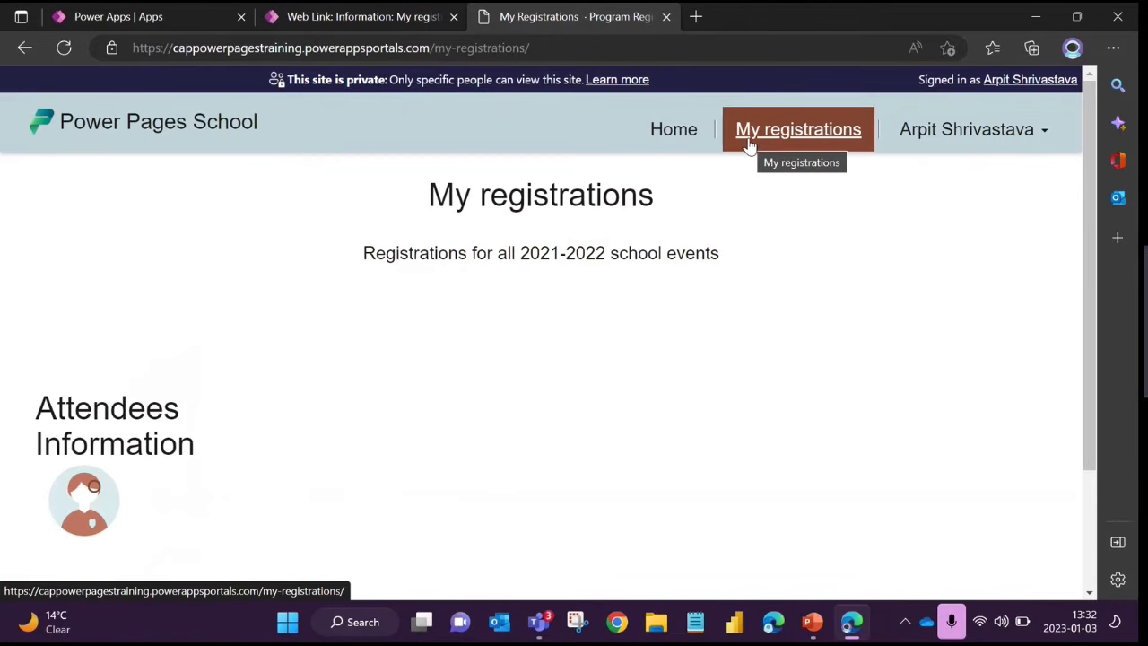
{"action": "left_click", "coordinate": [367, 18]}
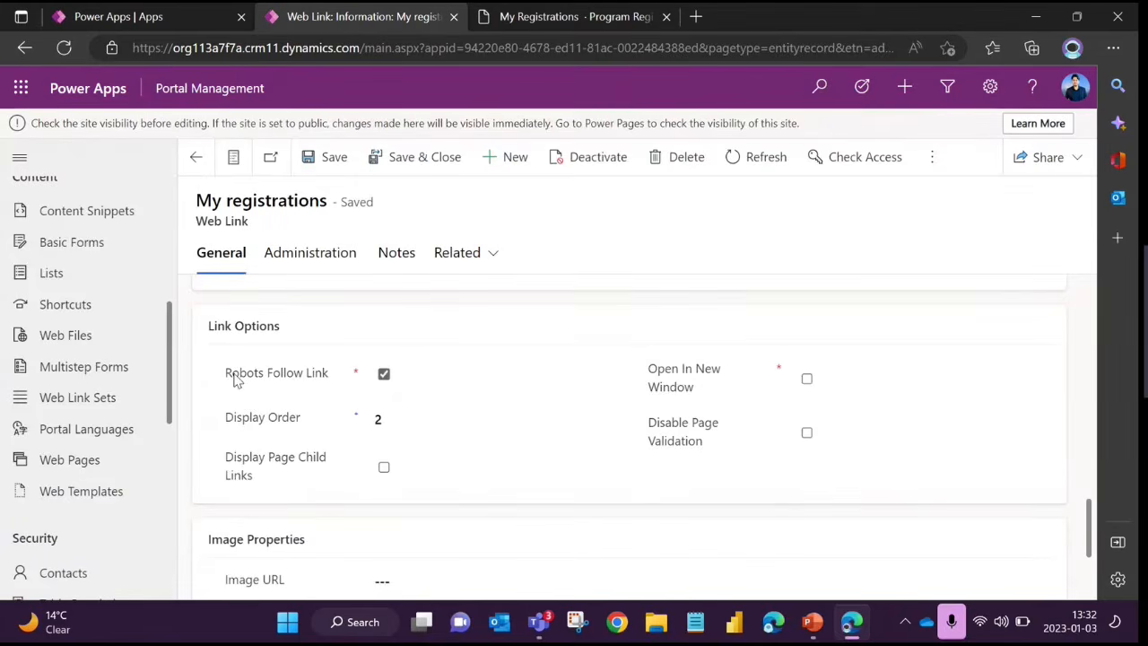
Review the web link's Robots Follow Link option and its Image Properties, including Image URL, Image Height and Image Alt Text
{"action": "left_click_drag", "start_coordinate": [226, 375], "coordinate": [325, 379]}
{"action": "scroll", "coordinate": [348, 445], "scroll_direction": "down", "scroll_amount": 2}
{"action": "left_click_drag", "start_coordinate": [227, 435], "coordinate": [308, 440]}
{"action": "left_click", "coordinate": [296, 466]}
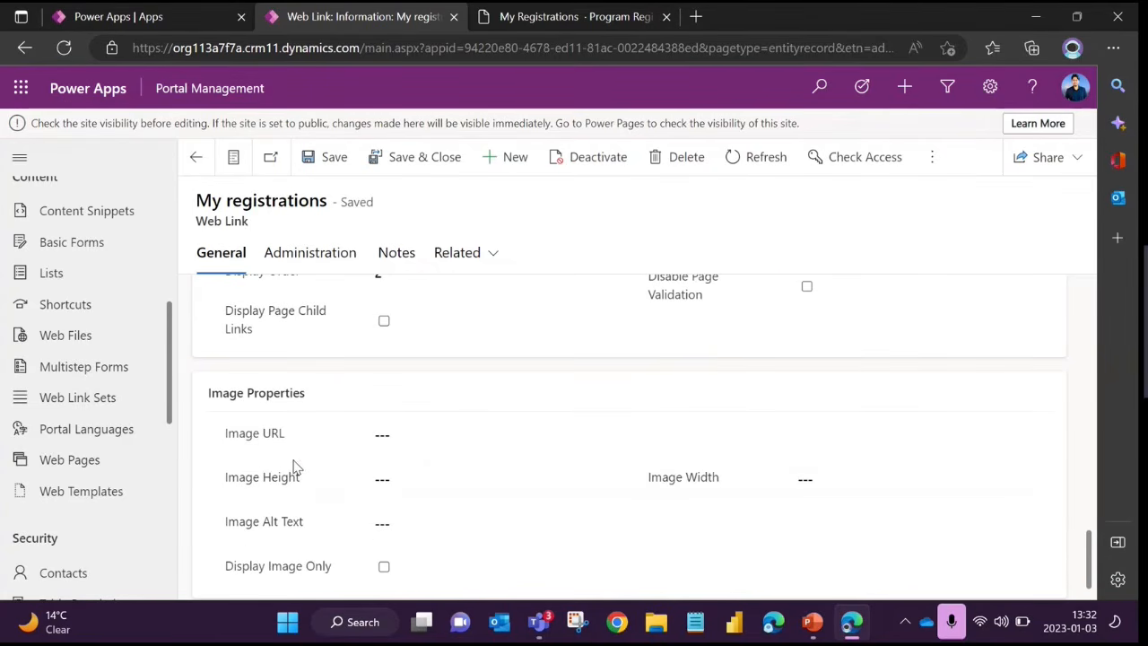
{"action": "left_click_drag", "start_coordinate": [227, 436], "coordinate": [305, 440]}
{"action": "left_click", "coordinate": [443, 438]}
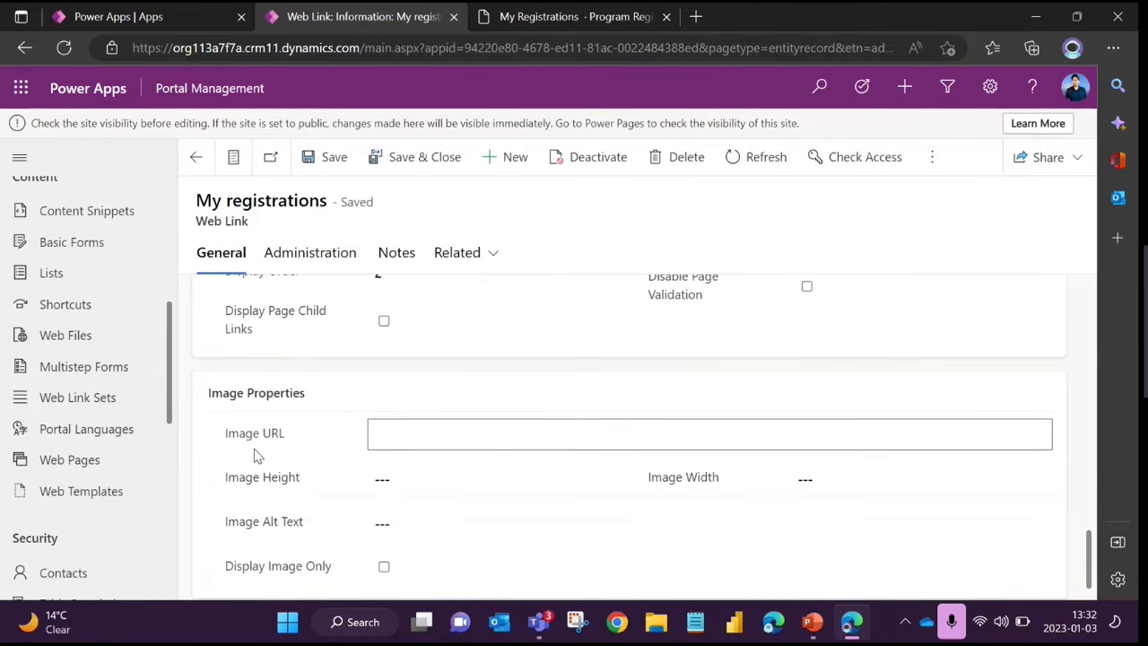
{"action": "left_click", "coordinate": [392, 479]}
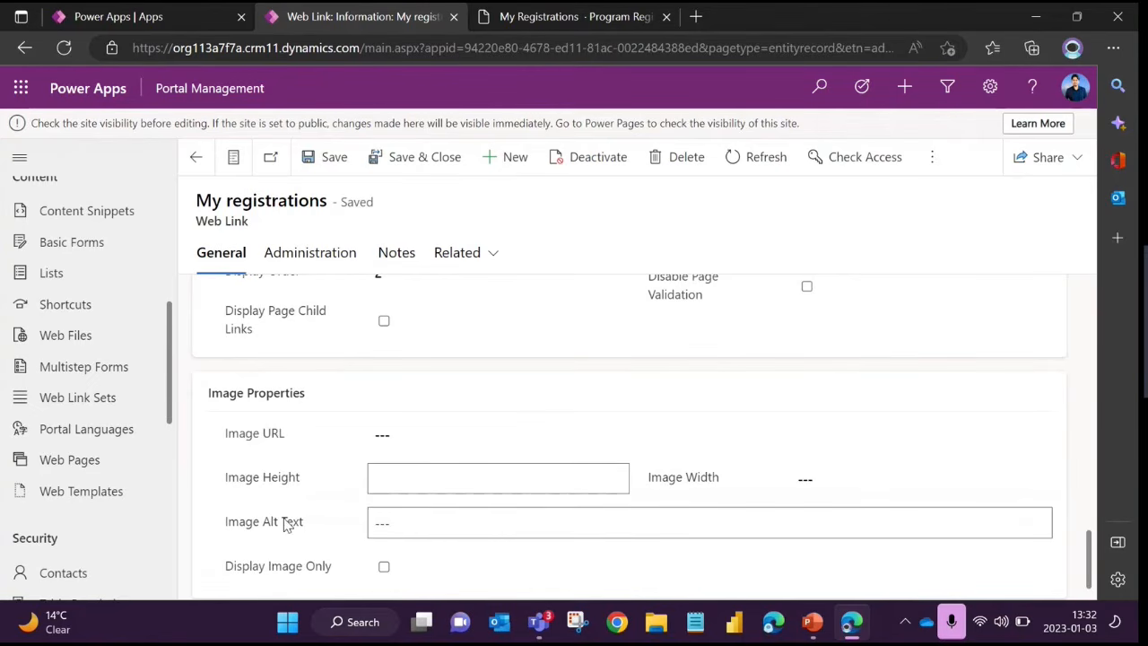
{"action": "scroll", "coordinate": [285, 524], "scroll_direction": "down", "scroll_amount": 1}
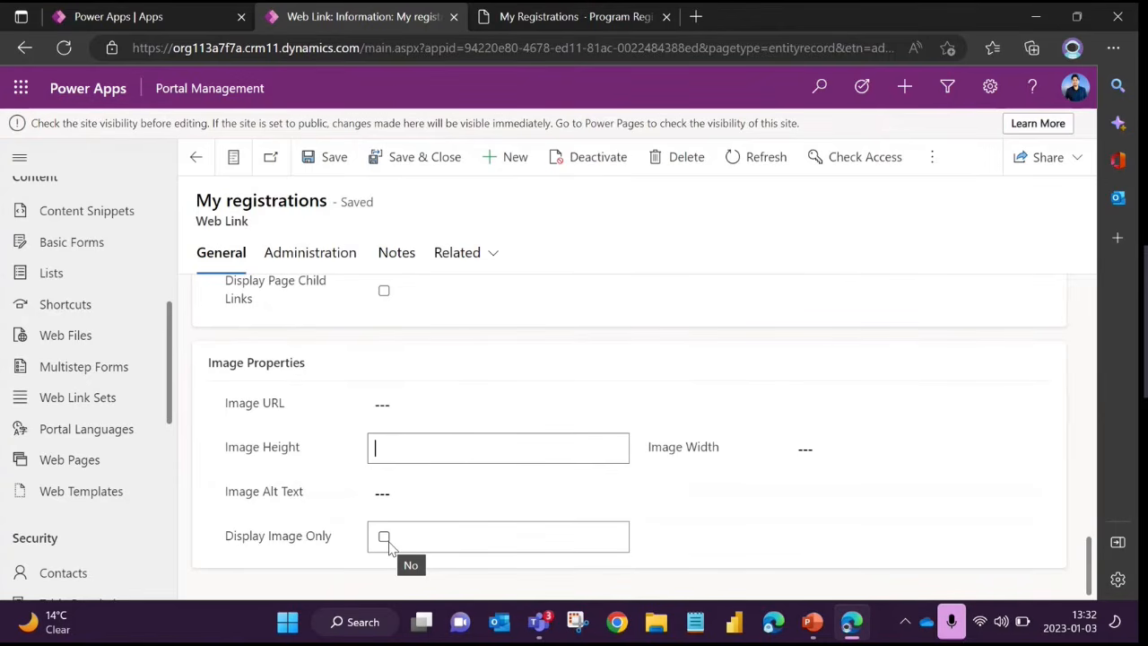
{"action": "left_click", "coordinate": [392, 404]}
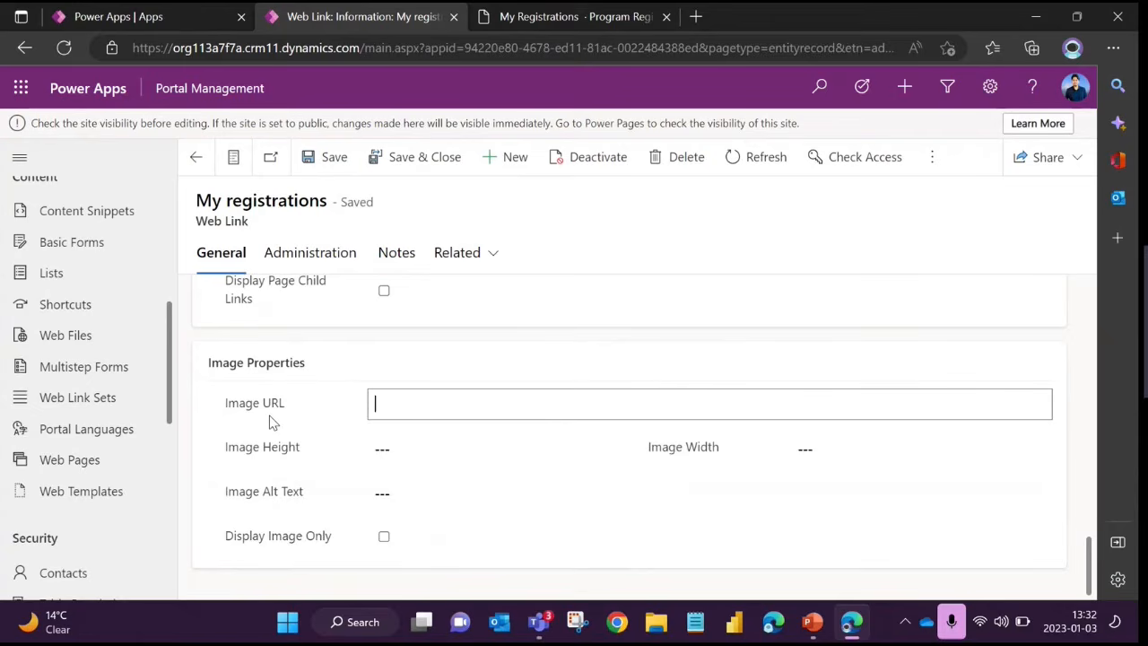
{"action": "left_click", "coordinate": [272, 423]}
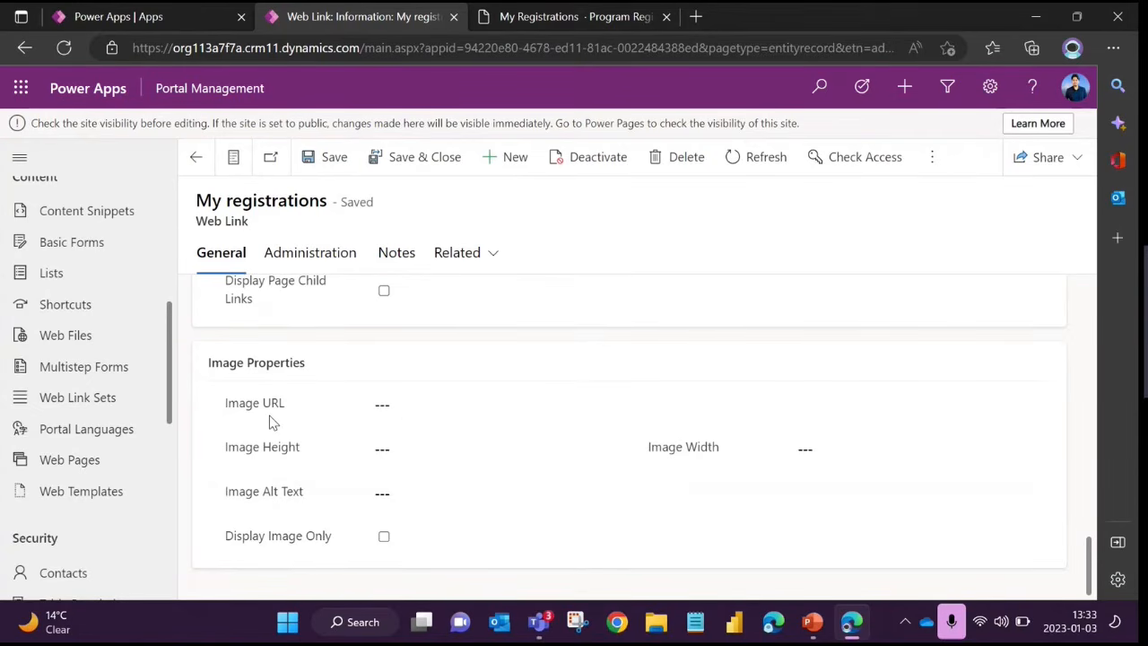
{"action": "left_click", "coordinate": [257, 417]}
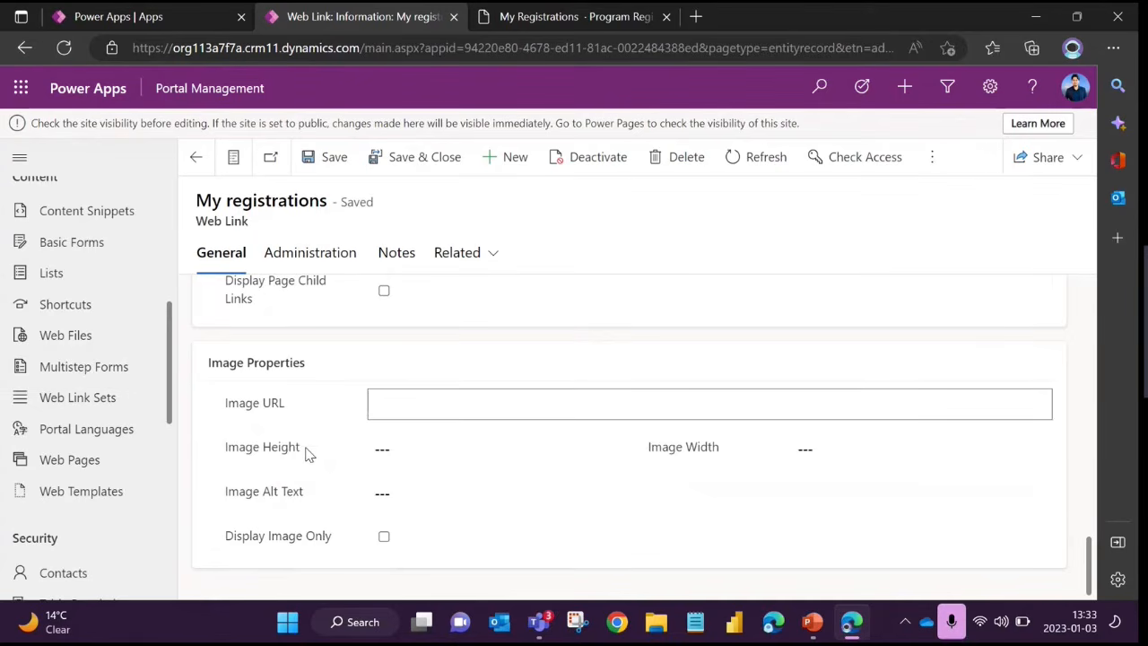
Show the Child Links of the My registrations web link and compare them with the Power Pages School header navigation
{"action": "scroll", "coordinate": [304, 453], "scroll_direction": "up", "scroll_amount": 10}
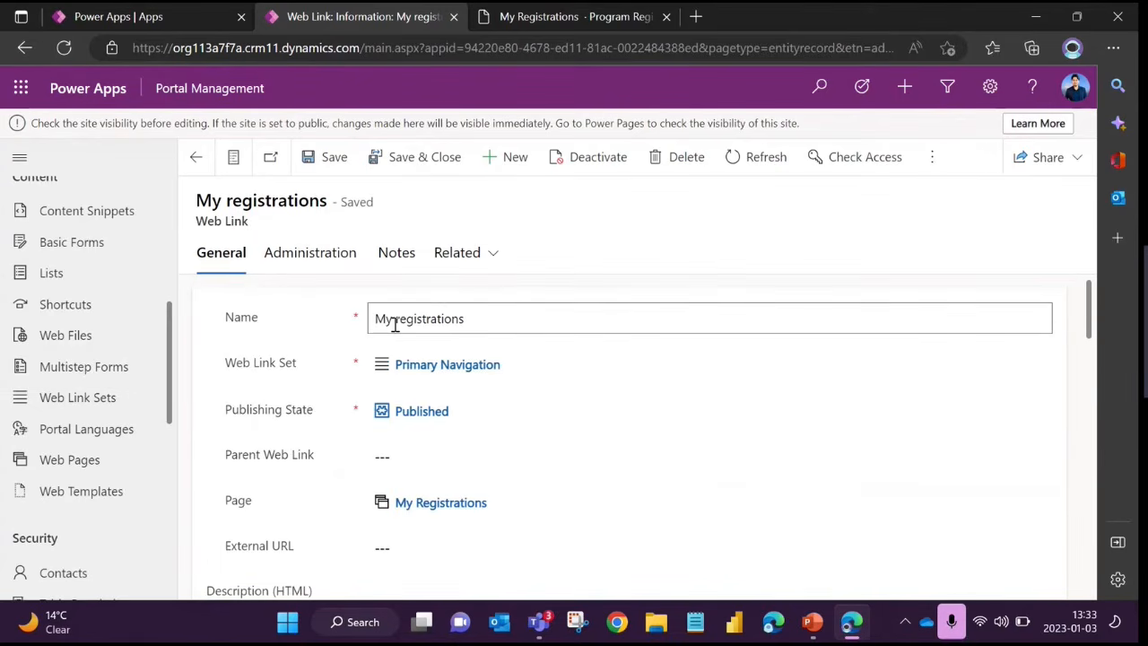
{"action": "left_click_drag", "start_coordinate": [377, 318], "coordinate": [479, 317]}
{"action": "left_click", "coordinate": [483, 316]}
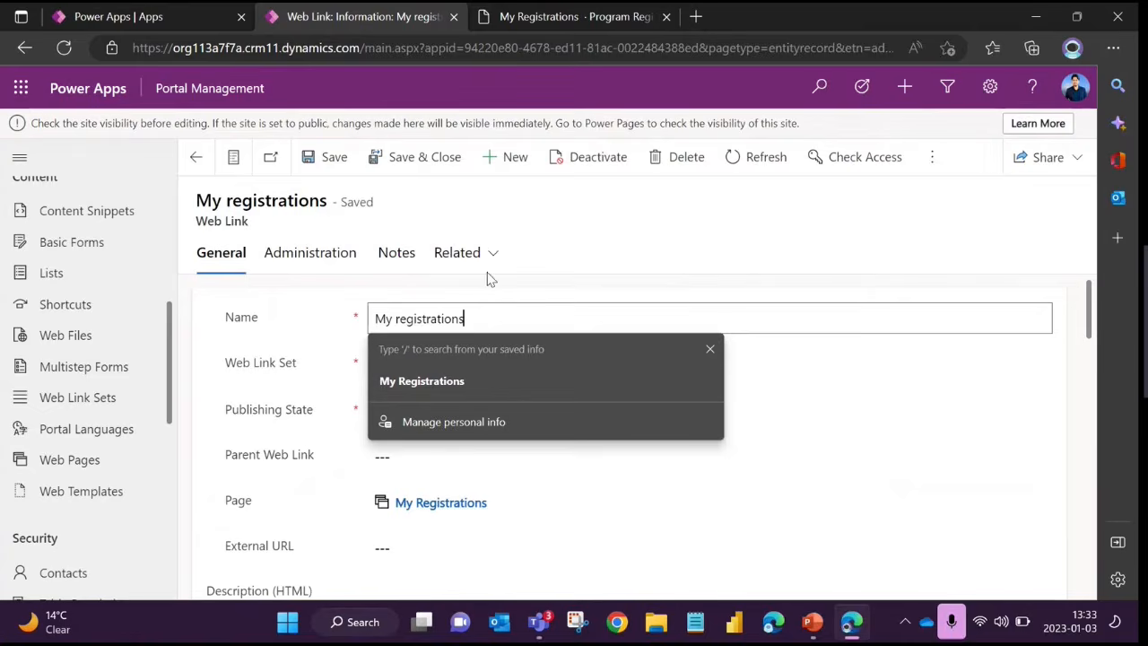
{"action": "left_click", "coordinate": [487, 254]}
{"action": "left_click", "coordinate": [509, 367]}
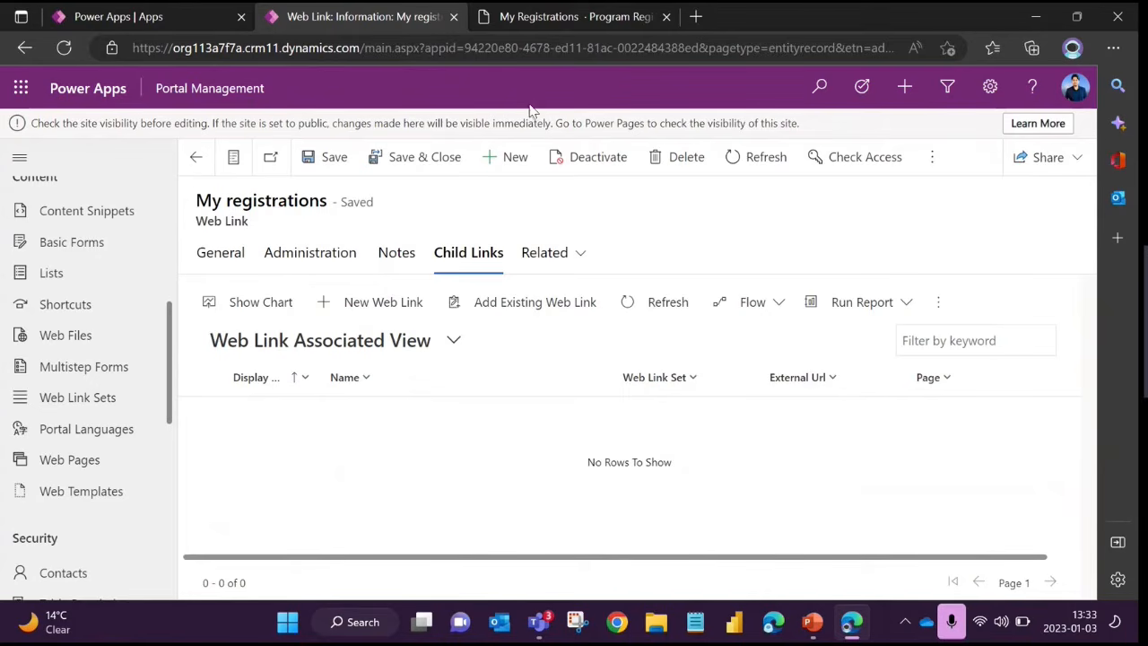
{"action": "left_click", "coordinate": [560, 17]}
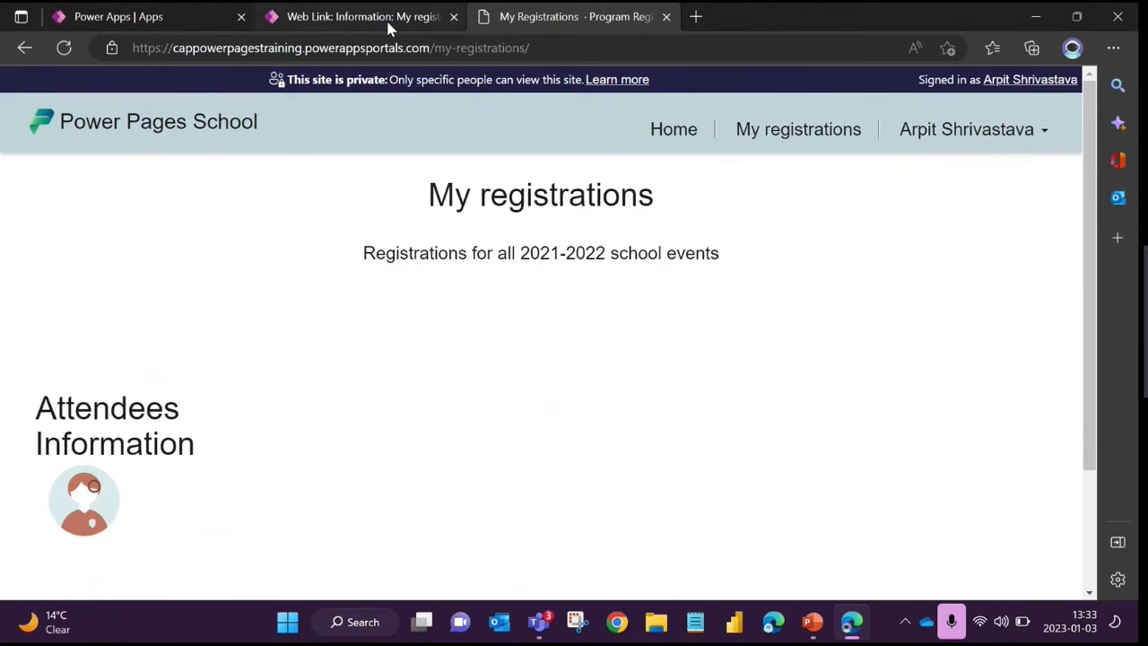
{"action": "left_click", "coordinate": [423, 24]}
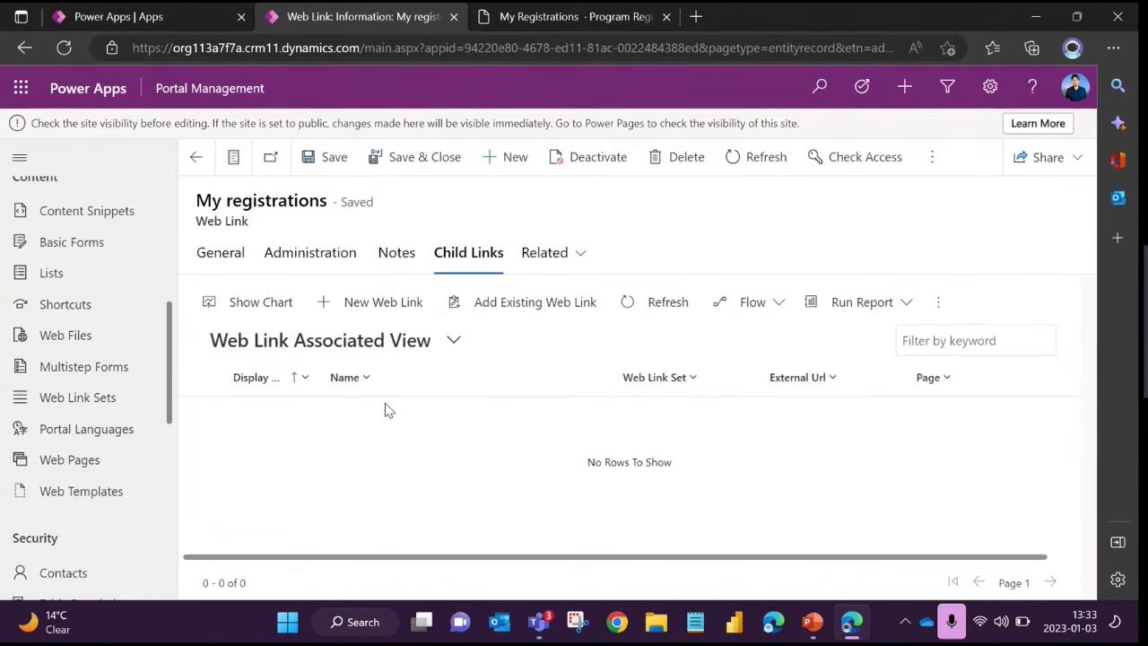
Examine the sub-links under the signed-in user's name in the Power Pages School header as an example of child links
{"action": "left_click", "coordinate": [583, 16]}
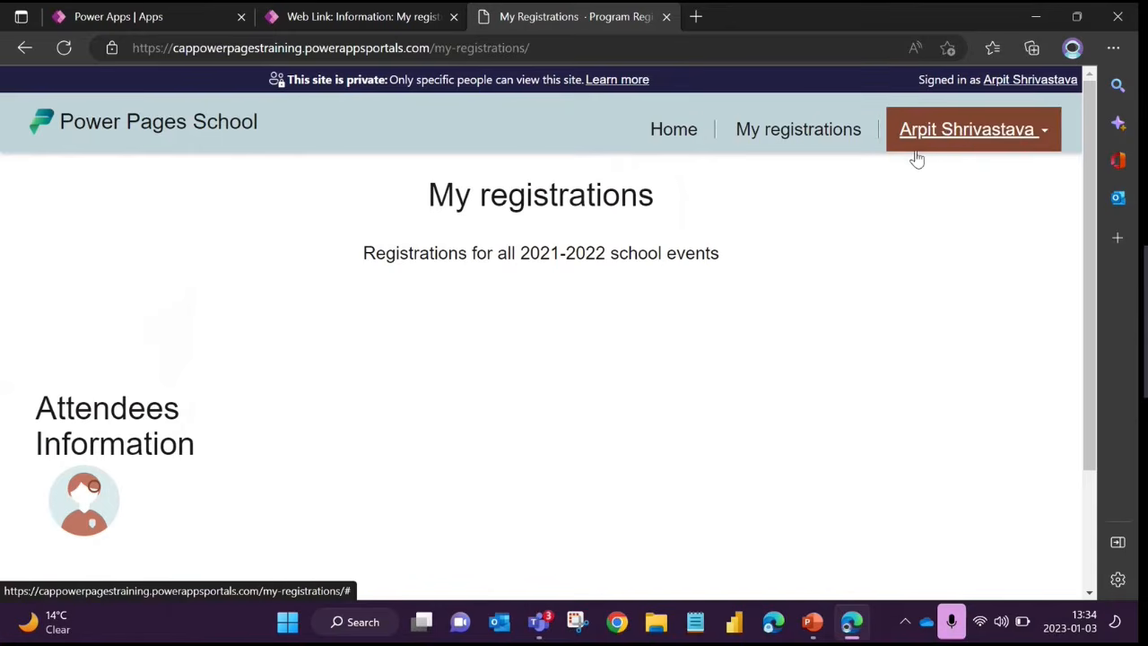
{"action": "left_click", "coordinate": [1025, 148]}
{"action": "scroll", "coordinate": [802, 403], "scroll_direction": "down", "scroll_amount": 2}
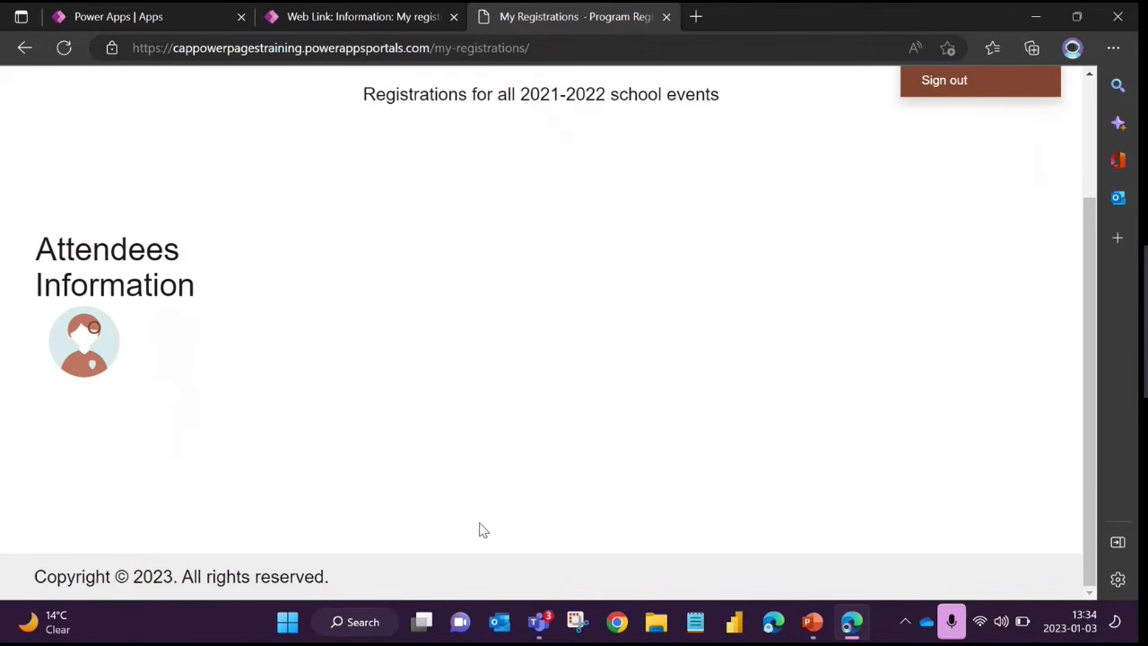
{"action": "scroll", "coordinate": [400, 326], "scroll_direction": "up", "scroll_amount": 2}
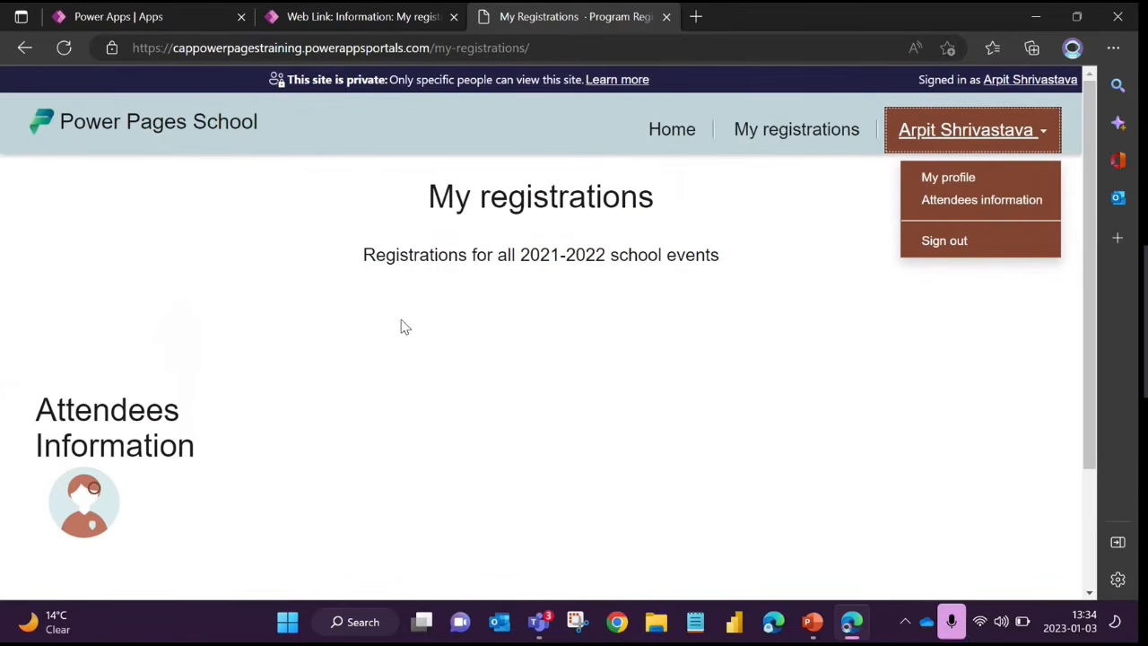
{"action": "left_click", "coordinate": [484, 415]}
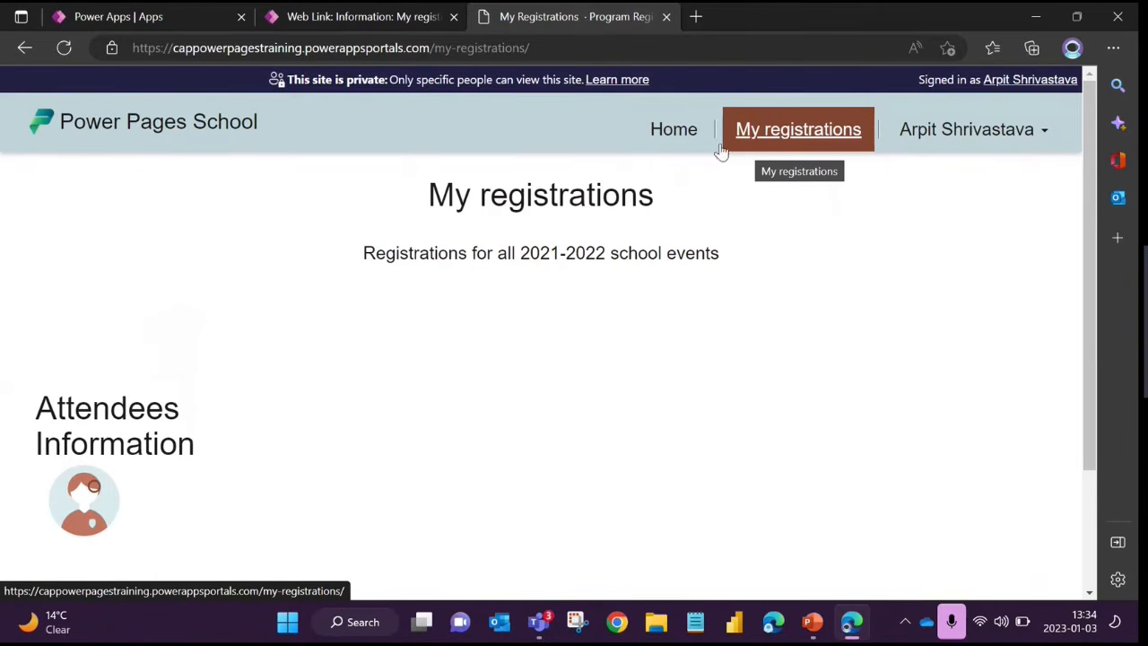
{"action": "left_click", "coordinate": [959, 144]}
{"action": "scroll", "coordinate": [830, 456], "scroll_direction": "down", "scroll_amount": 1}
{"action": "scroll", "coordinate": [830, 456], "scroll_direction": "down", "scroll_amount": 3}
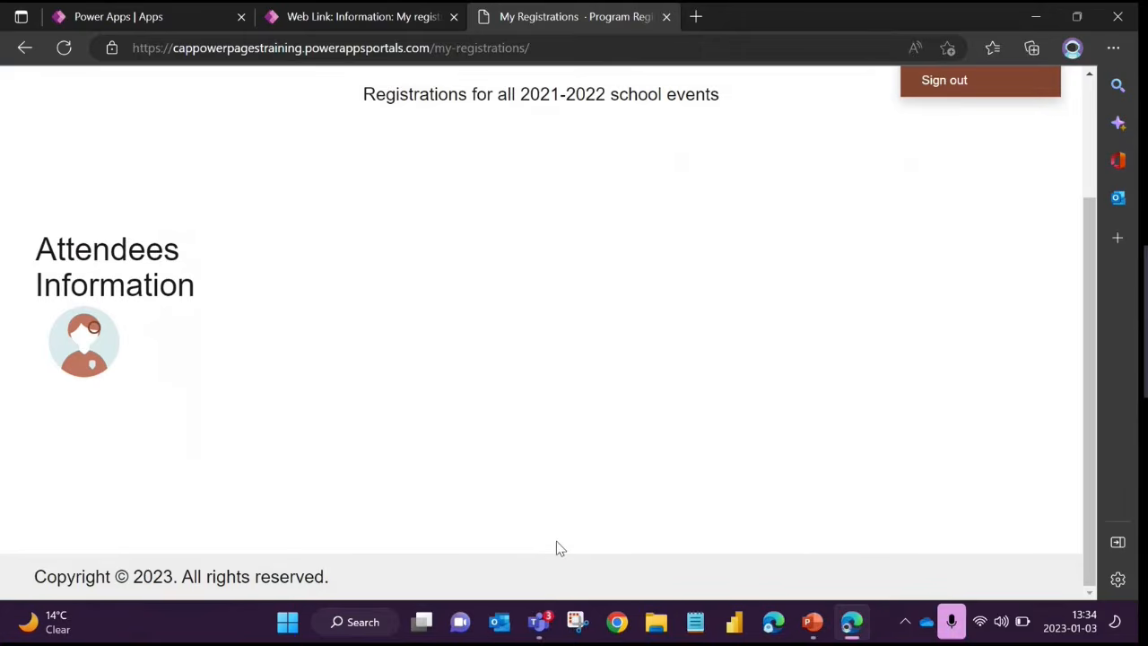
{"action": "scroll", "coordinate": [556, 542], "scroll_direction": "up", "scroll_amount": 5}
{"action": "left_click", "coordinate": [649, 384]}
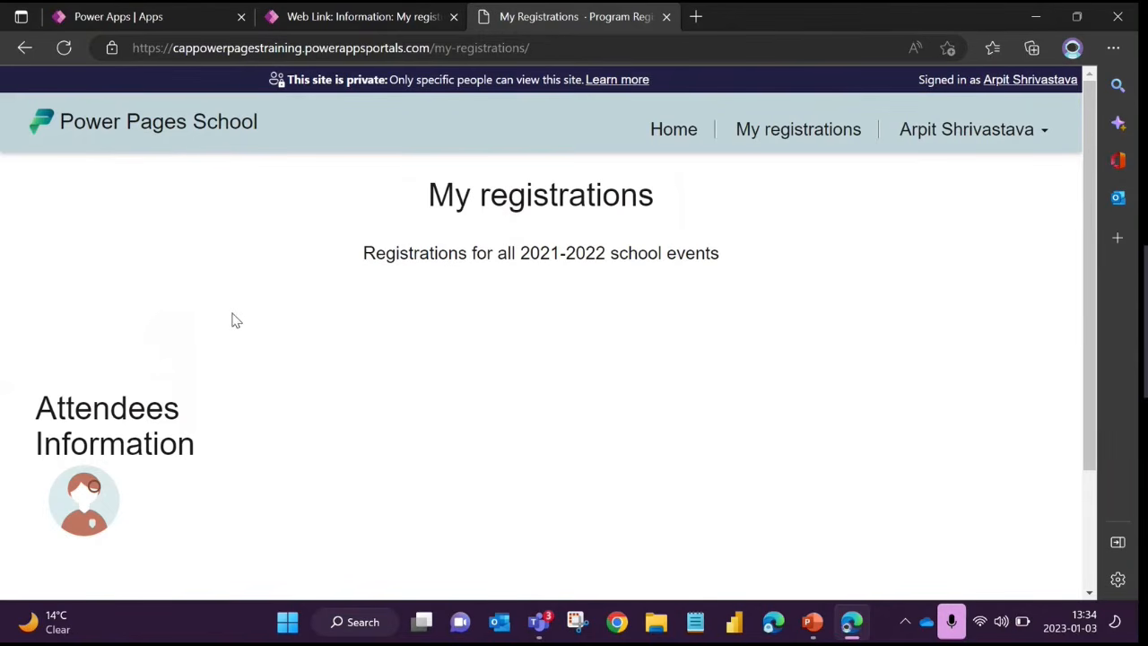
Open the Web Files in Portal Management and look through the Active Web Files list with its partial URLs, parent pages and websites
{"action": "left_click", "coordinate": [380, 18]}
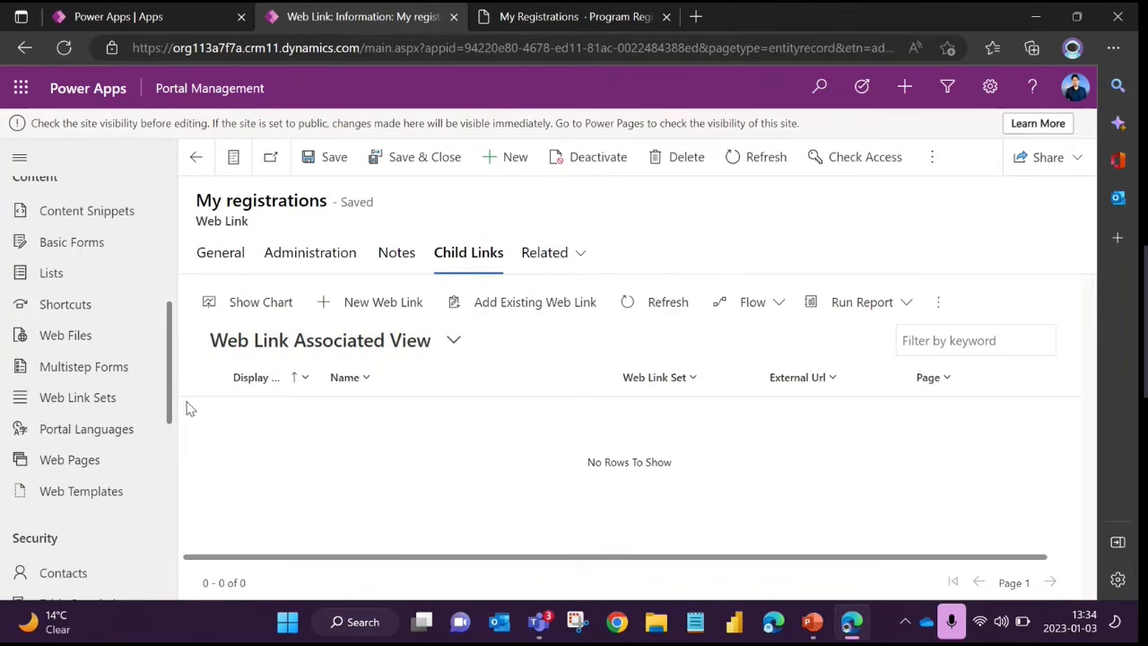
{"action": "scroll", "coordinate": [118, 425], "scroll_direction": "up", "scroll_amount": 2}
{"action": "left_click", "coordinate": [73, 463]}
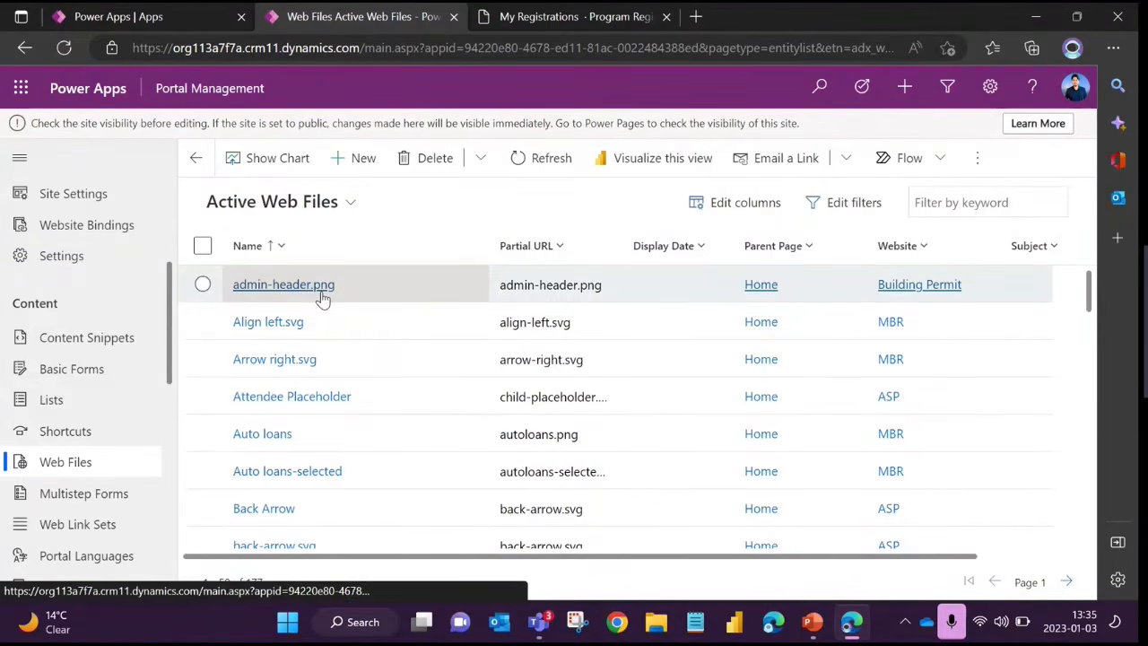
{"action": "scroll", "coordinate": [311, 321], "scroll_direction": "down", "scroll_amount": 3}
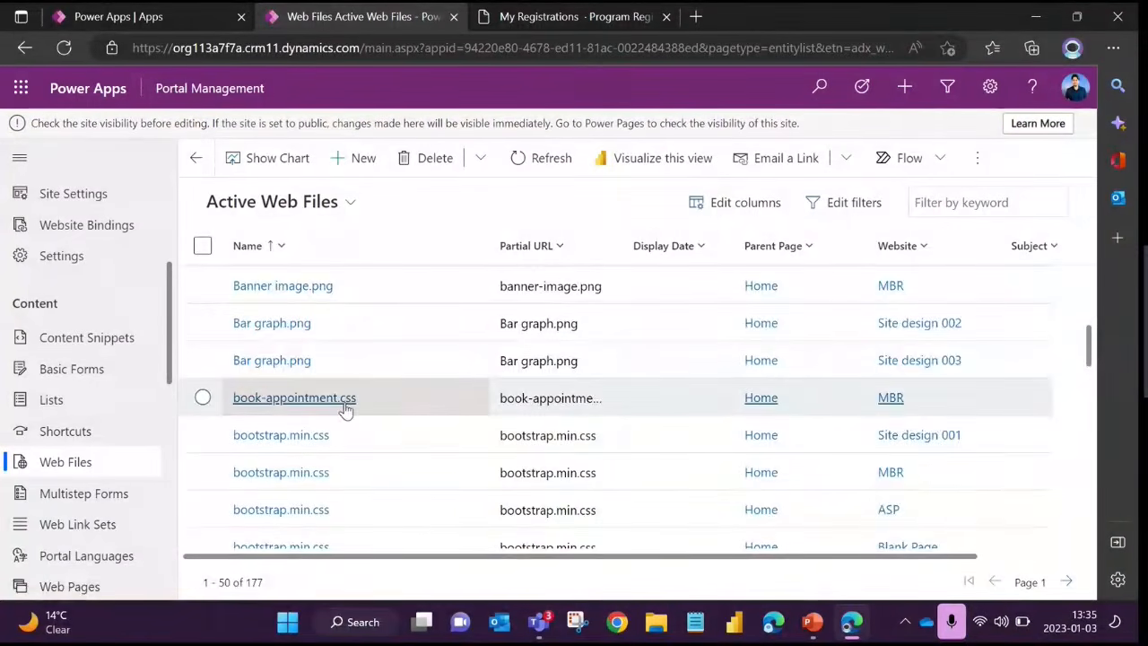
{"action": "scroll", "coordinate": [351, 372], "scroll_direction": "down", "scroll_amount": 4}
{"action": "scroll", "coordinate": [354, 369], "scroll_direction": "down", "scroll_amount": 7}
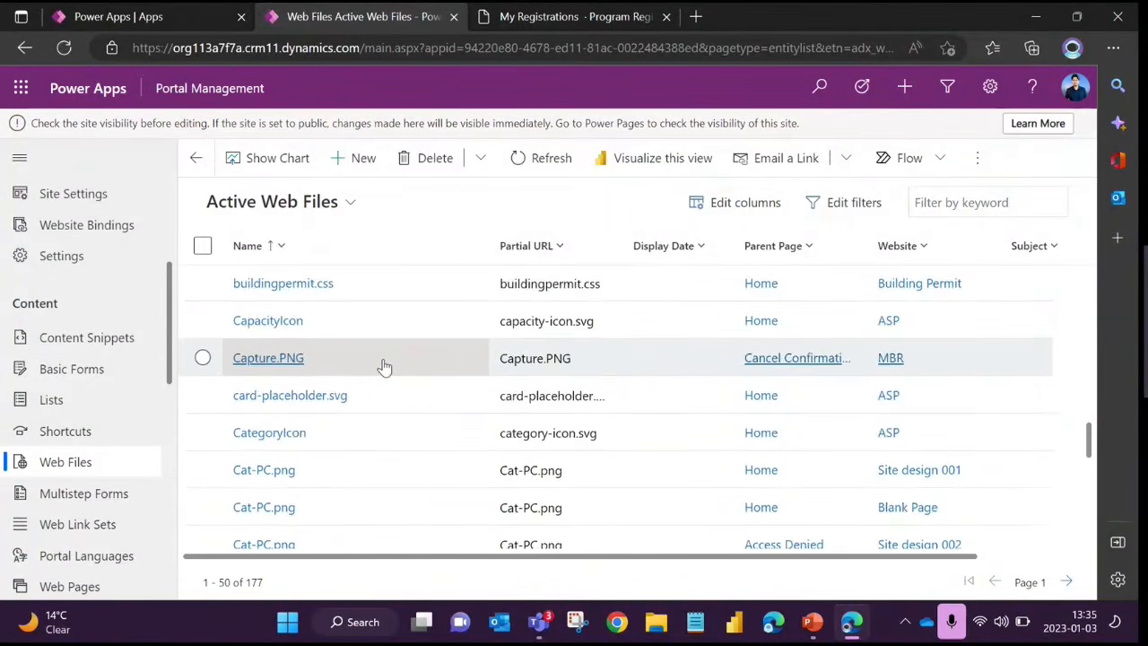
{"action": "scroll", "coordinate": [419, 365], "scroll_direction": "down", "scroll_amount": 2}
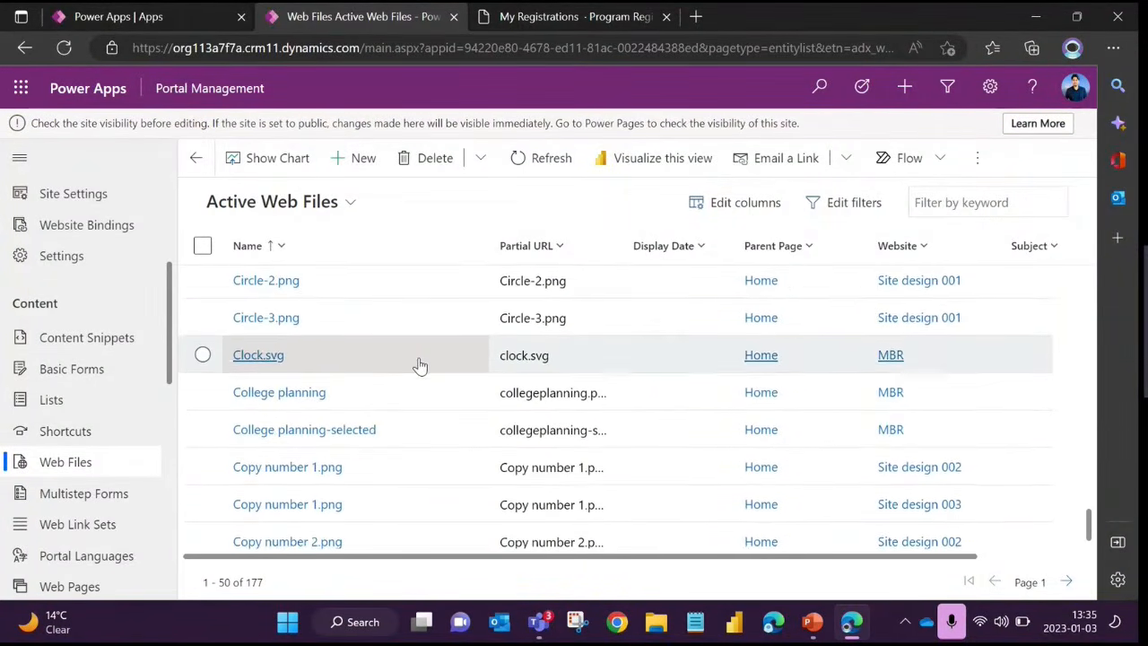
{"action": "scroll", "coordinate": [420, 365], "scroll_direction": "up", "scroll_amount": 5}
{"action": "scroll", "coordinate": [419, 363], "scroll_direction": "up", "scroll_amount": 3}
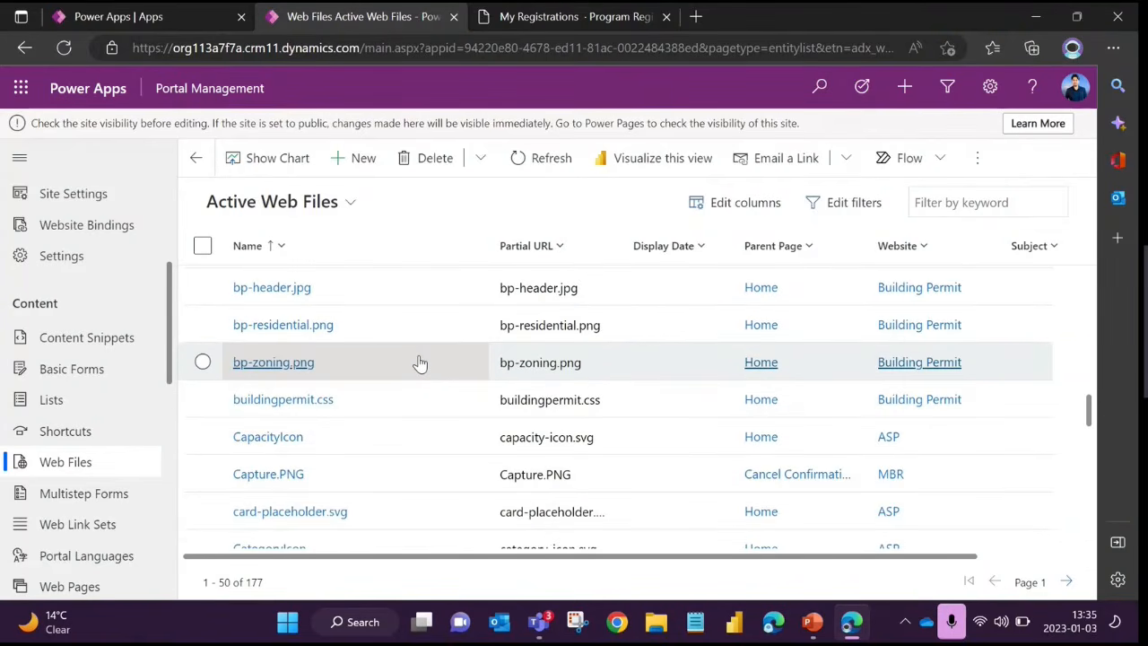
{"action": "scroll", "coordinate": [420, 363], "scroll_direction": "up", "scroll_amount": 10}
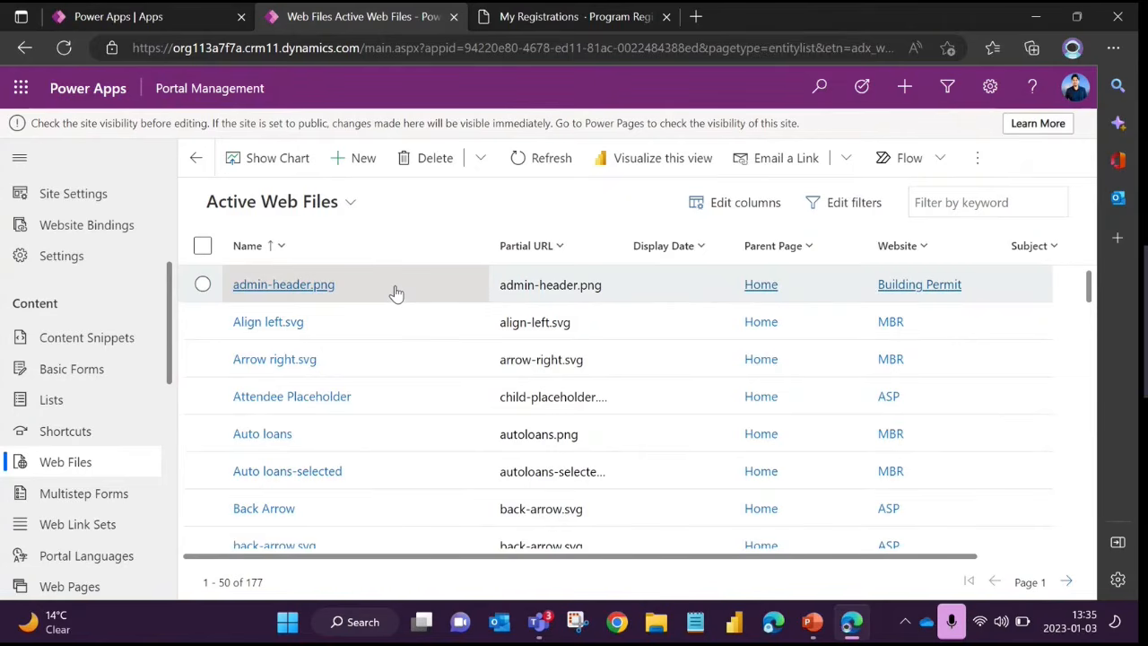
Open the admin-header.png web file and review its Name, Website, Parent Page and Partial Url fields
{"action": "left_click", "coordinate": [277, 287]}
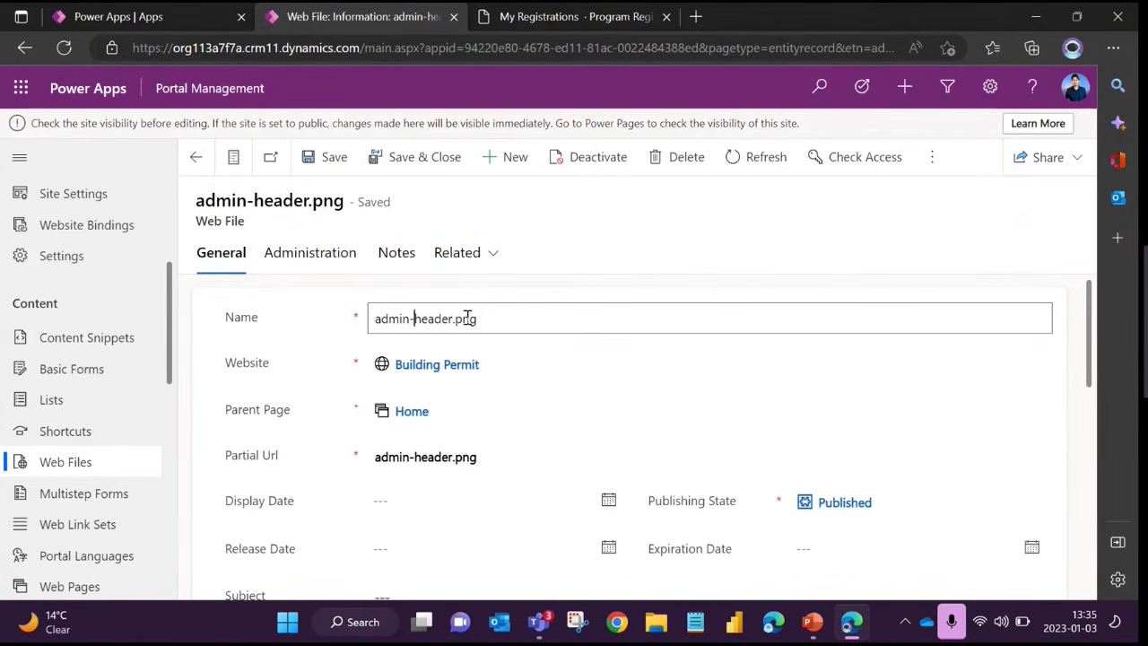
{"action": "left_click_drag", "start_coordinate": [479, 319], "coordinate": [333, 320]}
{"action": "left_click", "coordinate": [290, 337]}
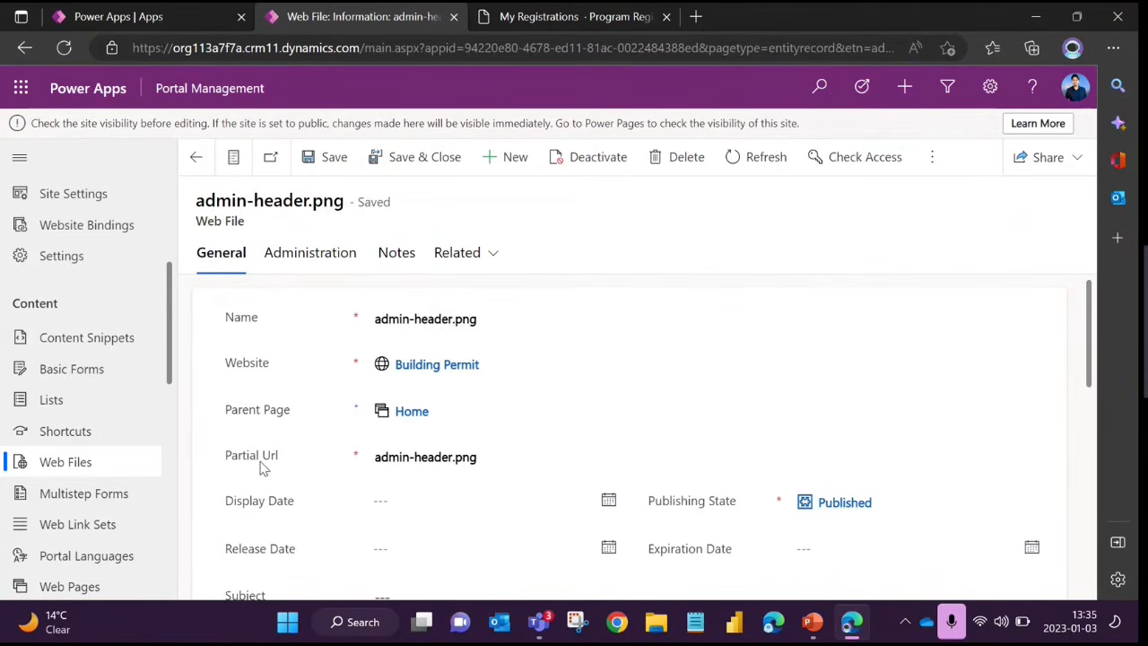
{"action": "left_click_drag", "start_coordinate": [494, 457], "coordinate": [340, 464]}
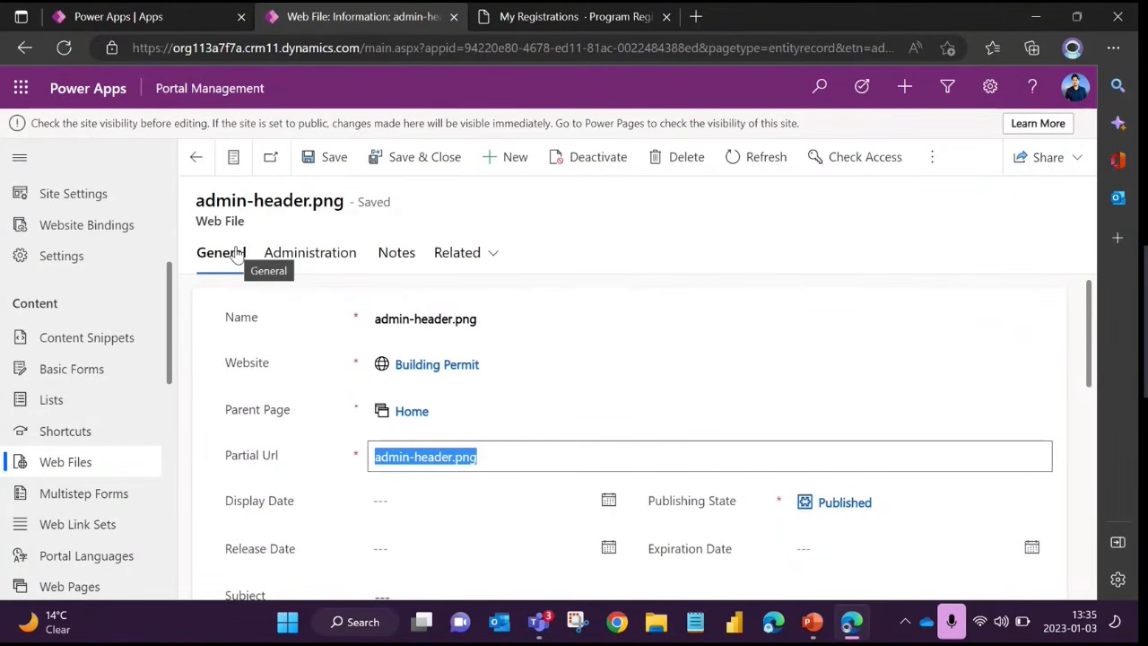
{"action": "left_click", "coordinate": [541, 235]}
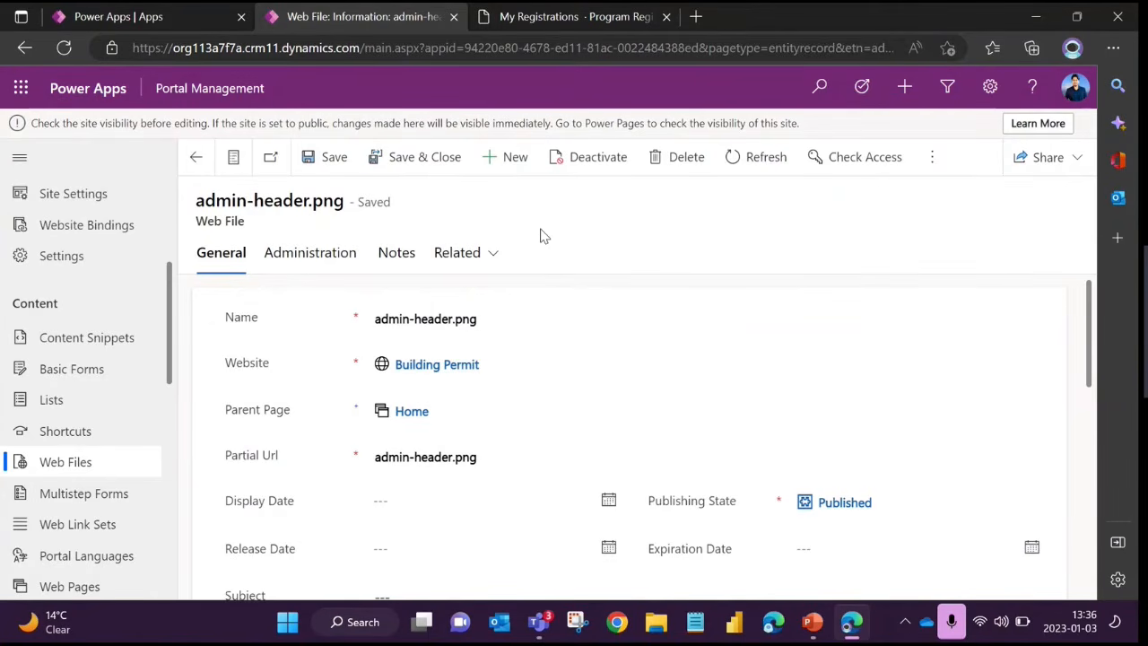
{"action": "left_click_drag", "start_coordinate": [195, 221], "coordinate": [244, 220]}
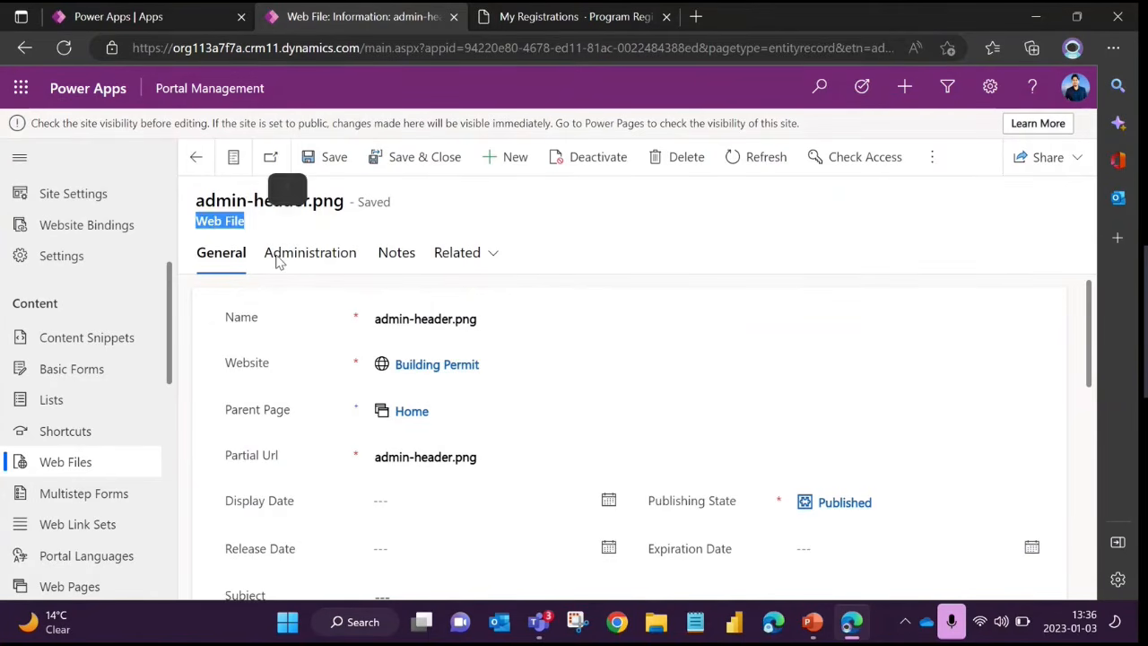
{"action": "left_click", "coordinate": [266, 427]}
{"action": "left_click", "coordinate": [487, 456]}
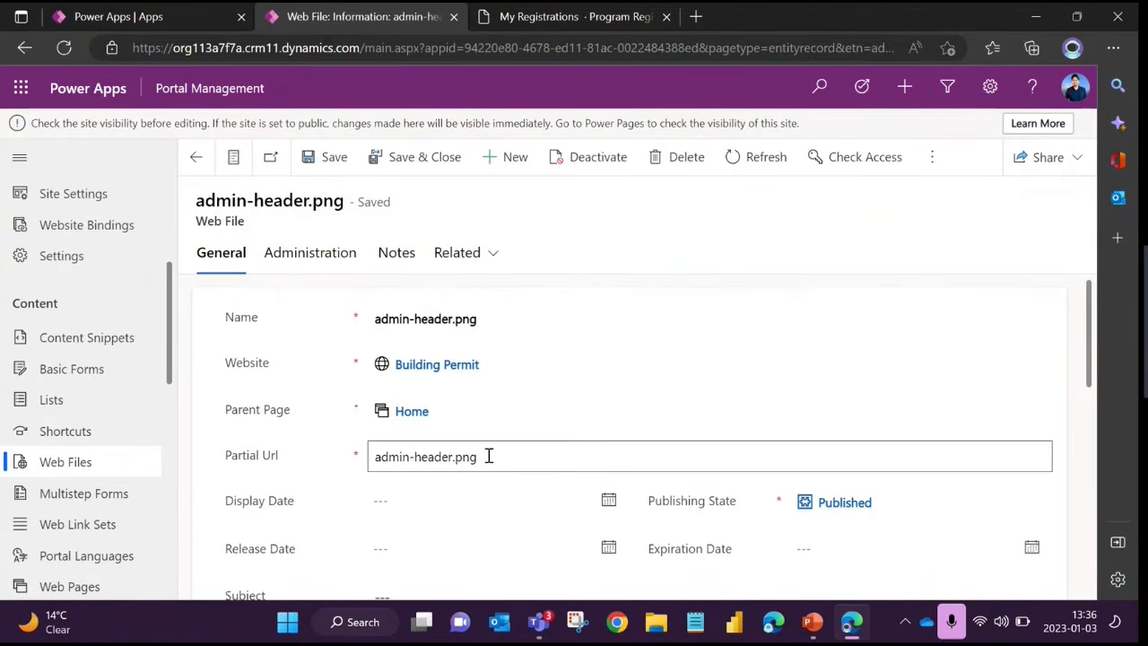
{"action": "left_click_drag", "start_coordinate": [487, 456], "coordinate": [374, 464]}
{"action": "left_click", "coordinate": [292, 408]}
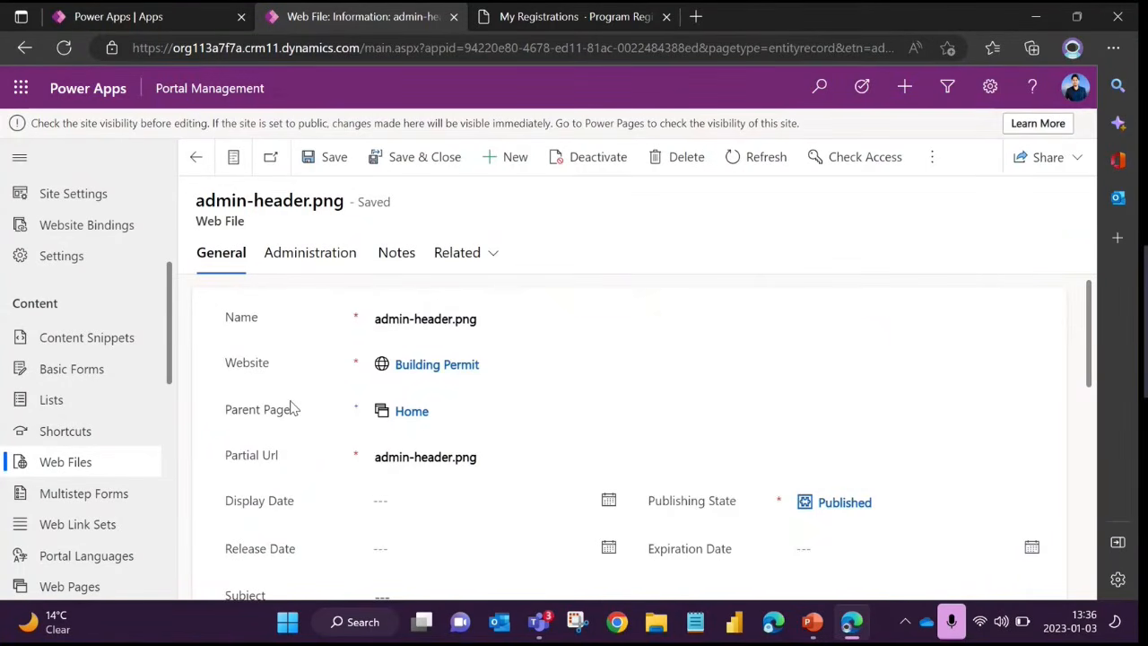
Copy the web file's Partial Url and start an image tag with <img src= in a blank Notepad note
{"action": "left_click", "coordinate": [469, 458]}
{"action": "left_click_drag", "start_coordinate": [469, 458], "coordinate": [374, 464]}
{"action": "key", "text": "ctrl+c"}
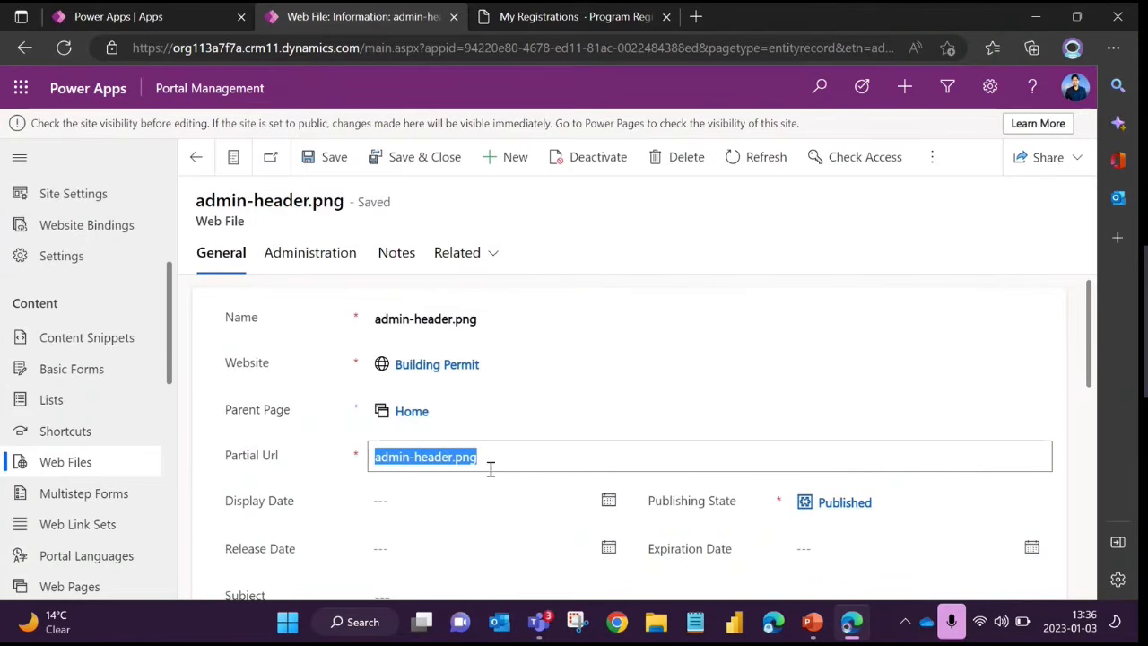
{"action": "left_click", "coordinate": [696, 622]}
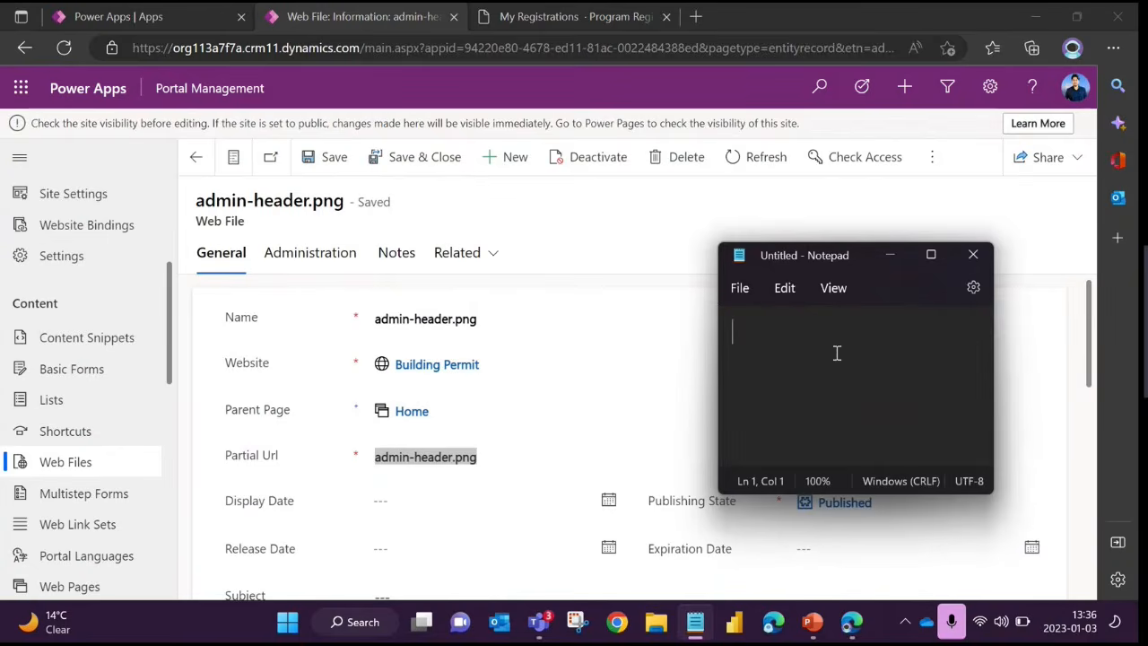
{"action": "type", "text": "<"}
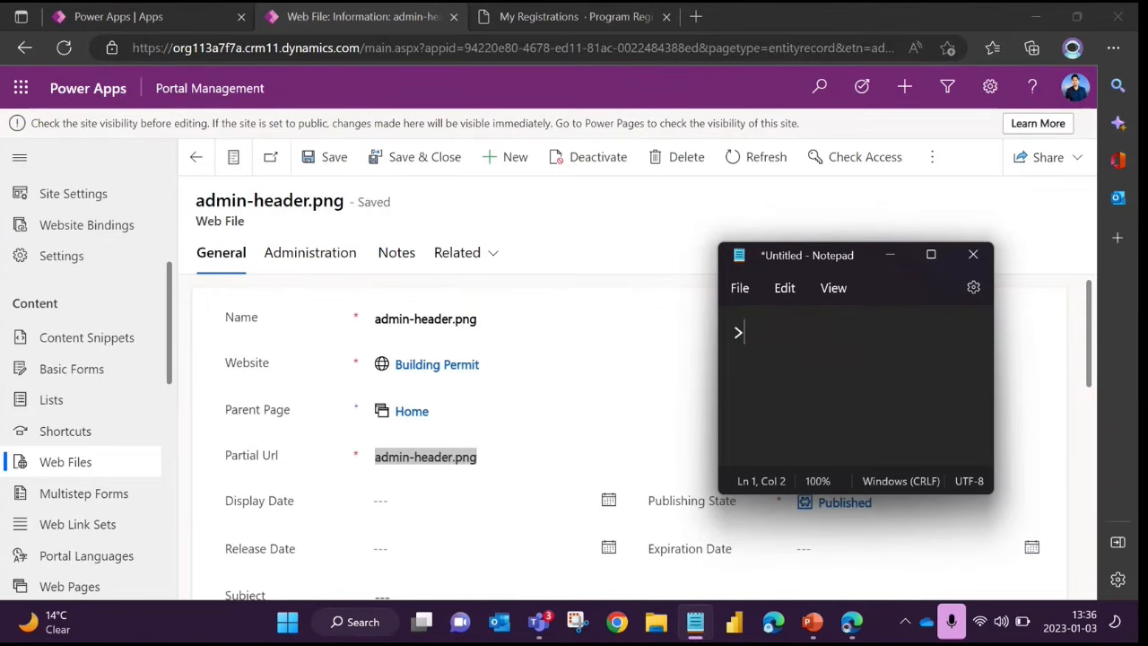
{"action": "key", "text": "BackSpace"}
{"action": "type", "text": "<img "}
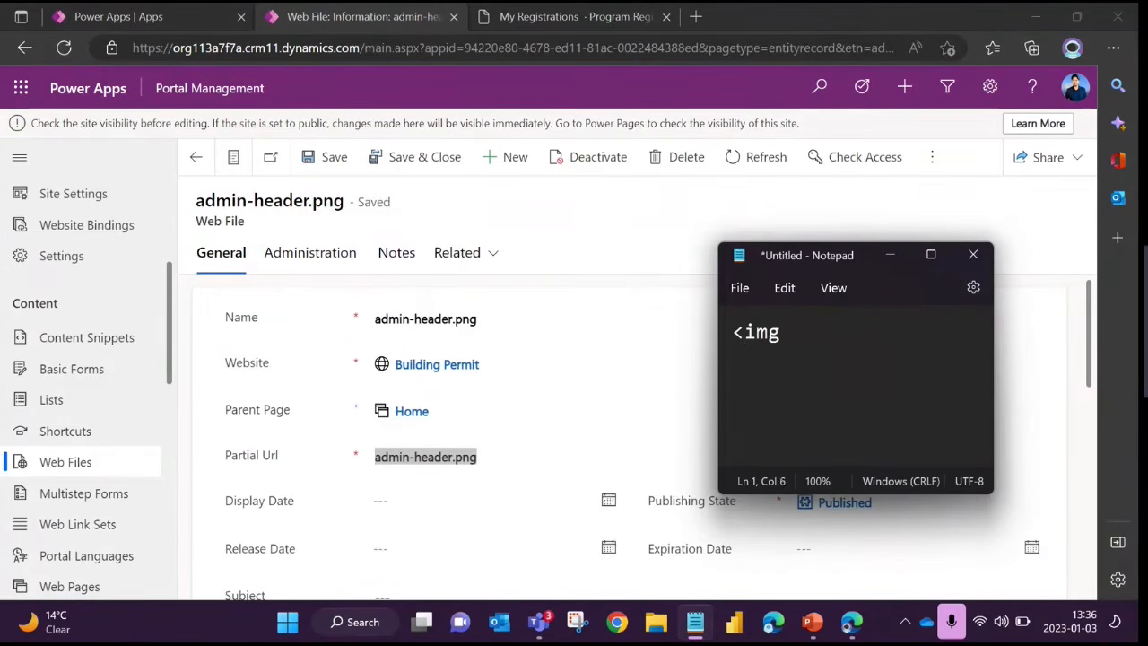
{"action": "type", "text": "src="}
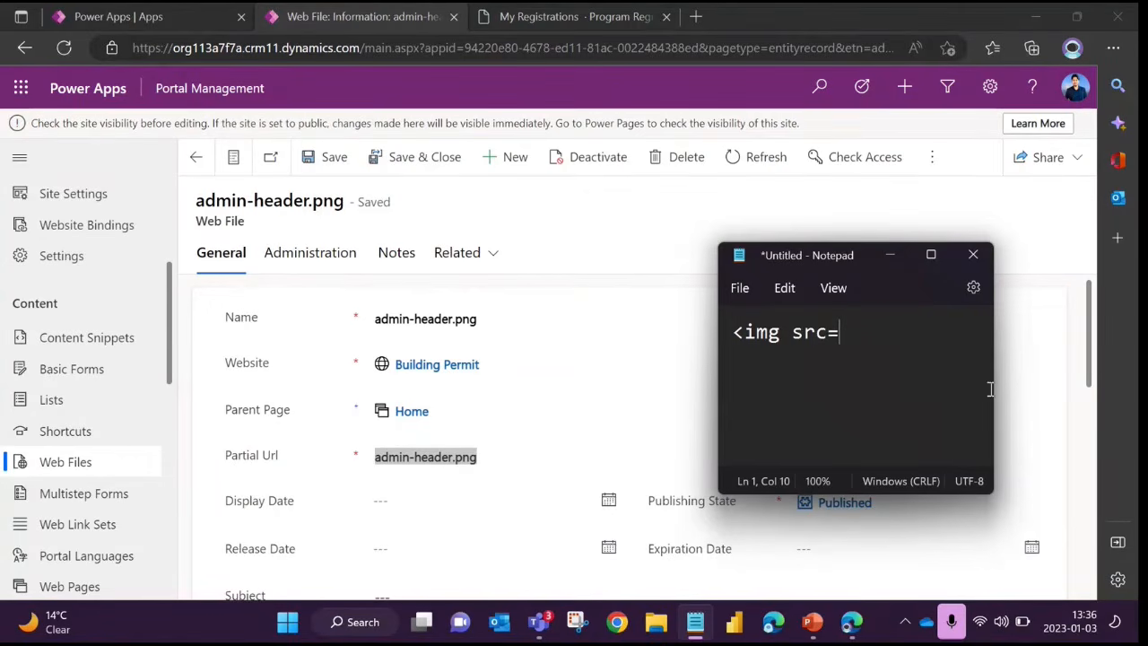
{"action": "left_click_drag", "start_coordinate": [992, 389], "coordinate": [1083, 377]}
{"action": "left_click_drag", "start_coordinate": [928, 248], "coordinate": [809, 238]}
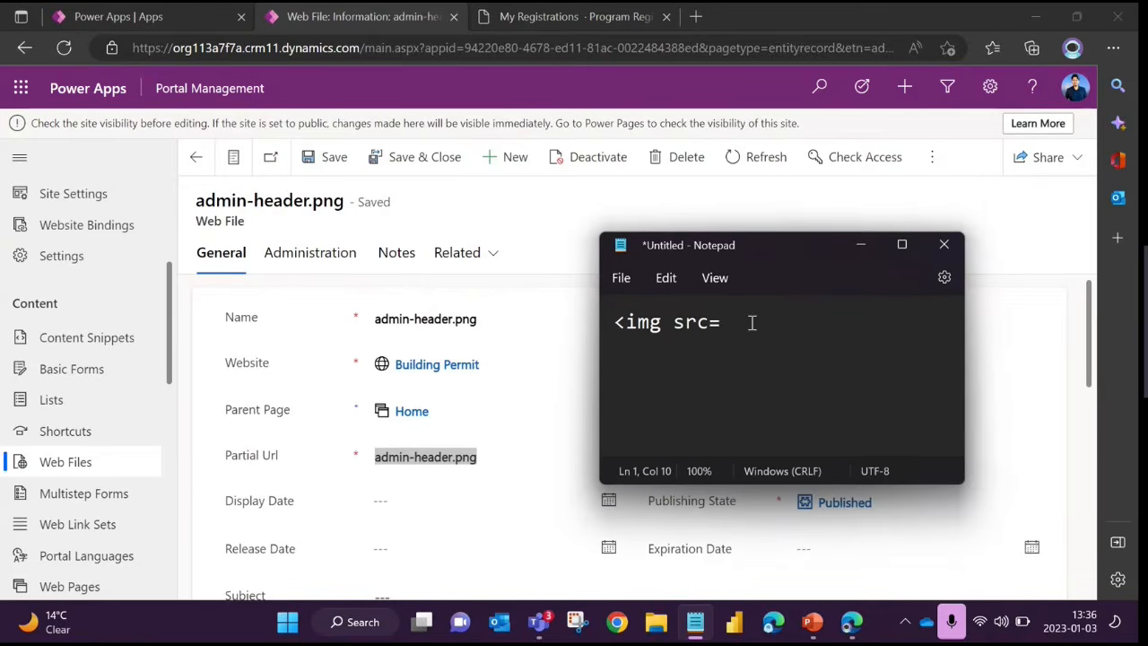
Complete the tag as <img src="/admin-header.png"/> using the copied partial URL, and widen the Notepad window to fit it on one line
{"action": "type", "text": "\"\""}
{"action": "key", "text": "Left"}
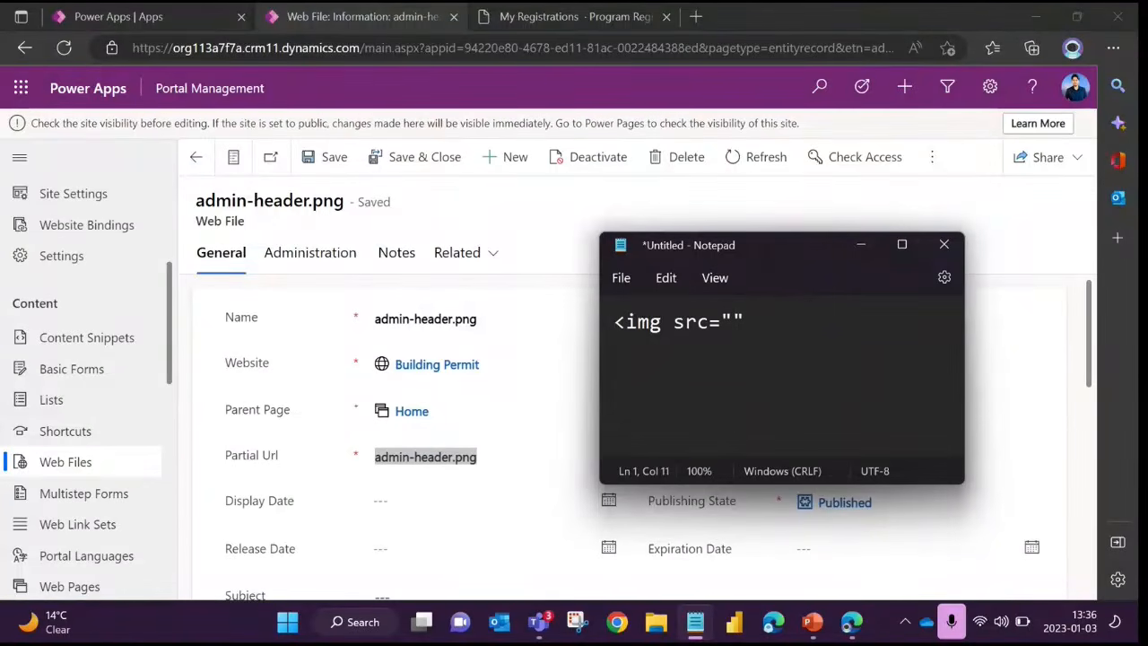
{"action": "type", "text": "/"}
{"action": "key", "text": "ctrl+v"}
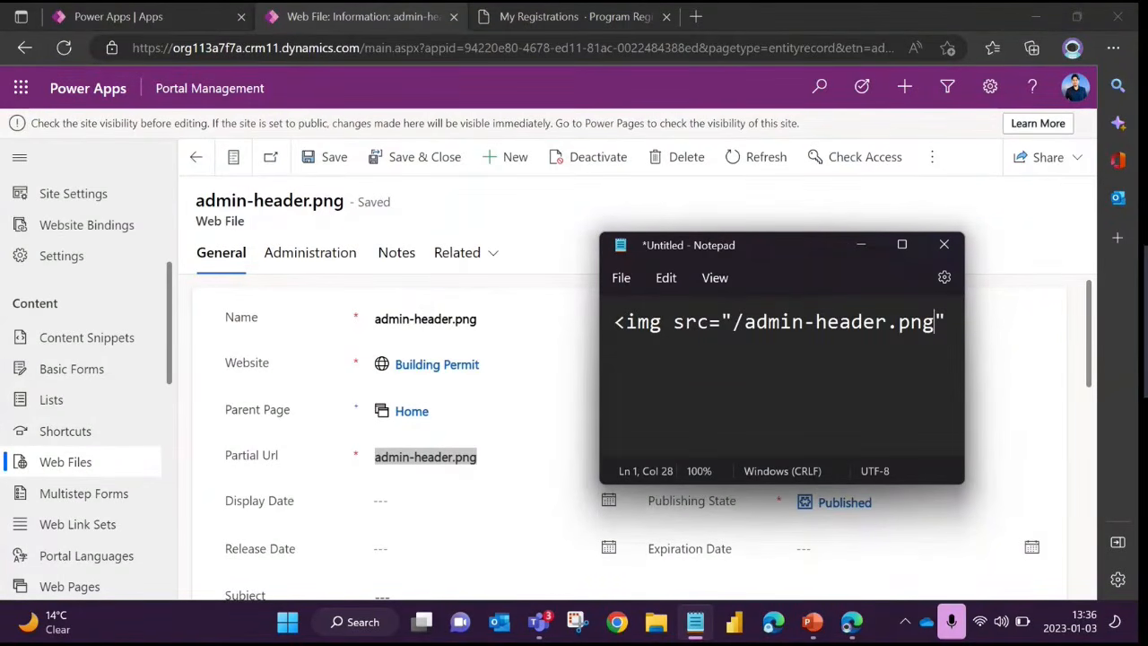
{"action": "left_click", "coordinate": [953, 324]}
{"action": "type", "text": ">"}
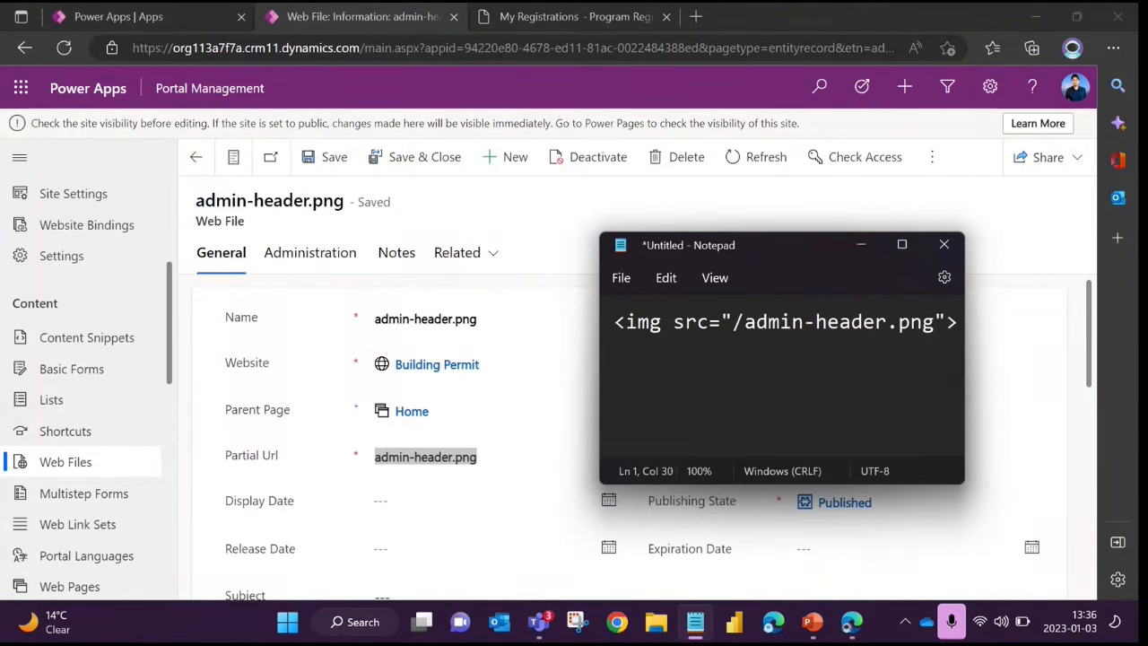
{"action": "left_click", "coordinate": [945, 323]}
{"action": "left_click", "coordinate": [945, 324]}
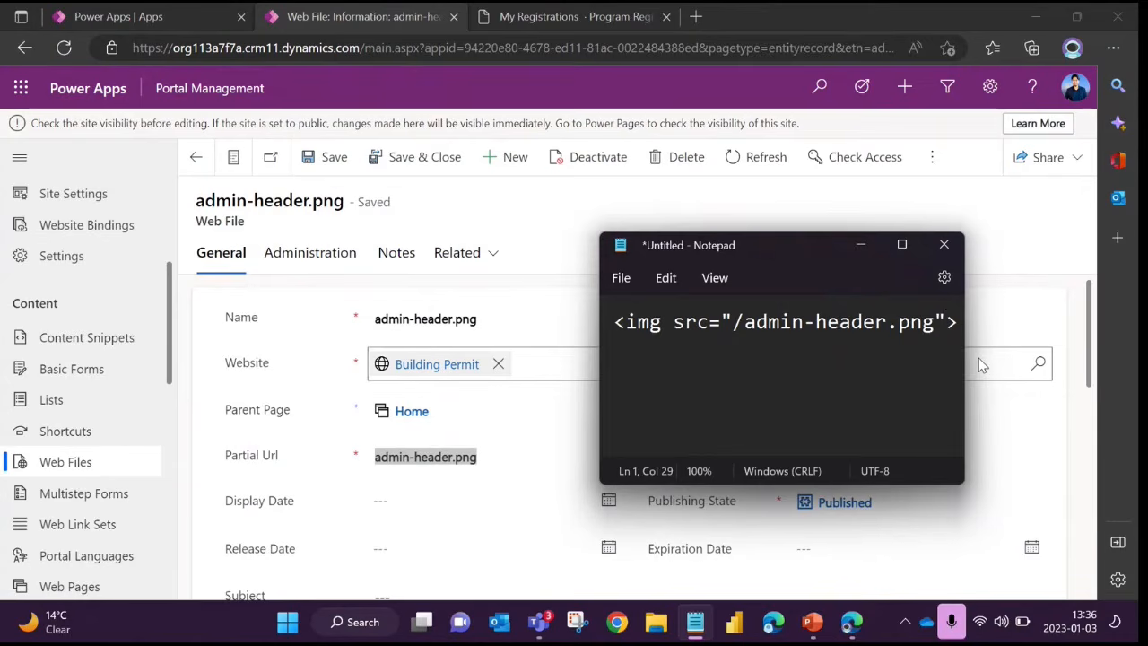
{"action": "type", "text": "/"}
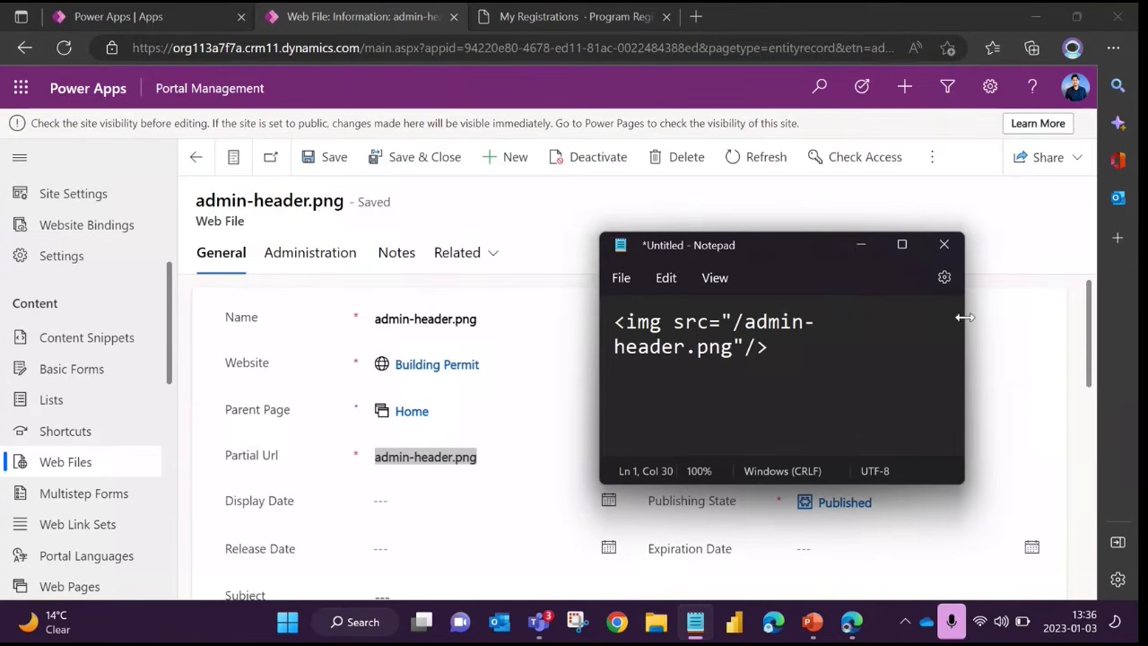
{"action": "left_click_drag", "start_coordinate": [963, 317], "coordinate": [1094, 320]}
{"action": "left_click_drag", "start_coordinate": [886, 248], "coordinate": [836, 240]}
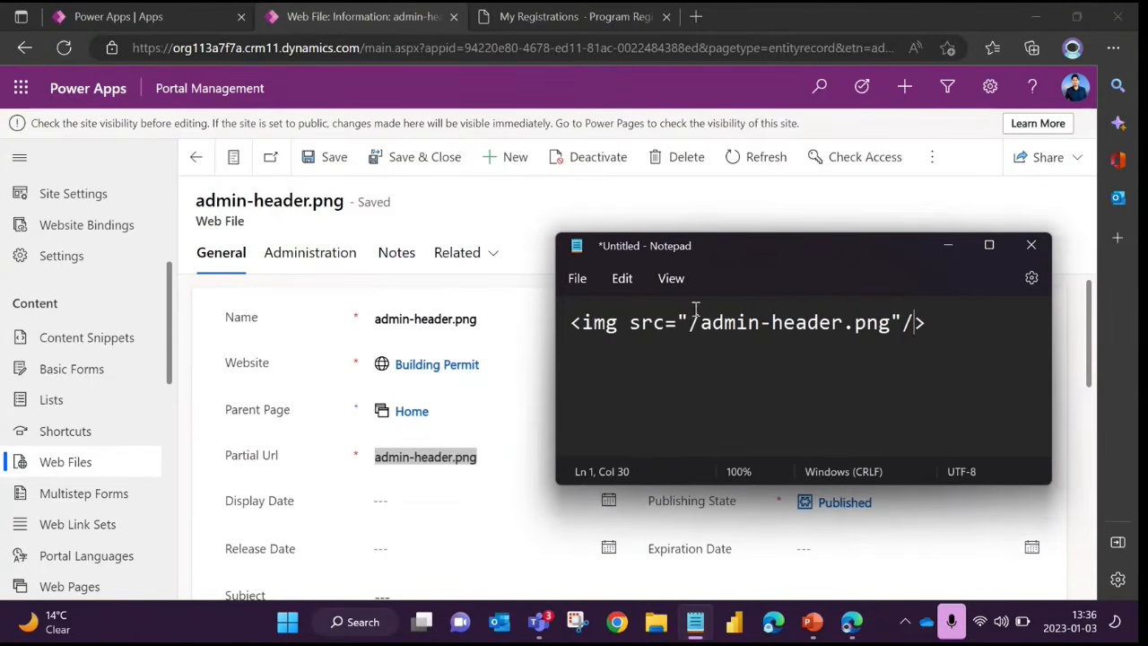
Compare the leading slash and file name in the image tag with the web file's Parent Page and Partial Url
{"action": "left_click", "coordinate": [698, 321]}
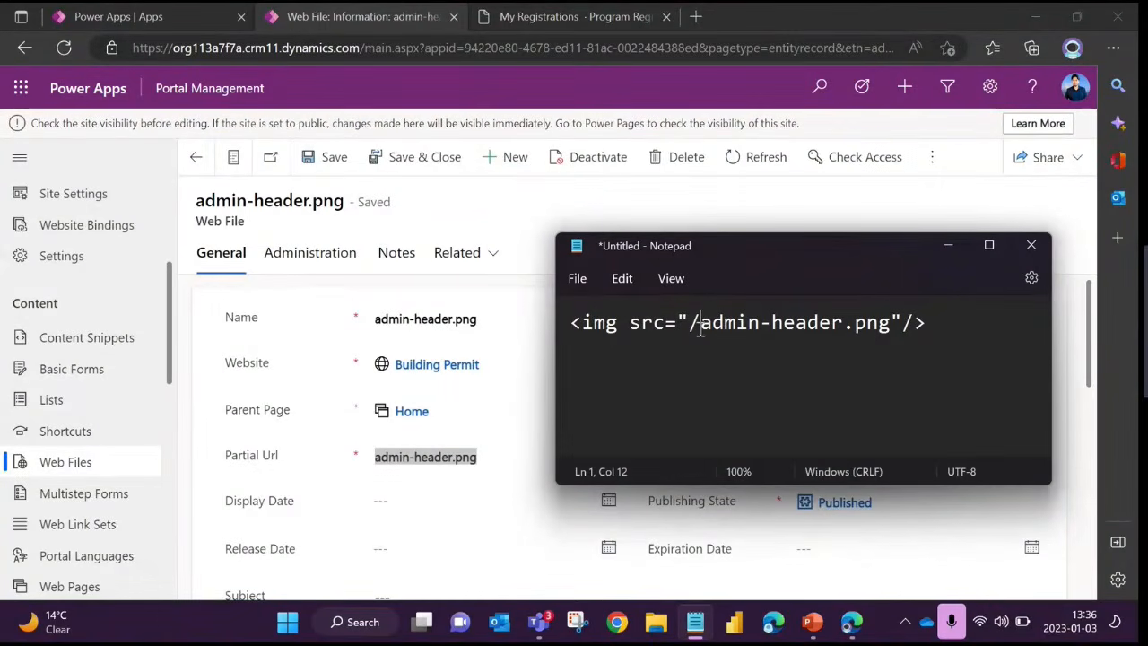
{"action": "left_click_drag", "start_coordinate": [699, 323], "coordinate": [894, 327]}
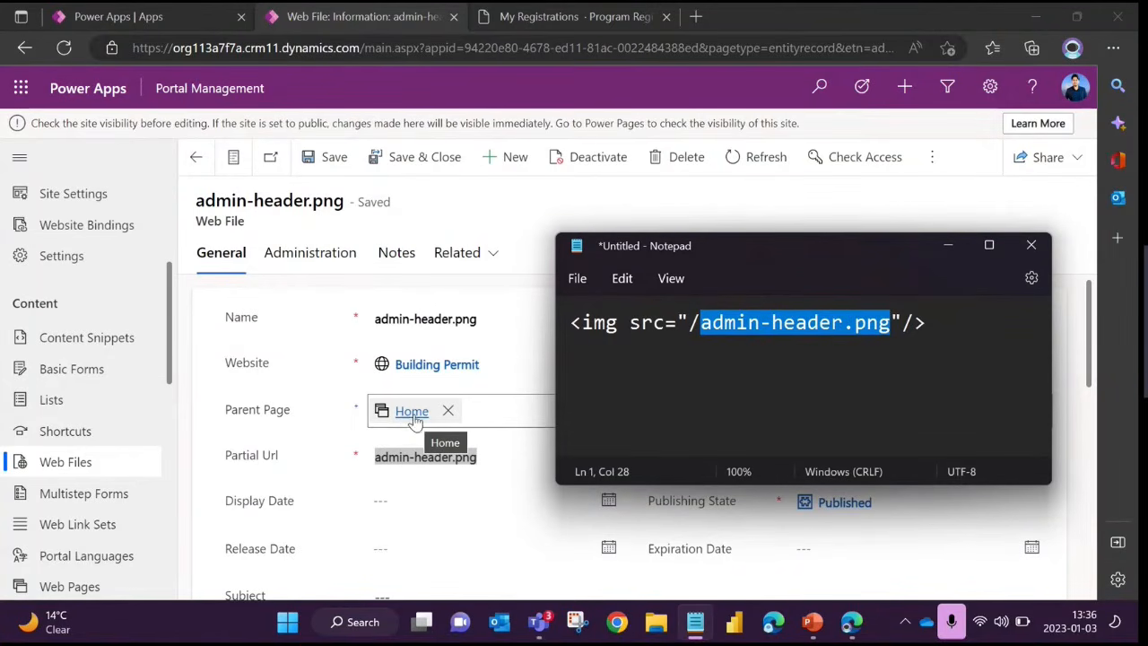
{"action": "left_click", "coordinate": [772, 325]}
{"action": "left_click_drag", "start_coordinate": [688, 323], "coordinate": [703, 321]}
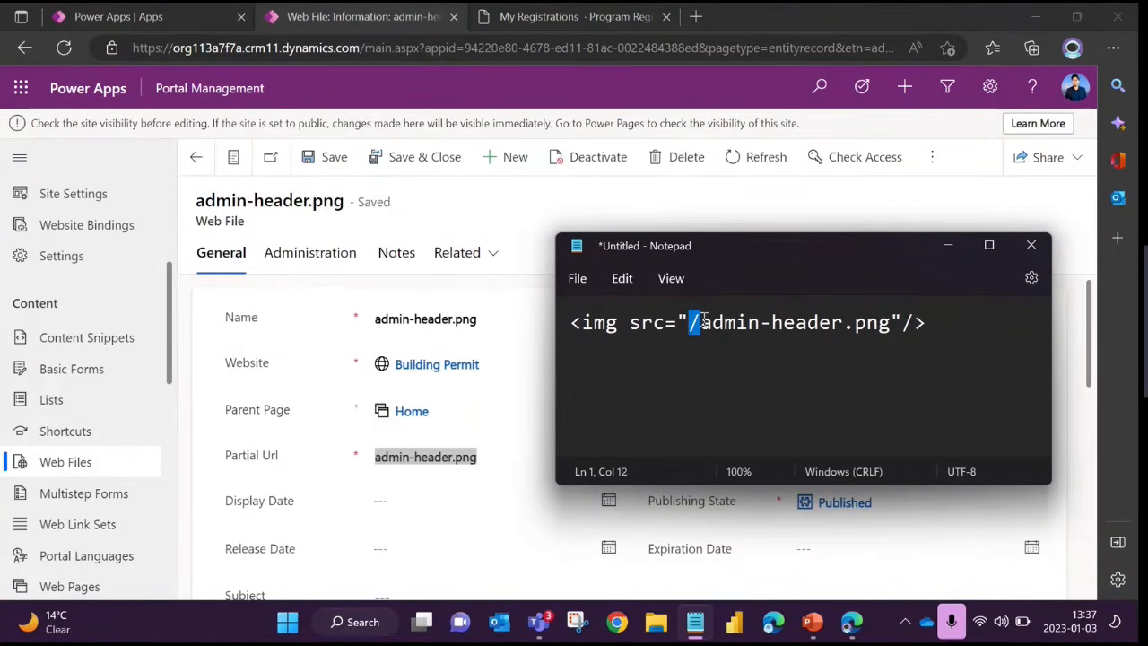
{"action": "left_click", "coordinate": [759, 324]}
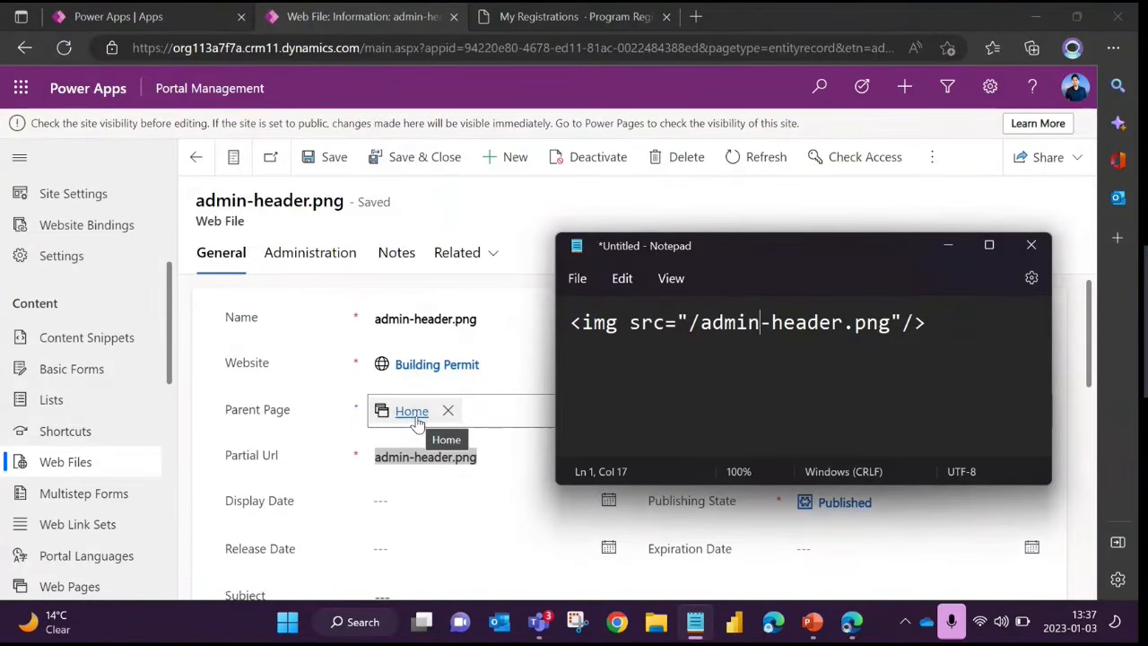
Try an example parent path of /abc before /admin-header.png in the image source, and remove it again
{"action": "left_click", "coordinate": [689, 322]}
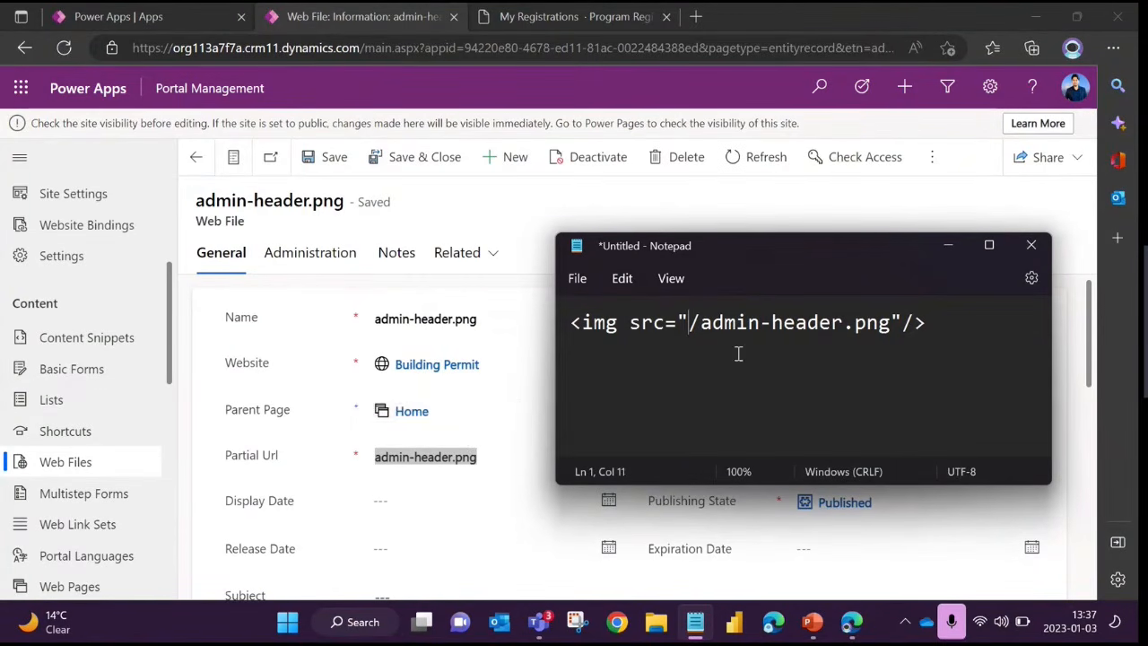
{"action": "type", "text": "/abc"}
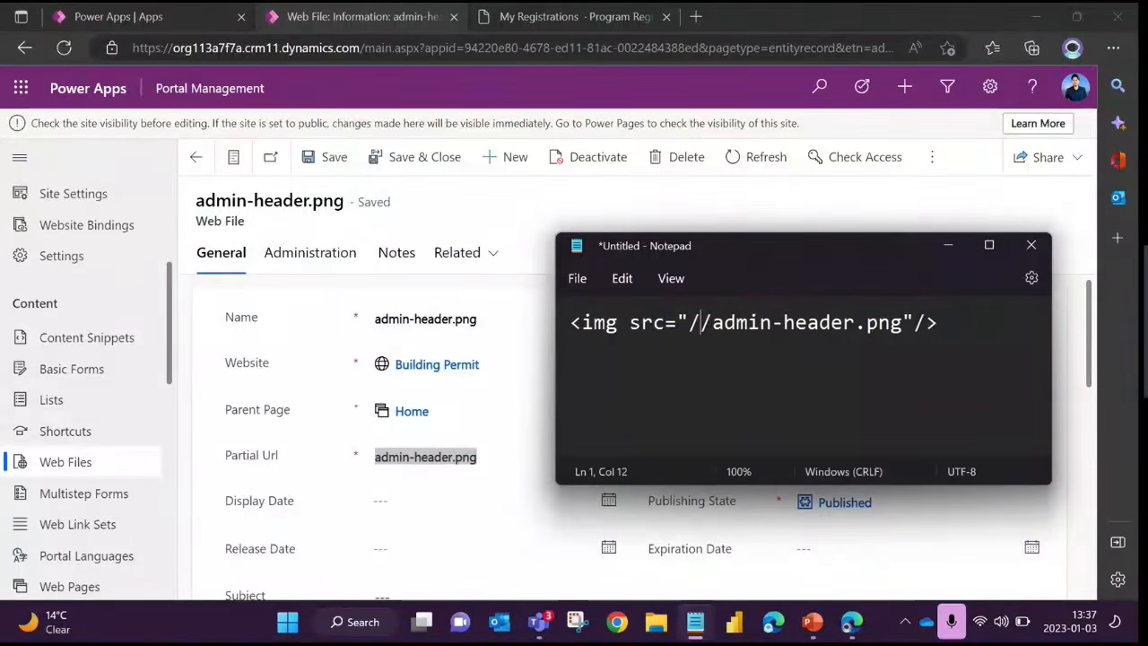
{"action": "type", "text": "/"}
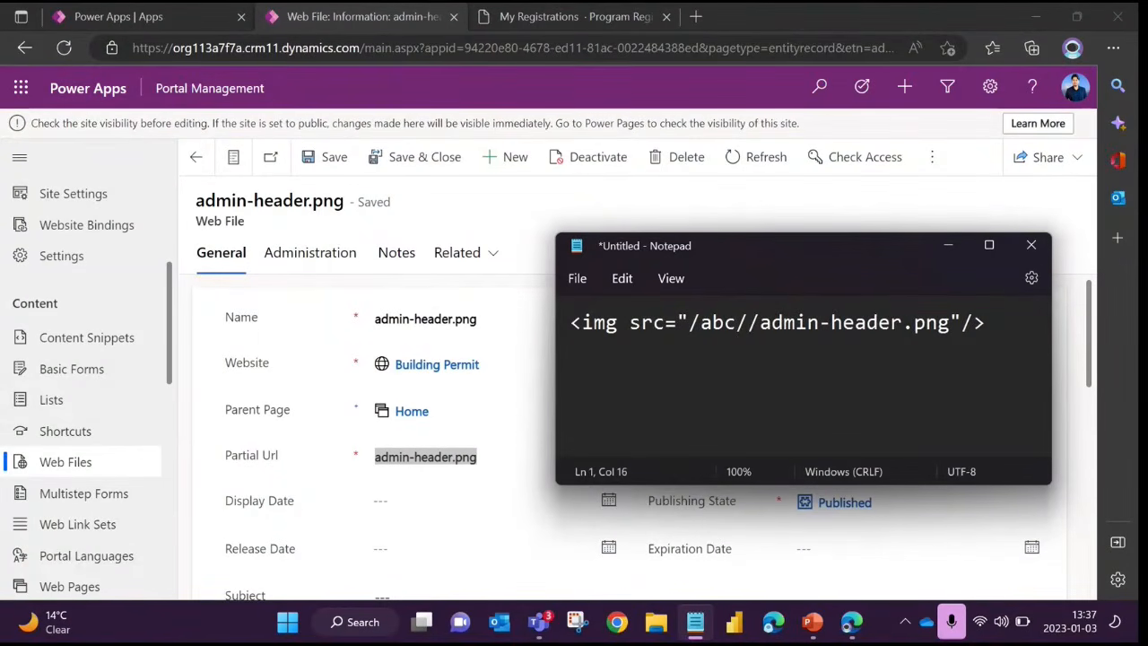
{"action": "key", "text": "BackSpace"}
{"action": "left_click_drag", "start_coordinate": [701, 323], "coordinate": [939, 322]}
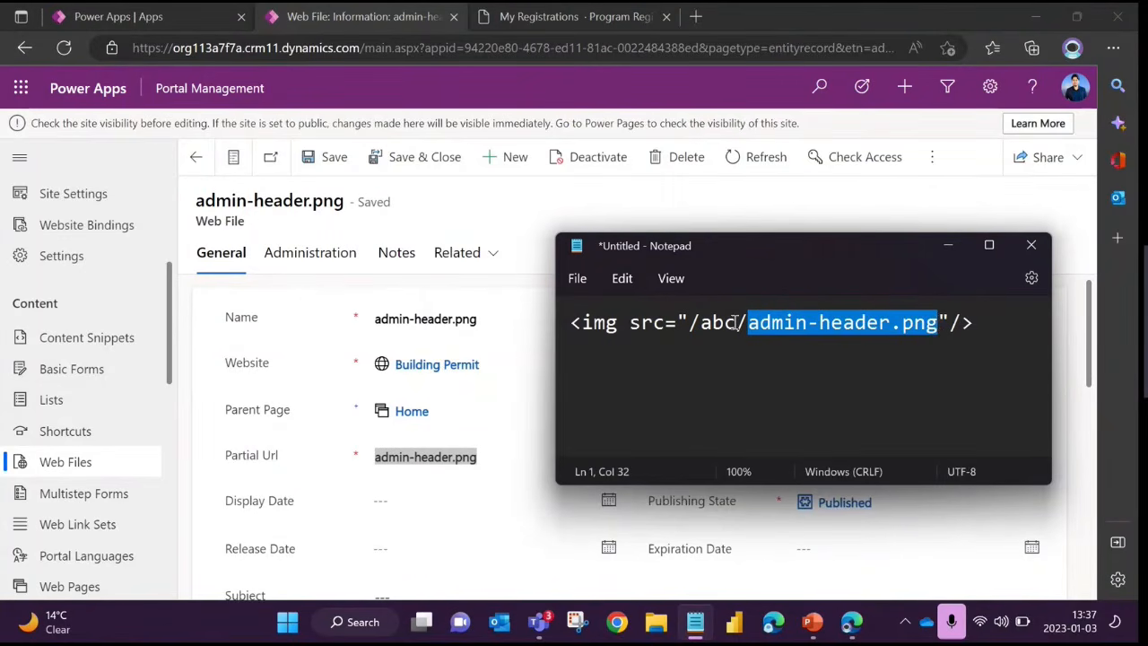
{"action": "left_click", "coordinate": [708, 323]}
{"action": "left_click_drag", "start_coordinate": [703, 323], "coordinate": [739, 323]}
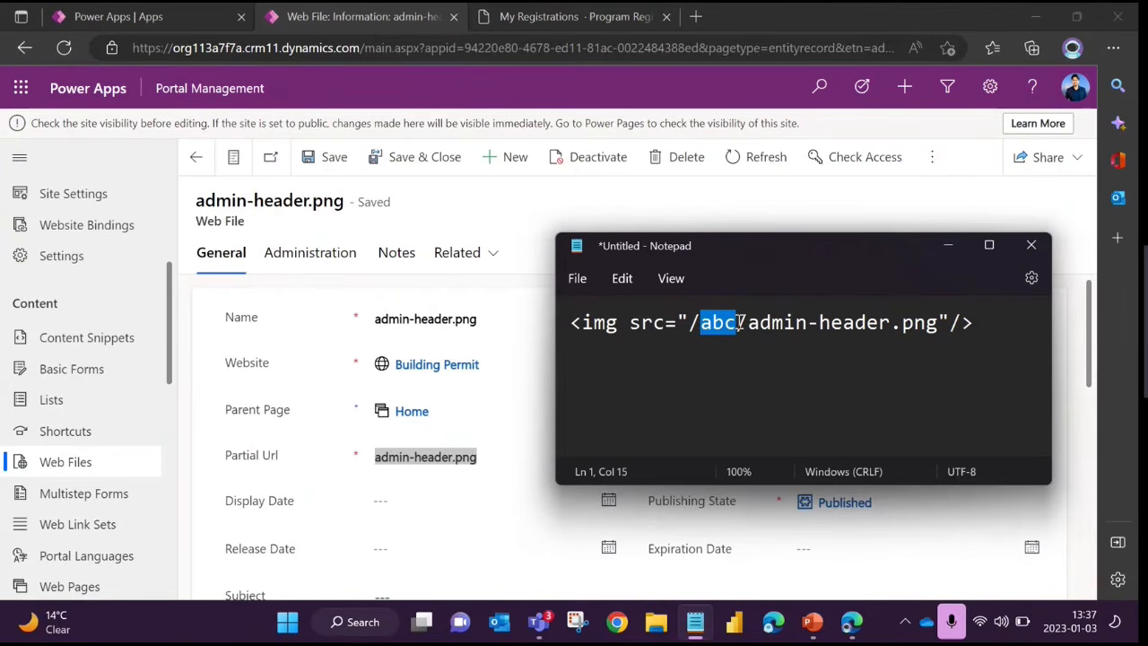
{"action": "key", "text": "BackSpace"}
{"action": "key", "text": "BackSpace"}
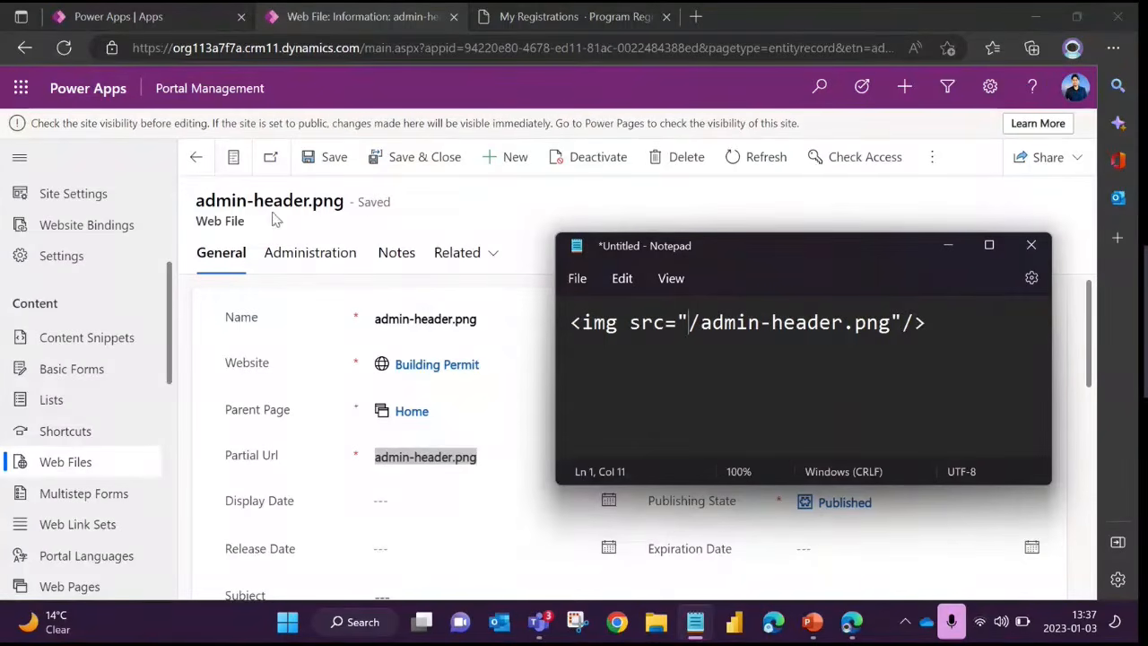
Copy the web file's Partial Url and open /admin-header.png on the Power Pages School site in place of /my-registrations/
{"action": "left_click", "coordinate": [492, 457]}
{"action": "left_click_drag", "start_coordinate": [492, 456], "coordinate": [353, 457]}
{"action": "key", "text": "ctrl+c"}
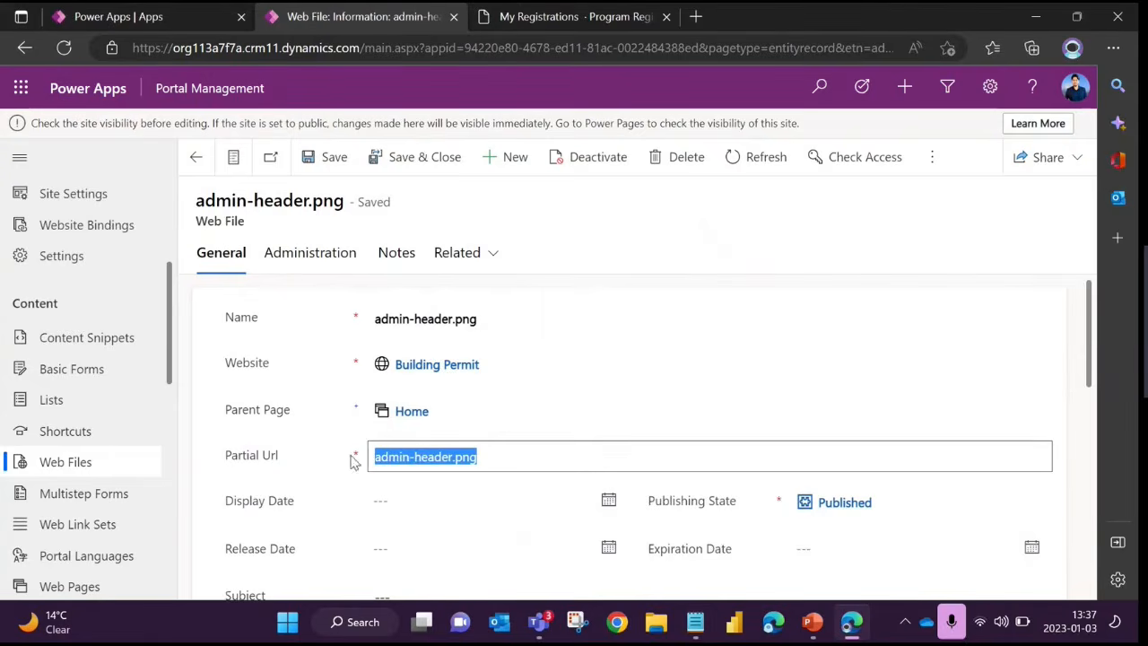
{"action": "left_click", "coordinate": [594, 15]}
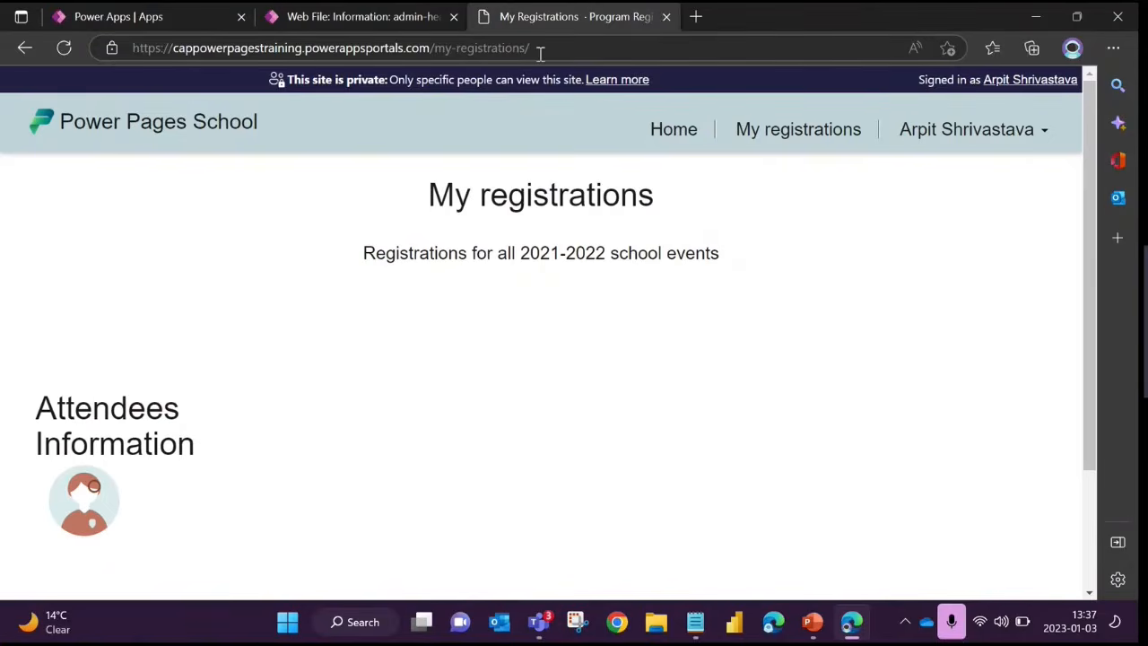
{"action": "left_click_drag", "start_coordinate": [538, 49], "coordinate": [431, 49]}
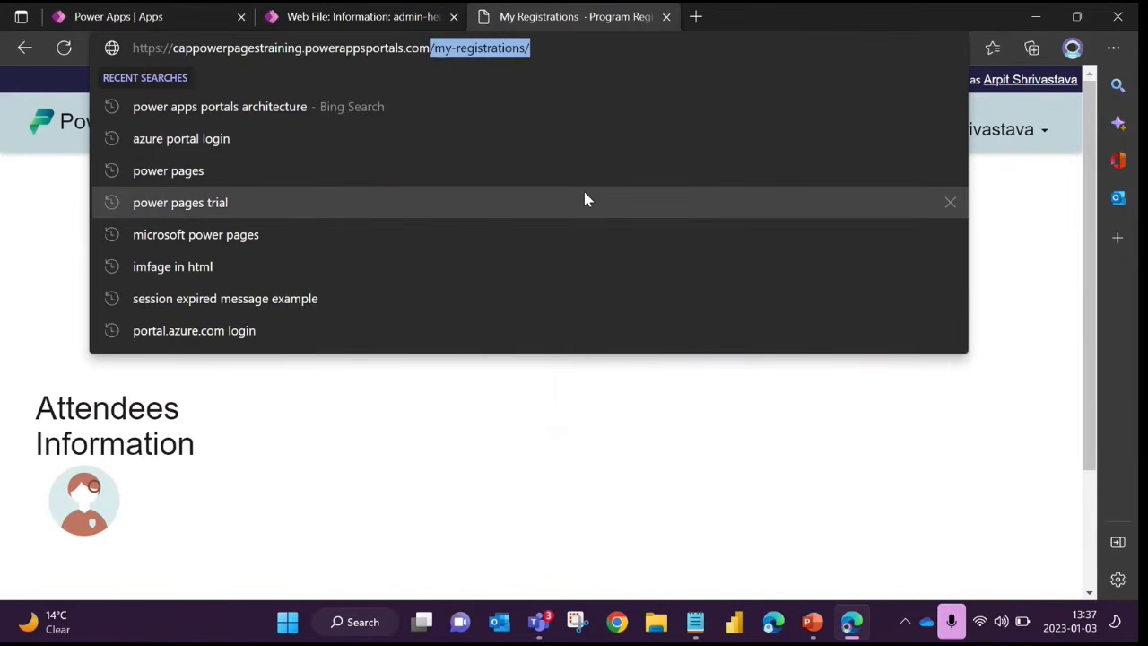
{"action": "key", "text": "BackSpace"}
{"action": "type", "text": "/"}
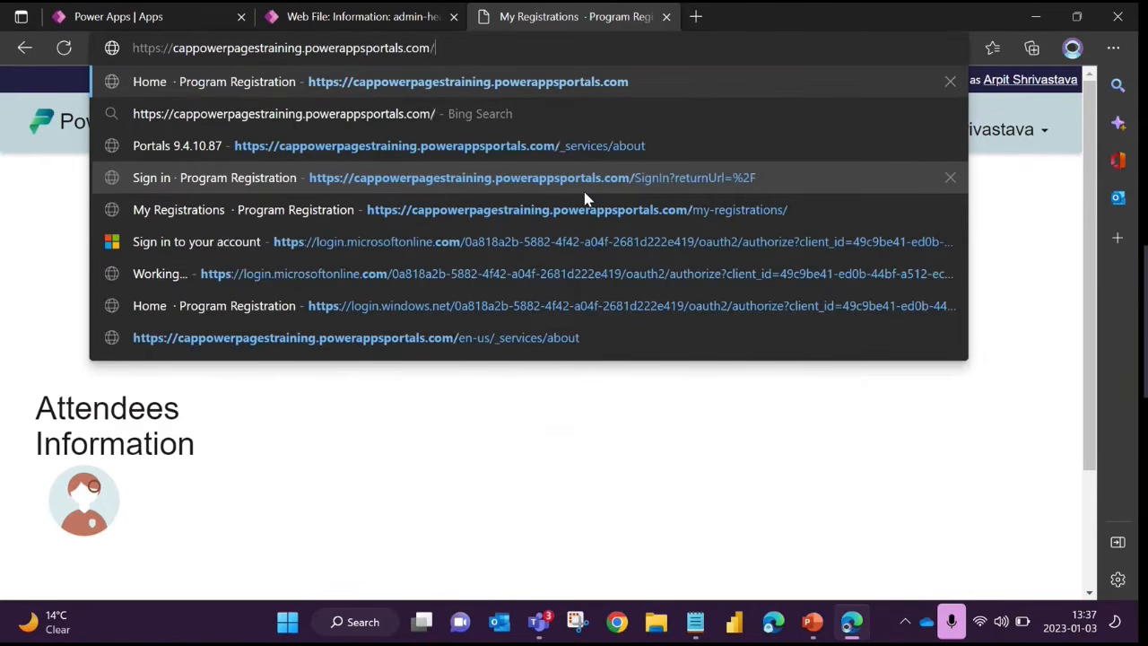
{"action": "key", "text": "ctrl+v"}
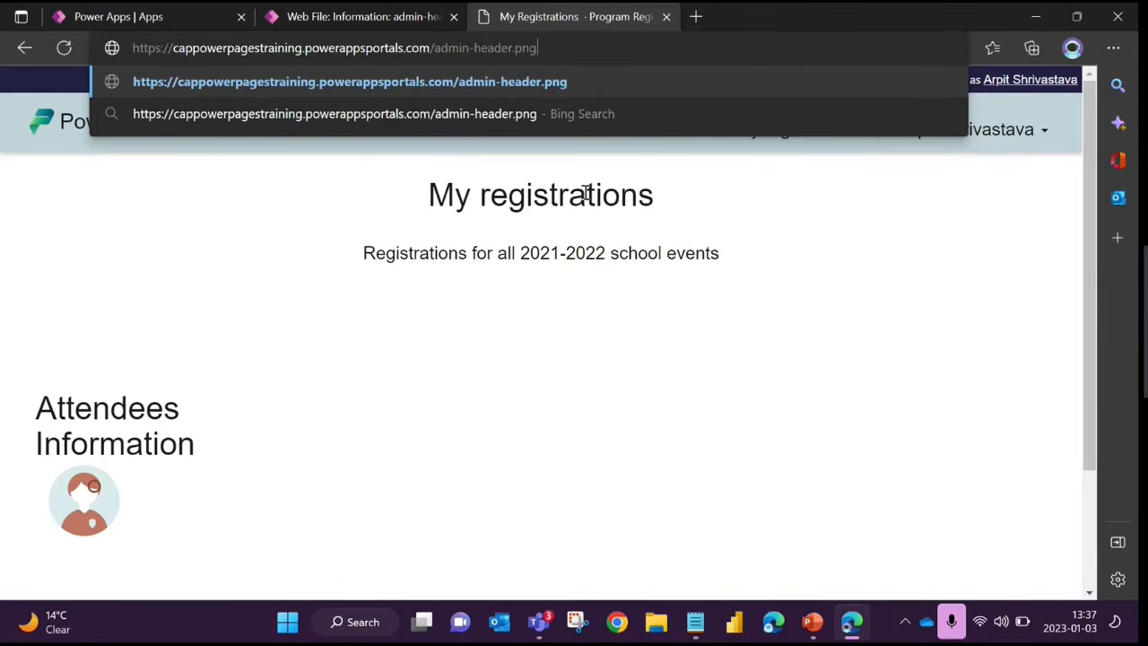
{"action": "key", "text": "Return"}
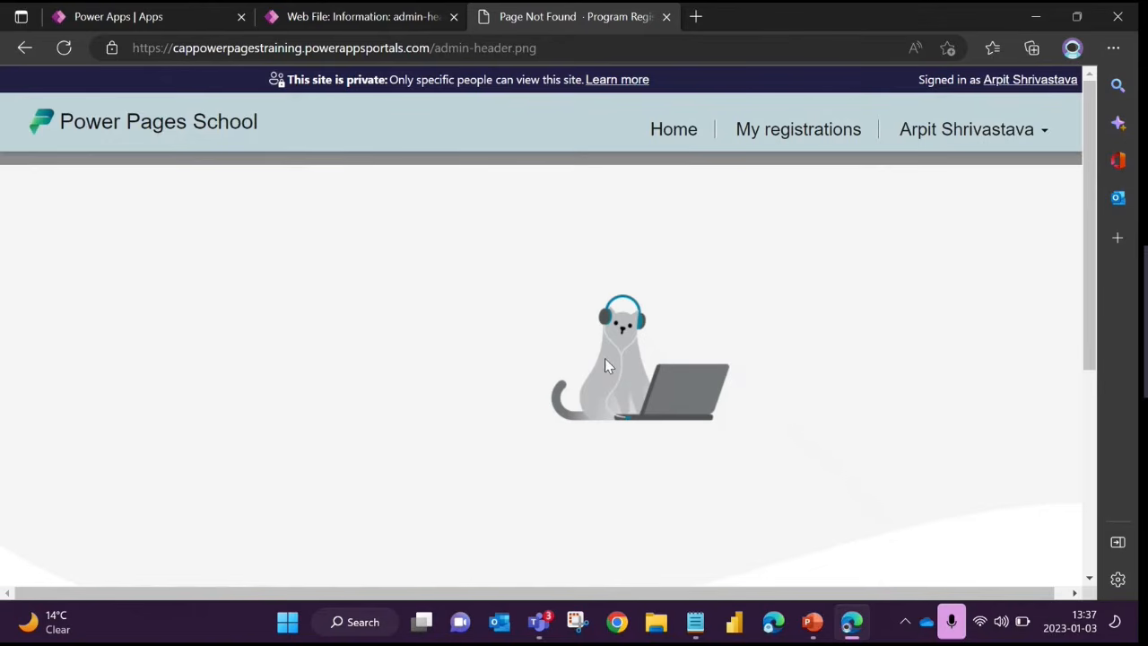
Return from the Page Not Found site page to the admin-header.png web file and examine the file attached in its Notes
{"action": "scroll", "coordinate": [636, 374], "scroll_direction": "down", "scroll_amount": 1}
{"action": "scroll", "coordinate": [633, 381], "scroll_direction": "up", "scroll_amount": 1}
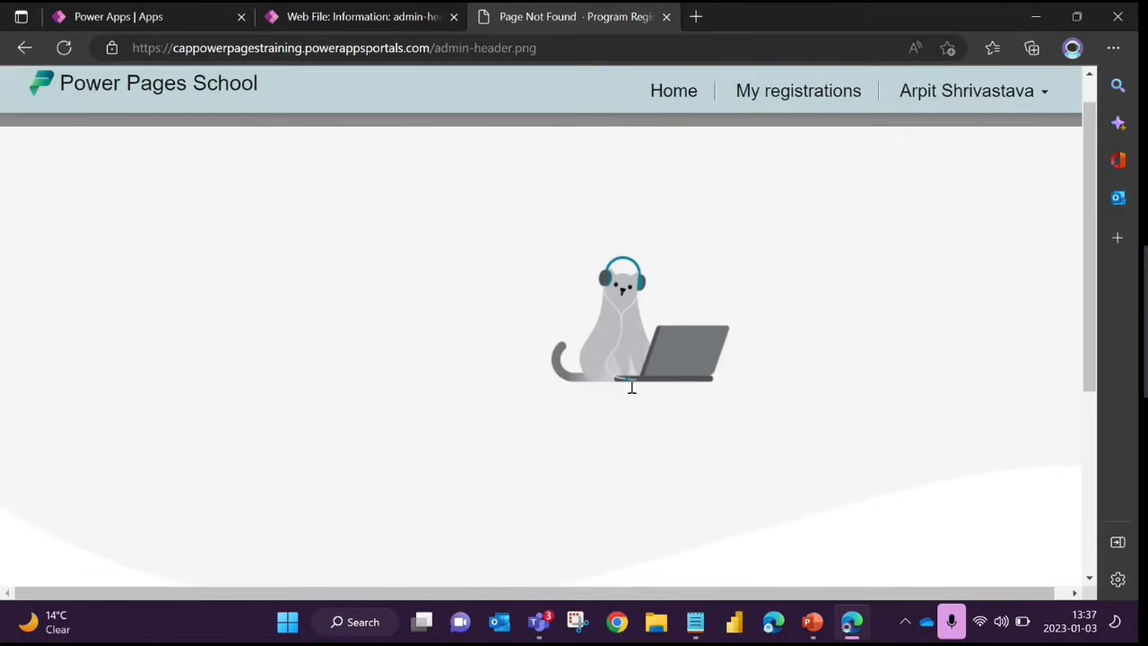
{"action": "left_click", "coordinate": [345, 22]}
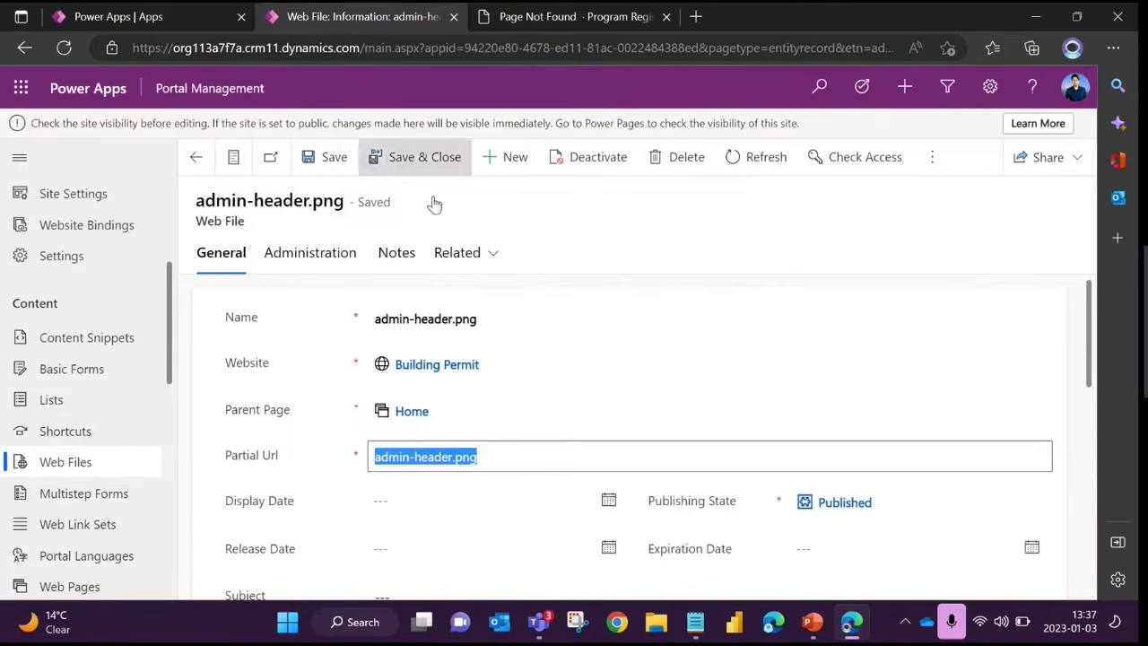
{"action": "scroll", "coordinate": [507, 405], "scroll_direction": "down", "scroll_amount": 5}
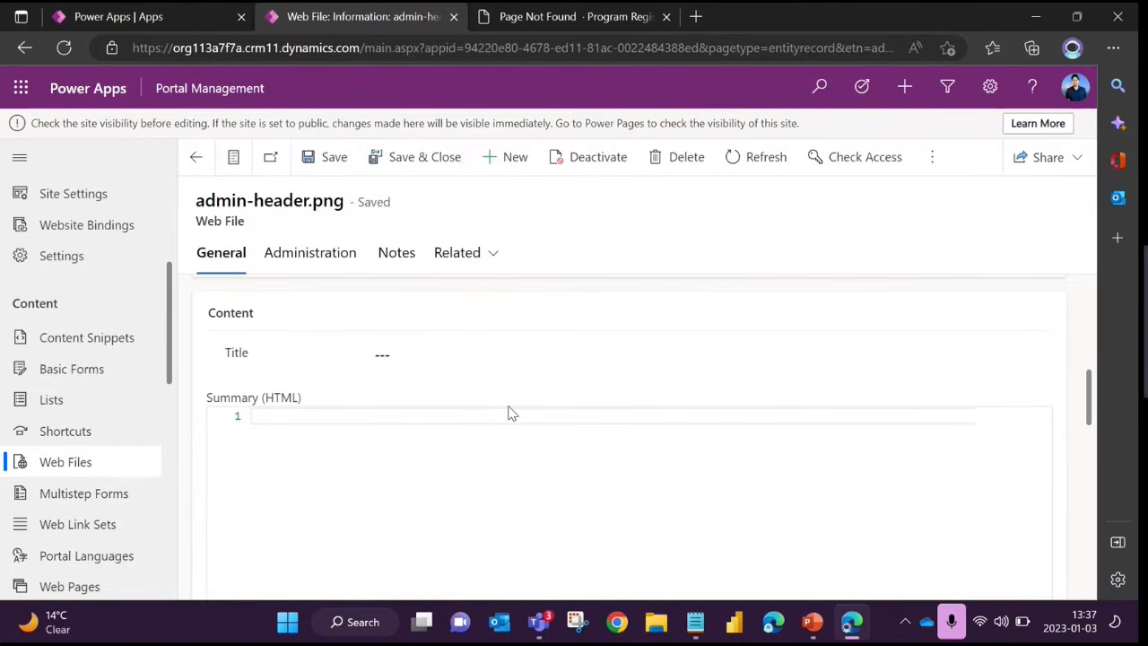
{"action": "left_click", "coordinate": [394, 258]}
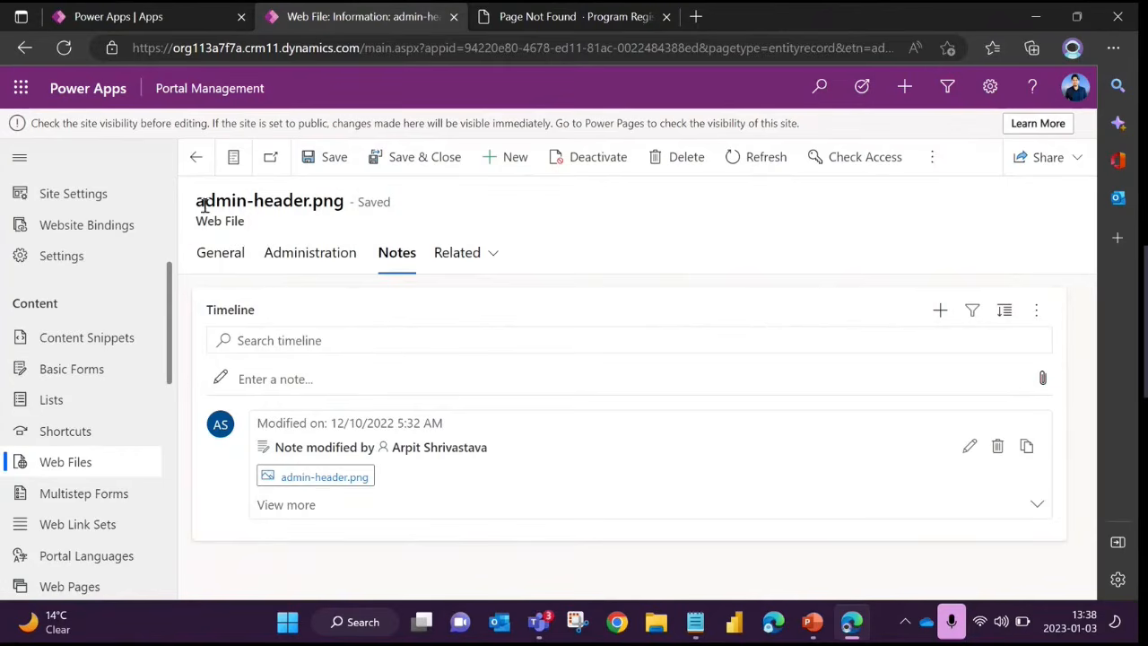
{"action": "left_click_drag", "start_coordinate": [198, 202], "coordinate": [346, 201]}
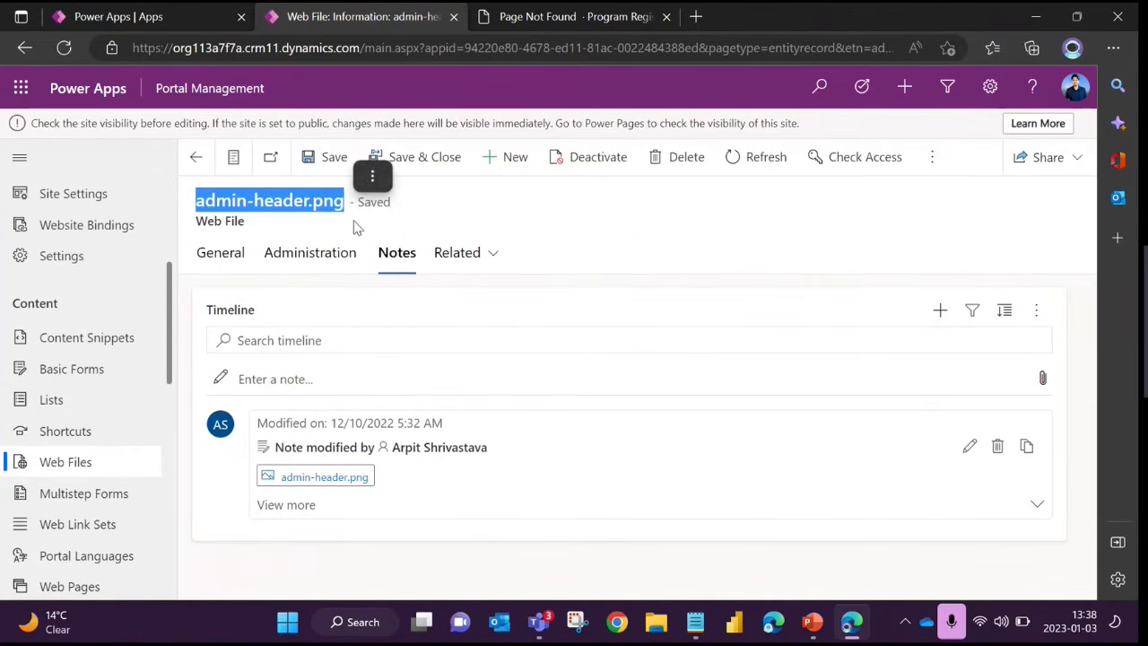
{"action": "left_click", "coordinate": [454, 224]}
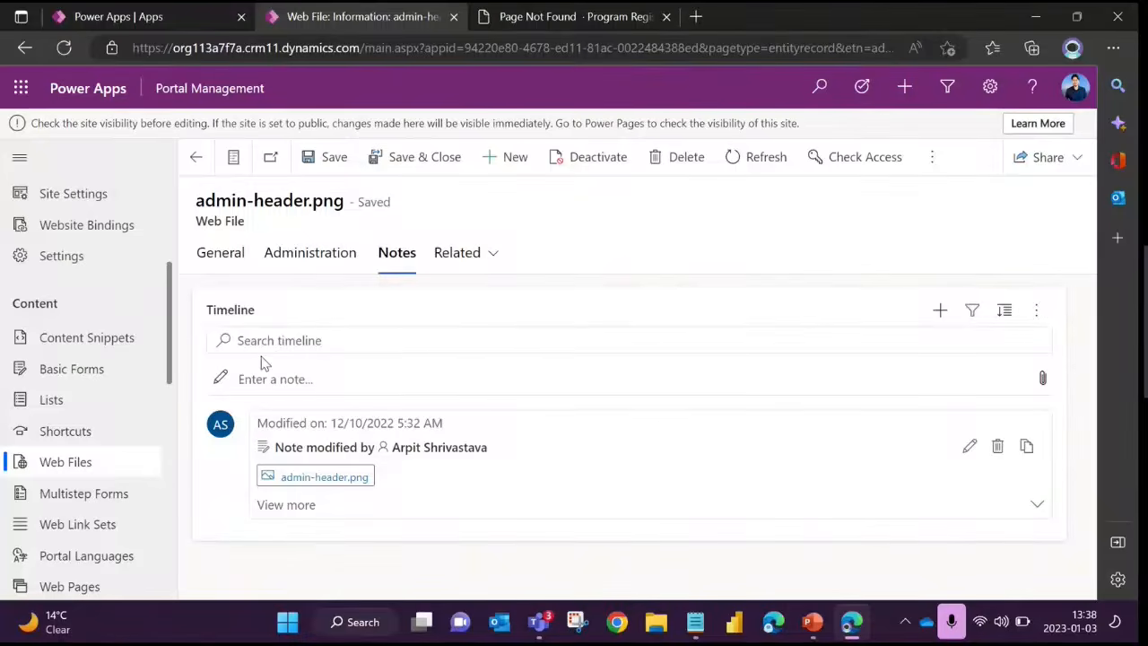
Review the general information of the admin-header.png web file, including its Cloud Blob Address field
{"action": "left_click", "coordinate": [223, 254]}
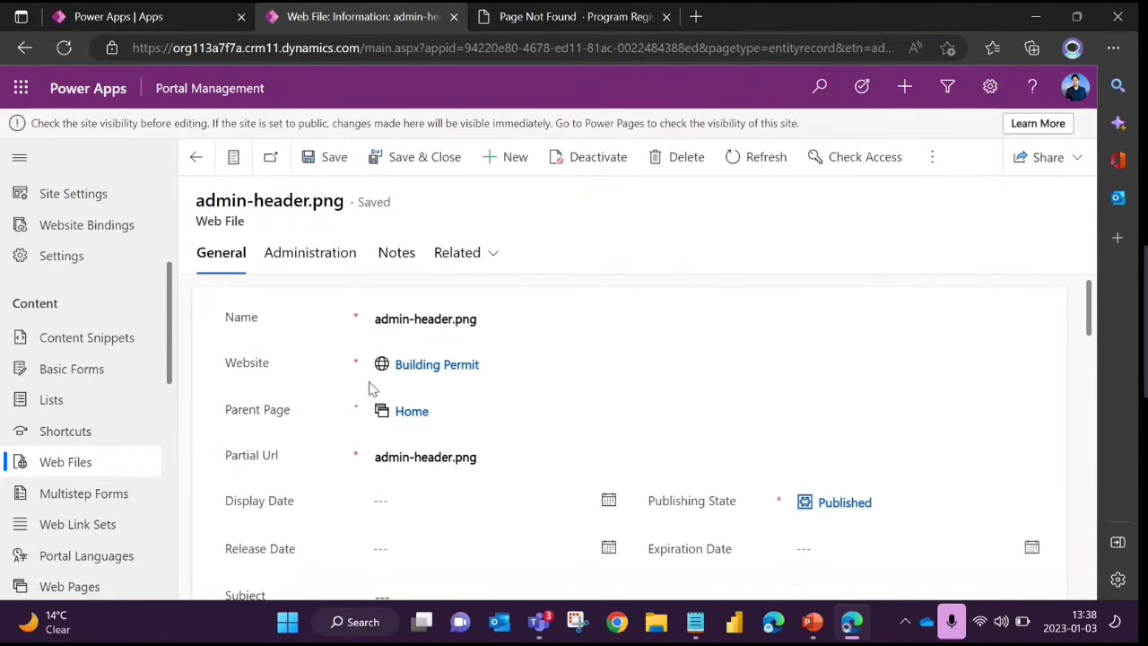
{"action": "scroll", "coordinate": [372, 387], "scroll_direction": "down", "scroll_amount": 3}
{"action": "scroll", "coordinate": [318, 432], "scroll_direction": "up", "scroll_amount": 1}
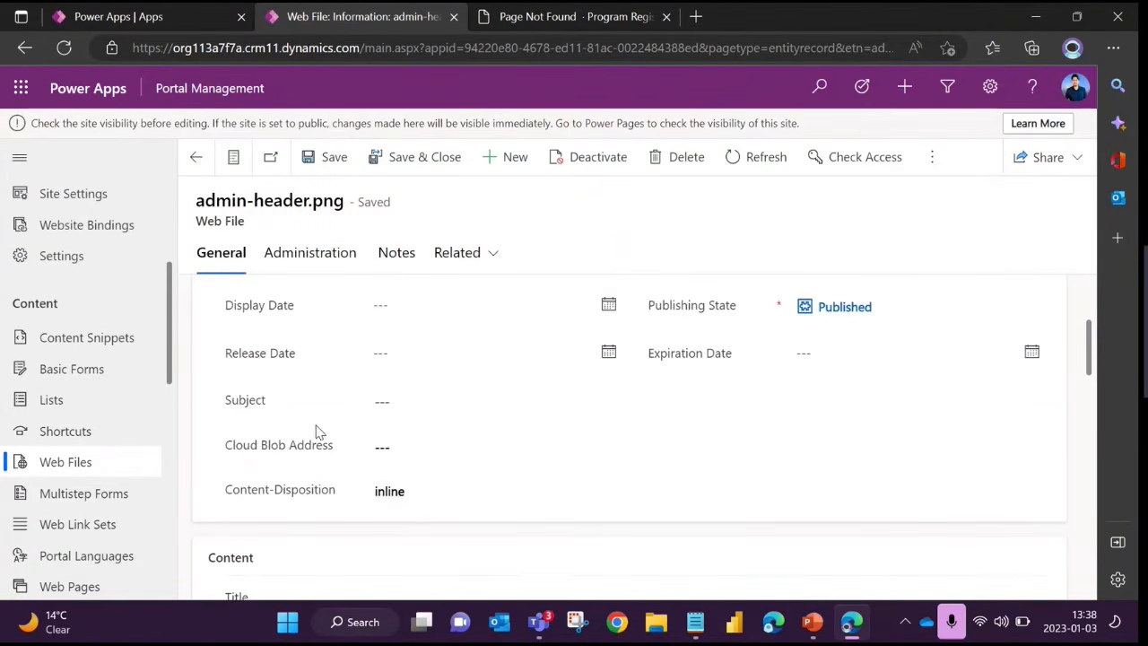
{"action": "left_click_drag", "start_coordinate": [234, 448], "coordinate": [342, 455]}
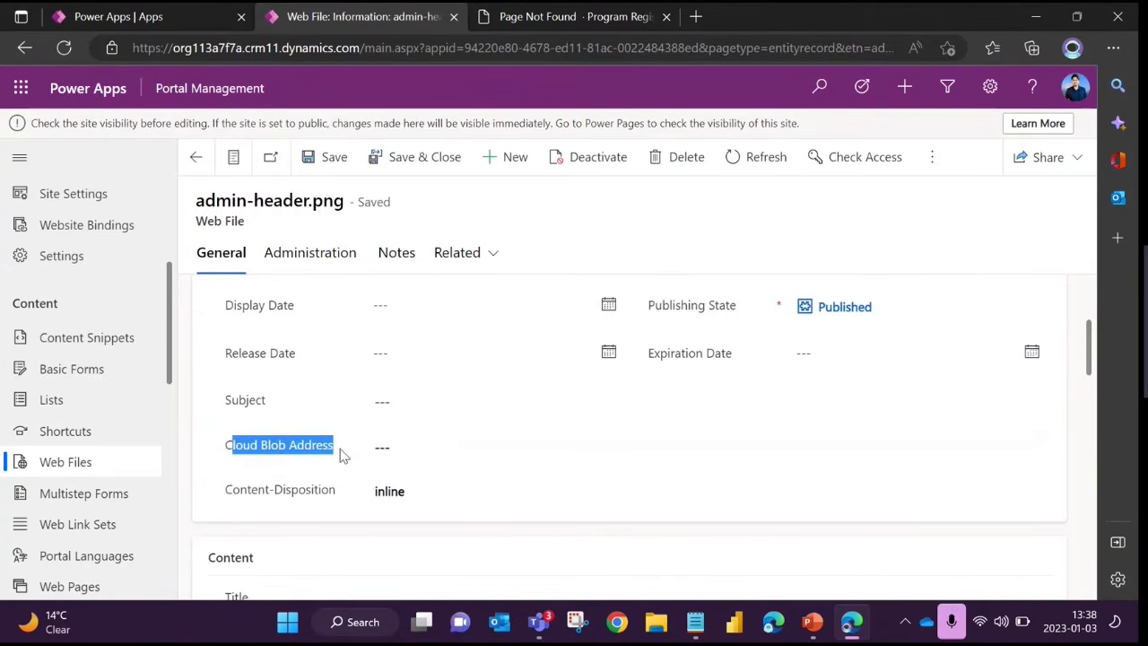
{"action": "left_click", "coordinate": [339, 464]}
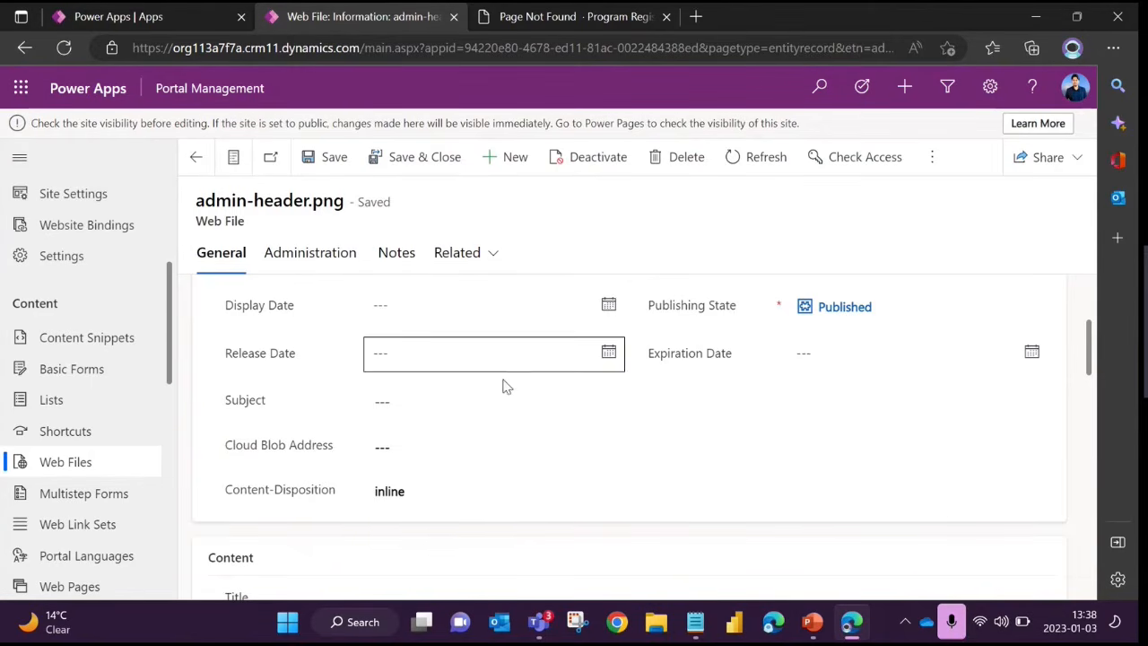
Leave the web file record and open the list of active web templates
{"action": "scroll", "coordinate": [453, 430], "scroll_direction": "up", "scroll_amount": 3}
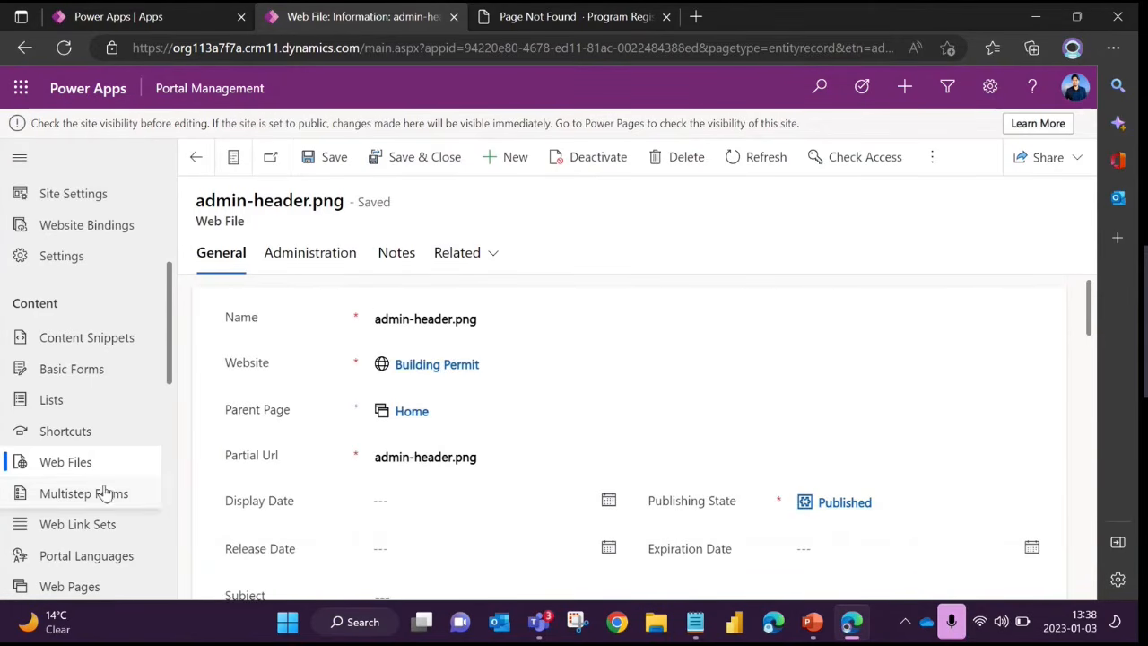
{"action": "scroll", "coordinate": [117, 499], "scroll_direction": "down", "scroll_amount": 3}
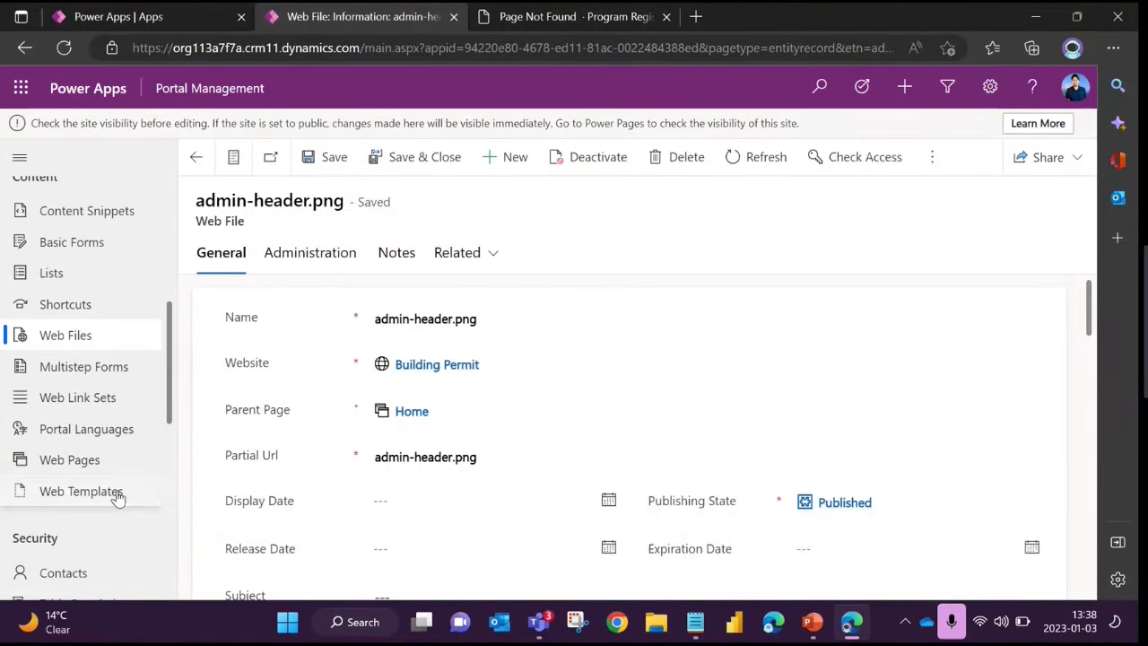
{"action": "left_click", "coordinate": [116, 495]}
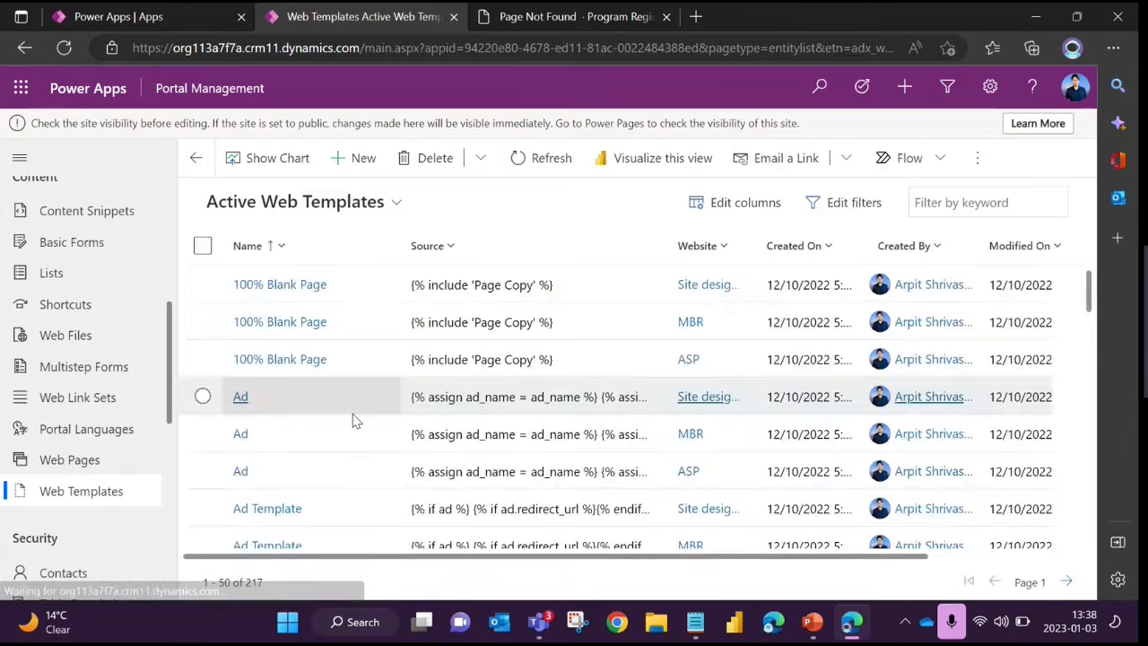
Browse the active content snippets and open the Account/ChangeEmail/EmailLabel snippet of the ASP website
{"action": "left_click", "coordinate": [121, 207]}
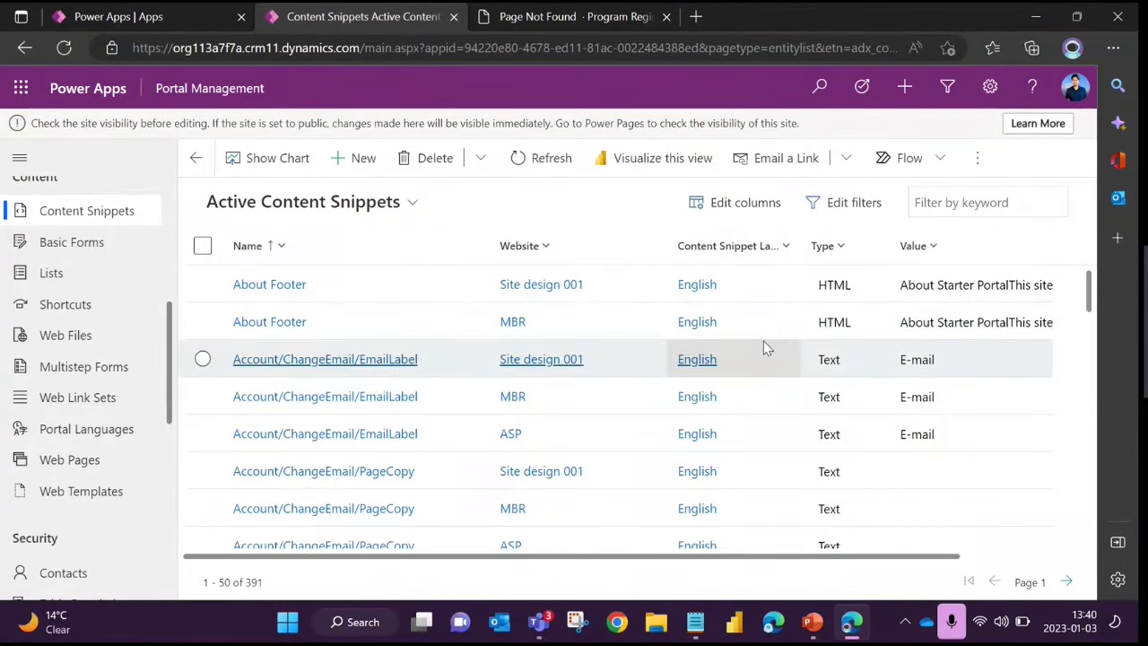
{"action": "scroll", "coordinate": [503, 405], "scroll_direction": "down", "scroll_amount": 1}
{"action": "scroll", "coordinate": [504, 405], "scroll_direction": "down", "scroll_amount": 2}
{"action": "left_click", "coordinate": [371, 305]}
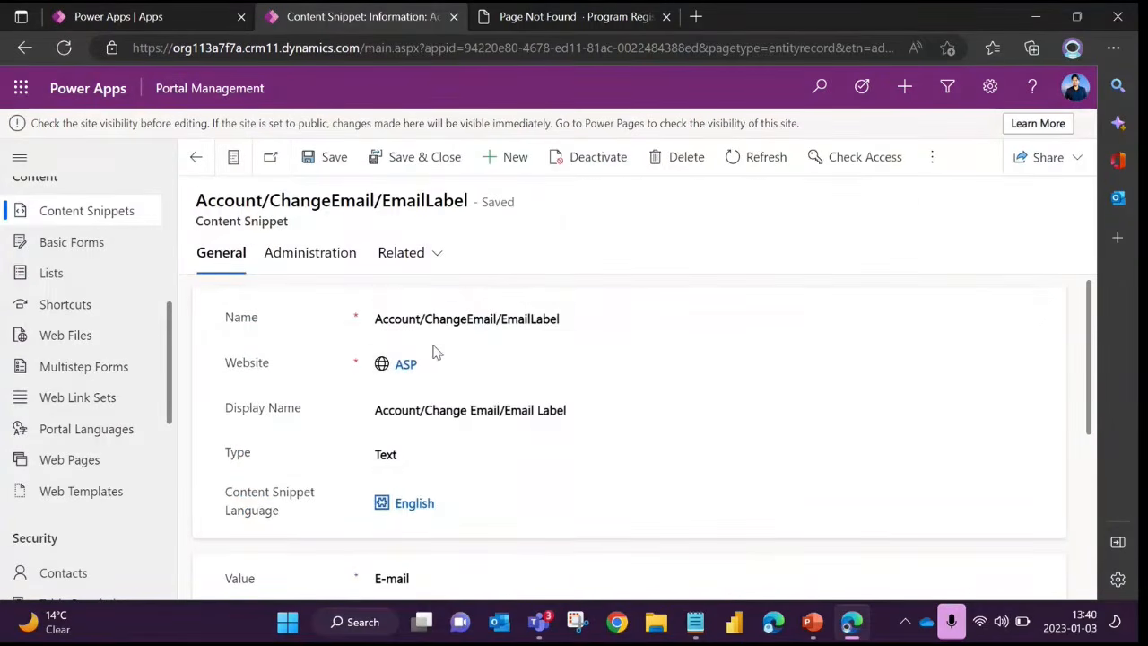
Examine the content snippet's Name, Website, Display Name and Type fields
{"action": "scroll", "coordinate": [436, 350], "scroll_direction": "down", "scroll_amount": 1}
{"action": "scroll", "coordinate": [434, 352], "scroll_direction": "up", "scroll_amount": 1}
{"action": "double_click", "coordinate": [235, 321]}
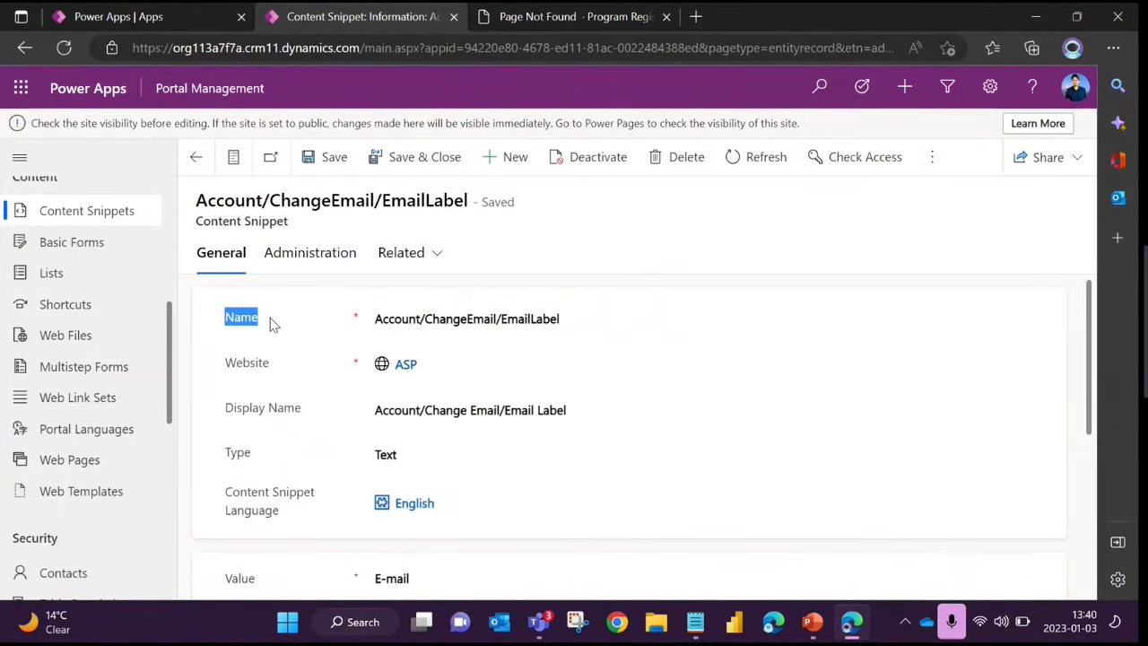
{"action": "left_click", "coordinate": [260, 370]}
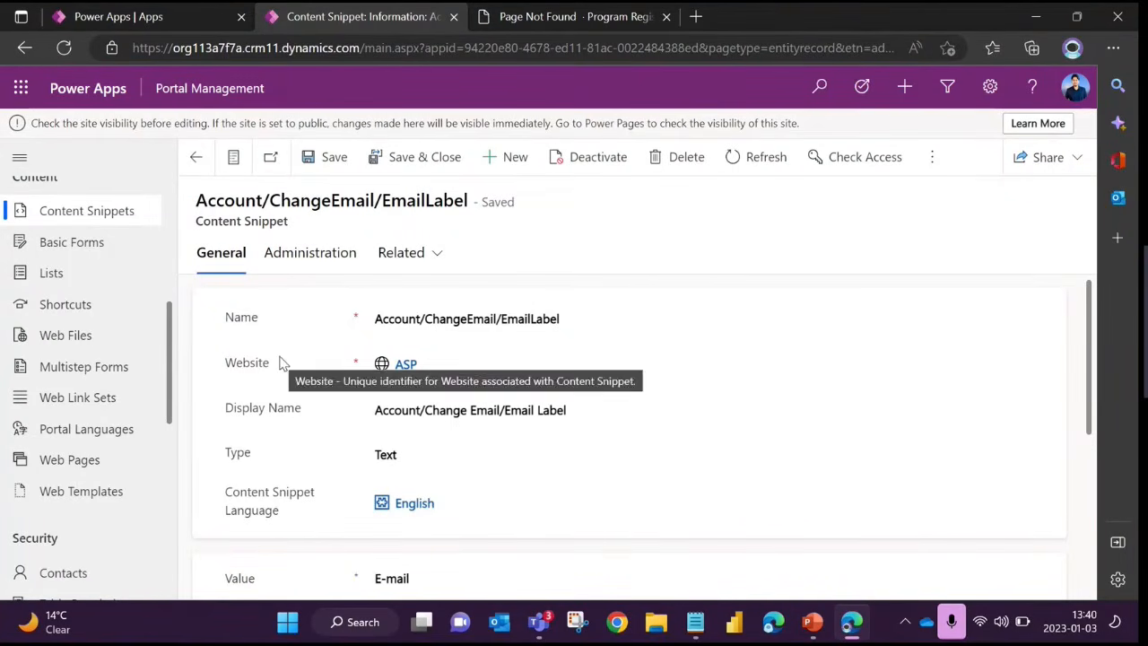
{"action": "left_click_drag", "start_coordinate": [233, 410], "coordinate": [295, 413]}
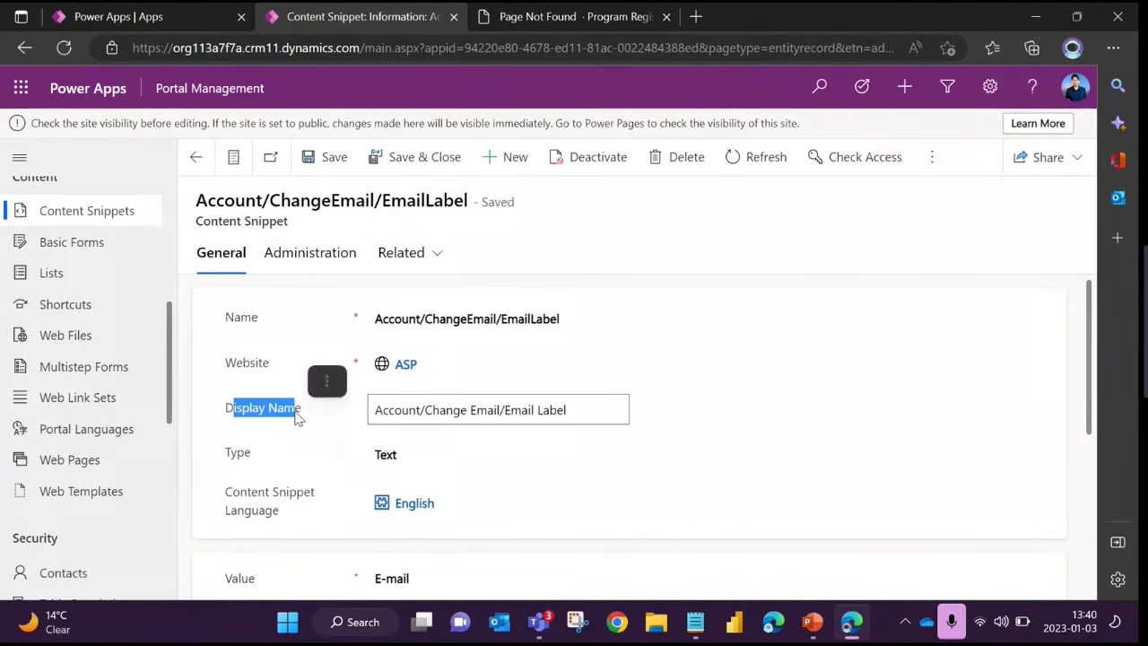
{"action": "scroll", "coordinate": [296, 429], "scroll_direction": "down", "scroll_amount": 1}
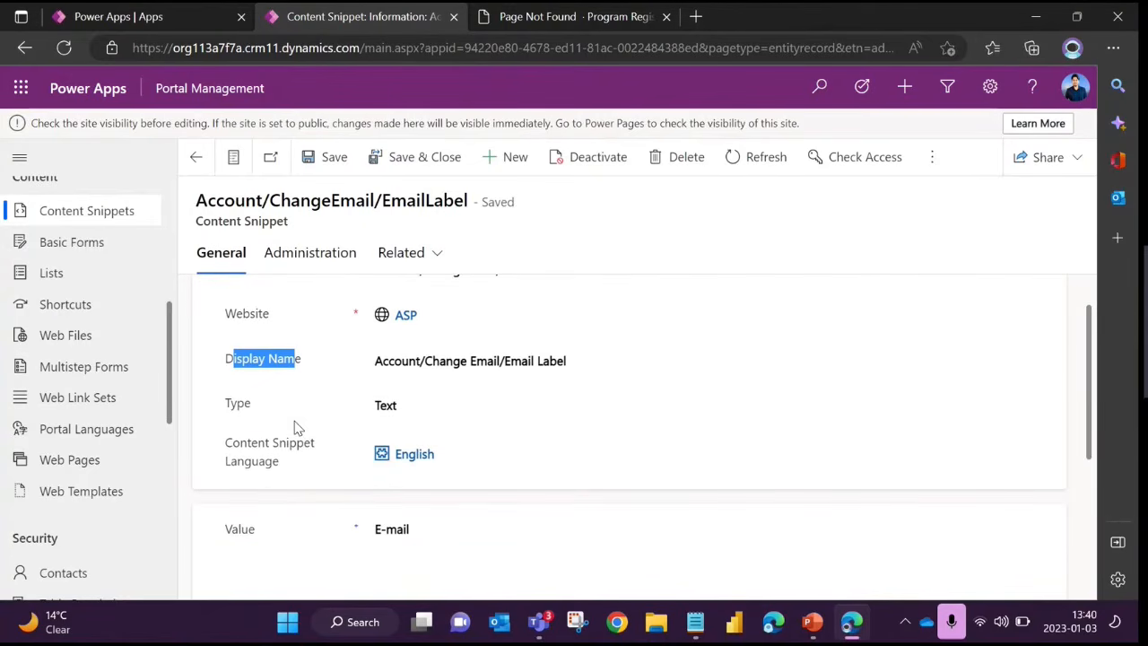
{"action": "left_click", "coordinate": [287, 410]}
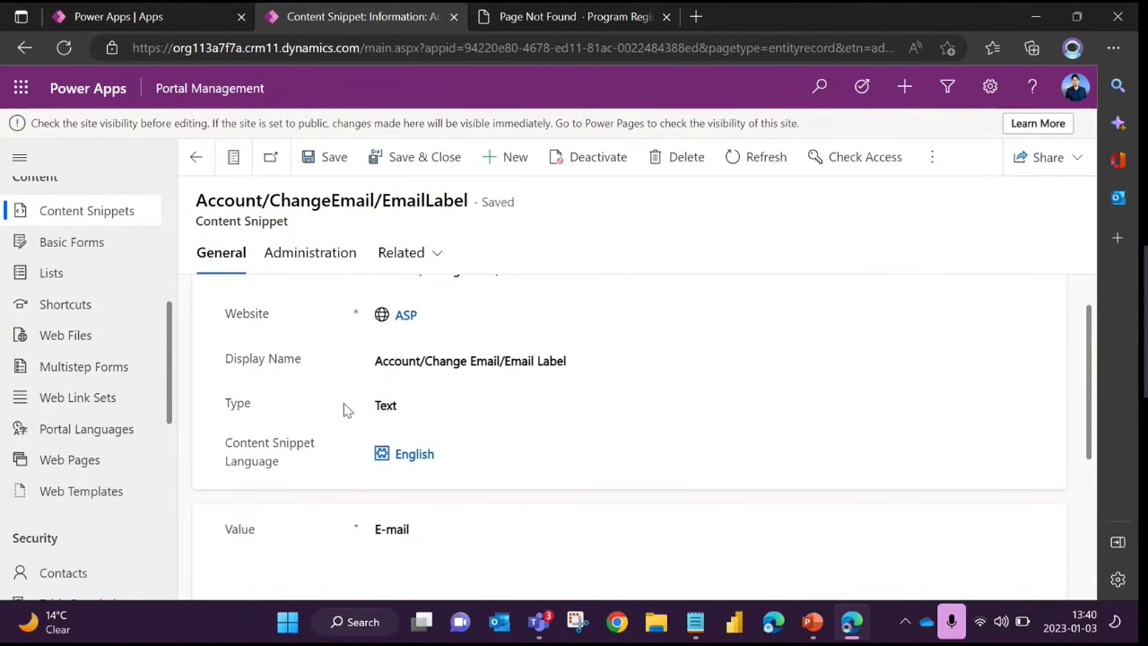
Check the available options for the snippet's Type, keep Text selected, and highlight the Display Name text
{"action": "left_click", "coordinate": [407, 404]}
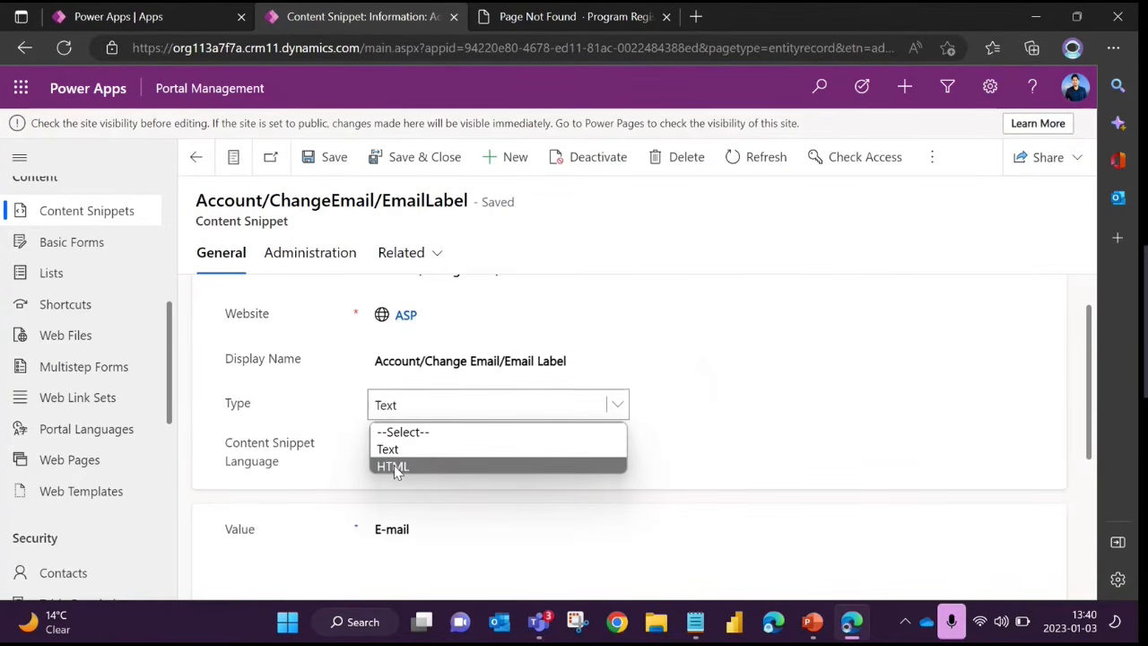
{"action": "left_click", "coordinate": [390, 448]}
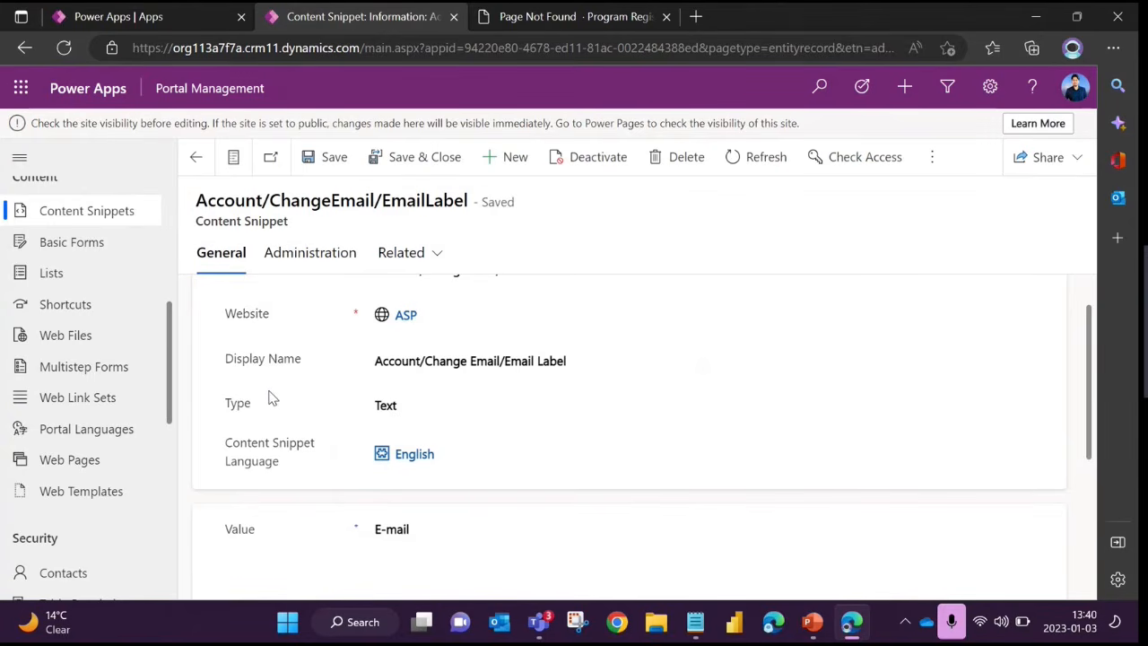
{"action": "left_click_drag", "start_coordinate": [566, 365], "coordinate": [375, 362]}
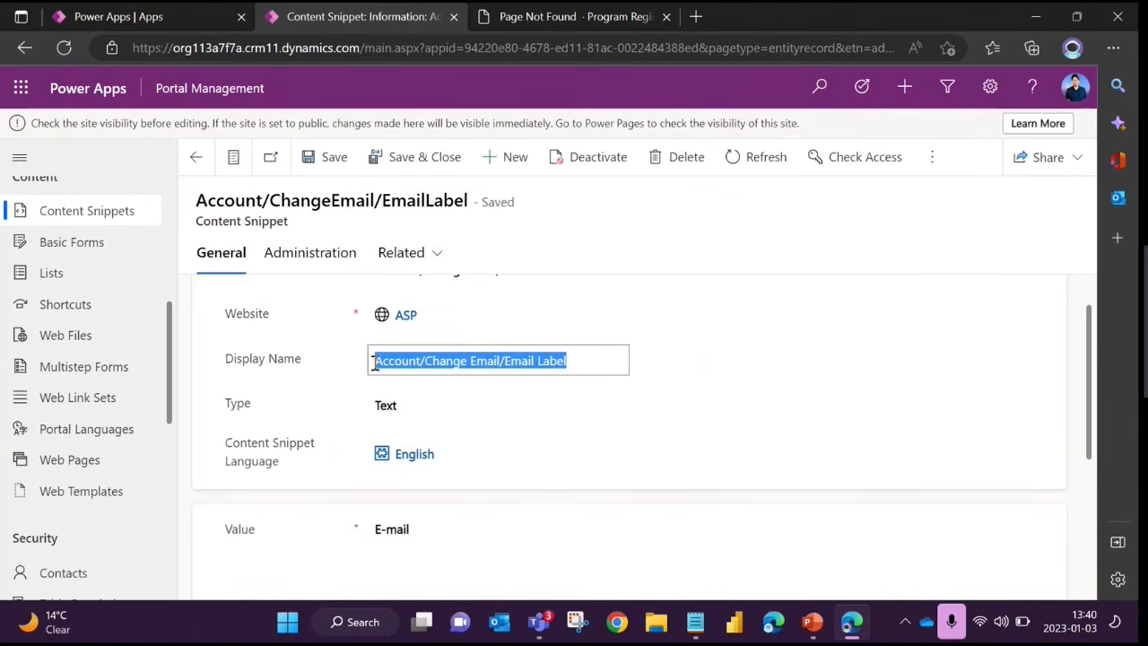
{"action": "left_click", "coordinate": [286, 386]}
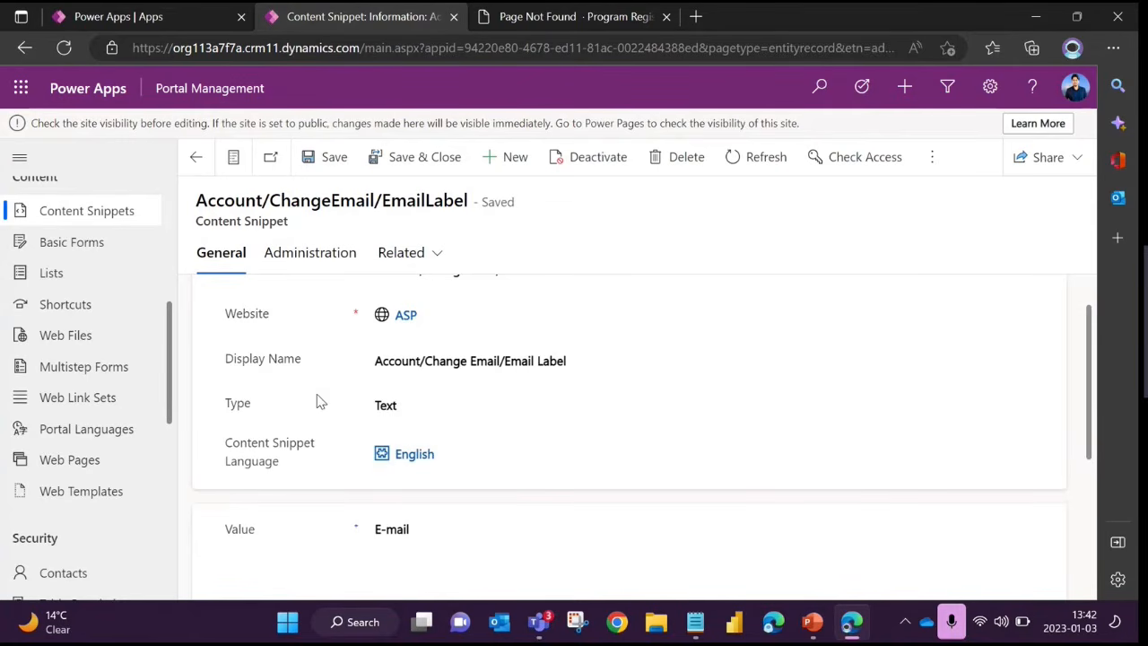
Examine the content snippet's language and highlight the text in its Value field
{"action": "left_click_drag", "start_coordinate": [205, 221], "coordinate": [348, 228]}
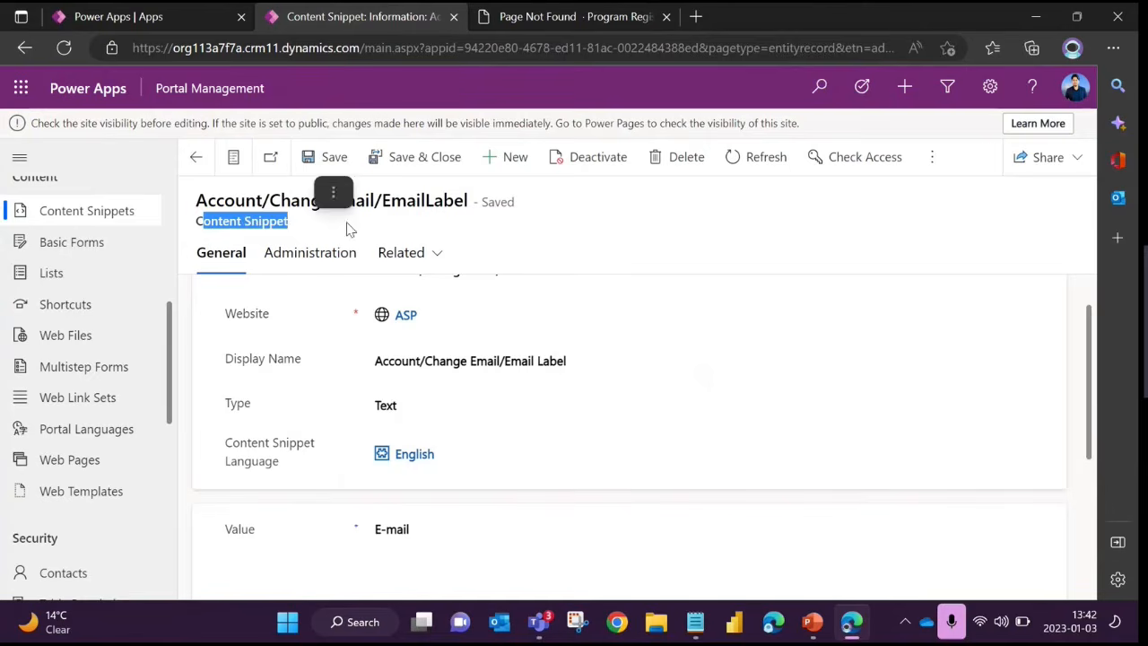
{"action": "scroll", "coordinate": [403, 412], "scroll_direction": "down", "scroll_amount": 1}
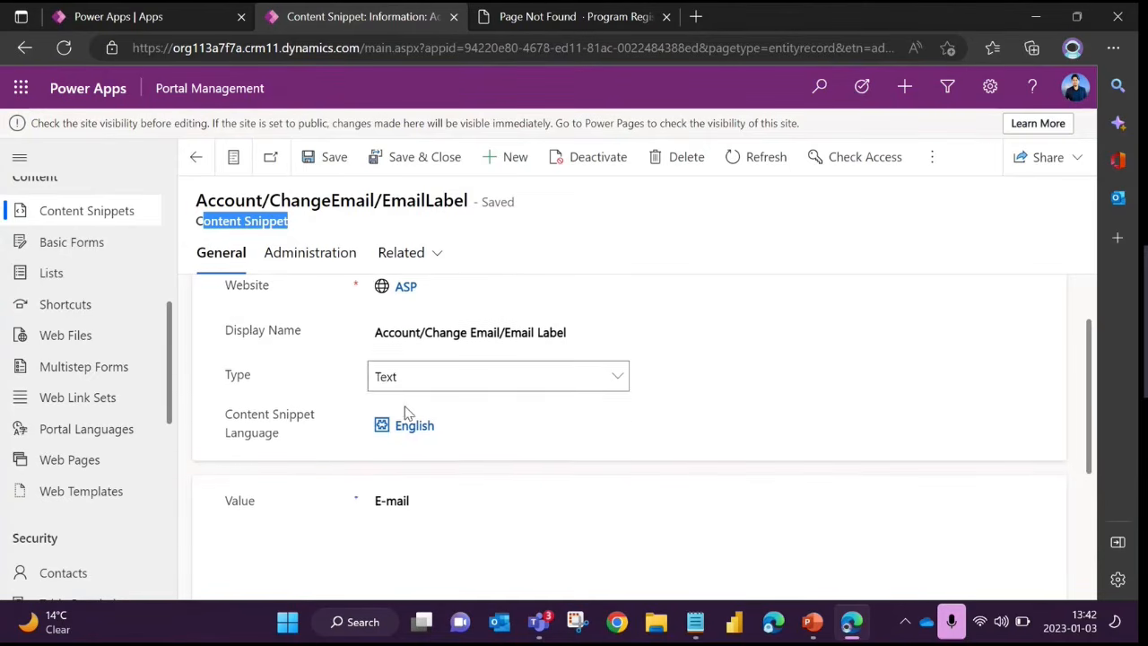
{"action": "left_click_drag", "start_coordinate": [409, 482], "coordinate": [441, 492]}
{"action": "left_click", "coordinate": [472, 484]}
{"action": "left_click", "coordinate": [440, 492]}
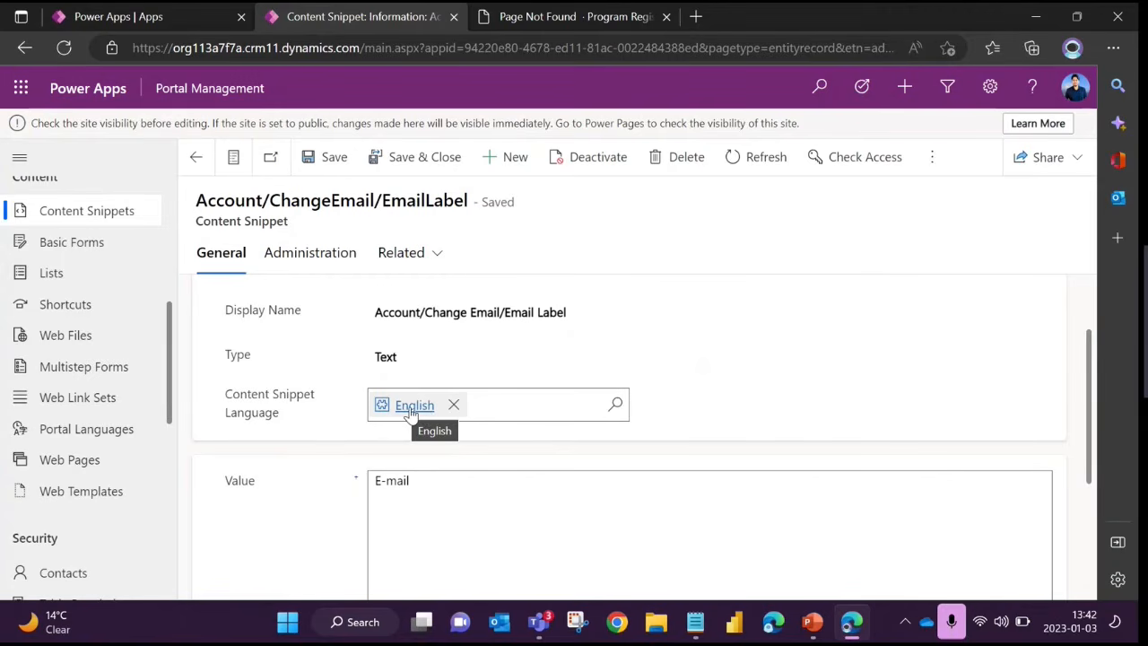
{"action": "left_click_drag", "start_coordinate": [412, 485], "coordinate": [364, 494]}
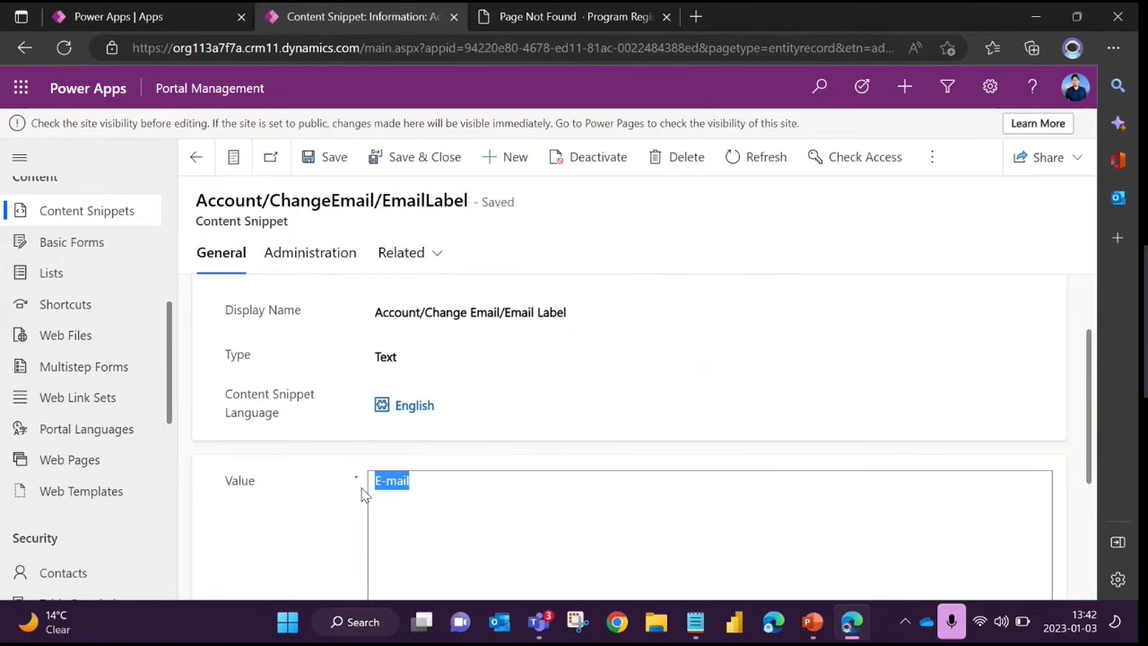
{"action": "left_click", "coordinate": [403, 493]}
Highlight the content snippet's Name and compare it with the text in its Value field
{"action": "scroll", "coordinate": [431, 385], "scroll_direction": "up", "scroll_amount": 1}
{"action": "left_click_drag", "start_coordinate": [377, 318], "coordinate": [586, 330]}
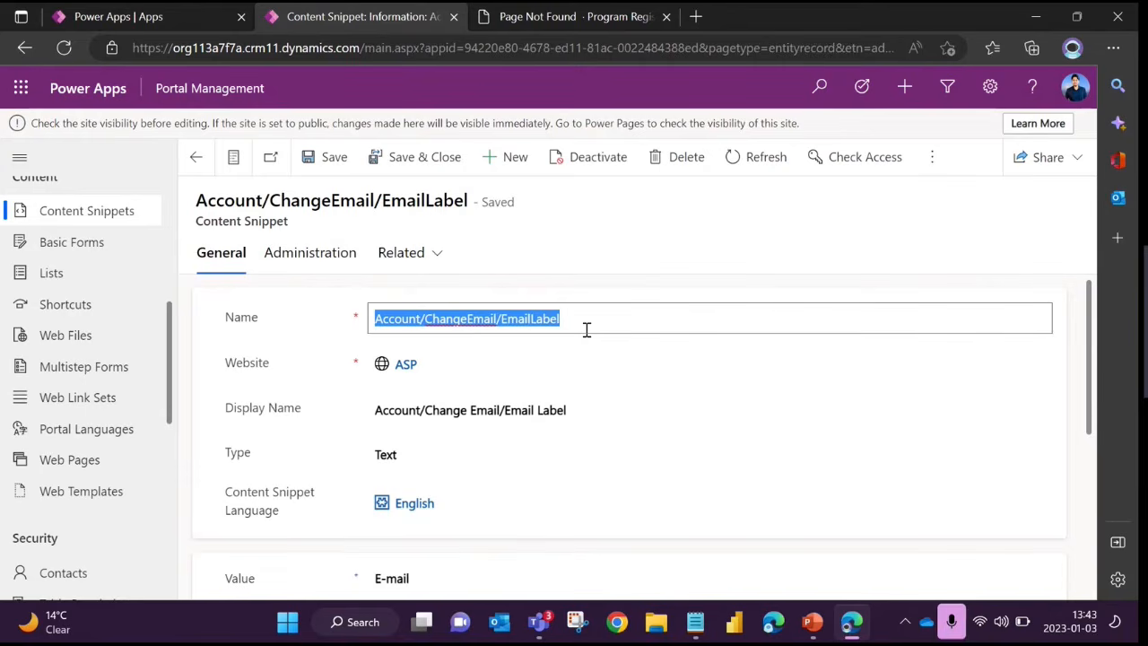
{"action": "left_click", "coordinate": [579, 319]}
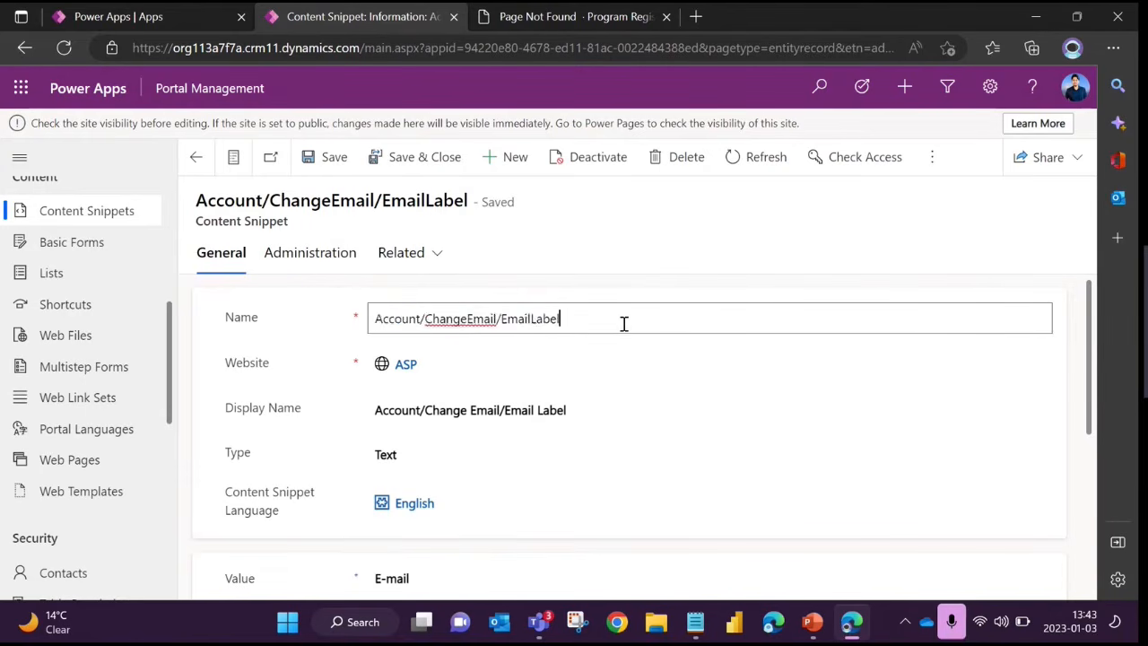
{"action": "left_click_drag", "start_coordinate": [622, 323], "coordinate": [367, 323]}
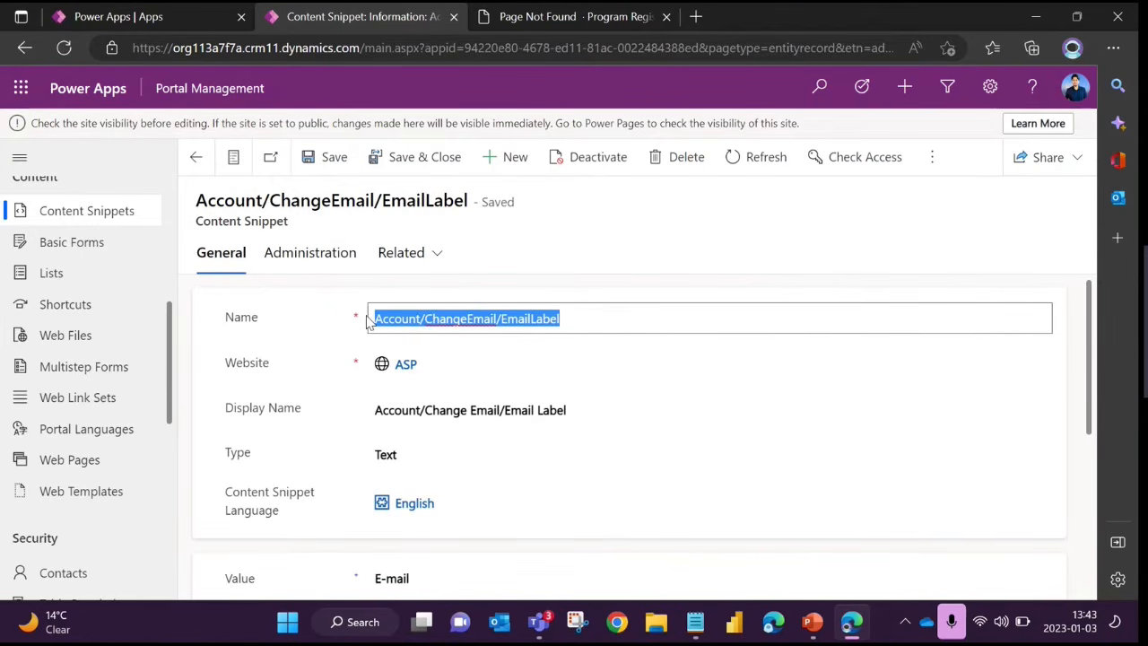
{"action": "left_click", "coordinate": [377, 315]}
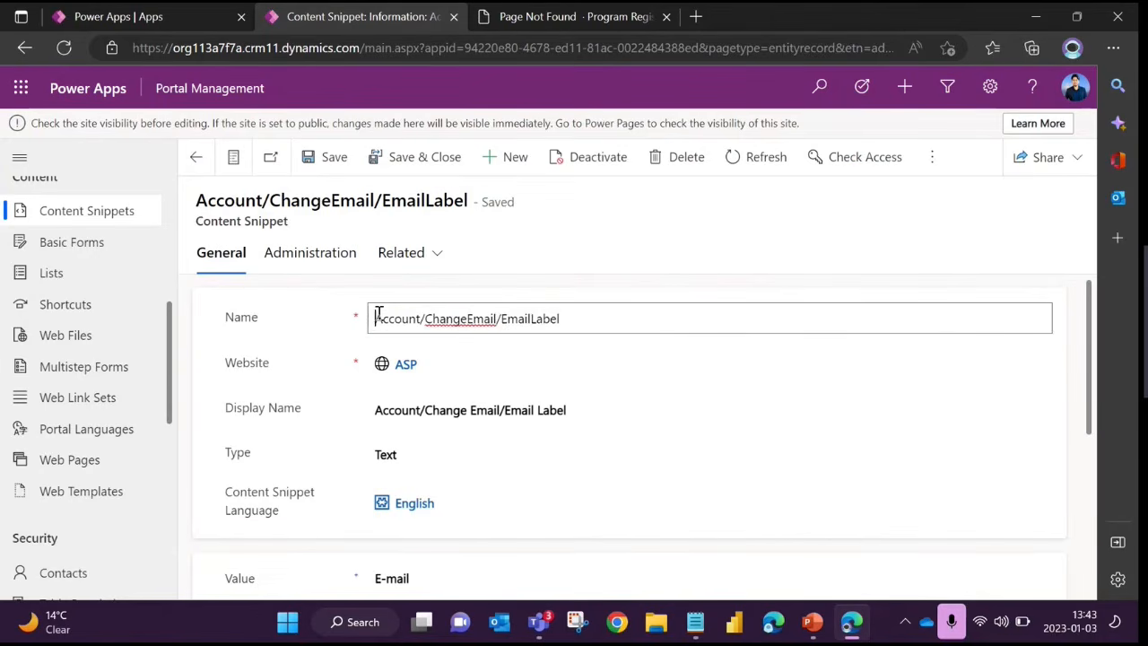
{"action": "left_click", "coordinate": [458, 323]}
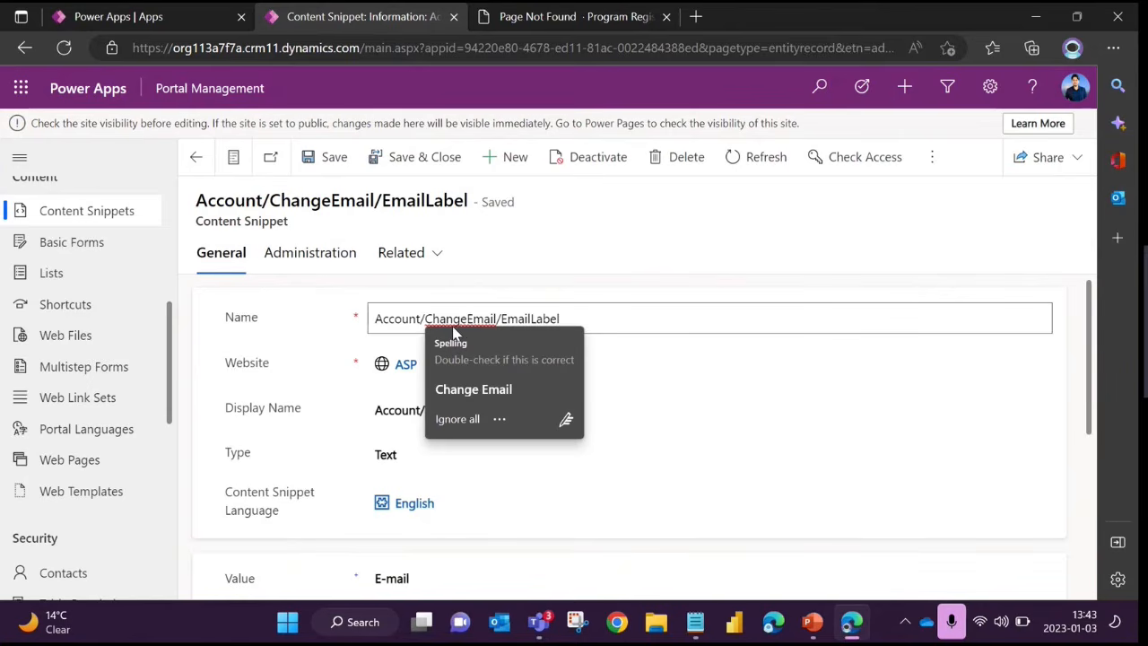
{"action": "scroll", "coordinate": [421, 502], "scroll_direction": "down", "scroll_amount": 1}
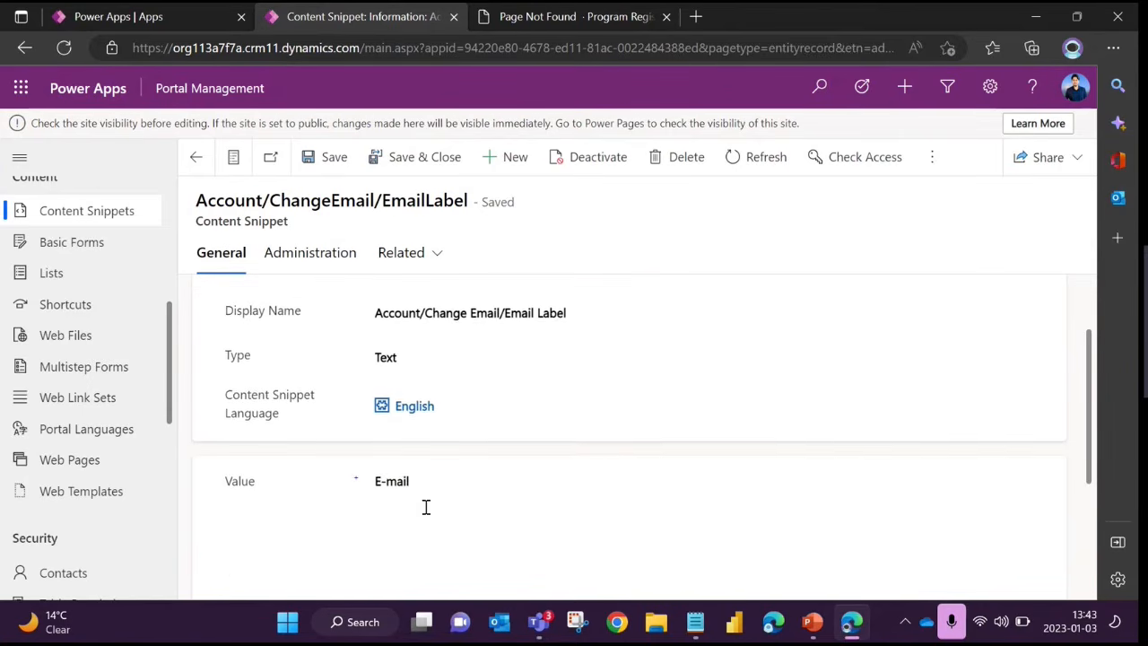
{"action": "scroll", "coordinate": [415, 499], "scroll_direction": "up", "scroll_amount": 1}
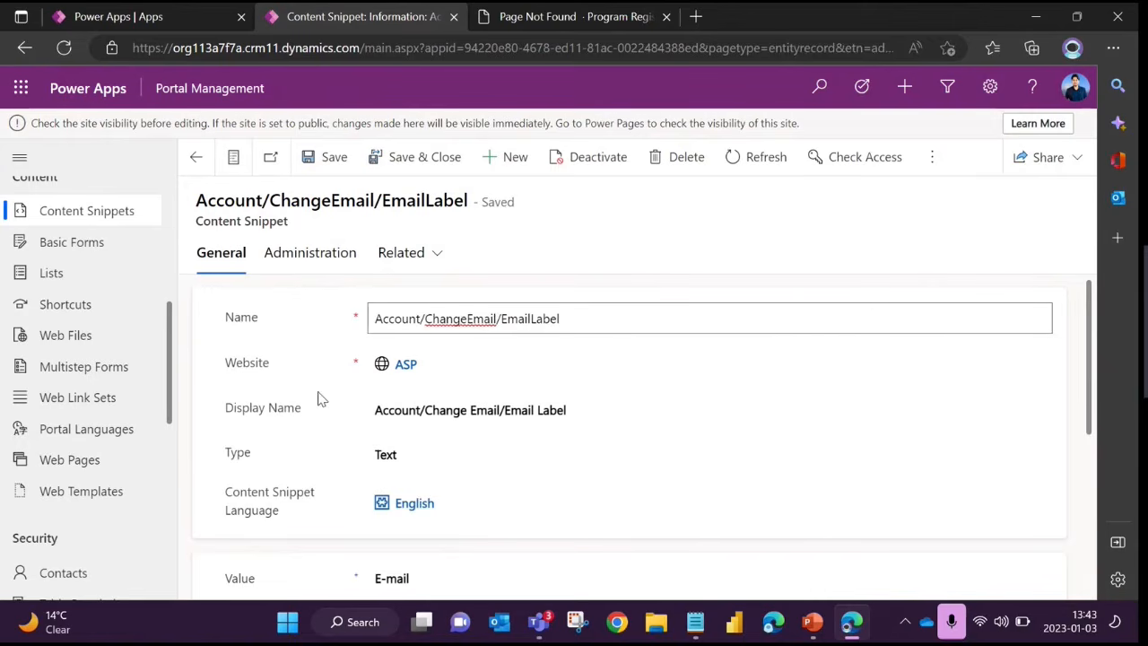
Check the available options for the content snippet's Type, keep Text selected, and open the Value field for editing
{"action": "left_click", "coordinate": [412, 456]}
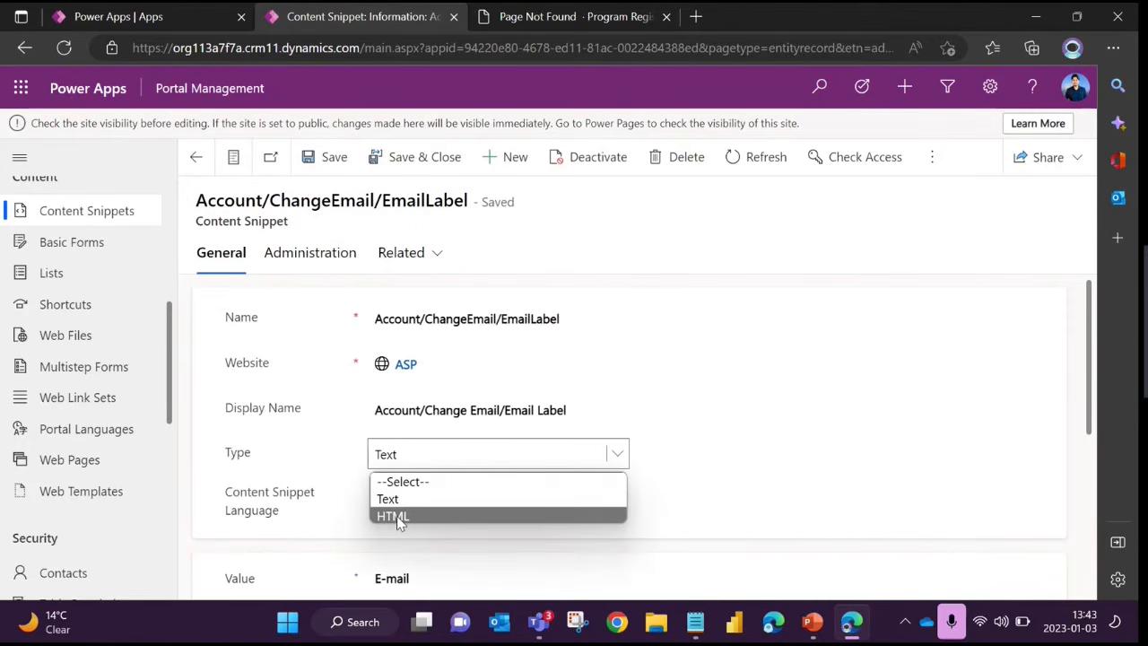
{"action": "left_click", "coordinate": [319, 454]}
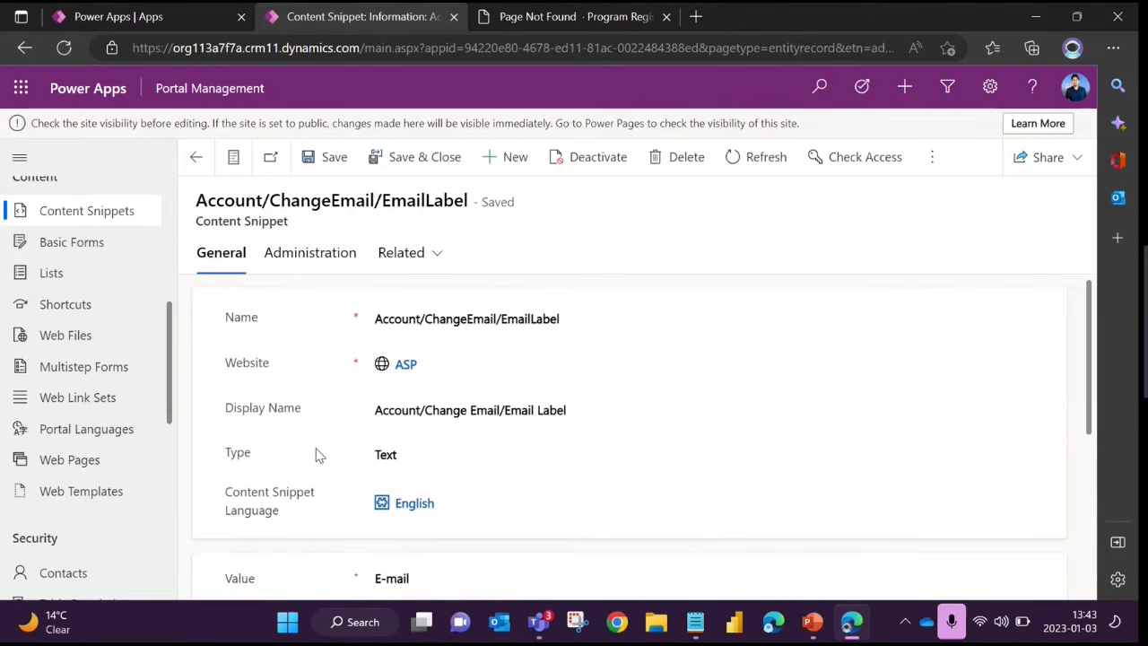
{"action": "left_click", "coordinate": [421, 453]}
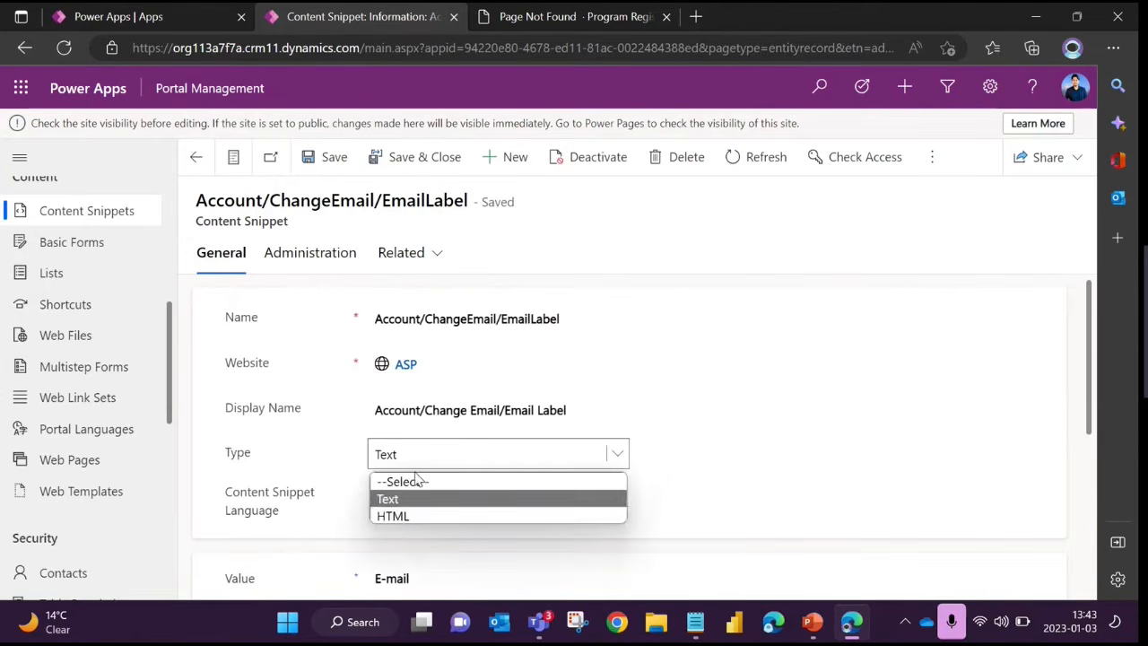
{"action": "left_click", "coordinate": [328, 533]}
{"action": "scroll", "coordinate": [483, 550], "scroll_direction": "down", "scroll_amount": 3}
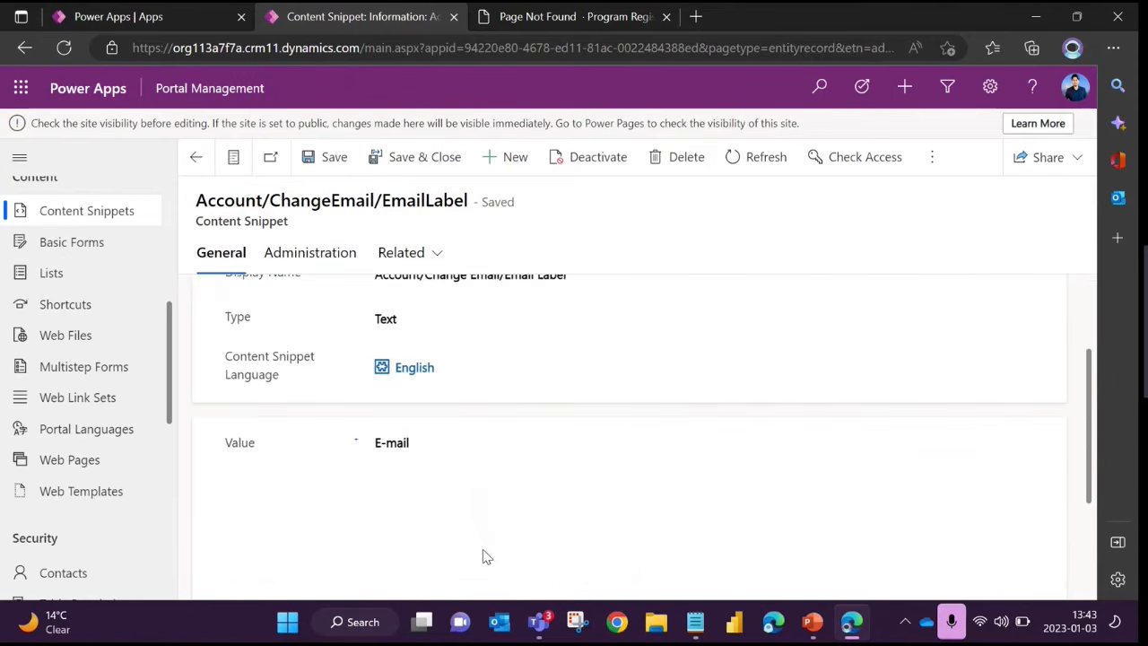
{"action": "left_click", "coordinate": [483, 548]}
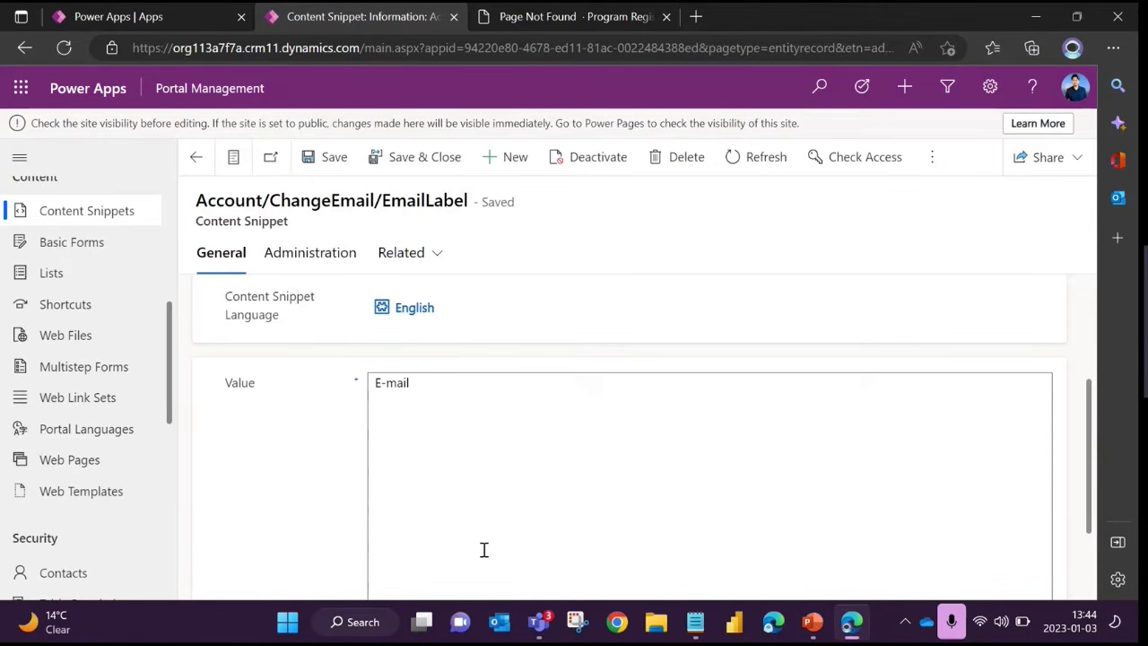
{"action": "left_click", "coordinate": [447, 445]}
Highlight the text in the Name field of the Account/ChangeEmail/EmailLabel content snippet
{"action": "scroll", "coordinate": [421, 431], "scroll_direction": "up", "scroll_amount": 3}
{"action": "left_click_drag", "start_coordinate": [484, 315], "coordinate": [377, 315]}
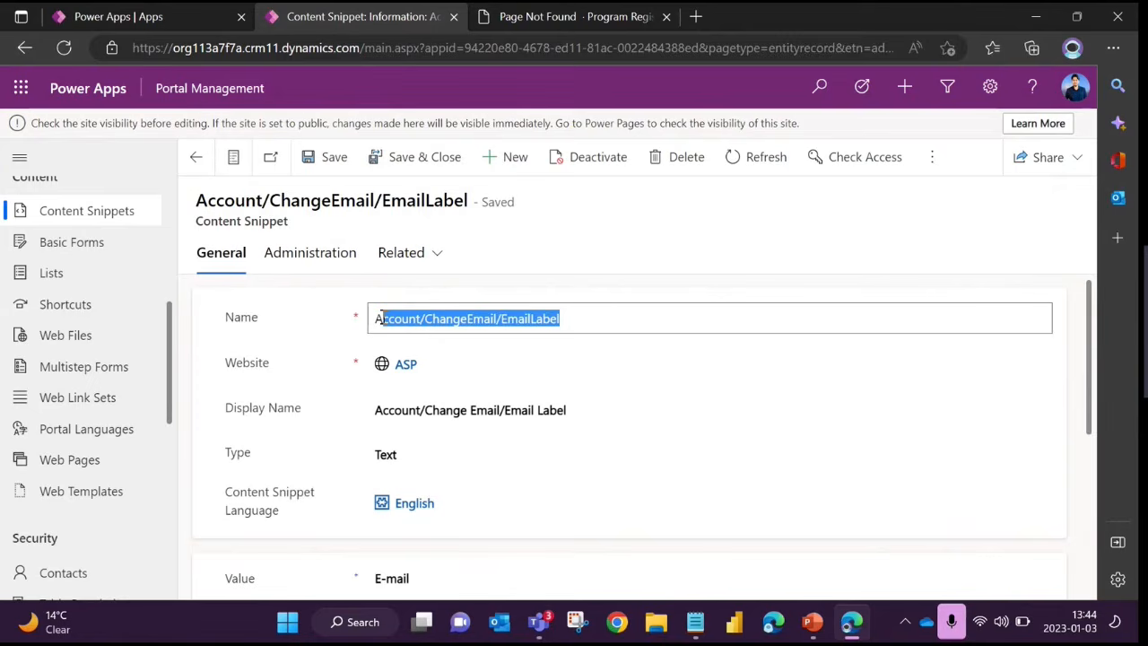
{"action": "left_click", "coordinate": [446, 318]}
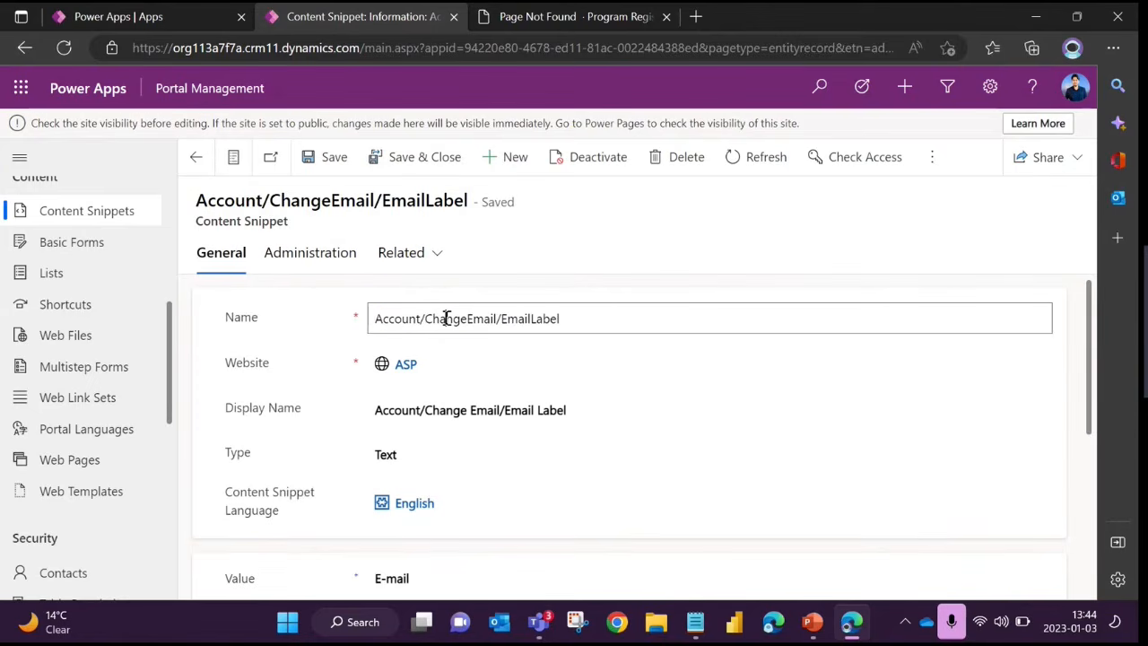
{"action": "left_click", "coordinate": [380, 323]}
{"action": "left_click_drag", "start_coordinate": [381, 324], "coordinate": [584, 324]}
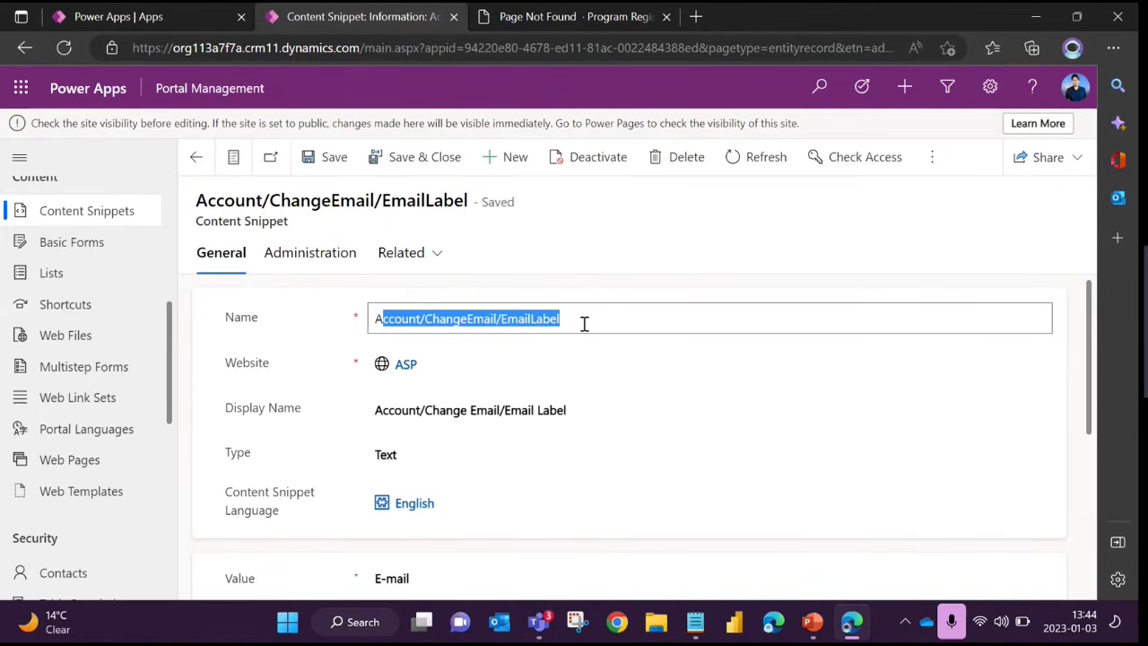
{"action": "left_click", "coordinate": [584, 323]}
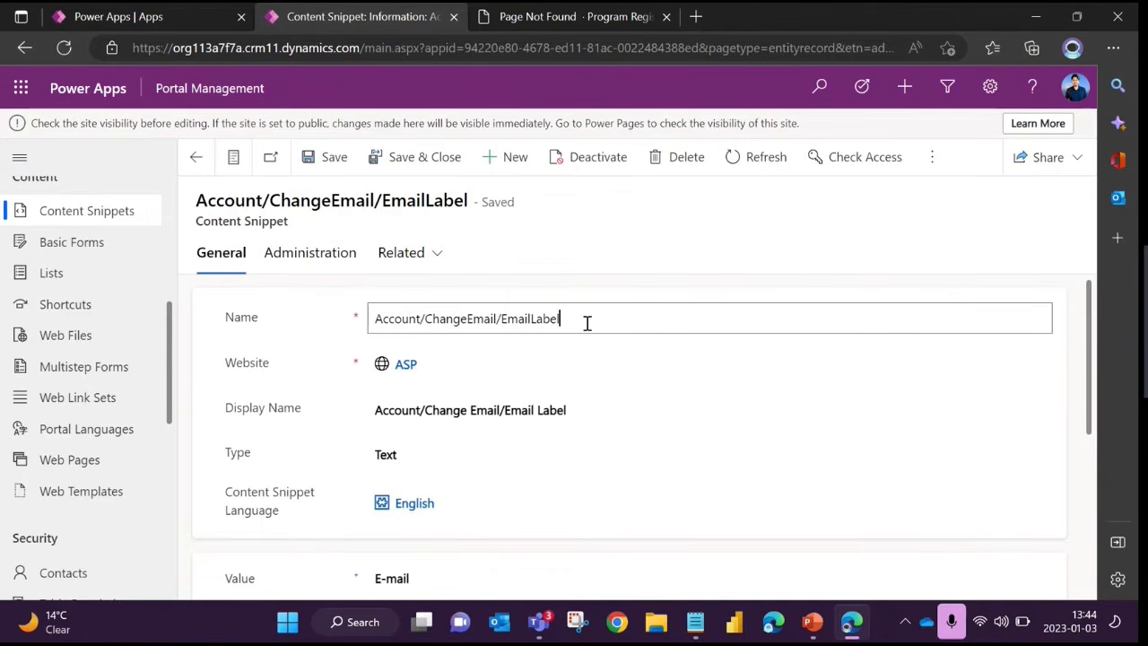
Show the Program Registration site's home page and highlight its "Power Pages Event" heading
{"action": "left_click", "coordinate": [566, 18]}
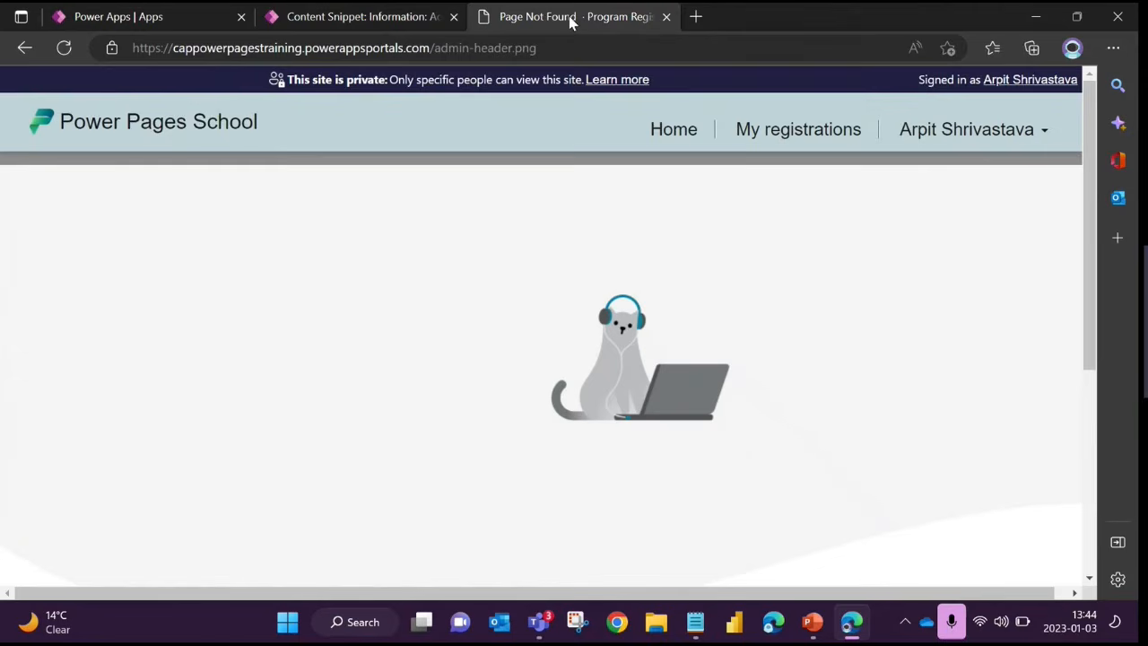
{"action": "key", "text": "F5"}
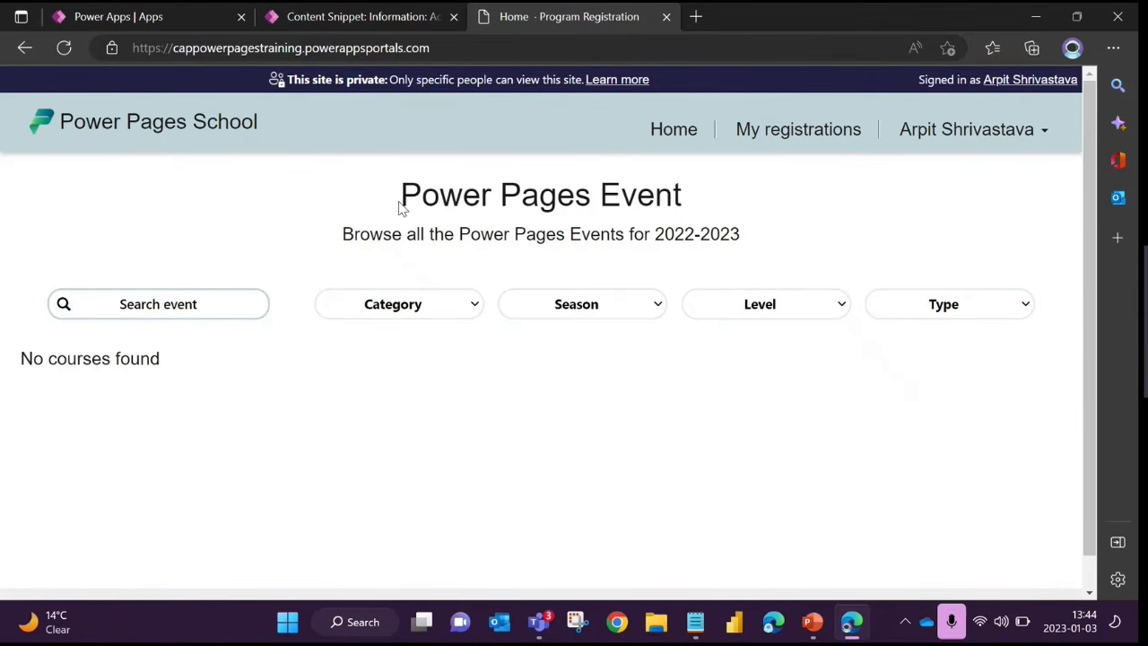
{"action": "left_click_drag", "start_coordinate": [401, 194], "coordinate": [699, 207]}
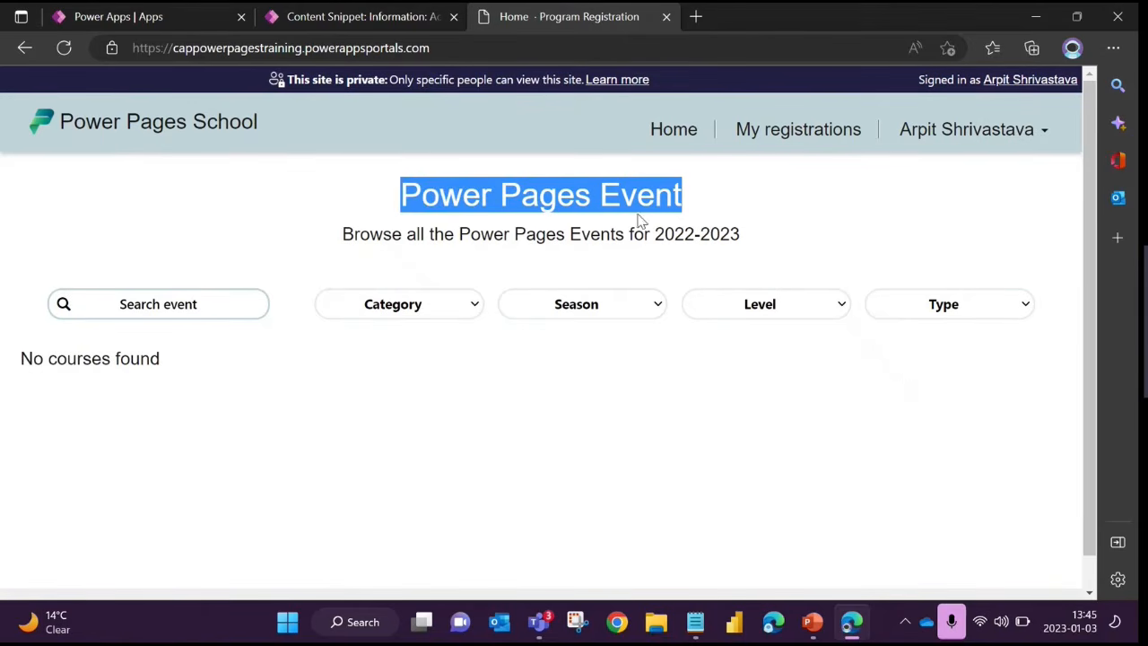
{"action": "left_click", "coordinate": [399, 207]}
{"action": "left_click_drag", "start_coordinate": [402, 204], "coordinate": [705, 201]}
{"action": "left_click", "coordinate": [678, 199]}
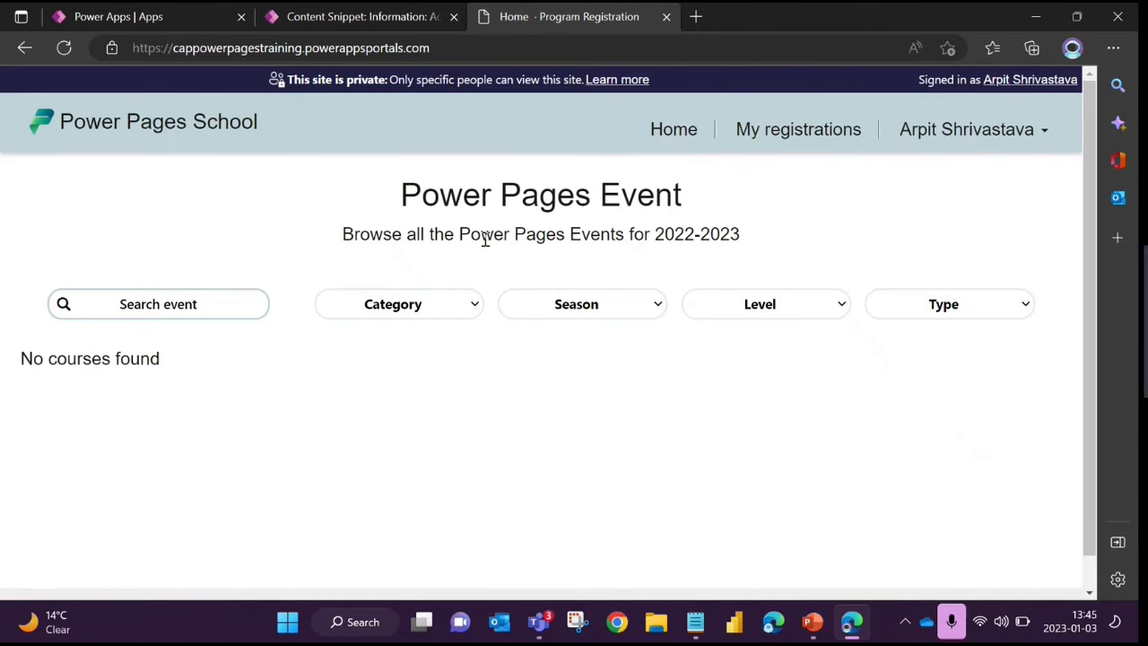
{"action": "left_click_drag", "start_coordinate": [403, 195], "coordinate": [709, 197]}
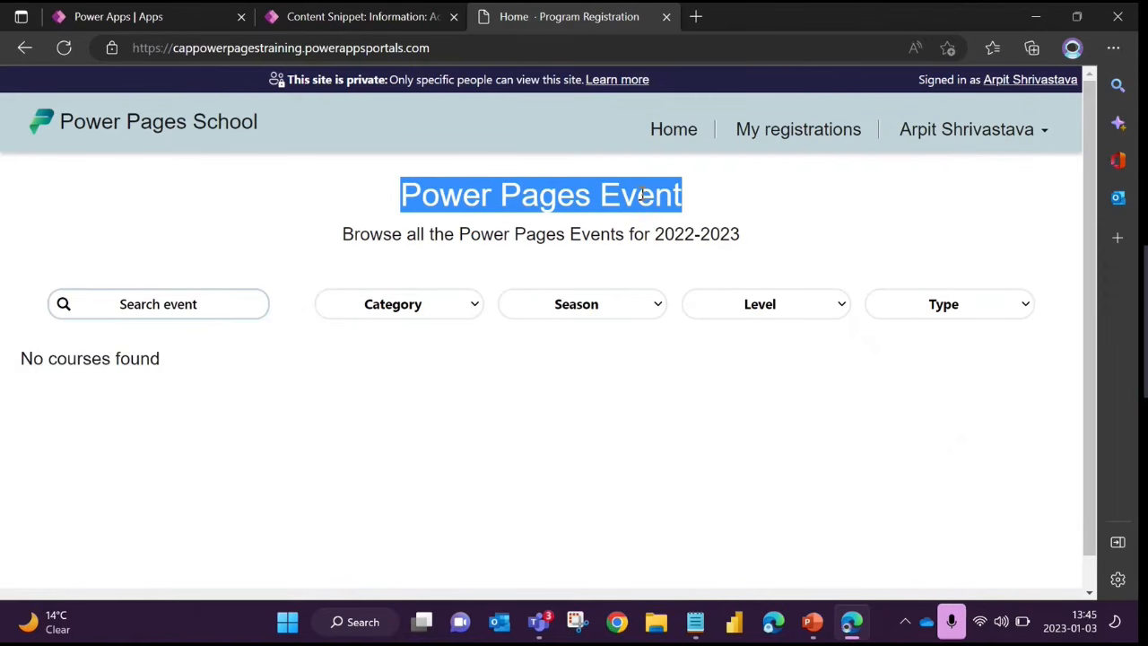
Compare the "Power Pages Event" heading on the live site with the content snippet record's Name and Value fields
{"action": "left_click", "coordinate": [361, 18]}
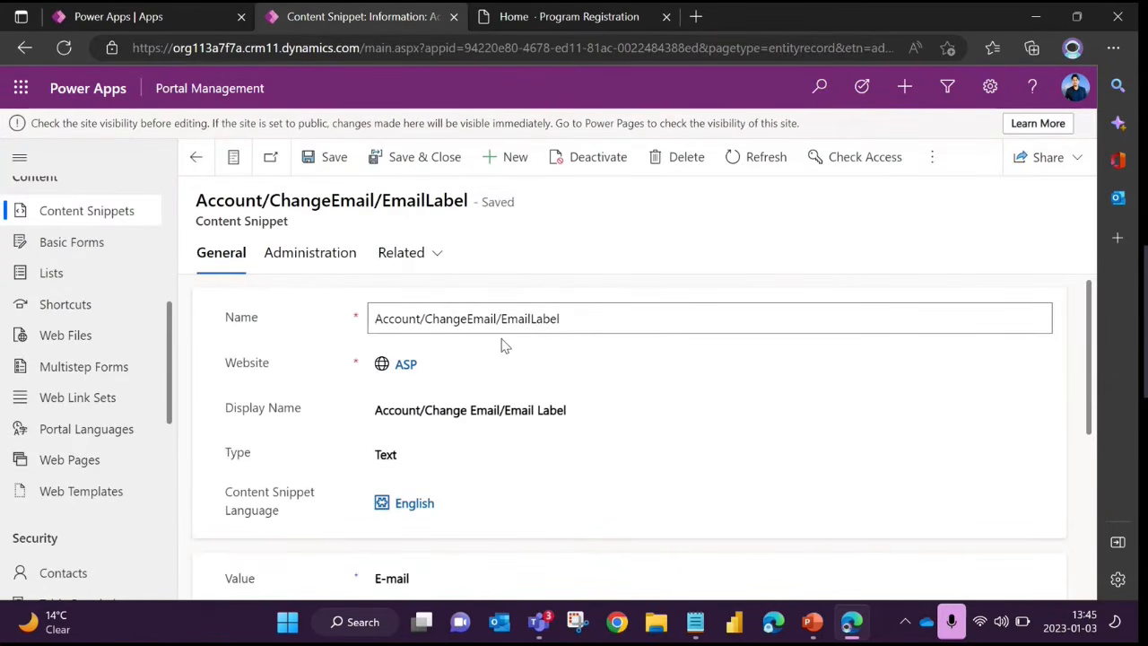
{"action": "left_click", "coordinate": [609, 19]}
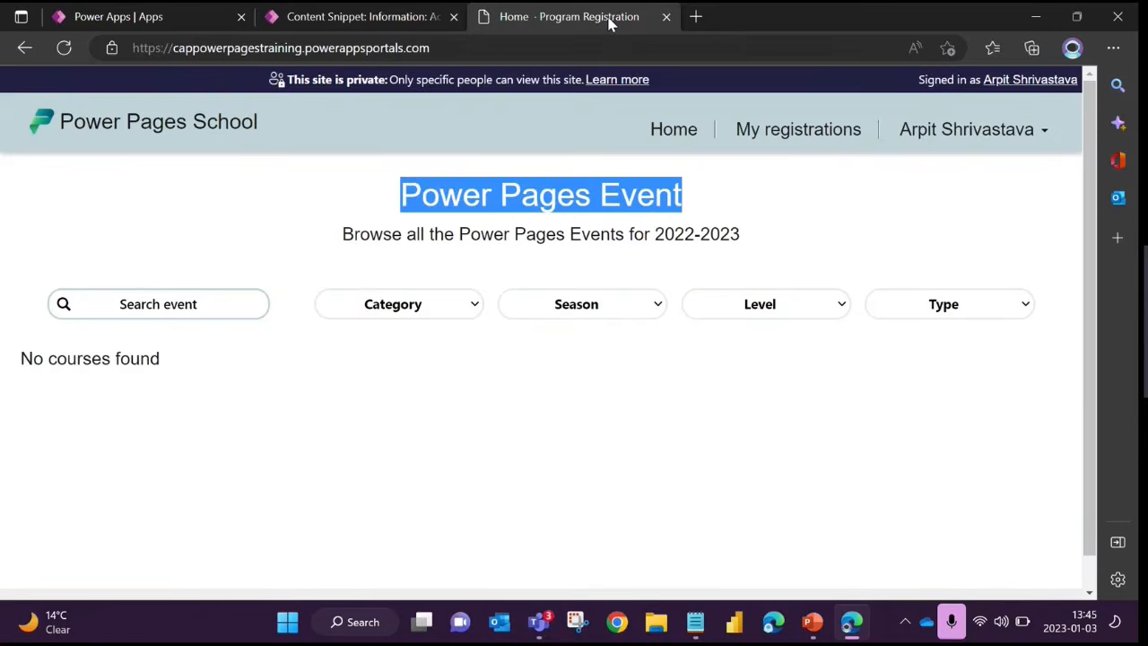
{"action": "left_click", "coordinate": [385, 16]}
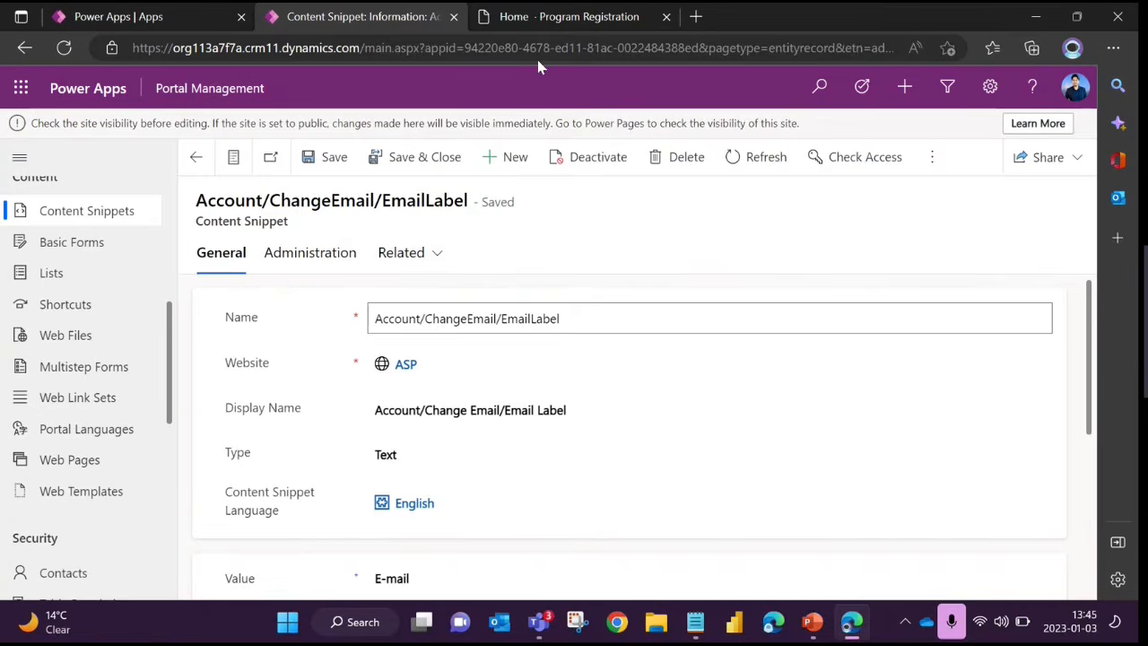
{"action": "left_click", "coordinate": [548, 18]}
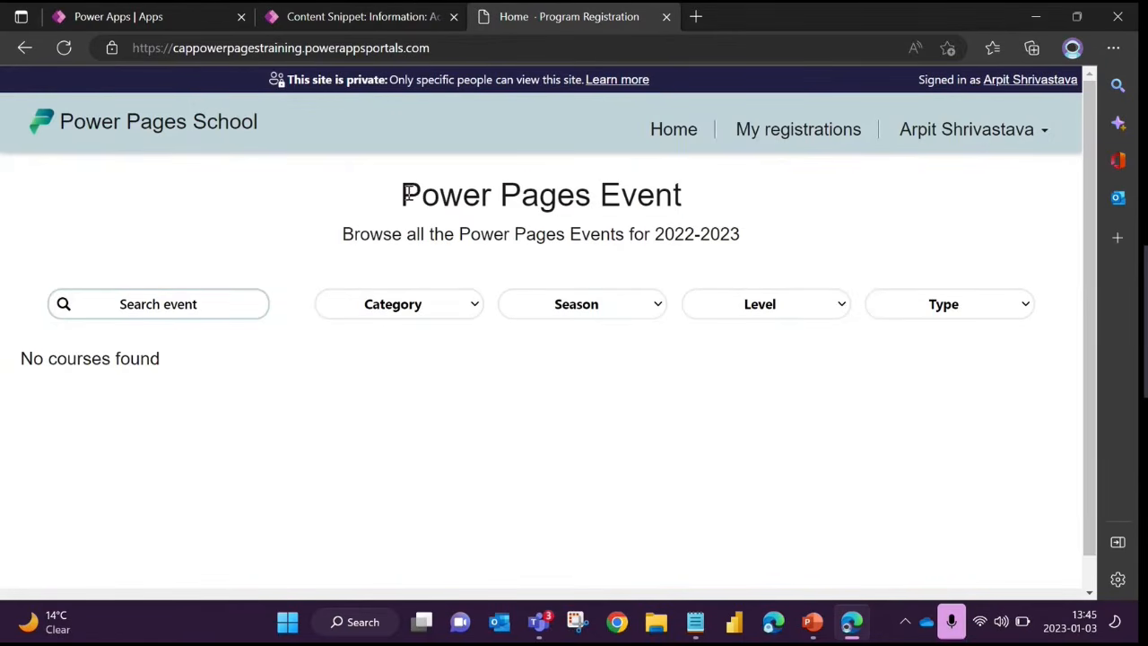
{"action": "left_click_drag", "start_coordinate": [402, 195], "coordinate": [686, 204]}
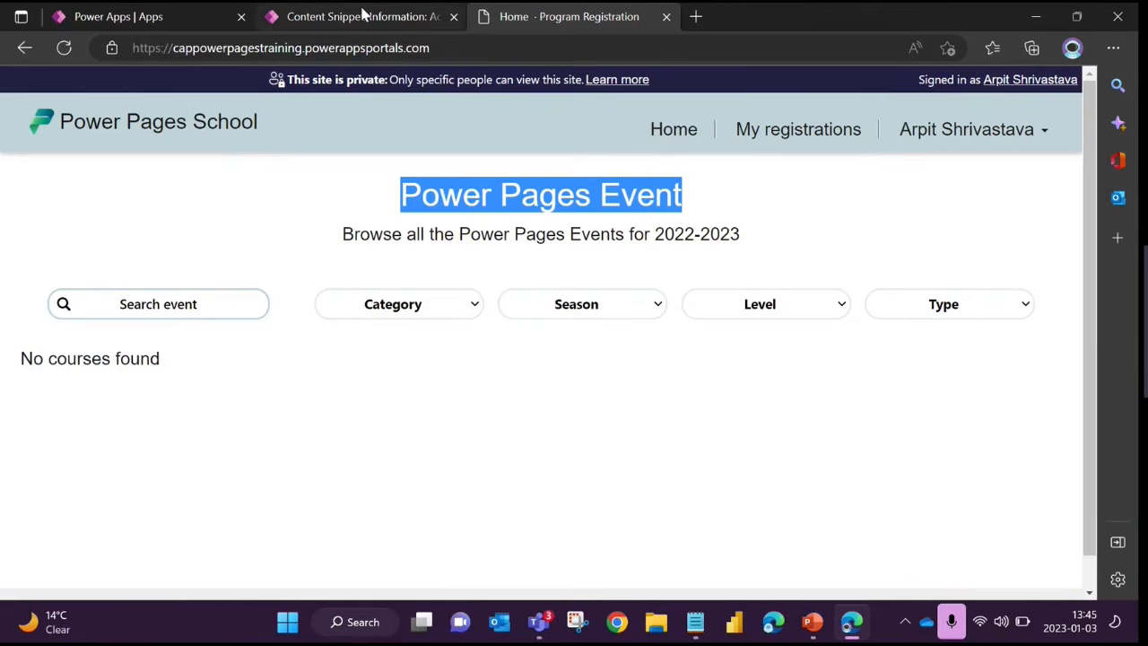
{"action": "left_click", "coordinate": [358, 16]}
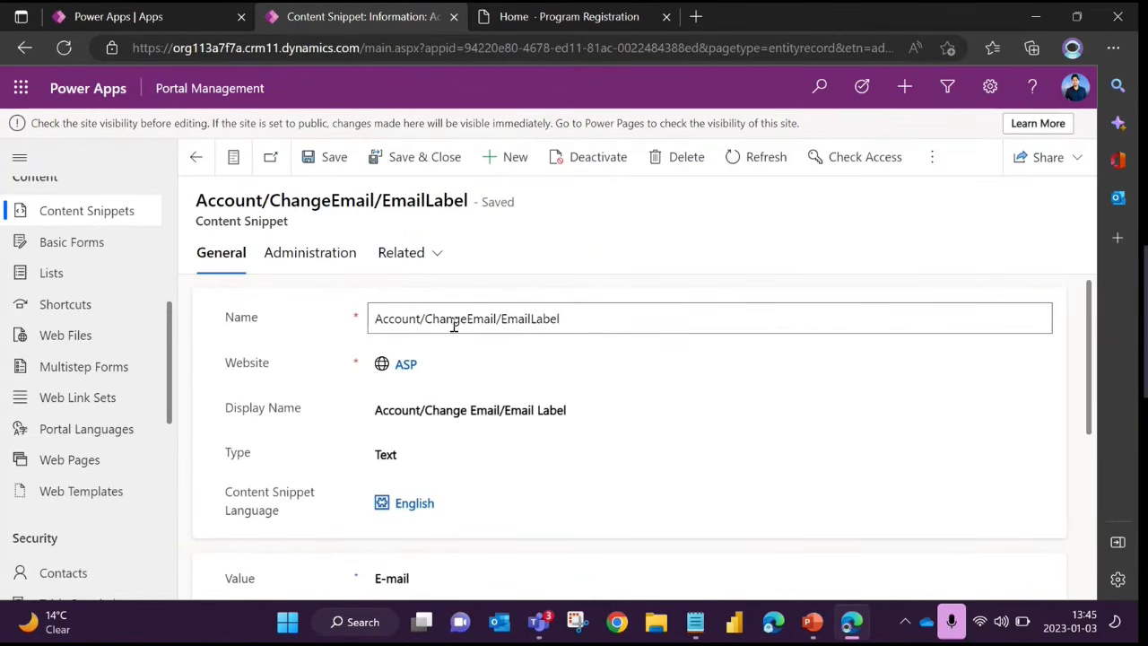
{"action": "left_click", "coordinate": [545, 18]}
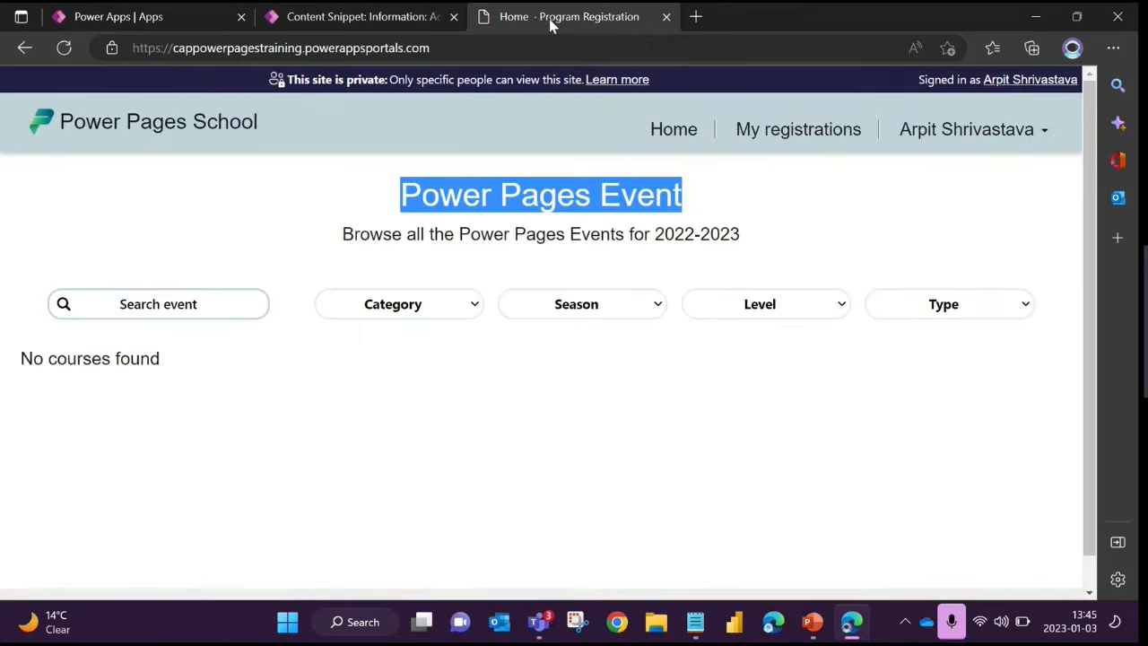
{"action": "left_click_drag", "start_coordinate": [400, 203], "coordinate": [603, 199]}
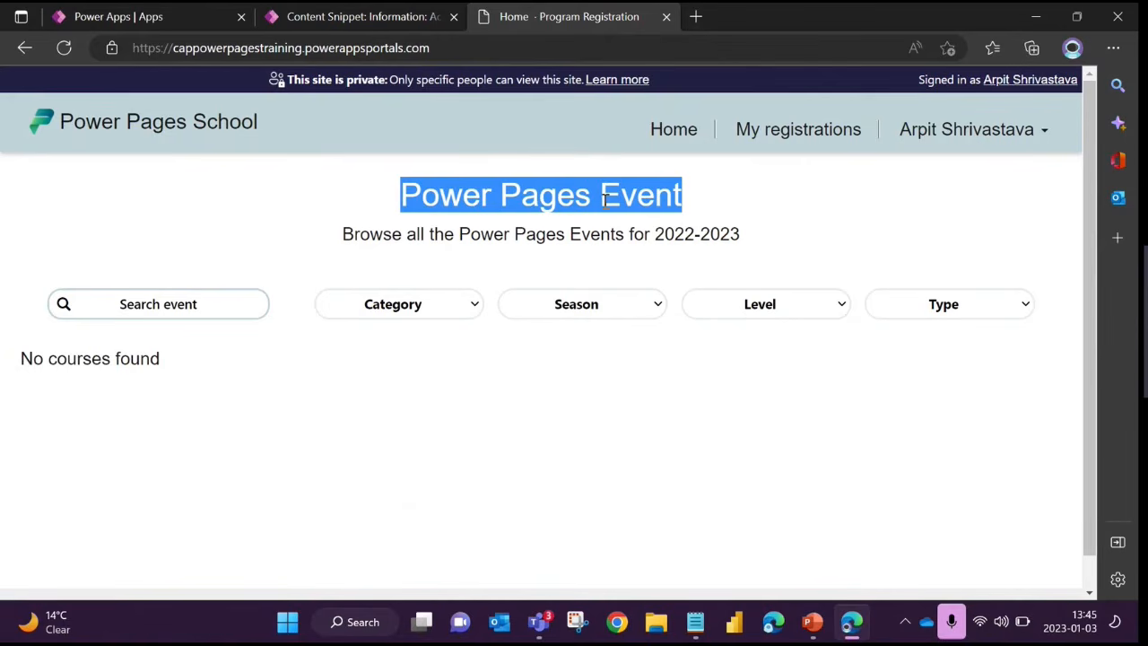
{"action": "left_click", "coordinate": [363, 16]}
{"action": "scroll", "coordinate": [478, 385], "scroll_direction": "down", "scroll_amount": 2}
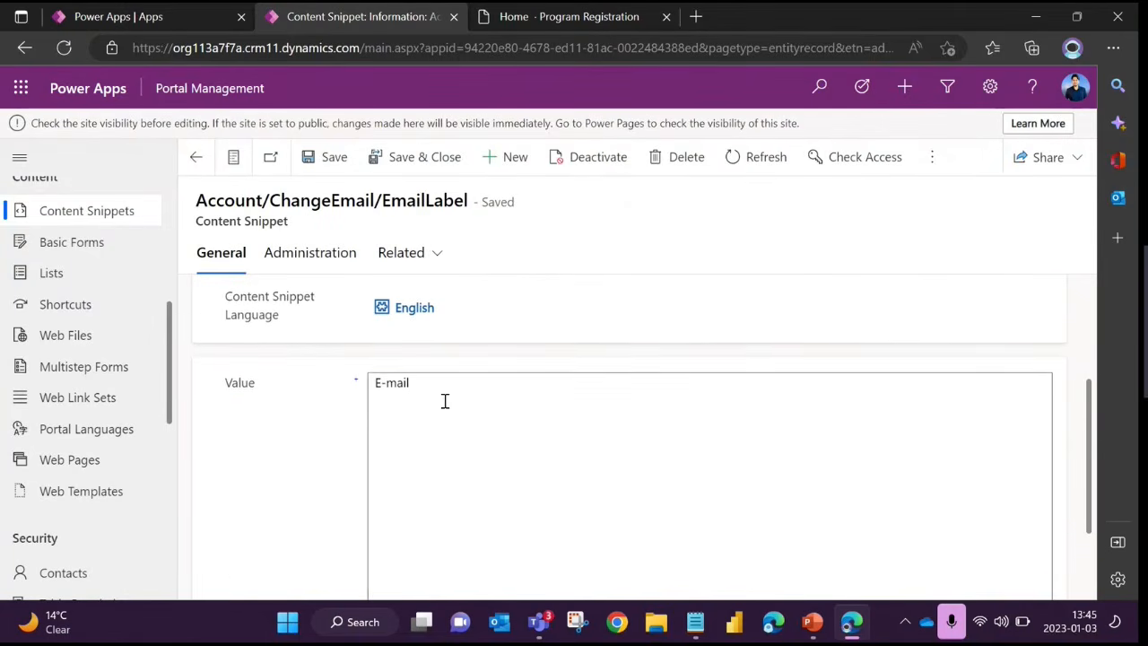
{"action": "scroll", "coordinate": [439, 395], "scroll_direction": "up", "scroll_amount": 2}
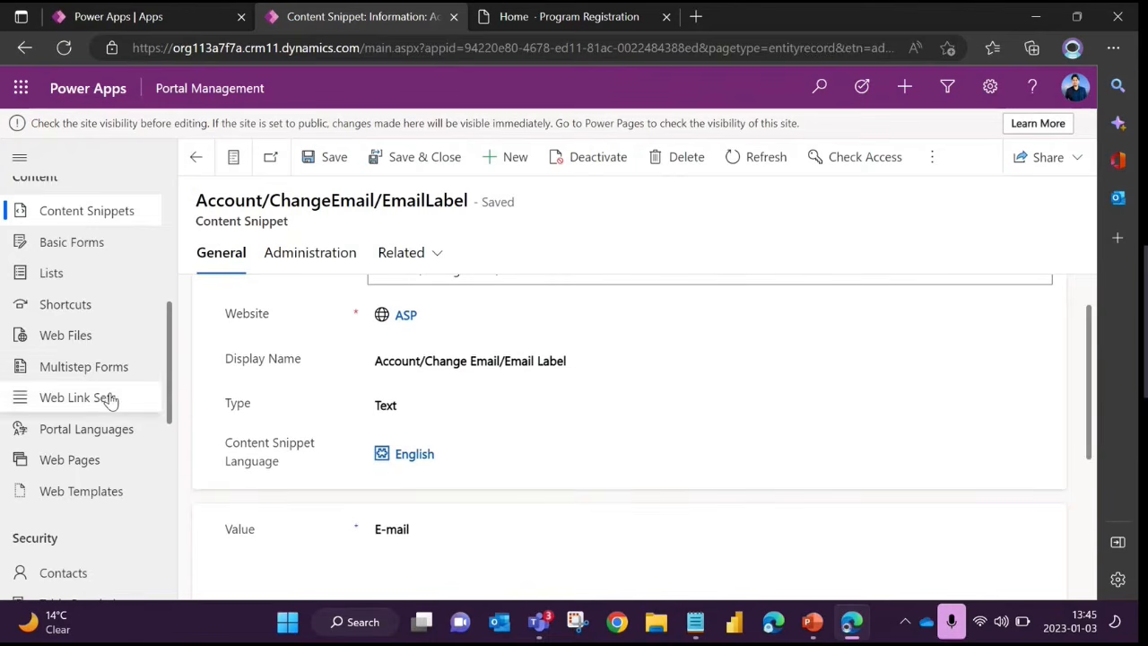
Open the ASP website's "Administrative permissions for Basic Portal" website access permission and examine its Permissions section
{"action": "scroll", "coordinate": [110, 397], "scroll_direction": "down", "scroll_amount": 5}
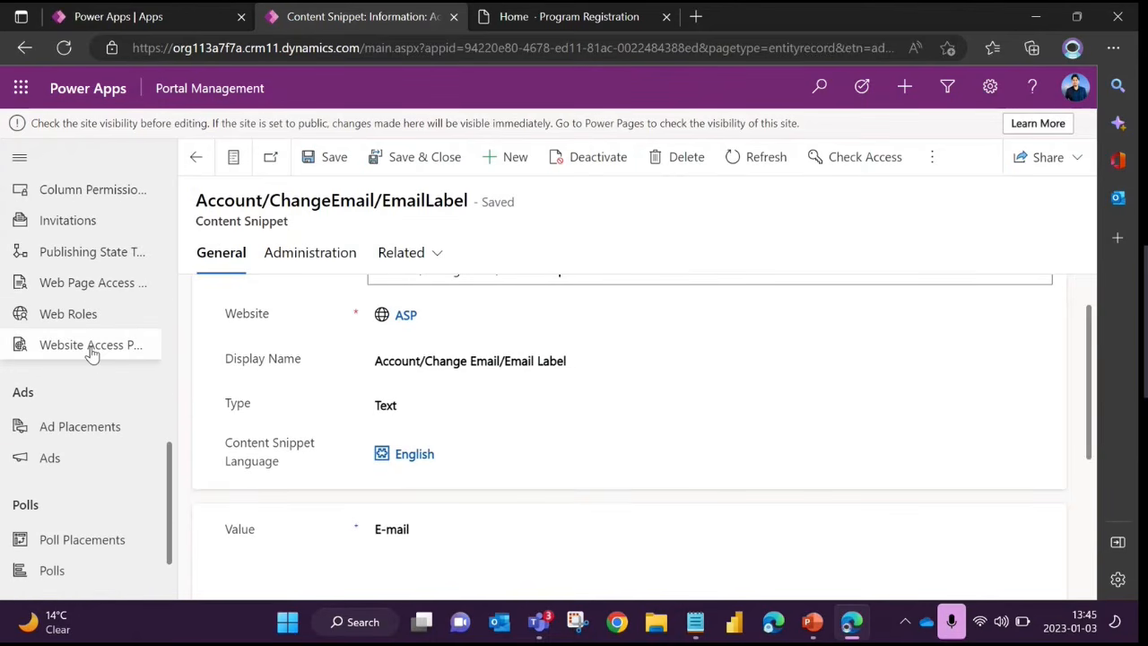
{"action": "left_click", "coordinate": [90, 352]}
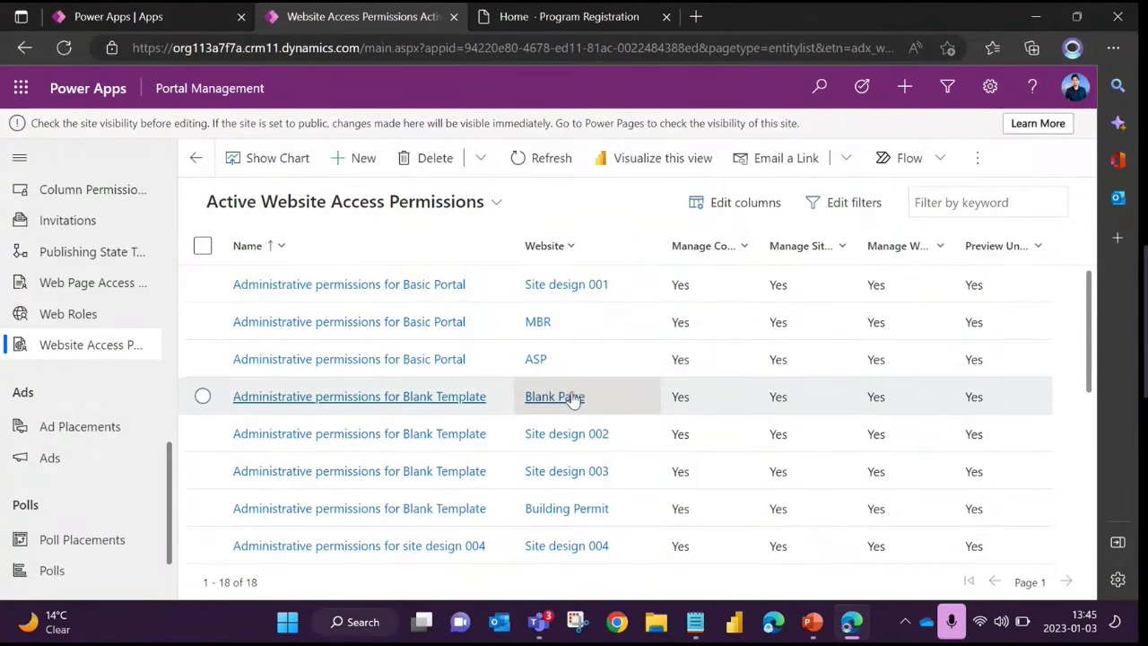
{"action": "left_click", "coordinate": [436, 371]}
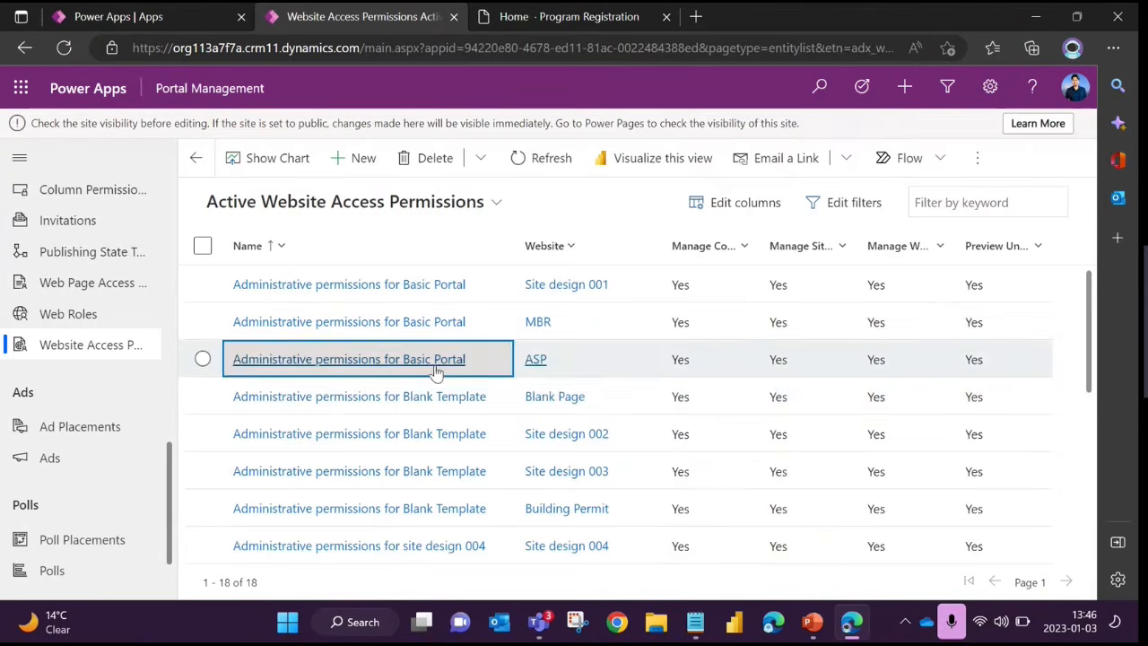
{"action": "scroll", "coordinate": [547, 391], "scroll_direction": "down", "scroll_amount": 2}
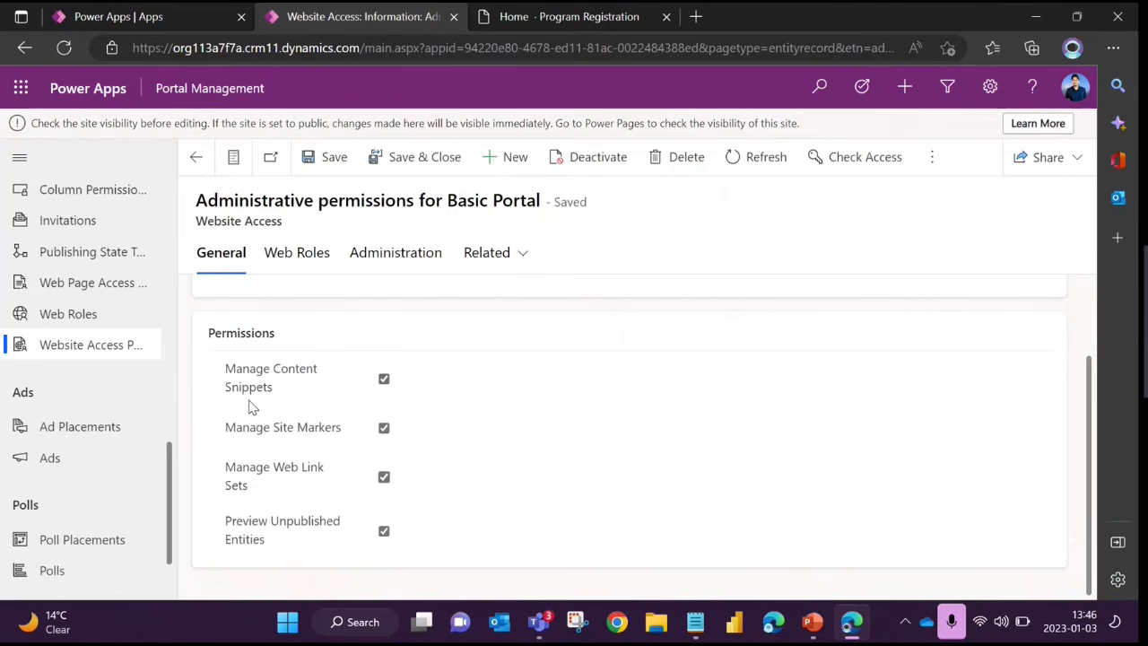
{"action": "scroll", "coordinate": [305, 399], "scroll_direction": "up", "scroll_amount": 1}
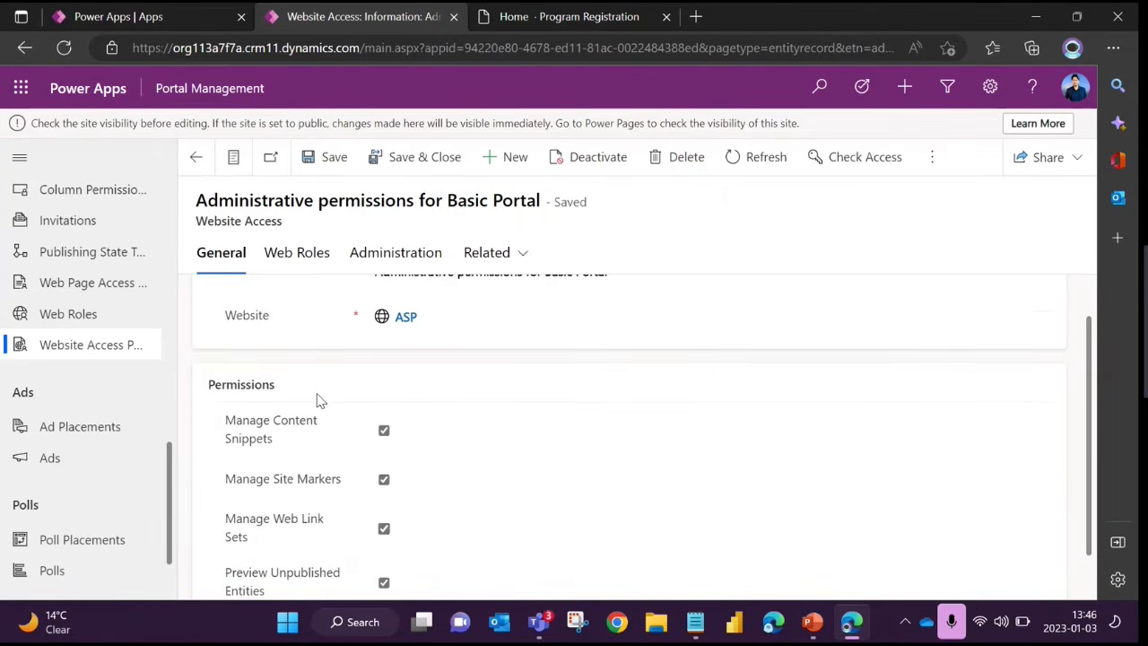
{"action": "scroll", "coordinate": [321, 400], "scroll_direction": "up", "scroll_amount": 1}
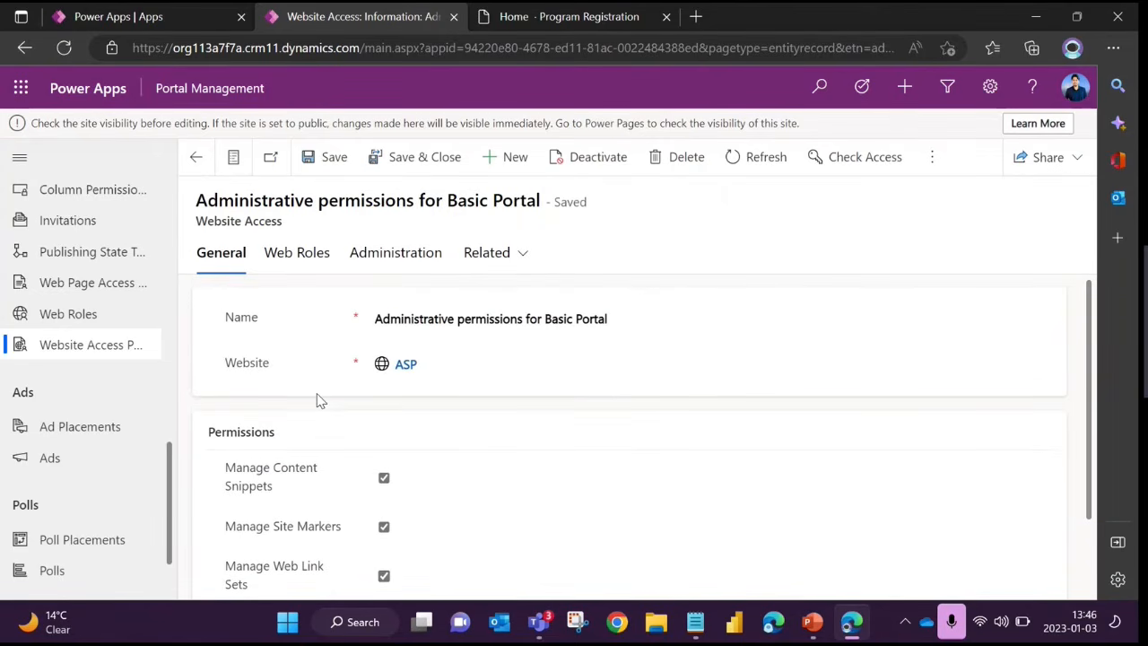
Review the web roles linked to the website access permission and compare its general settings with the live site's home page
{"action": "left_click", "coordinate": [297, 255]}
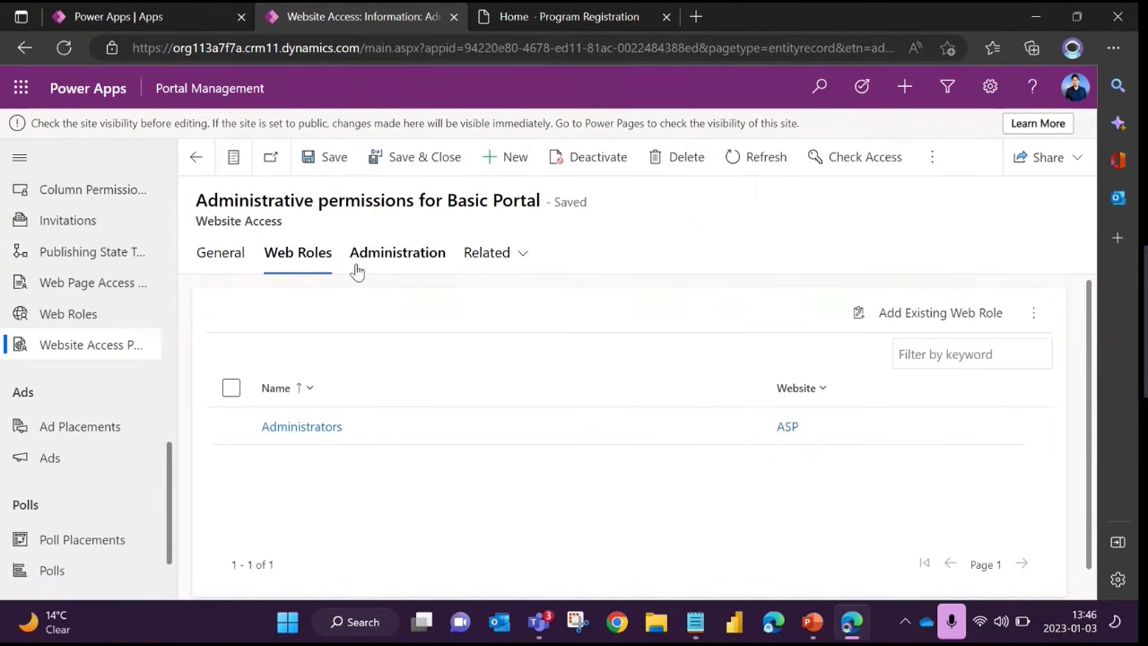
{"action": "left_click", "coordinate": [228, 258]}
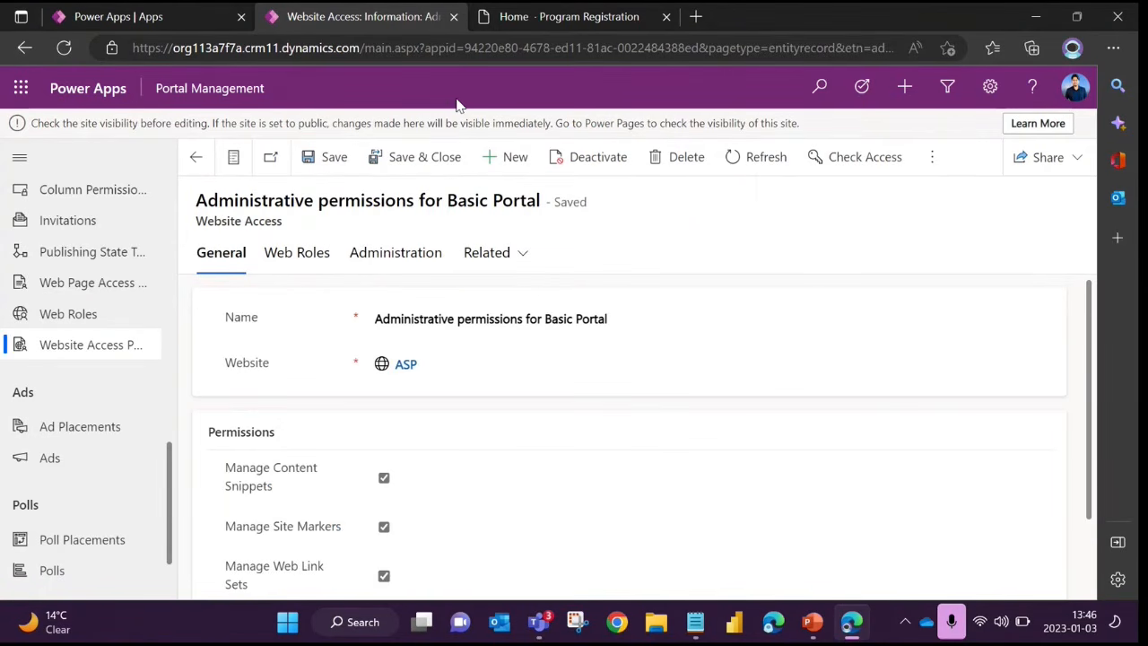
{"action": "left_click", "coordinate": [526, 20]}
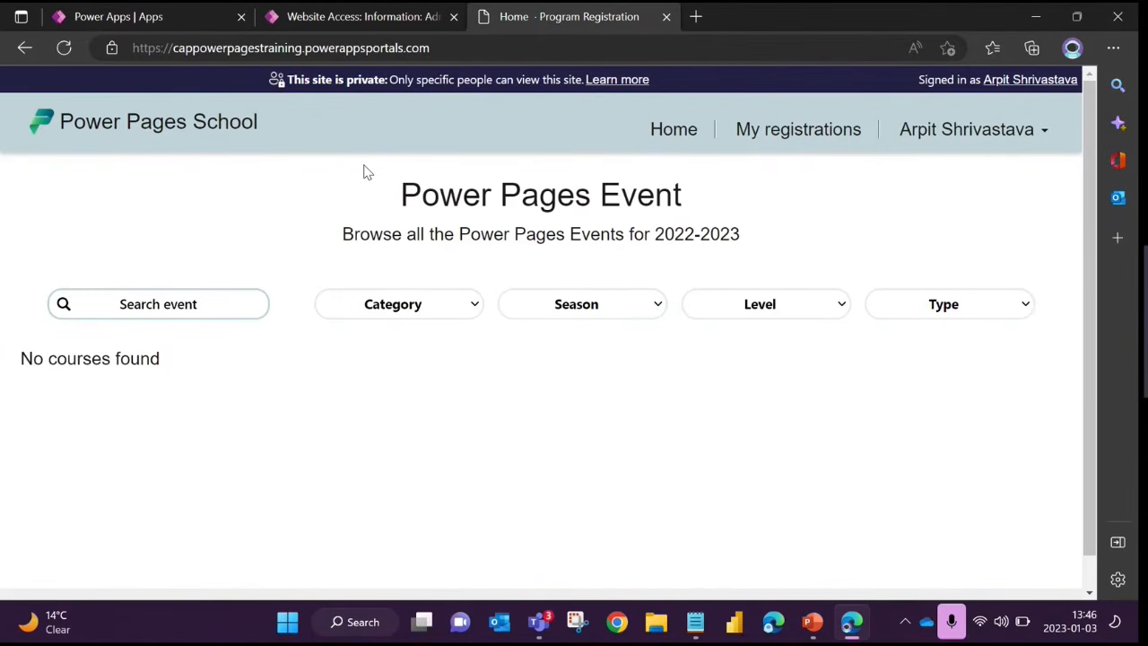
{"action": "left_click", "coordinate": [333, 19]}
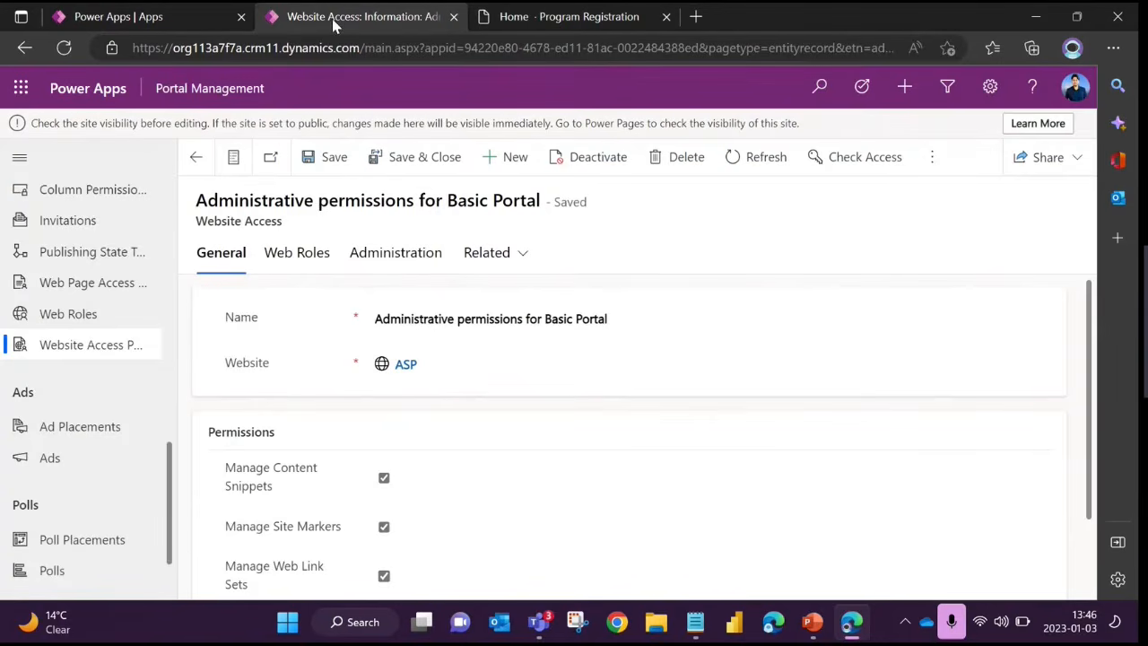
{"action": "scroll", "coordinate": [143, 327], "scroll_direction": "up", "scroll_amount": 3}
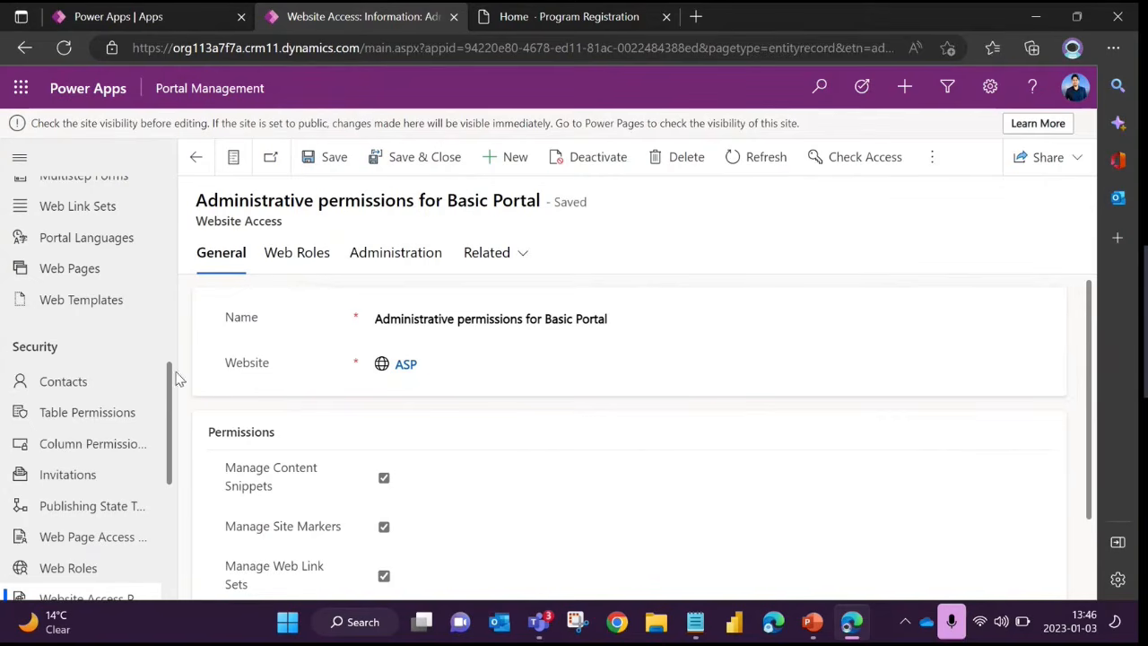
Open the Web Templates list and start a new web template record
{"action": "scroll", "coordinate": [99, 410], "scroll_direction": "down", "scroll_amount": 2}
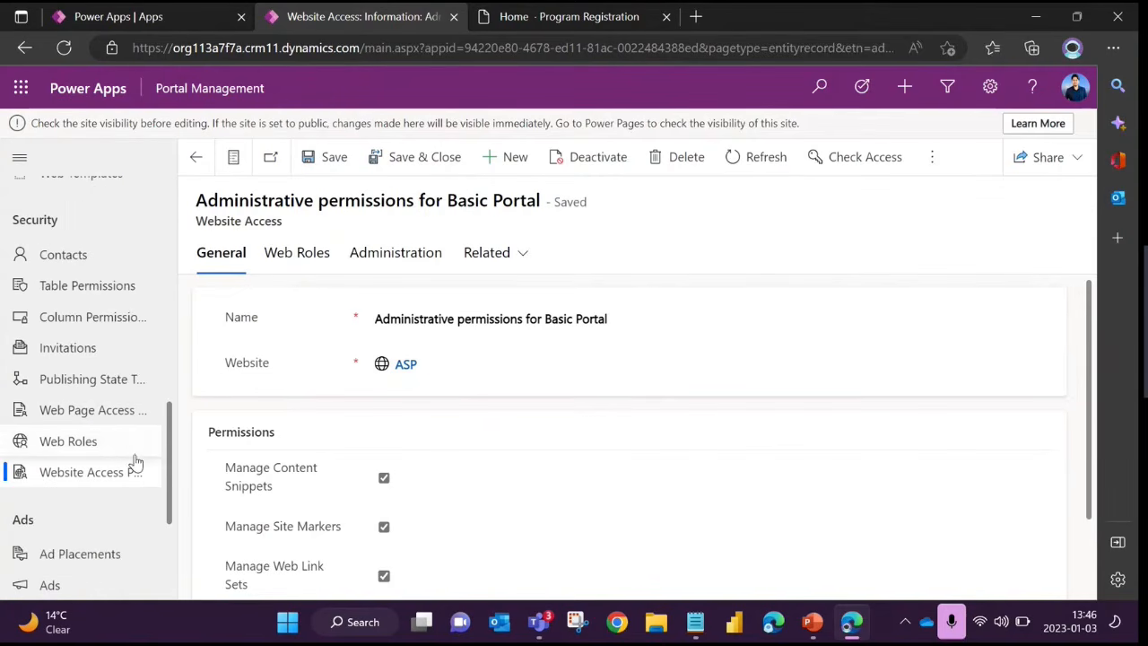
{"action": "scroll", "coordinate": [87, 462], "scroll_direction": "up", "scroll_amount": 2}
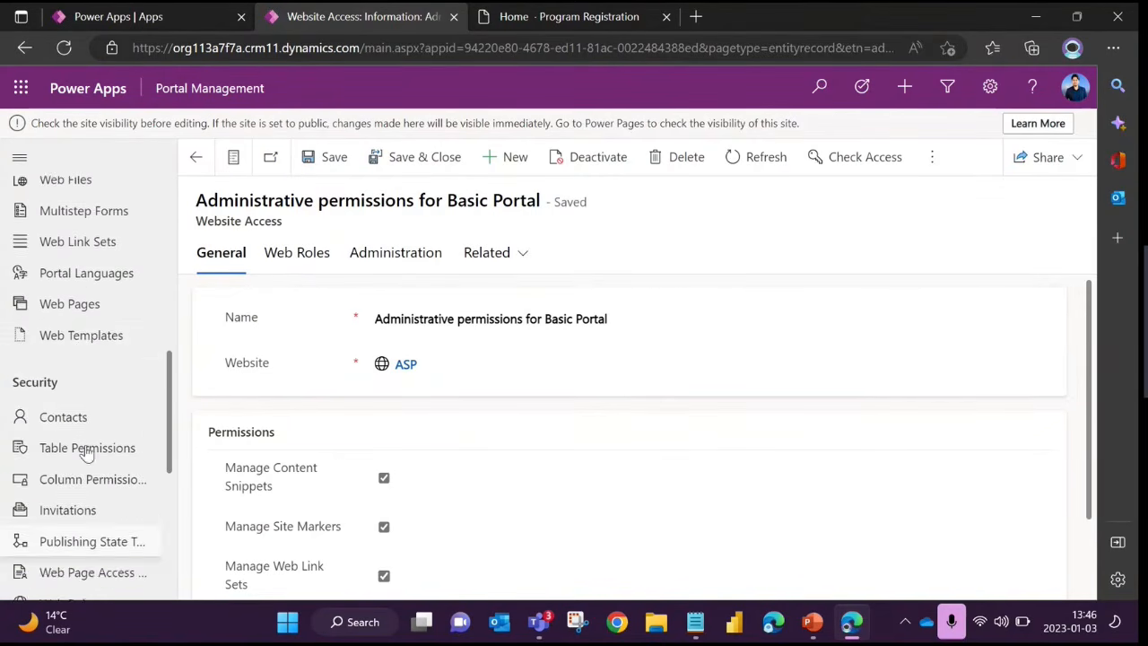
{"action": "scroll", "coordinate": [87, 453], "scroll_direction": "up", "scroll_amount": 1}
{"action": "left_click", "coordinate": [77, 373]}
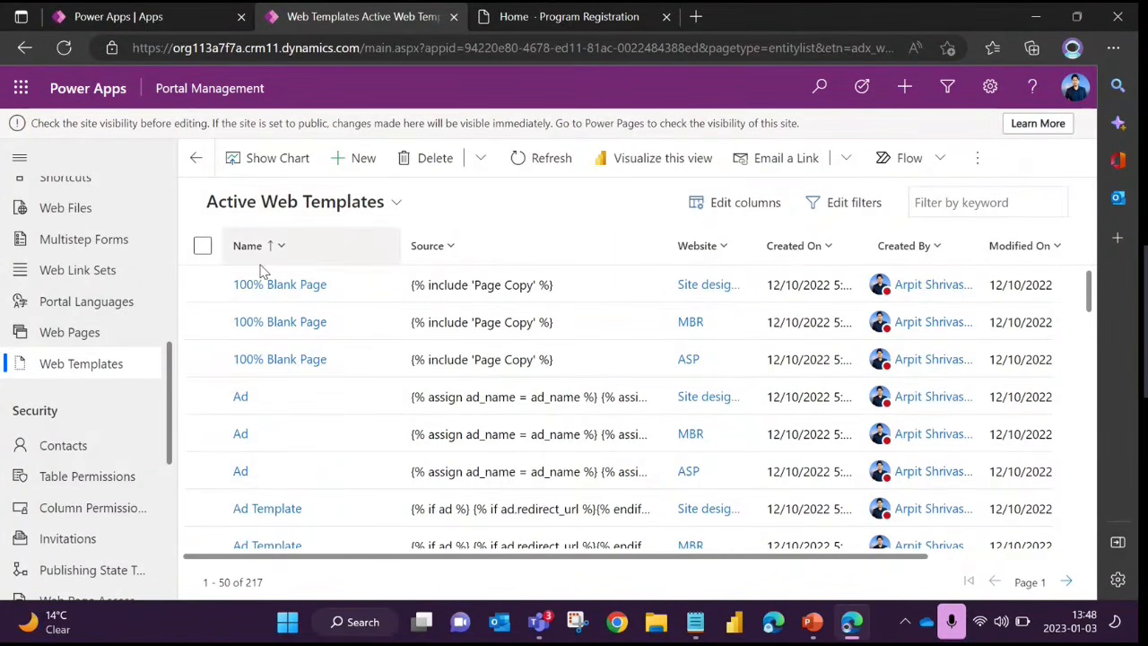
{"action": "left_click", "coordinate": [368, 158]}
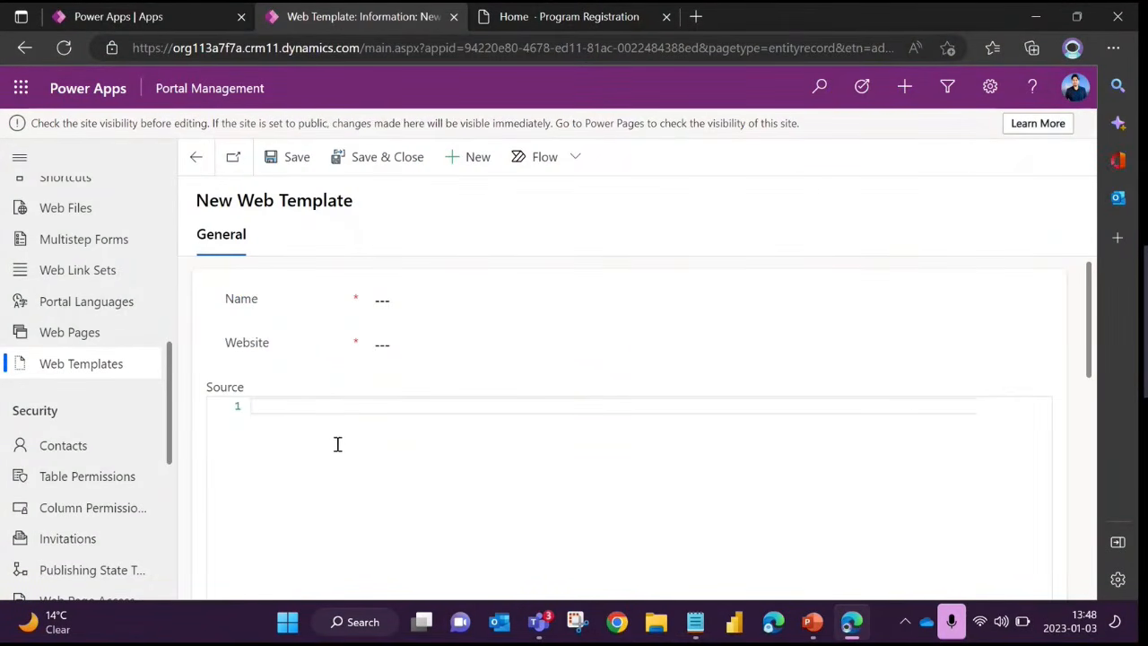
Examine the Name, Website and Source fields of the blank web template form without filling them in
{"action": "left_click", "coordinate": [395, 302]}
{"action": "left_click", "coordinate": [364, 323]}
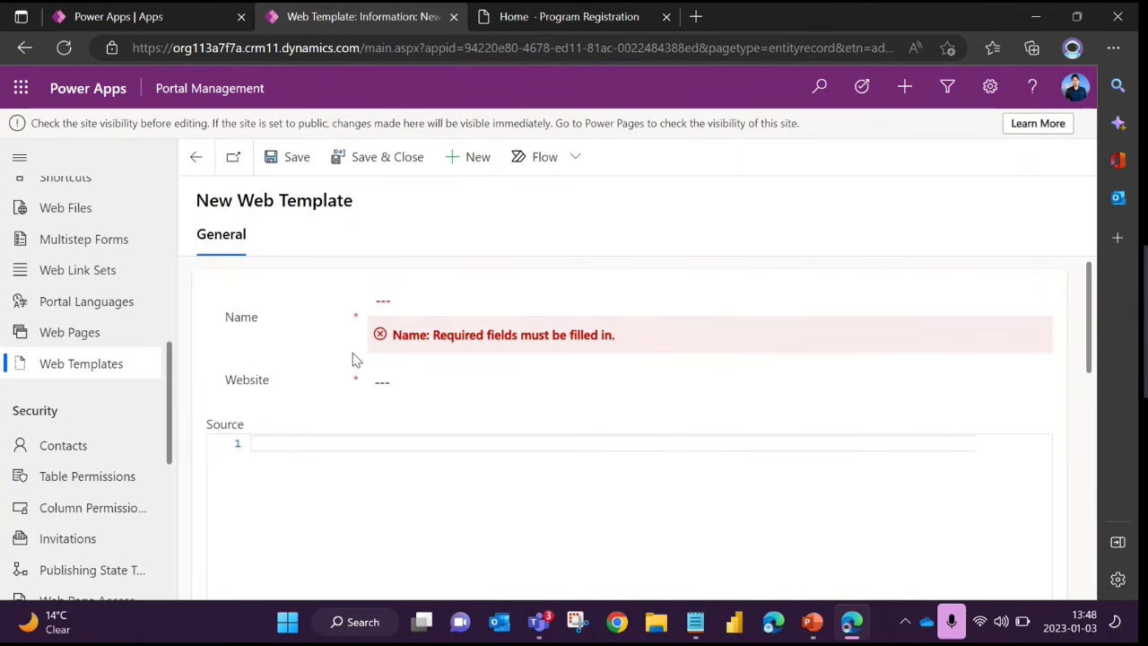
{"action": "left_click", "coordinate": [400, 384]}
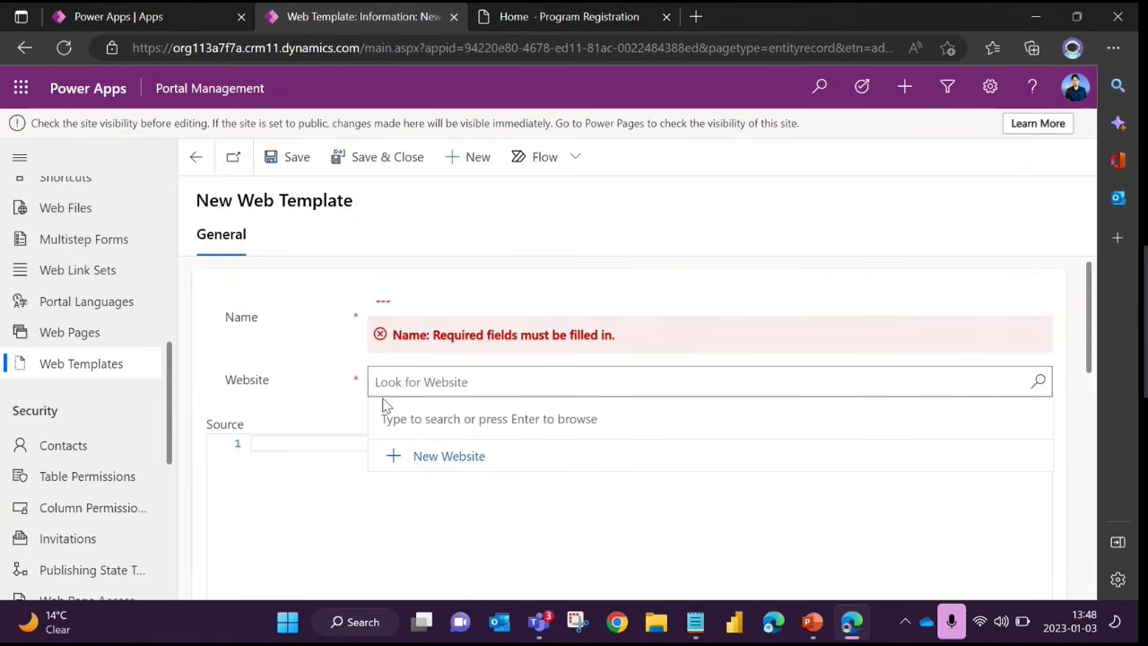
{"action": "left_click", "coordinate": [330, 406]}
{"action": "scroll", "coordinate": [321, 359], "scroll_direction": "down", "scroll_amount": 1}
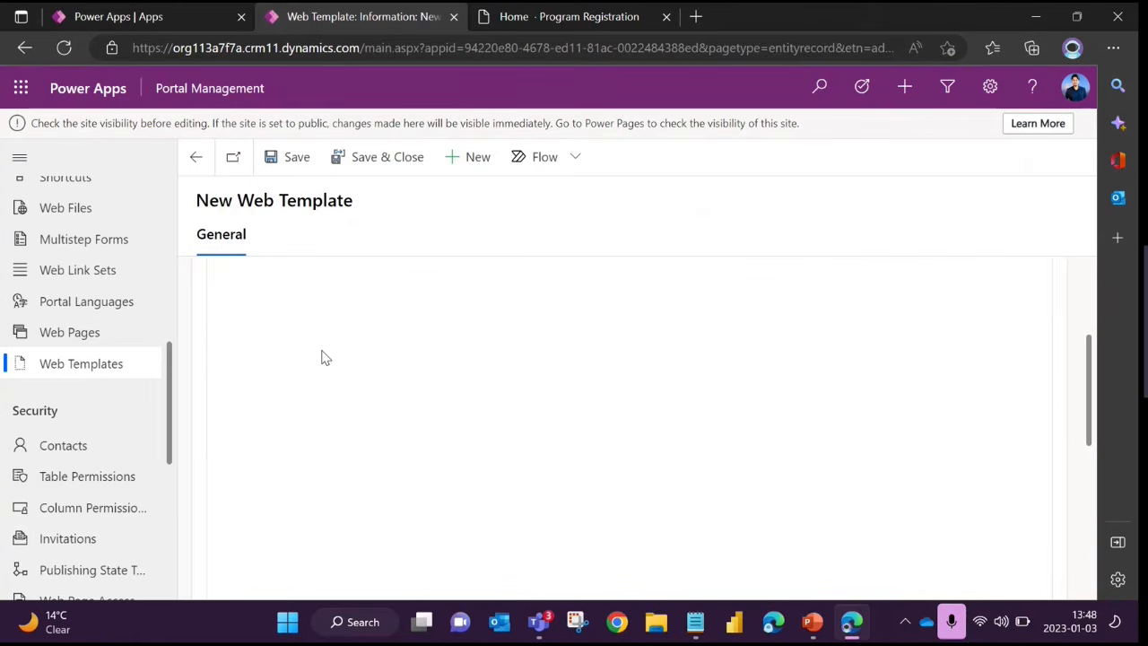
{"action": "left_click_drag", "start_coordinate": [208, 331], "coordinate": [269, 339]}
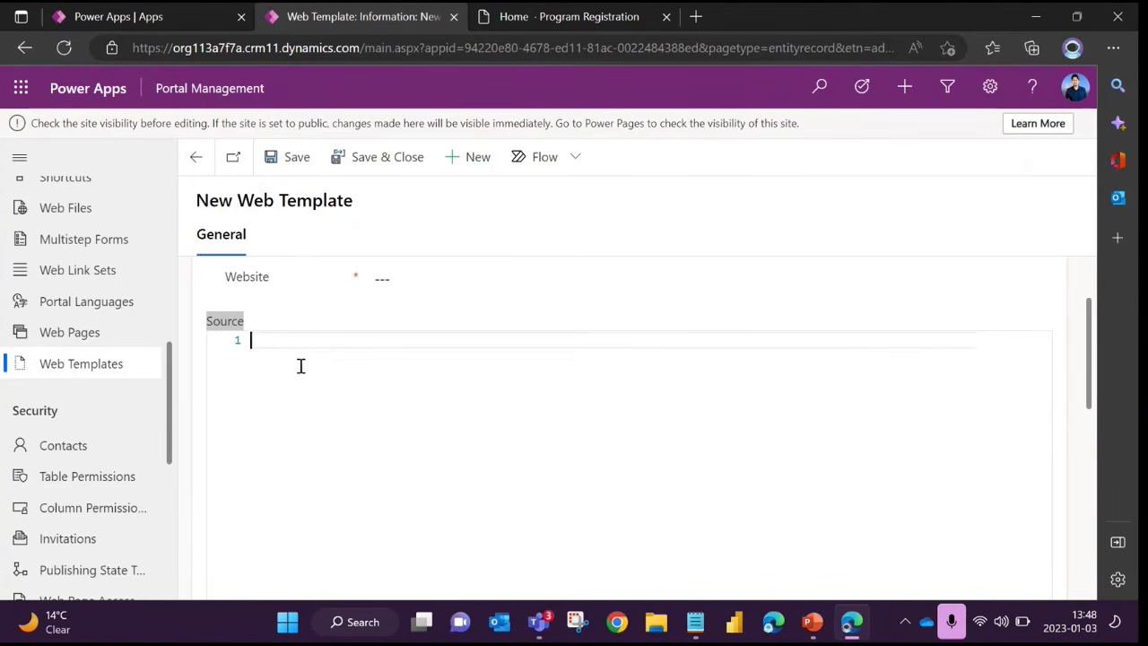
{"action": "double_click", "coordinate": [218, 328]}
{"action": "left_click", "coordinate": [266, 403]}
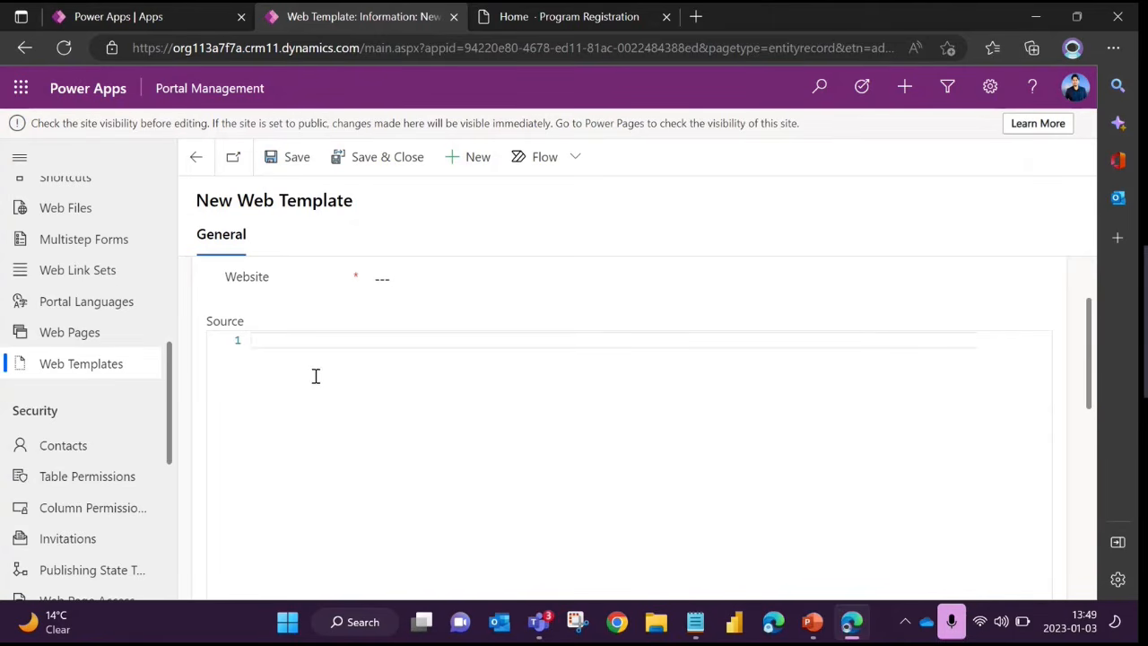
{"action": "scroll", "coordinate": [296, 349], "scroll_direction": "up", "scroll_amount": 1}
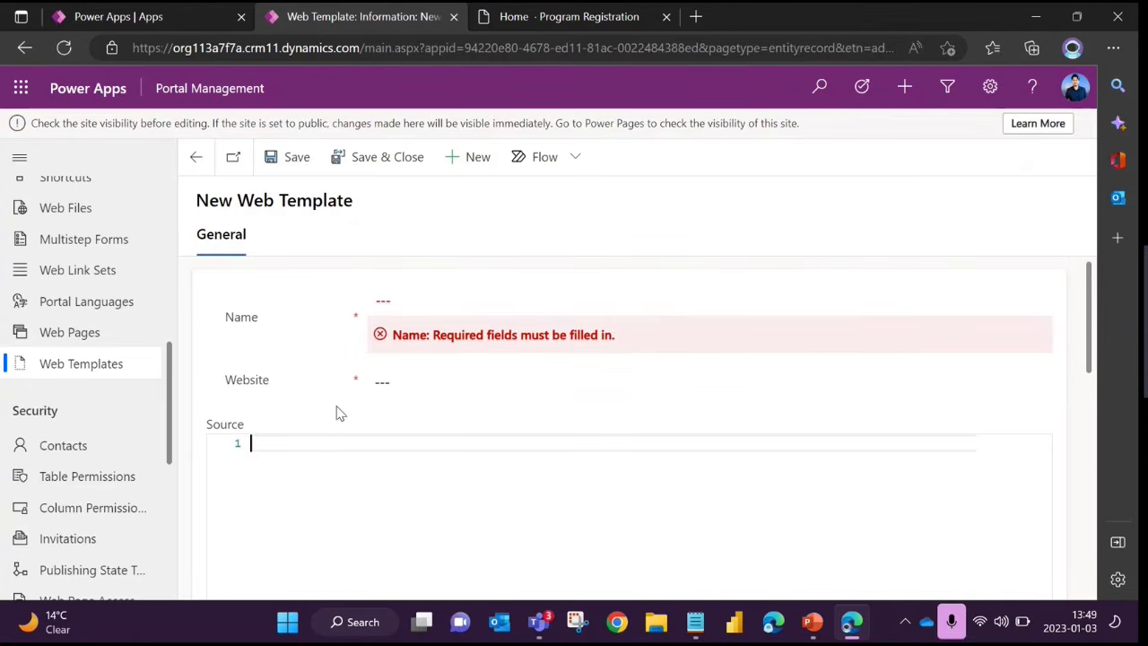
Highlight the "Web Template" words in the new record's title and the Name field label
{"action": "double_click", "coordinate": [245, 200]}
{"action": "left_click_drag", "start_coordinate": [293, 200], "coordinate": [357, 212]}
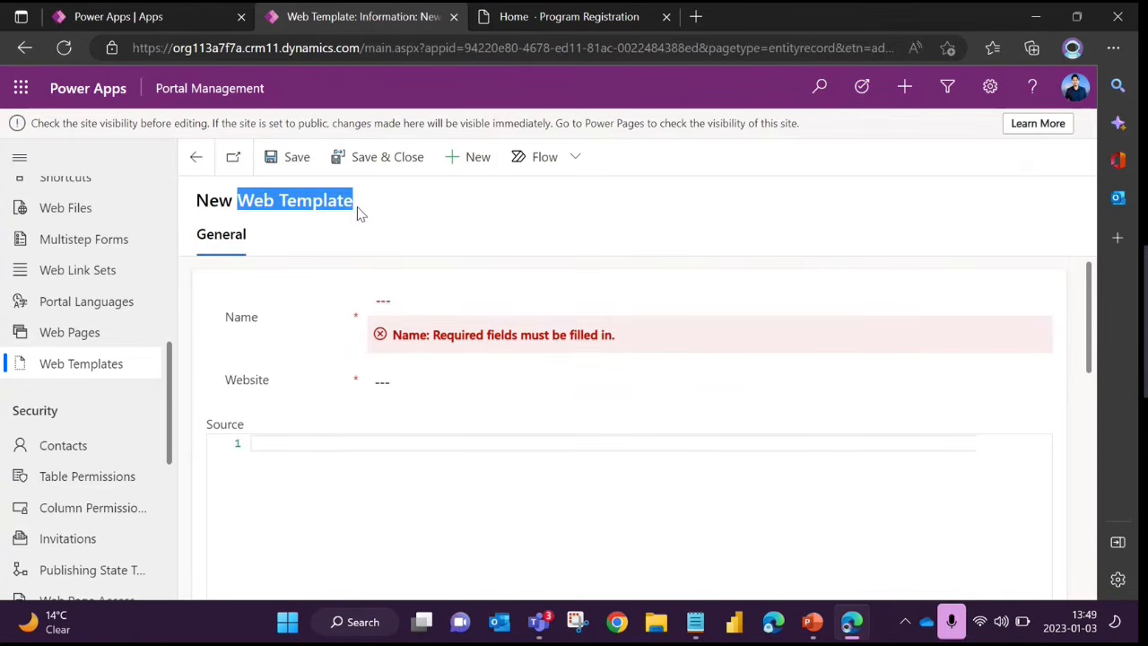
{"action": "left_click", "coordinate": [316, 432]}
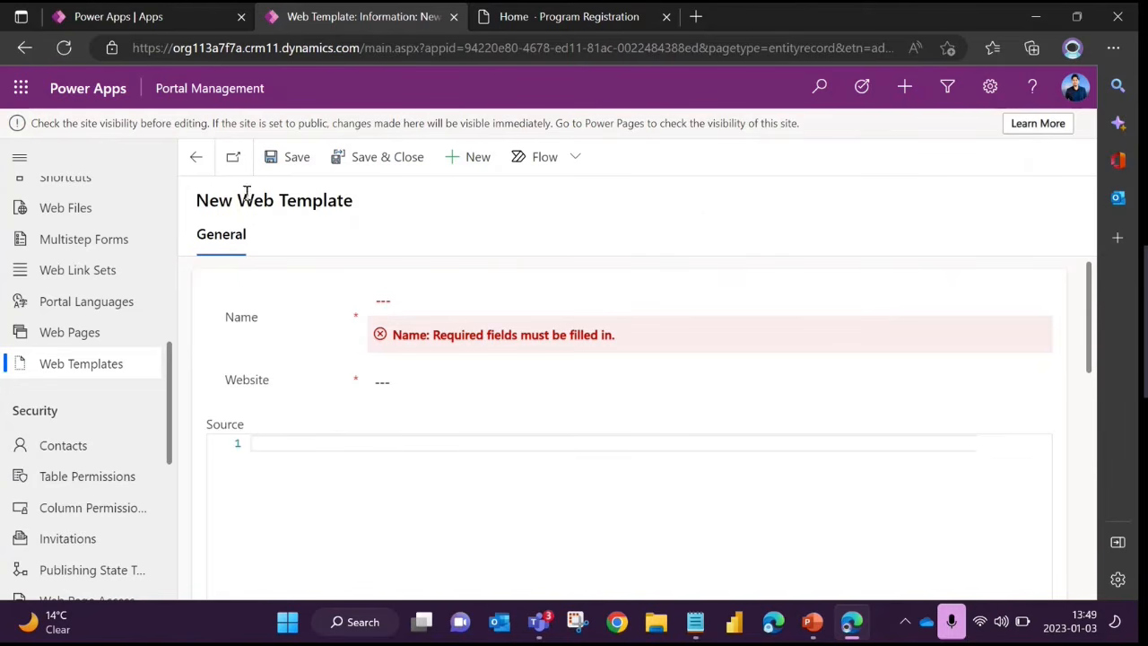
{"action": "left_click_drag", "start_coordinate": [254, 199], "coordinate": [374, 210]}
{"action": "double_click", "coordinate": [379, 264]}
{"action": "left_click", "coordinate": [340, 475]}
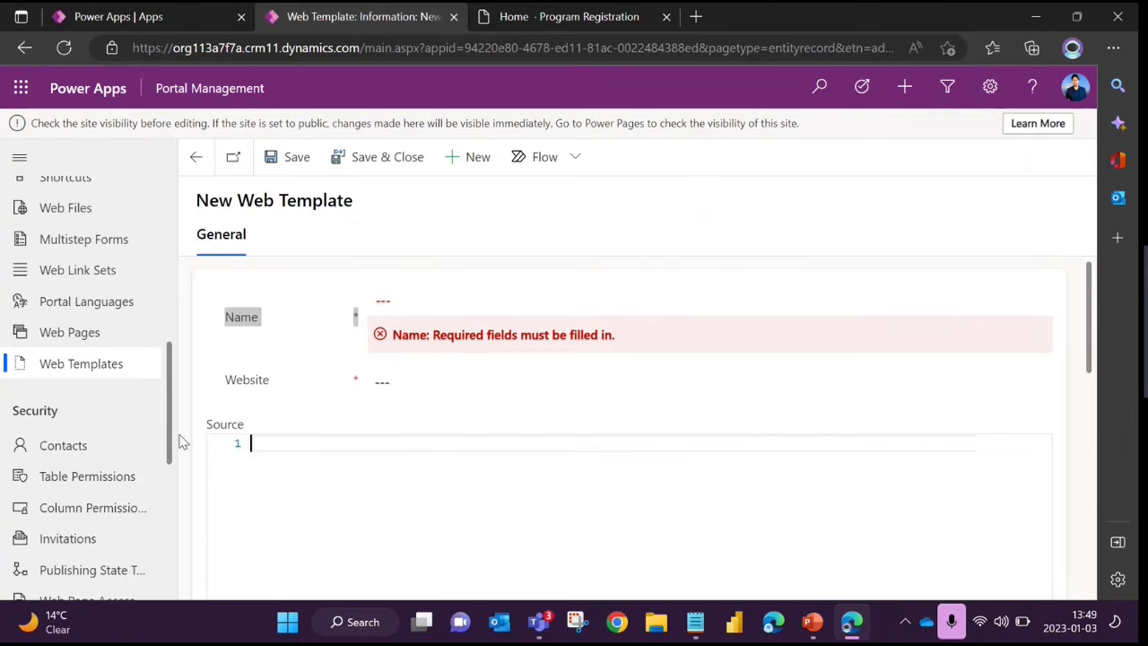
Open the ASP website record, view its Header template, and return to the website record
{"action": "scroll", "coordinate": [151, 423], "scroll_direction": "up", "scroll_amount": 3}
{"action": "scroll", "coordinate": [85, 292], "scroll_direction": "up", "scroll_amount": 2}
{"action": "left_click", "coordinate": [77, 259]}
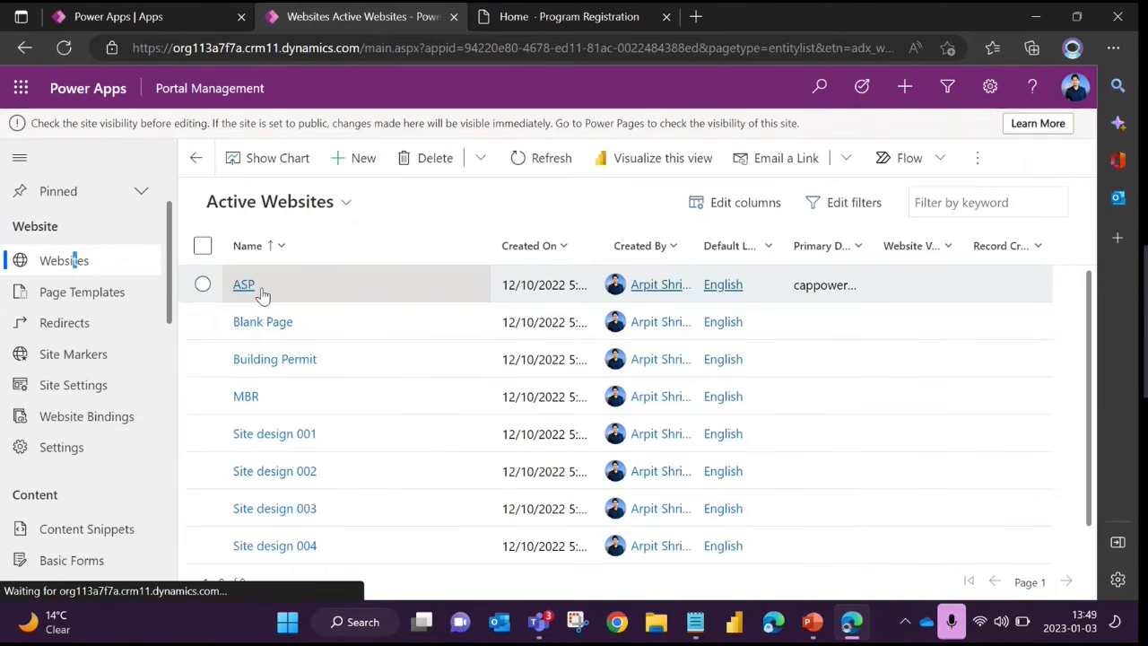
{"action": "left_click", "coordinate": [244, 285]}
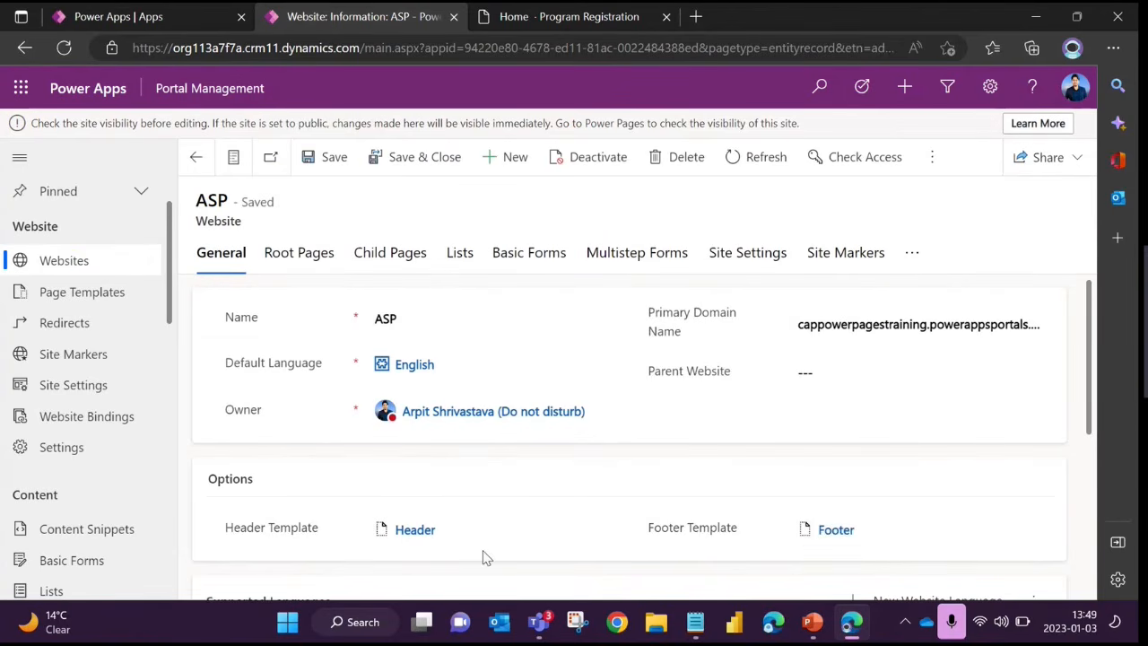
{"action": "left_click", "coordinate": [408, 531]}
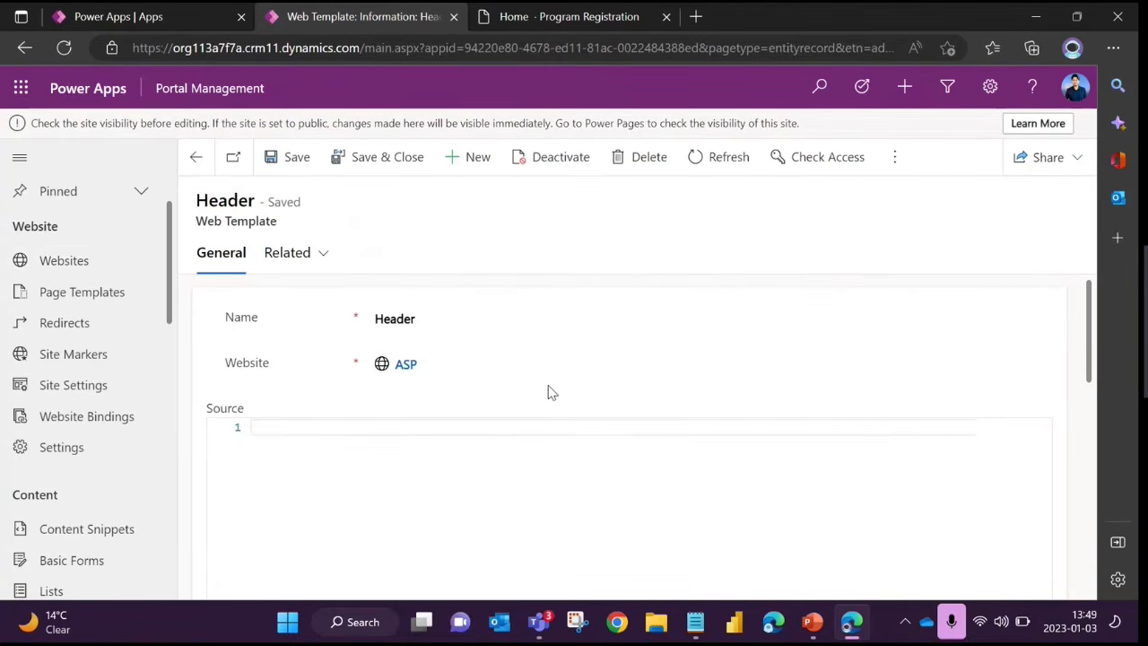
{"action": "scroll", "coordinate": [506, 384], "scroll_direction": "down", "scroll_amount": 2}
{"action": "scroll", "coordinate": [241, 392], "scroll_direction": "up", "scroll_amount": 2}
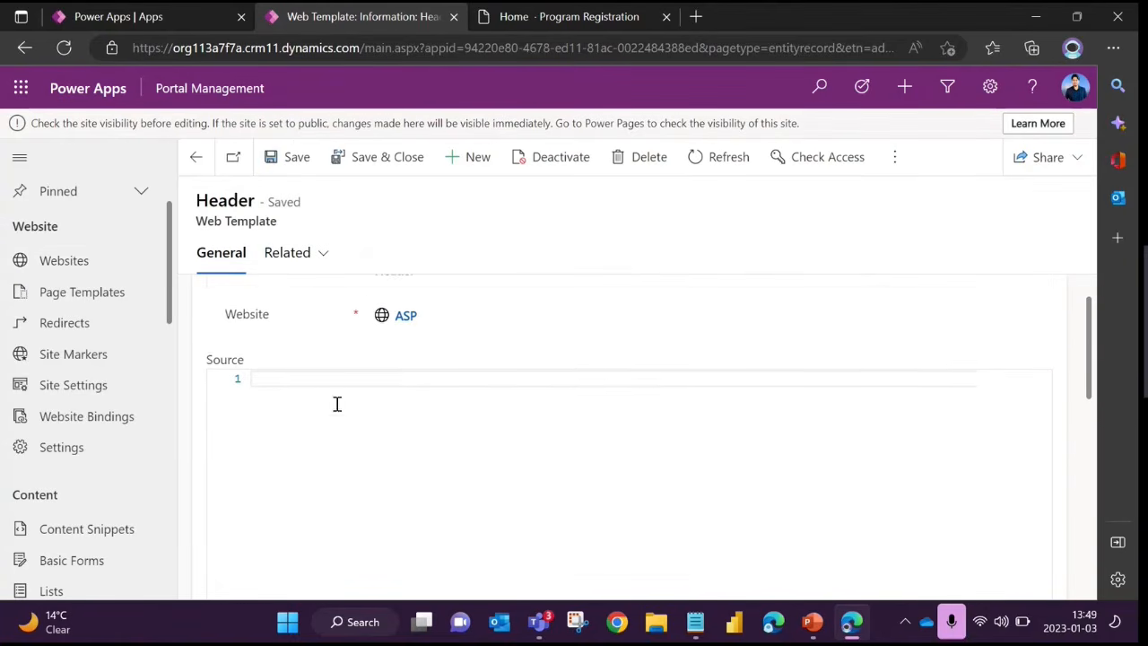
{"action": "scroll", "coordinate": [336, 403], "scroll_direction": "up", "scroll_amount": 1}
{"action": "left_click", "coordinate": [194, 158]}
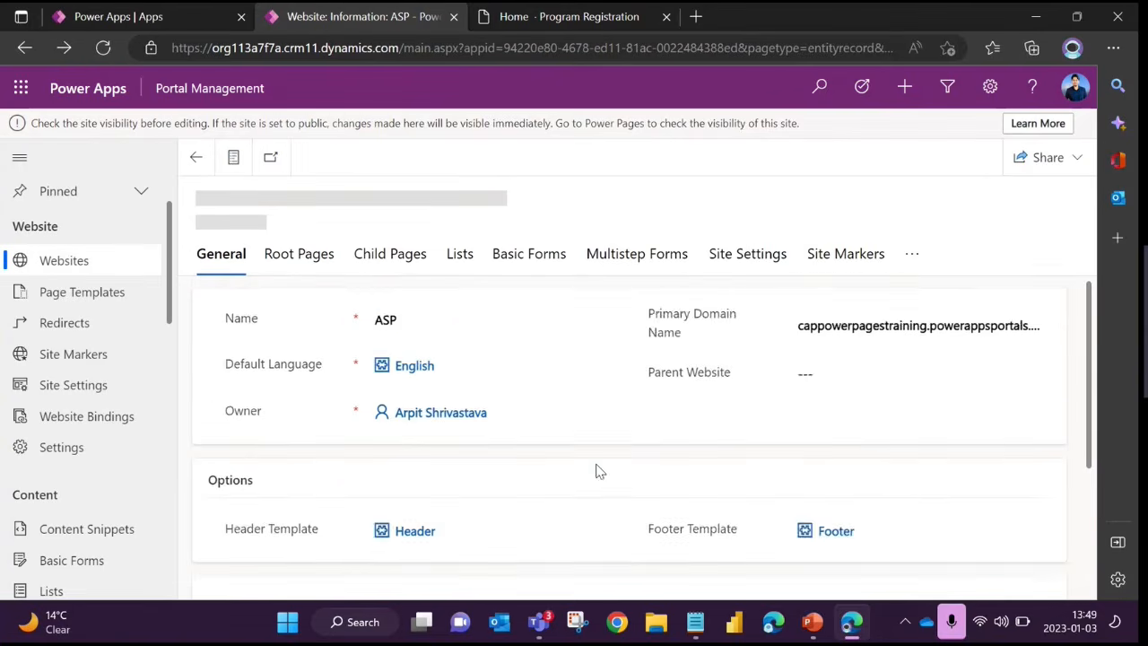
Open the Footer template linked to the ASP website and return to the website record
{"action": "scroll", "coordinate": [807, 484], "scroll_direction": "down", "scroll_amount": 1}
{"action": "left_click", "coordinate": [831, 480]}
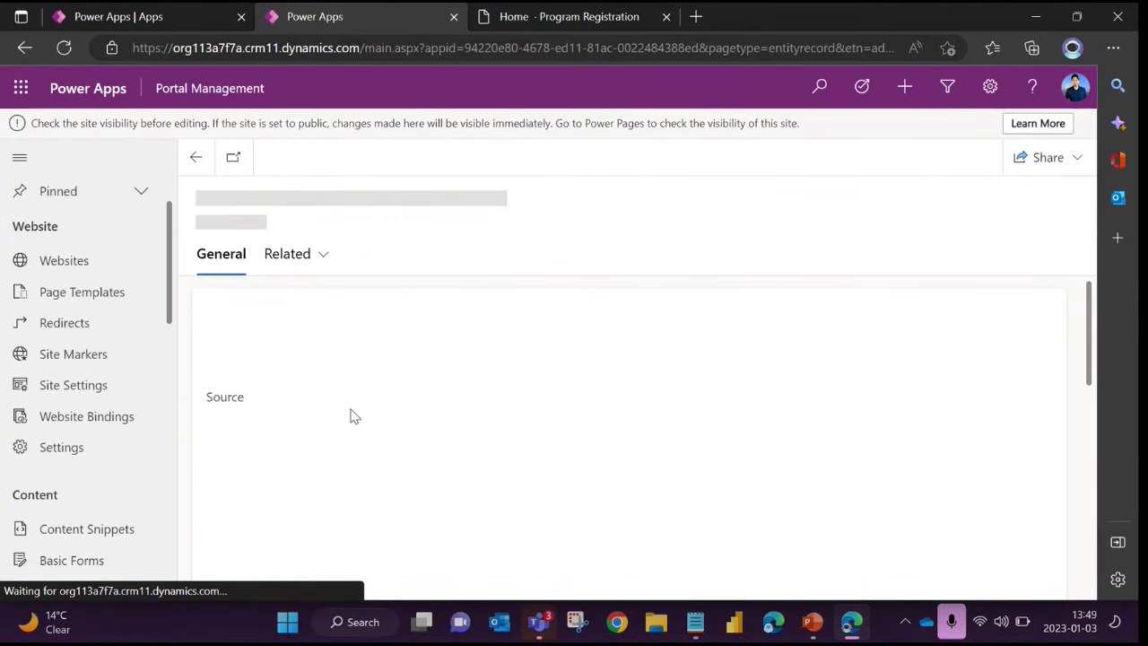
{"action": "left_click", "coordinate": [191, 157]}
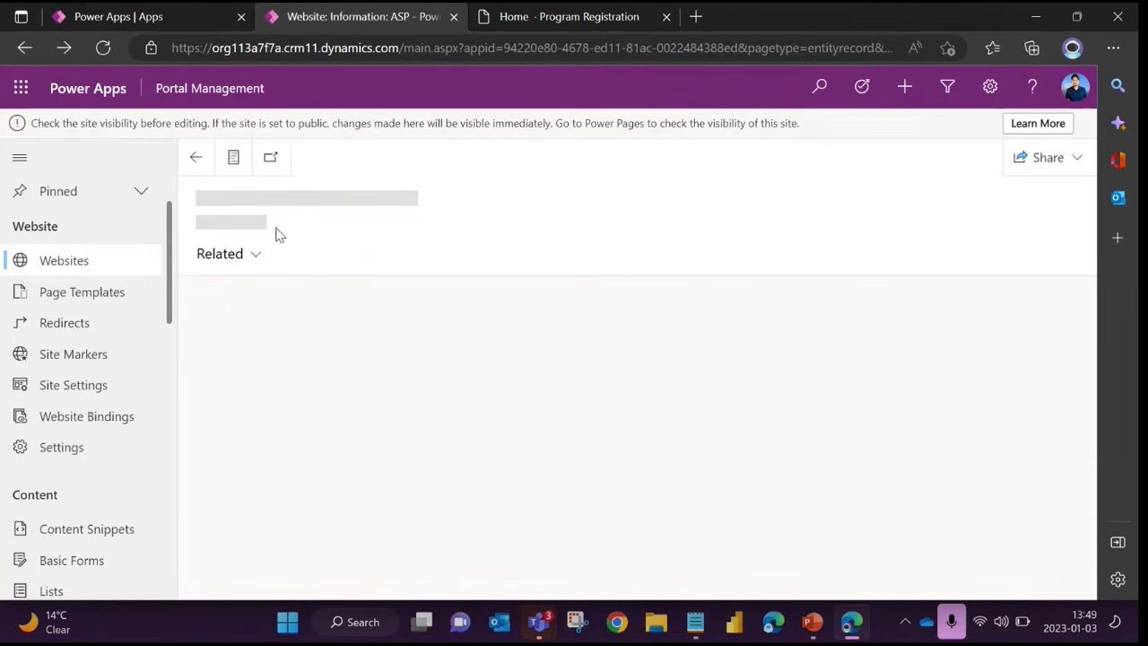
Reopen the ASP website's Header template and highlight the web role condition and the navbar toggle button markup in its source
{"action": "left_click", "coordinate": [414, 531]}
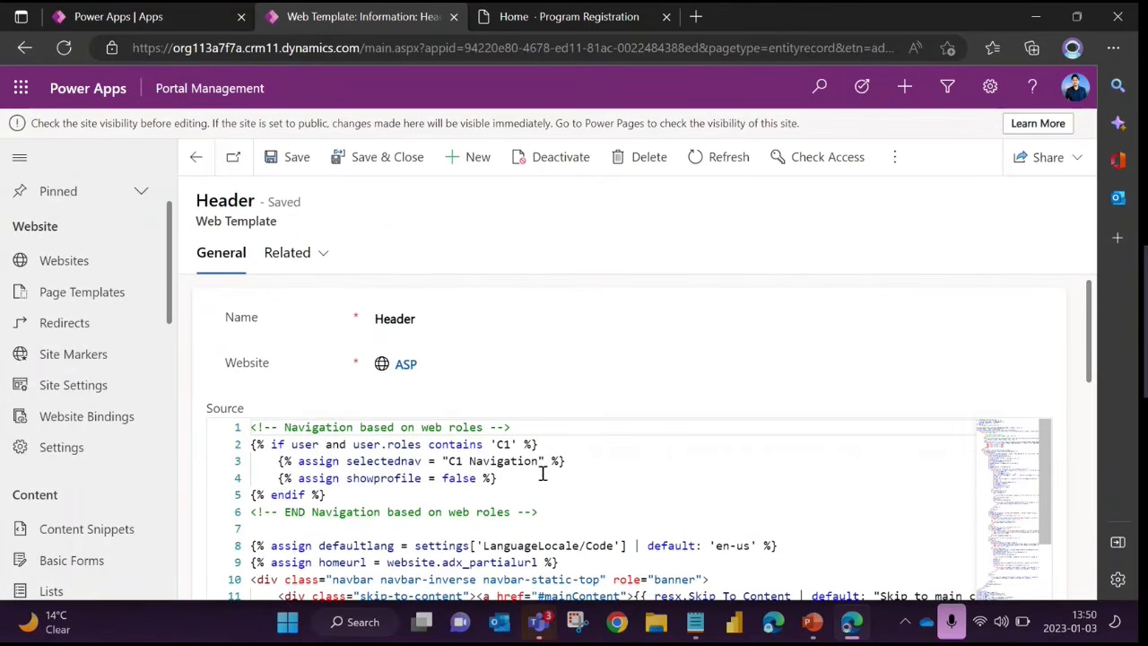
{"action": "left_click_drag", "start_coordinate": [1088, 314], "coordinate": [1084, 422]}
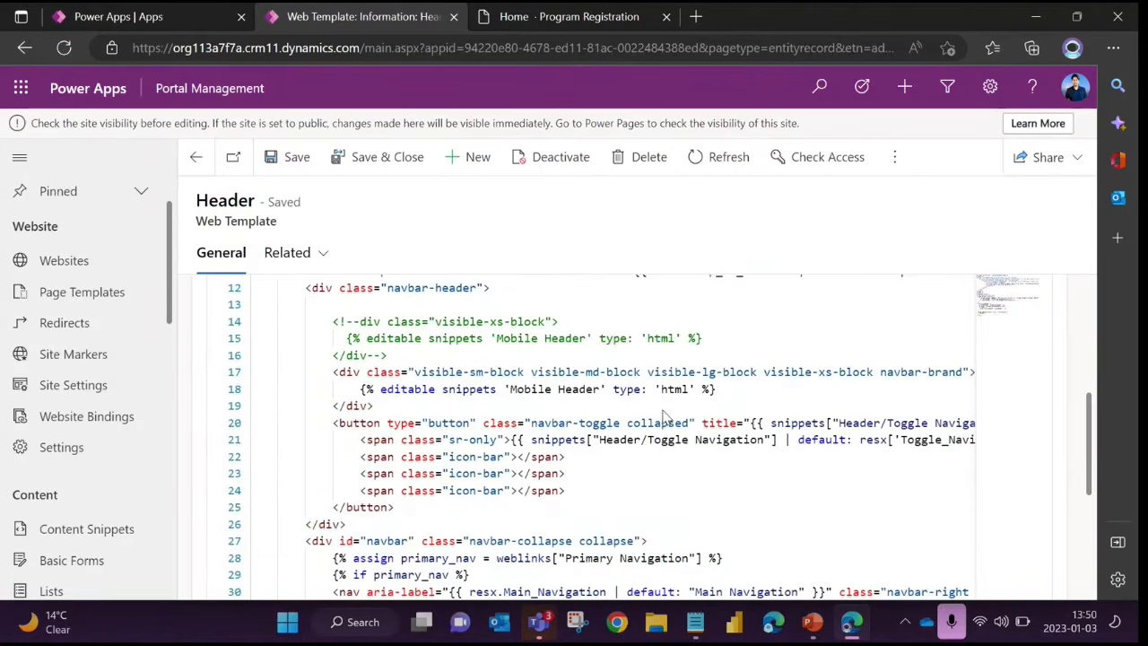
{"action": "scroll", "coordinate": [504, 400], "scroll_direction": "up", "scroll_amount": 4}
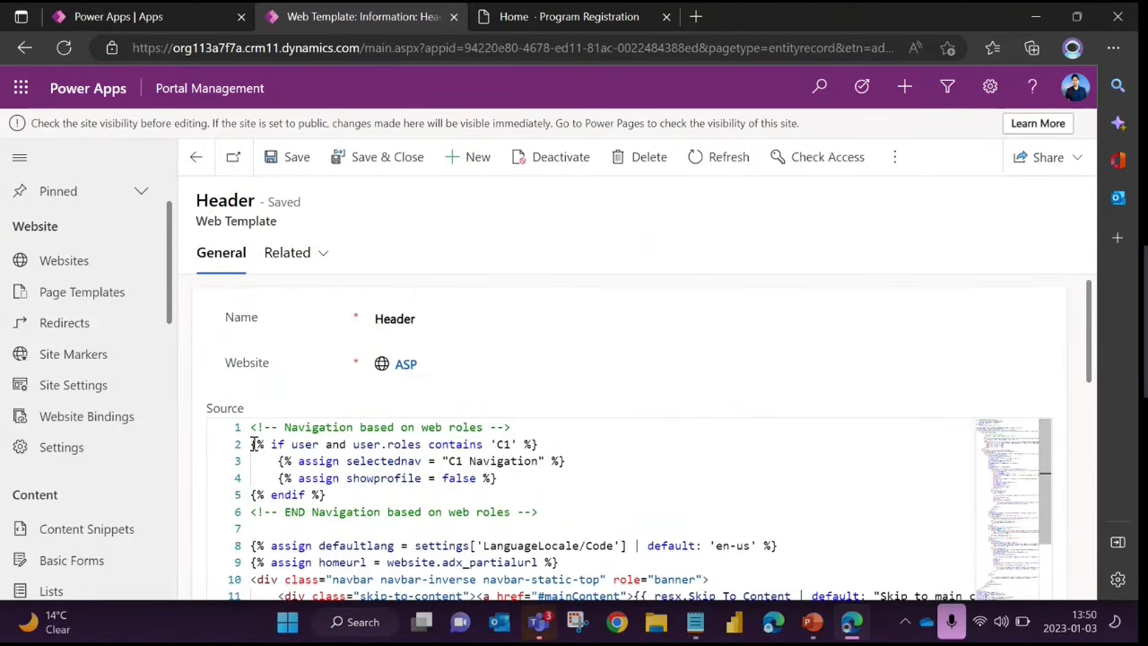
{"action": "left_click_drag", "start_coordinate": [253, 444], "coordinate": [556, 446]}
{"action": "left_click", "coordinate": [502, 482]}
{"action": "scroll", "coordinate": [489, 484], "scroll_direction": "down", "scroll_amount": 2}
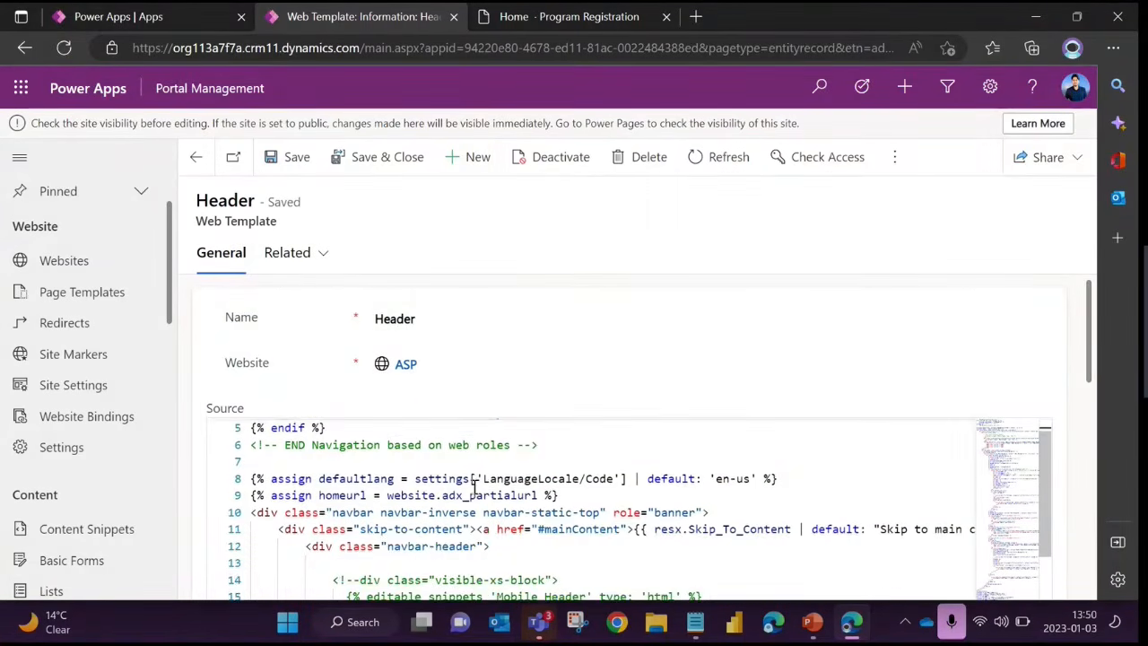
{"action": "scroll", "coordinate": [475, 485], "scroll_direction": "down", "scroll_amount": 4}
{"action": "left_click_drag", "start_coordinate": [330, 481], "coordinate": [584, 548]}
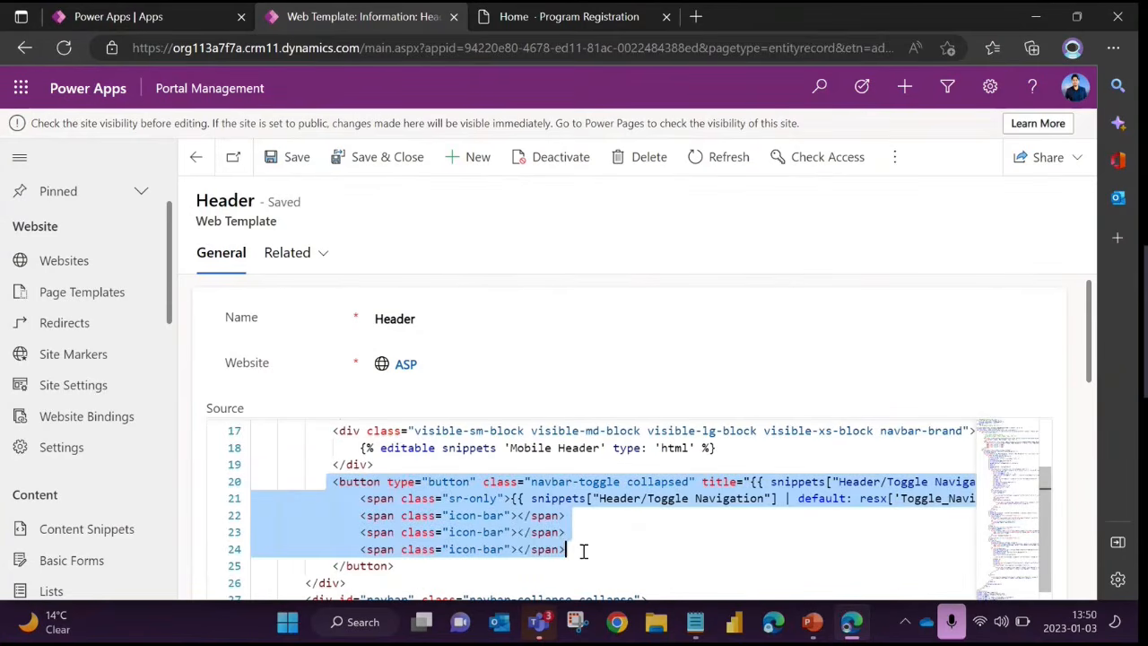
Examine the rest of the Header template's source, highlighting the setHeight JavaScript function
{"action": "scroll", "coordinate": [633, 511], "scroll_direction": "down", "scroll_amount": 6}
{"action": "scroll", "coordinate": [633, 511], "scroll_direction": "down", "scroll_amount": 20}
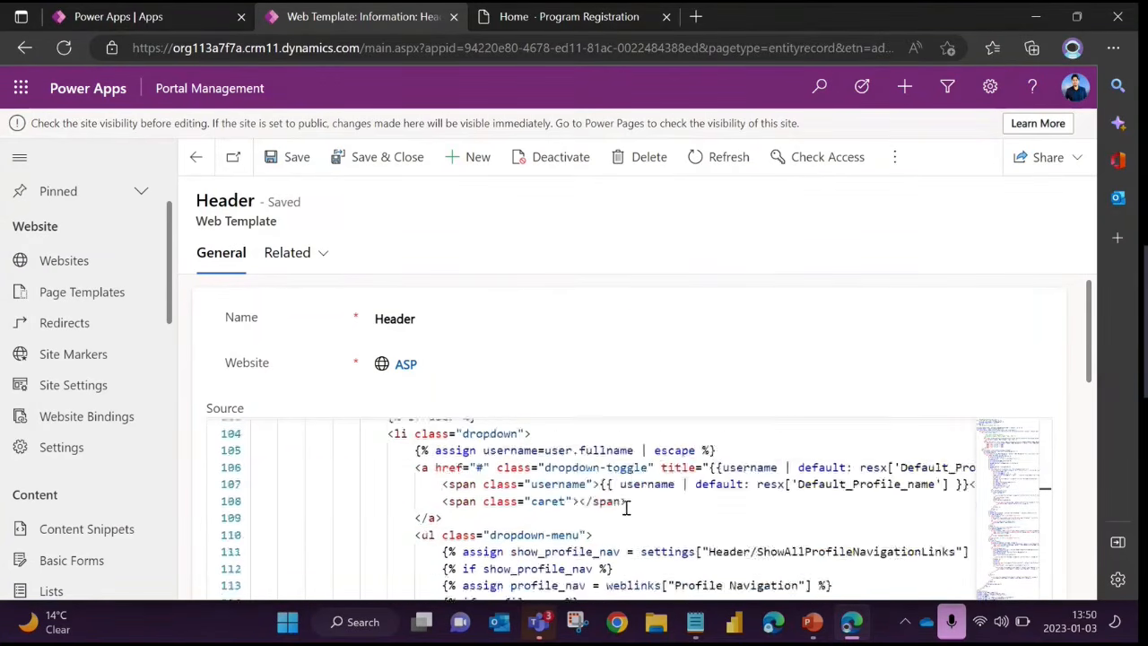
{"action": "scroll", "coordinate": [752, 489], "scroll_direction": "down", "scroll_amount": 6}
{"action": "scroll", "coordinate": [748, 492], "scroll_direction": "up", "scroll_amount": 4}
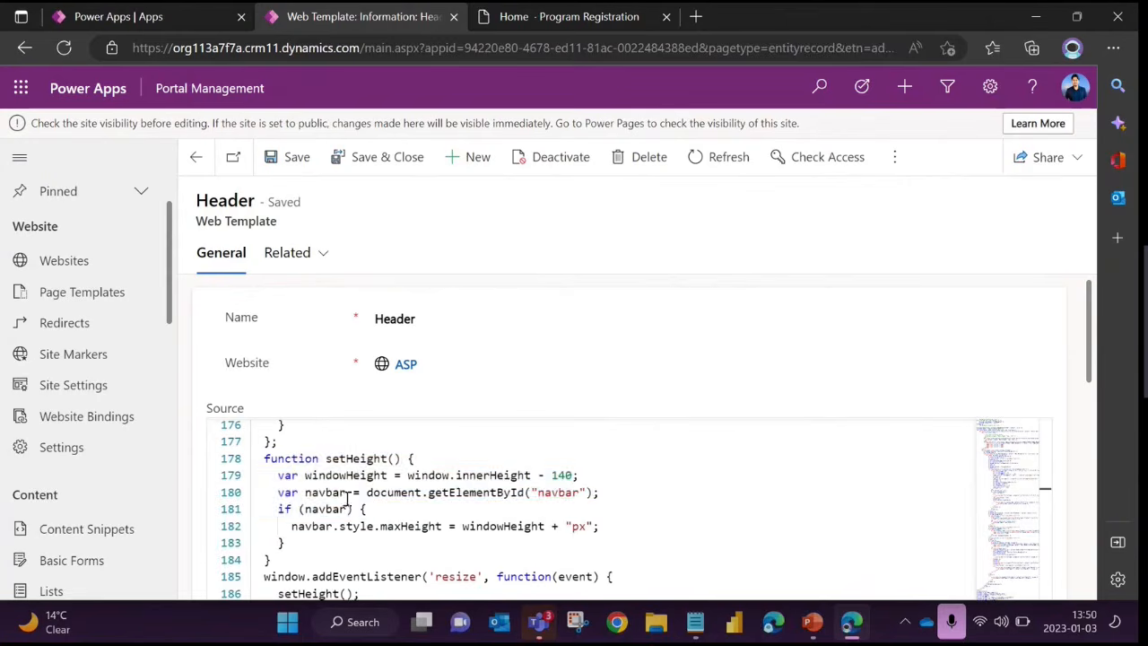
{"action": "left_click_drag", "start_coordinate": [292, 458], "coordinate": [489, 537]}
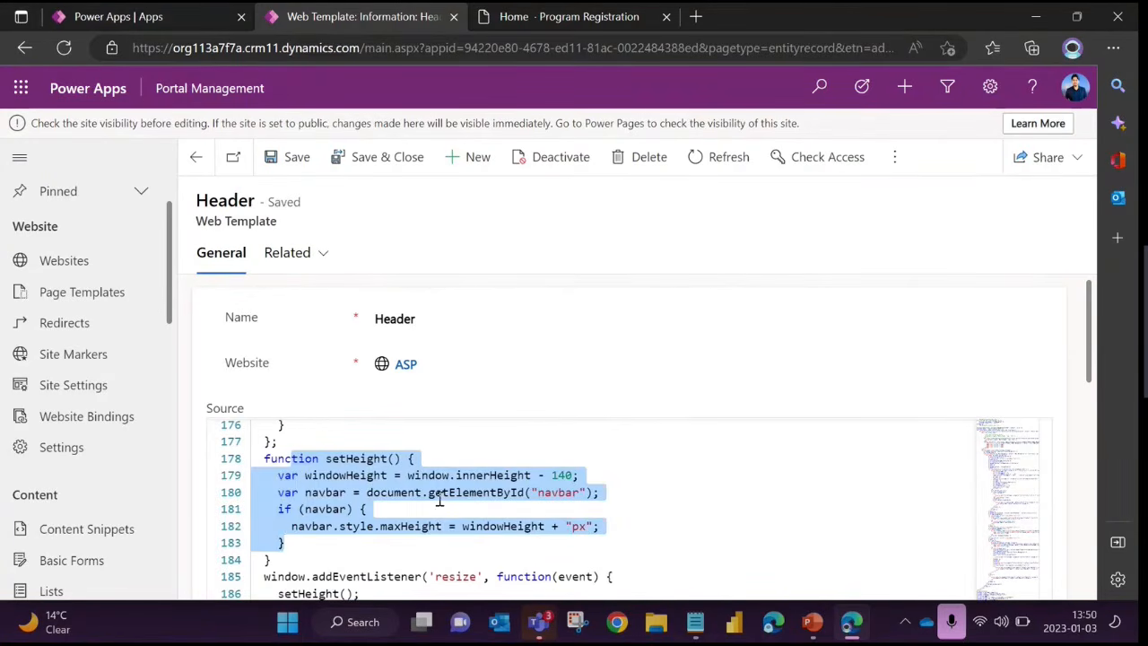
{"action": "scroll", "coordinate": [538, 480], "scroll_direction": "up", "scroll_amount": 20}
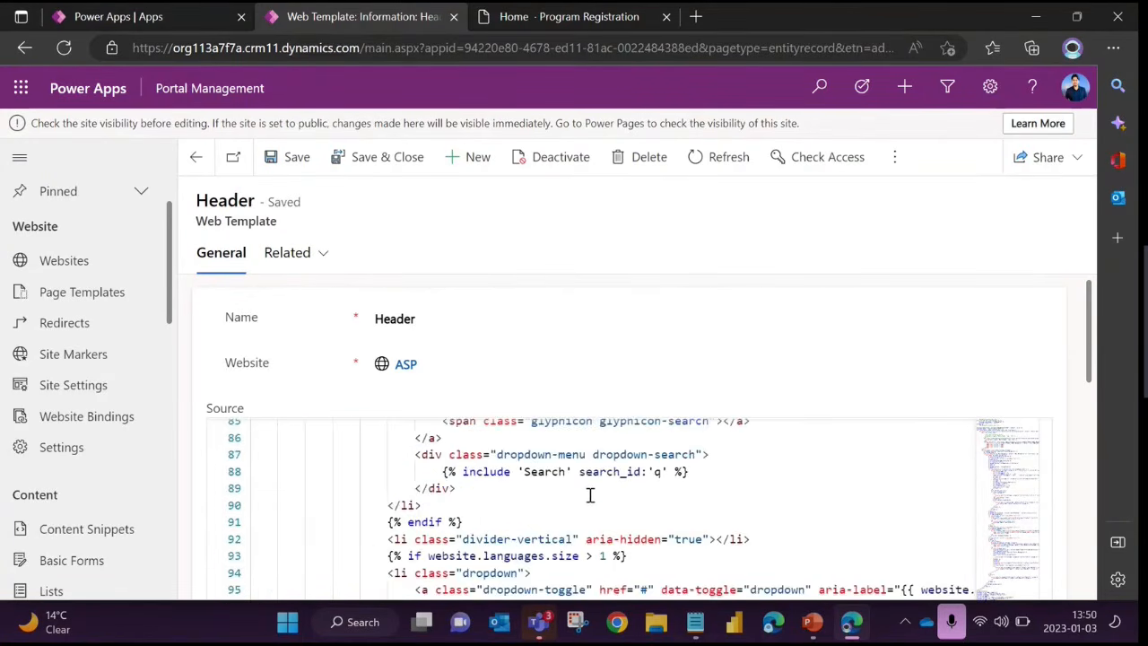
{"action": "scroll", "coordinate": [590, 495], "scroll_direction": "up", "scroll_amount": 20}
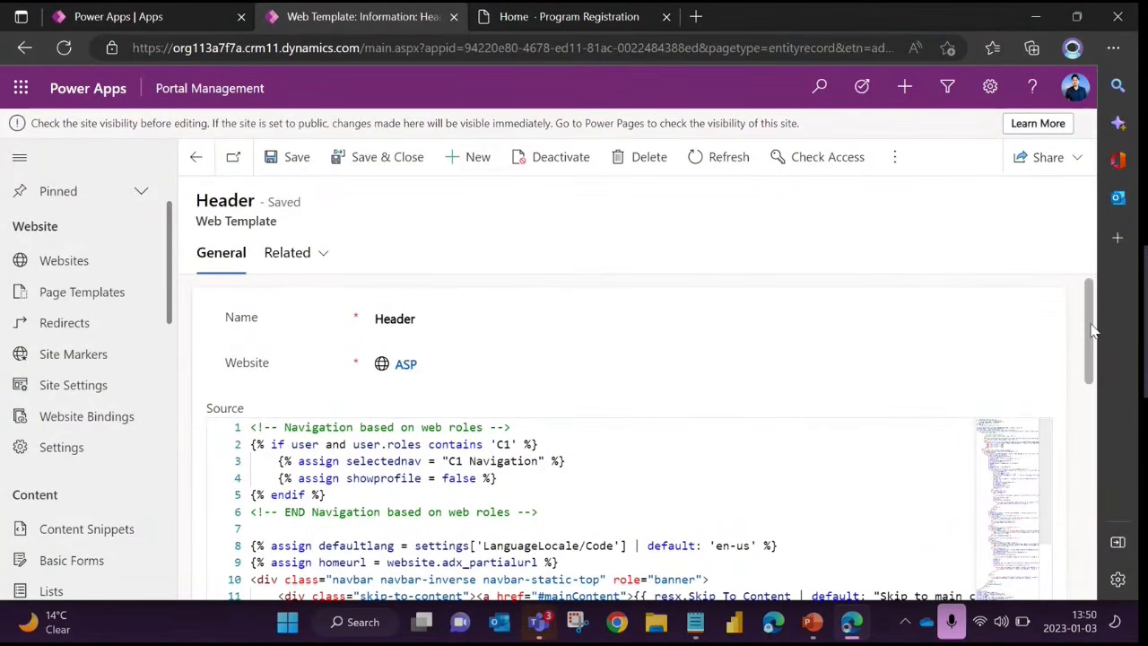
Review the Header source's opening Liquid assignments, the navbar div and the "Primary Navigation" web links code
{"action": "left_click_drag", "start_coordinate": [1090, 326], "coordinate": [1085, 368]}
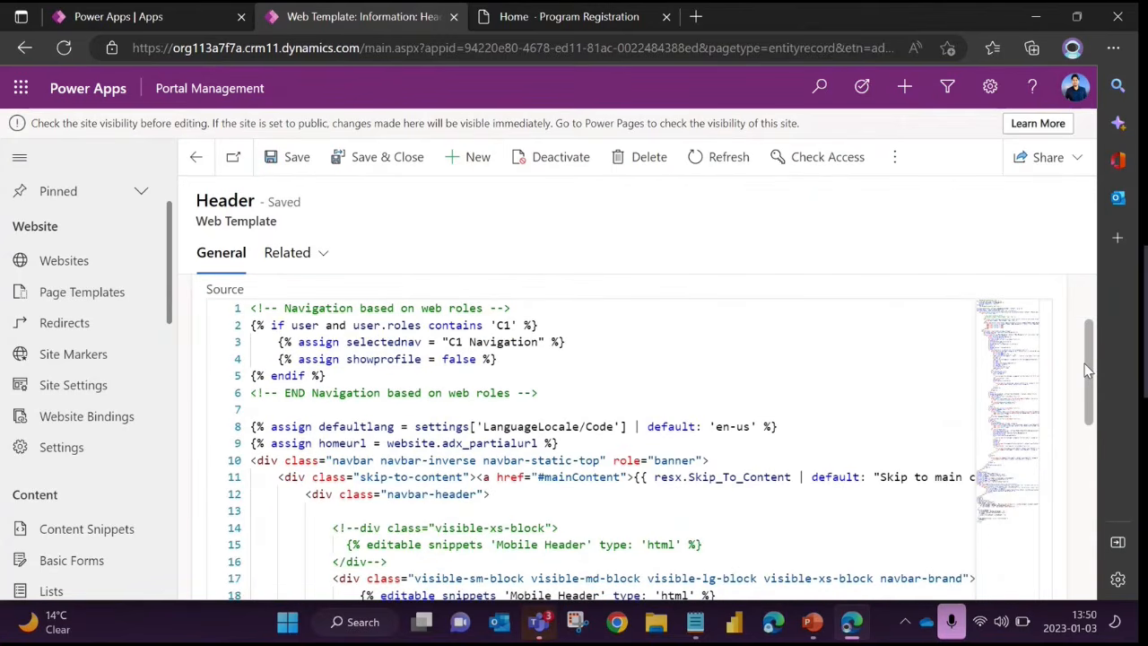
{"action": "left_click", "coordinate": [526, 441]}
{"action": "left_click_drag", "start_coordinate": [303, 328], "coordinate": [372, 409]}
{"action": "left_click", "coordinate": [421, 449]}
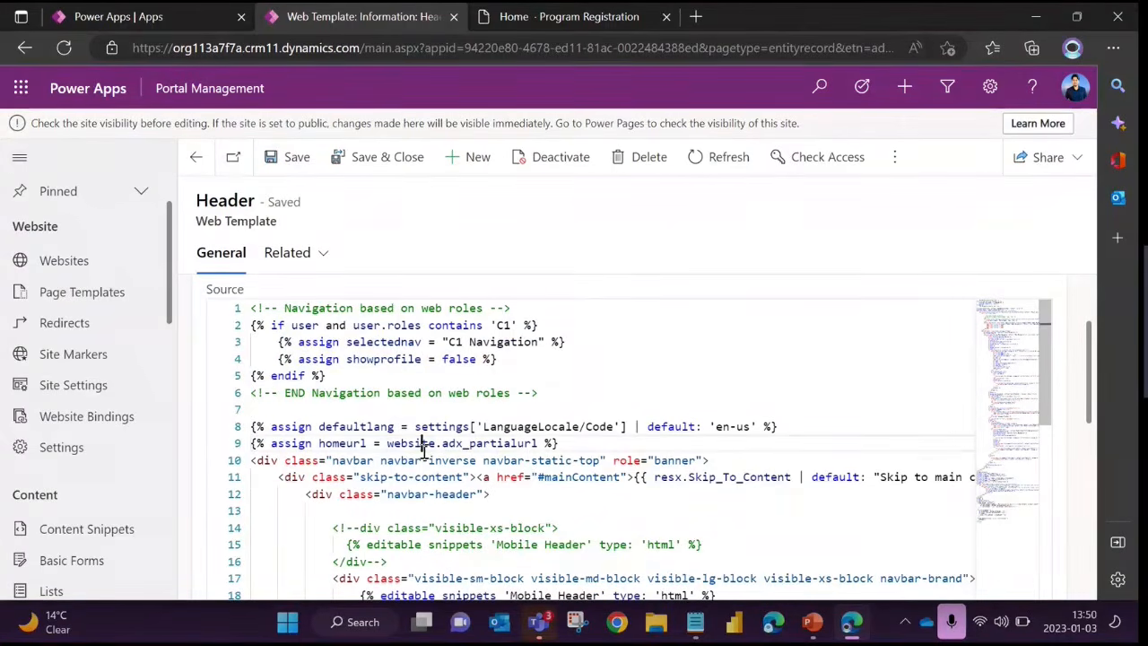
{"action": "left_click", "coordinate": [405, 457]}
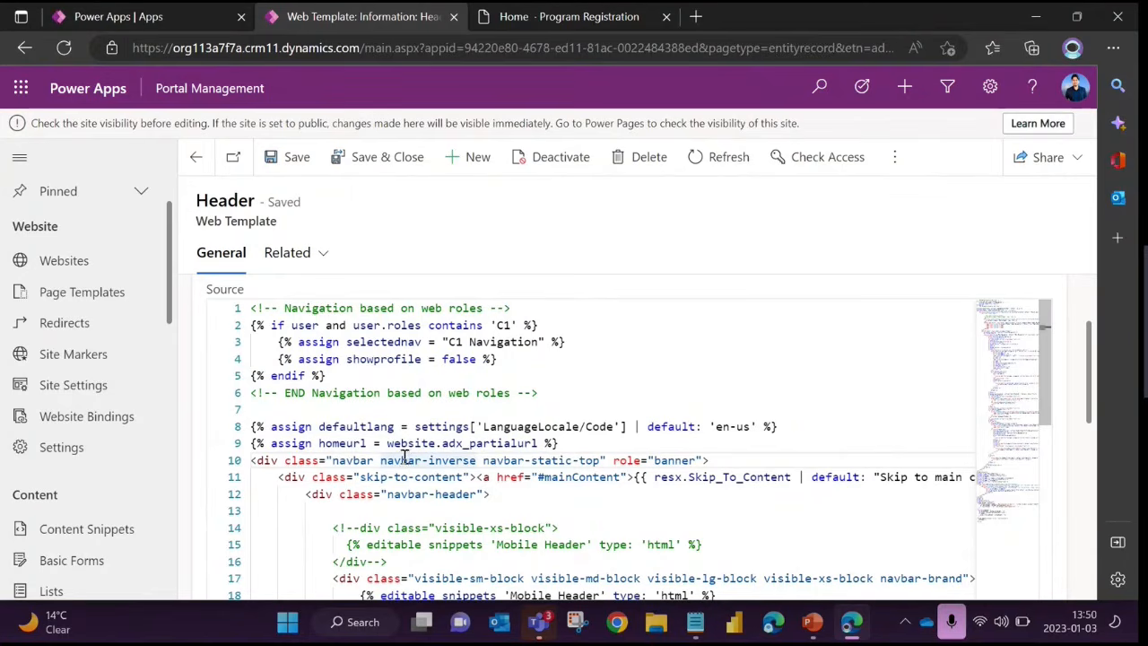
{"action": "scroll", "coordinate": [397, 448], "scroll_direction": "down", "scroll_amount": 10}
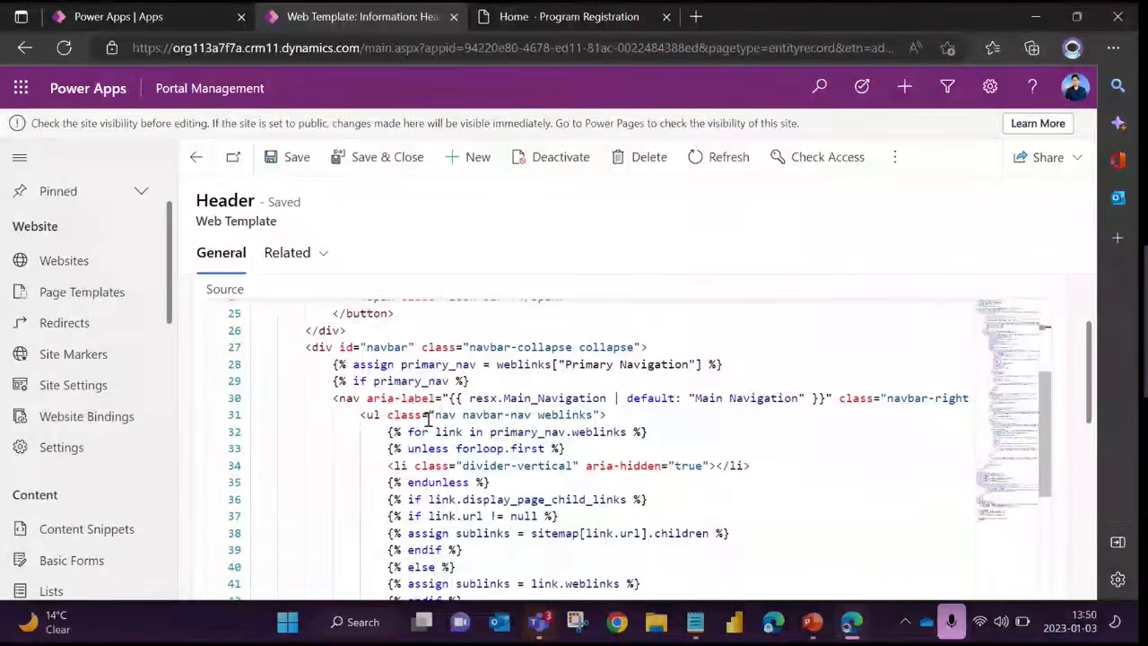
{"action": "scroll", "coordinate": [358, 403], "scroll_direction": "up", "scroll_amount": 15}
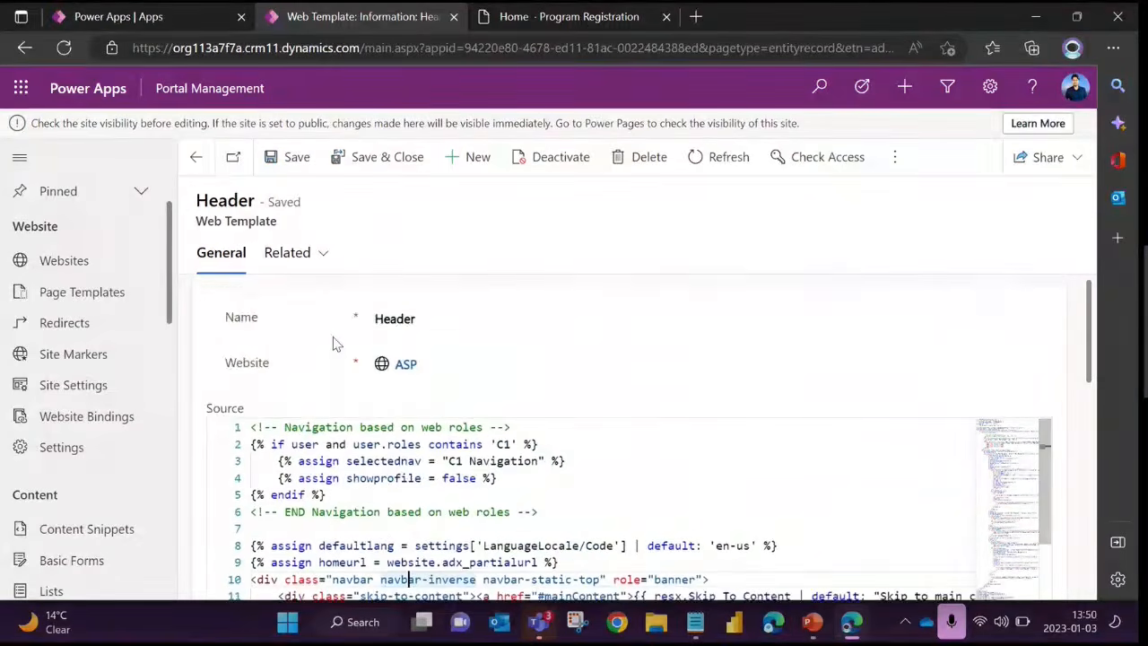
Open the ASP website's Footer template and highlight the editable 'Footer' snippet line and its surrounding divs in the source
{"action": "left_click", "coordinate": [193, 158]}
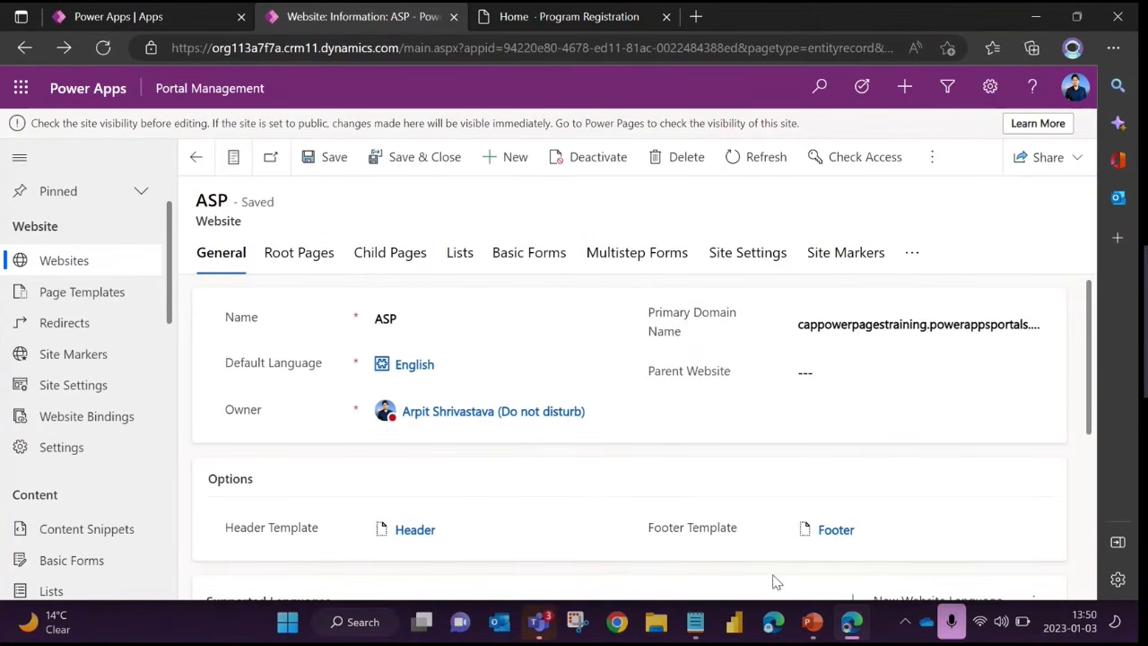
{"action": "left_click", "coordinate": [826, 531]}
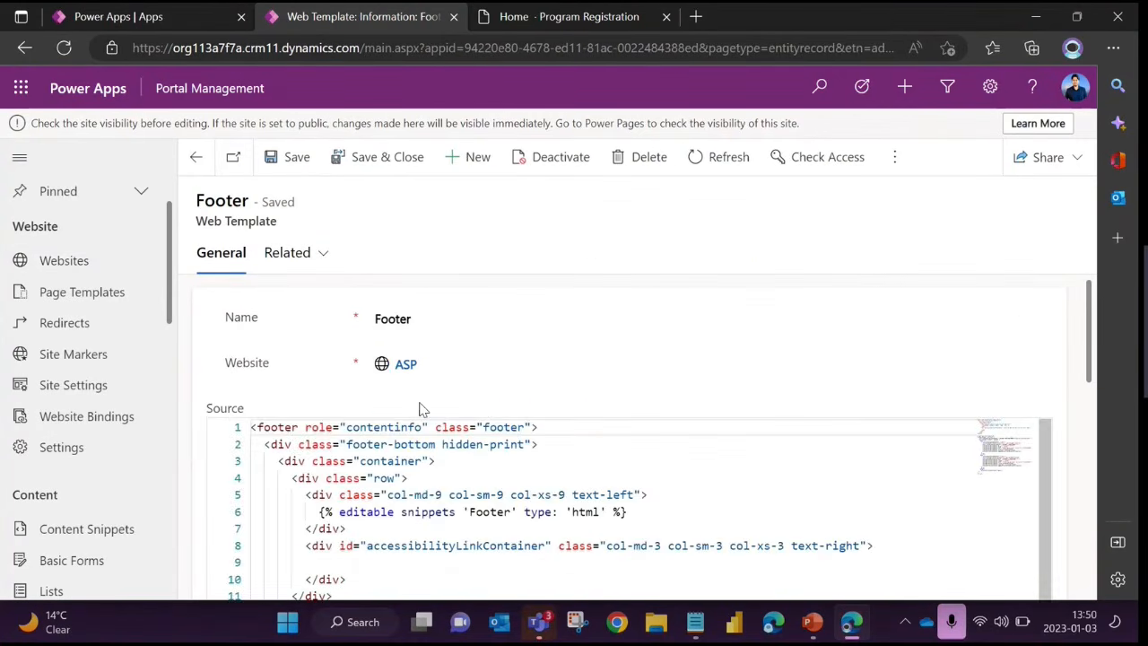
{"action": "scroll", "coordinate": [420, 403], "scroll_direction": "down", "scroll_amount": 3}
{"action": "scroll", "coordinate": [448, 406], "scroll_direction": "down", "scroll_amount": 2}
{"action": "left_click_drag", "start_coordinate": [342, 409], "coordinate": [416, 494]}
{"action": "scroll", "coordinate": [437, 477], "scroll_direction": "up", "scroll_amount": 1}
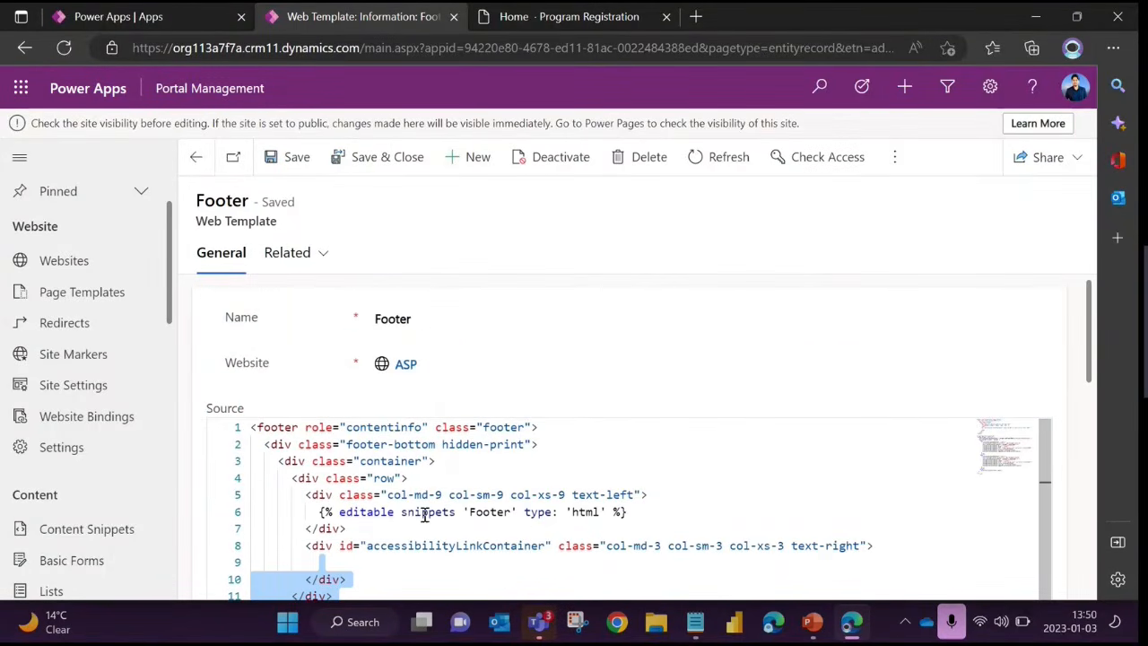
{"action": "left_click_drag", "start_coordinate": [319, 512], "coordinate": [657, 513]}
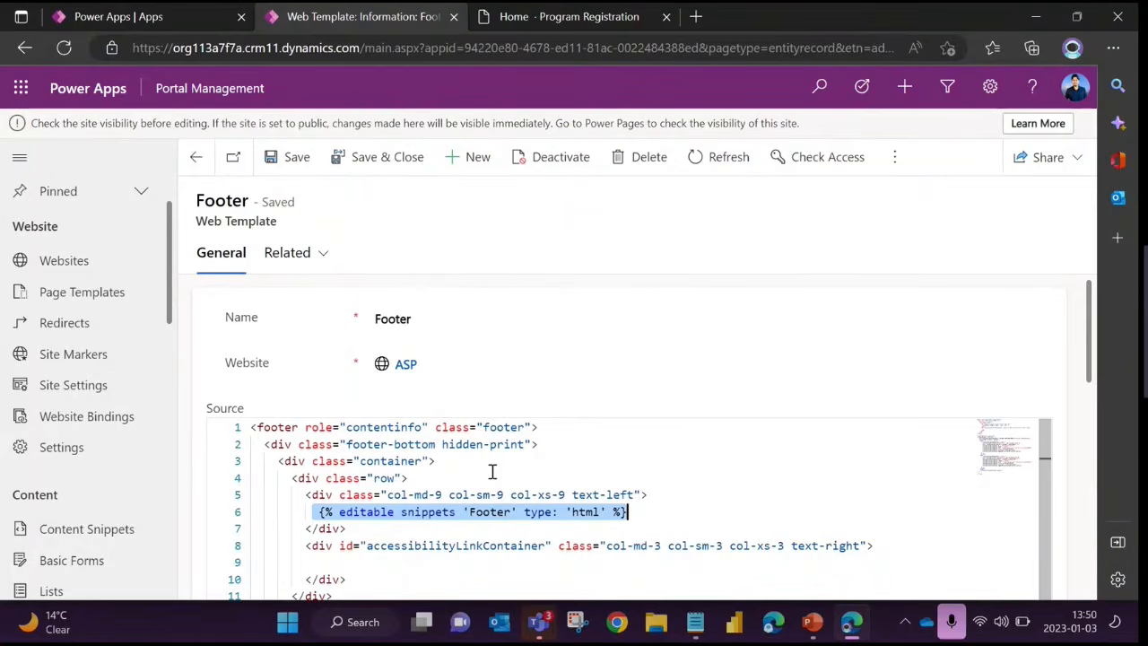
{"action": "left_click_drag", "start_coordinate": [298, 444], "coordinate": [423, 484]}
{"action": "left_click_drag", "start_coordinate": [320, 512], "coordinate": [684, 518]}
{"action": "left_click", "coordinate": [660, 529]}
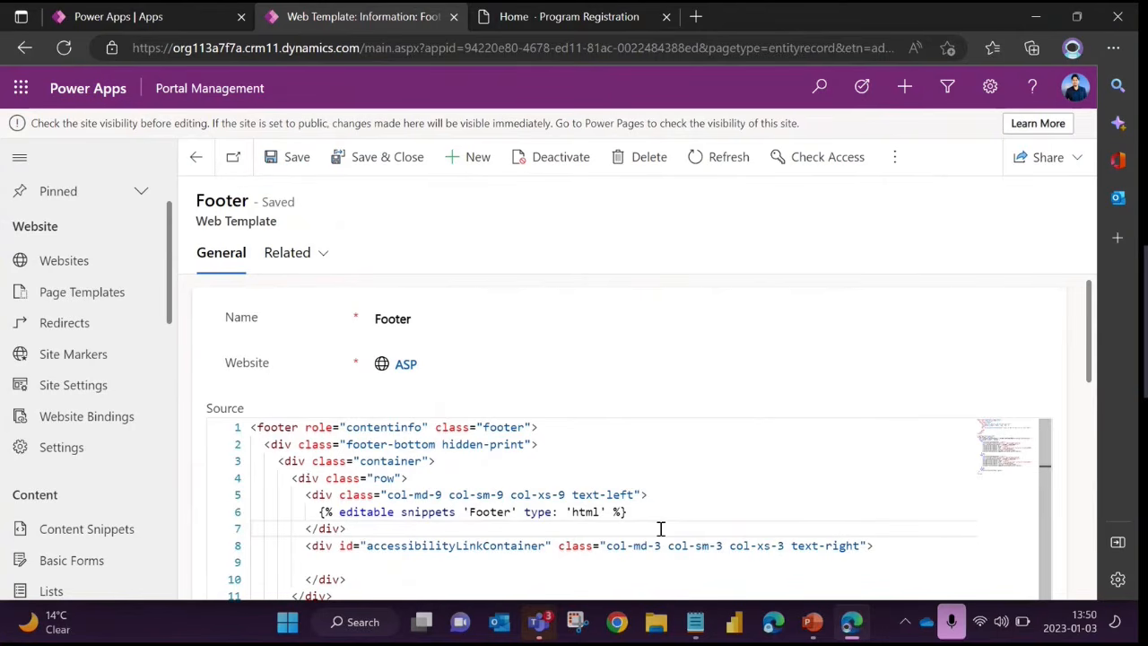
Reopen the ASP website's Header template, highlight its Web Template label and point out the "C1 Navigation" and showprofile assignments
{"action": "left_click", "coordinate": [196, 157]}
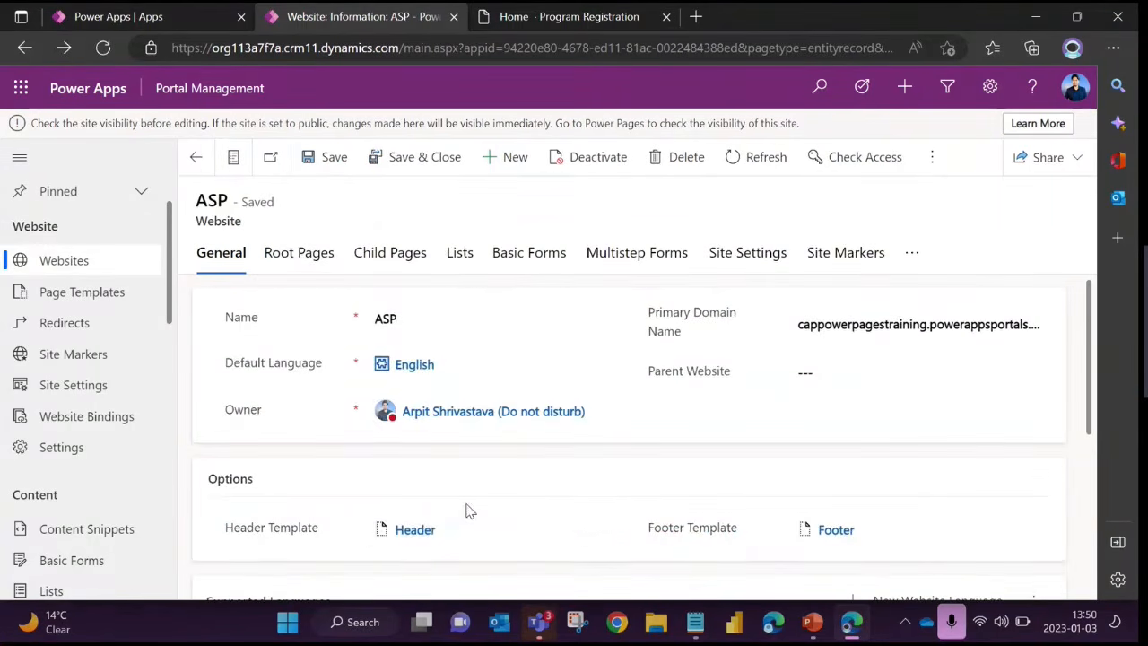
{"action": "left_click", "coordinate": [414, 529]}
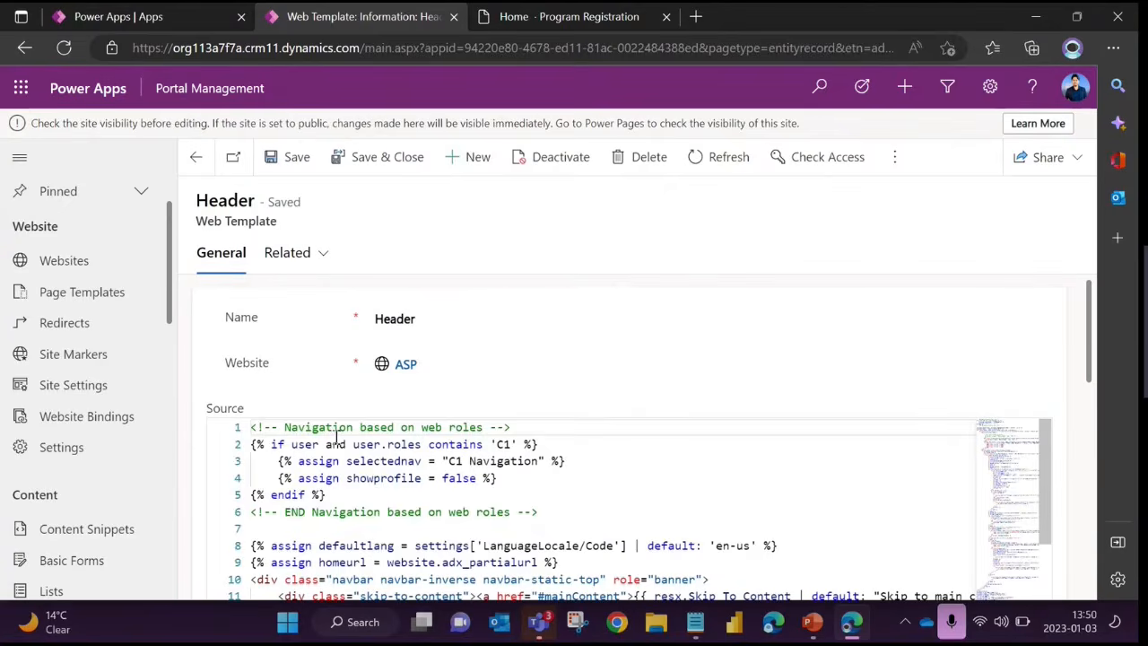
{"action": "left_click", "coordinate": [518, 482]}
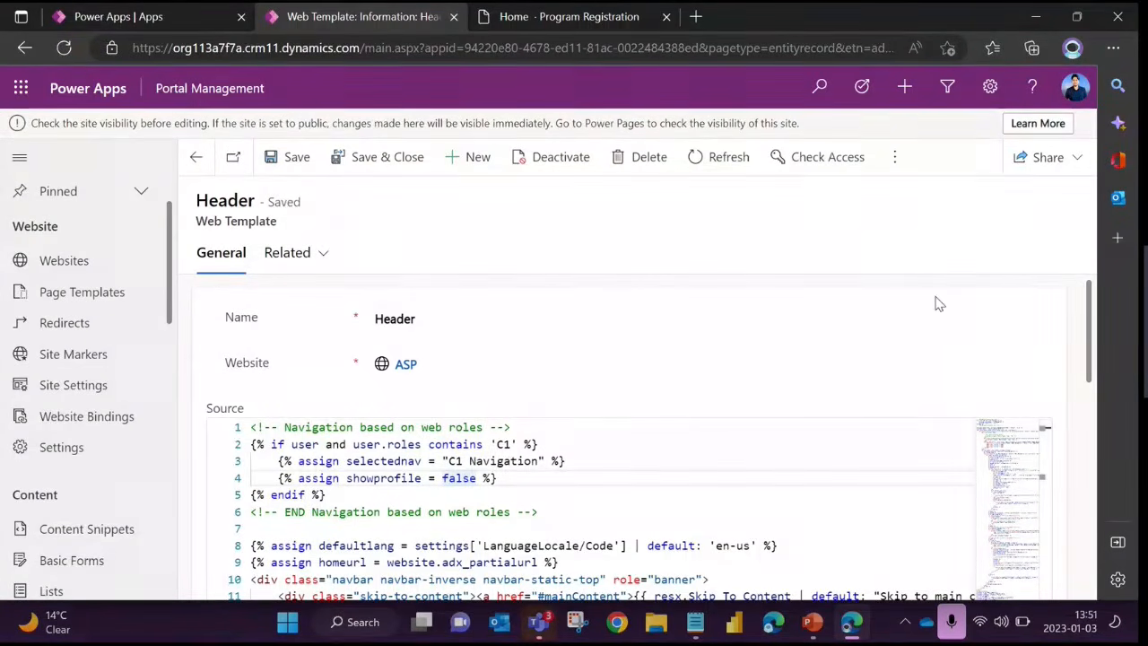
{"action": "left_click", "coordinate": [539, 461]}
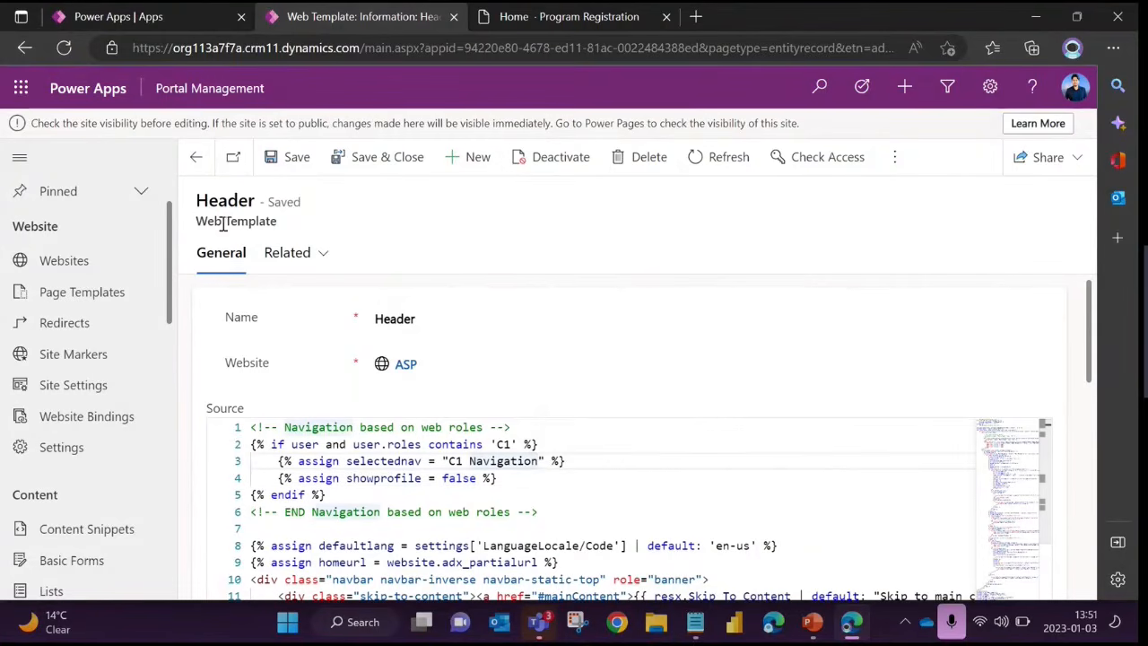
{"action": "left_click_drag", "start_coordinate": [195, 221], "coordinate": [277, 222]}
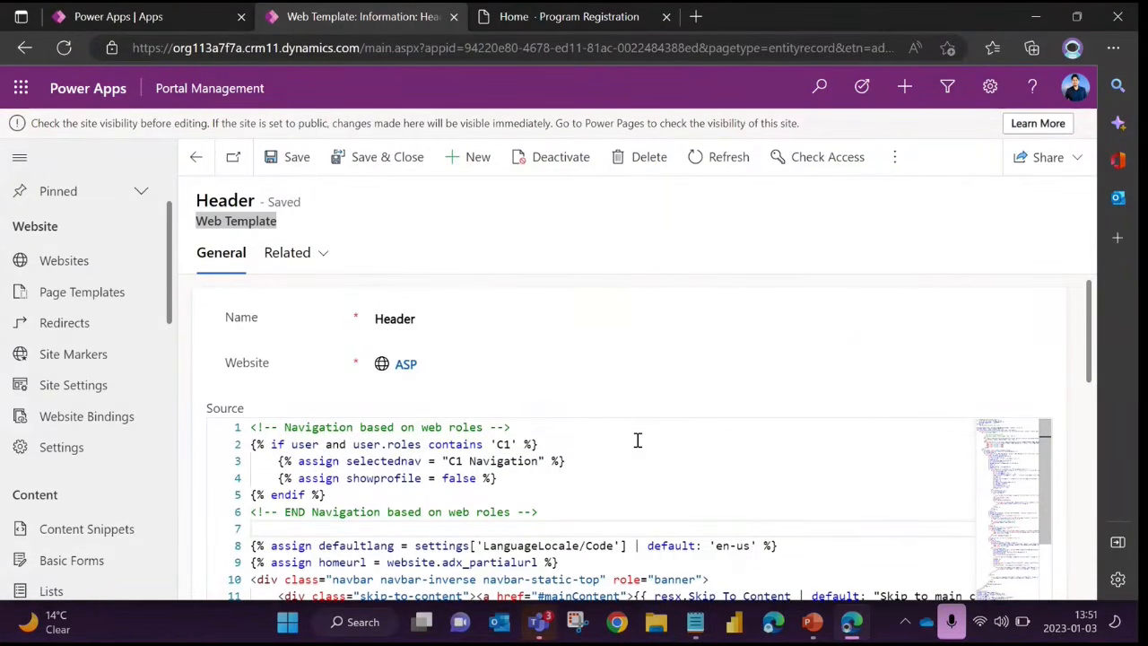
{"action": "left_click", "coordinate": [525, 460]}
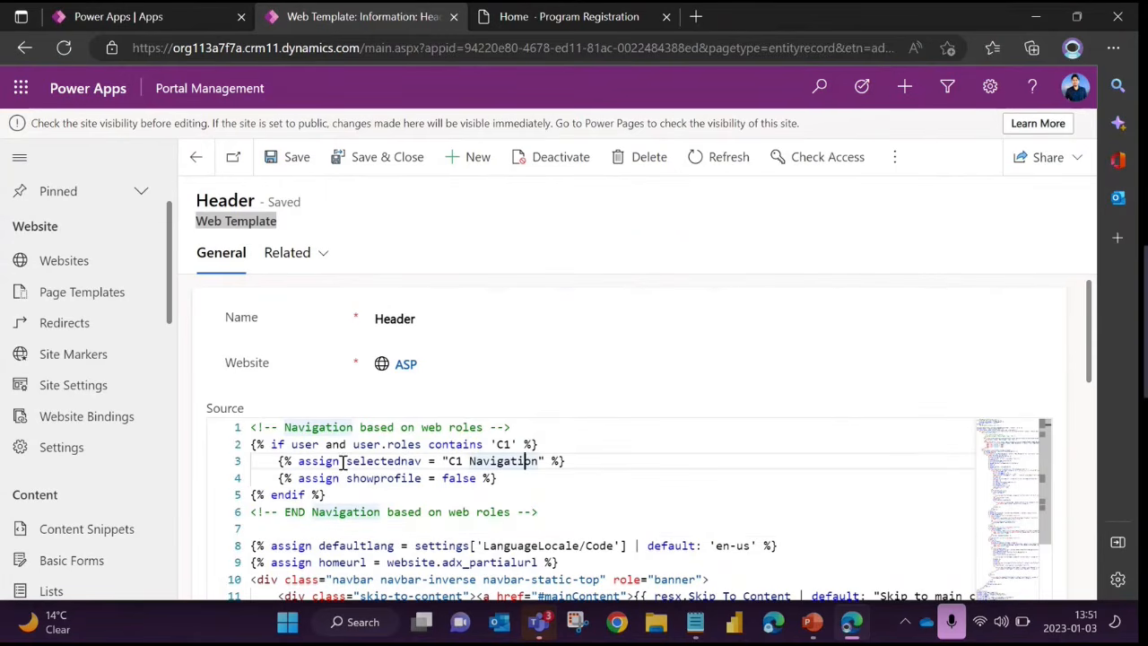
{"action": "left_click", "coordinate": [399, 475]}
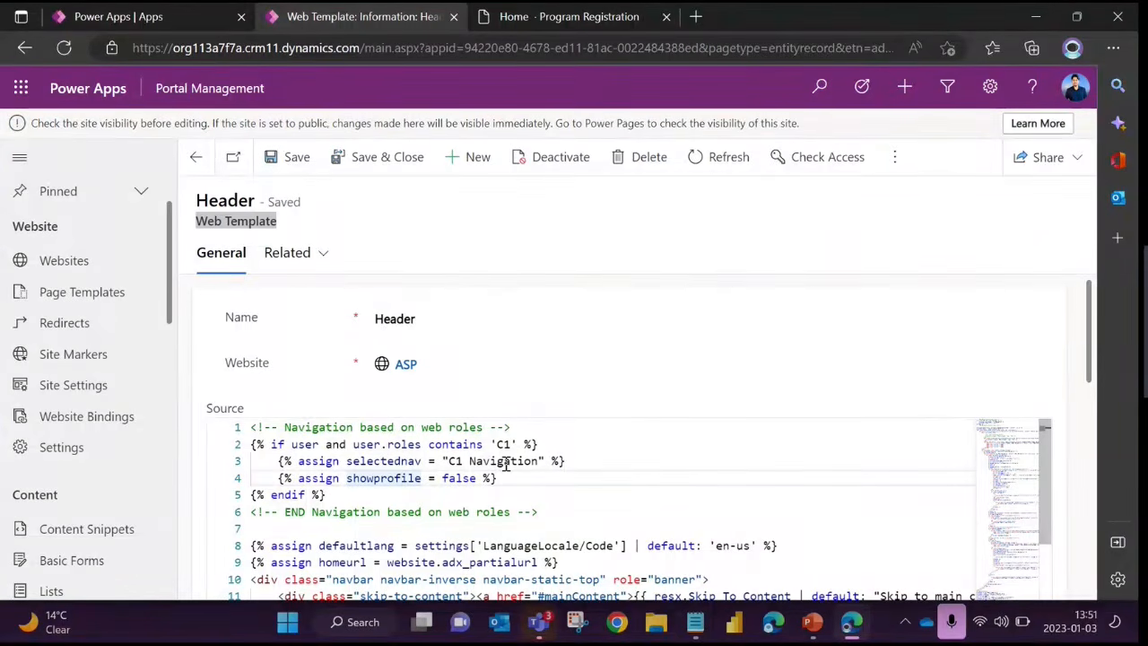
Highlight the settings['LanguageLocale/Code'] reference in the Header template's default language assignment
{"action": "scroll", "coordinate": [108, 408], "scroll_direction": "down", "scroll_amount": 2}
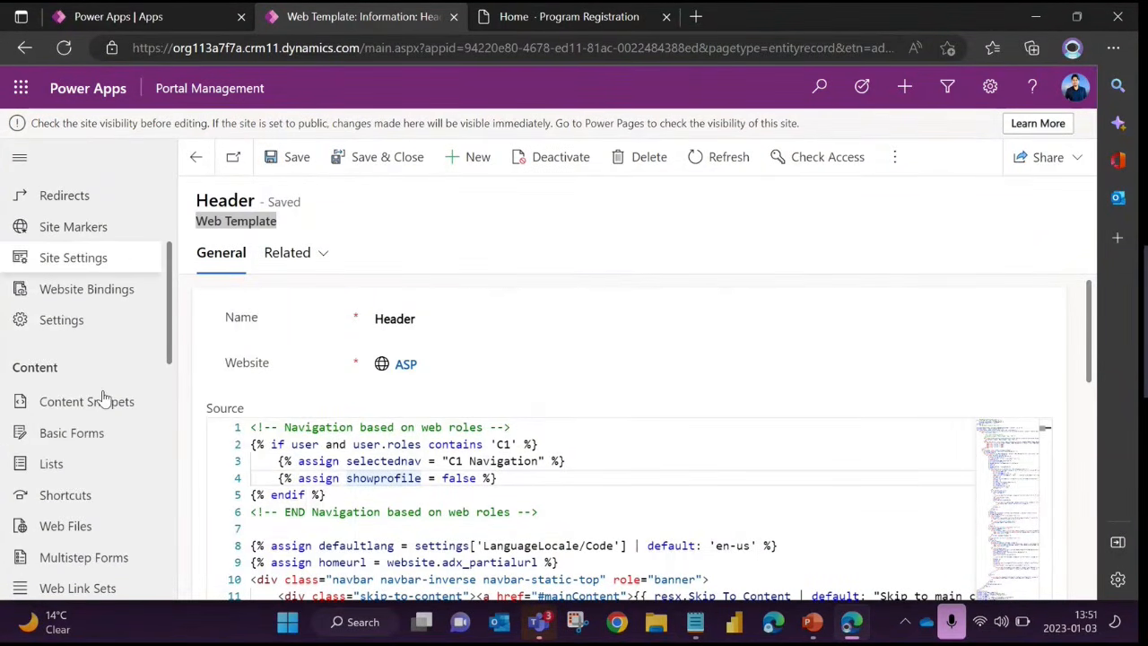
{"action": "scroll", "coordinate": [63, 332], "scroll_direction": "up", "scroll_amount": 2}
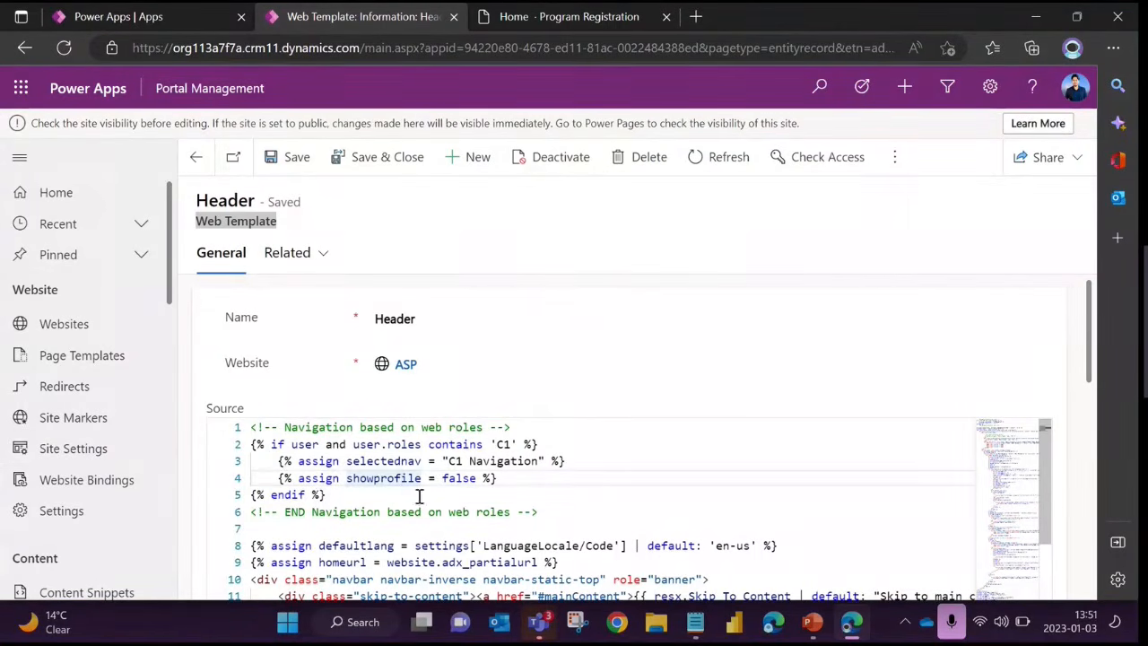
{"action": "left_click", "coordinate": [541, 500]}
{"action": "scroll", "coordinate": [520, 493], "scroll_direction": "down", "scroll_amount": 3}
{"action": "scroll", "coordinate": [520, 493], "scroll_direction": "up", "scroll_amount": 3}
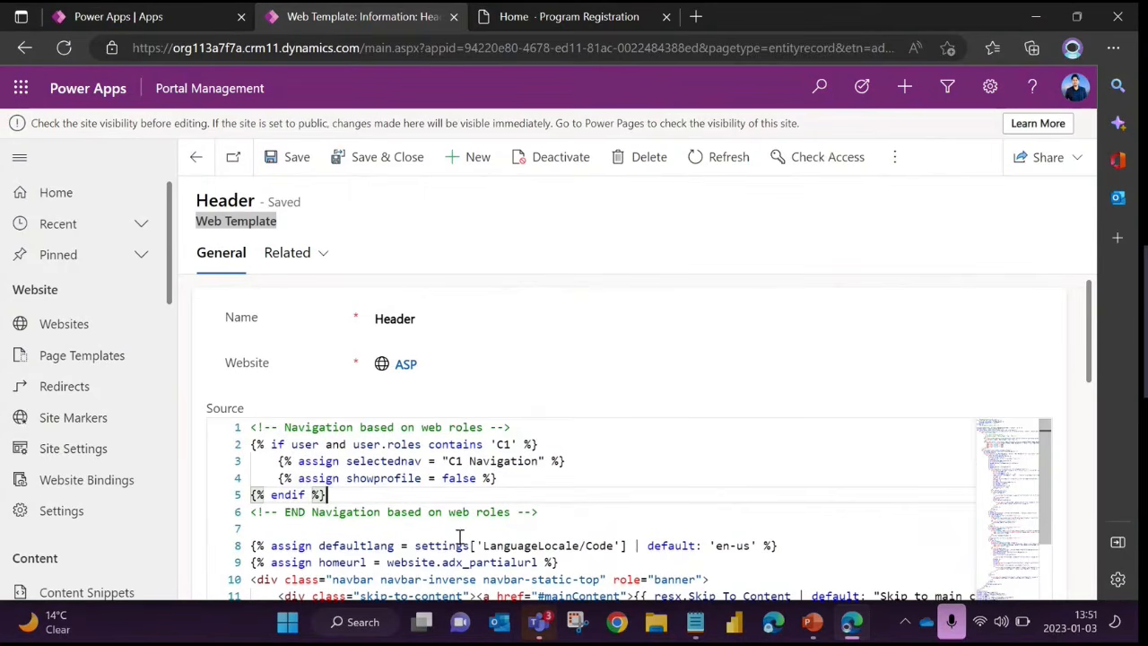
{"action": "left_click_drag", "start_coordinate": [414, 546], "coordinate": [630, 546]}
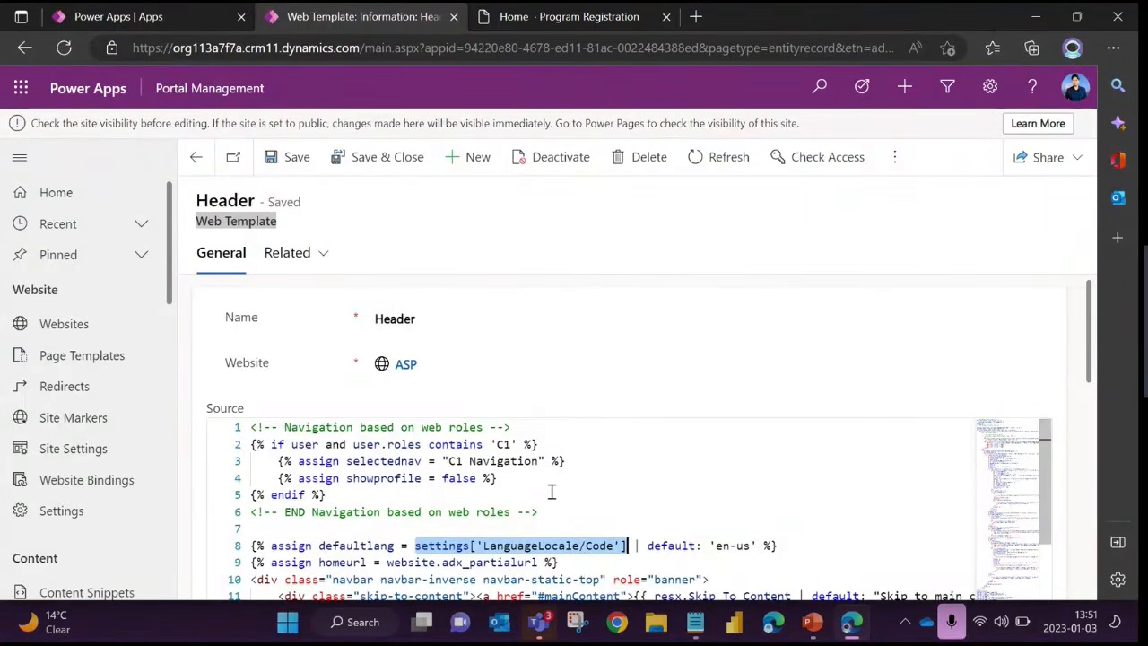
{"action": "scroll", "coordinate": [552, 491], "scroll_direction": "down", "scroll_amount": 3}
Return to the ASP website's Footer template and highlight the 'Footer' snippet name, followed by its full Liquid statement
{"action": "left_click", "coordinate": [196, 157]}
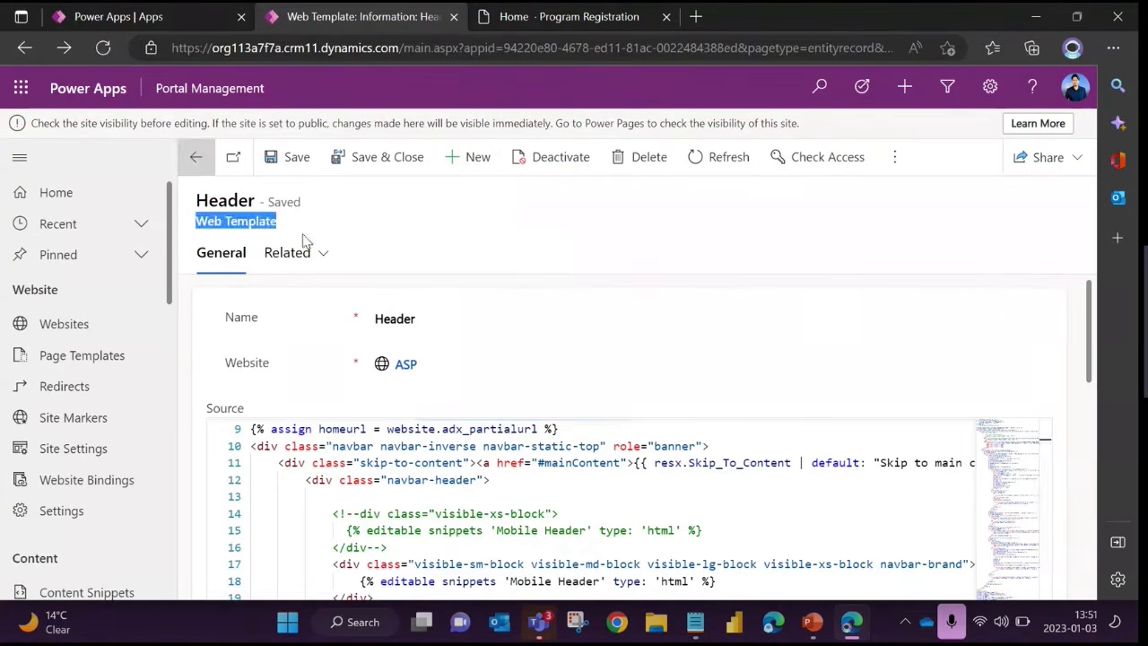
{"action": "left_click", "coordinate": [834, 530]}
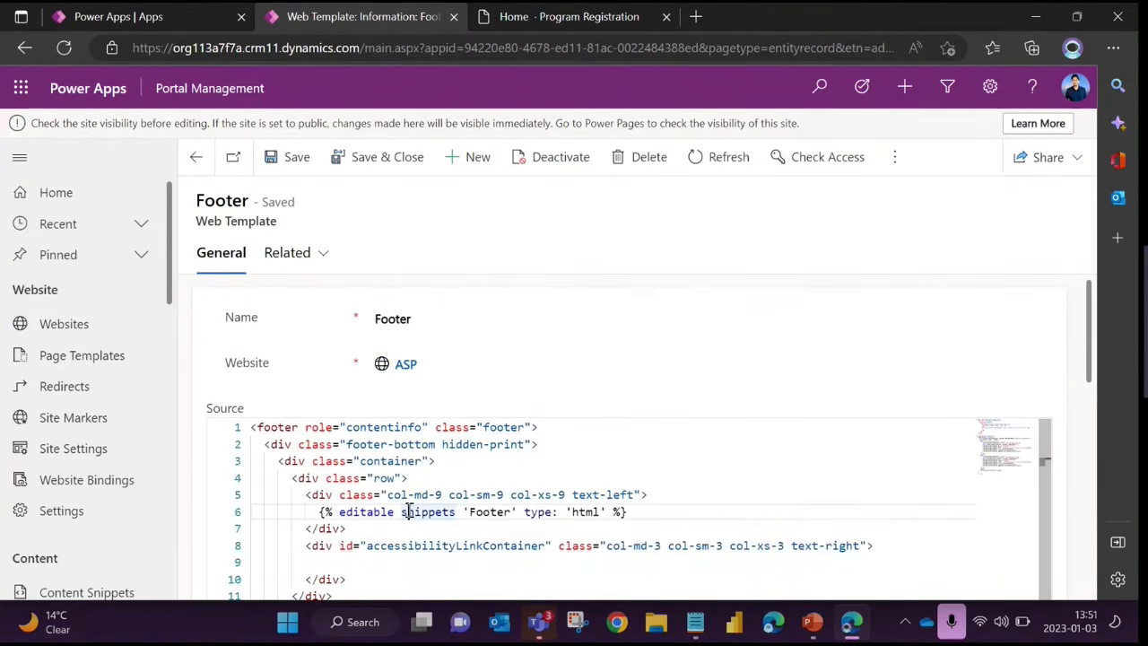
{"action": "double_click", "coordinate": [492, 512]}
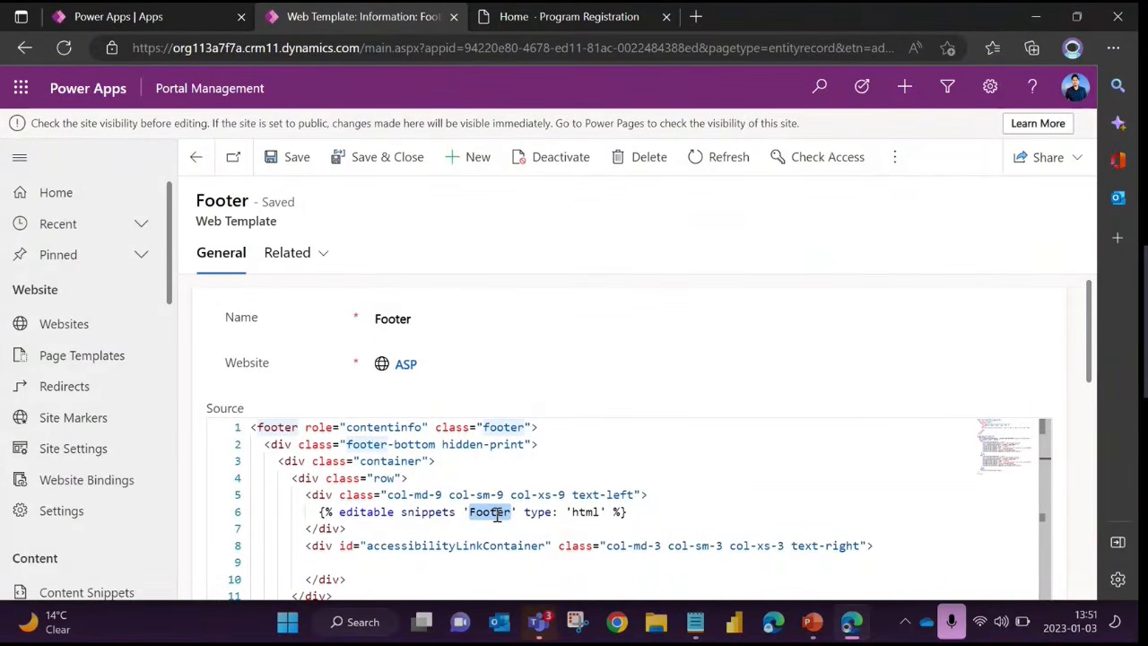
{"action": "left_click", "coordinate": [477, 510]}
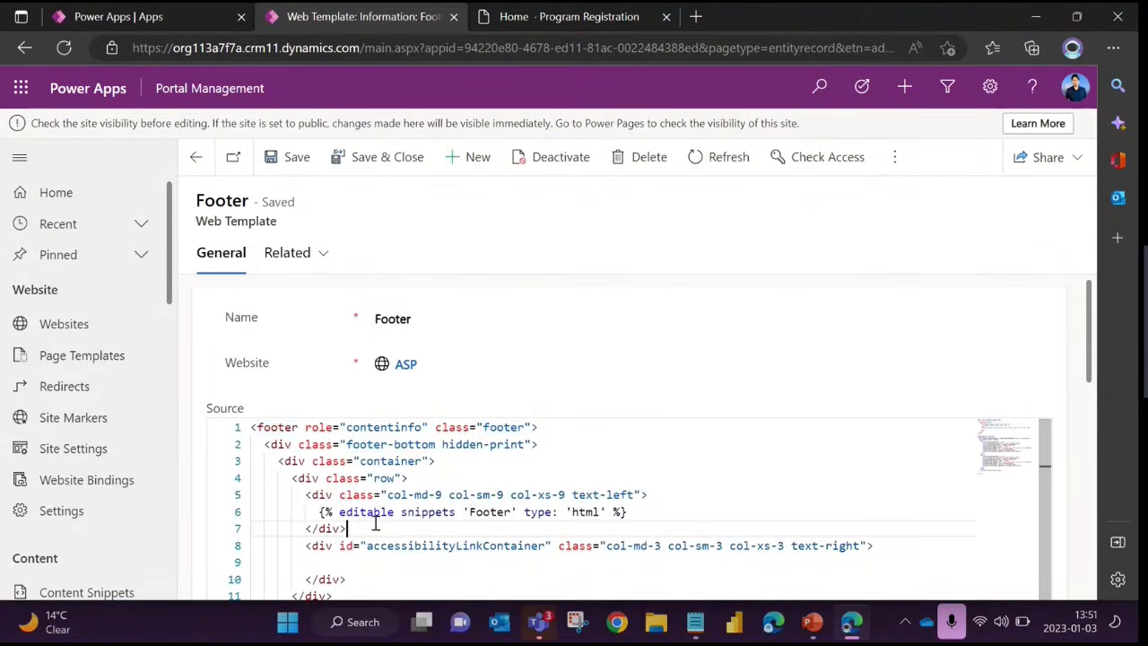
{"action": "left_click_drag", "start_coordinate": [315, 512], "coordinate": [625, 514]}
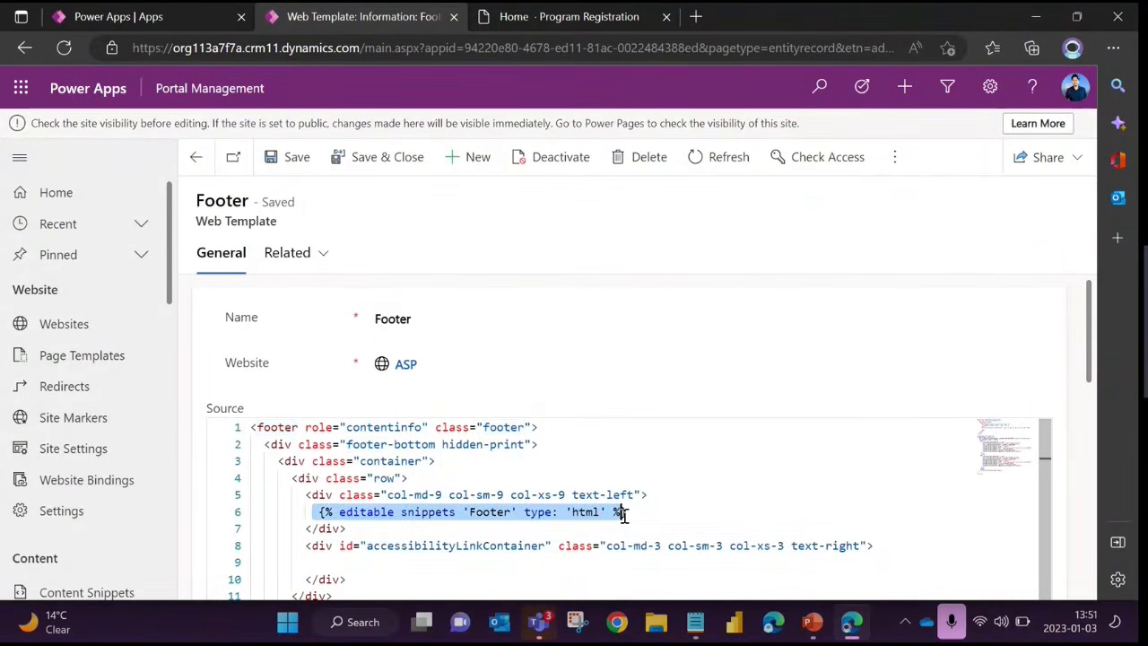
Highlight the "editable" and "snippets" keywords individually in the Footer template's Liquid statement
{"action": "left_click", "coordinate": [388, 507]}
{"action": "left_click_drag", "start_coordinate": [317, 512], "coordinate": [630, 512]}
{"action": "left_click", "coordinate": [355, 518]}
{"action": "double_click", "coordinate": [359, 512]}
{"action": "double_click", "coordinate": [431, 512]}
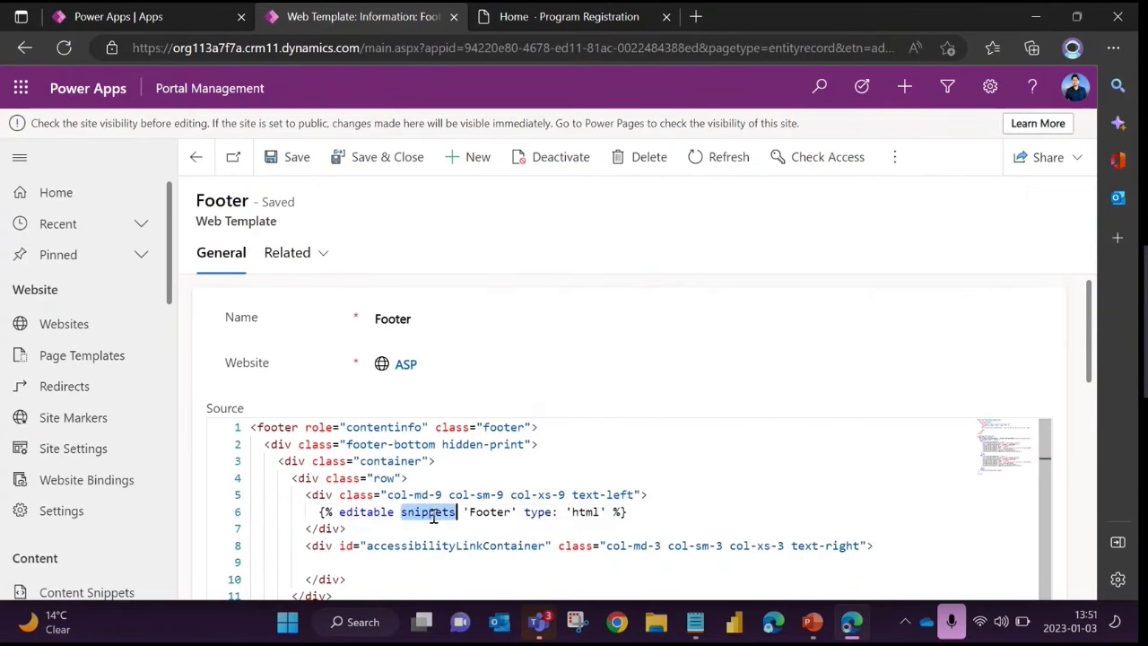
{"action": "left_click", "coordinate": [476, 523]}
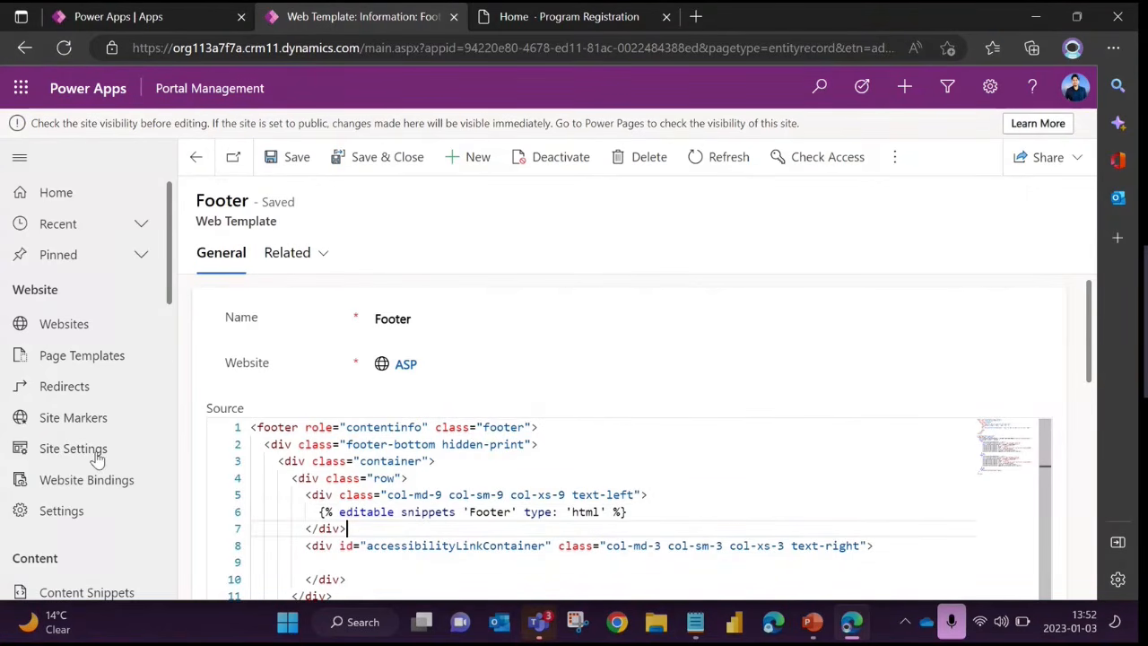
Highlight the div markup enclosing the Footer snippet, including the div with class "col-md-9 col-sm-9 col-xs-9 text-left"
{"action": "scroll", "coordinate": [97, 458], "scroll_direction": "down", "scroll_amount": 4}
{"action": "left_click", "coordinate": [435, 508]}
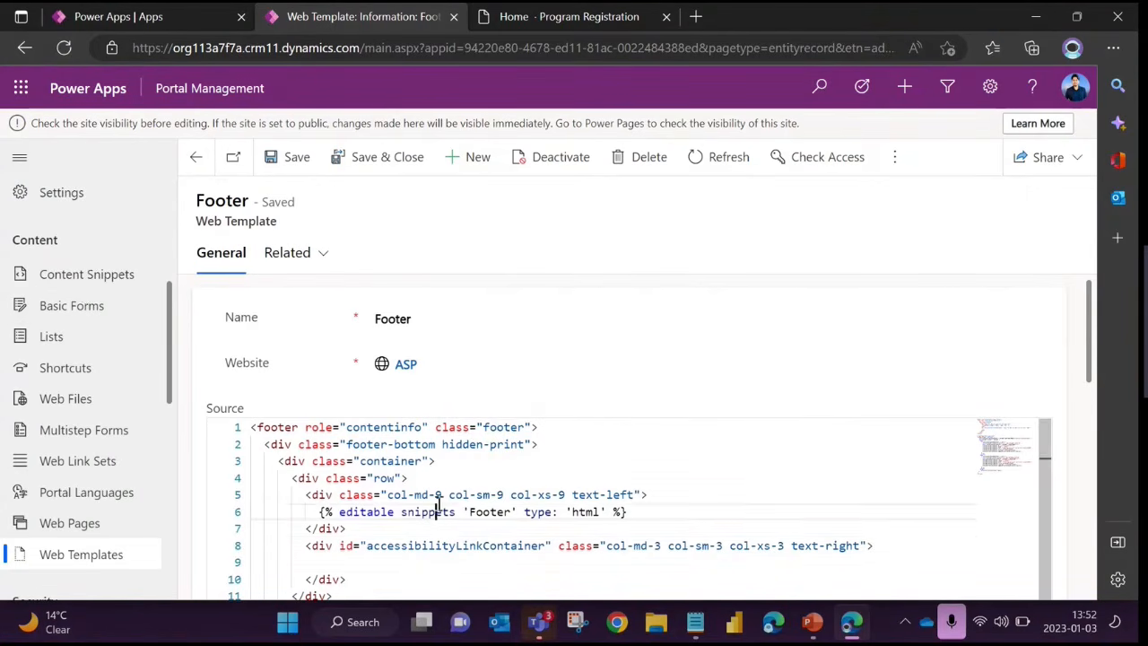
{"action": "left_click", "coordinate": [389, 512]}
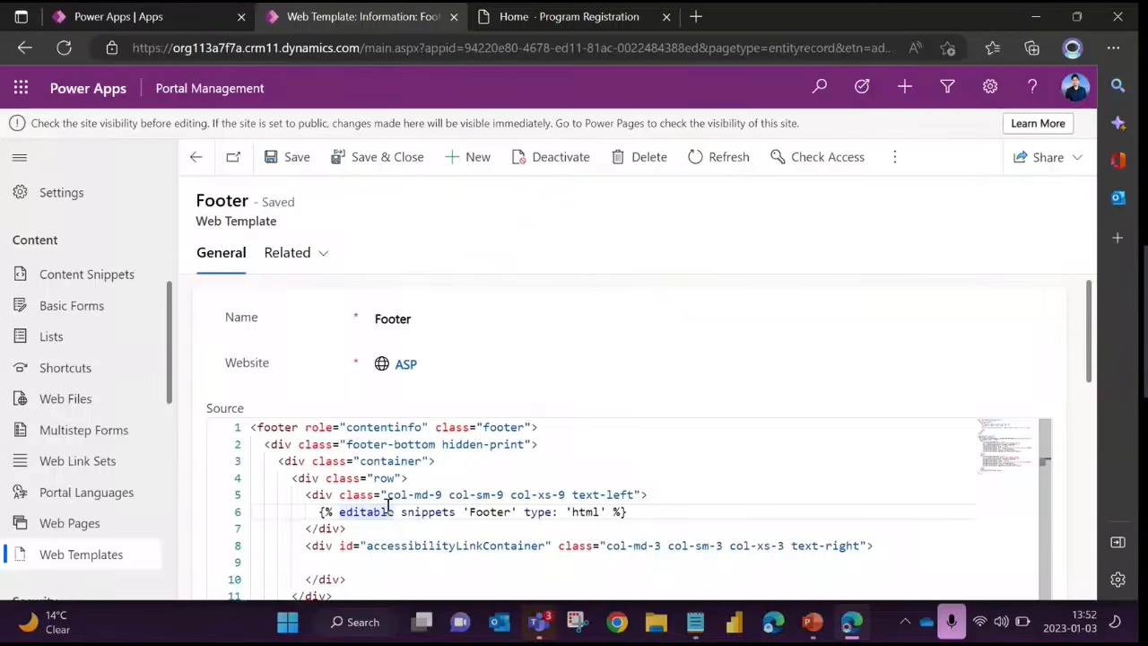
{"action": "left_click_drag", "start_coordinate": [272, 442], "coordinate": [360, 518]}
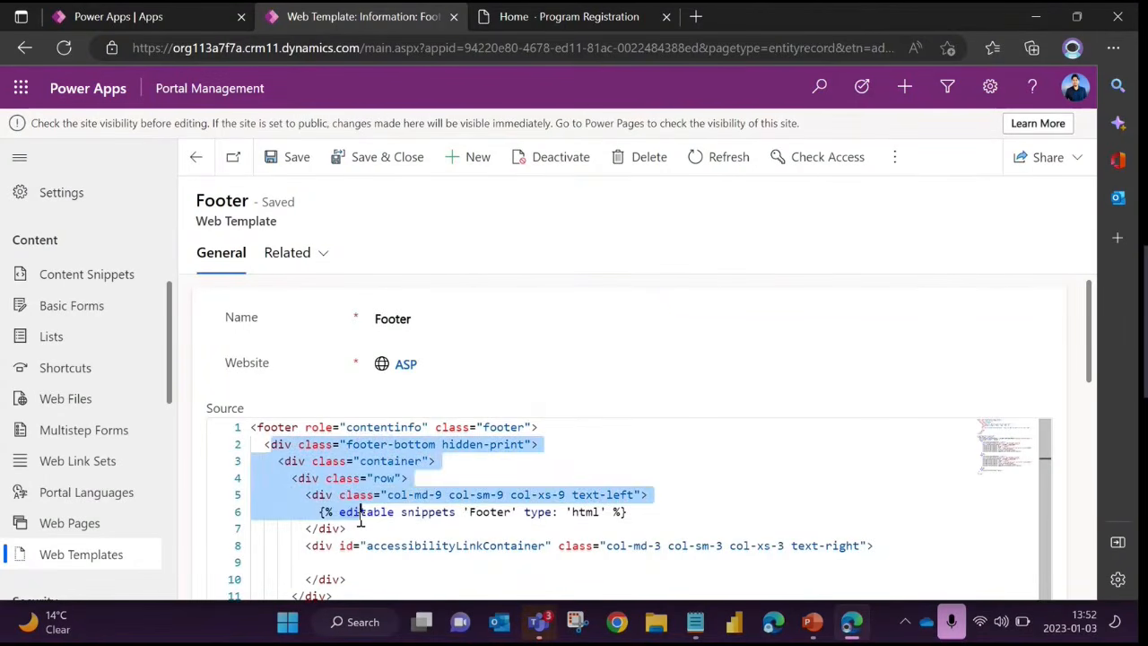
{"action": "left_click", "coordinate": [381, 544]}
{"action": "left_click_drag", "start_coordinate": [301, 494], "coordinate": [666, 497]}
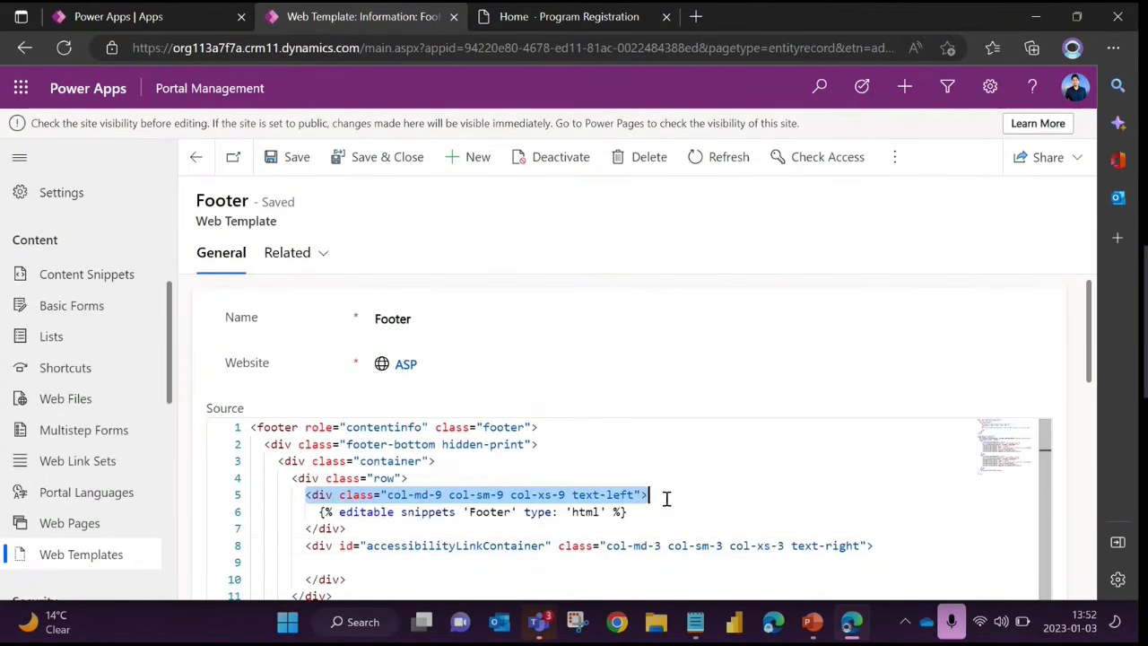
{"action": "left_click", "coordinate": [574, 521]}
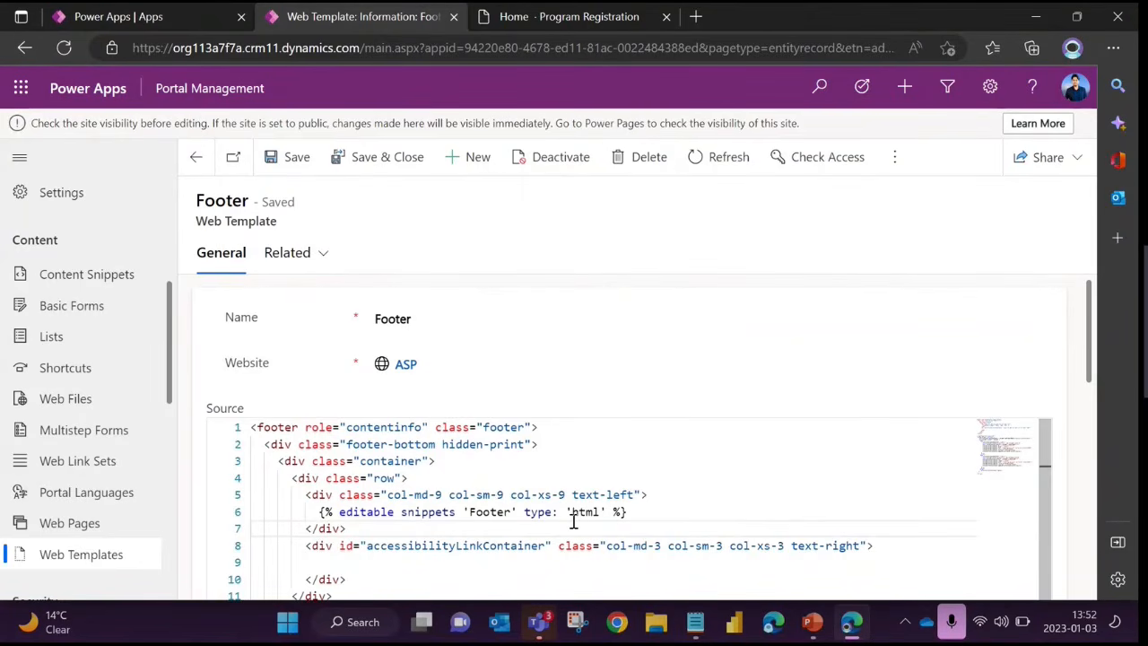
Point out the Content Snippets area and highlight the Footer snippet statement that refers to it
{"action": "left_click", "coordinate": [519, 512]}
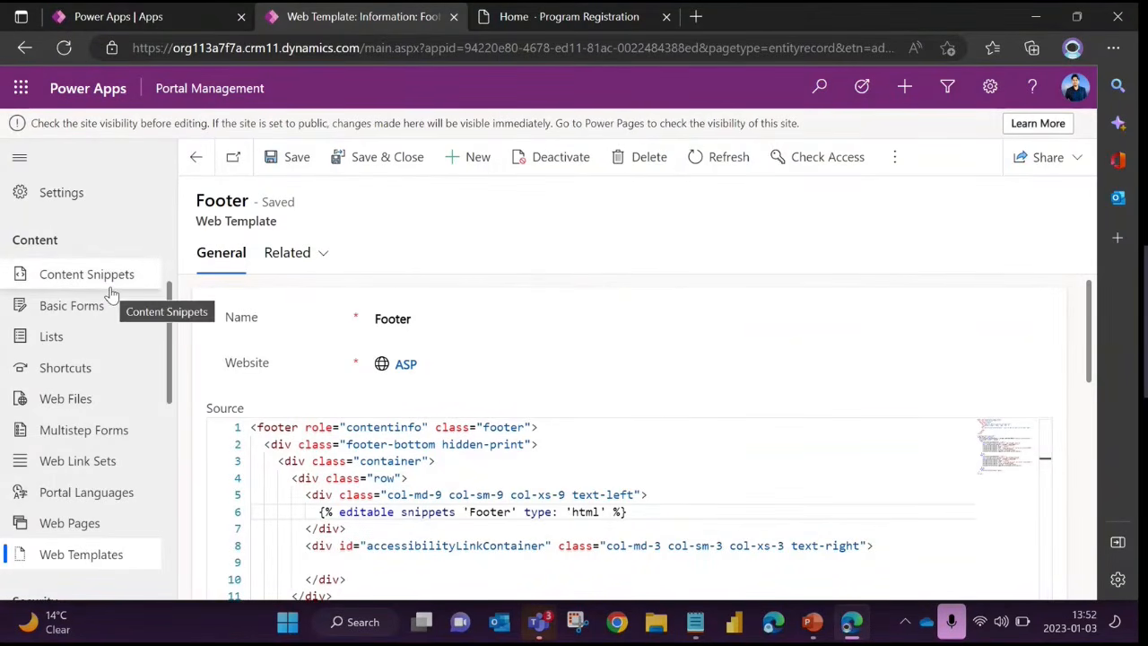
{"action": "left_click", "coordinate": [387, 494]}
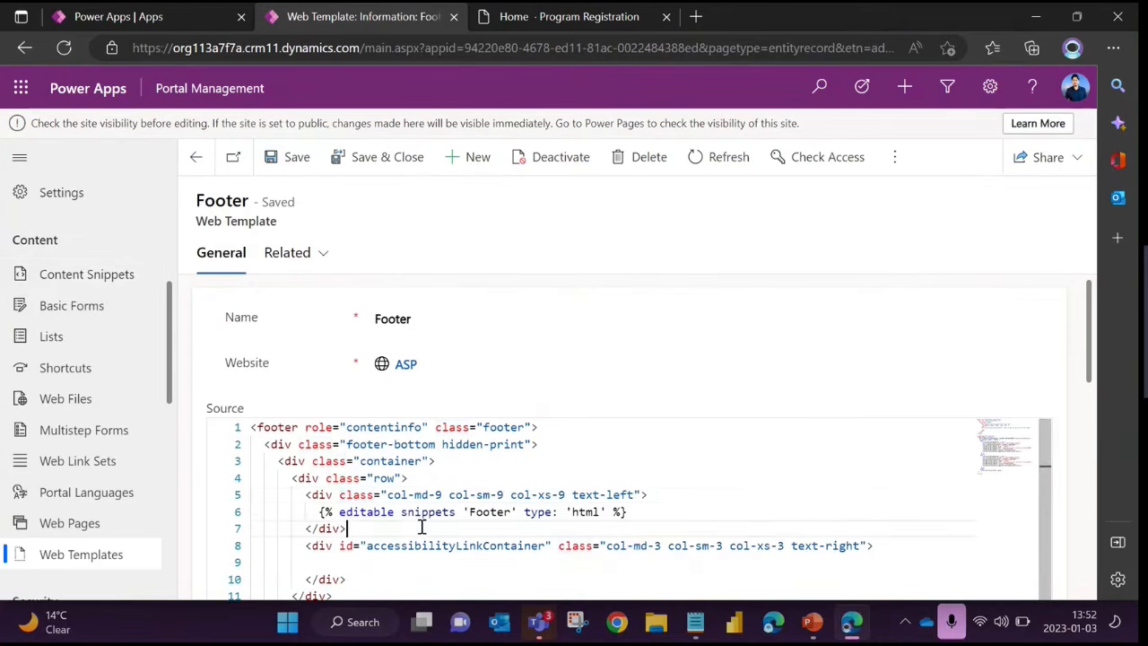
{"action": "left_click_drag", "start_coordinate": [316, 512], "coordinate": [624, 512]}
{"action": "left_click", "coordinate": [628, 538]}
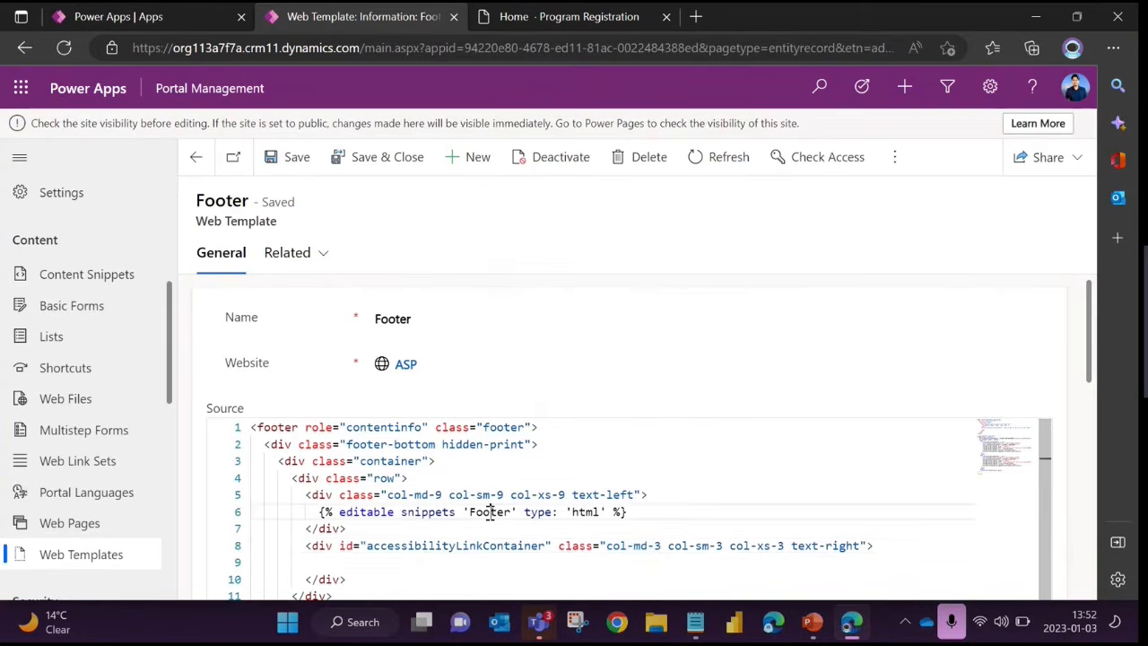
Highlight the snippet name 'Footer' and the 'html' type value within the Footer template's snippet statement
{"action": "double_click", "coordinate": [485, 512]}
{"action": "left_click", "coordinate": [498, 511]}
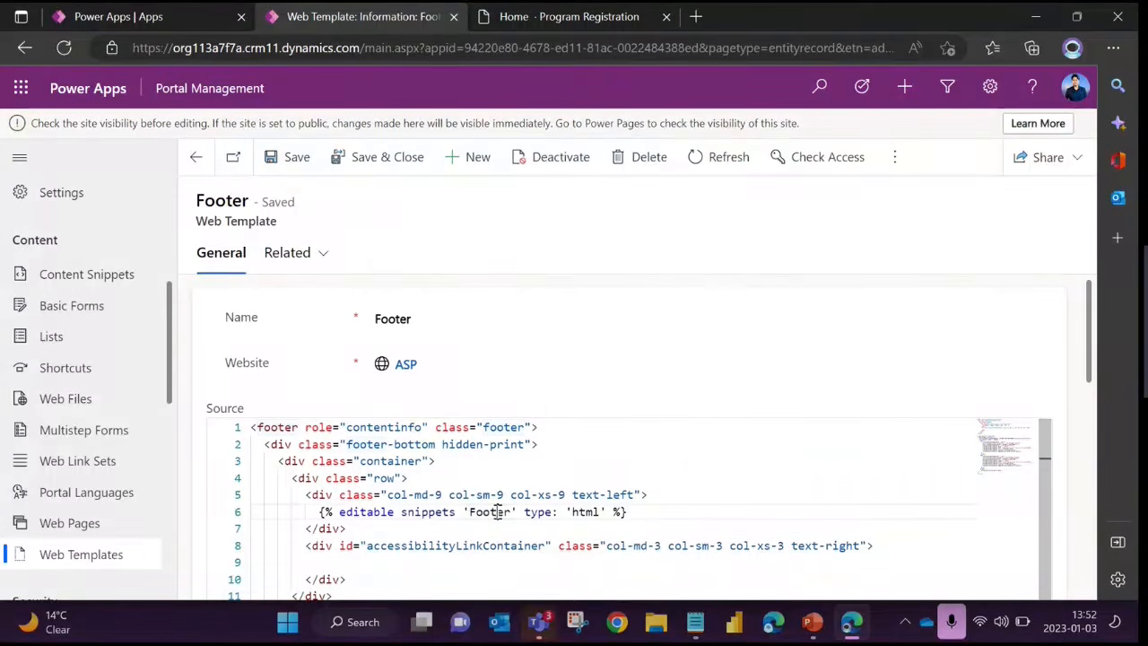
{"action": "double_click", "coordinate": [588, 512]}
{"action": "left_click_drag", "start_coordinate": [320, 512], "coordinate": [630, 512]}
{"action": "left_click", "coordinate": [525, 521]}
{"action": "double_click", "coordinate": [486, 512]}
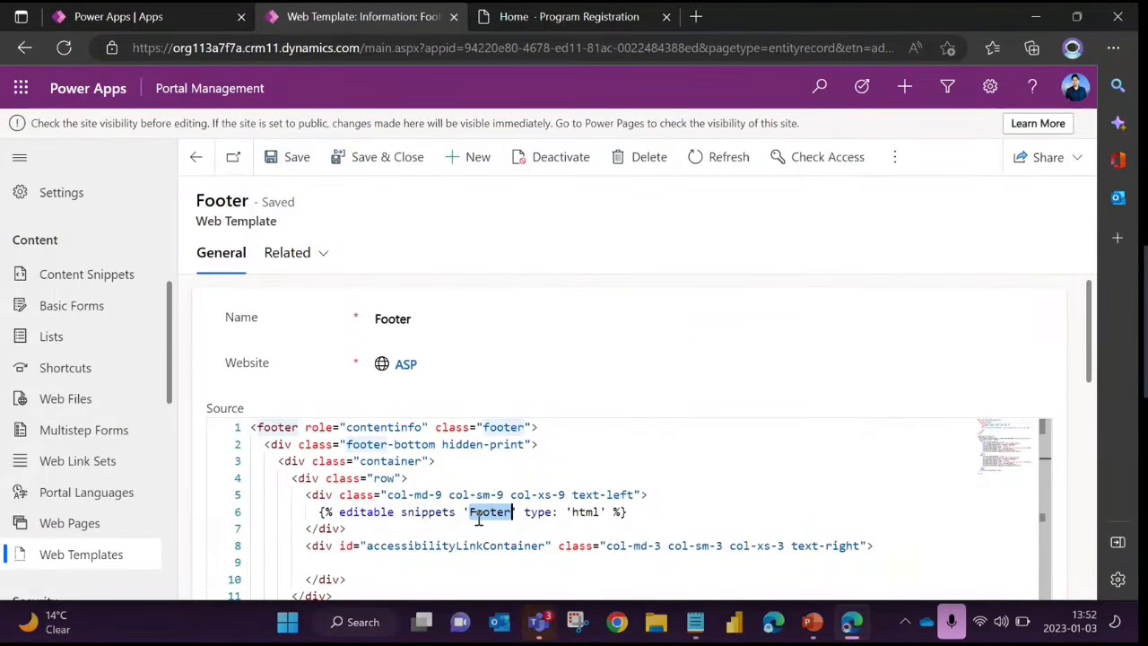
Highlight the complete {% editable snippets 'Footer' type: 'html' %} statement again in the Footer source
{"action": "left_click", "coordinate": [467, 516]}
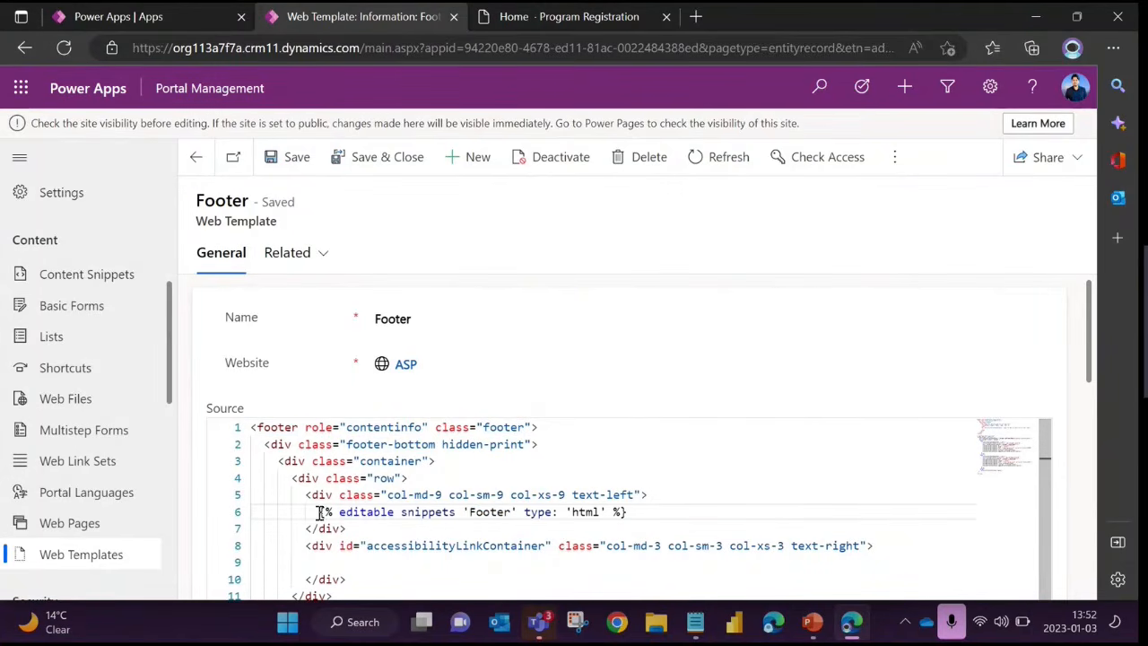
{"action": "left_click_drag", "start_coordinate": [320, 511], "coordinate": [632, 511]}
{"action": "left_click", "coordinate": [504, 481]}
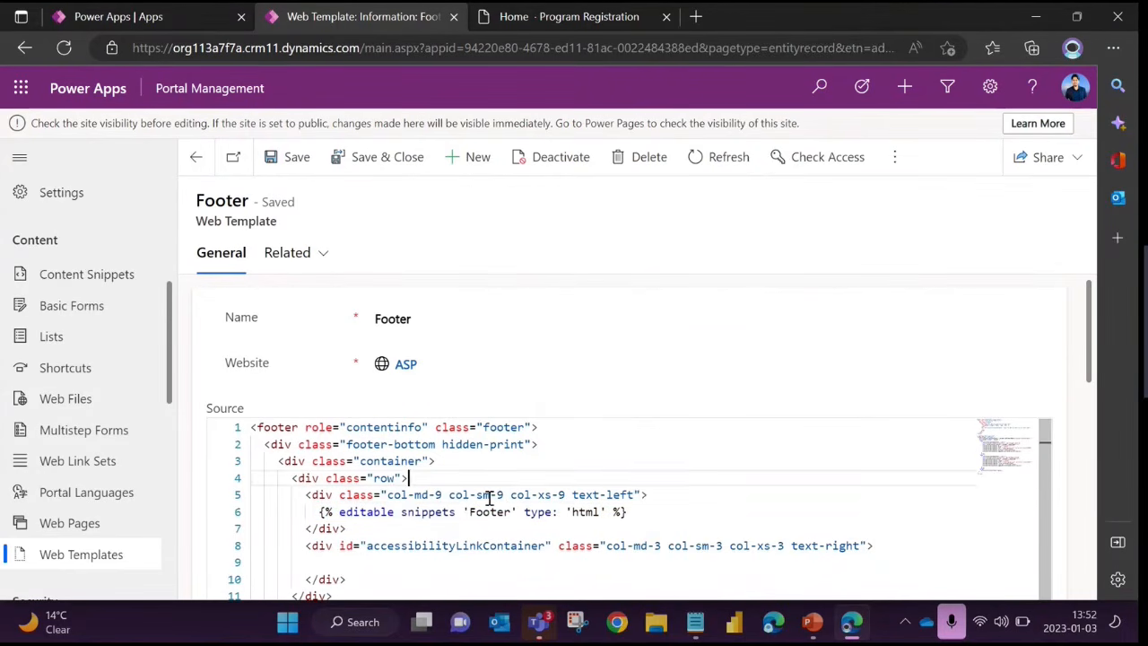
{"action": "left_click", "coordinate": [491, 494]}
{"action": "left_click_drag", "start_coordinate": [318, 512], "coordinate": [661, 511]}
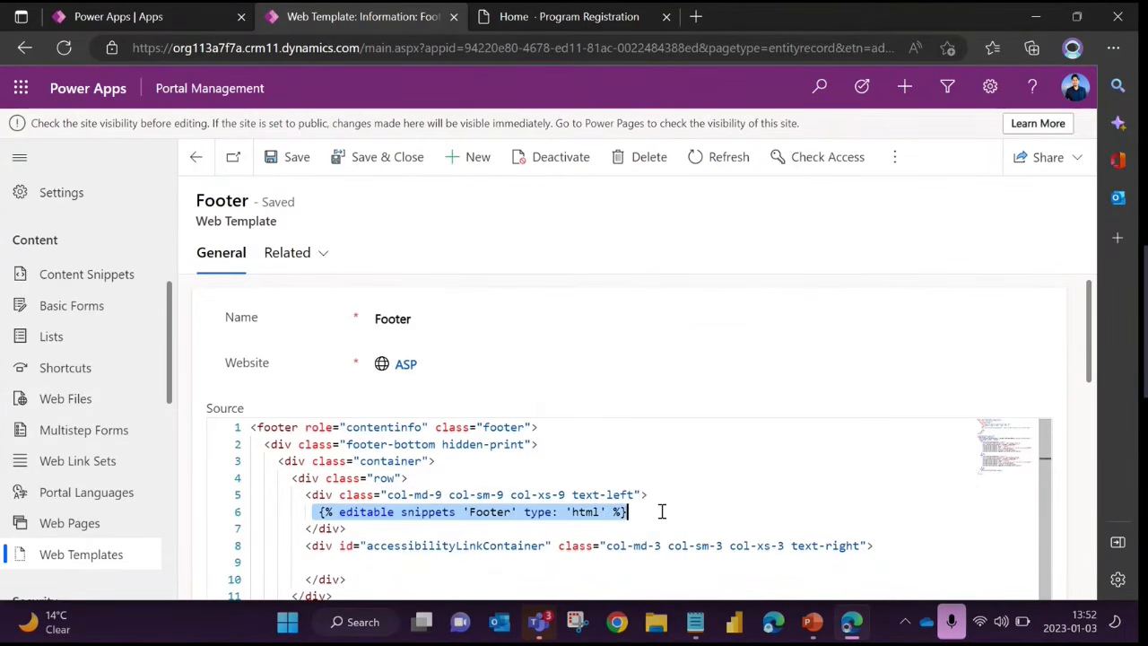
Clear the highlight on the Footer snippet statement and look over the rest of the Footer web template form
{"action": "left_click", "coordinate": [645, 512]}
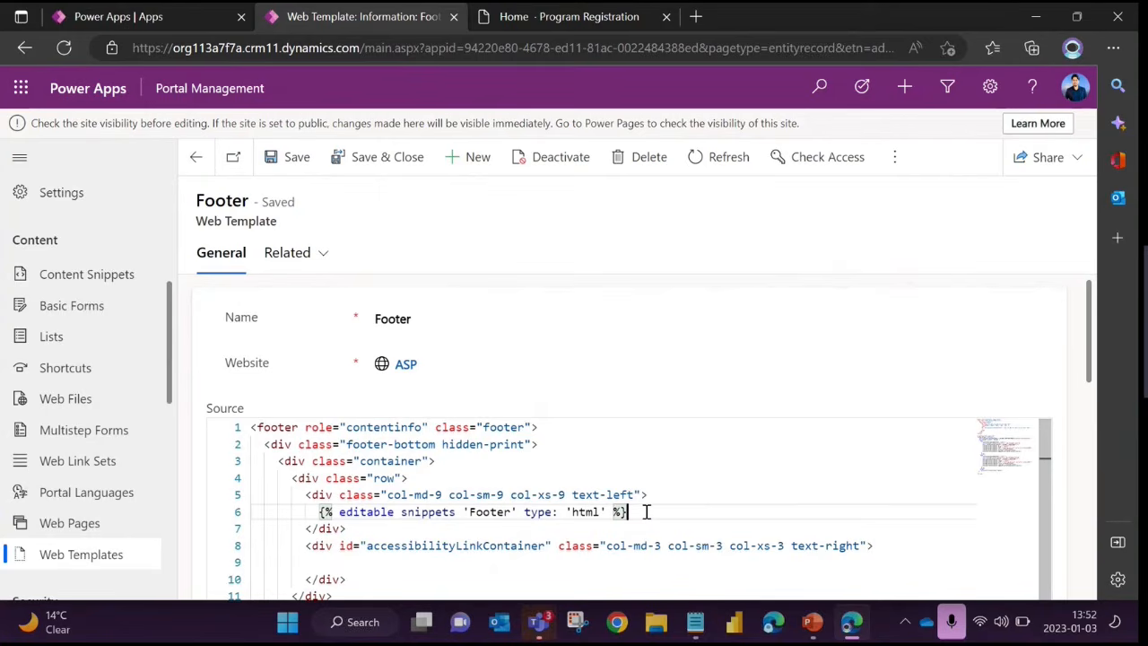
{"action": "left_click", "coordinate": [592, 510]}
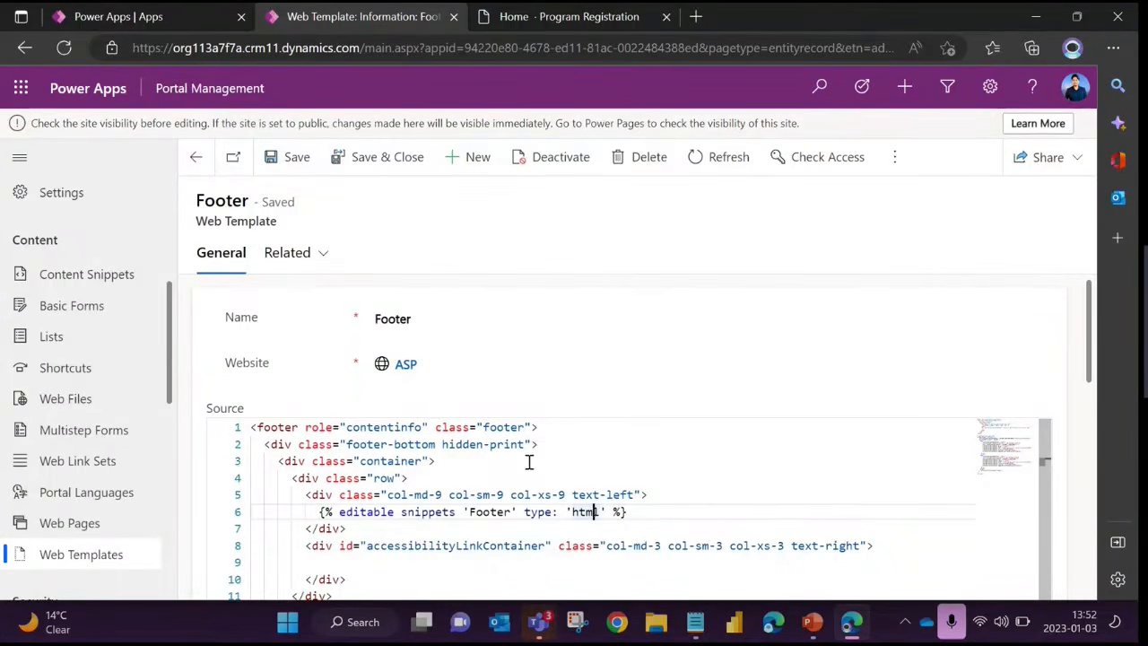
{"action": "scroll", "coordinate": [520, 443], "scroll_direction": "down", "scroll_amount": 5}
{"action": "scroll", "coordinate": [513, 437], "scroll_direction": "down", "scroll_amount": 6}
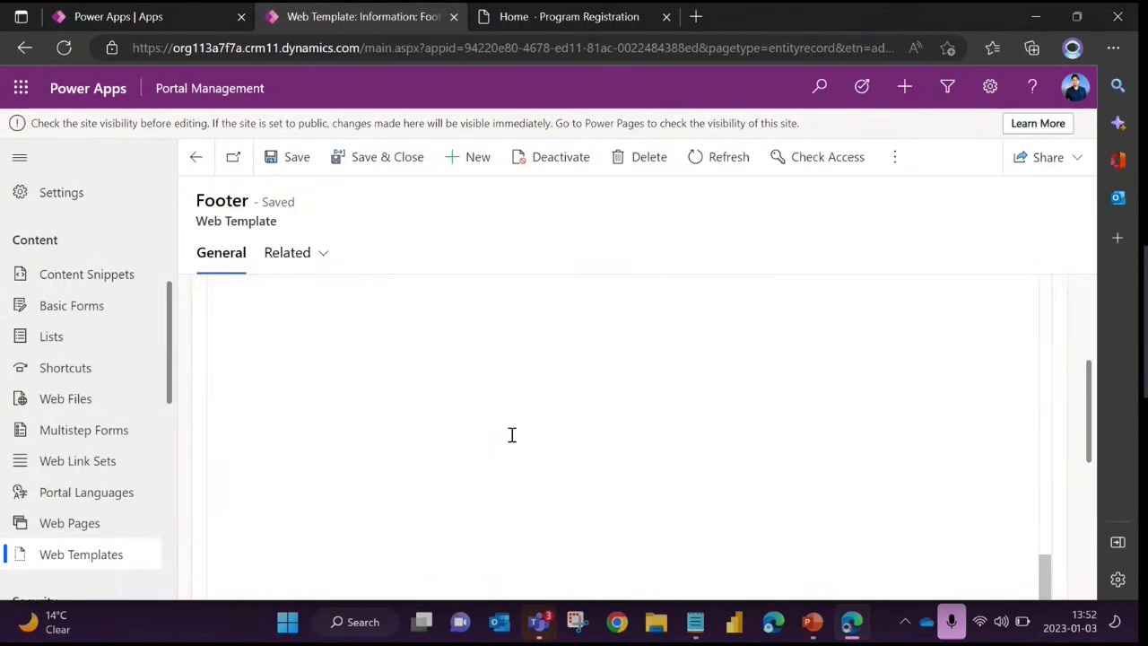
{"action": "scroll", "coordinate": [499, 443], "scroll_direction": "up", "scroll_amount": 10}
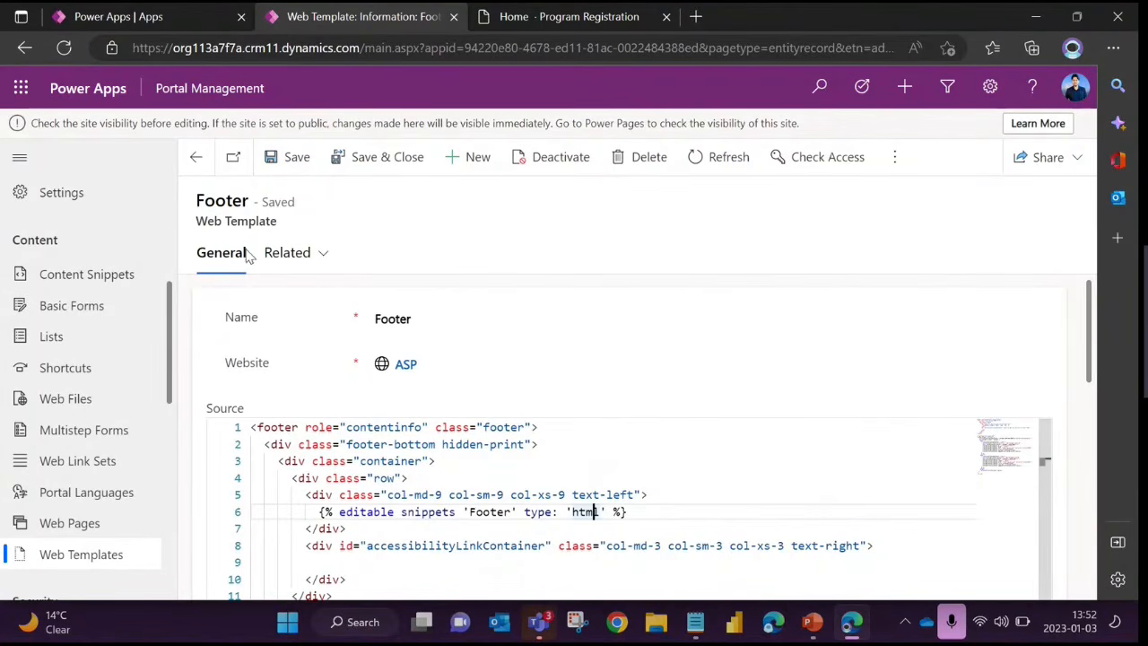
Show the Page Templates related to the Footer web template
{"action": "left_click", "coordinate": [289, 257]}
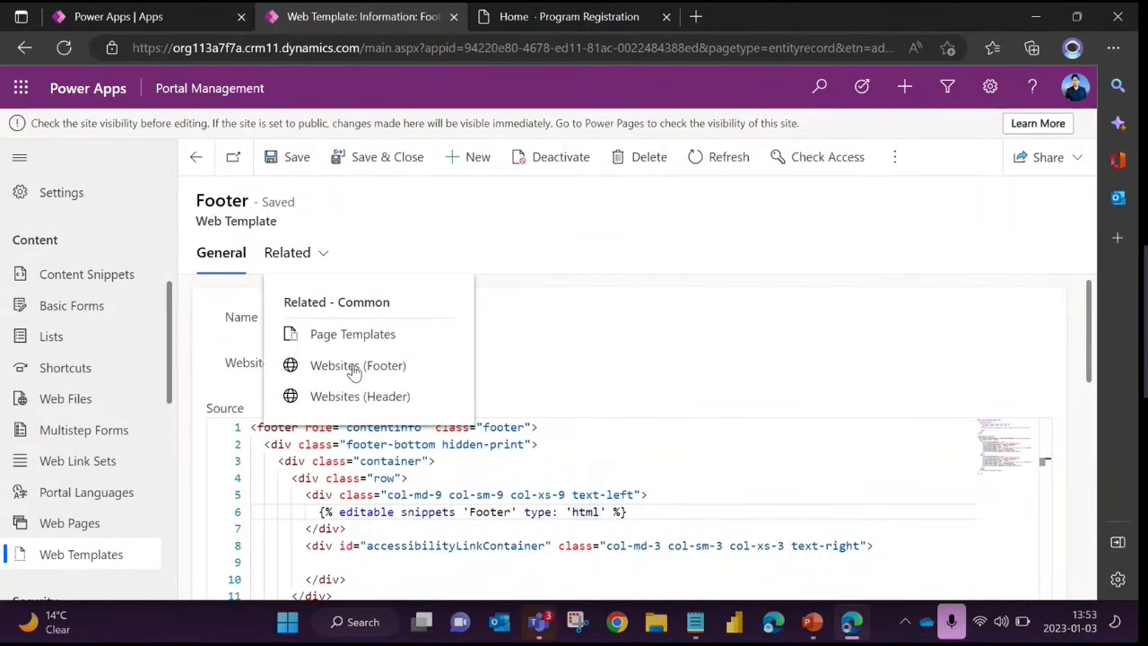
{"action": "left_click", "coordinate": [353, 210]}
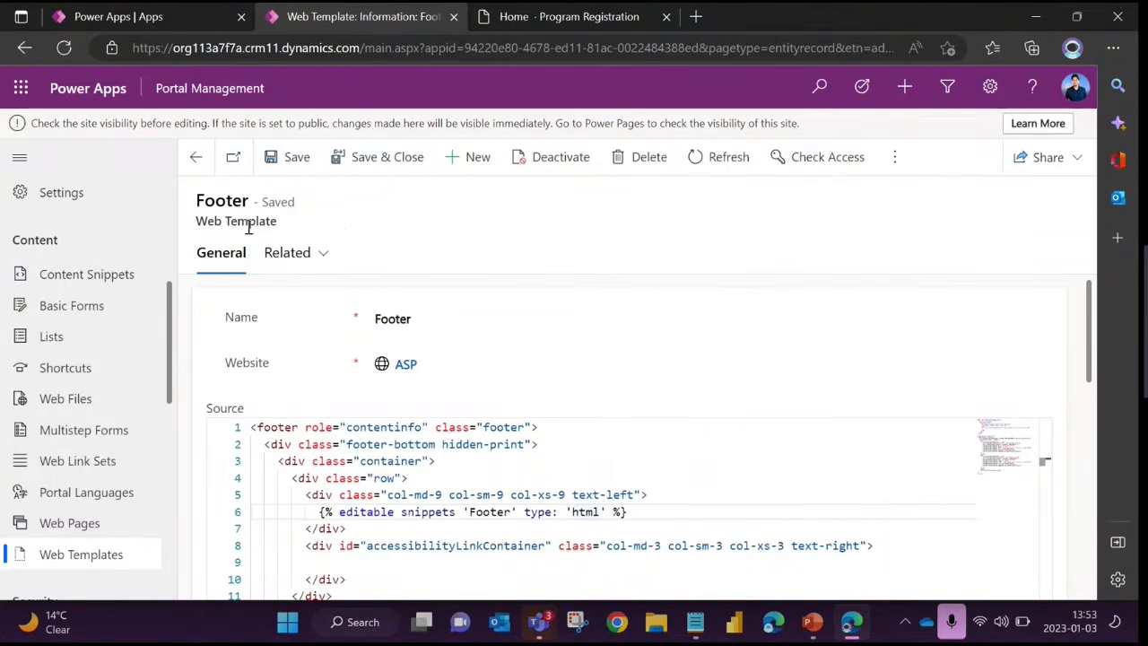
{"action": "left_click", "coordinate": [330, 257]}
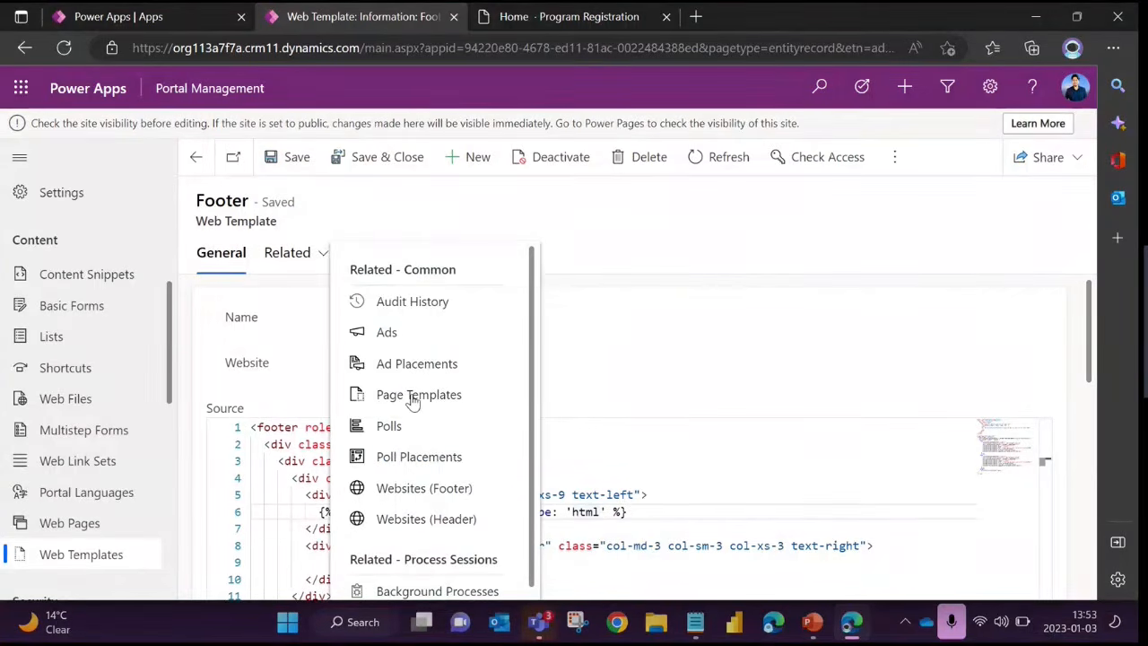
{"action": "left_click", "coordinate": [412, 397]}
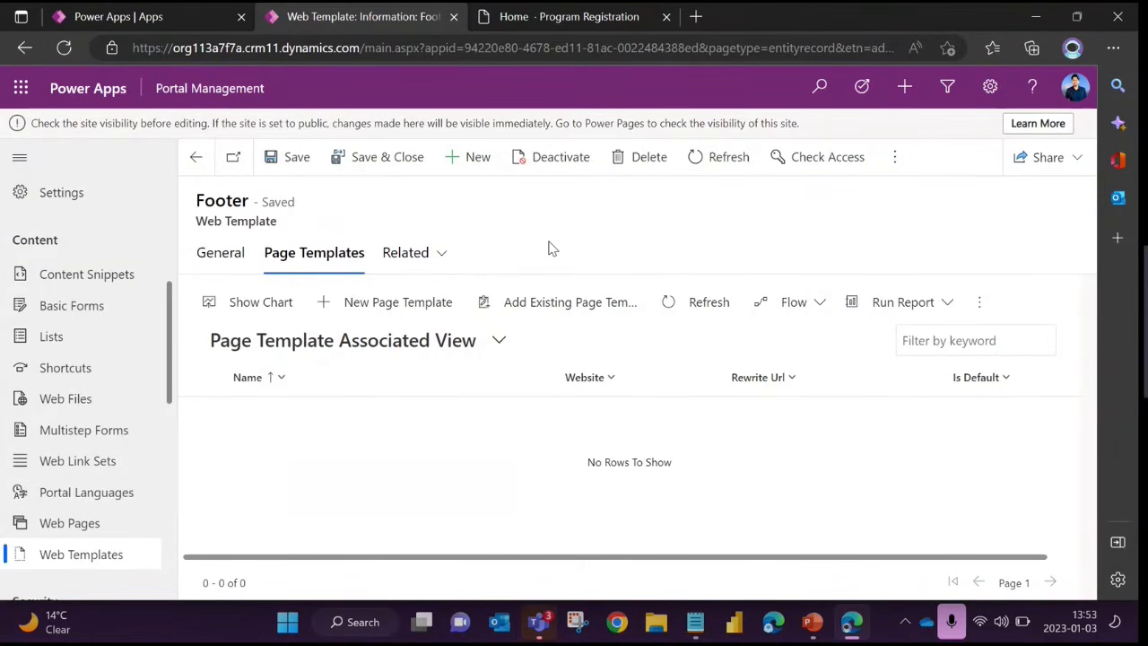
Go to the site's Page Templates list and view the Access Denied record belonging to Site design 001
{"action": "scroll", "coordinate": [79, 293], "scroll_direction": "up", "scroll_amount": 4}
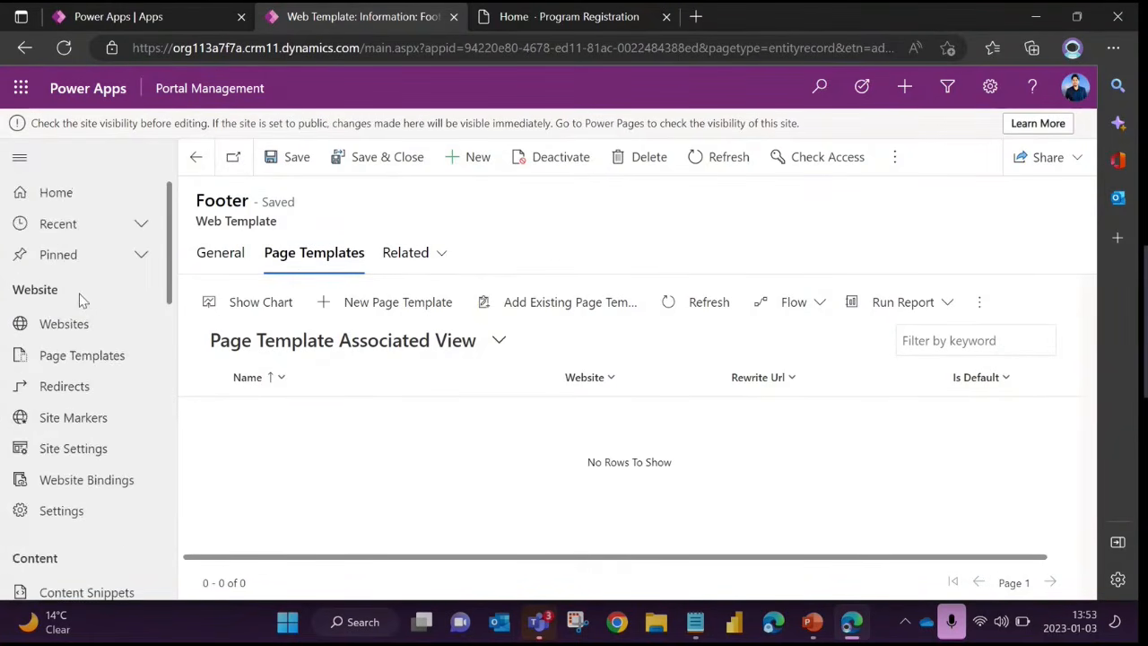
{"action": "left_click", "coordinate": [97, 367]}
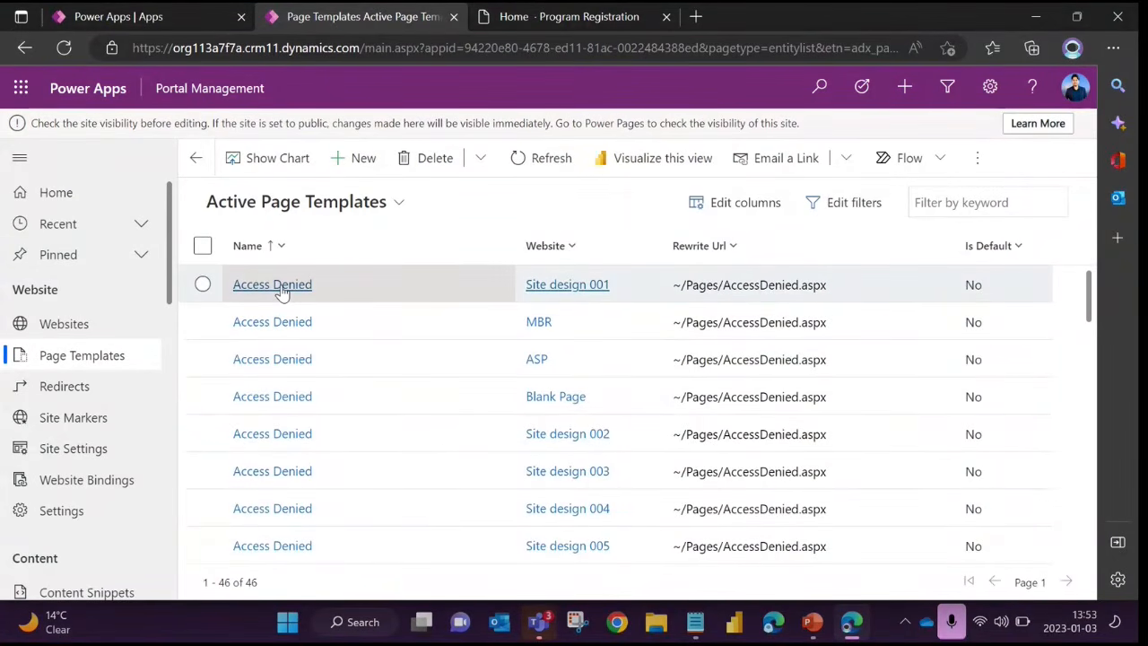
{"action": "left_click", "coordinate": [280, 285]}
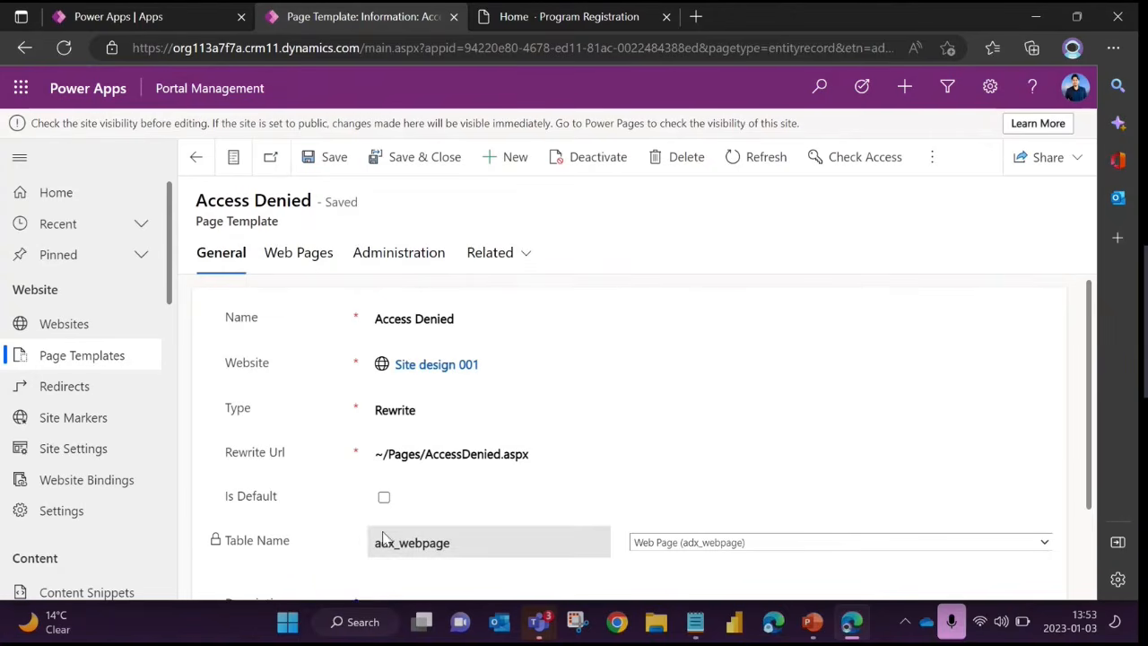
{"action": "scroll", "coordinate": [381, 538], "scroll_direction": "down", "scroll_amount": 1}
{"action": "scroll", "coordinate": [381, 538], "scroll_direction": "up", "scroll_amount": 1}
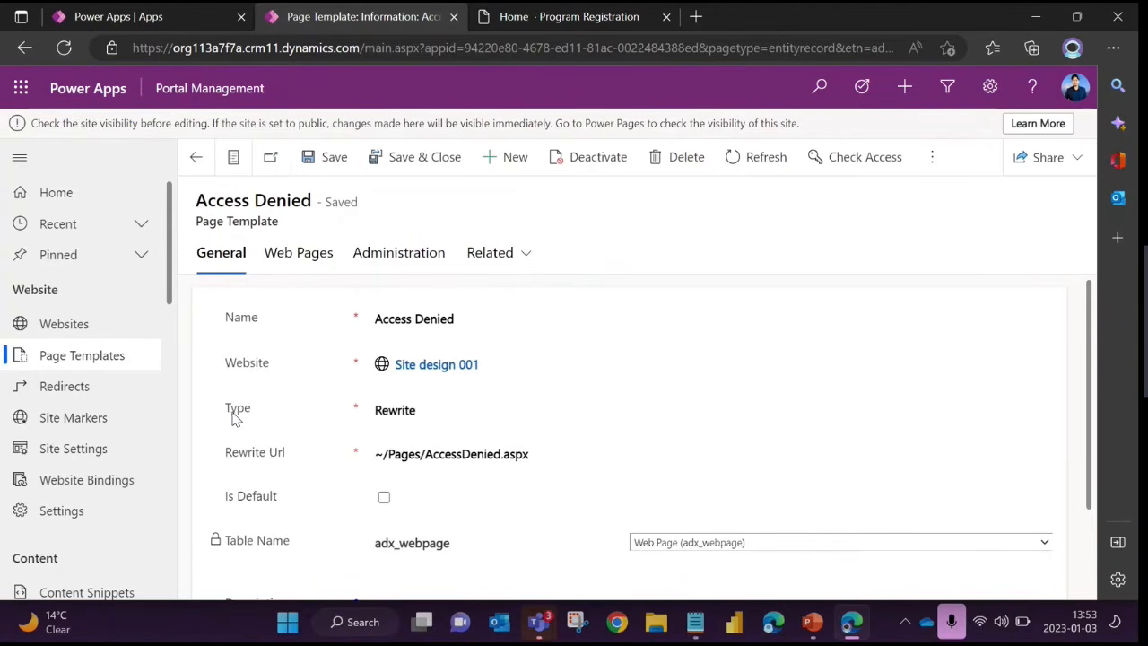
Highlight the Type and Rewrite Url field labels on the Access Denied page template
{"action": "left_click_drag", "start_coordinate": [225, 409], "coordinate": [255, 411]}
{"action": "left_click", "coordinate": [269, 433]}
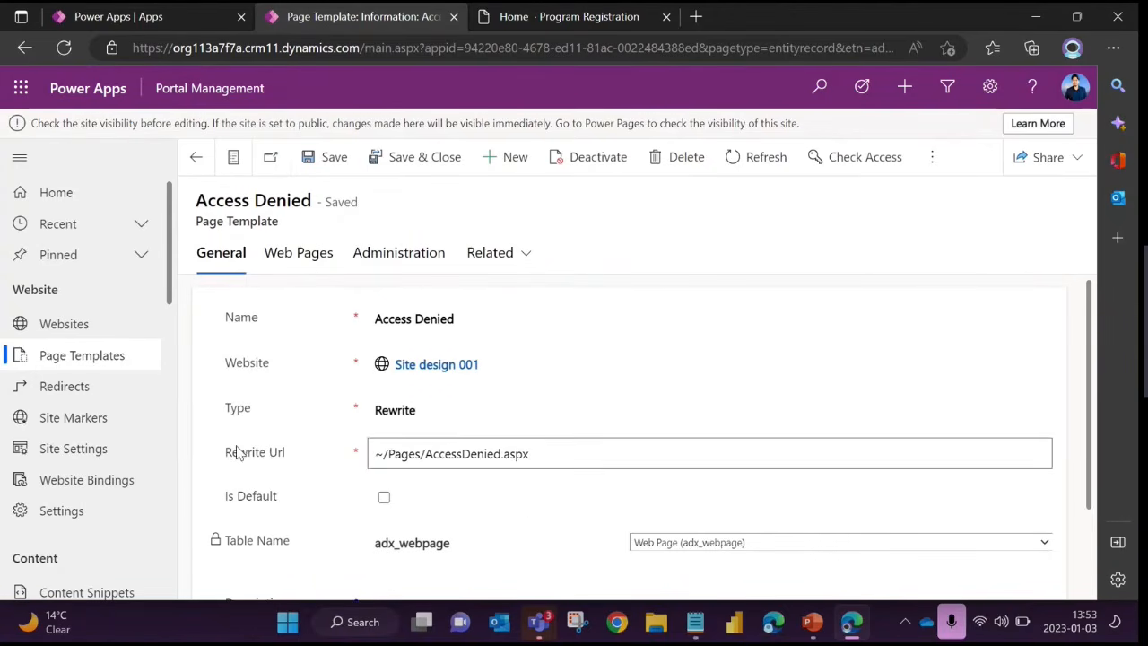
{"action": "left_click_drag", "start_coordinate": [225, 453], "coordinate": [290, 464]}
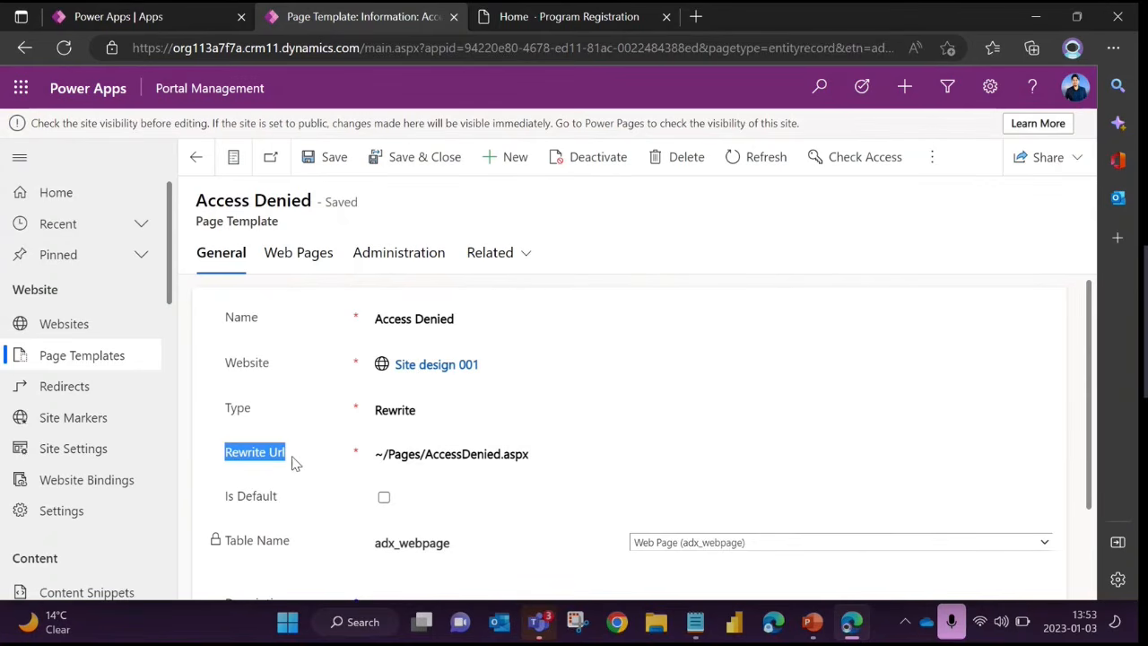
{"action": "left_click", "coordinate": [240, 425]}
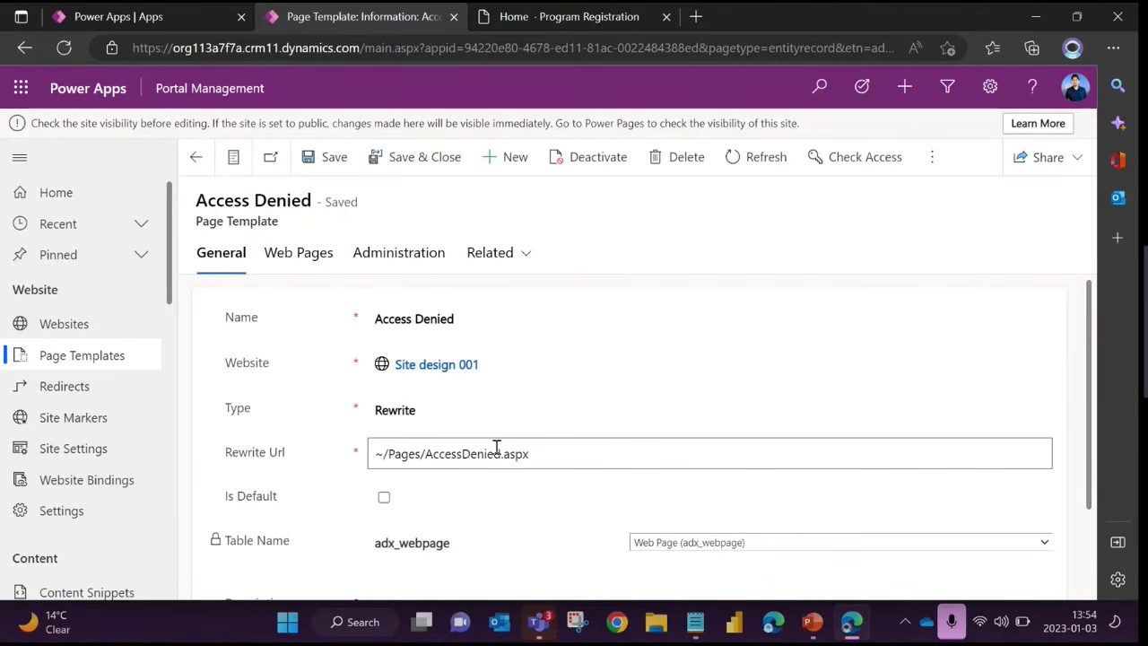
Highlight the Rewrite Url value ~/Pages/AccessDenied.aspx several times to point out the page path
{"action": "left_click_drag", "start_coordinate": [530, 454], "coordinate": [377, 451]}
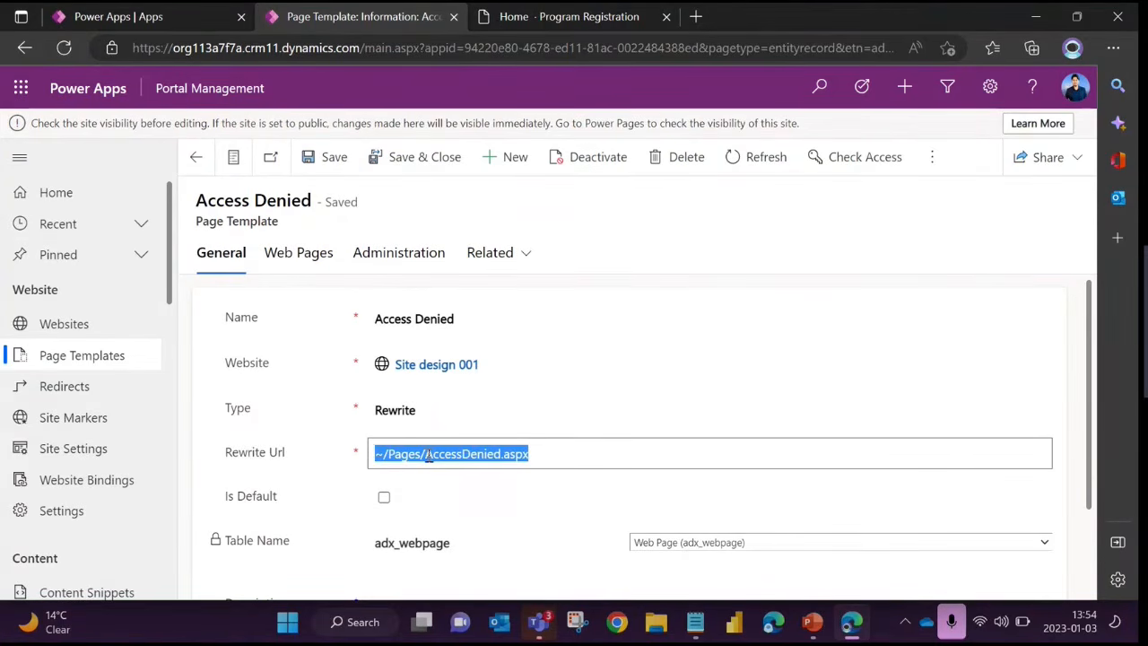
{"action": "left_click_drag", "start_coordinate": [535, 454], "coordinate": [378, 454]}
{"action": "left_click", "coordinate": [425, 453]}
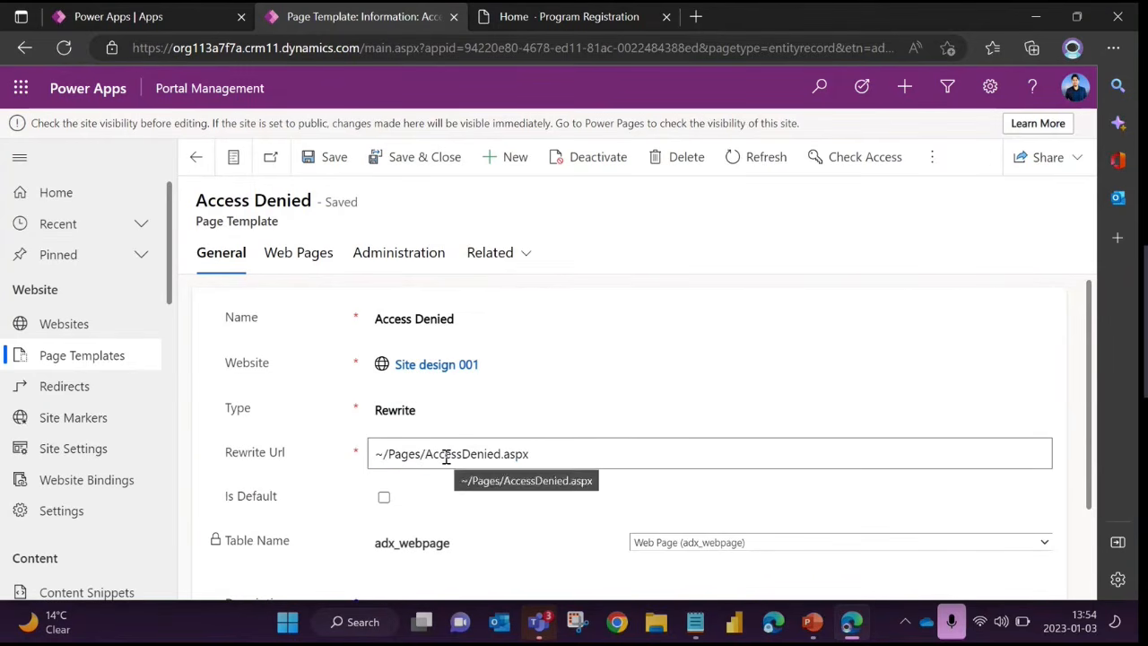
{"action": "left_click_drag", "start_coordinate": [533, 454], "coordinate": [373, 453]}
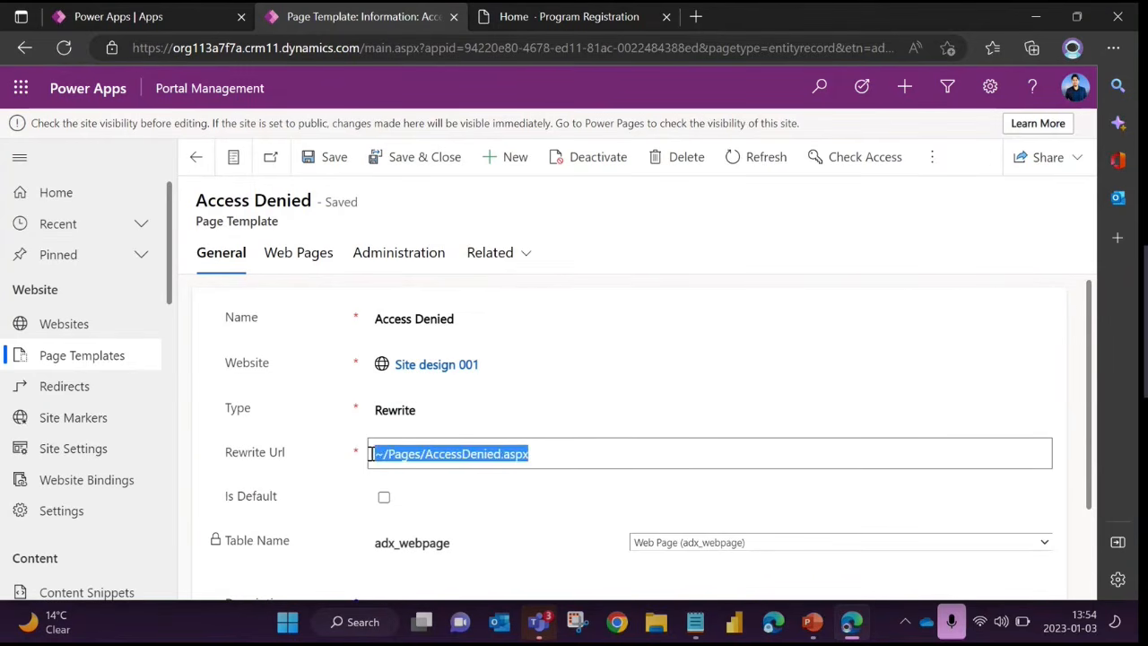
{"action": "left_click", "coordinate": [518, 460]}
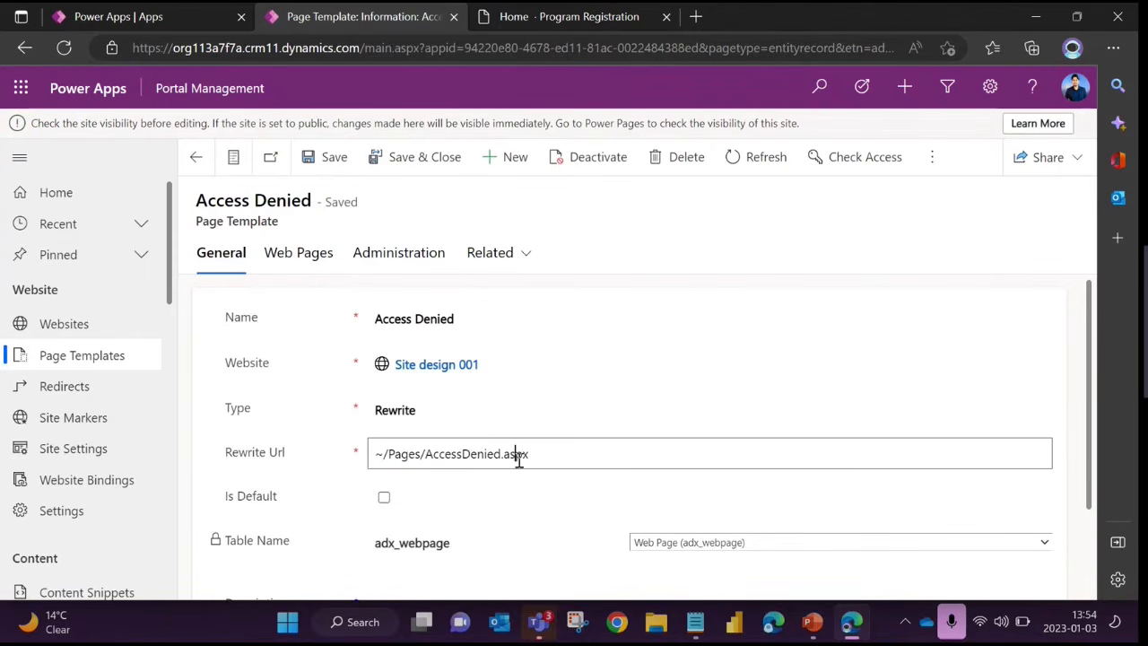
{"action": "left_click", "coordinate": [561, 459]}
{"action": "left_click_drag", "start_coordinate": [560, 459], "coordinate": [359, 457]}
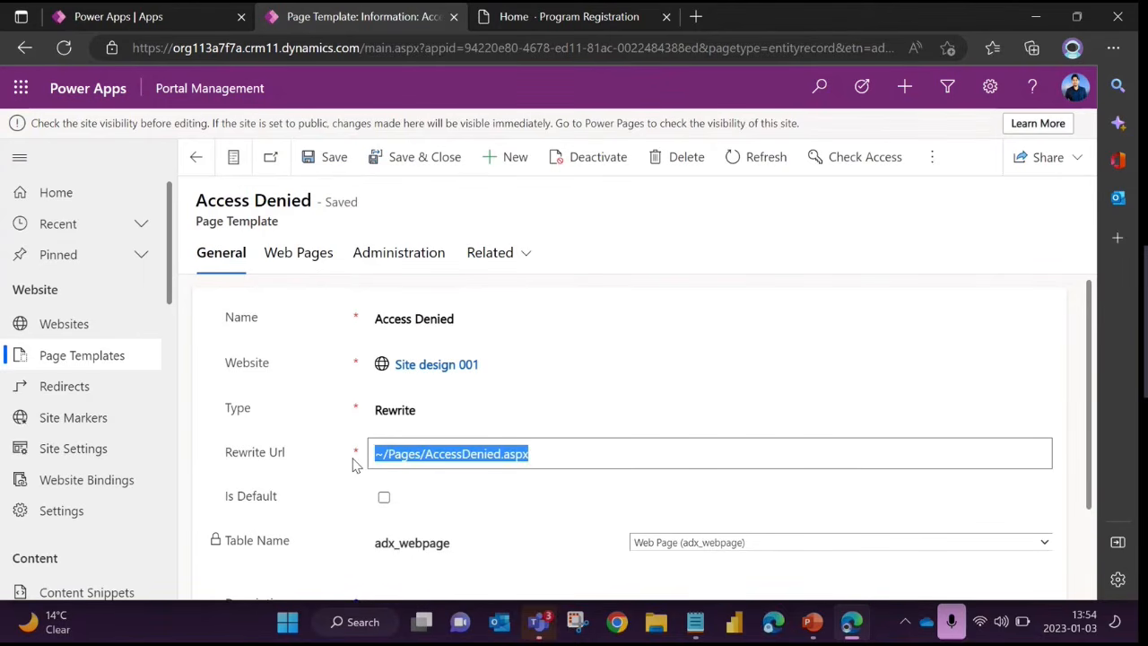
{"action": "left_click", "coordinate": [318, 460]}
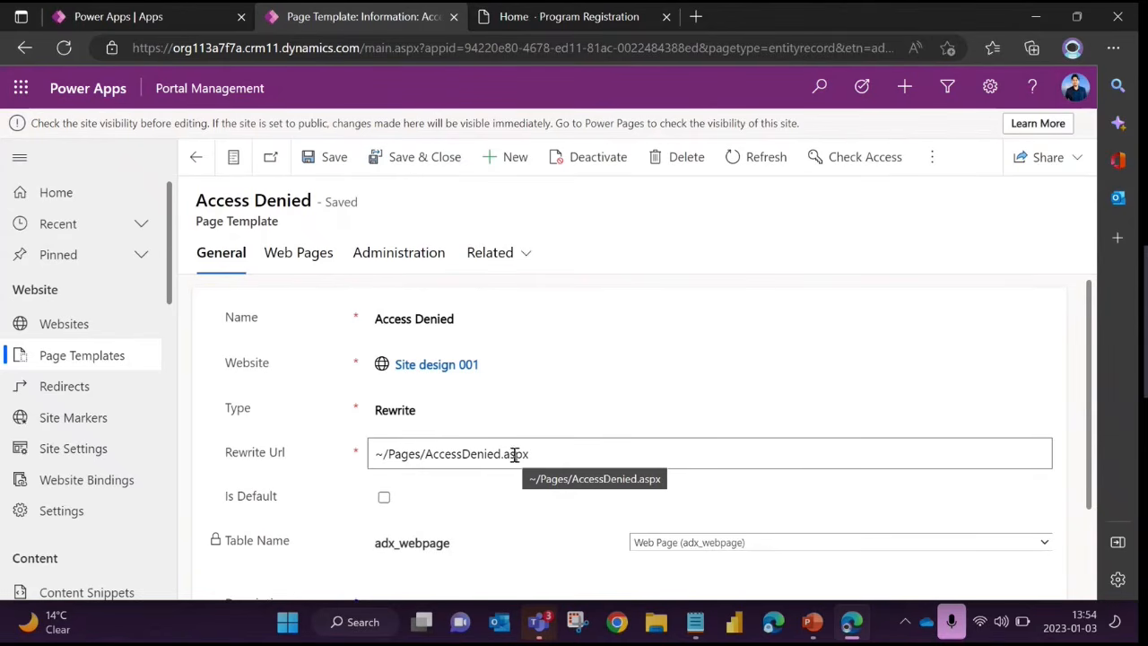
{"action": "left_click", "coordinate": [445, 455]}
{"action": "left_click_drag", "start_coordinate": [531, 454], "coordinate": [382, 467]}
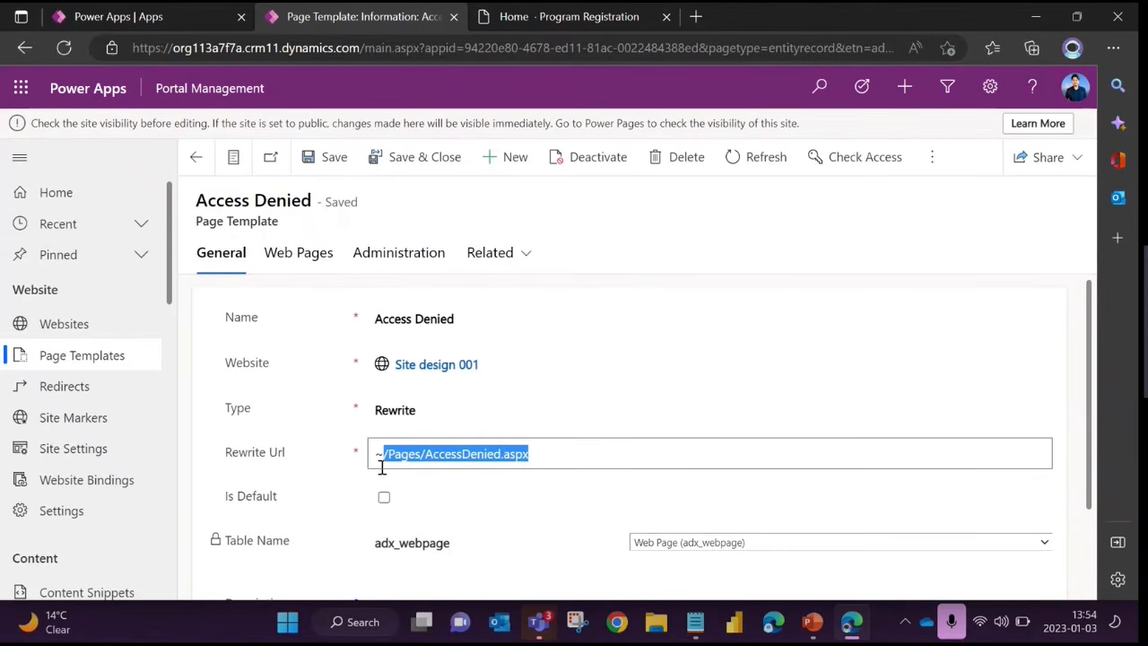
{"action": "left_click", "coordinate": [303, 441]}
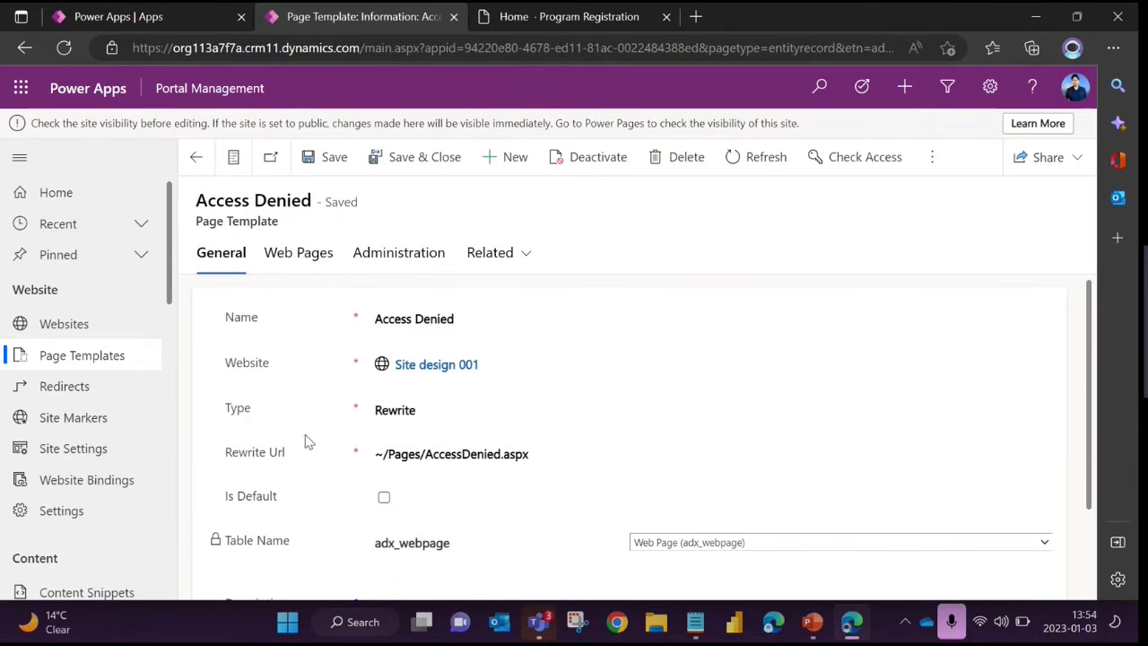
Show the available Type choices without changing the selection, and highlight the Rewrite Url path once more
{"action": "left_click", "coordinate": [421, 413]}
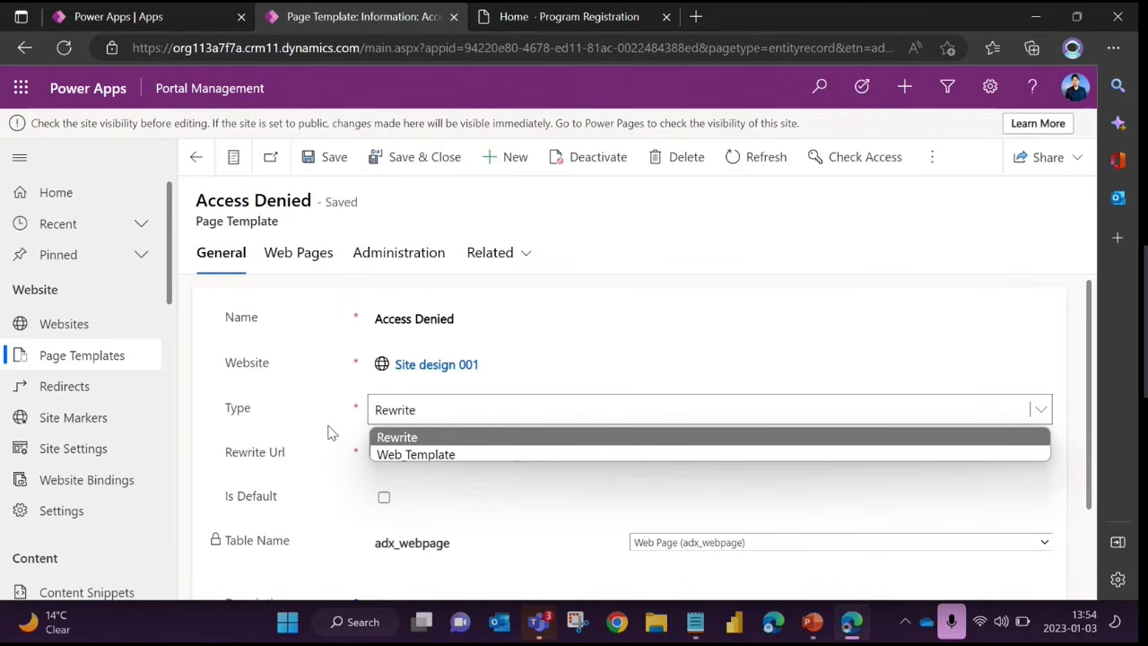
{"action": "left_click", "coordinate": [282, 404]}
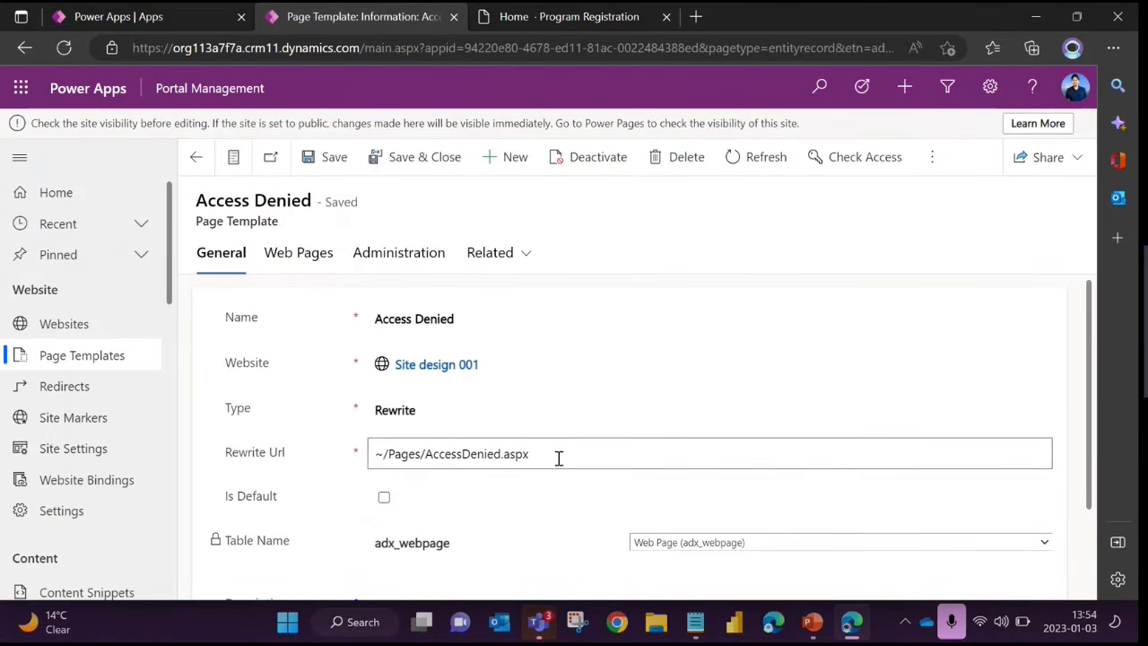
{"action": "left_click_drag", "start_coordinate": [558, 455], "coordinate": [368, 451]}
{"action": "left_click", "coordinate": [345, 408]}
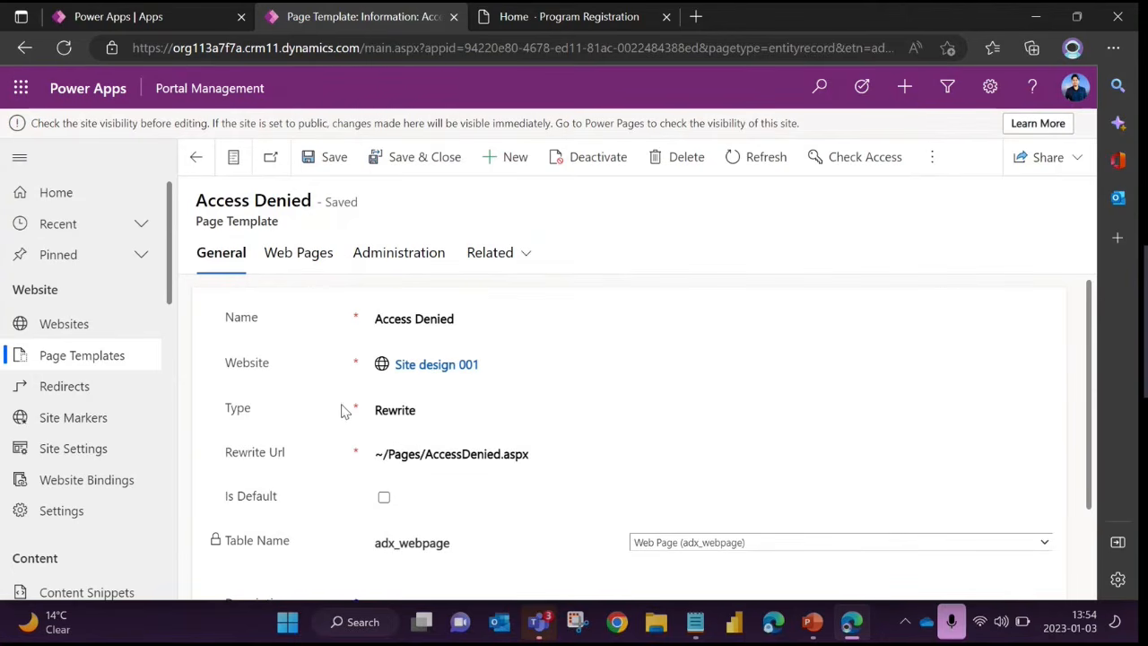
Change the Access Denied page template's Type to Web Template and show its Web Template lookup, leaving it empty
{"action": "left_click", "coordinate": [427, 418]}
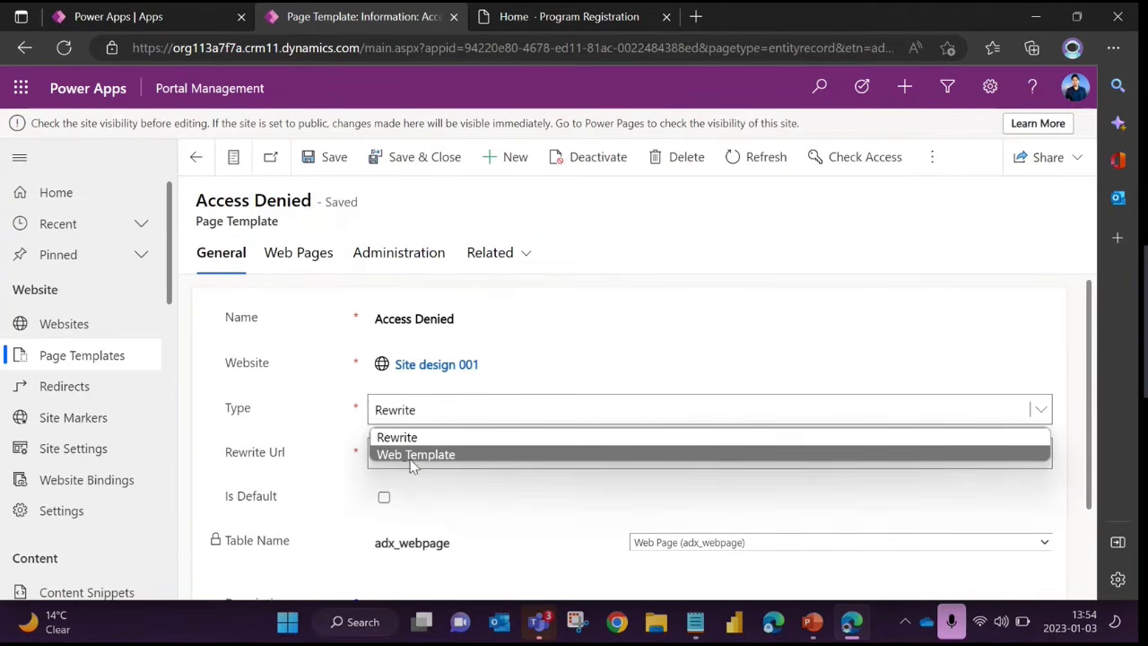
{"action": "left_click", "coordinate": [409, 456]}
{"action": "left_click", "coordinate": [385, 454]}
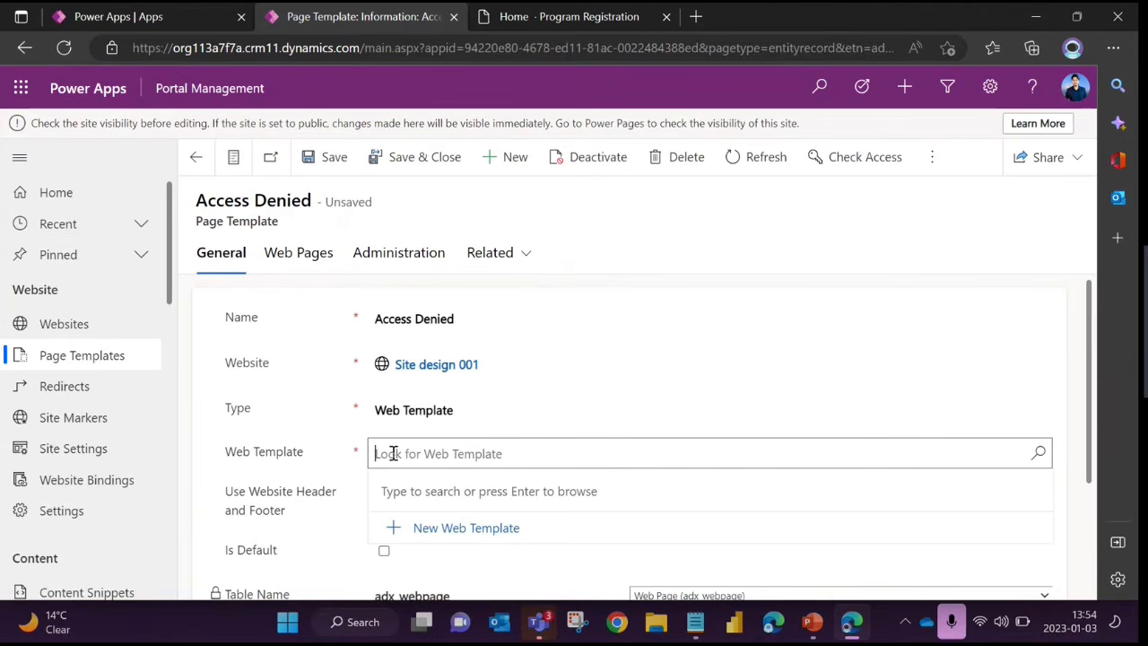
{"action": "left_click", "coordinate": [339, 470]}
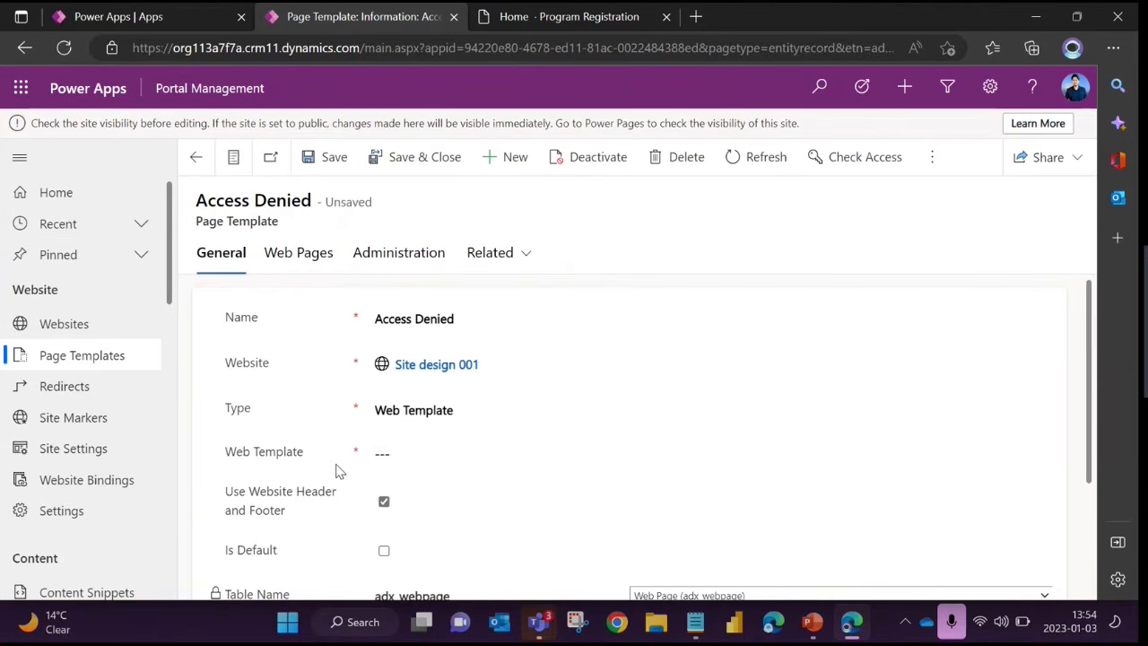
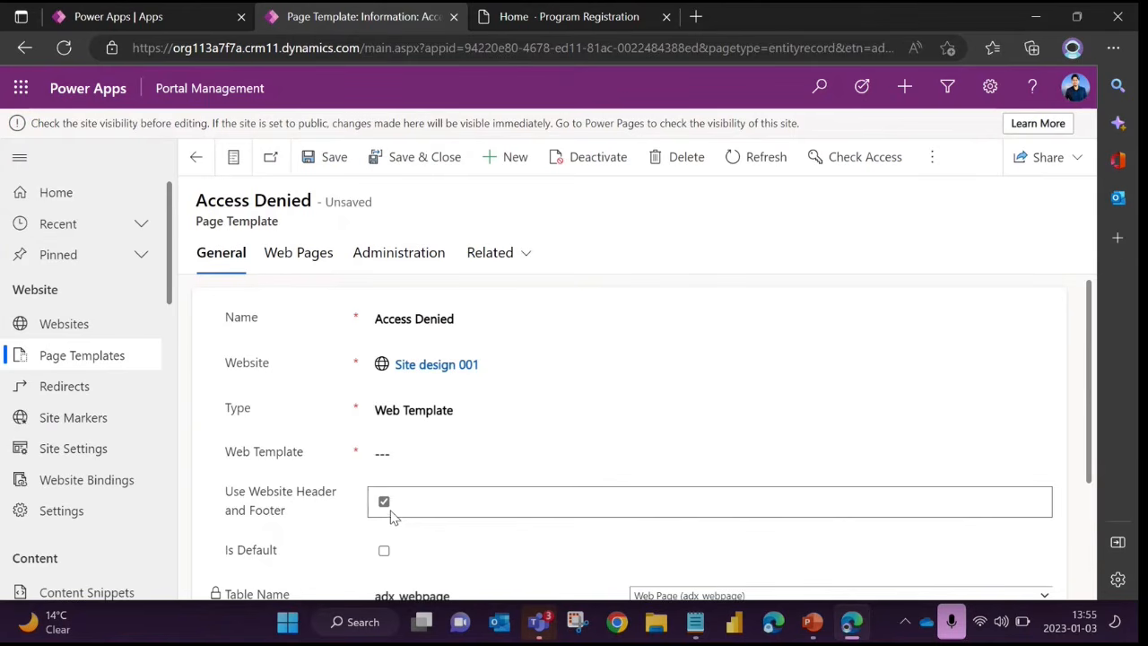
Leave the Access Denied page template for the Site Settings list, discarding the unsaved changes
{"action": "left_click", "coordinate": [90, 449]}
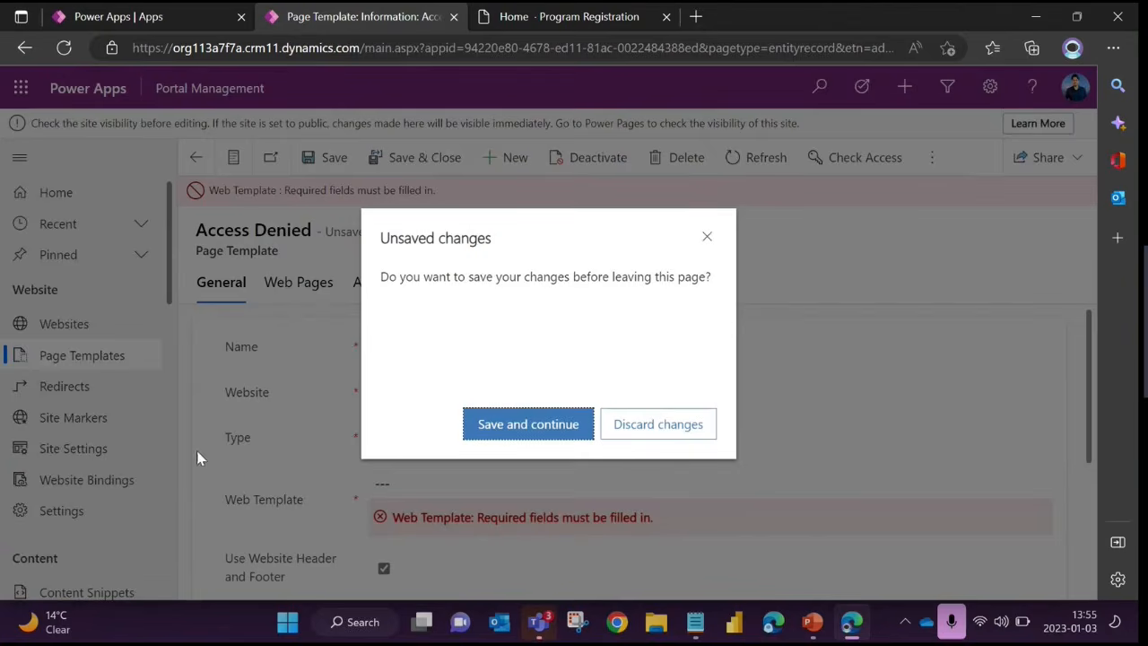
{"action": "left_click", "coordinate": [619, 434]}
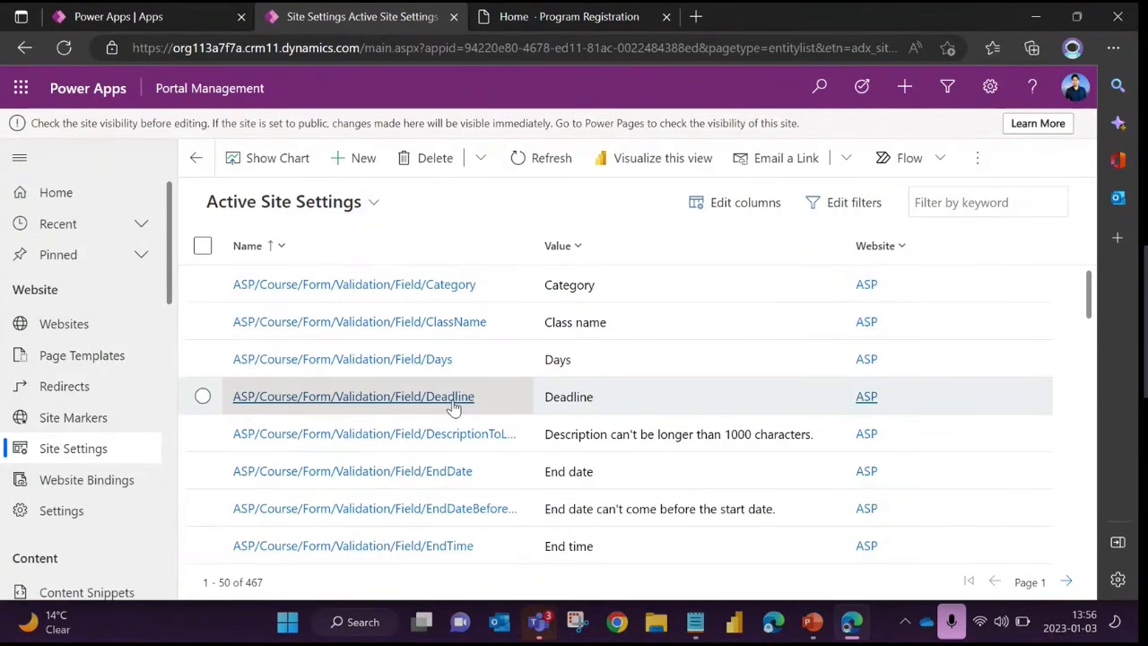
Switch to the Program Registration site, sign out of the account and show the Local SignIn user name field, leaving it empty
{"action": "left_click", "coordinate": [586, 17]}
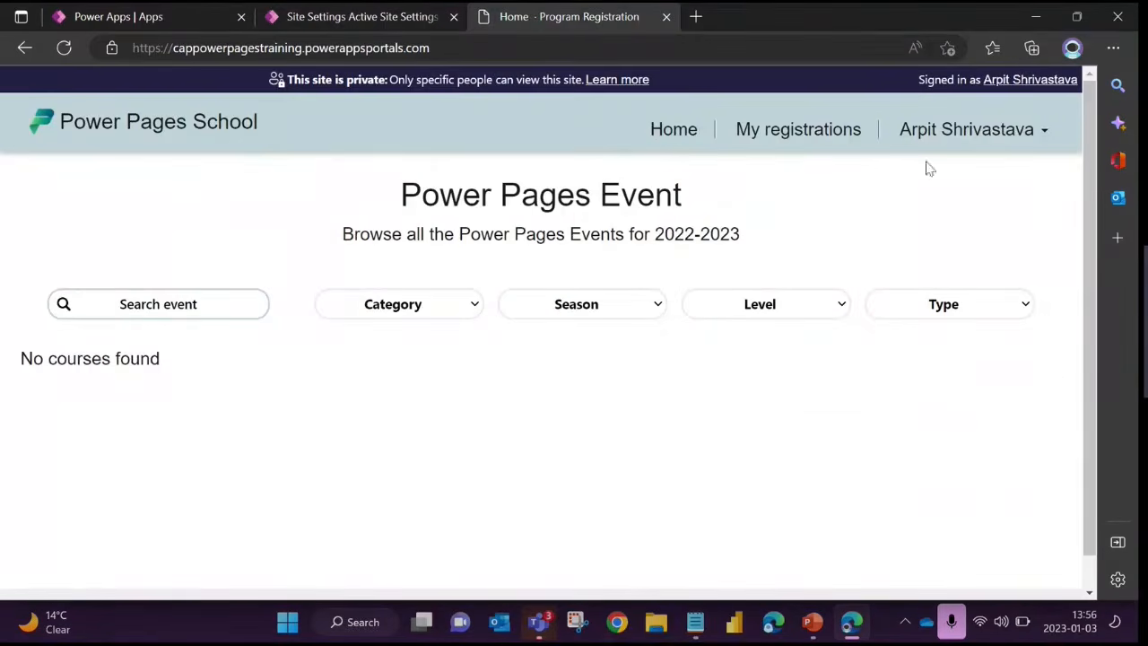
{"action": "left_click", "coordinate": [966, 133]}
{"action": "left_click", "coordinate": [965, 242]}
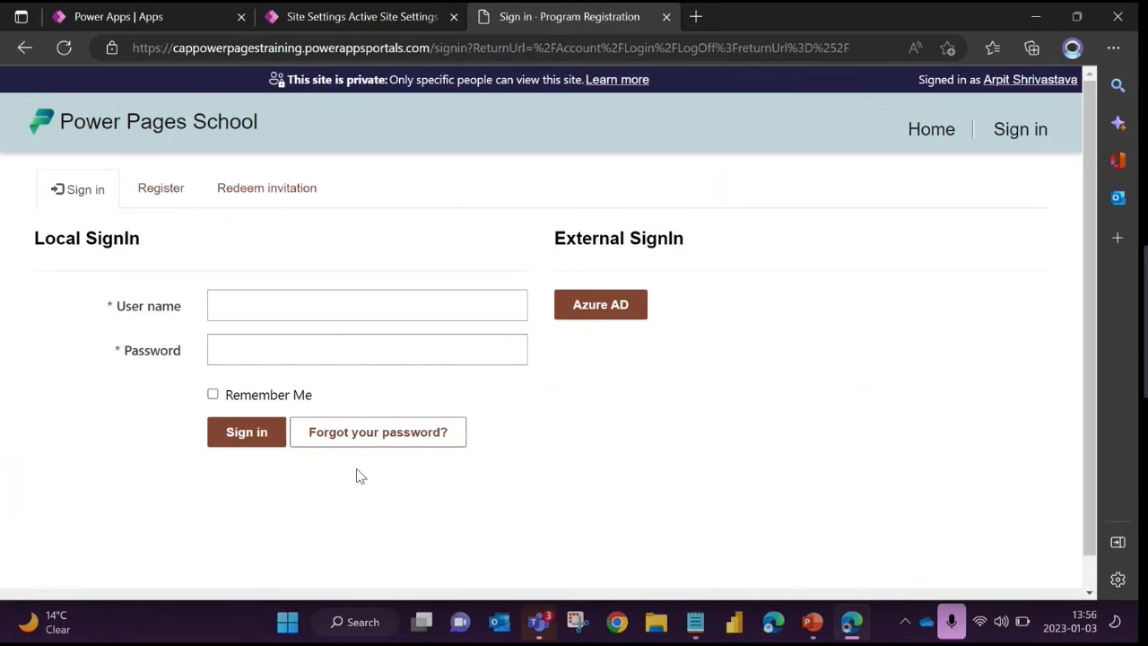
{"action": "left_click", "coordinate": [255, 305]}
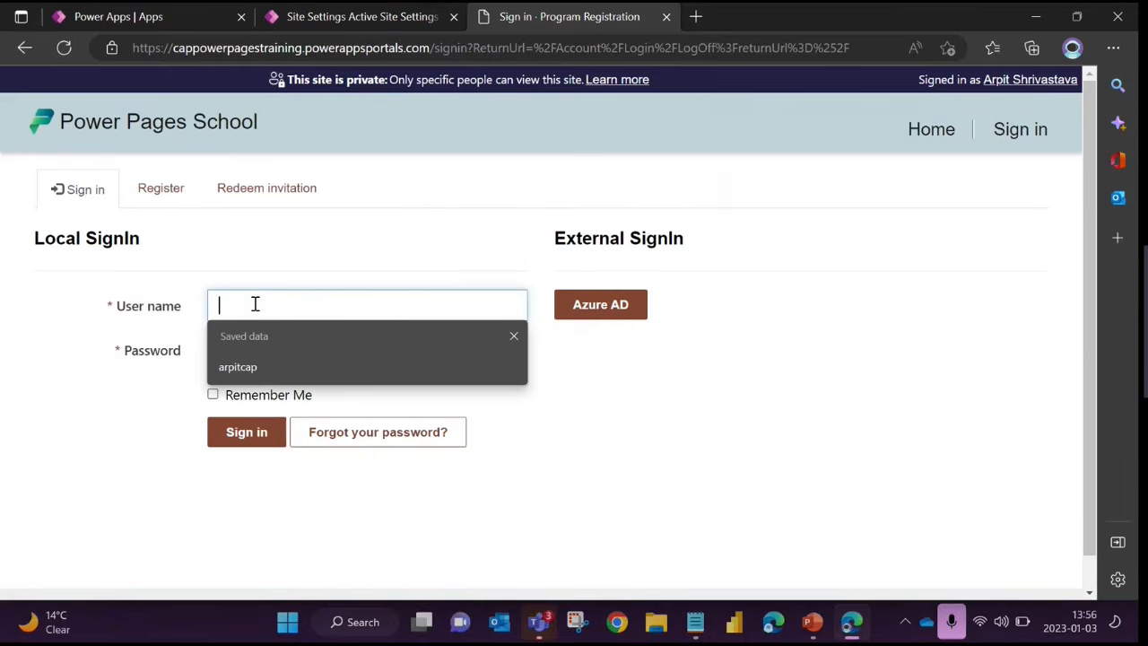
{"action": "left_click", "coordinate": [81, 373]}
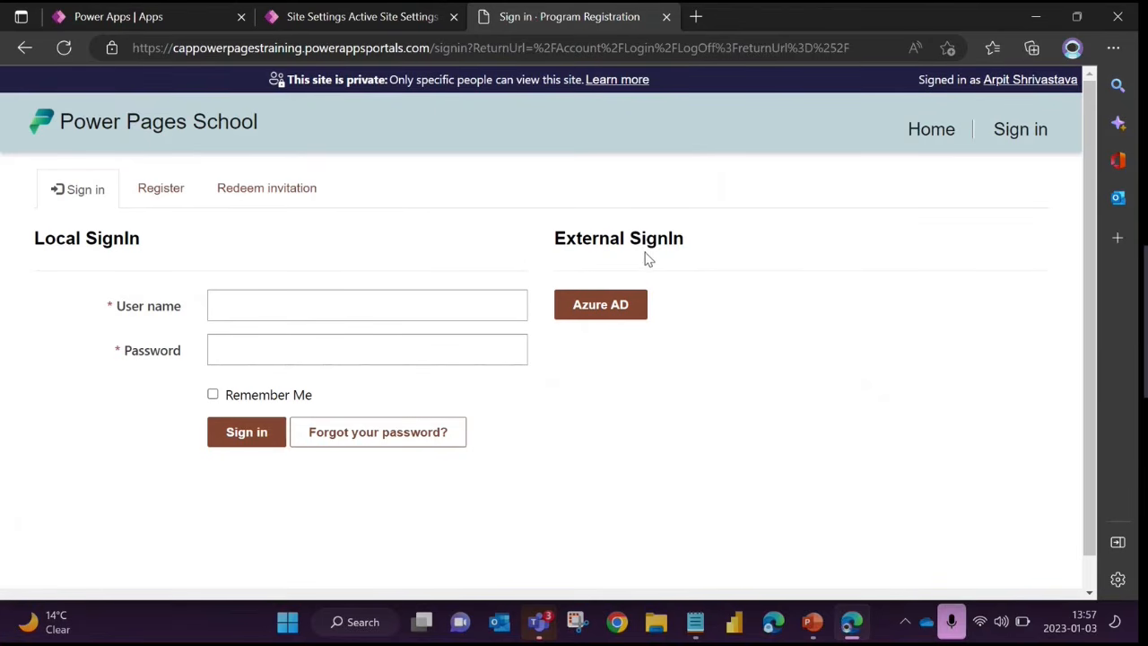
Return to Portal Management and look through the first two pages of Active Site Settings for the login and OpenAuth authentication settings
{"action": "left_click", "coordinate": [367, 17]}
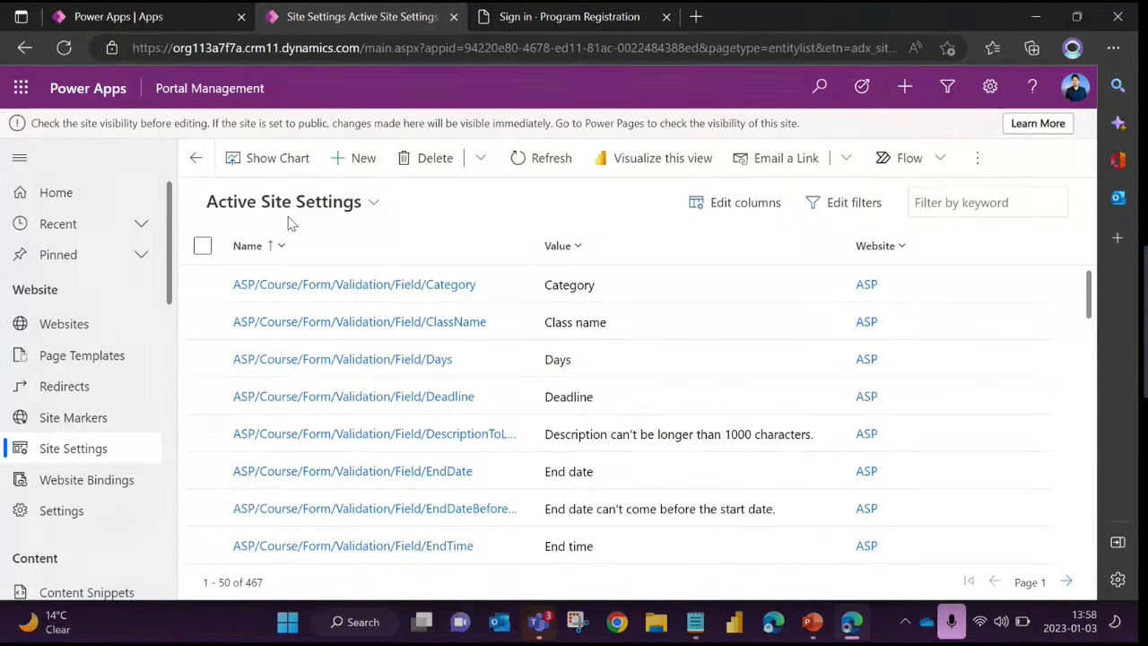
{"action": "scroll", "coordinate": [529, 462], "scroll_direction": "down", "scroll_amount": 7}
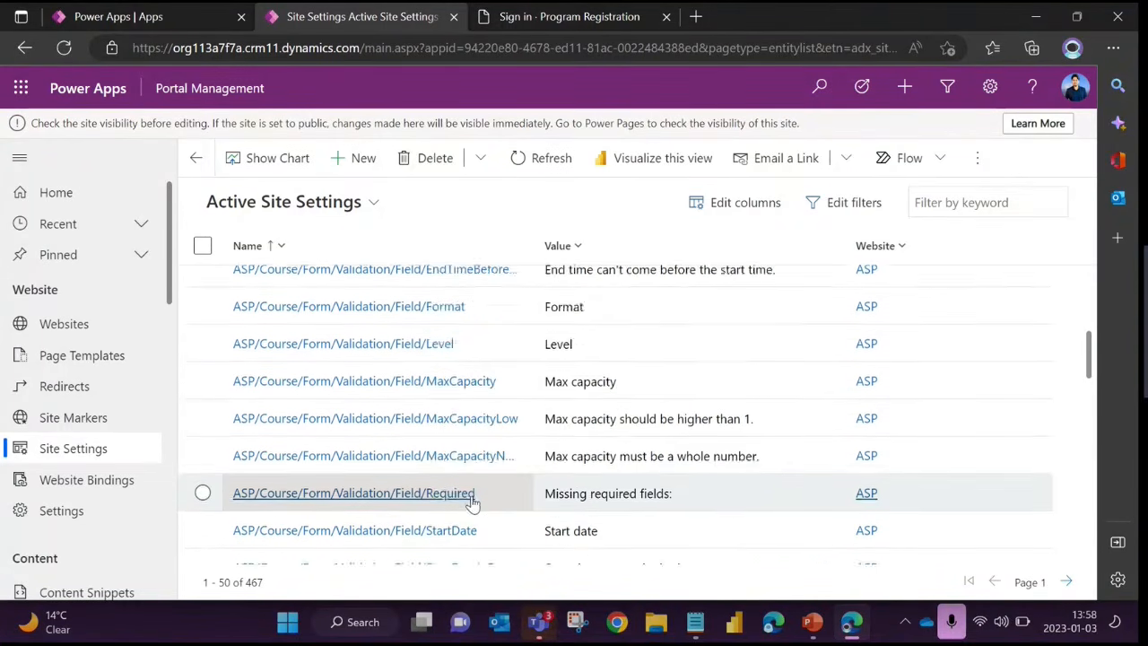
{"action": "scroll", "coordinate": [529, 461], "scroll_direction": "down", "scroll_amount": 6}
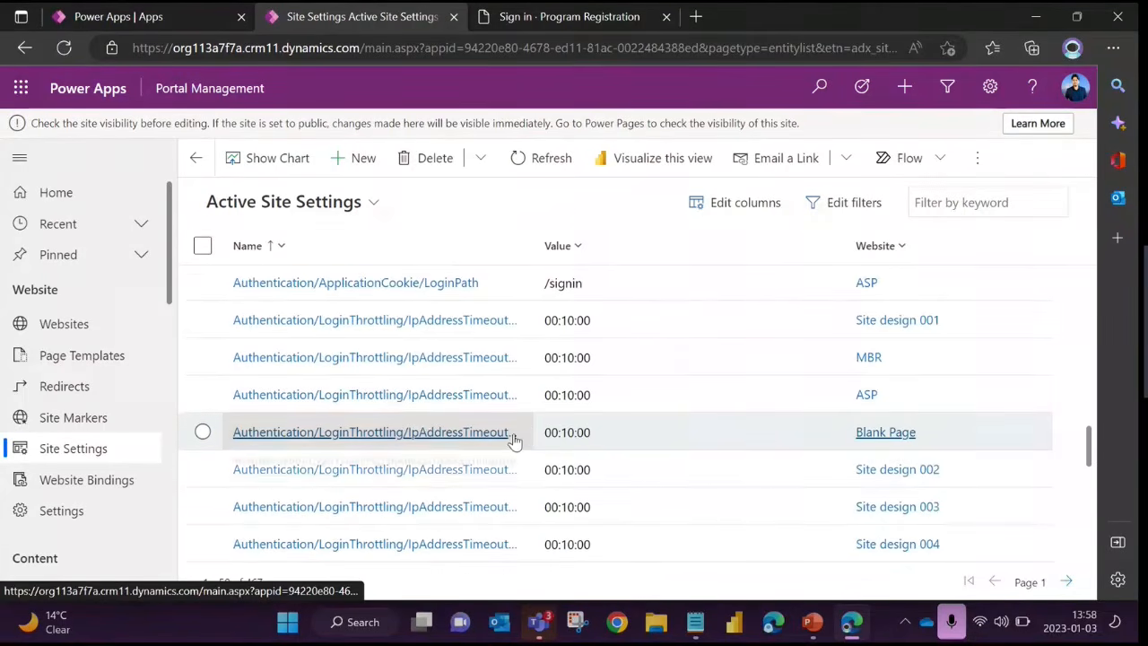
{"action": "scroll", "coordinate": [514, 442], "scroll_direction": "down", "scroll_amount": 6}
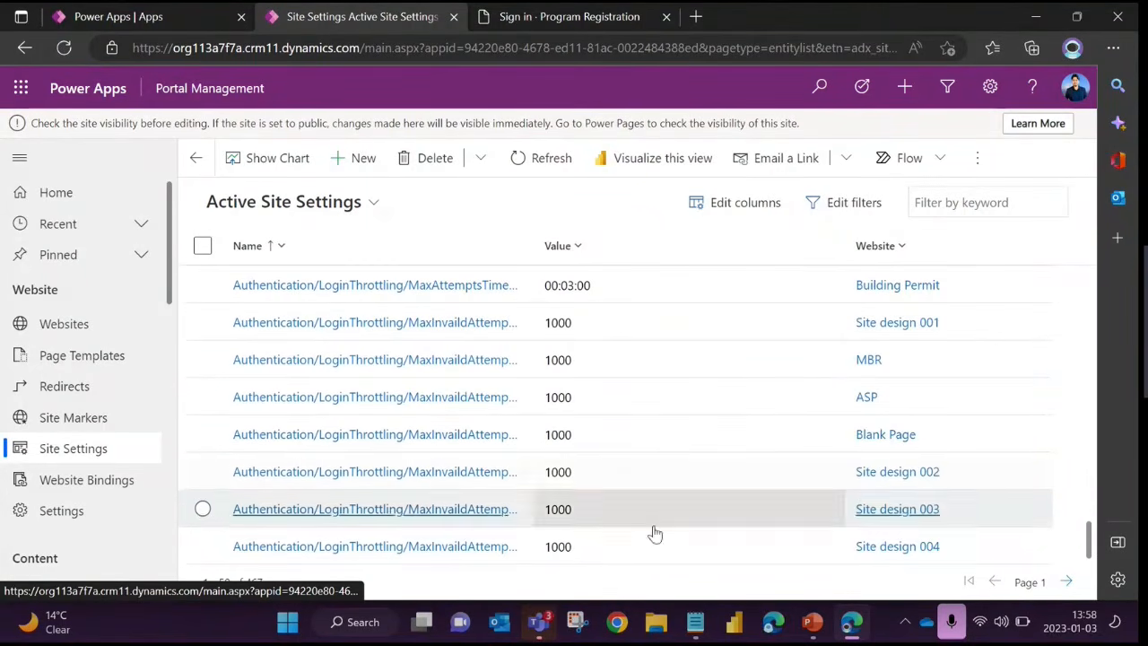
{"action": "left_click", "coordinate": [1065, 582]}
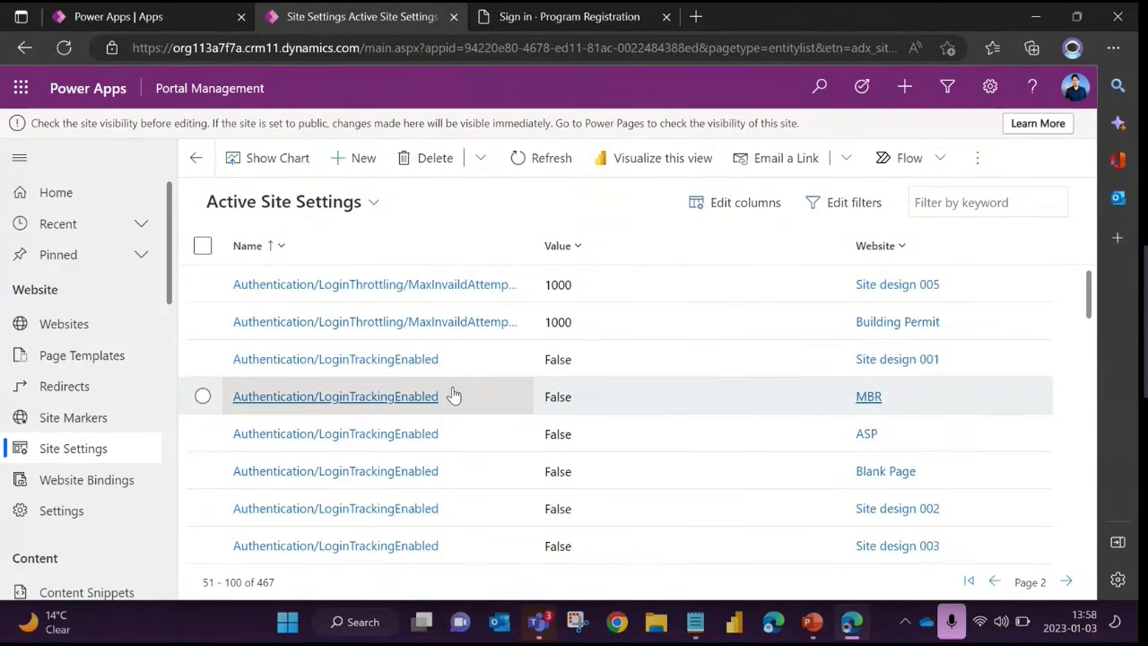
{"action": "scroll", "coordinate": [538, 395], "scroll_direction": "down", "scroll_amount": 3}
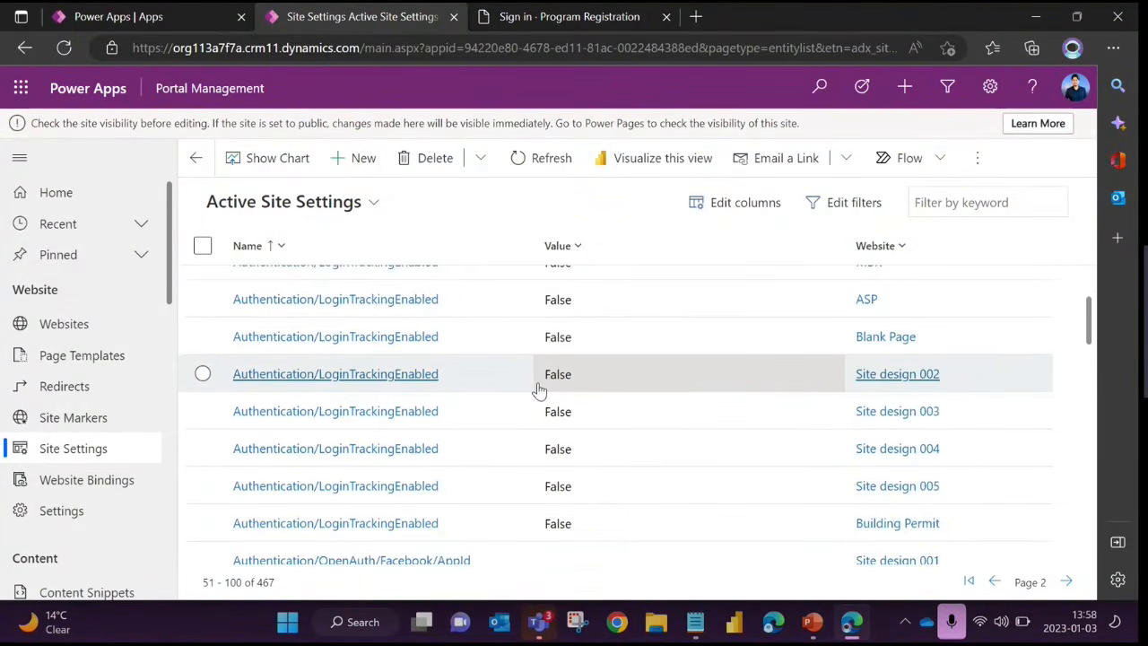
{"action": "scroll", "coordinate": [538, 390], "scroll_direction": "down", "scroll_amount": 2}
{"action": "scroll", "coordinate": [538, 390], "scroll_direction": "down", "scroll_amount": 2}
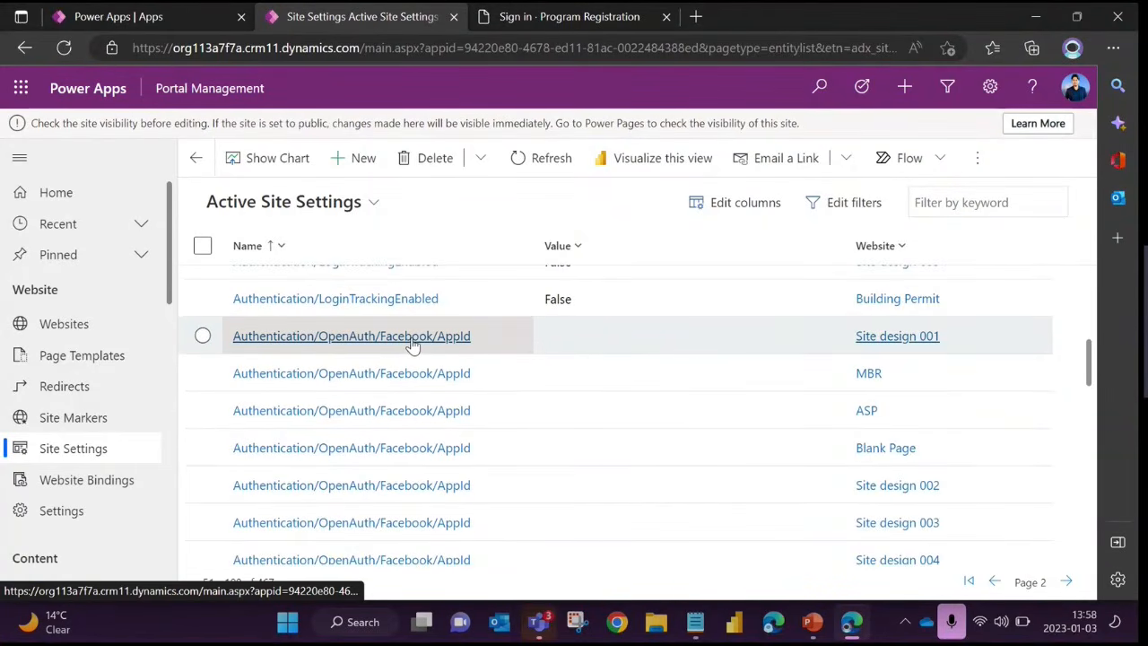
{"action": "scroll", "coordinate": [422, 405], "scroll_direction": "down", "scroll_amount": 3}
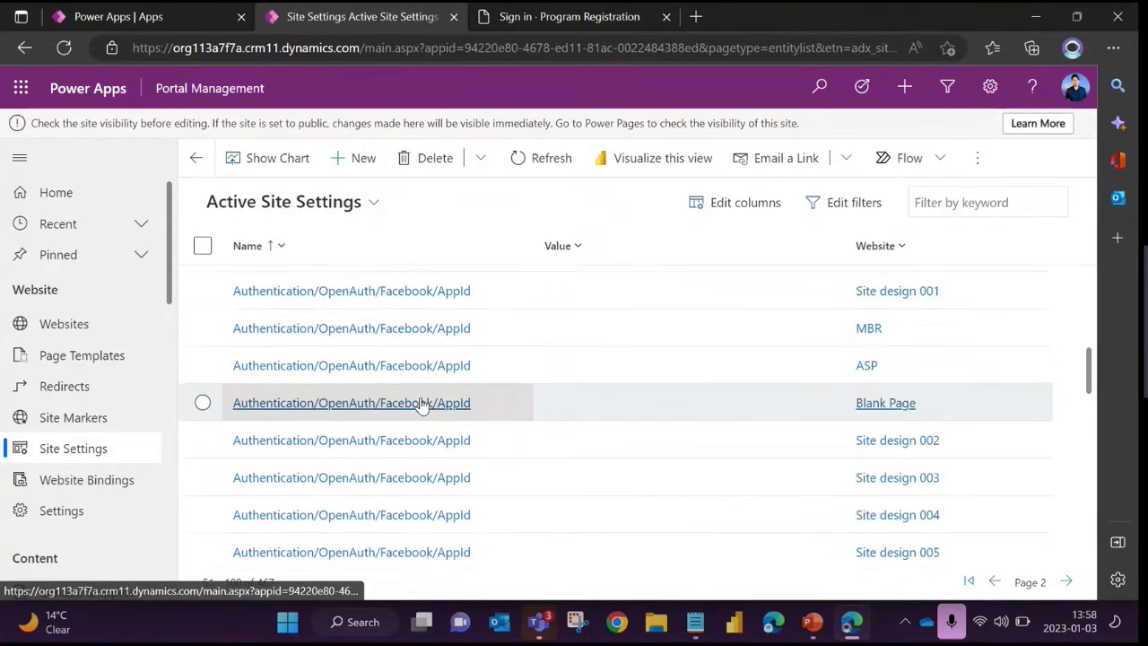
{"action": "scroll", "coordinate": [422, 405], "scroll_direction": "down", "scroll_amount": 4}
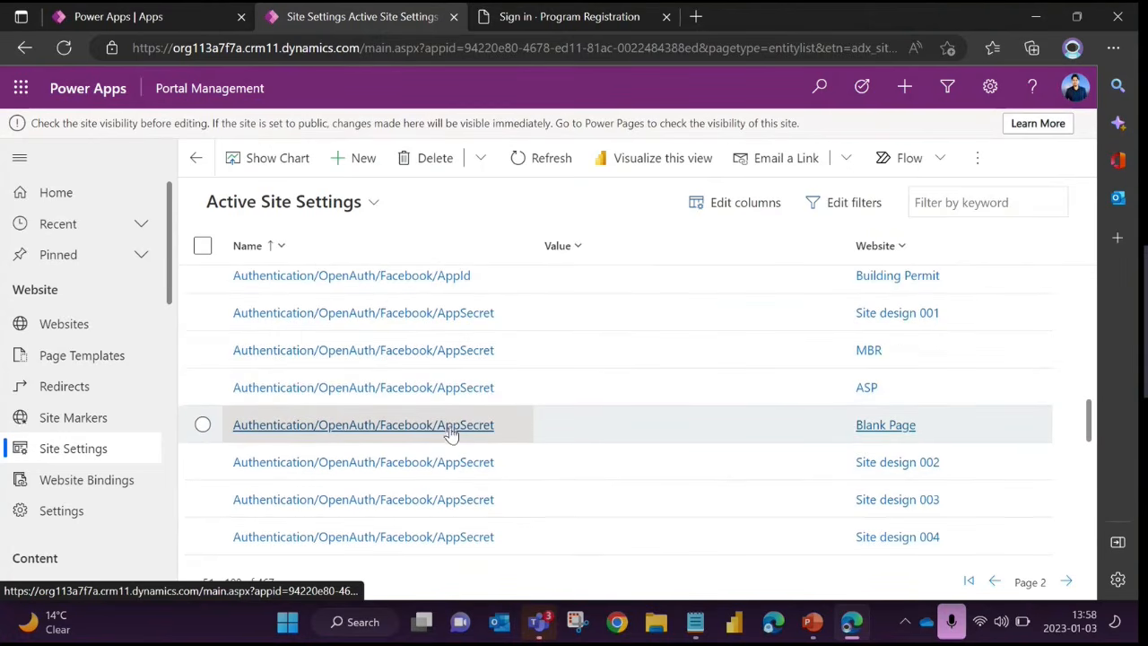
{"action": "scroll", "coordinate": [453, 426], "scroll_direction": "down", "scroll_amount": 12}
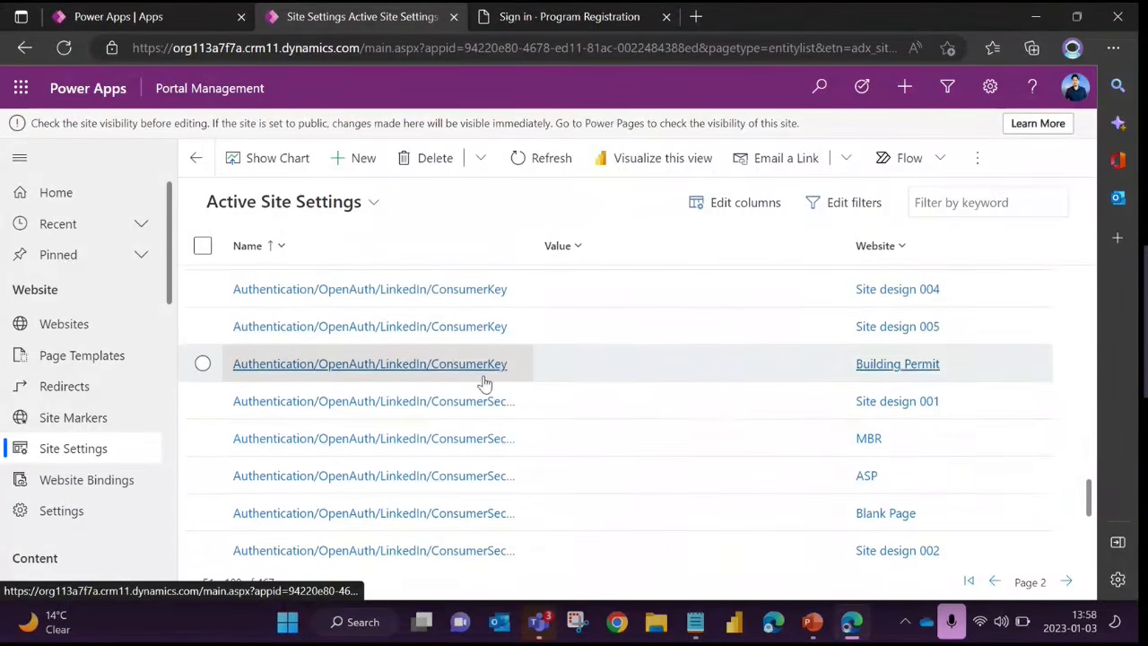
{"action": "scroll", "coordinate": [424, 375], "scroll_direction": "down", "scroll_amount": 5}
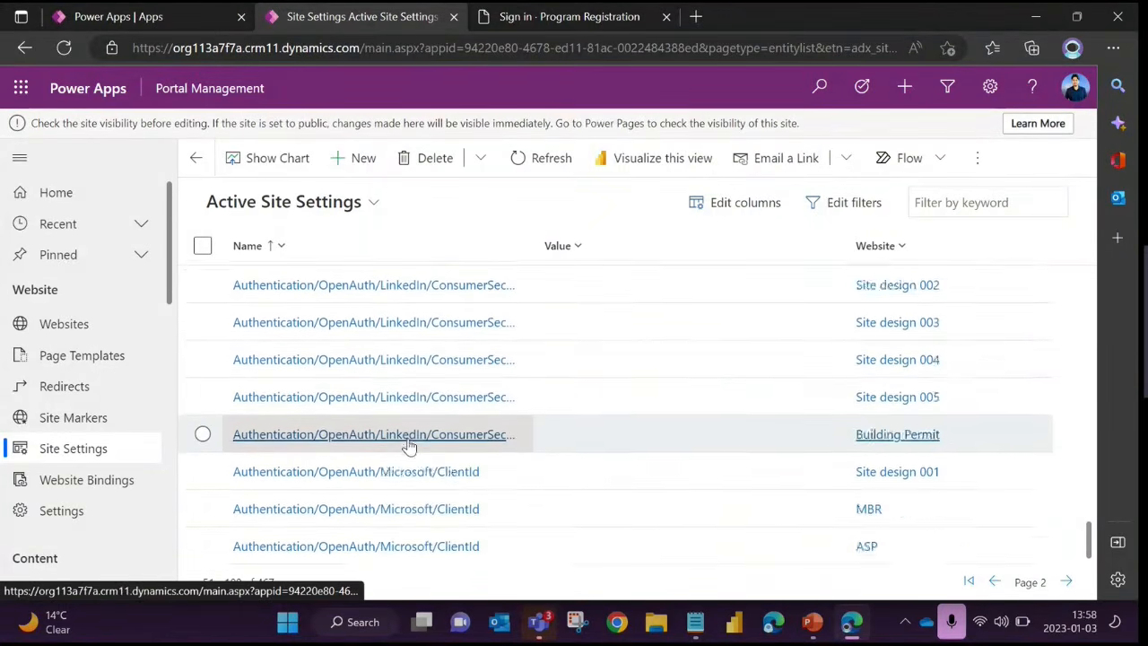
{"action": "scroll", "coordinate": [409, 445], "scroll_direction": "up", "scroll_amount": 10}
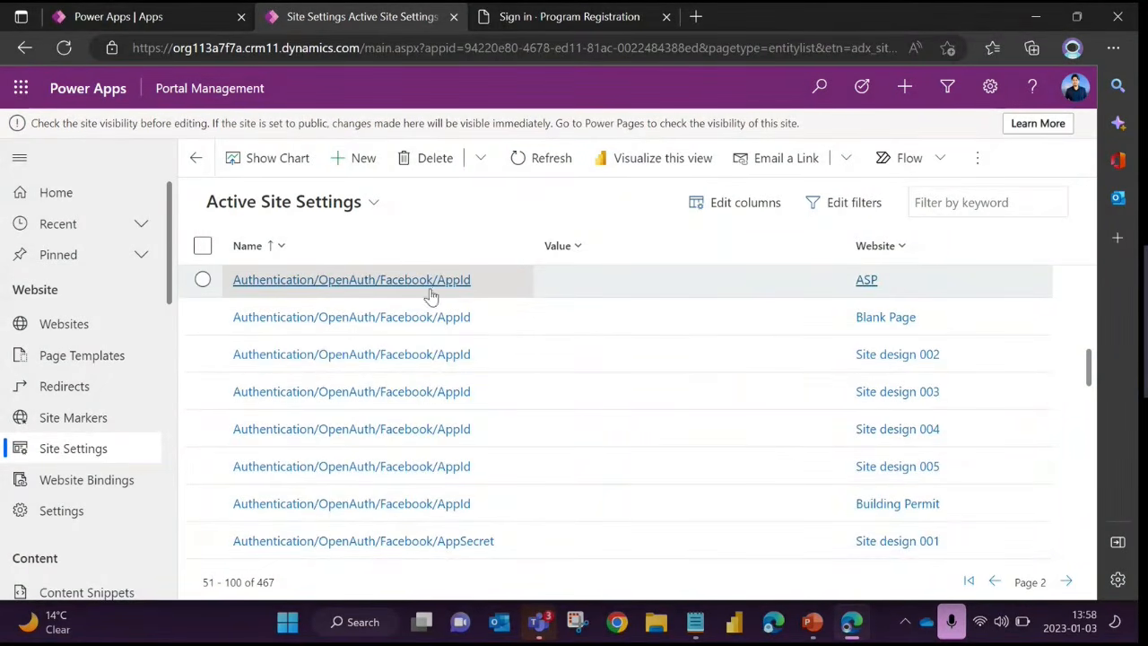
Start a new site setting and show its Name field and Website lookup without entering anything
{"action": "left_click", "coordinate": [366, 161]}
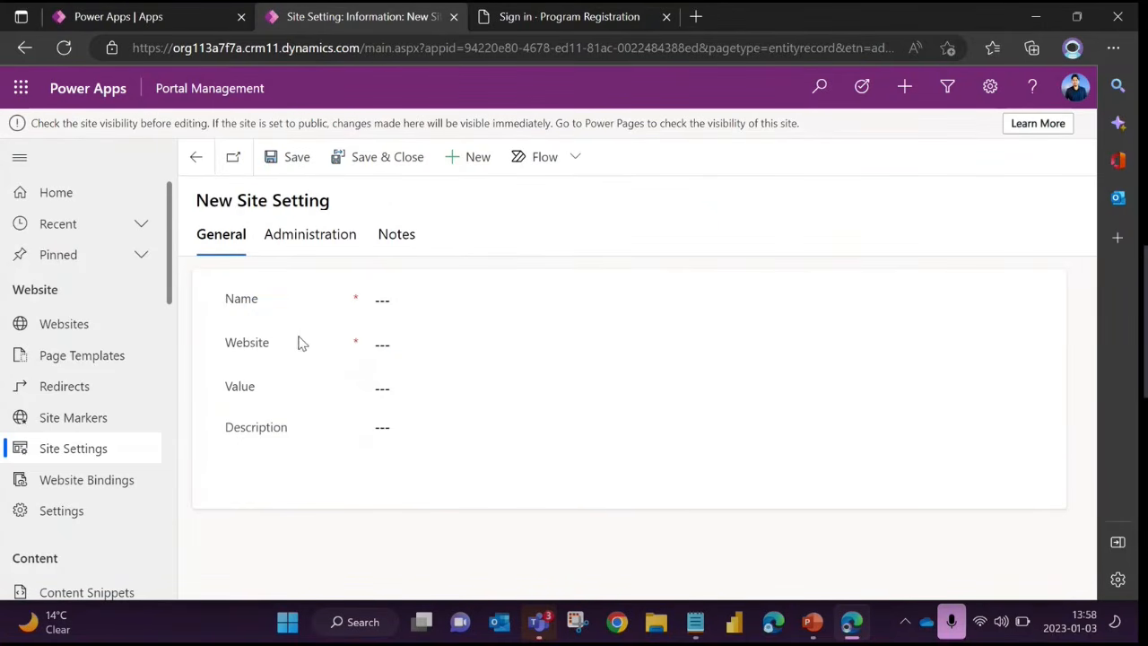
{"action": "left_click", "coordinate": [376, 299]}
{"action": "left_click", "coordinate": [363, 408]}
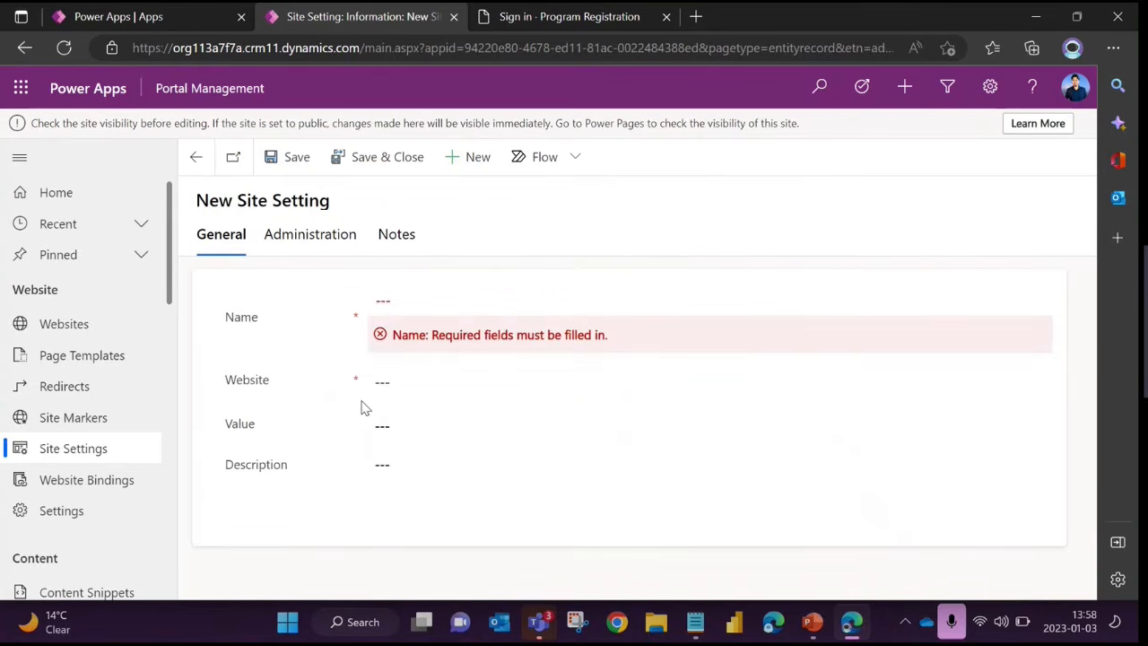
{"action": "left_click", "coordinate": [425, 374]}
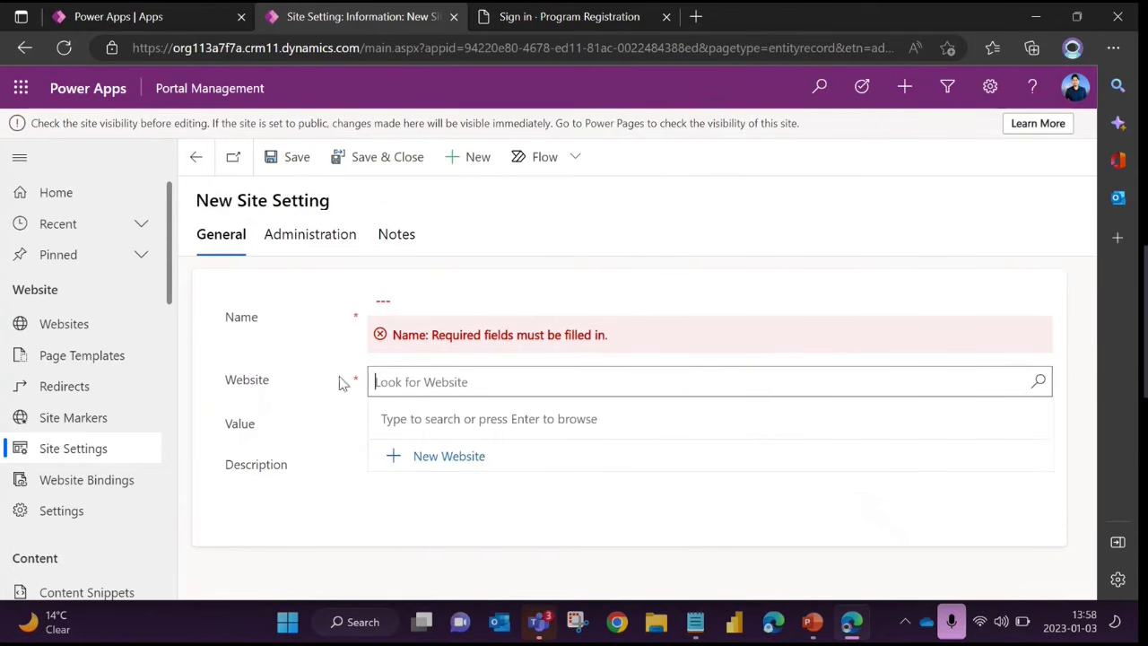
{"action": "left_click", "coordinate": [287, 400]}
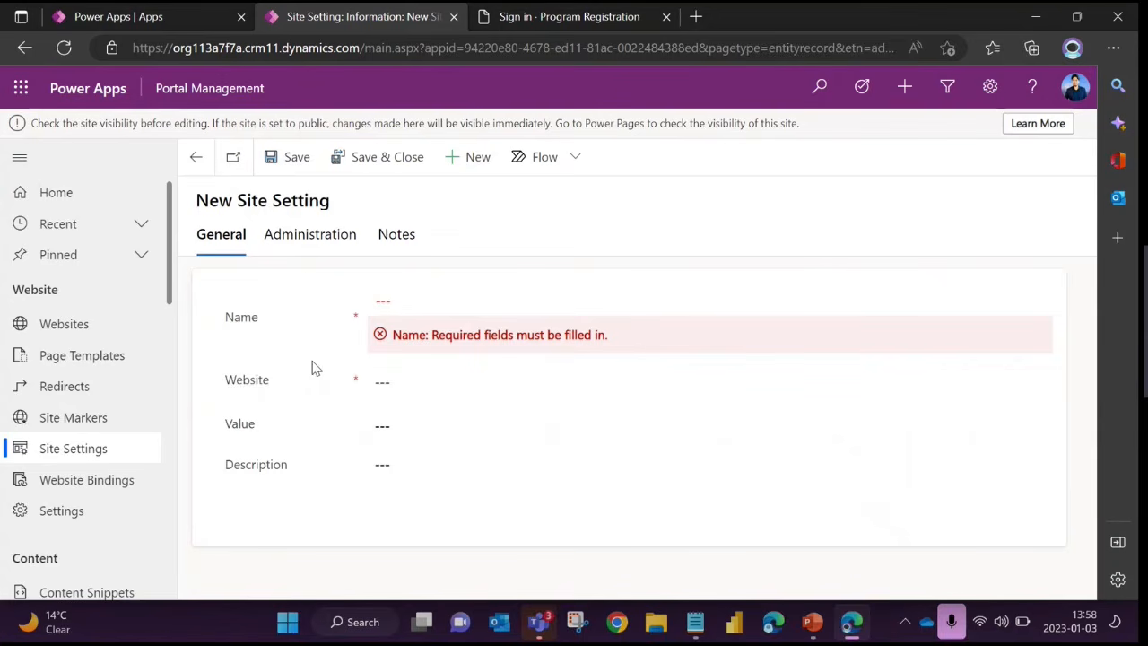
Revisit the portal's sign-in page briefly, then leave the empty new site setting for the Active Site Settings list
{"action": "left_click", "coordinate": [549, 22]}
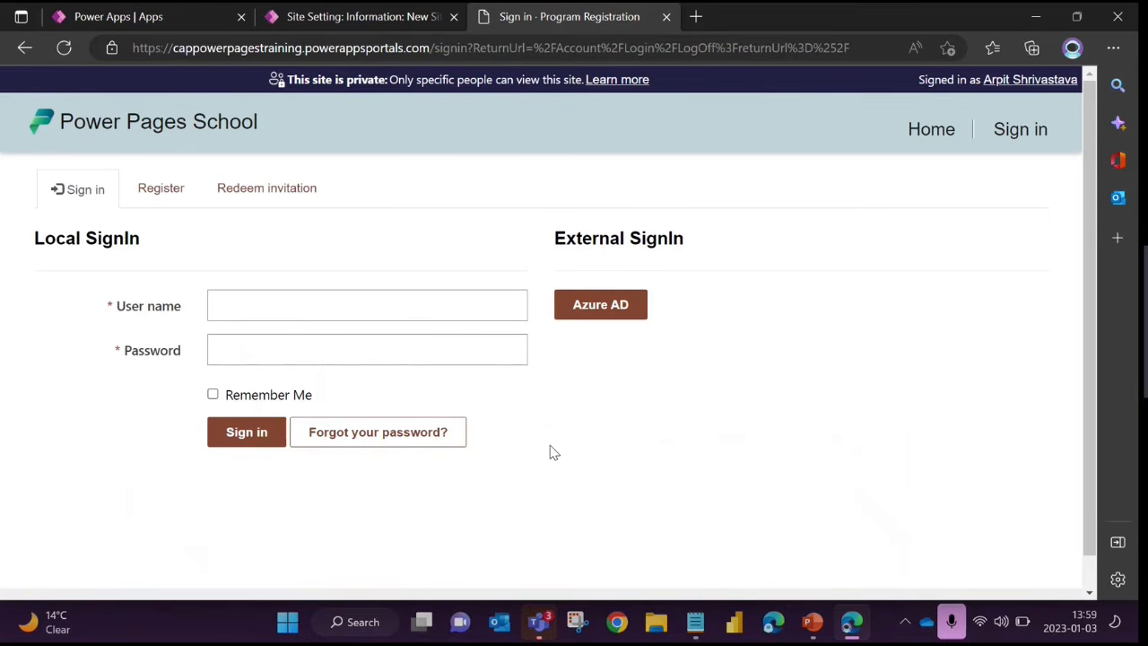
{"action": "left_click", "coordinate": [310, 14]}
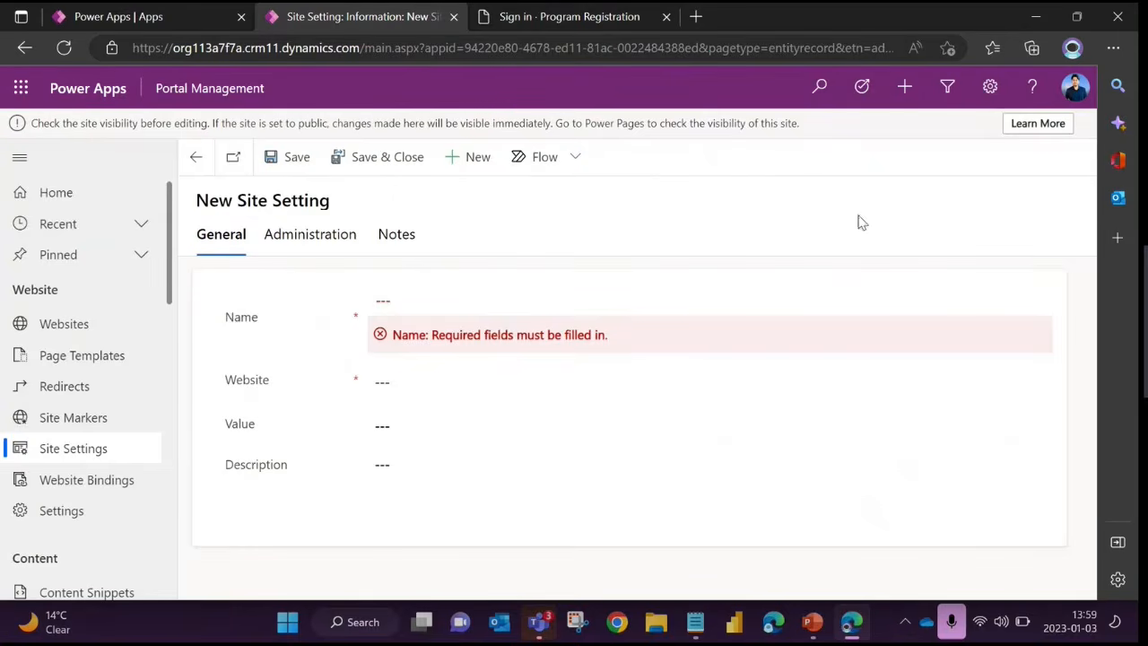
{"action": "left_click", "coordinate": [199, 156]}
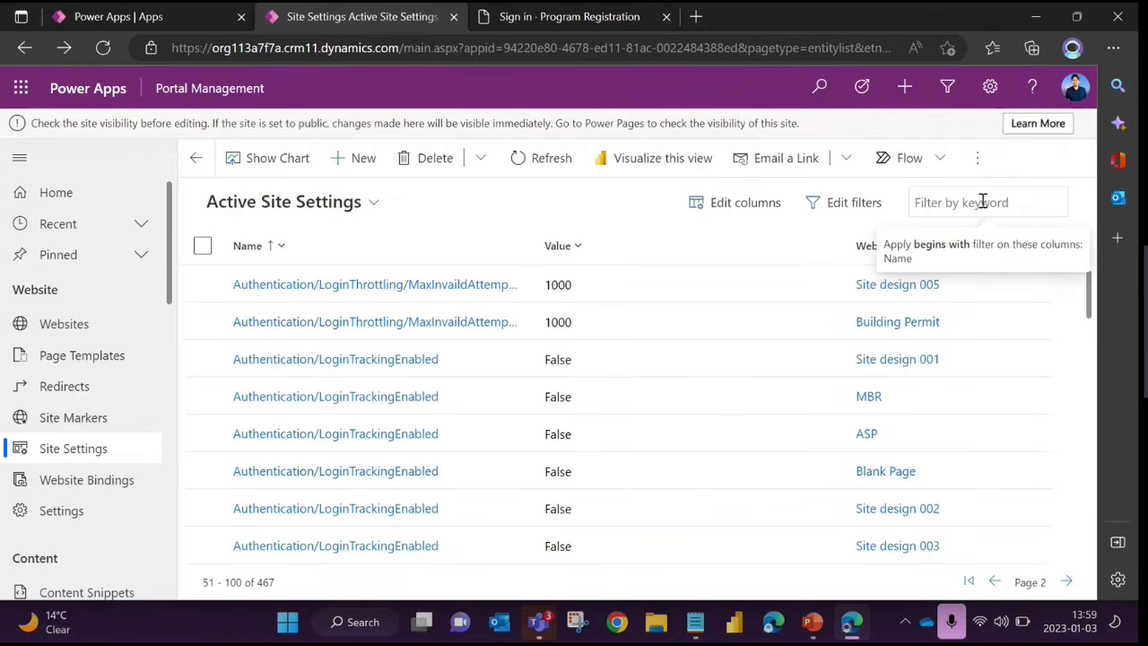
Filter the active site settings by the keyword *open* and look through the matching authentication settings
{"action": "type", "text": "*open"}
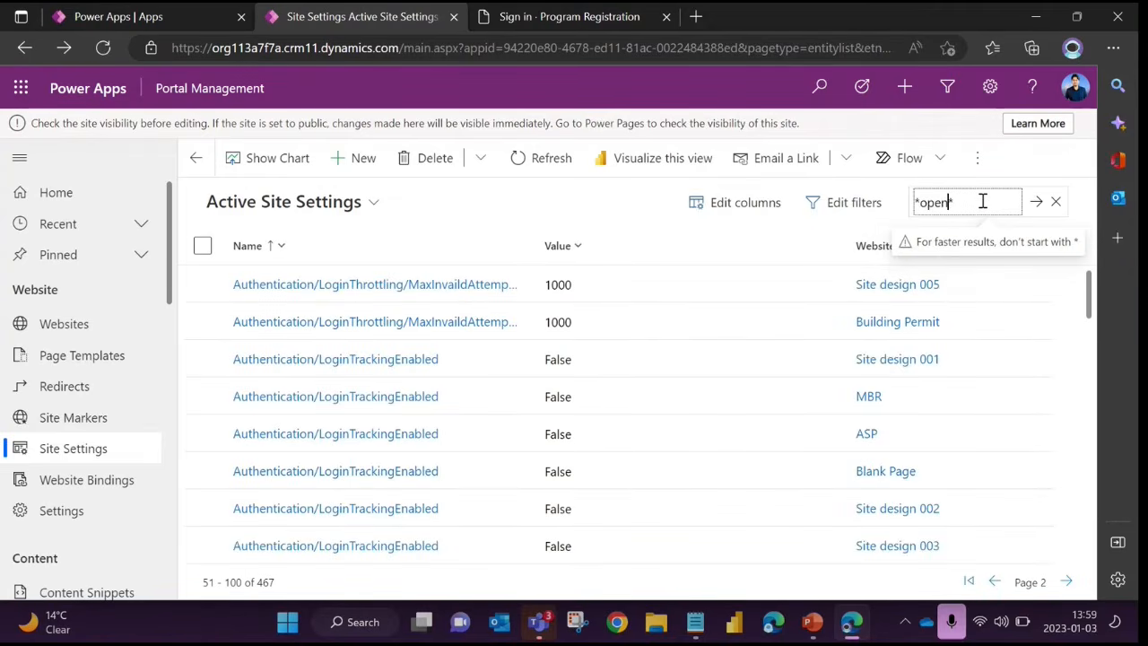
{"action": "type", "text": "*"}
{"action": "key", "text": "Return"}
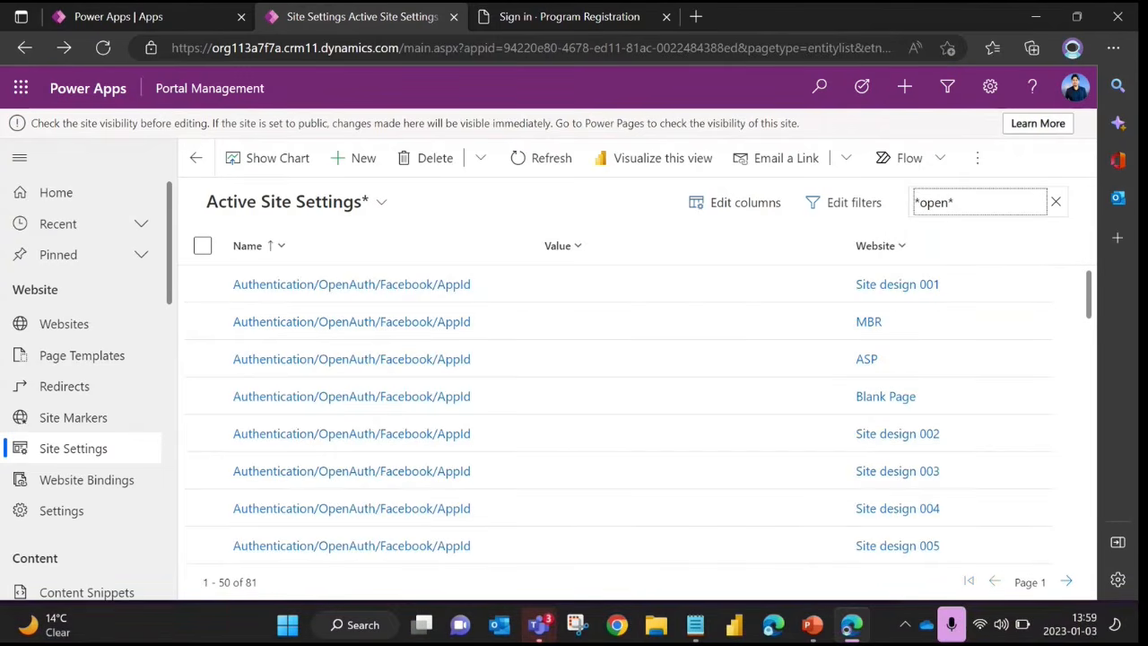
{"action": "scroll", "coordinate": [454, 476], "scroll_direction": "down", "scroll_amount": 5}
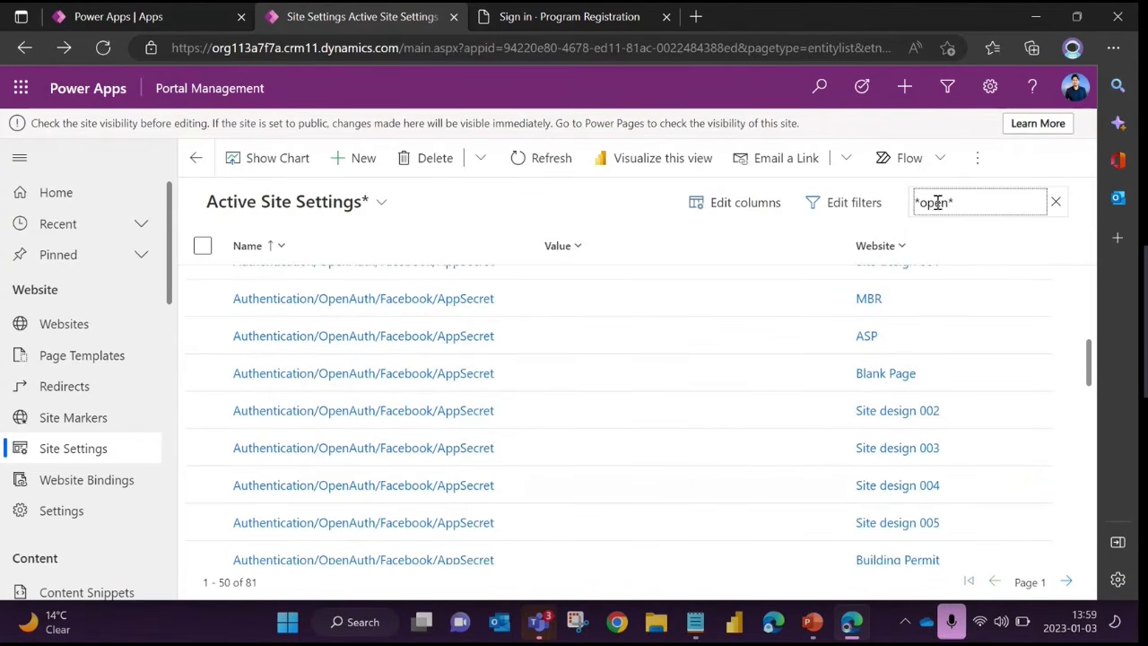
Filter the site settings by *local* and open the ASP website's Authentication/Registration/LocalLoginEnabled setting
{"action": "double_click", "coordinate": [937, 203]}
{"action": "type", "text": "loc"}
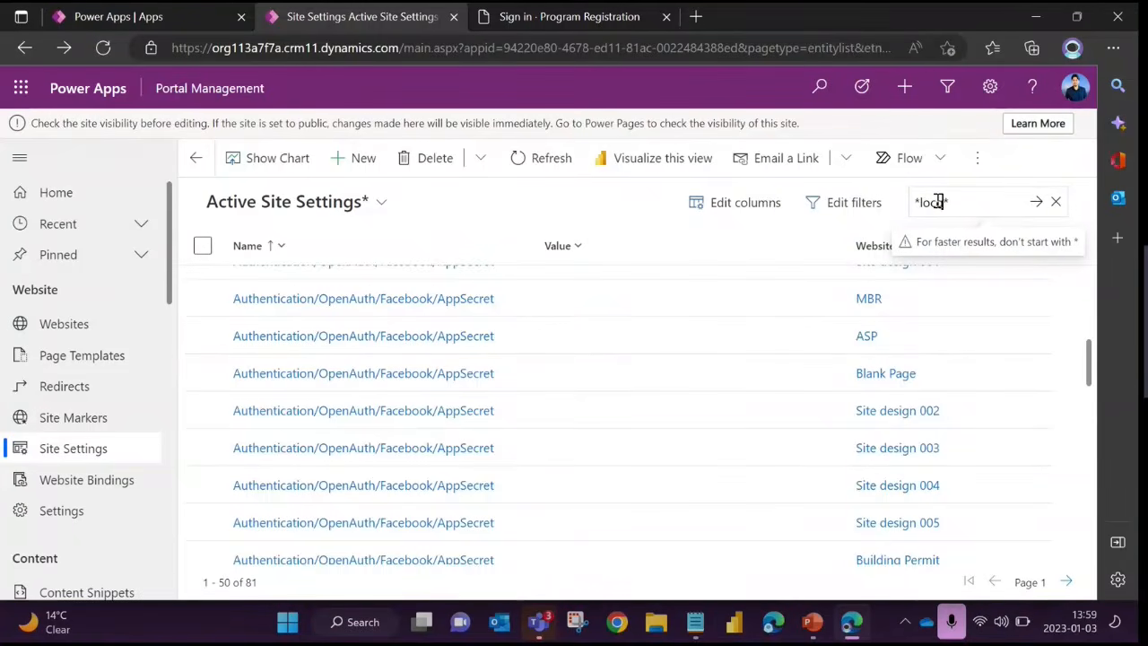
{"action": "key", "text": "Delete"}
{"action": "type", "text": "al*"}
{"action": "key", "text": "Return"}
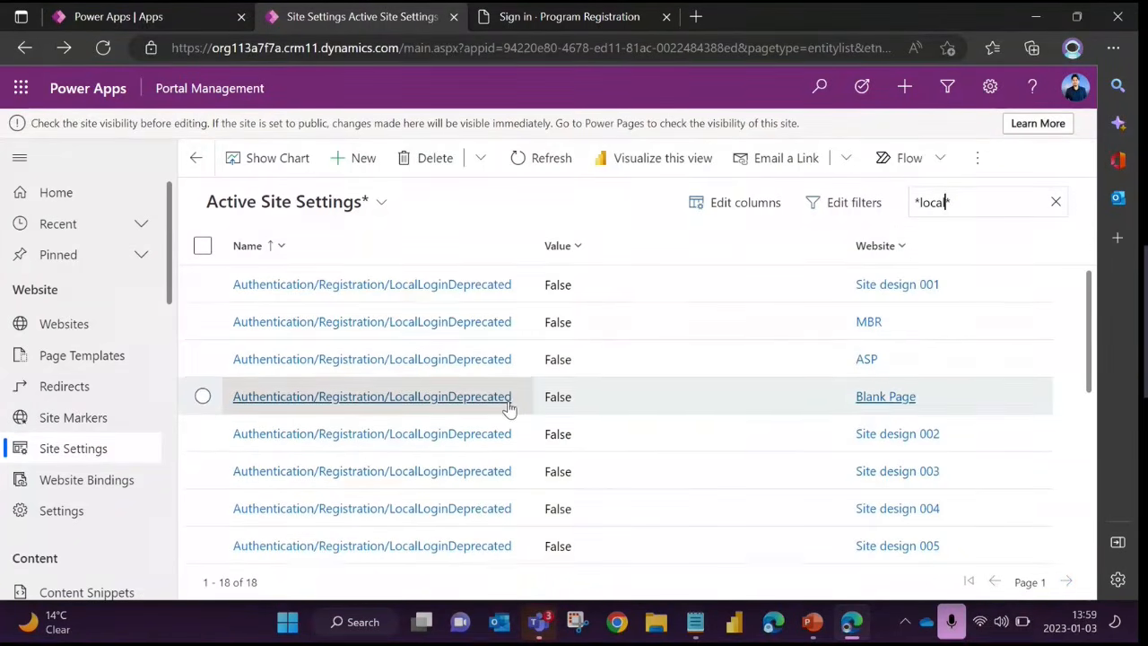
{"action": "scroll", "coordinate": [507, 406], "scroll_direction": "down", "scroll_amount": 4}
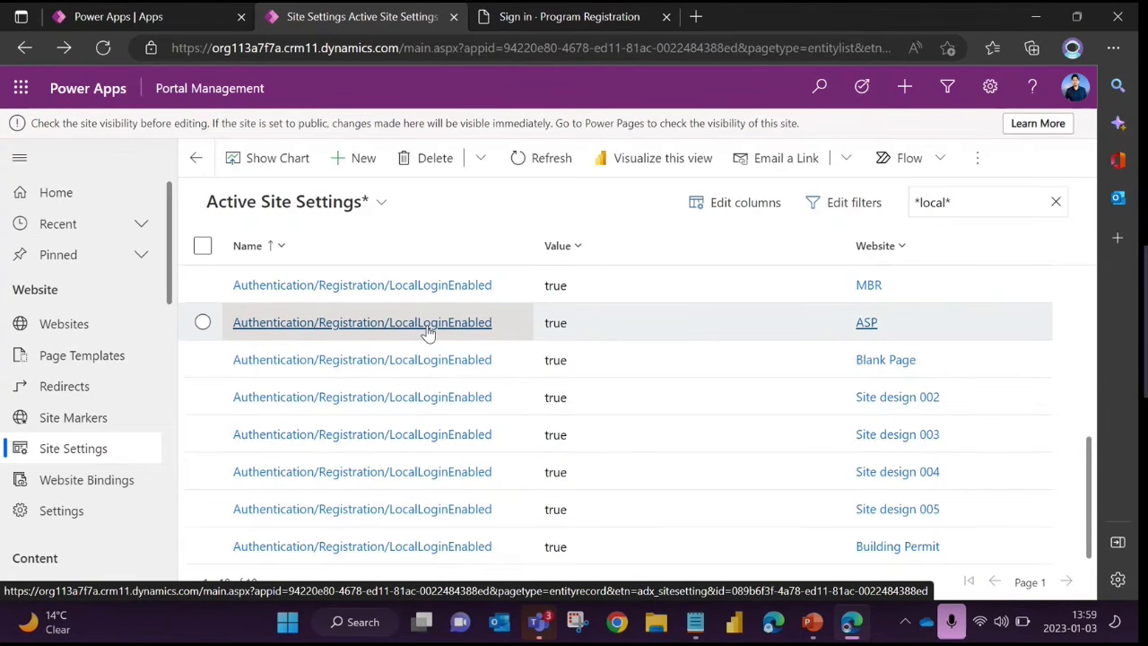
{"action": "left_click", "coordinate": [428, 328]}
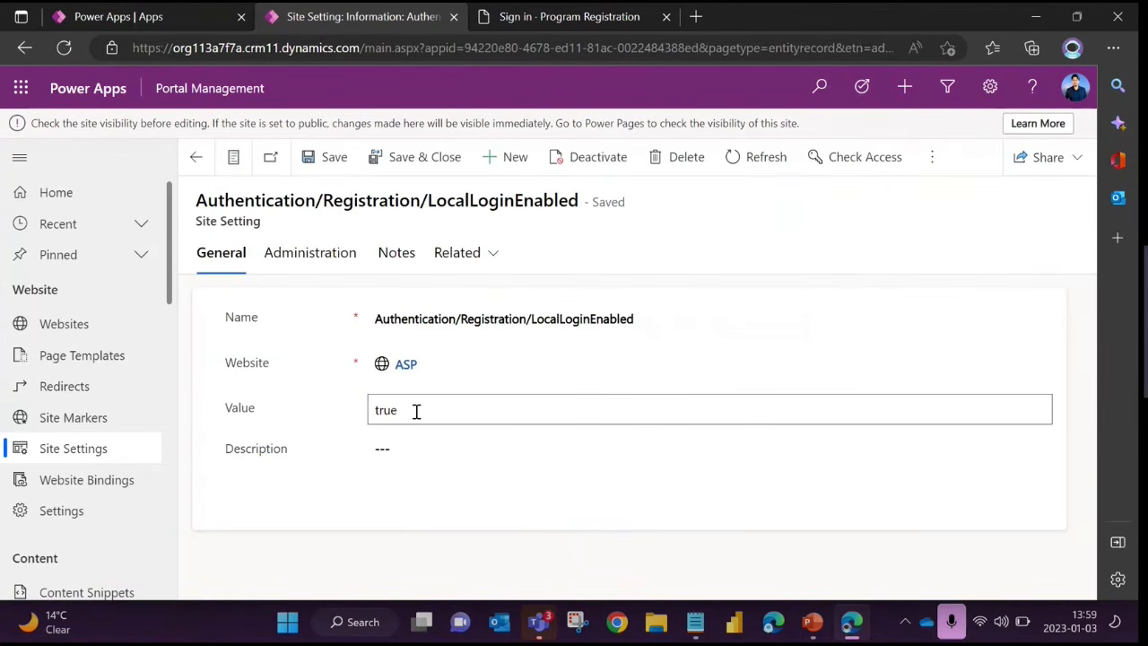
Switch to the portal's sign-in page, highlight the Local SignIn section and open the Register page
{"action": "left_click", "coordinate": [549, 22]}
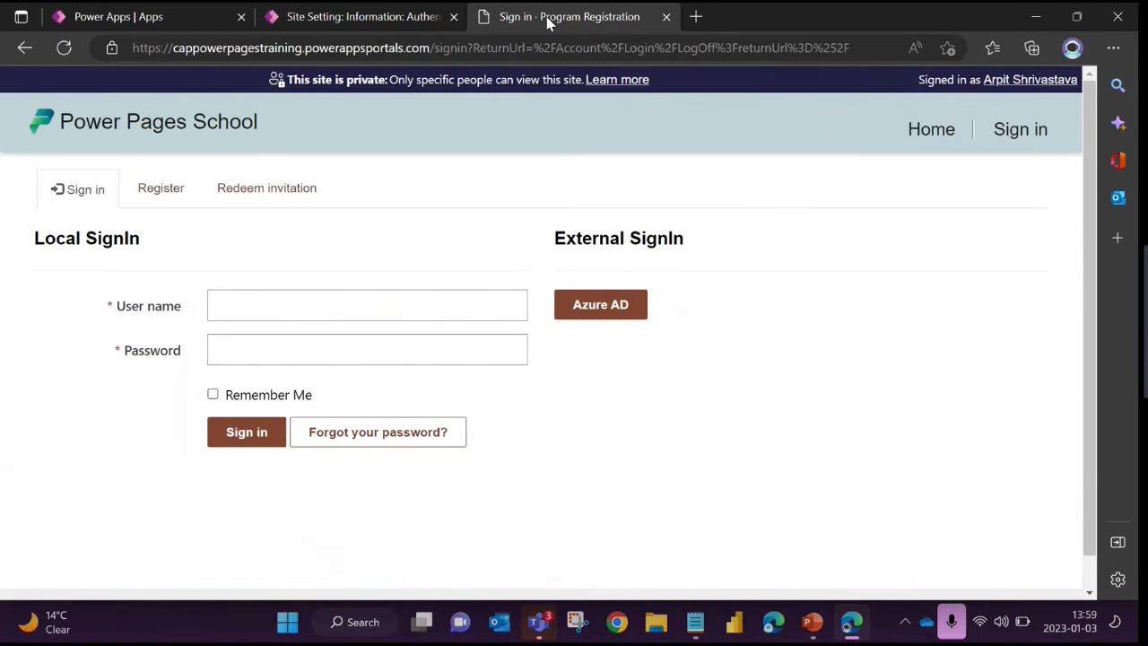
{"action": "left_click_drag", "start_coordinate": [34, 237], "coordinate": [498, 449]}
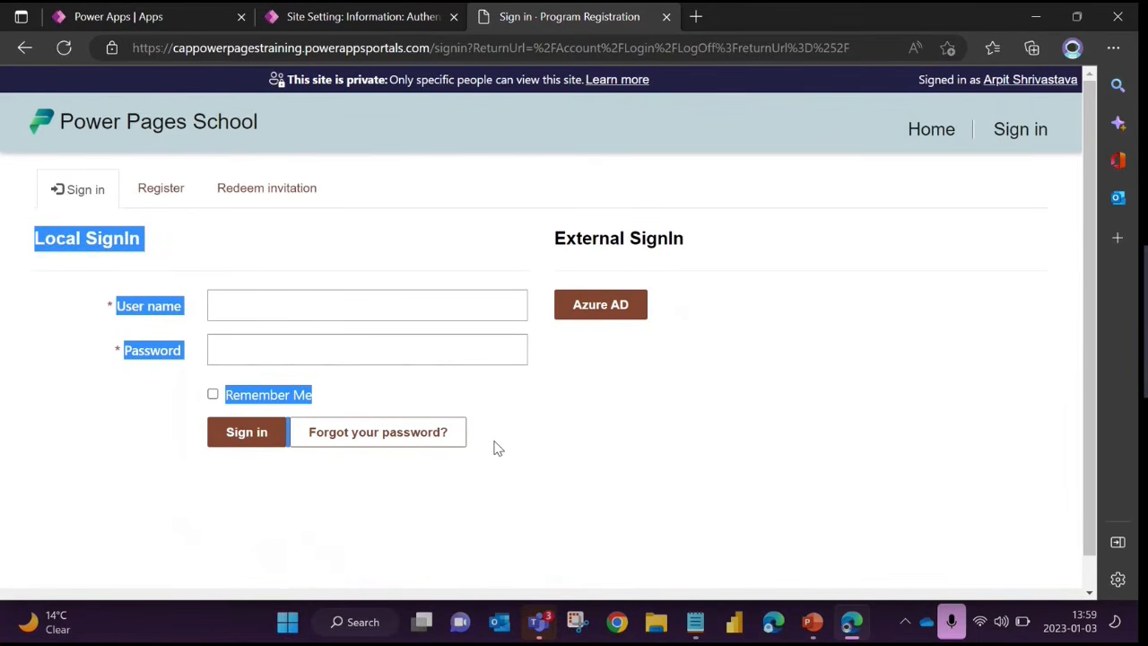
{"action": "left_click", "coordinate": [148, 191]}
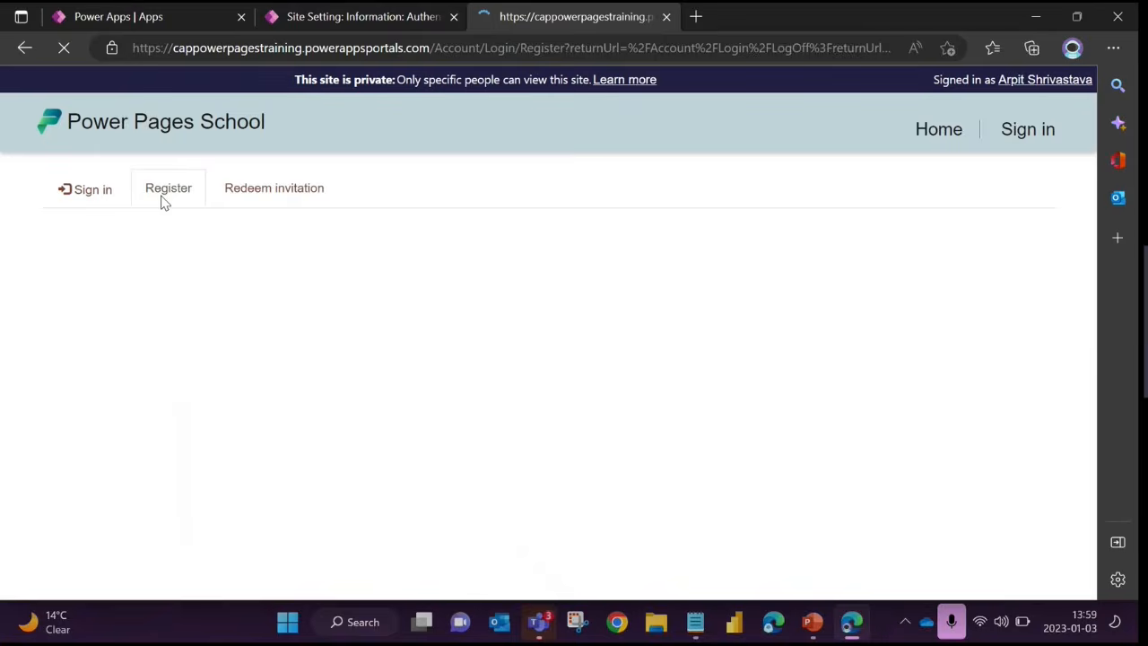
Highlight the local account registration form on the Register page, then examine the Value field of the LocalLoginEnabled site setting
{"action": "left_click_drag", "start_coordinate": [36, 237], "coordinate": [439, 489]}
{"action": "left_click", "coordinate": [543, 502]}
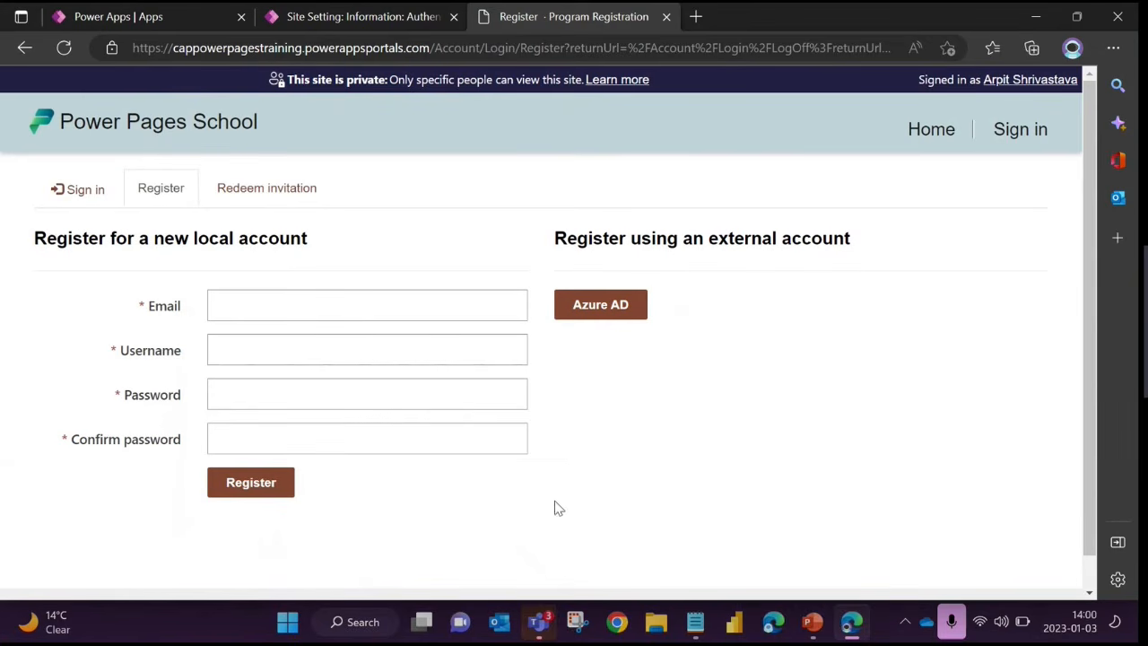
{"action": "left_click", "coordinate": [415, 18]}
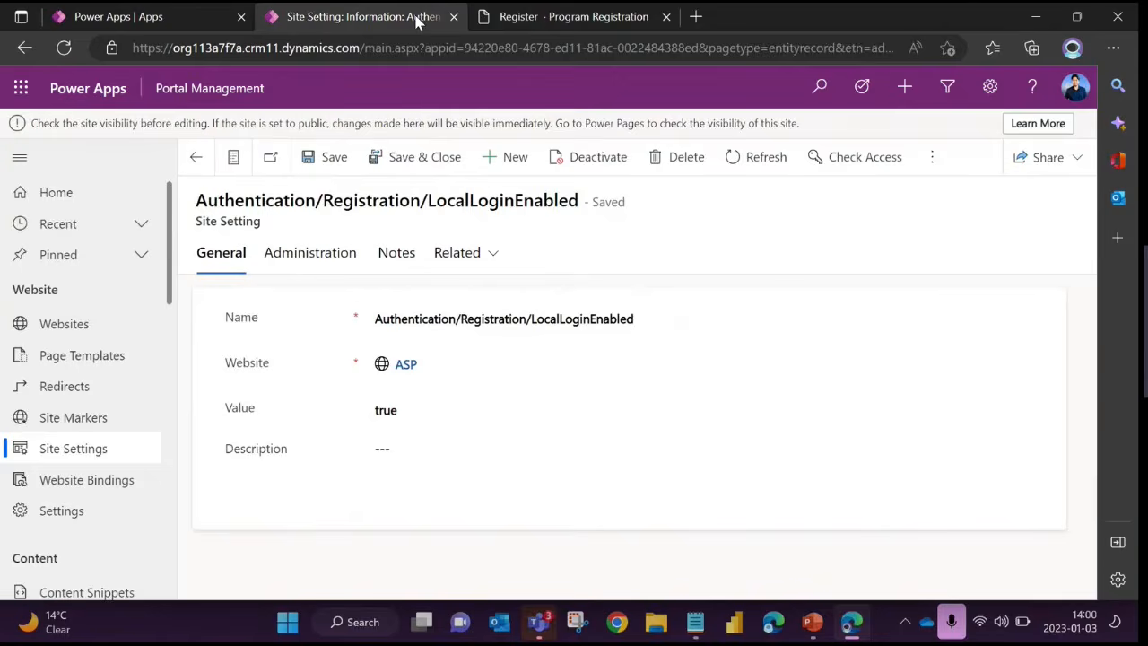
{"action": "left_click", "coordinate": [418, 408]}
{"action": "left_click_drag", "start_coordinate": [404, 408], "coordinate": [323, 403]}
{"action": "left_click", "coordinate": [400, 410]}
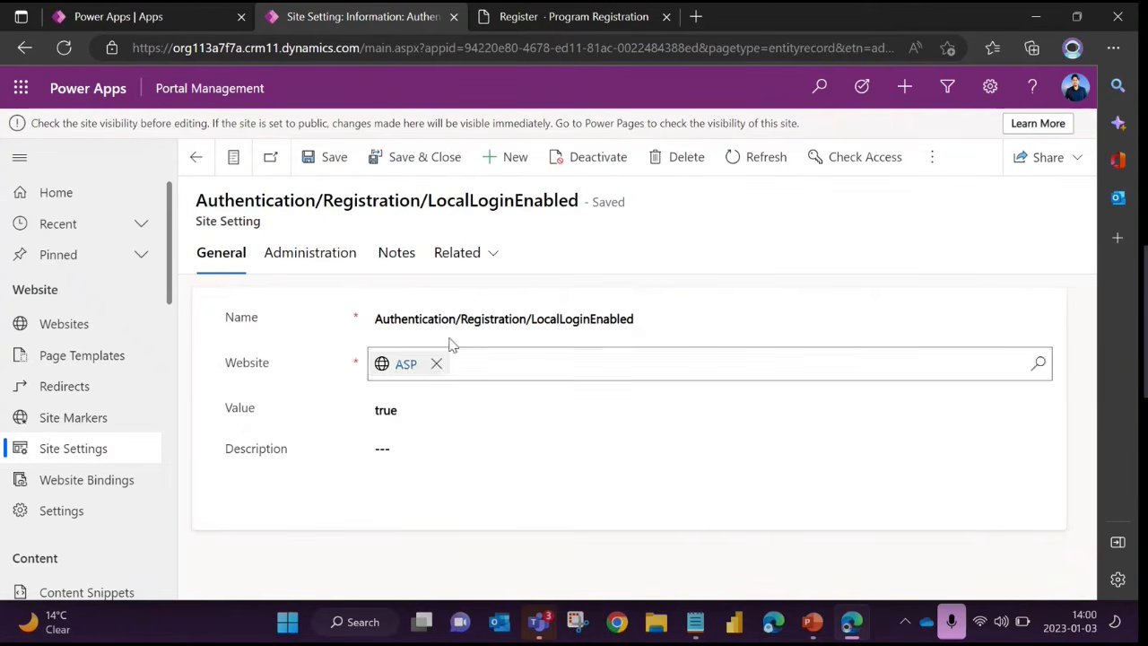
Compare the LocalLoginEnabled value with the portal's Register page and highlight the heading for registering with an external account
{"action": "left_click", "coordinate": [565, 16]}
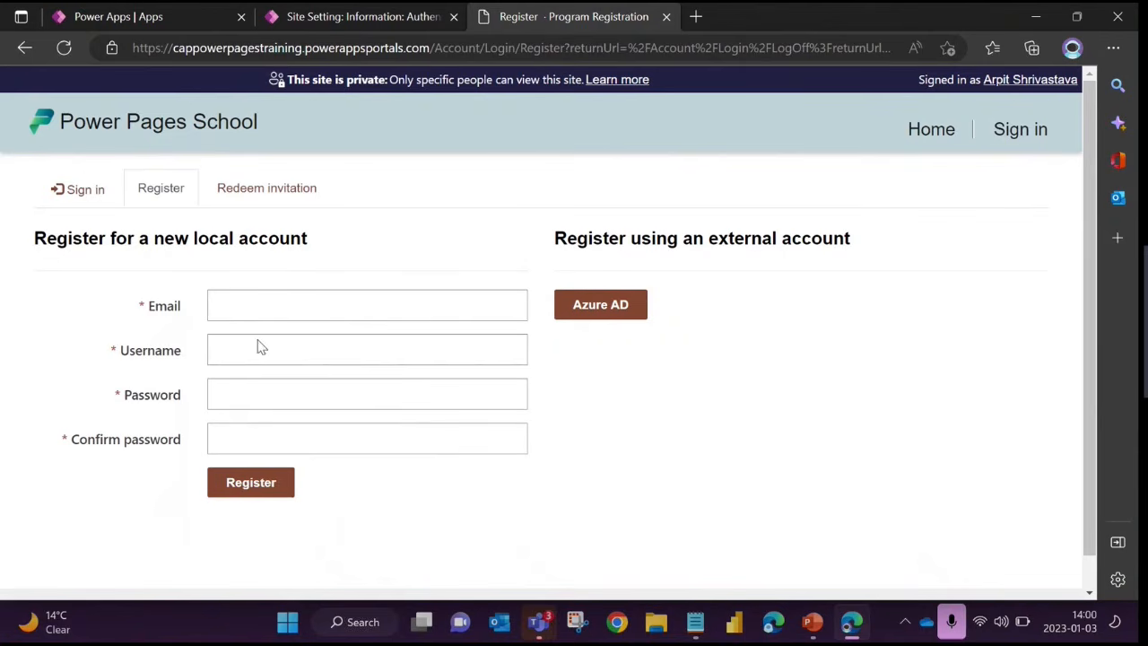
{"action": "left_click", "coordinate": [350, 20]}
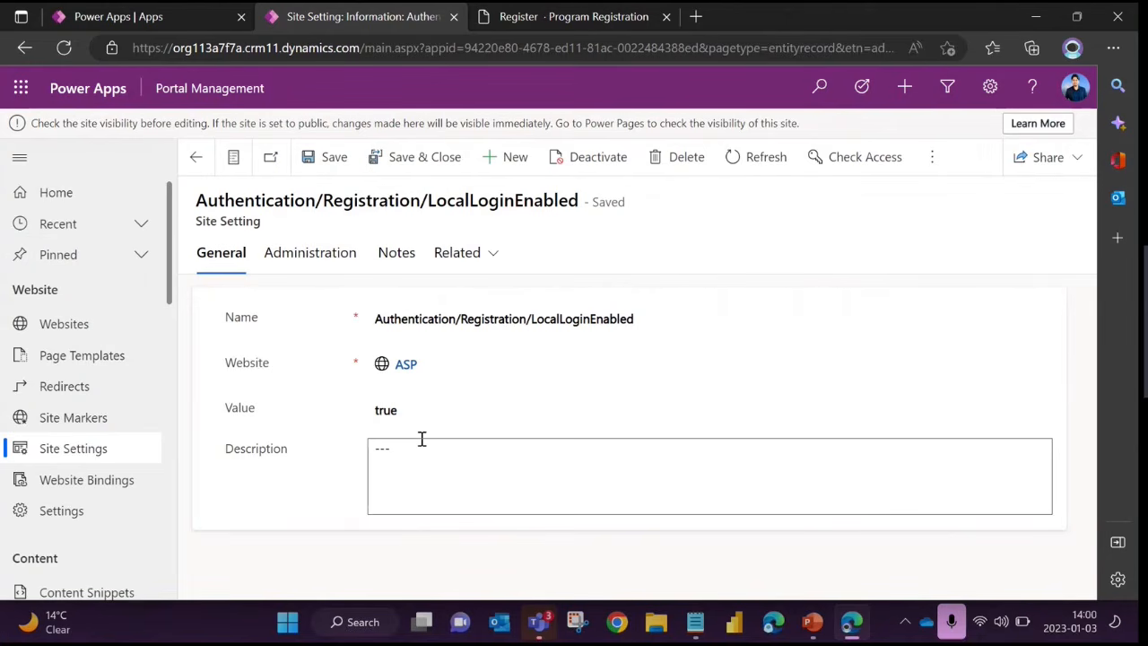
{"action": "left_click", "coordinate": [379, 408]}
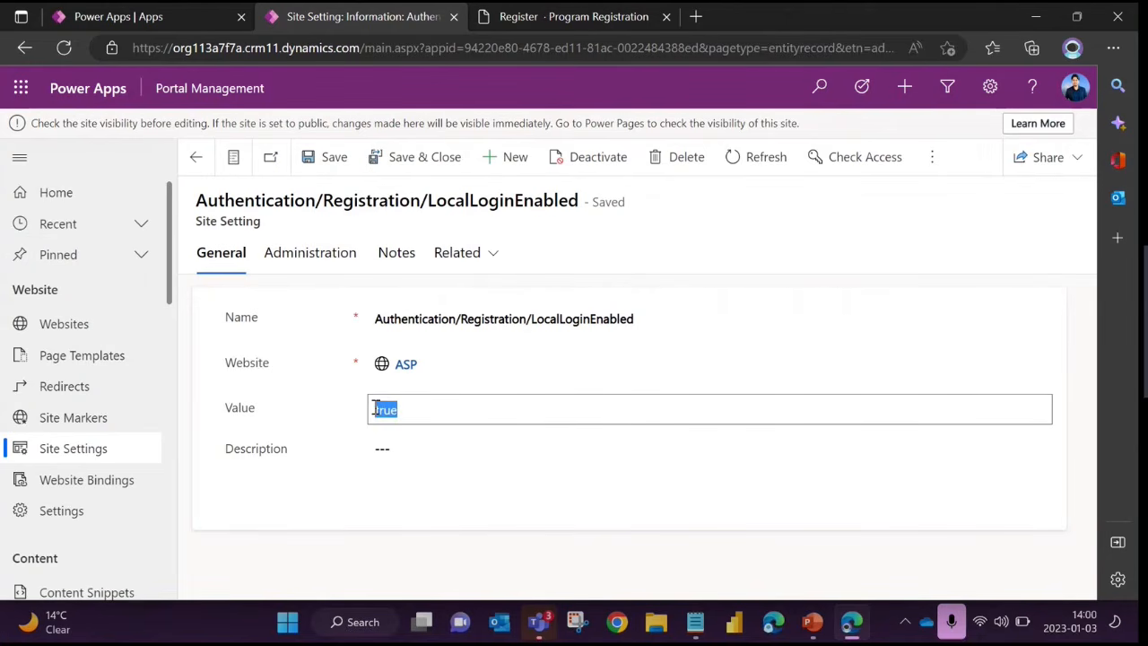
{"action": "left_click", "coordinate": [551, 18]}
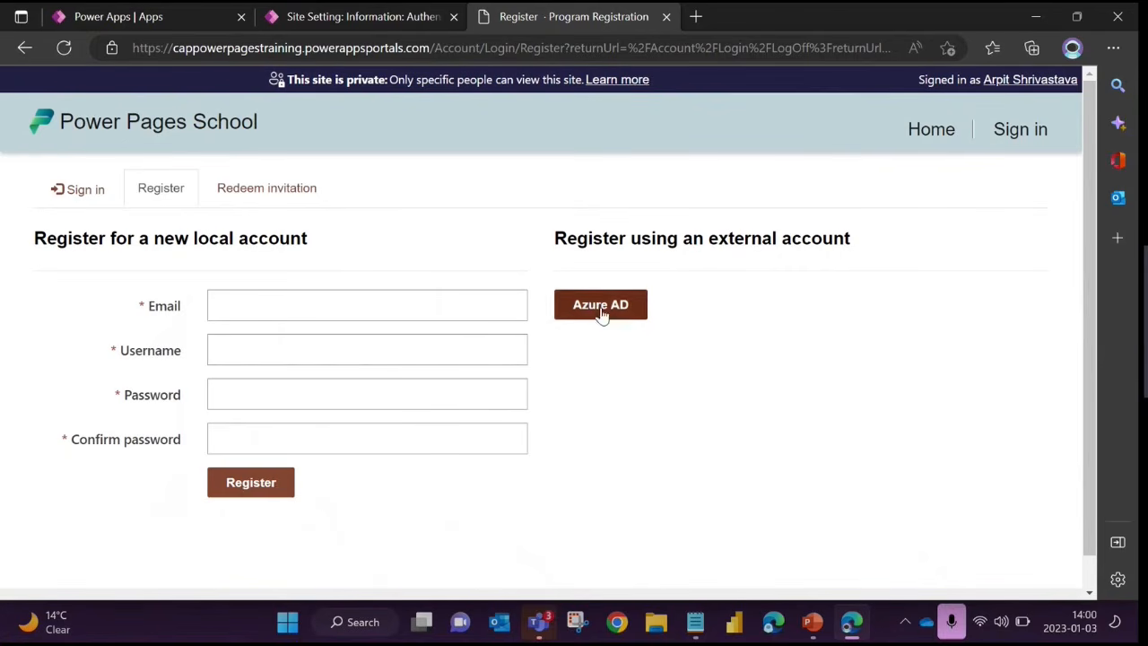
{"action": "left_click_drag", "start_coordinate": [556, 239], "coordinate": [892, 249]}
{"action": "left_click", "coordinate": [789, 328]}
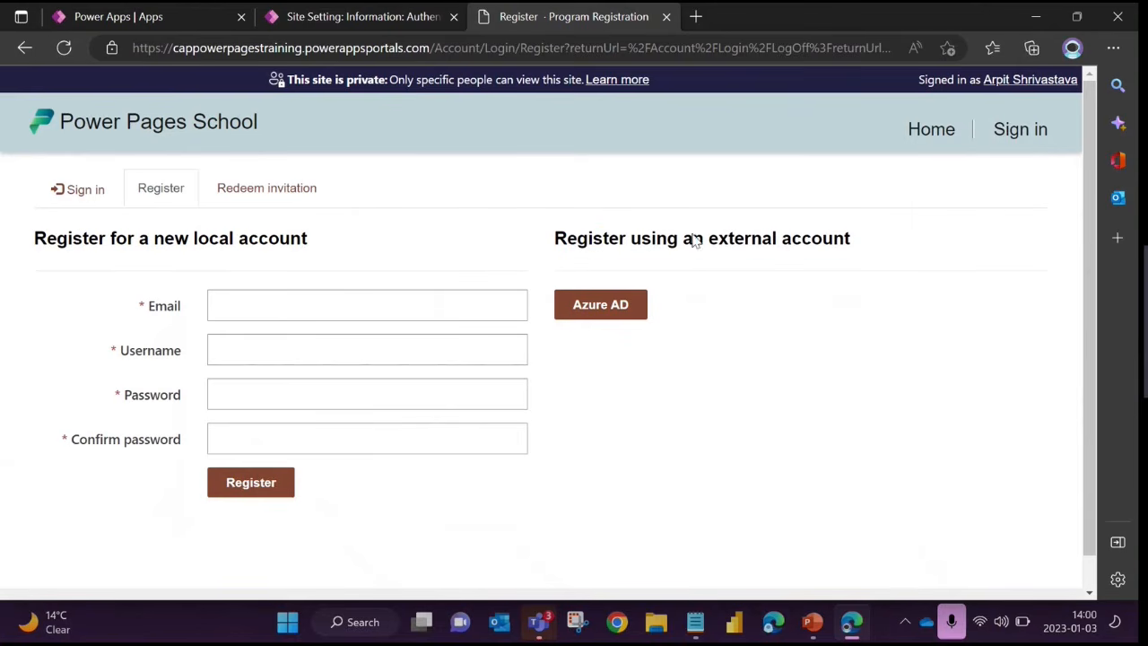
Go back to the LocalLoginEnabled setting and leave it for the Active Site Settings list
{"action": "left_click", "coordinate": [355, 20]}
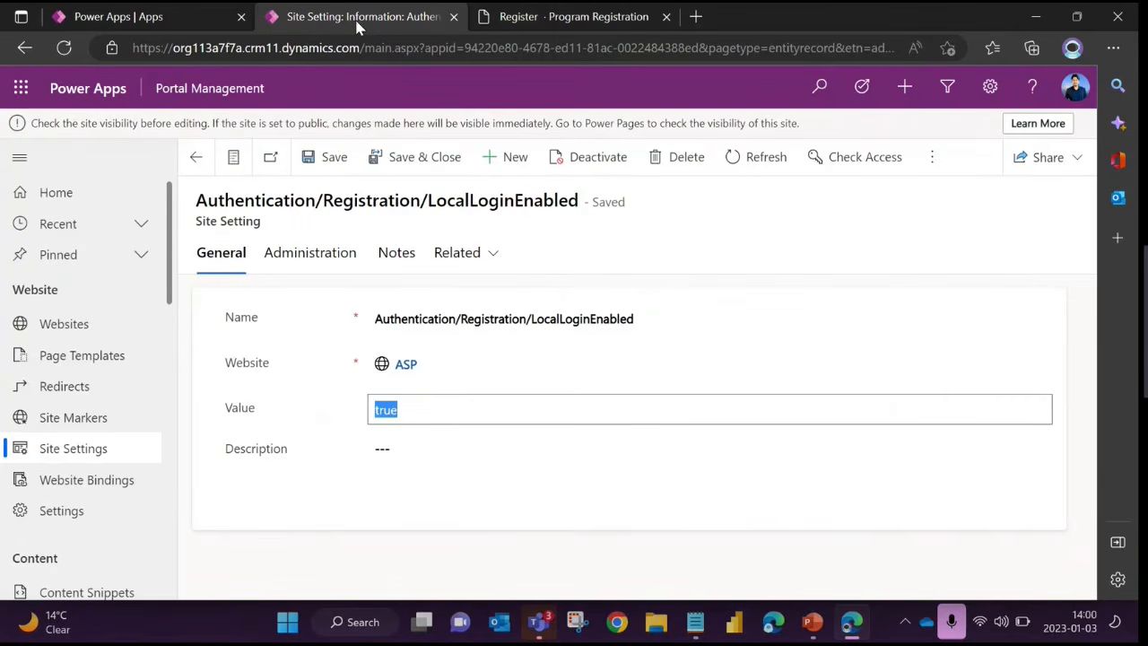
{"action": "left_click", "coordinate": [314, 500]}
{"action": "left_click", "coordinate": [200, 159]}
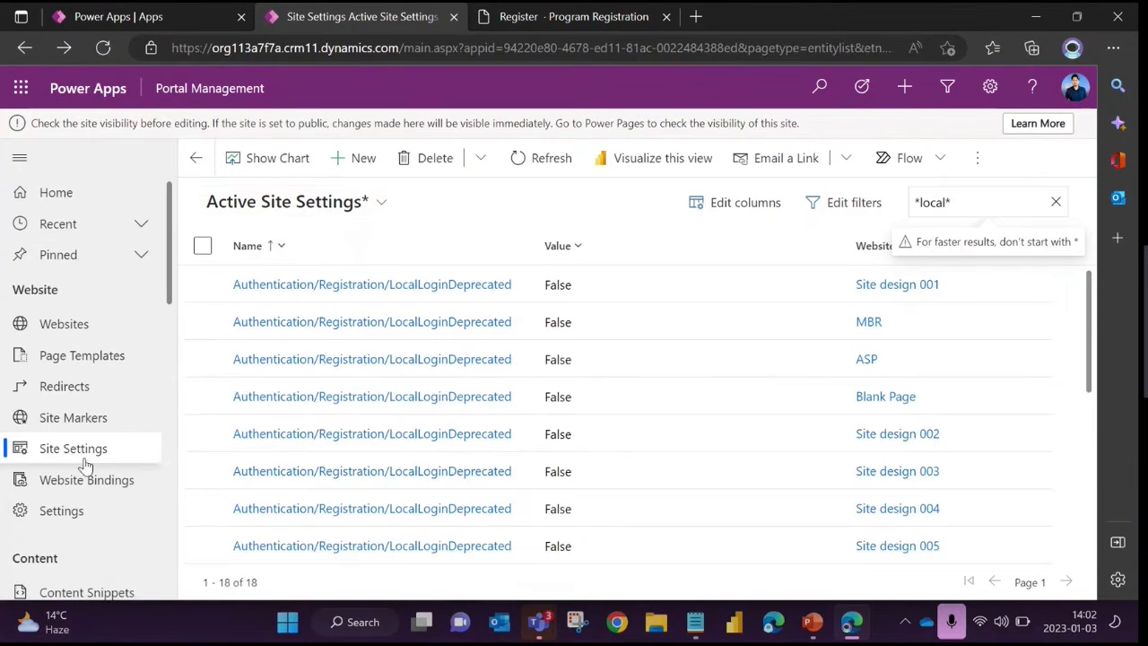
Look through the Active Site Markers list and open the ASP website's Access Denied marker
{"action": "left_click", "coordinate": [77, 417]}
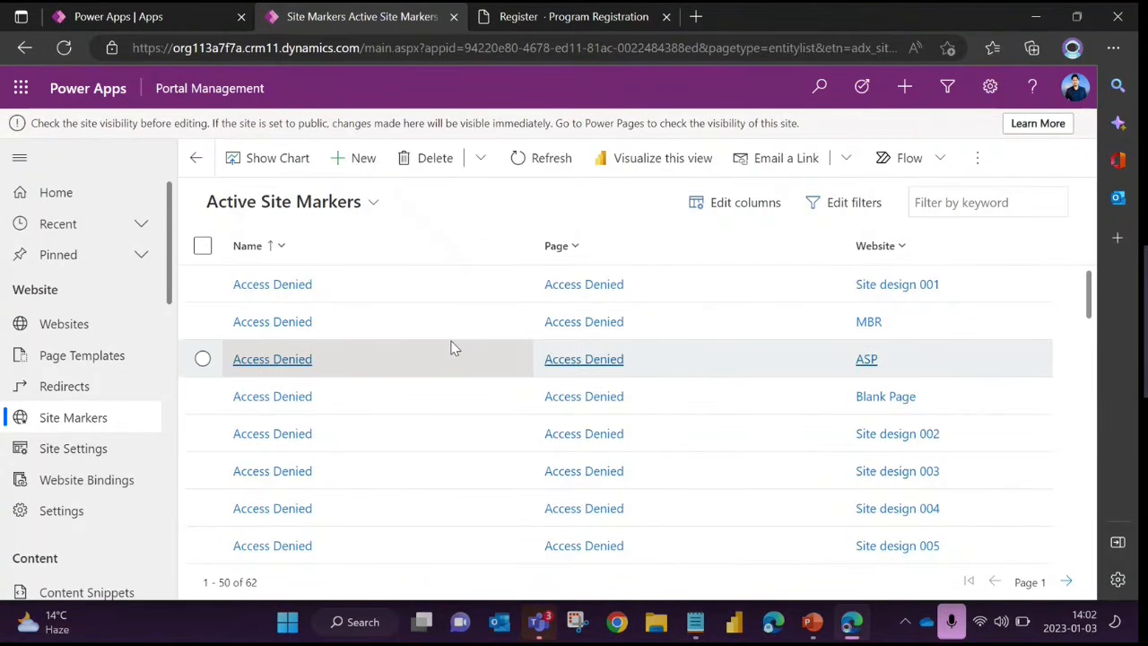
{"action": "scroll", "coordinate": [452, 348], "scroll_direction": "down", "scroll_amount": 4}
{"action": "scroll", "coordinate": [452, 350], "scroll_direction": "up", "scroll_amount": 1}
{"action": "scroll", "coordinate": [452, 349], "scroll_direction": "up", "scroll_amount": 2}
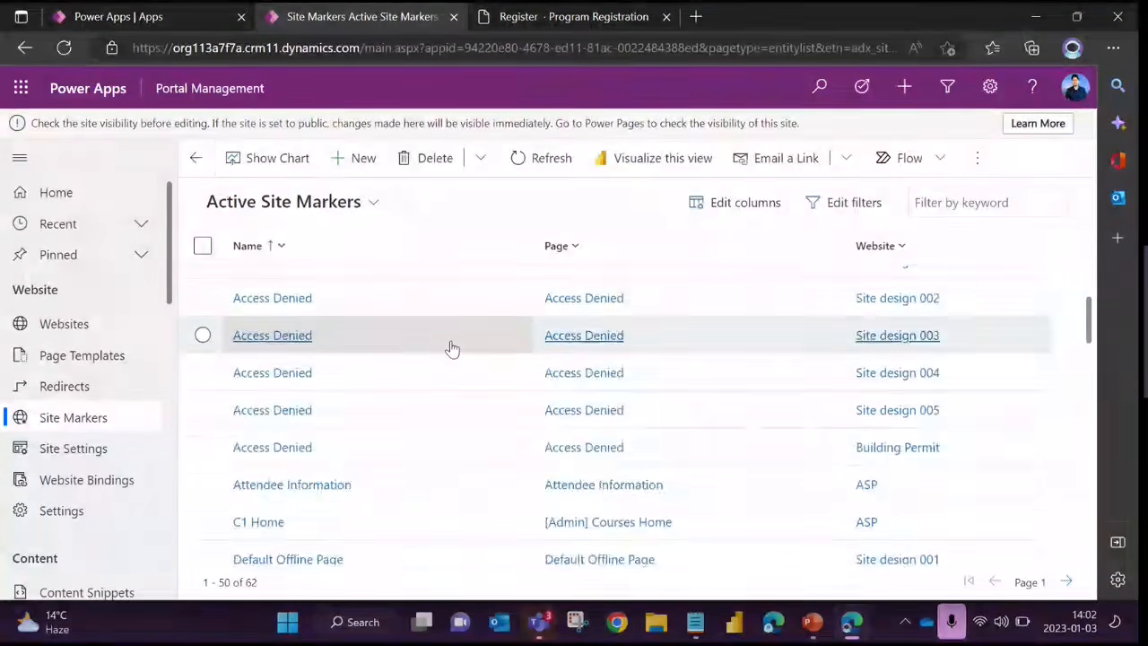
{"action": "scroll", "coordinate": [452, 348], "scroll_direction": "down", "scroll_amount": 2}
{"action": "scroll", "coordinate": [283, 328], "scroll_direction": "up", "scroll_amount": 3}
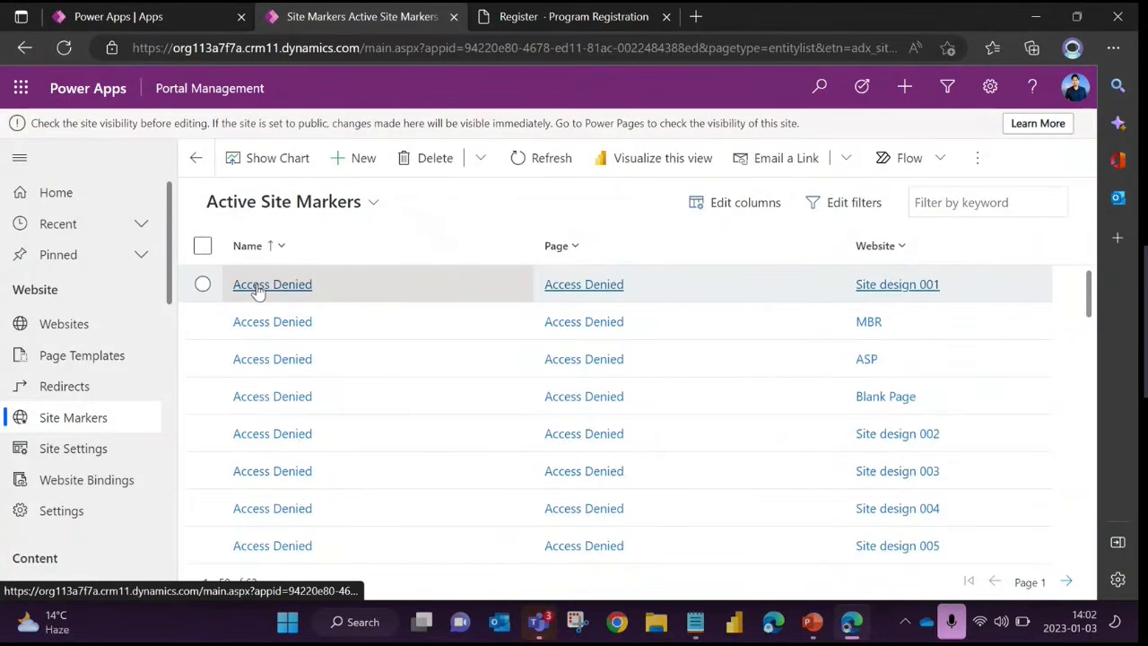
{"action": "left_click", "coordinate": [264, 362]}
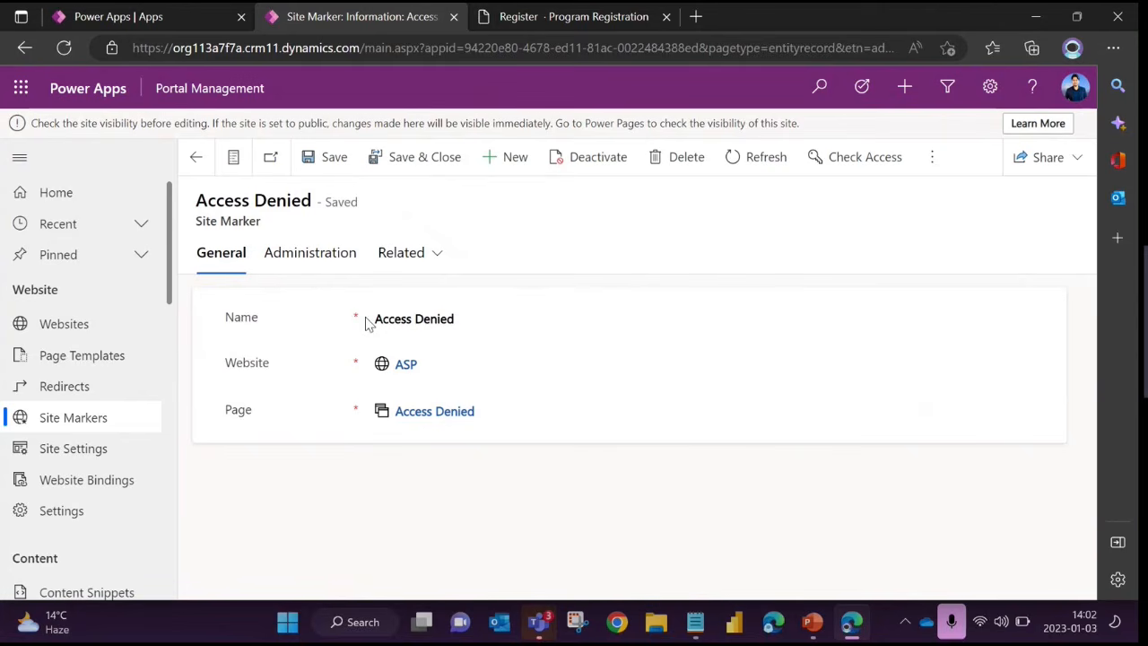
Examine how the Access Denied site marker relates to its page, highlighting the Site Marker and Page labels
{"action": "left_click_drag", "start_coordinate": [201, 221], "coordinate": [293, 228]}
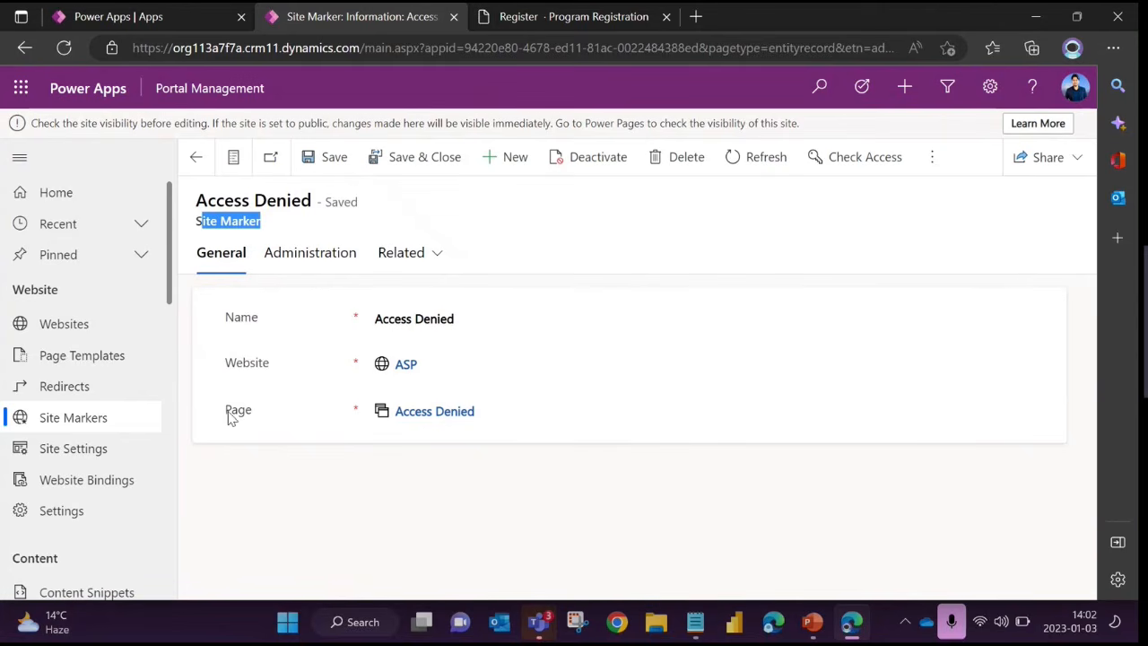
{"action": "left_click_drag", "start_coordinate": [226, 412], "coordinate": [256, 411]}
{"action": "left_click", "coordinate": [324, 462]}
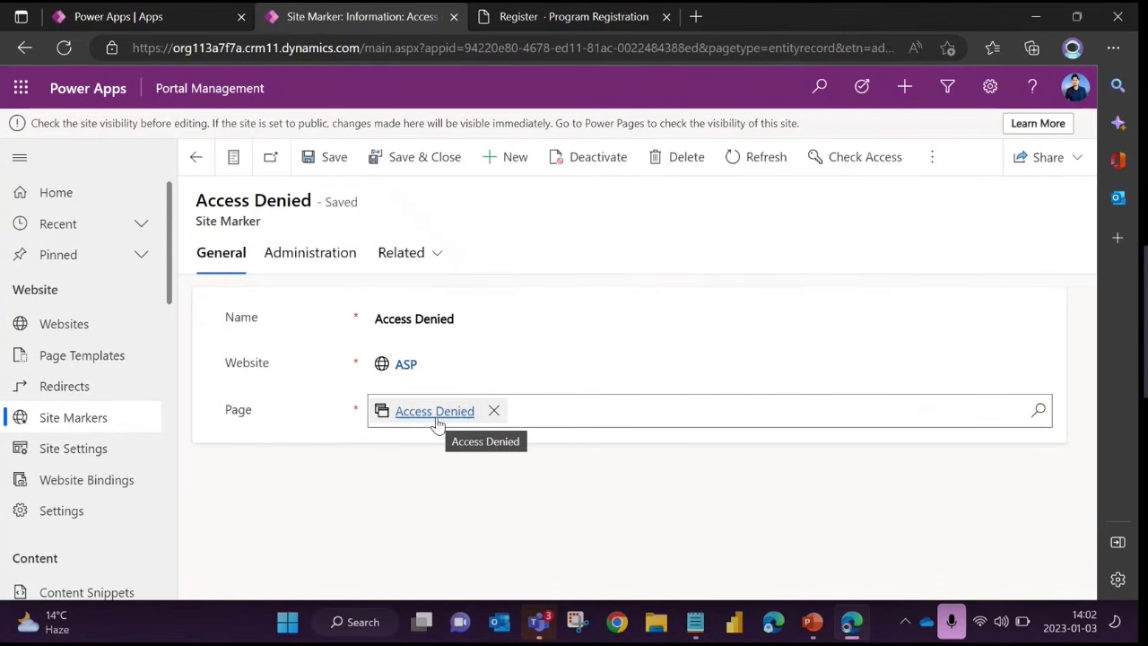
{"action": "left_click_drag", "start_coordinate": [197, 223], "coordinate": [299, 233]}
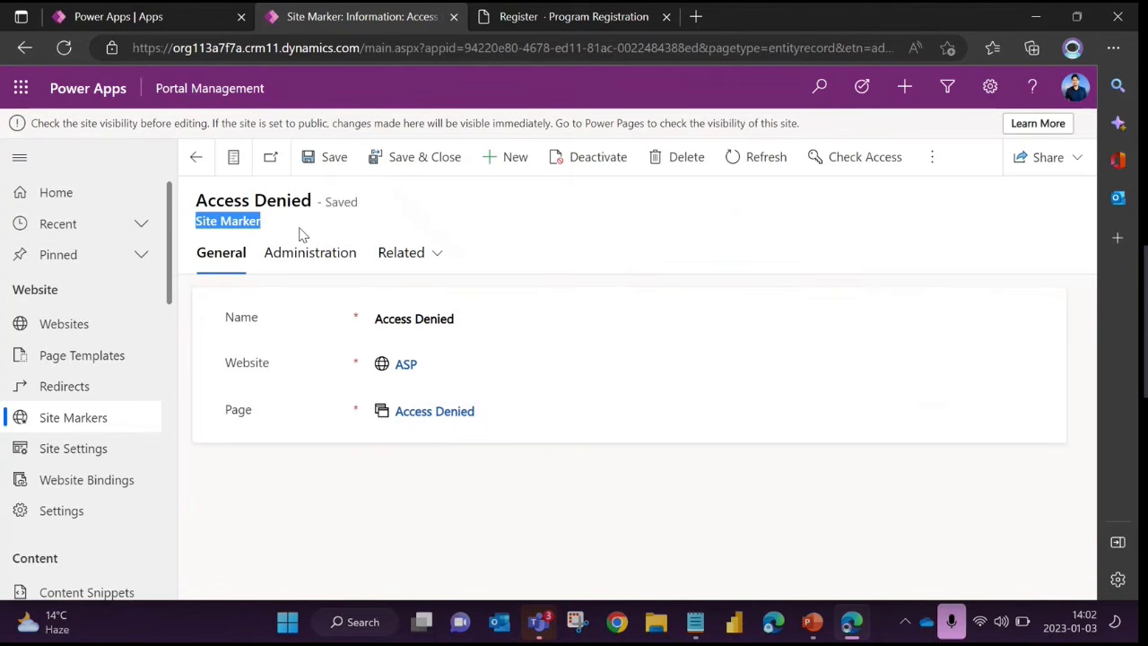
{"action": "left_click", "coordinate": [437, 234]}
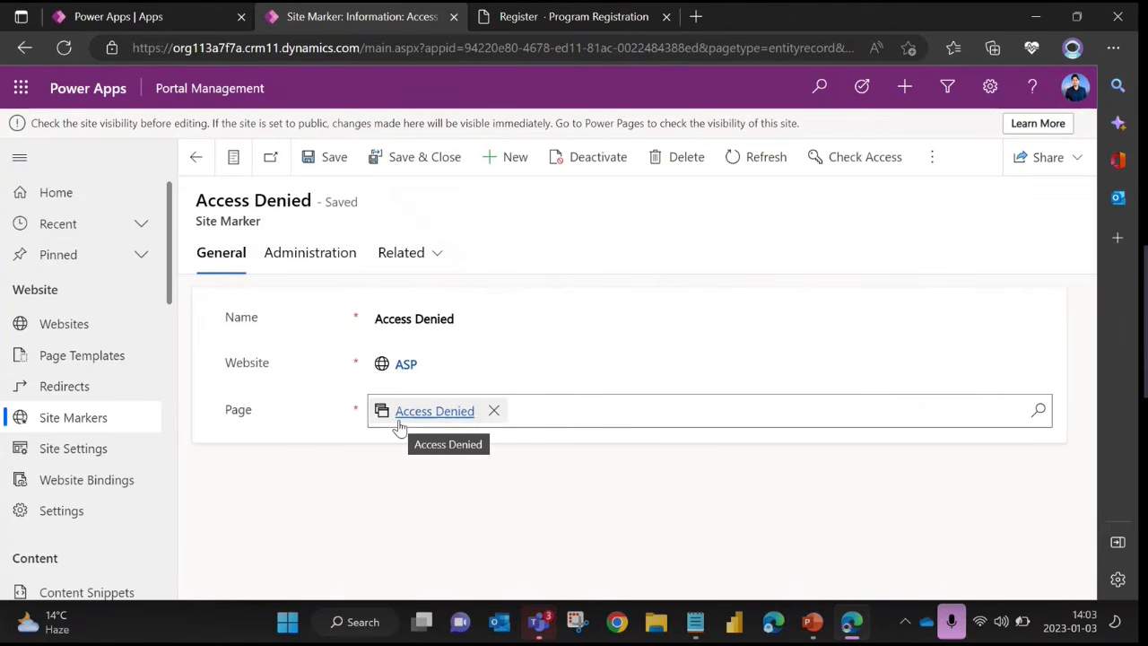
{"action": "left_click_drag", "start_coordinate": [198, 222], "coordinate": [289, 231]}
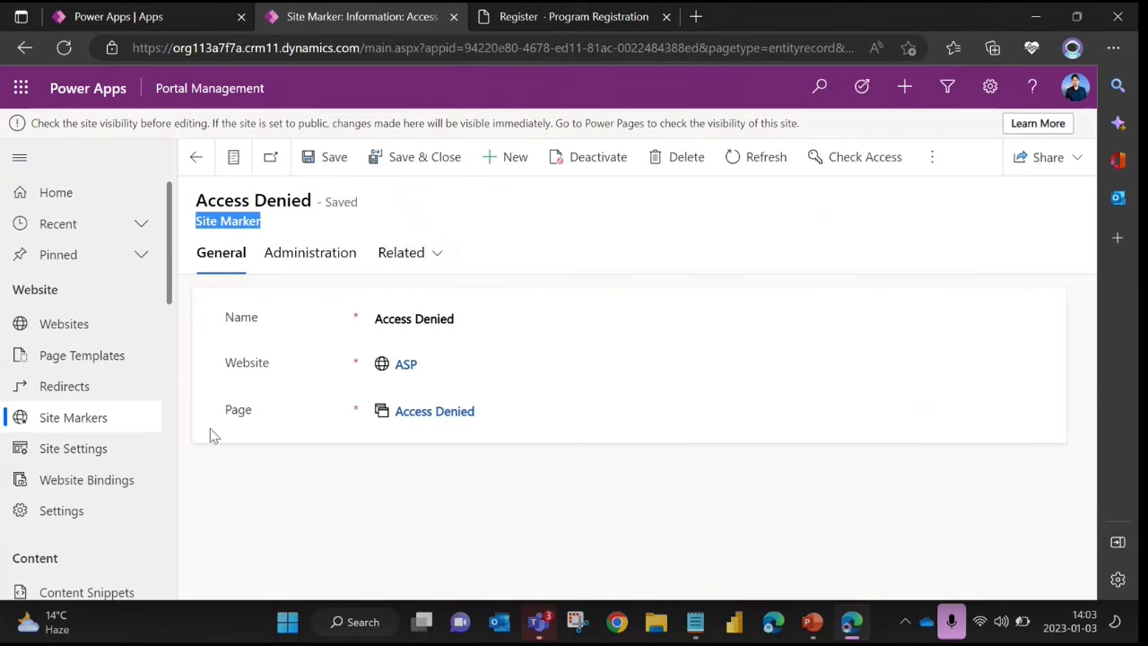
Browse the Security area, opening Table Permissions and Web Roles, and locate the ASP website's Anonymous Users role
{"action": "scroll", "coordinate": [95, 463], "scroll_direction": "down", "scroll_amount": 4}
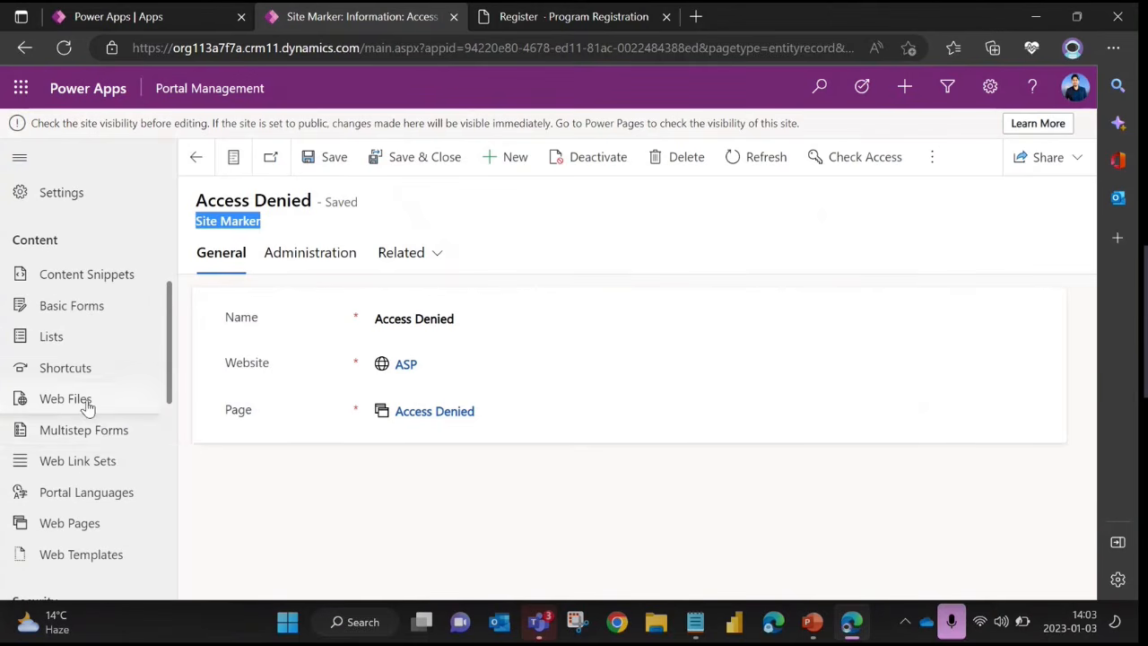
{"action": "scroll", "coordinate": [99, 368], "scroll_direction": "down", "scroll_amount": 3}
{"action": "scroll", "coordinate": [95, 375], "scroll_direction": "down", "scroll_amount": 1}
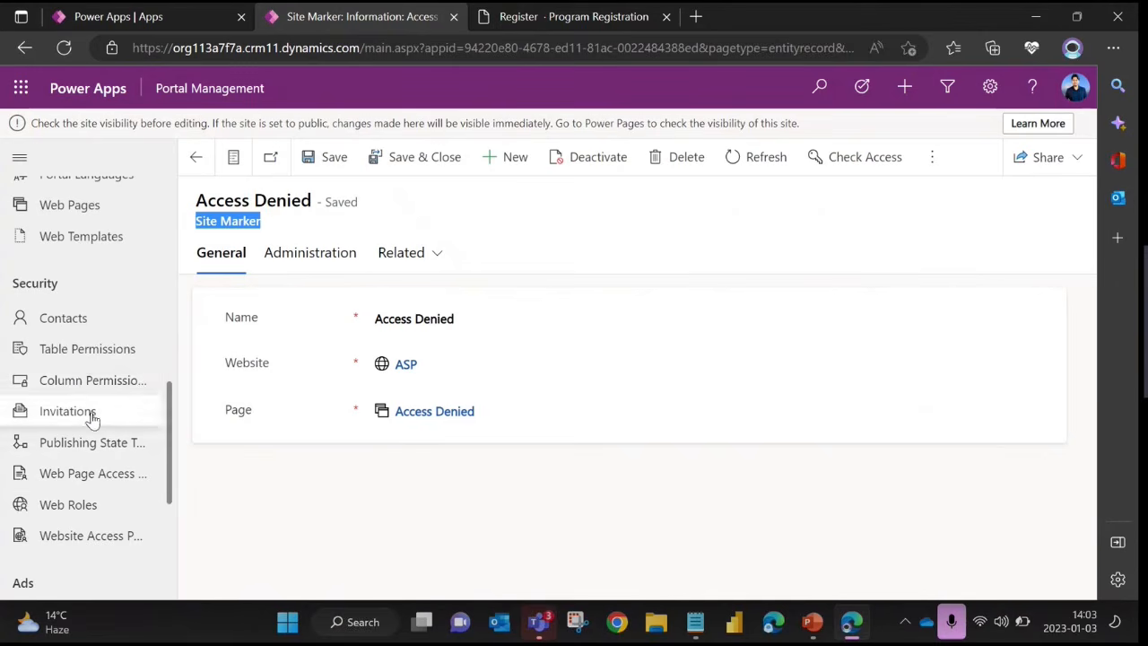
{"action": "left_click", "coordinate": [79, 358]}
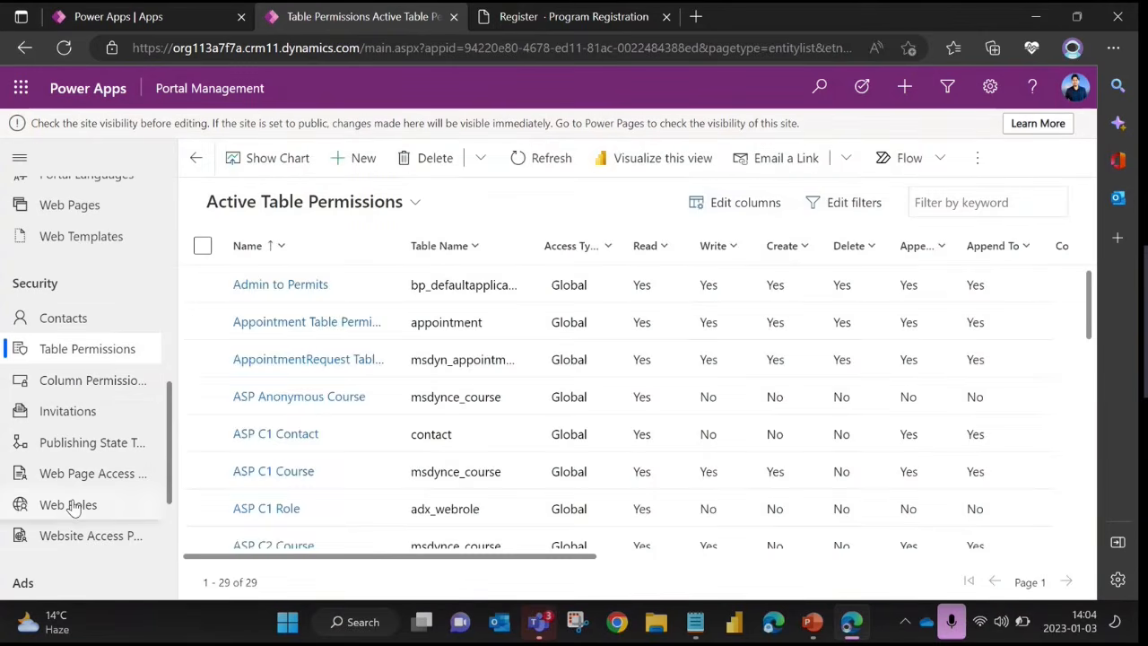
{"action": "left_click", "coordinate": [73, 507]}
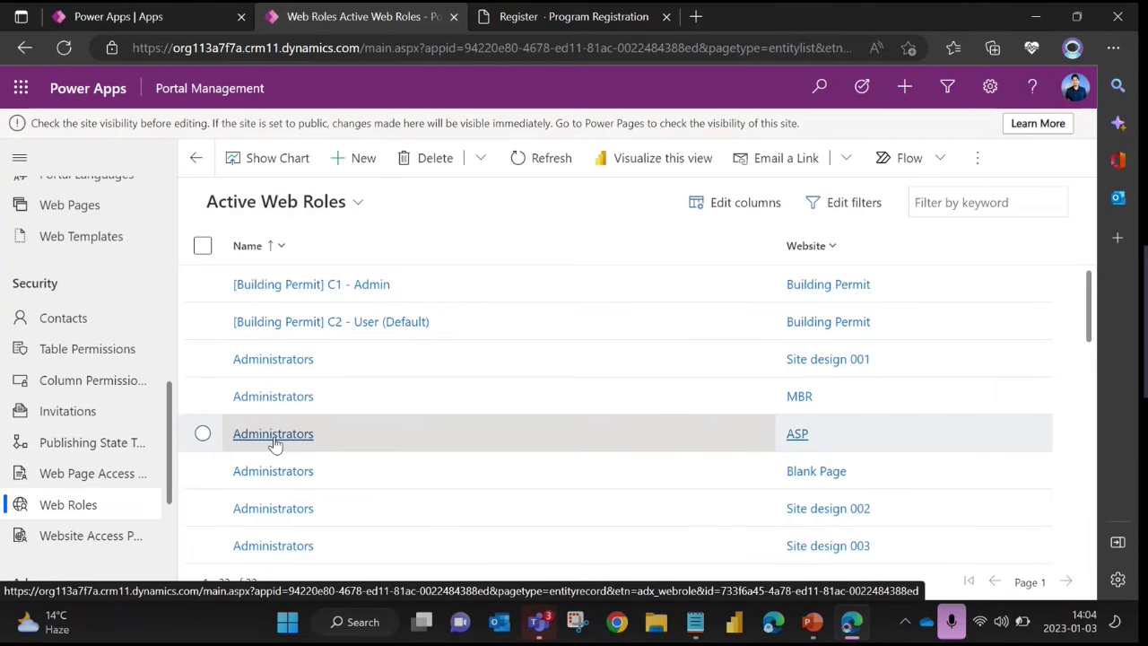
{"action": "scroll", "coordinate": [326, 430], "scroll_direction": "down", "scroll_amount": 5}
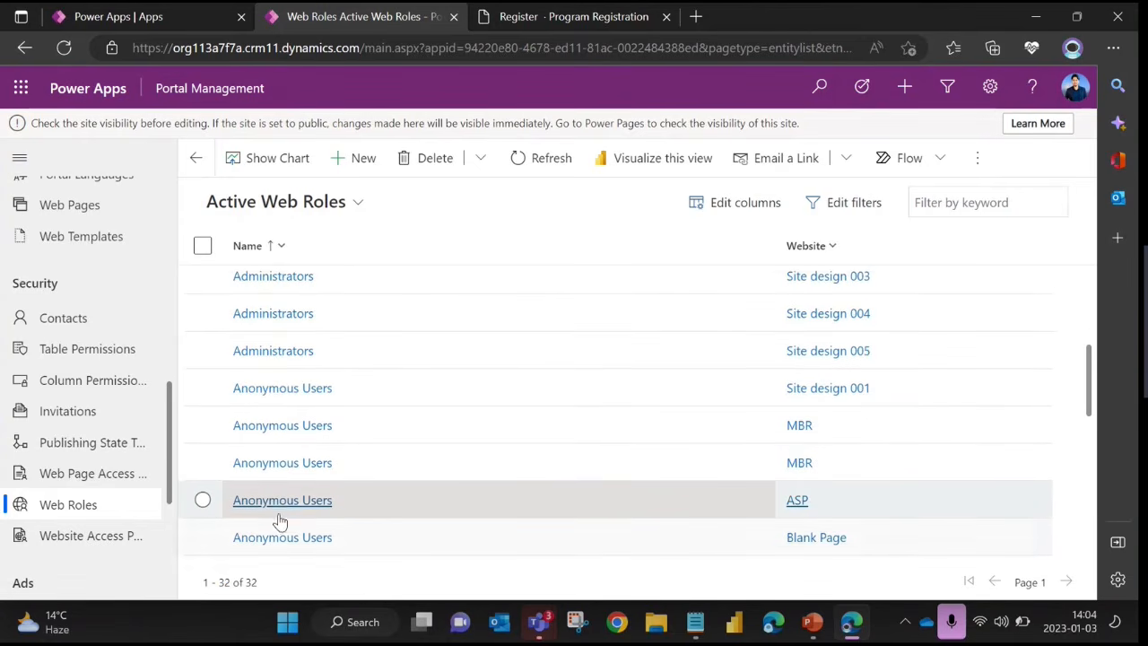
{"action": "left_click", "coordinate": [202, 501]}
{"action": "left_click", "coordinate": [203, 500]}
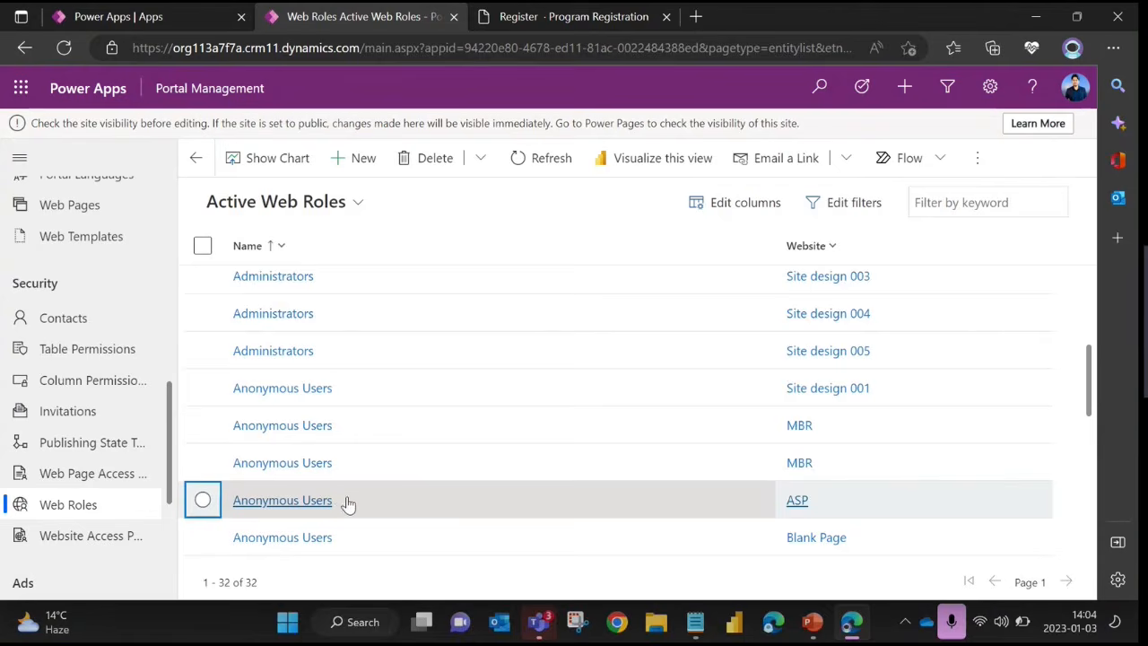
View the portal's home page as a signed-out visitor, then return to the Active Web Roles list
{"action": "left_click", "coordinate": [581, 18]}
{"action": "left_click", "coordinate": [193, 151]}
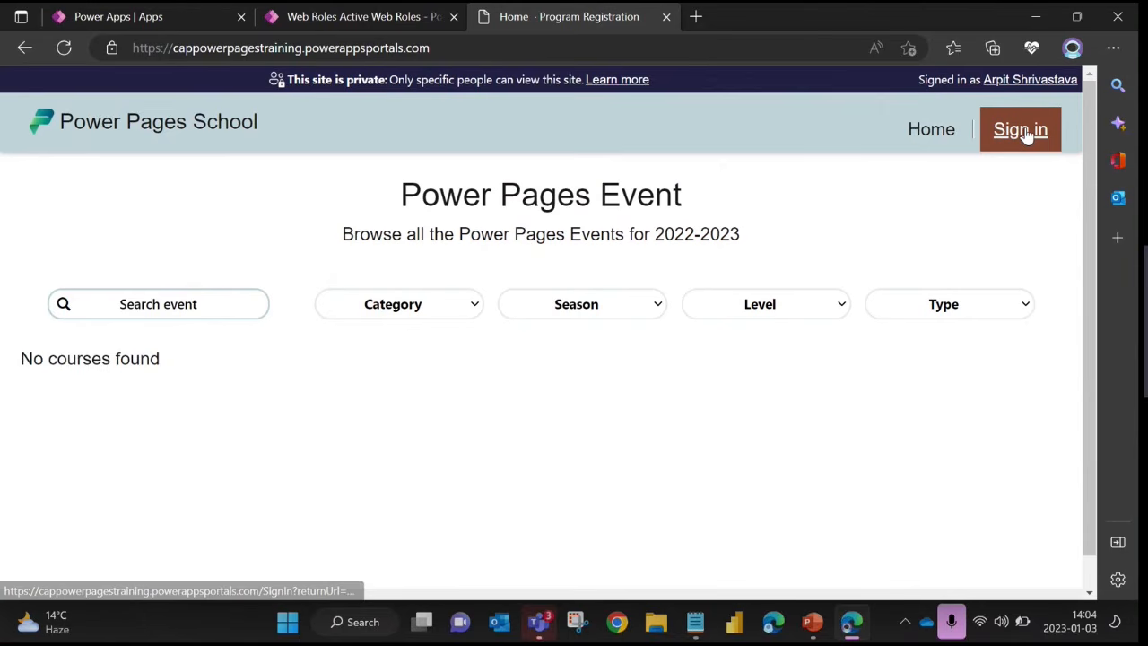
{"action": "left_click", "coordinate": [399, 19]}
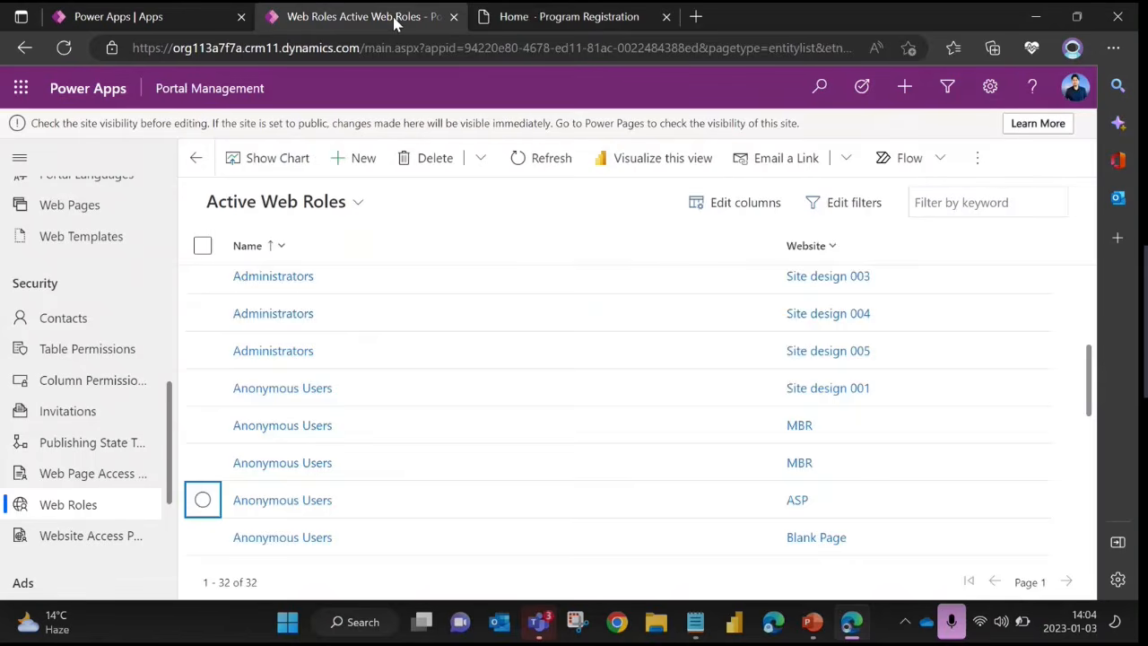
Locate the Authenticated Users web roles and check the portal's home page once more
{"action": "scroll", "coordinate": [386, 386], "scroll_direction": "down", "scroll_amount": 5}
{"action": "scroll", "coordinate": [381, 430], "scroll_direction": "down", "scroll_amount": 2}
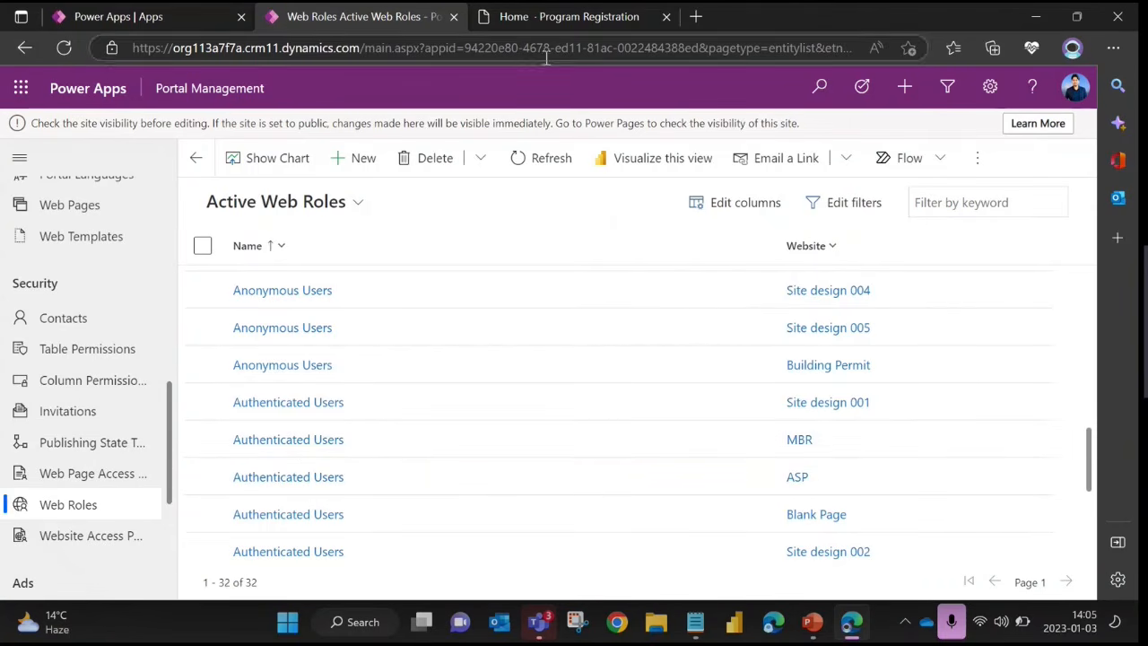
{"action": "left_click", "coordinate": [565, 17]}
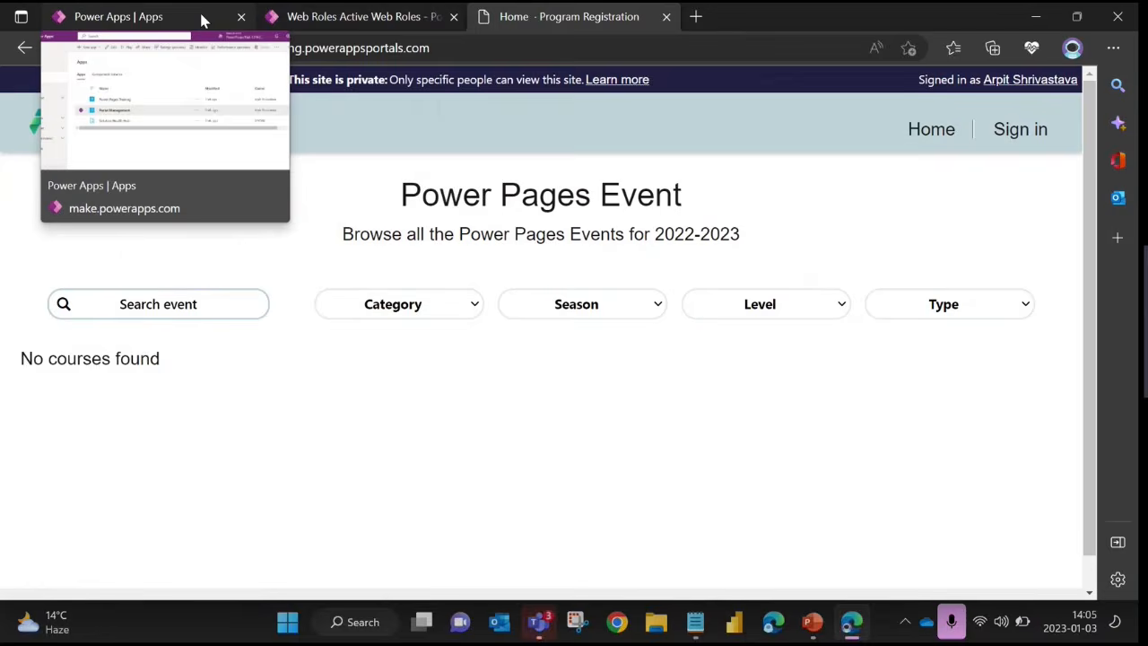
{"action": "left_click", "coordinate": [377, 25]}
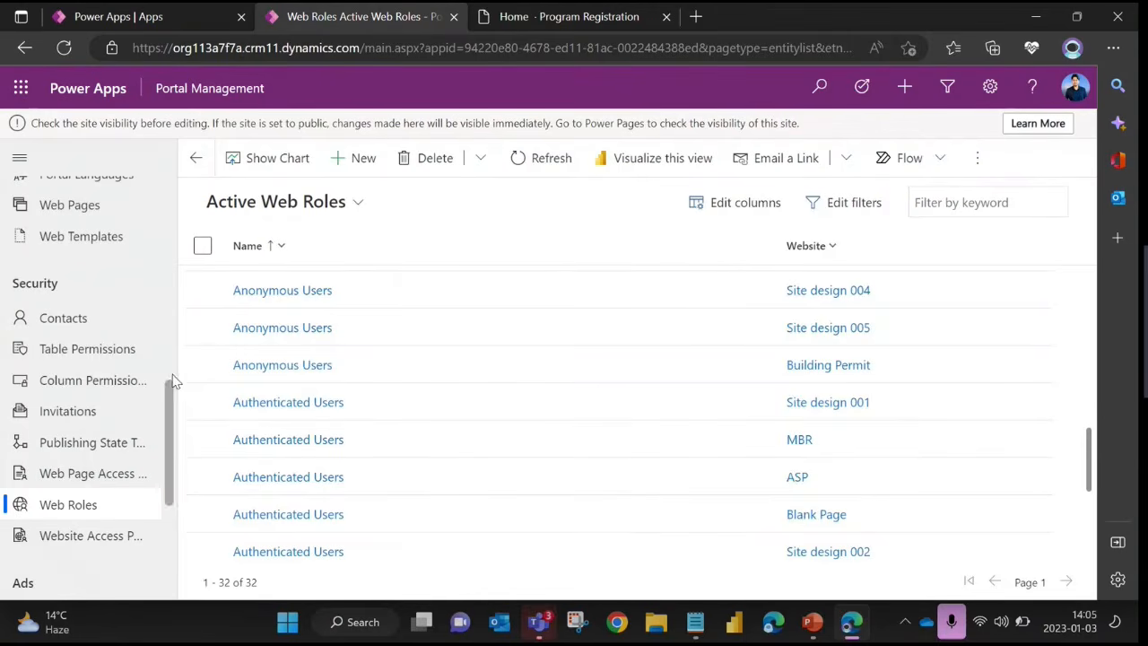
Open the ASP C1 Contact table permission and examine its Access Type options and privileges without changing them
{"action": "left_click", "coordinate": [107, 359]}
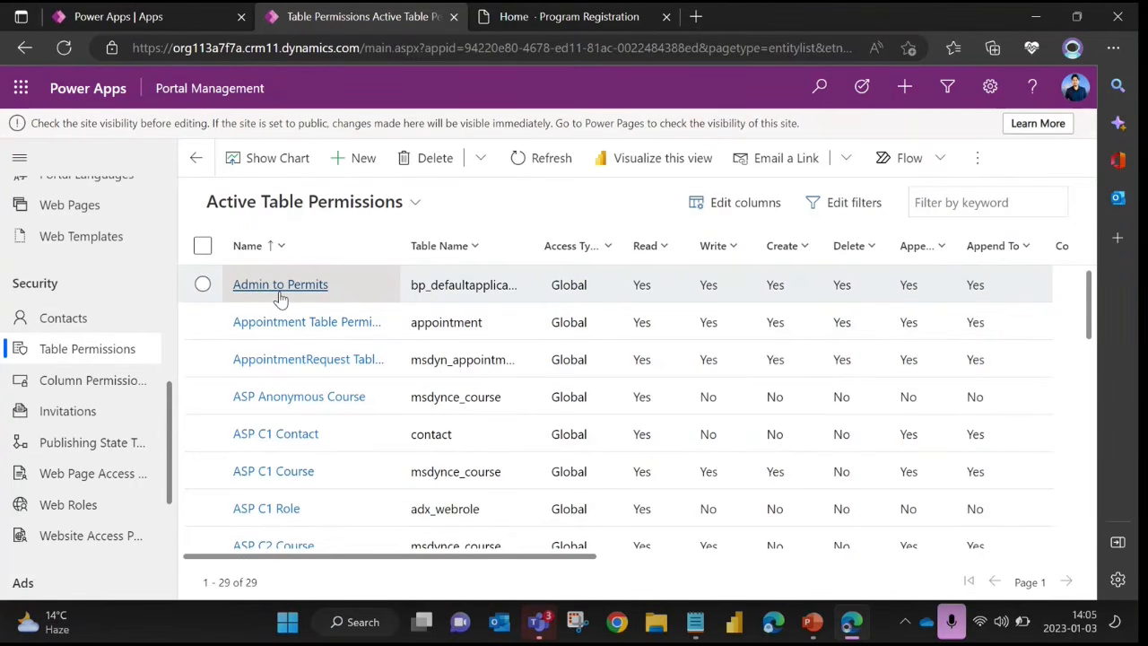
{"action": "left_click", "coordinate": [281, 441]}
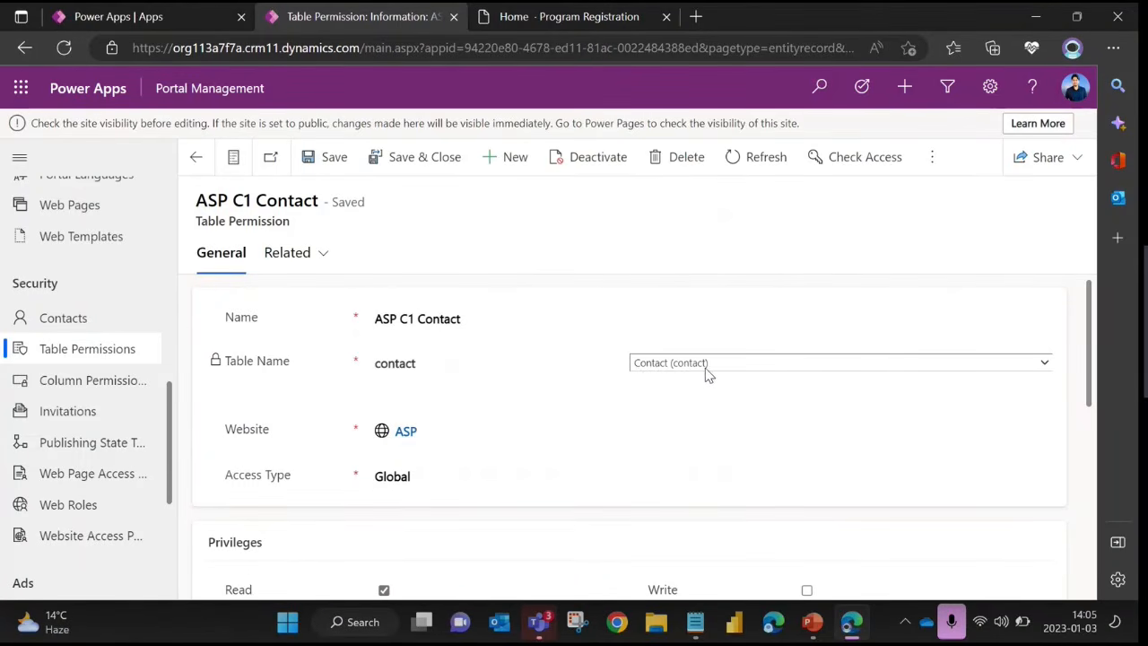
{"action": "scroll", "coordinate": [695, 373], "scroll_direction": "down", "scroll_amount": 2}
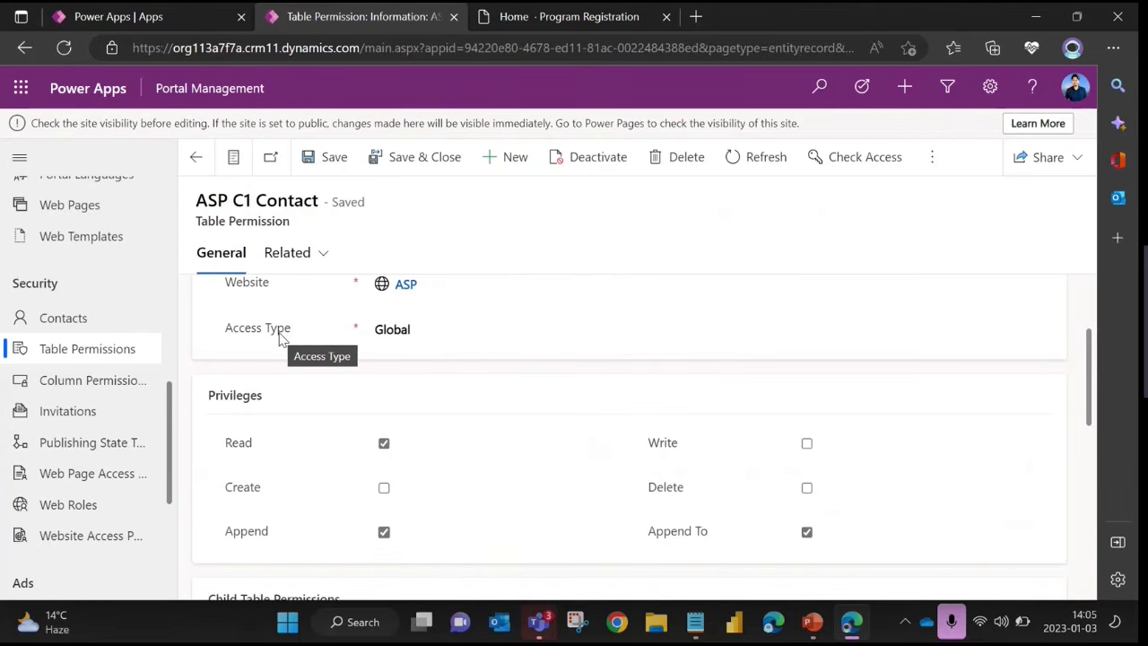
{"action": "left_click", "coordinate": [415, 332]}
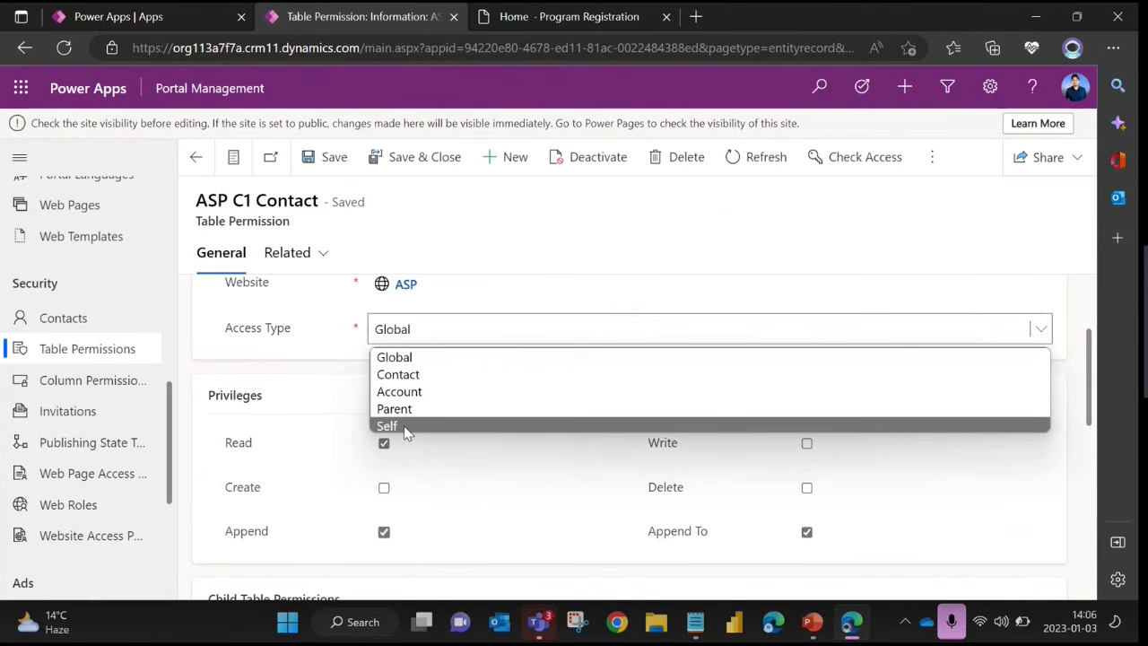
{"action": "left_click", "coordinate": [338, 415]}
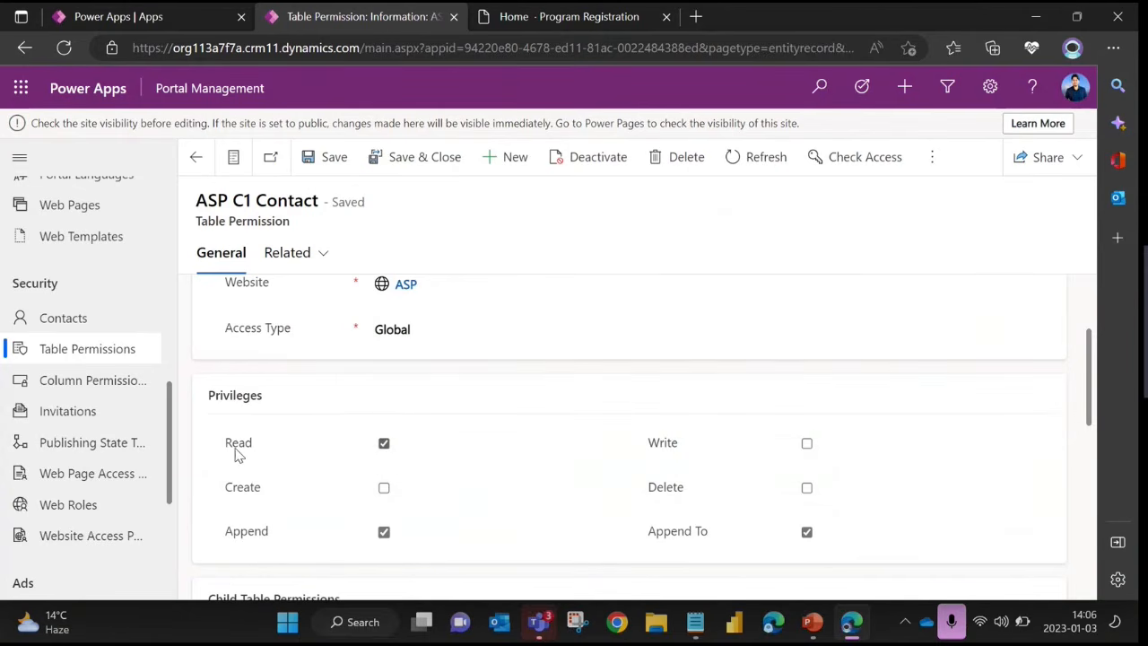
Review the ASP C1 Contact table permission's privileges and its associated web roles, then return to its general details
{"action": "scroll", "coordinate": [520, 458], "scroll_direction": "up", "scroll_amount": 2}
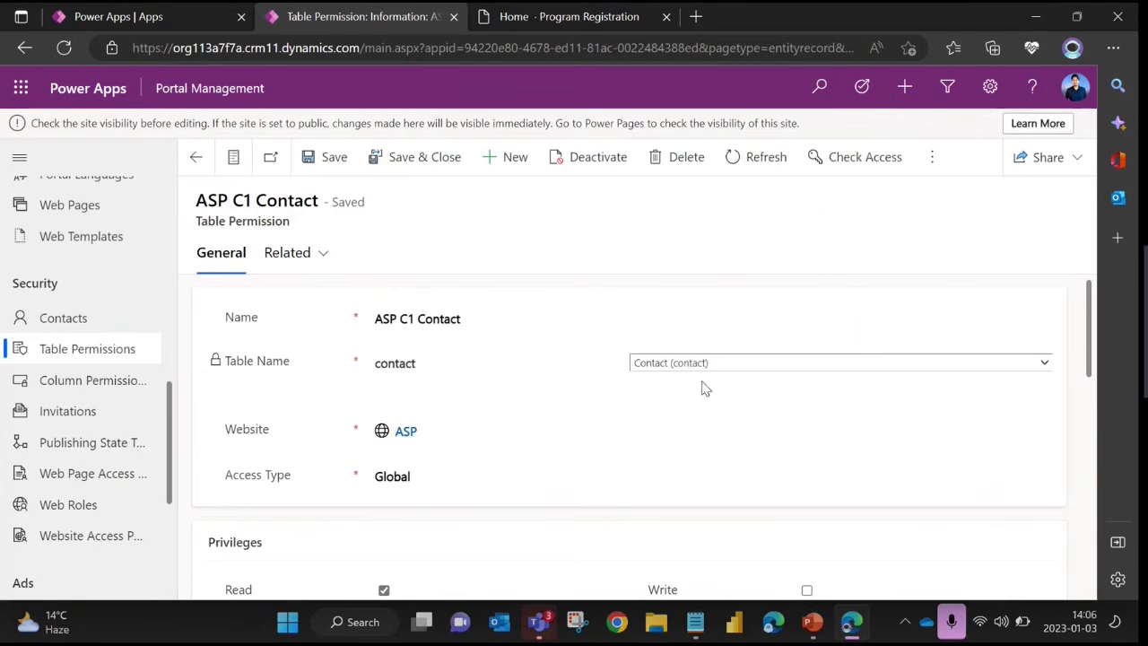
{"action": "scroll", "coordinate": [475, 417], "scroll_direction": "down", "scroll_amount": 1}
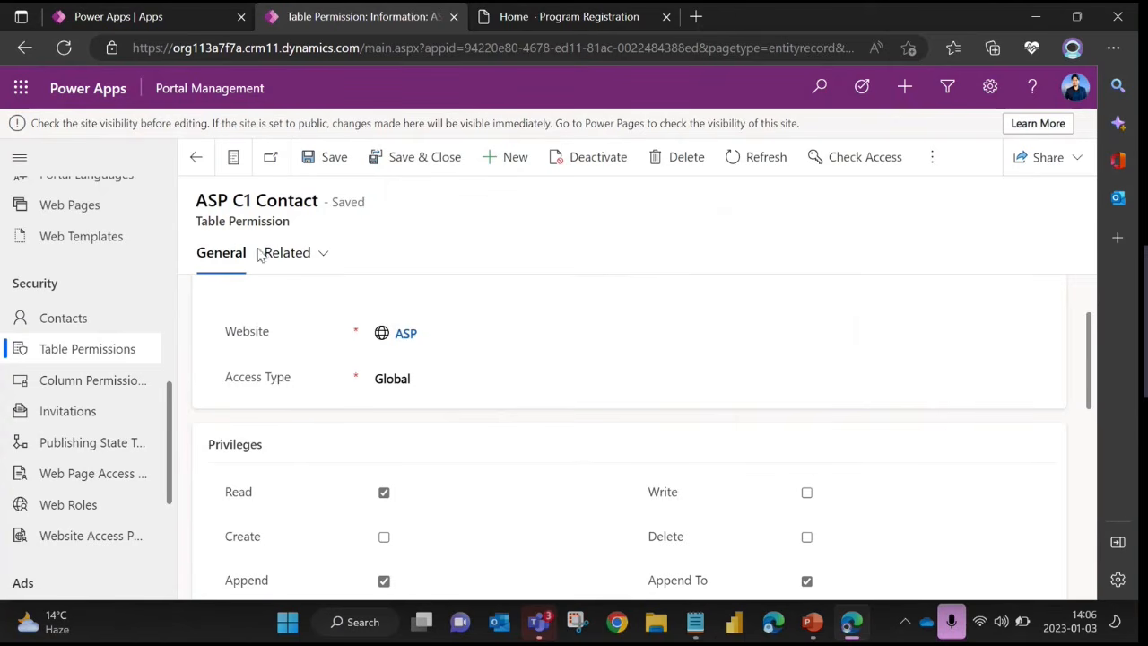
{"action": "left_click", "coordinate": [326, 256]}
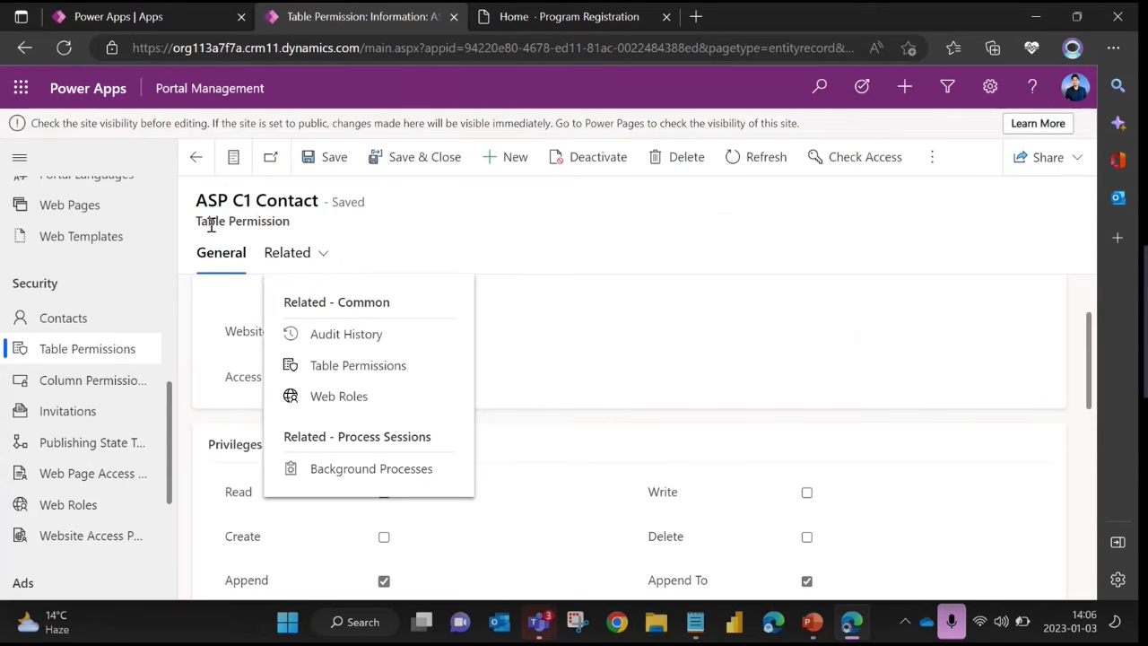
{"action": "left_click", "coordinate": [338, 396]}
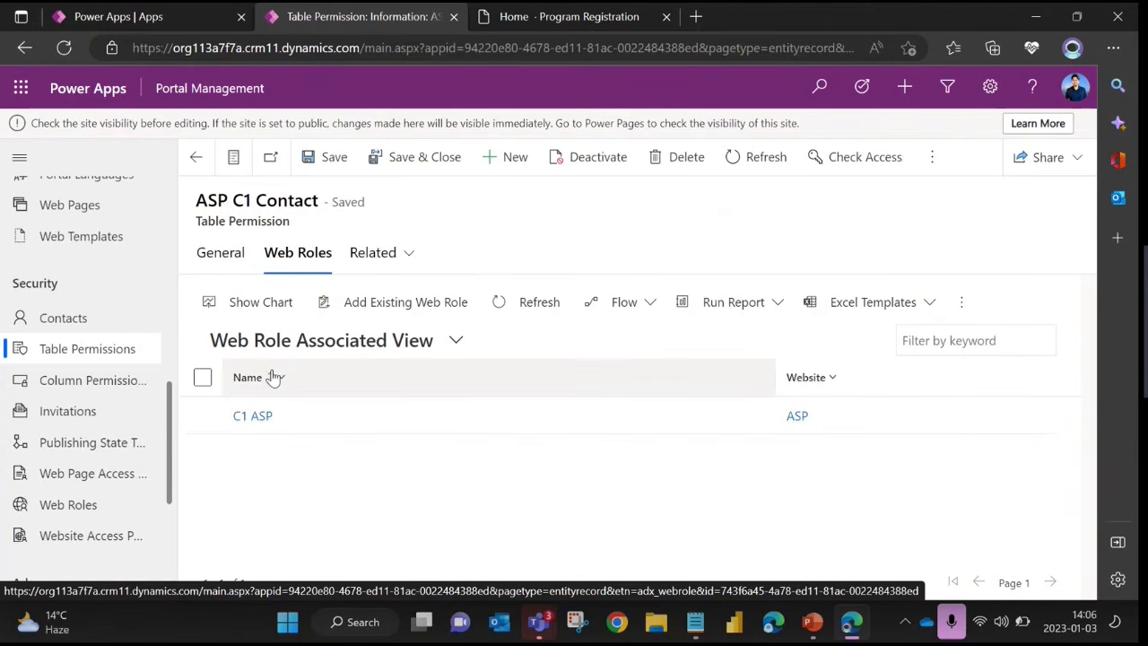
{"action": "left_click", "coordinate": [221, 252]}
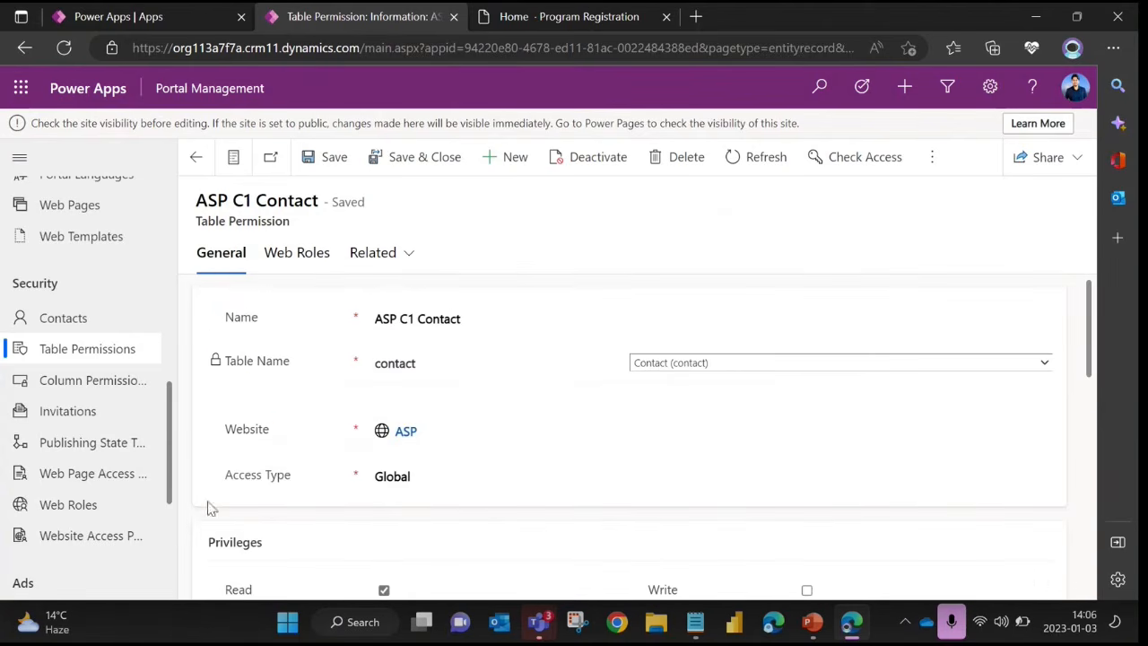
Open the [Building Permit] Admin Home rule from the Web Page Access Control Rules
{"action": "scroll", "coordinate": [113, 421], "scroll_direction": "down", "scroll_amount": 1}
{"action": "left_click", "coordinate": [97, 414]}
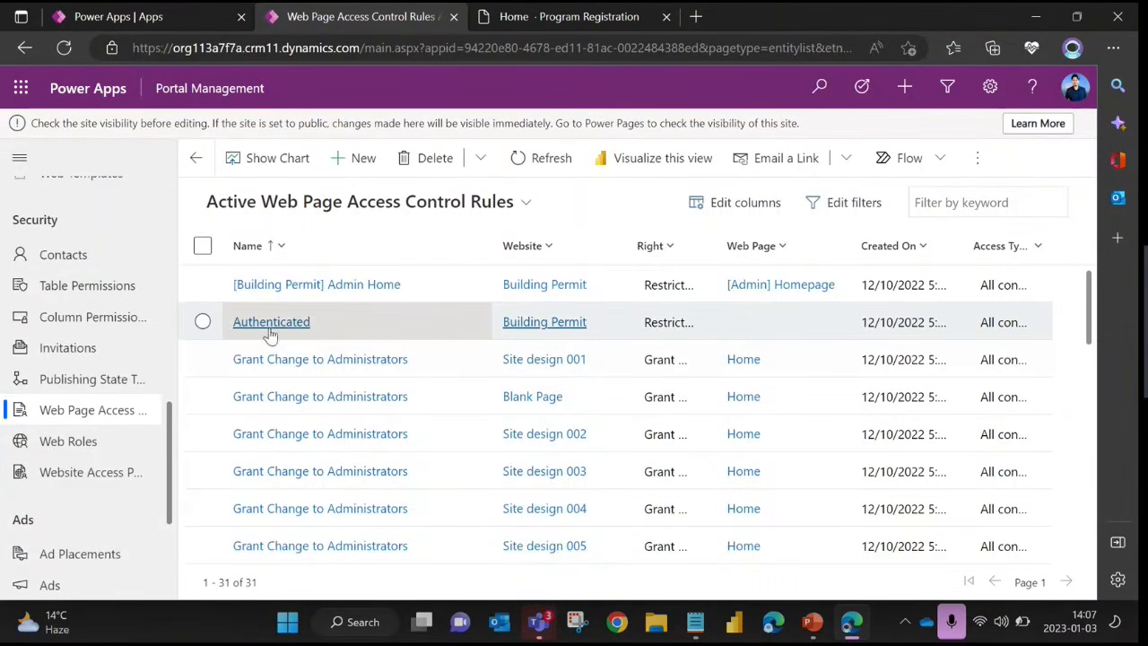
{"action": "left_click", "coordinate": [358, 289]}
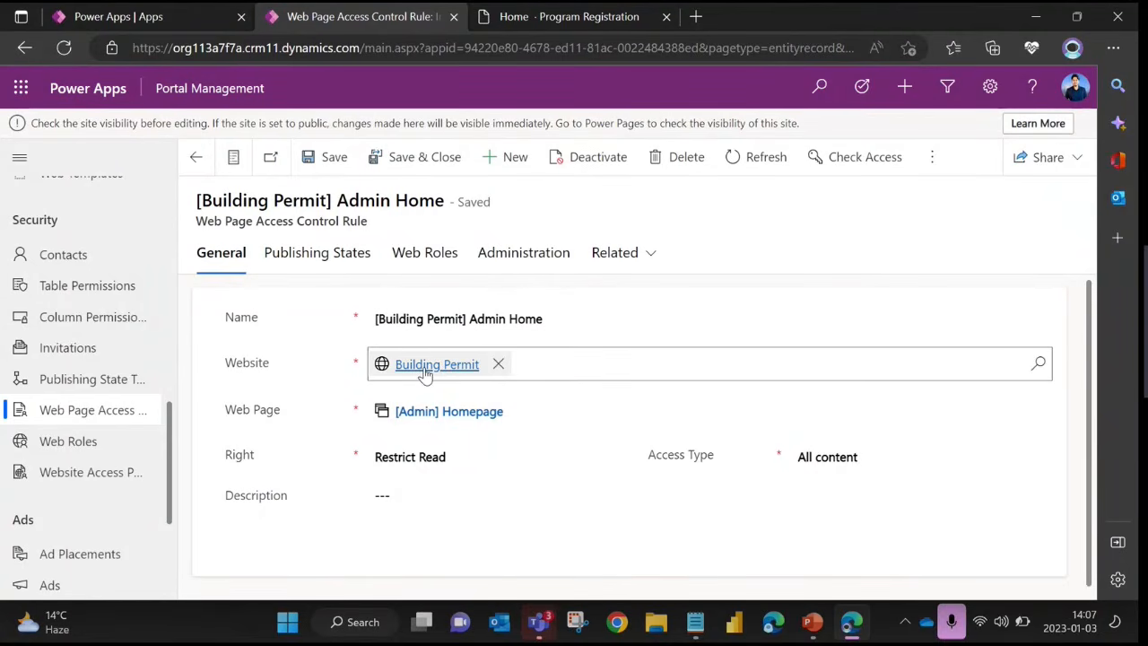
Examine the rule's Web Page field and the available Right options, keeping Restrict Read selected
{"action": "left_click_drag", "start_coordinate": [236, 413], "coordinate": [277, 415]}
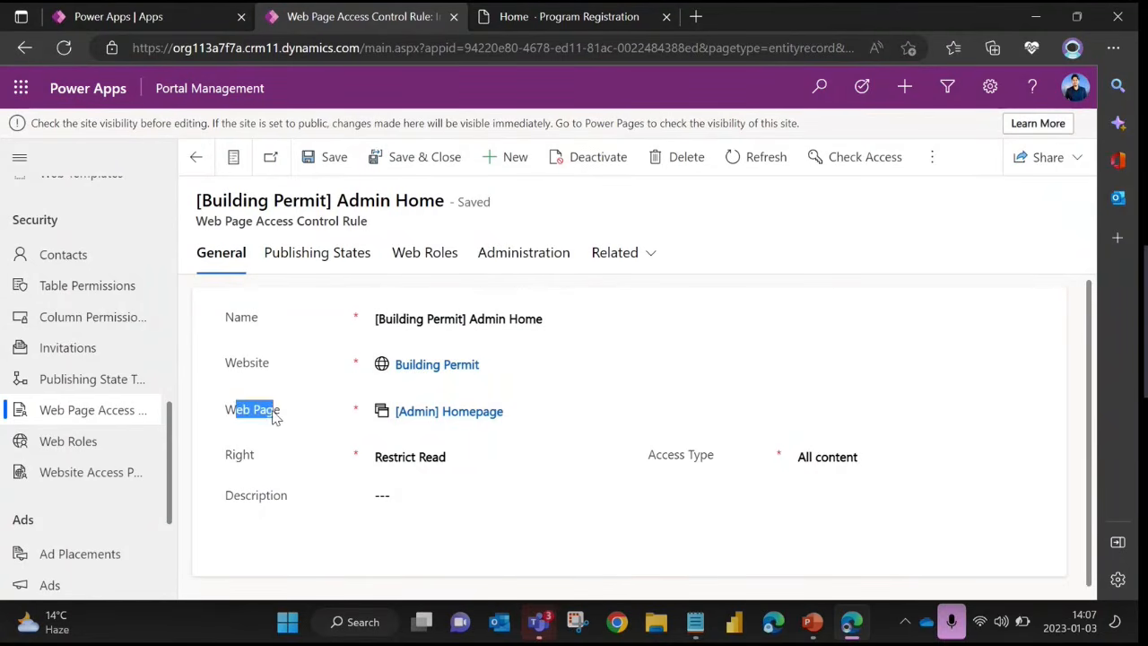
{"action": "left_click", "coordinate": [321, 409]}
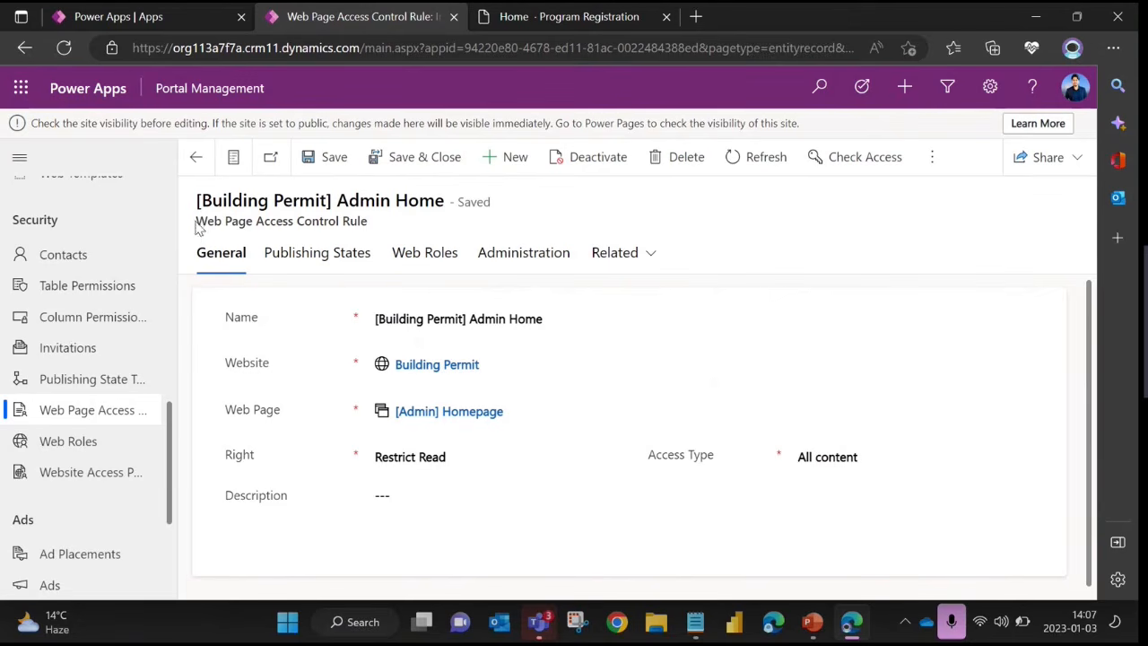
{"action": "left_click_drag", "start_coordinate": [196, 222], "coordinate": [386, 233]}
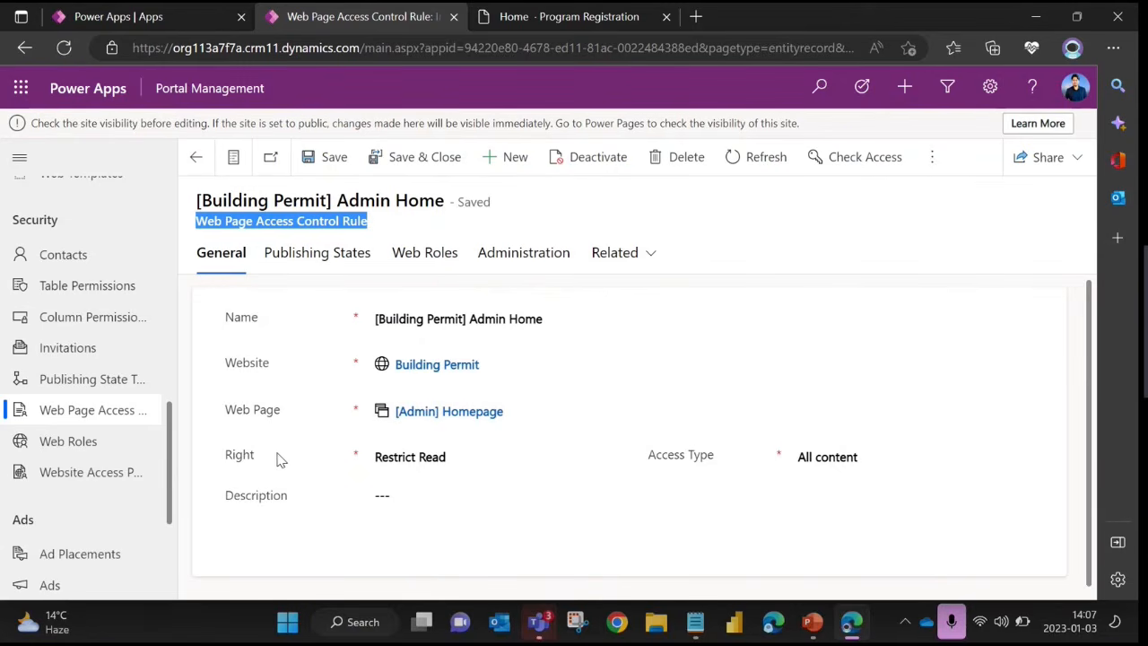
{"action": "left_click", "coordinate": [453, 461]}
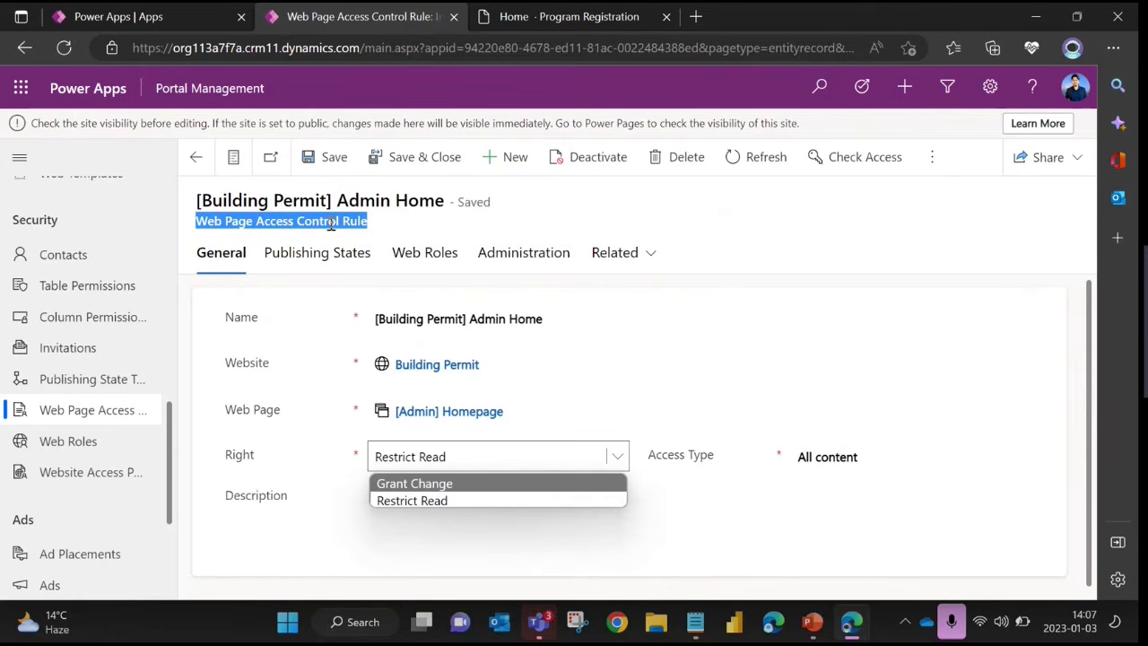
{"action": "left_click", "coordinate": [439, 502]}
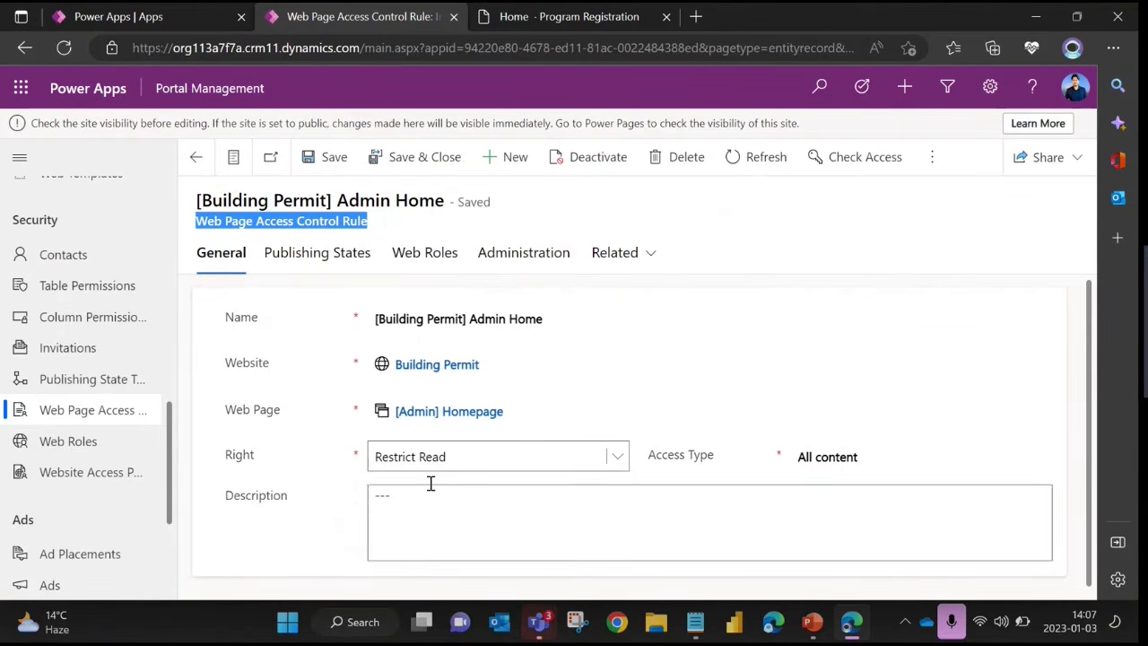
Compare the [Building Permit] Admin Home rule's general details with its assigned web roles, ending on the general details
{"action": "left_click", "coordinate": [423, 256]}
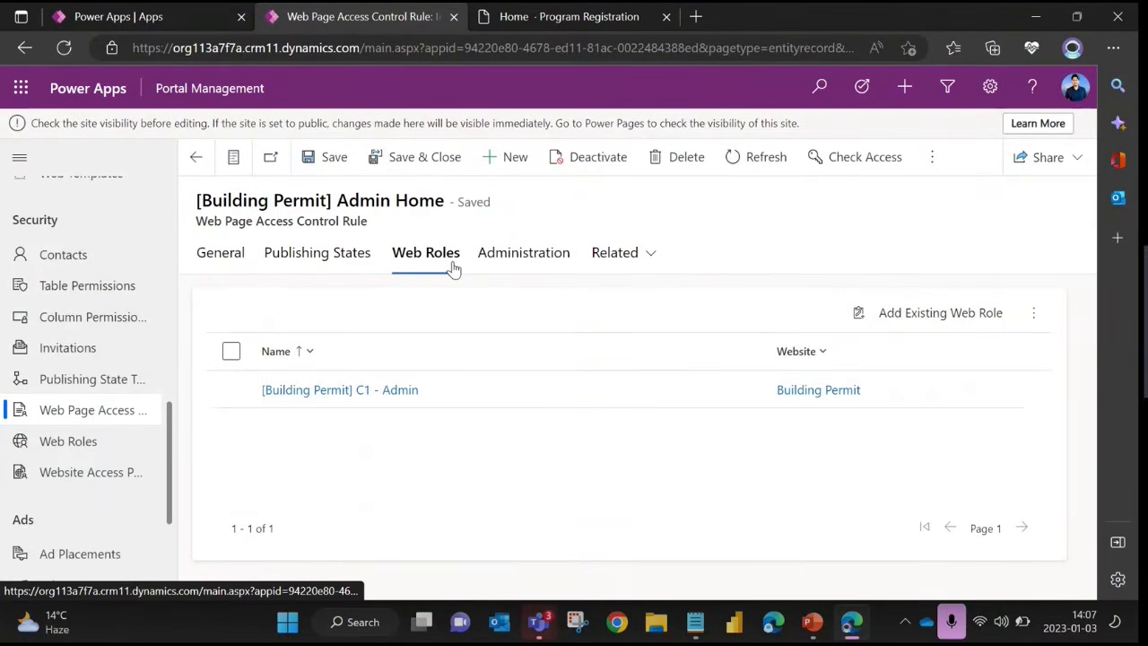
{"action": "left_click", "coordinate": [220, 253]}
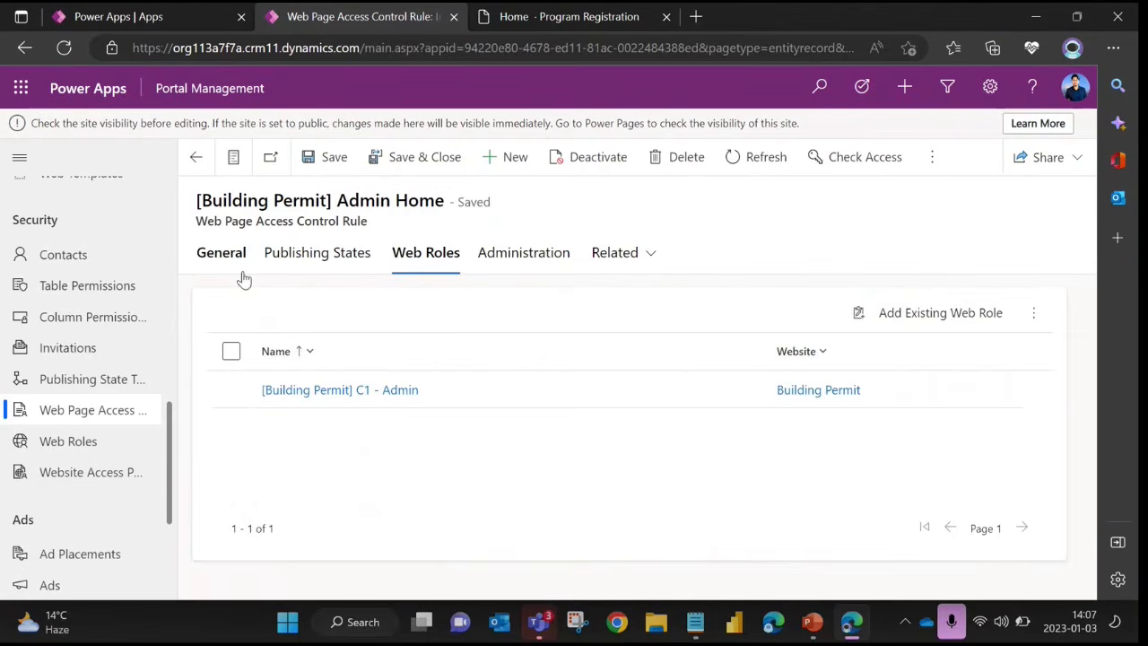
{"action": "left_click", "coordinate": [423, 254]}
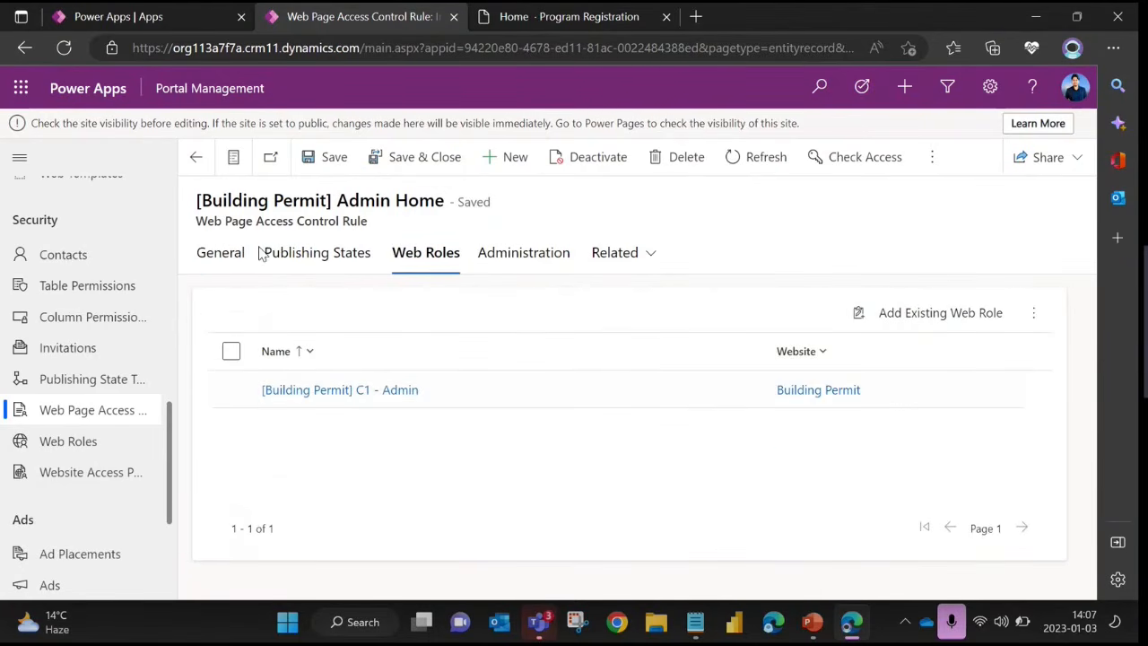
{"action": "left_click", "coordinate": [228, 254]}
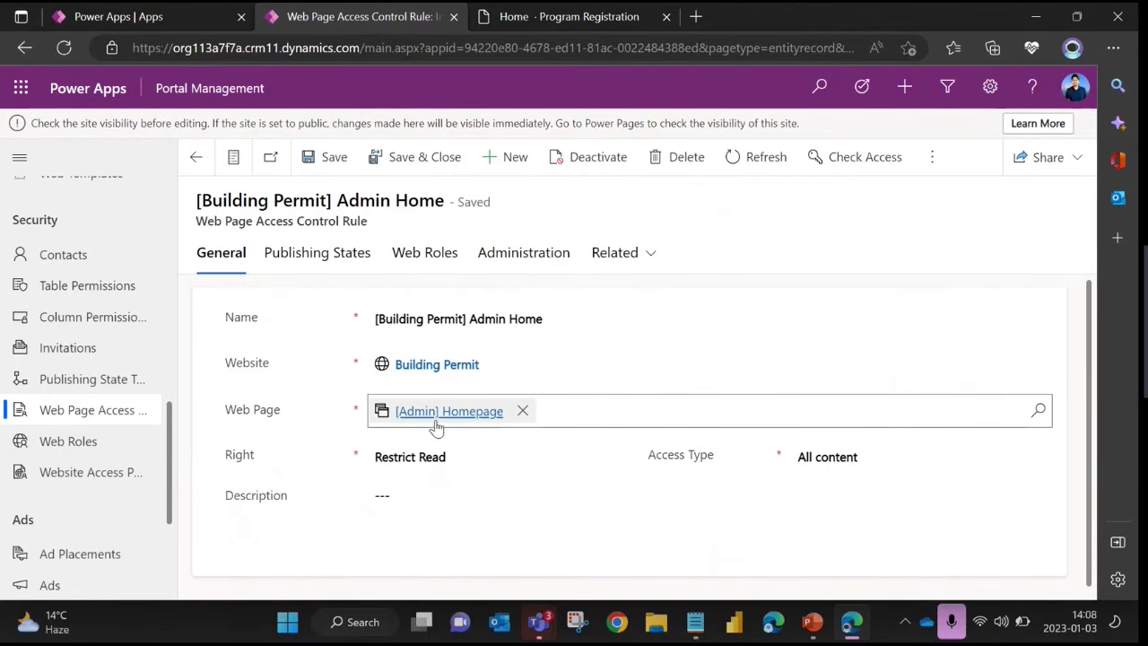
{"action": "left_click", "coordinate": [429, 257]}
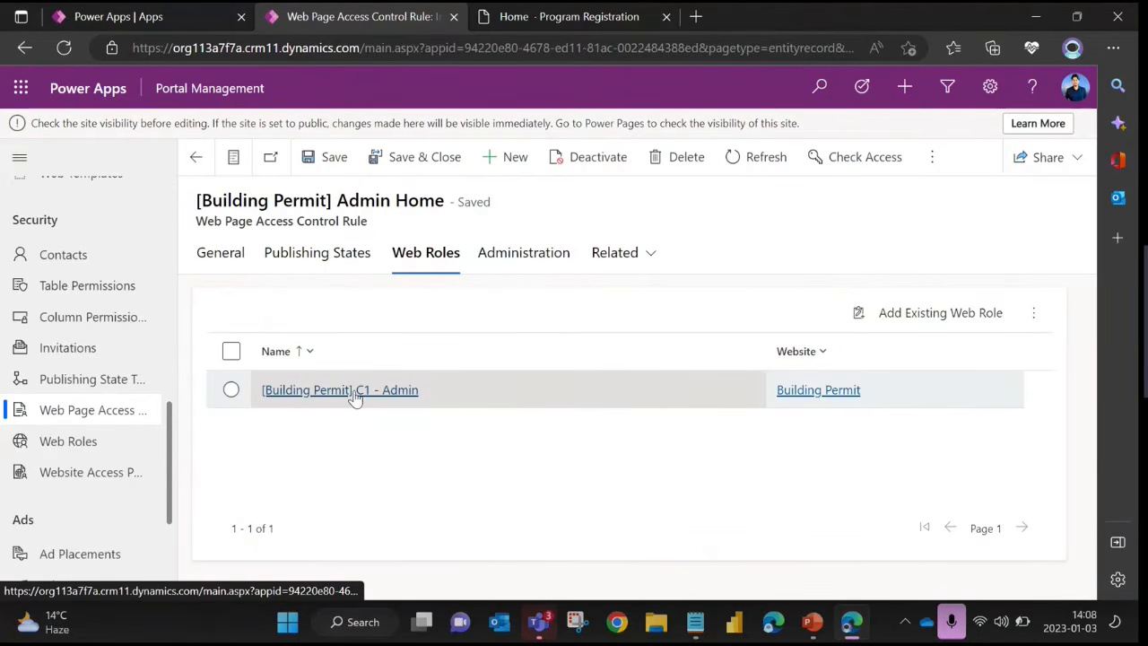
{"action": "left_click", "coordinate": [222, 258]}
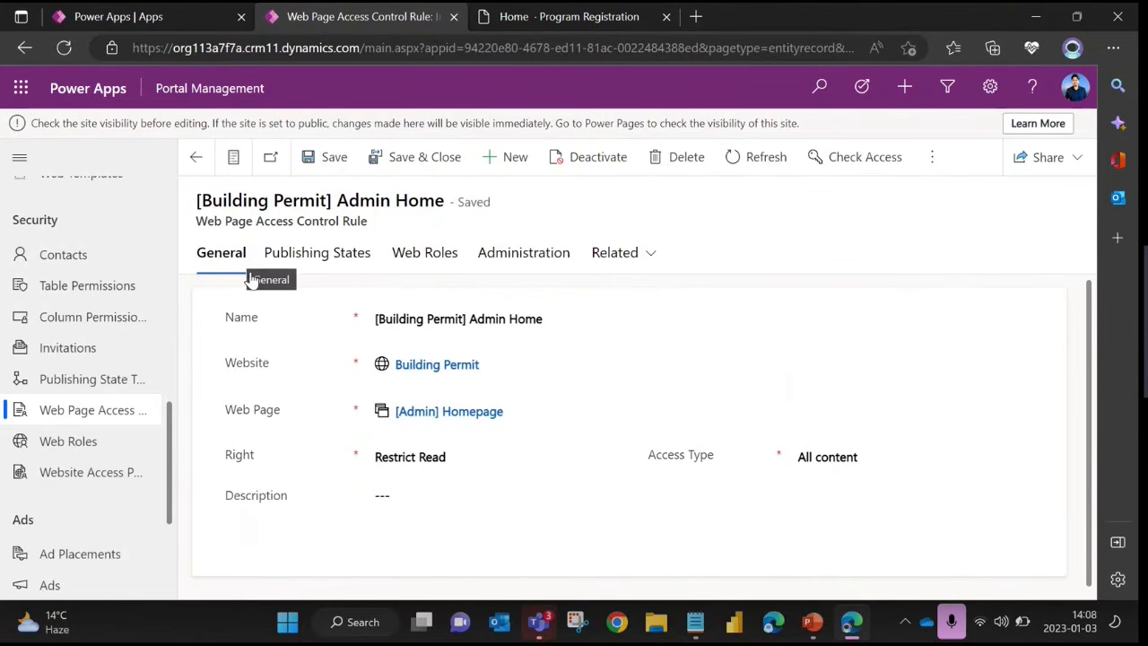
{"action": "left_click", "coordinate": [441, 260]}
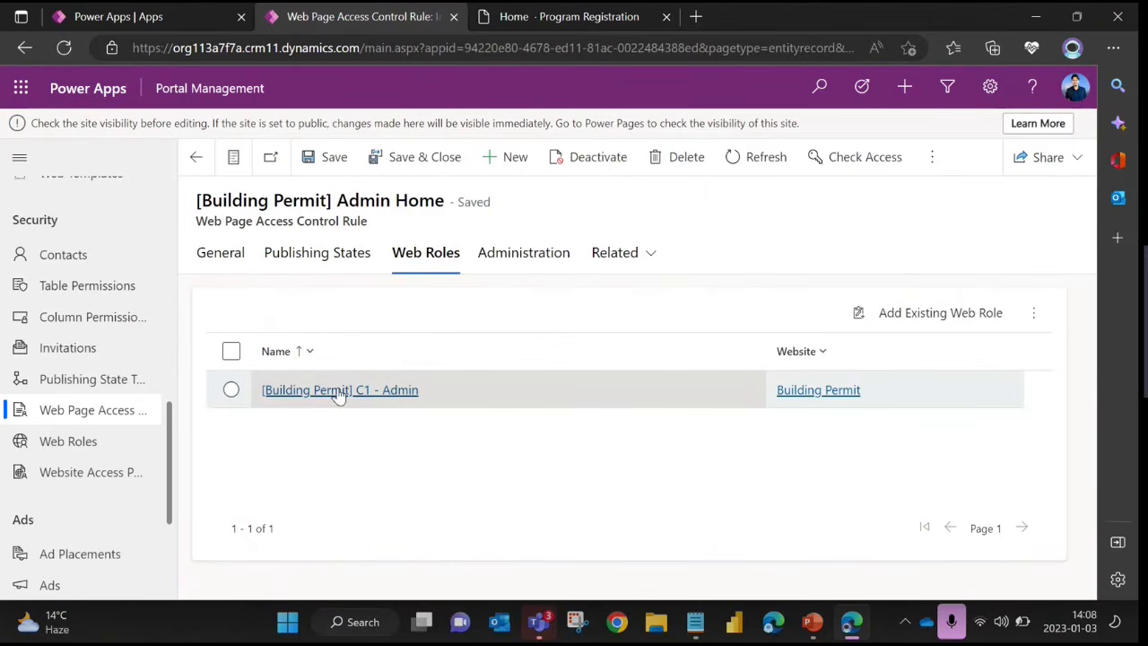
{"action": "left_click", "coordinate": [226, 256]}
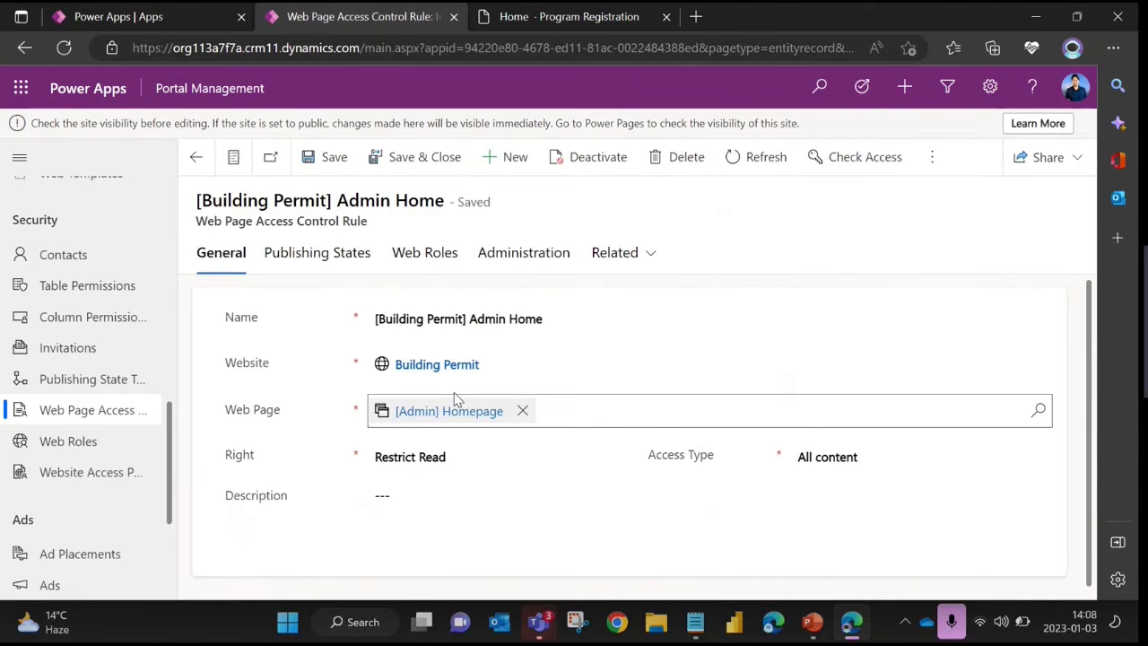
{"action": "left_click", "coordinate": [411, 257]}
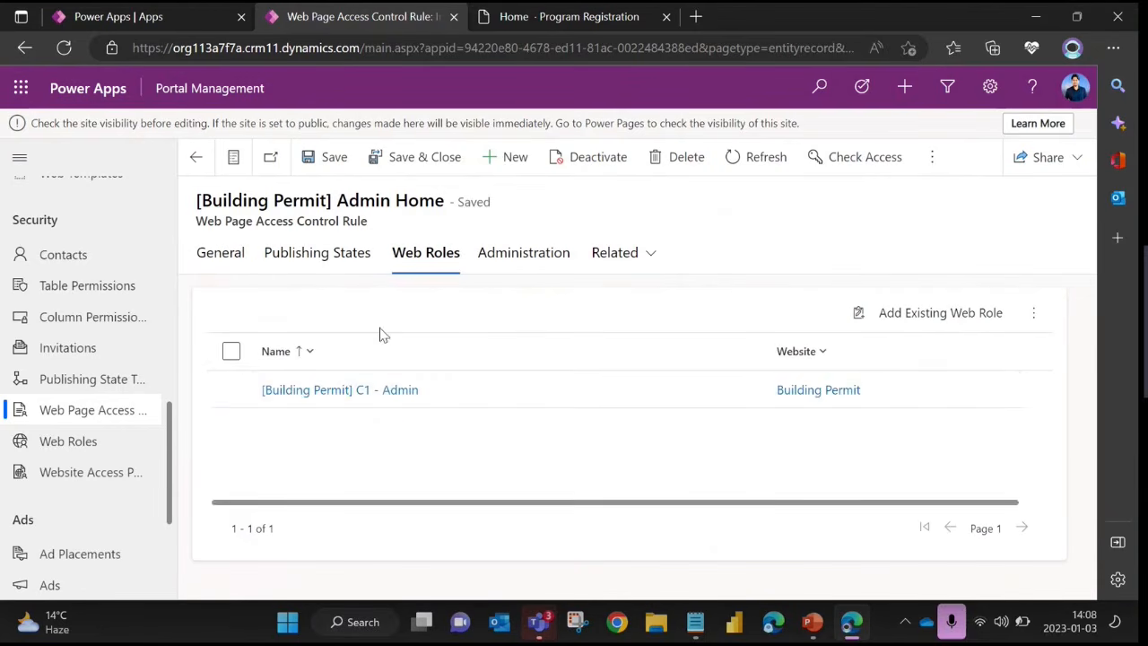
{"action": "left_click", "coordinate": [224, 255]}
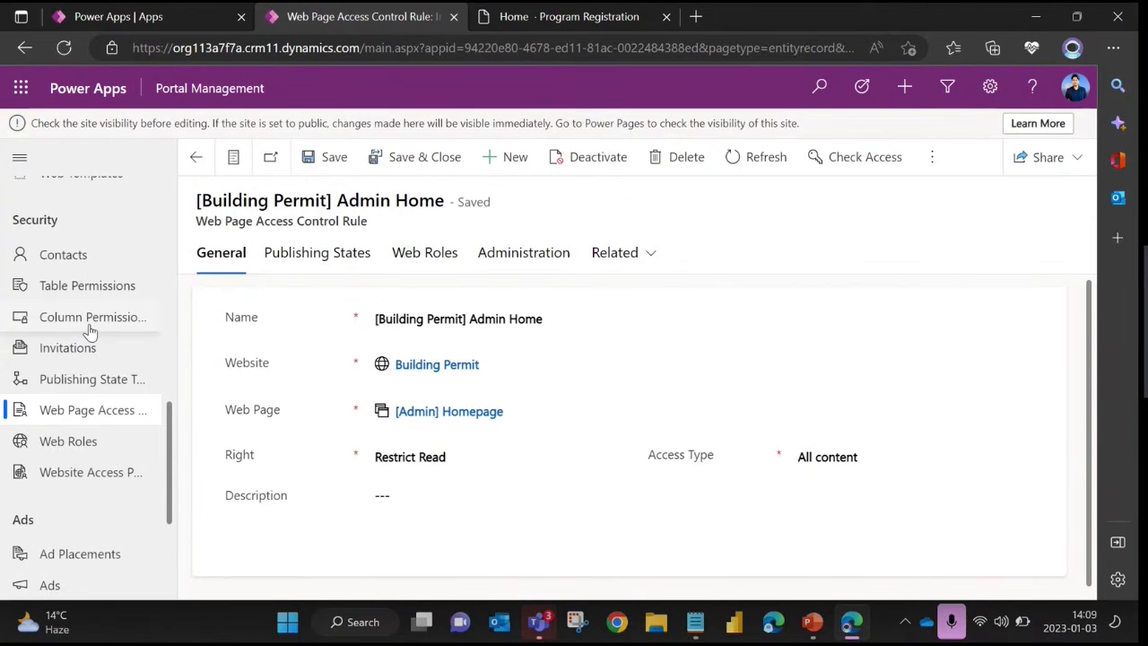
{"action": "scroll", "coordinate": [98, 321], "scroll_direction": "up", "scroll_amount": 10}
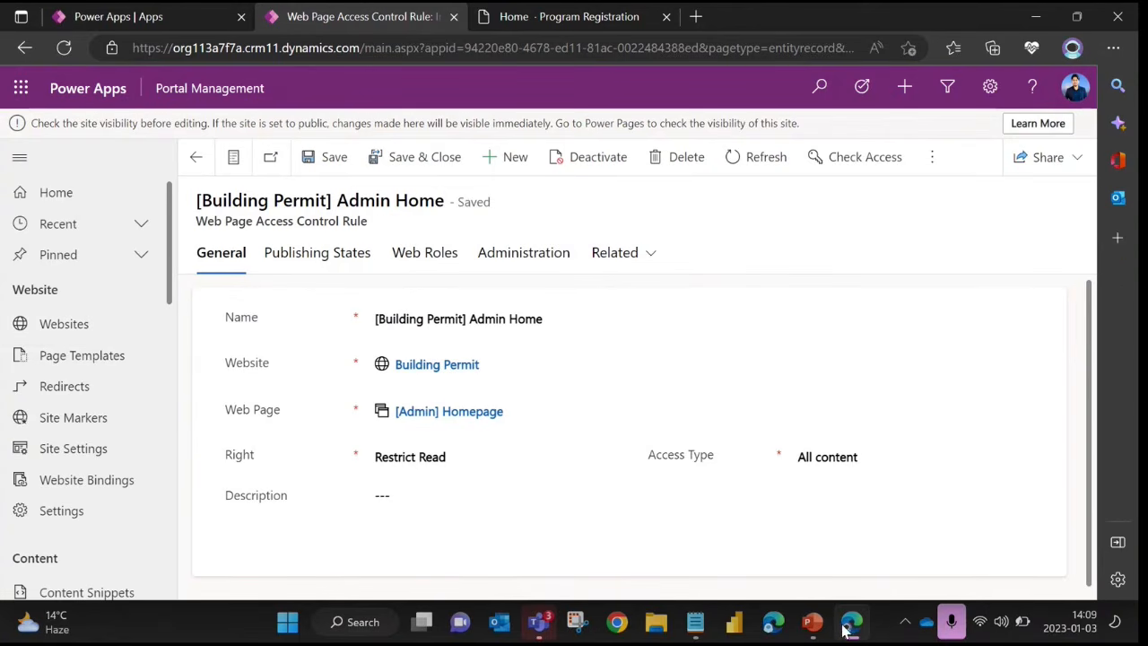
Switch to the Power Pages 30 Days Day 2 presentation in PowerPoint, start the slide show from the current slide and advance it
{"action": "left_click", "coordinate": [812, 621]}
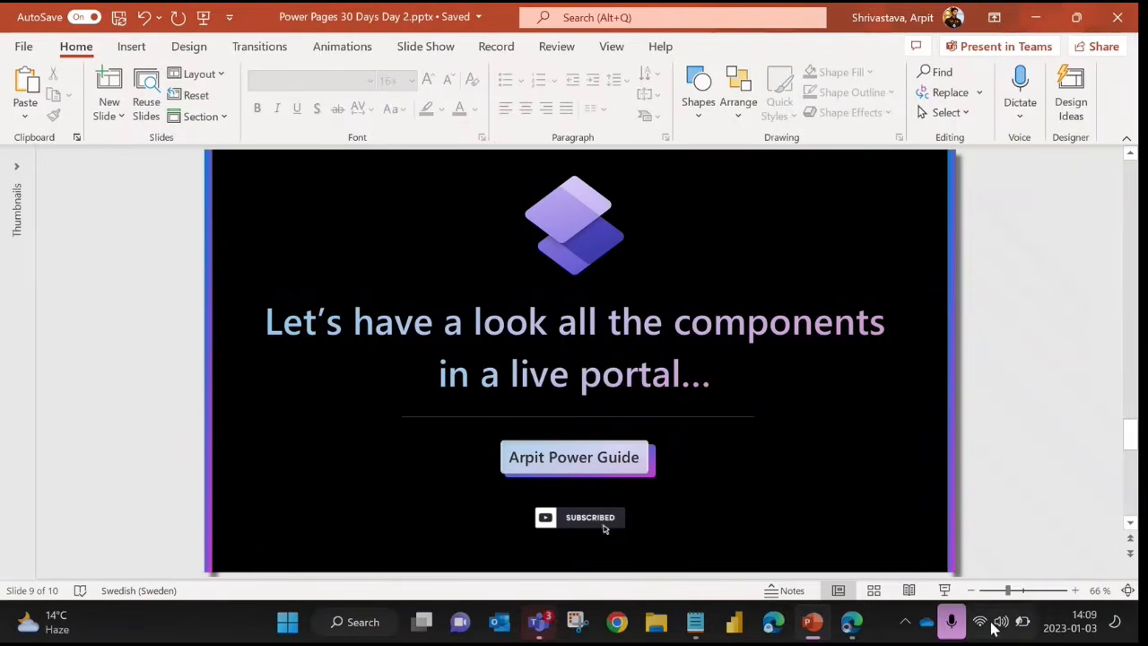
{"action": "left_click", "coordinate": [943, 590]}
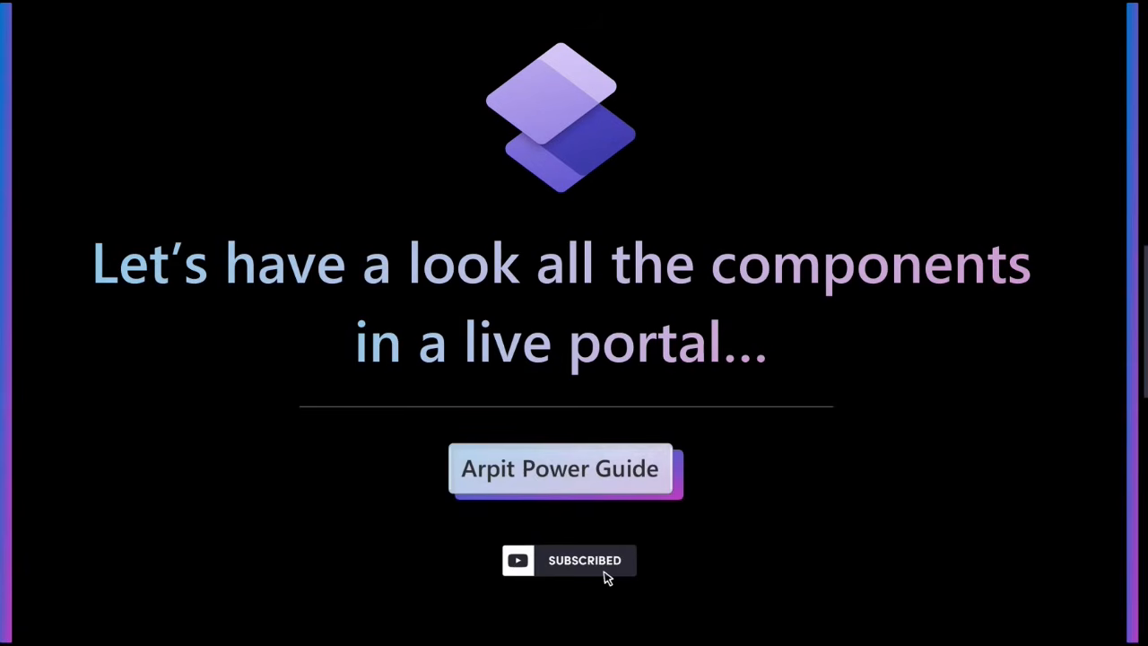
{"action": "key", "text": "Right"}
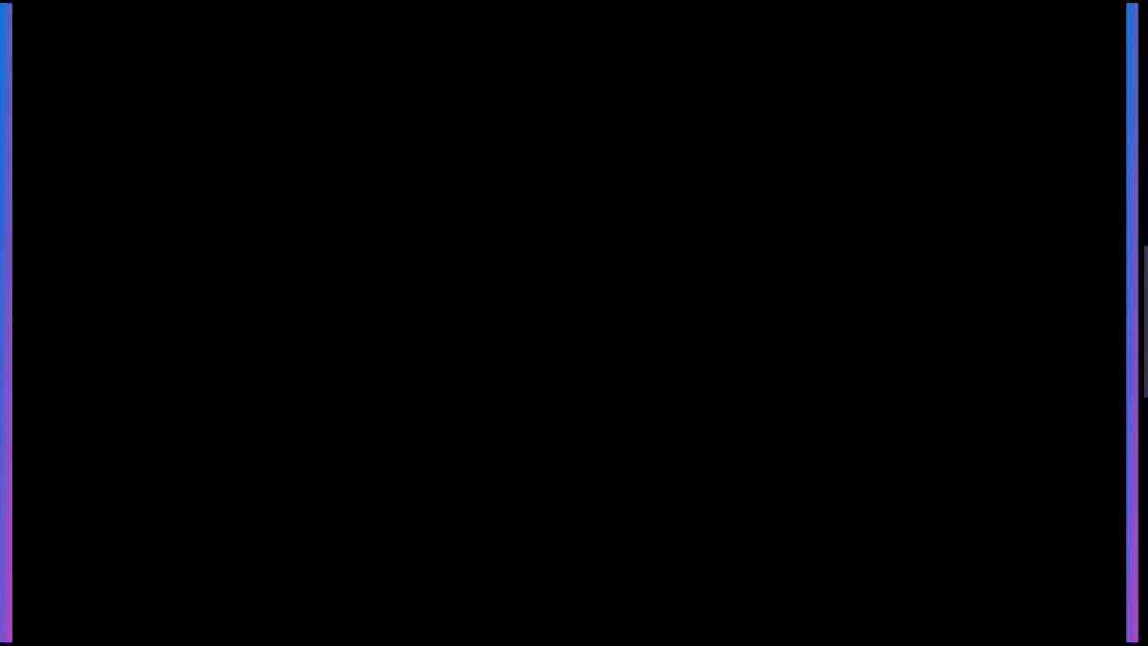